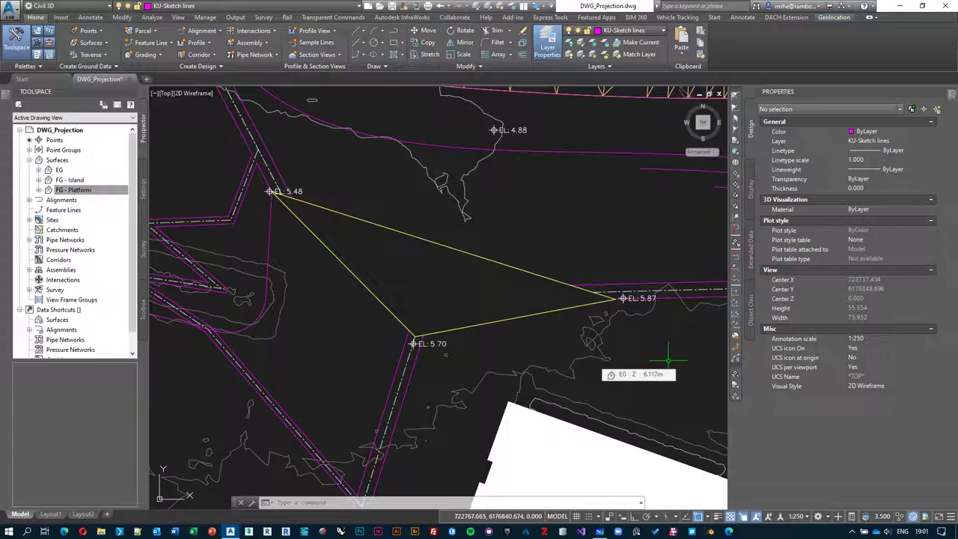
# Pan and zoom toward the triangle and island, selecting the island's outline polyline and spline loop.
pyautogui.scroll(-6, 421, 324)
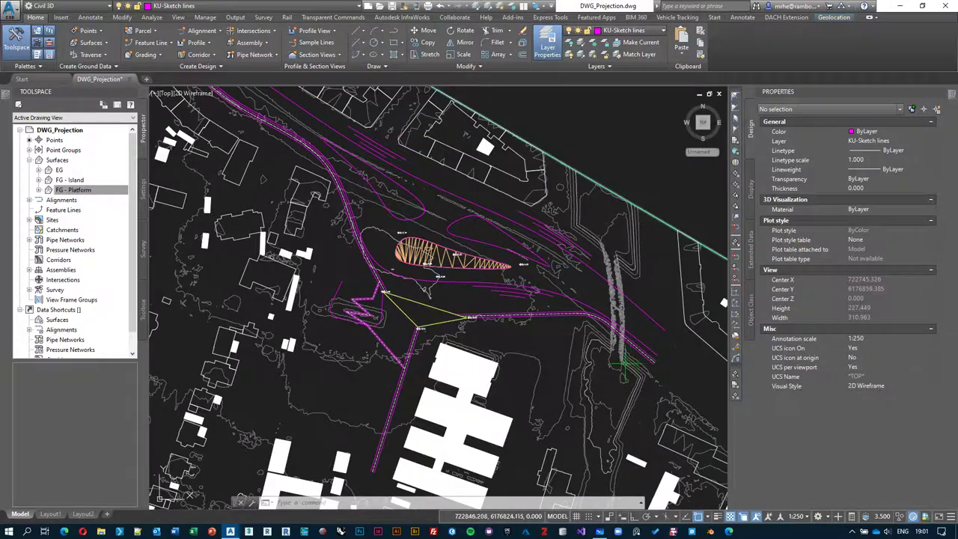
pyautogui.moveTo(540, 331); pyautogui.dragTo(576, 347, button='middle')
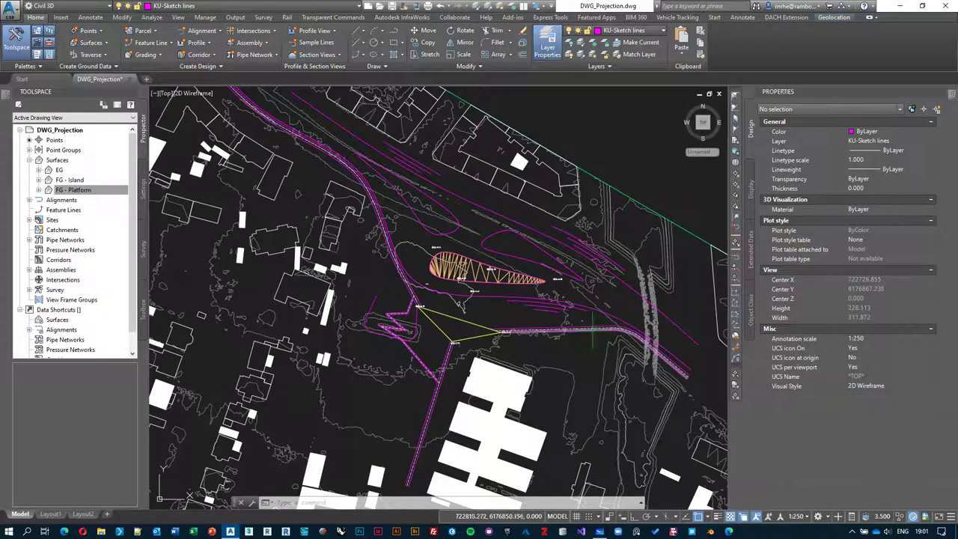
pyautogui.scroll(2, 415, 262)
pyautogui.moveTo(605, 261); pyautogui.dragTo(579, 204, button='middle')
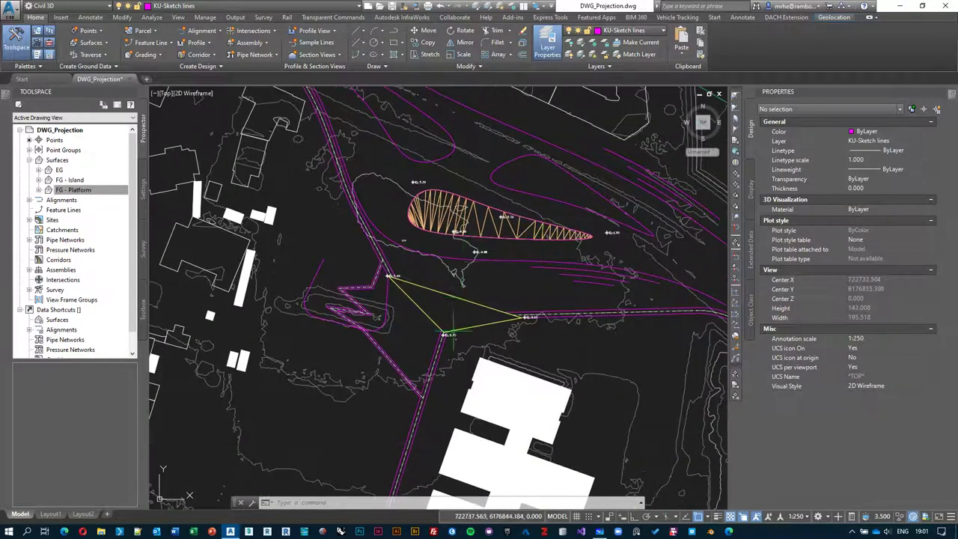
pyautogui.scroll(2, 515, 285)
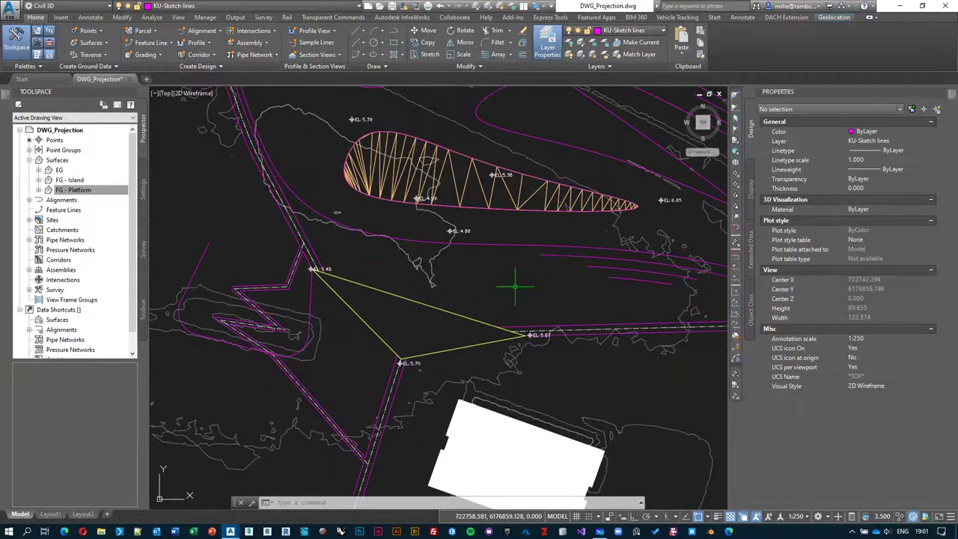
pyautogui.click(486, 208)
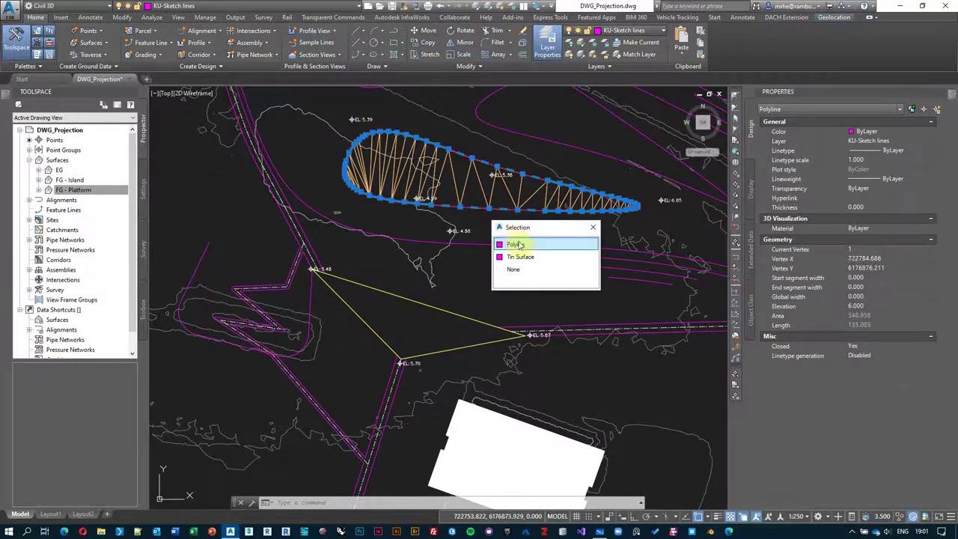
pyautogui.click(516, 244)
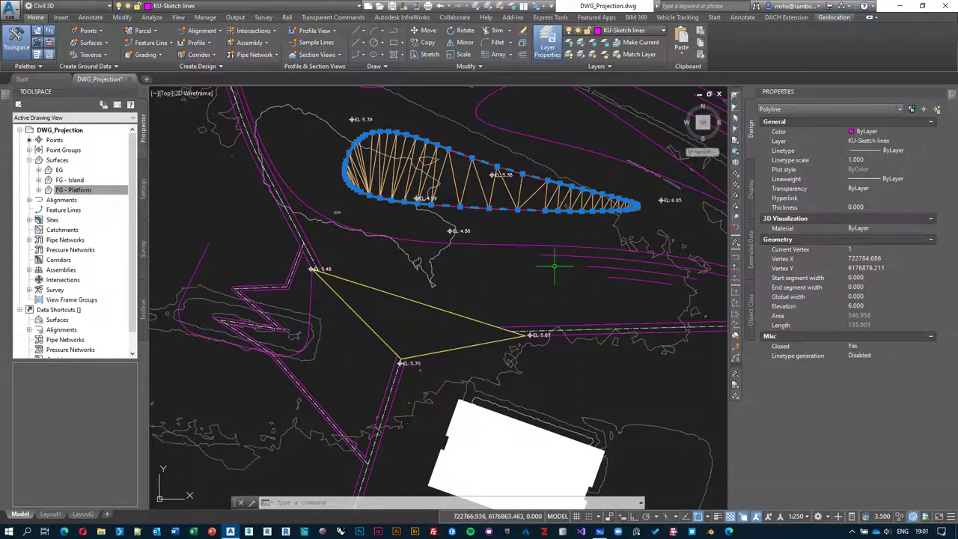
pyautogui.press('Escape')
pyautogui.press('Escape')
pyautogui.moveTo(555, 266); pyautogui.dragTo(506, 333, button='middle')
pyautogui.click(520, 212)
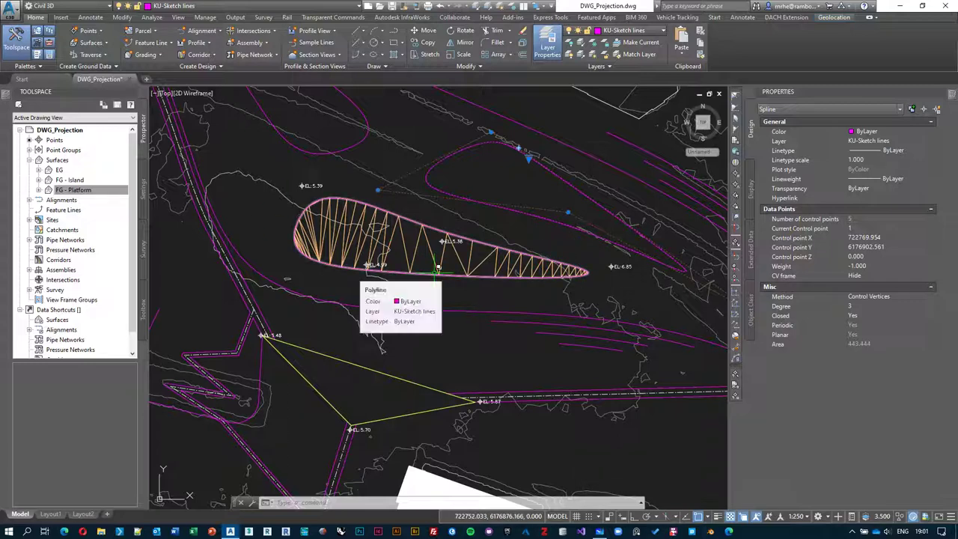
# Expand FG - Platform's Definition node and centre the yellow triangle to read its 5.700 elevation.
pyautogui.click(38, 190)
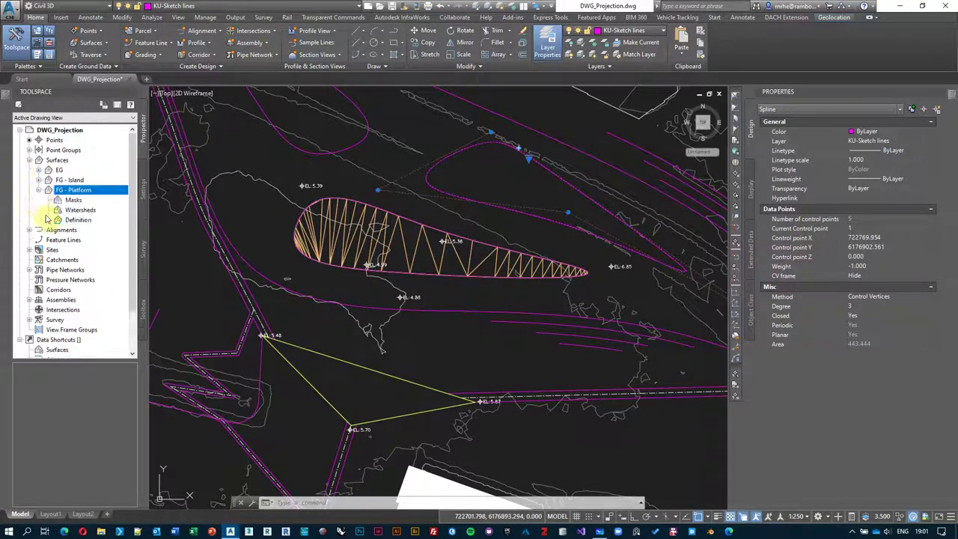
pyautogui.click(48, 220)
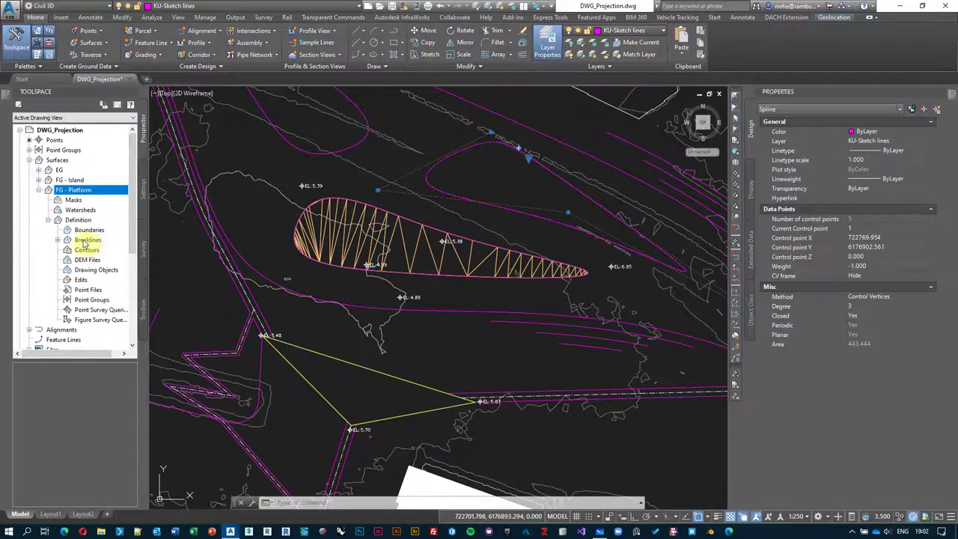
pyautogui.moveTo(412, 319); pyautogui.dragTo(427, 293, button='middle')
pyautogui.press('Escape')
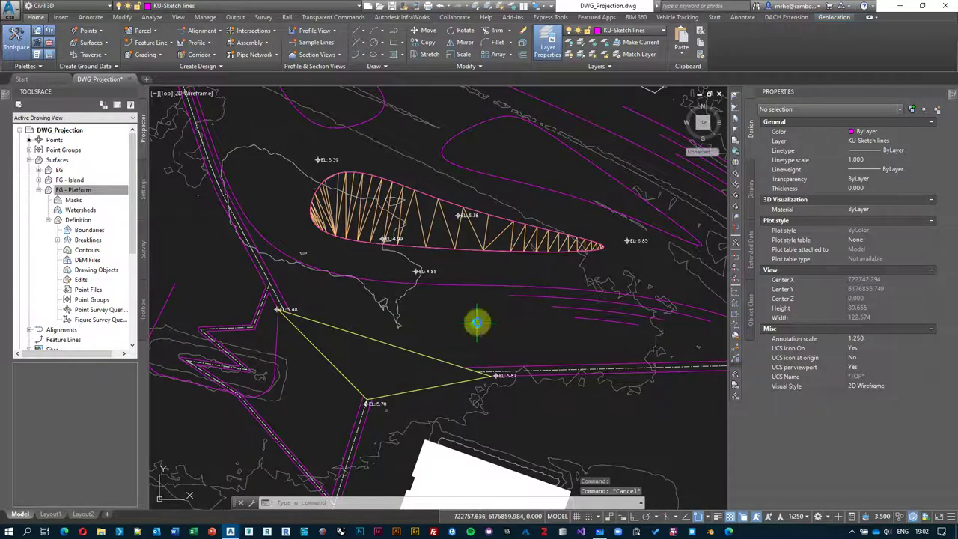
pyautogui.moveTo(475, 321); pyautogui.dragTo(487, 300, button='middle')
pyautogui.scroll(2, 385, 349)
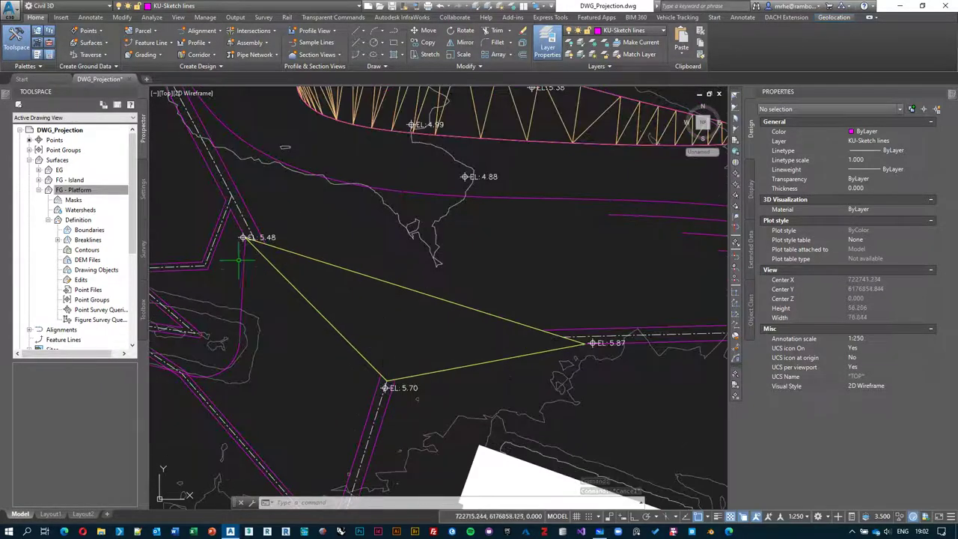
pyautogui.moveTo(390, 327); pyautogui.dragTo(407, 301, button='middle')
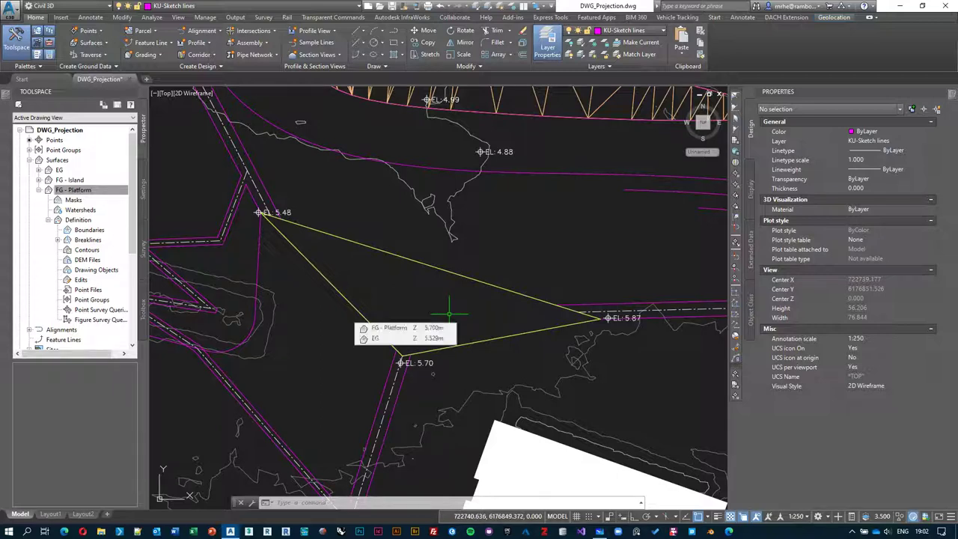
pyautogui.moveTo(486, 307)
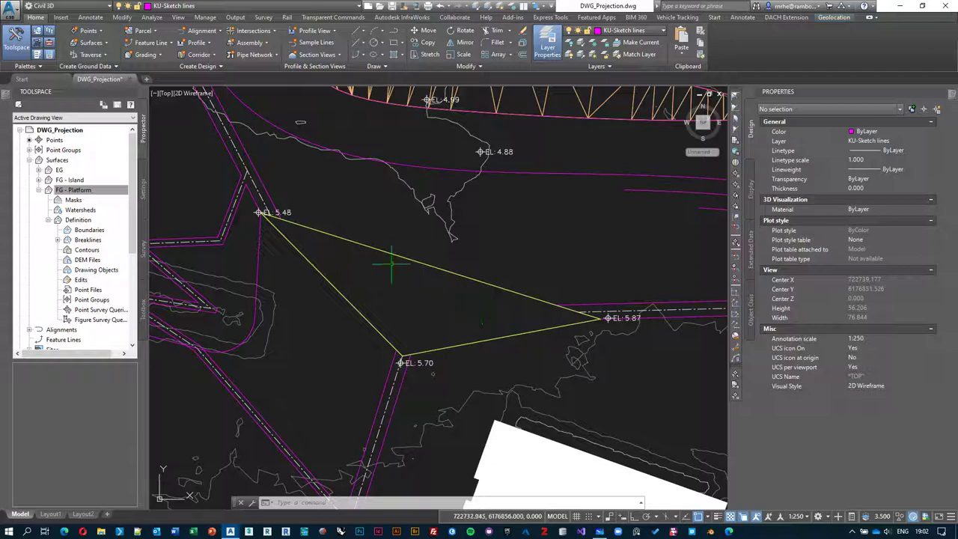
# Select the sketch triangle as a closed polyline at elevation 5.700 via selection cycling.
pyautogui.click(402, 253)
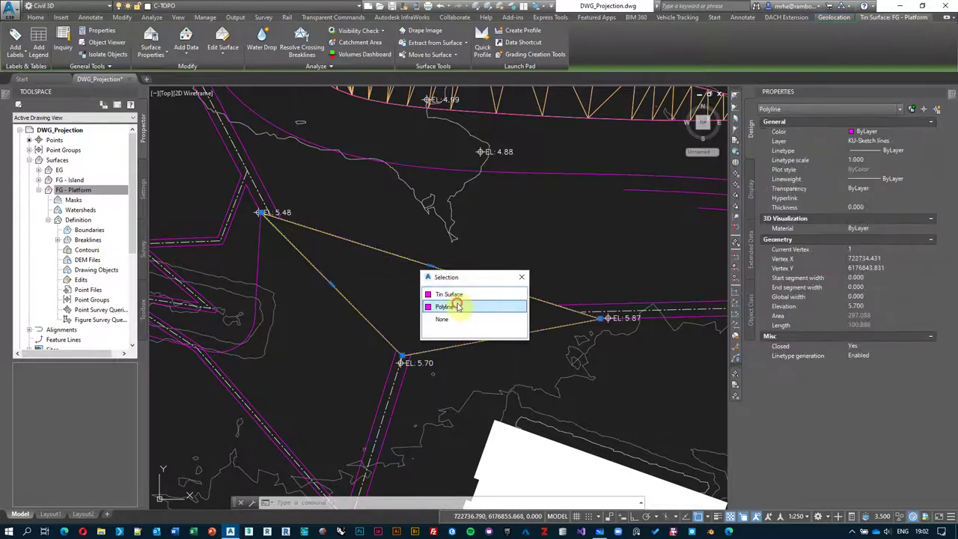
pyautogui.click(458, 306)
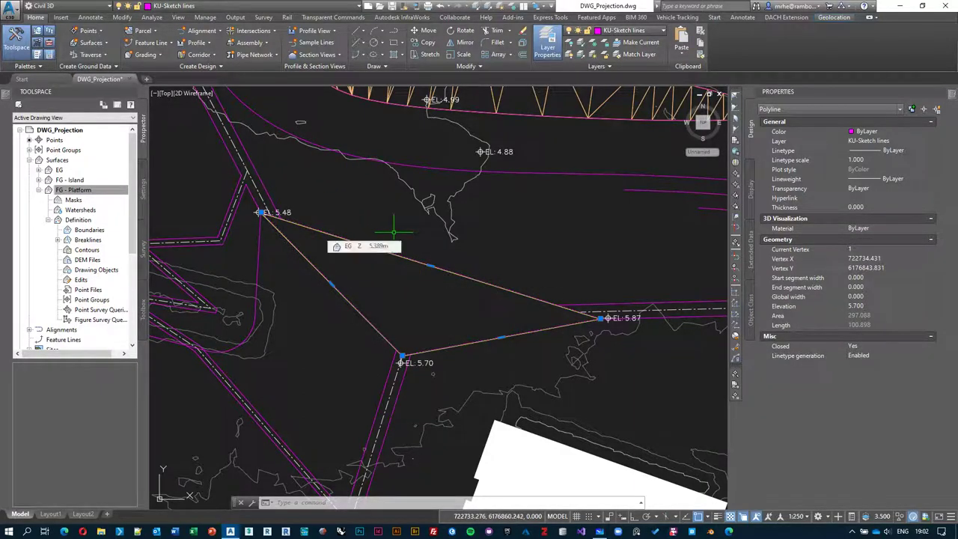
# Launch Create Feature Lines from Objects for the triangle from the Home tab's Feature Line dropdown.
pyautogui.click(172, 46)
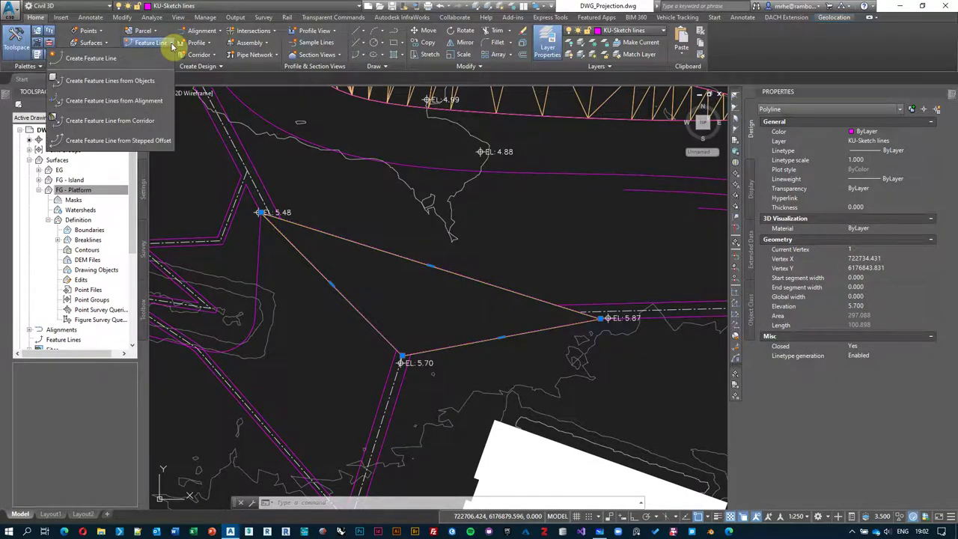
pyautogui.click(171, 46)
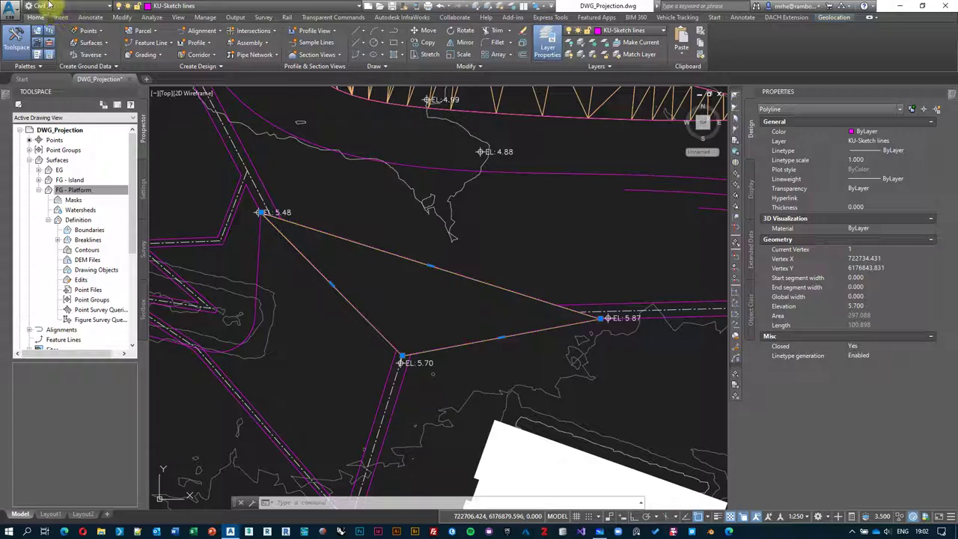
pyautogui.click(172, 48)
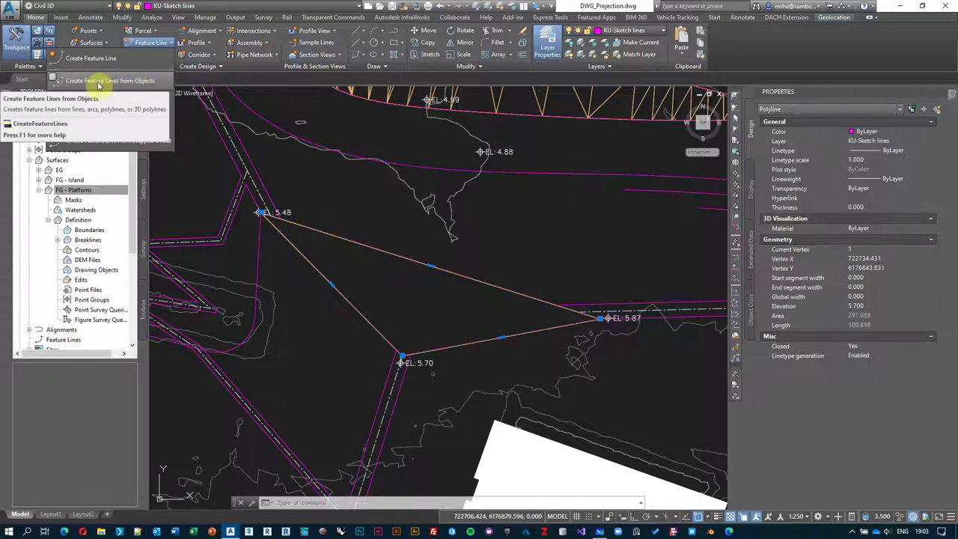
pyautogui.click(152, 85)
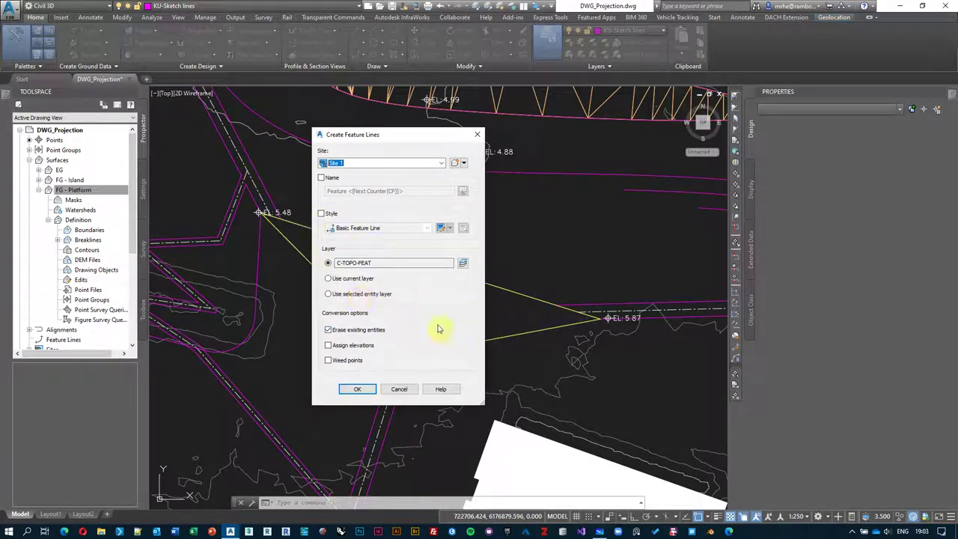
# Create the feature line in Site 1 on C-TOPO-FEAT, erasing the polyline, and inspect it.
pyautogui.click(358, 390)
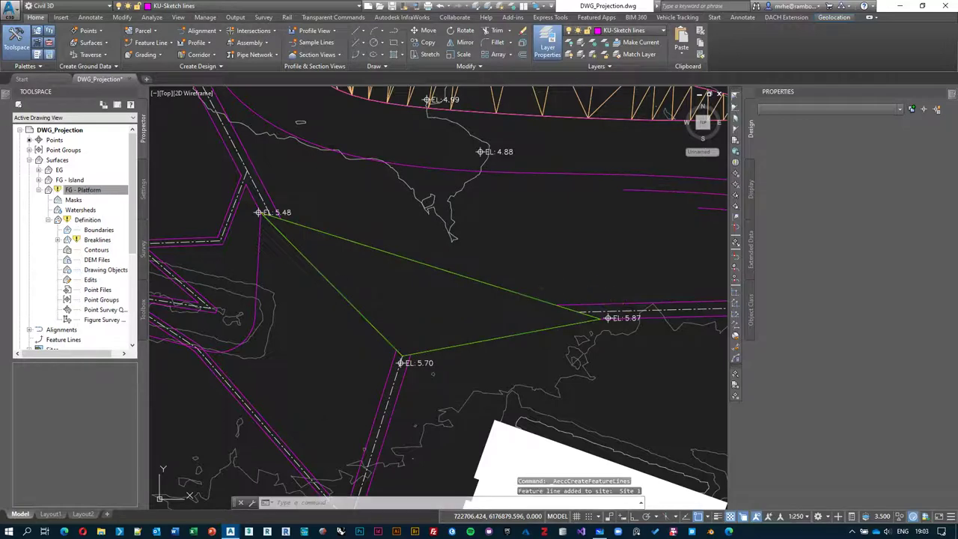
pyautogui.click(491, 280)
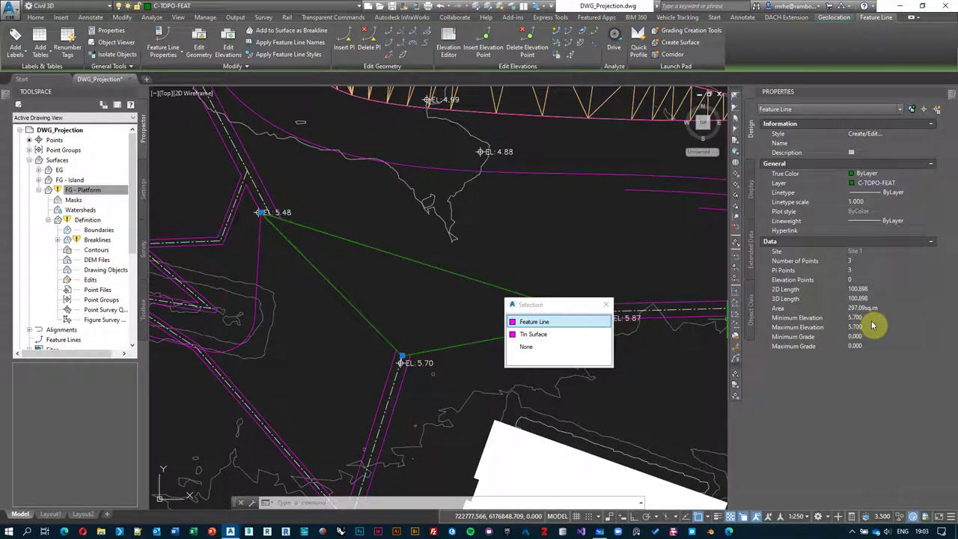
pyautogui.press('Escape')
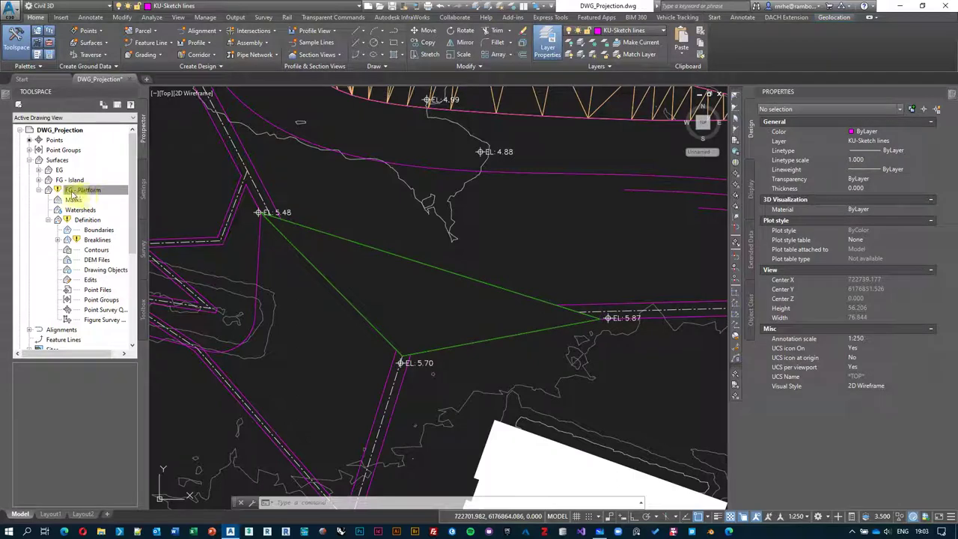
pyautogui.click(84, 190)
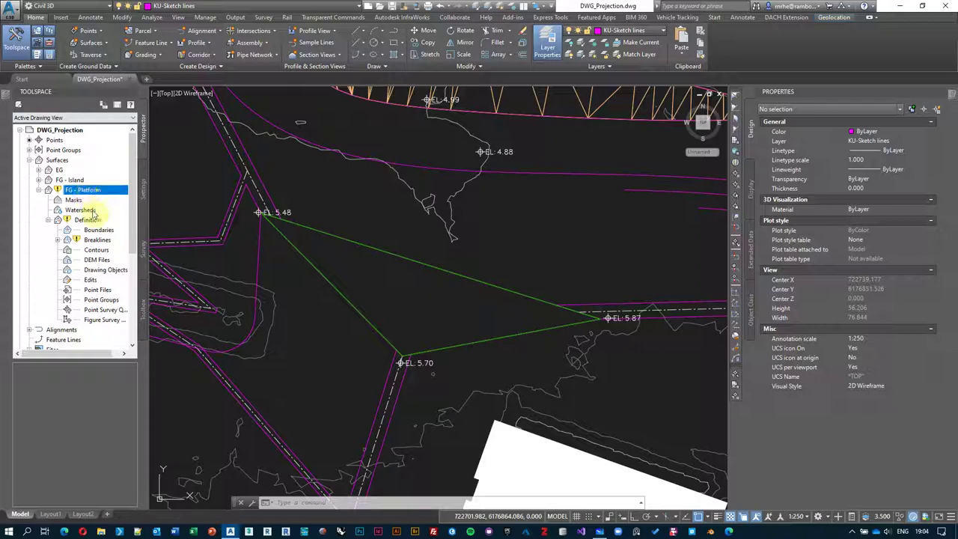
# Rebuild FG - Platform and select Breakline set1 under its Definition breaklines.
pyautogui.rightClick(81, 193)
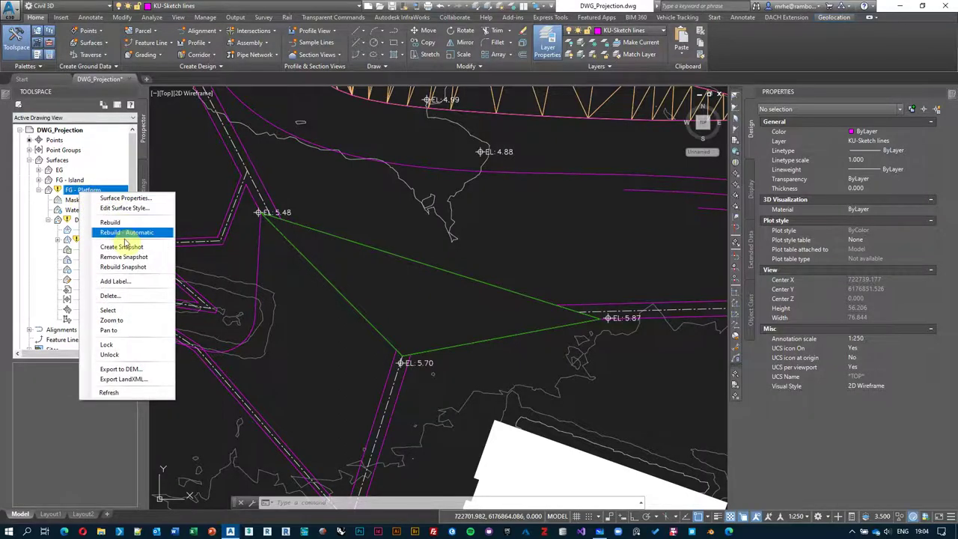
pyautogui.click(112, 222)
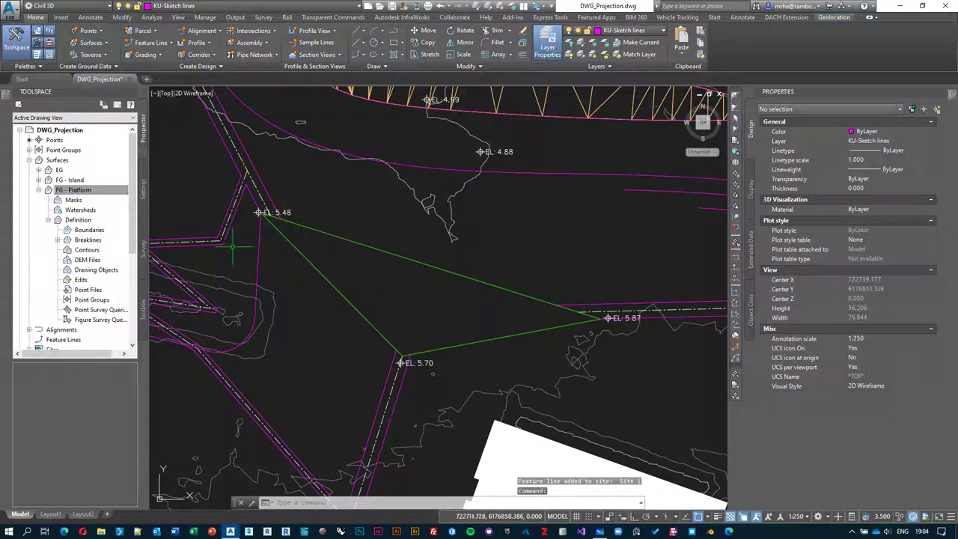
pyautogui.click(58, 240)
pyautogui.click(101, 249)
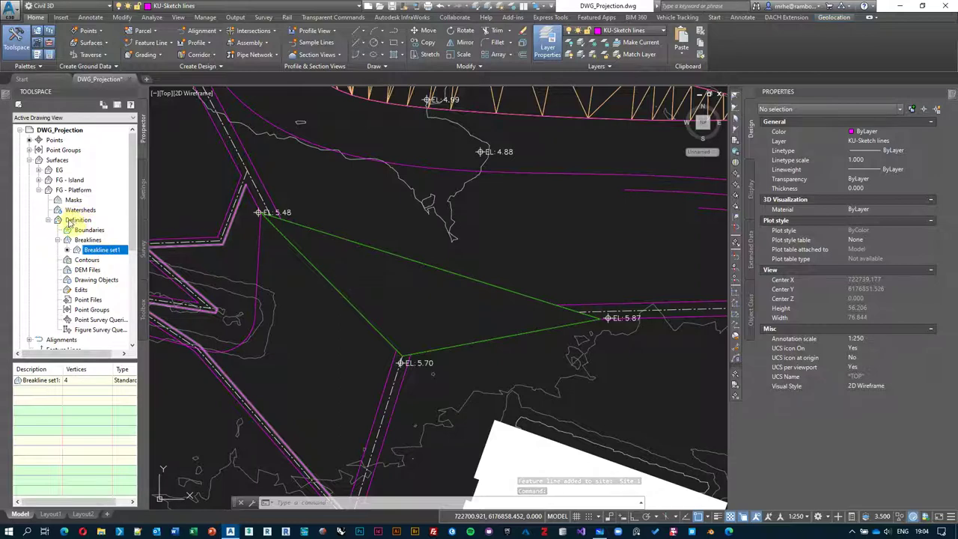
pyautogui.moveTo(435, 277); pyautogui.dragTo(436, 275, button='middle')
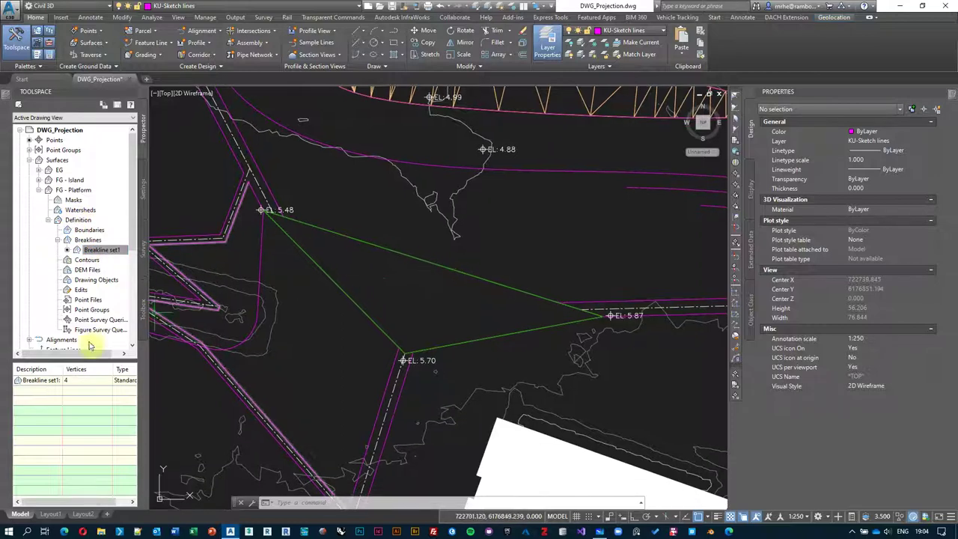
# Select the triangular feature line instead of the surface beneath it through selection cycling.
pyautogui.click(410, 255)
pyautogui.click(450, 293)
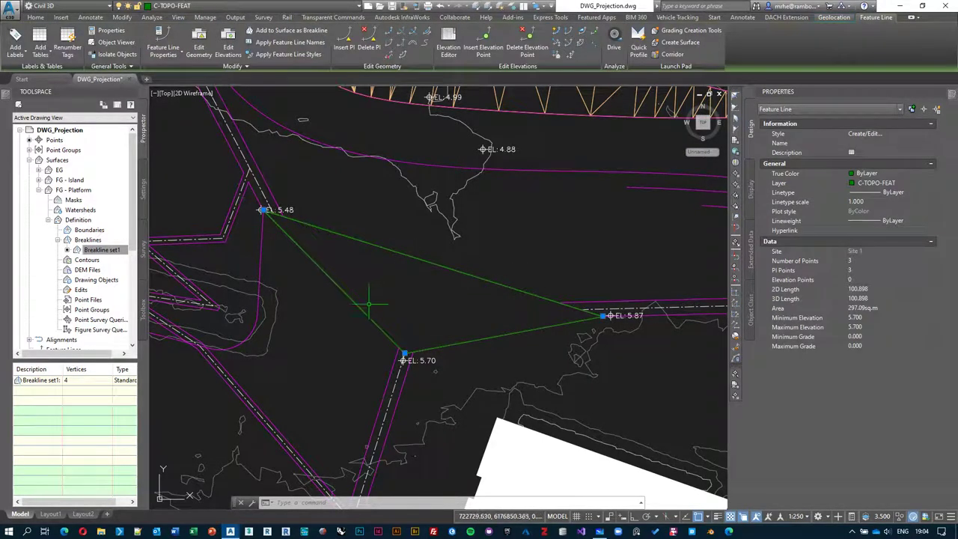
pyautogui.press('Escape')
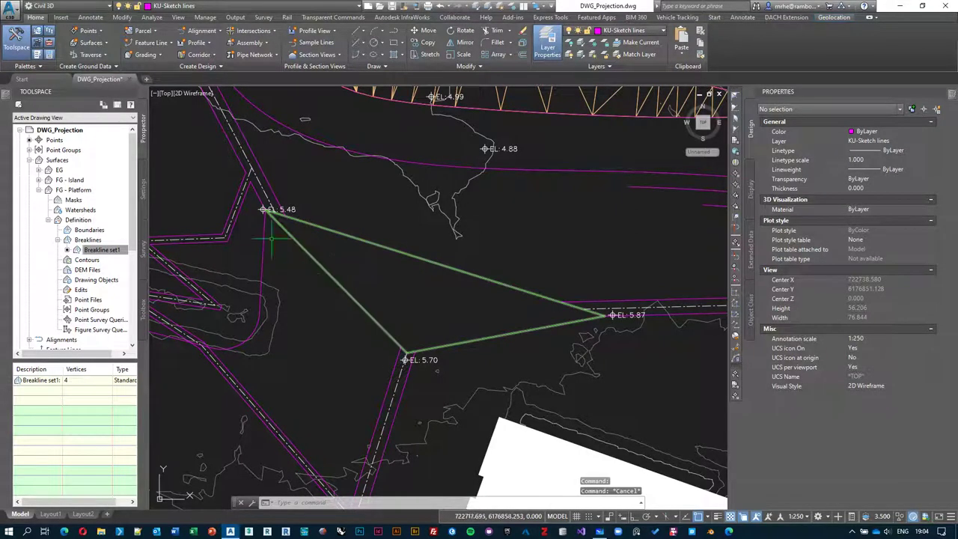
pyautogui.moveTo(502, 310)
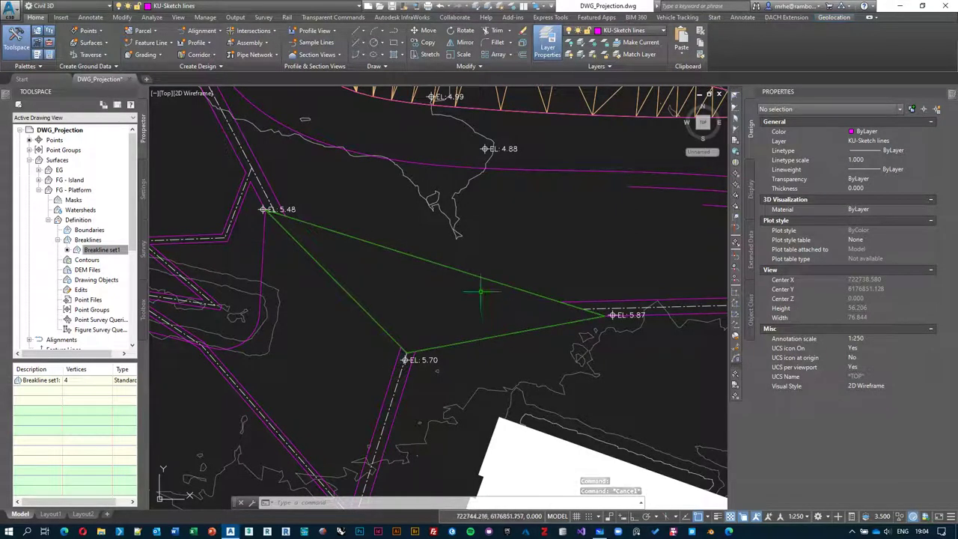
pyautogui.click(486, 278)
pyautogui.click(485, 278)
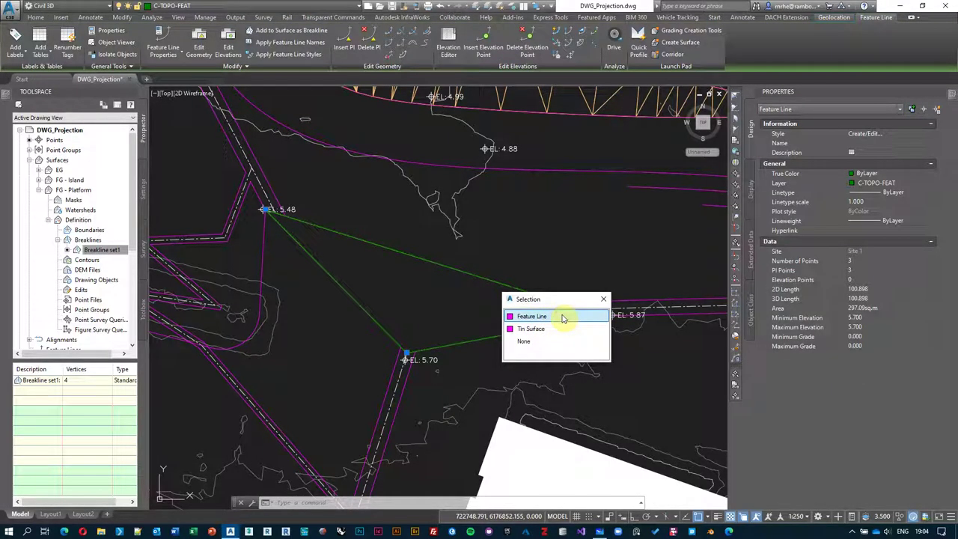
pyautogui.click(563, 318)
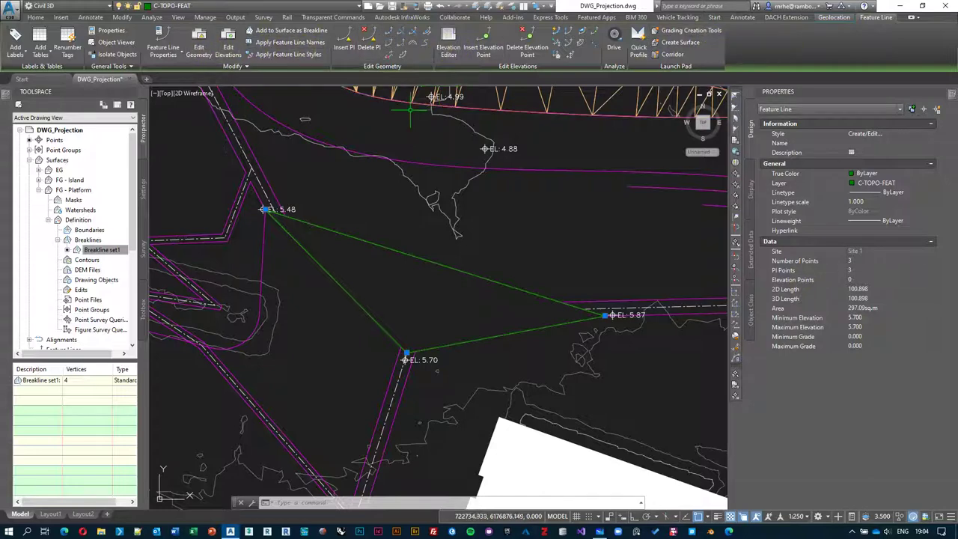
pyautogui.click(449, 47)
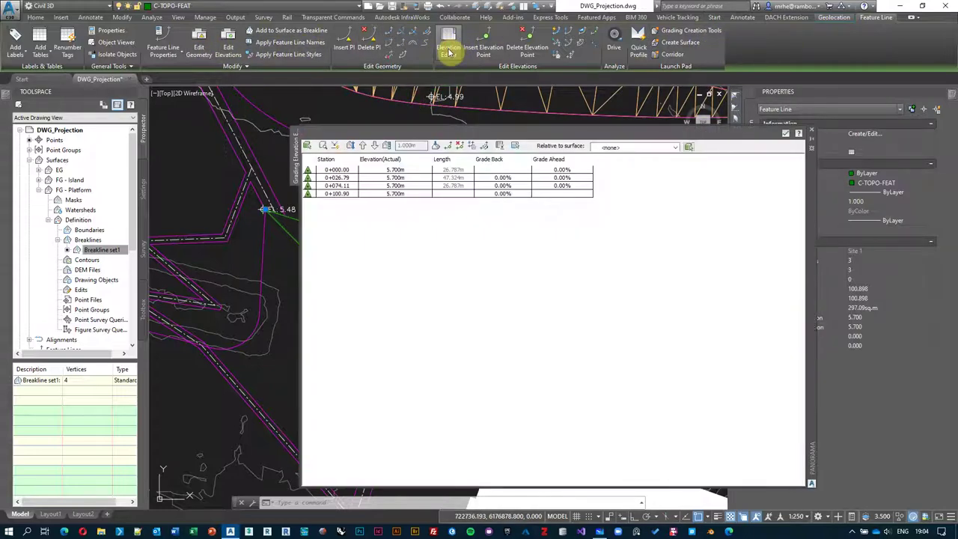
pyautogui.click(784, 133)
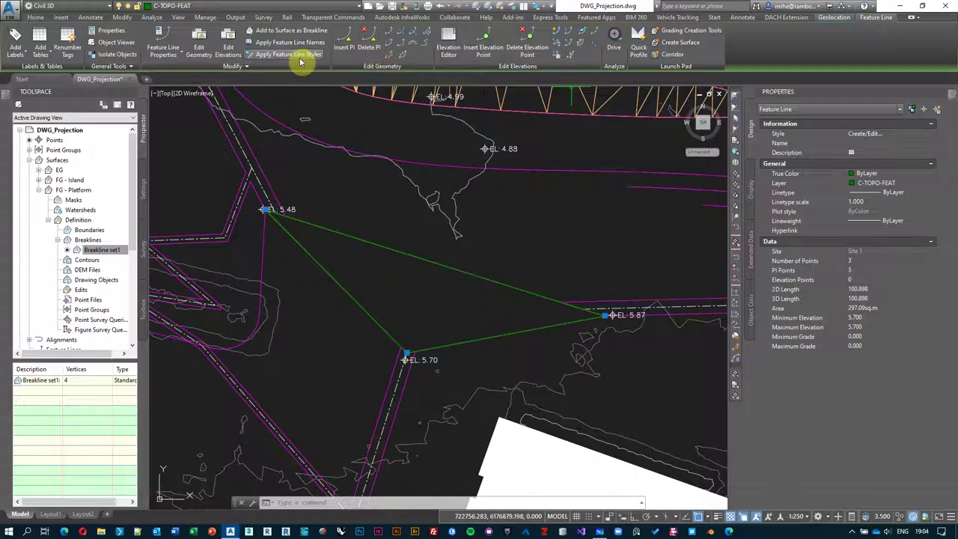
# Toggle Edit Geometry and Edit Elevations off and back on so both panels are active.
pyautogui.click(228, 47)
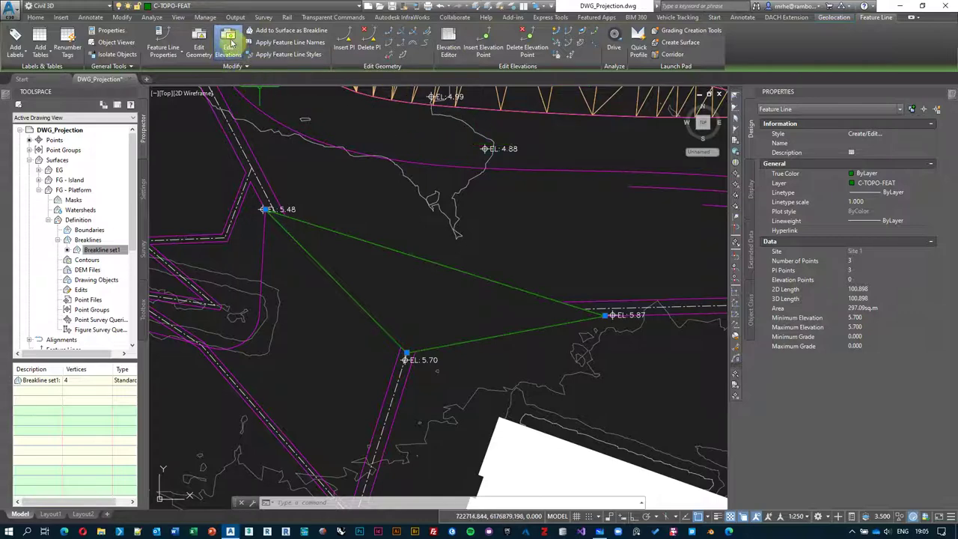
pyautogui.click(200, 48)
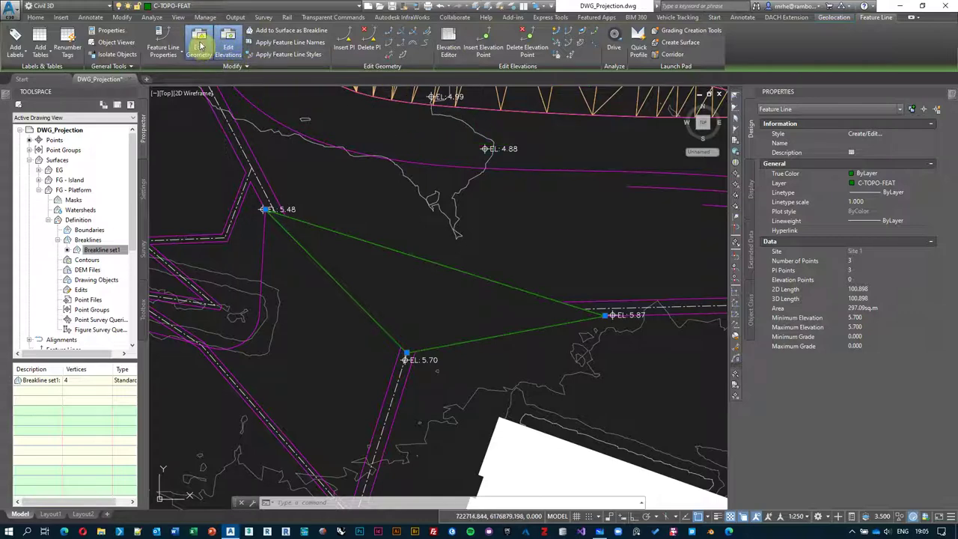
pyautogui.click(228, 47)
pyautogui.click(200, 48)
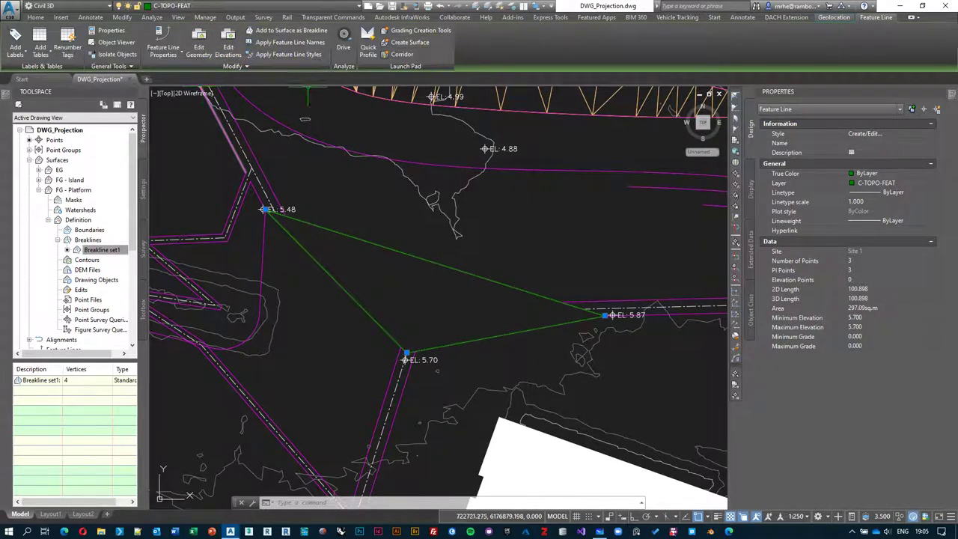
pyautogui.click(199, 42)
pyautogui.click(228, 43)
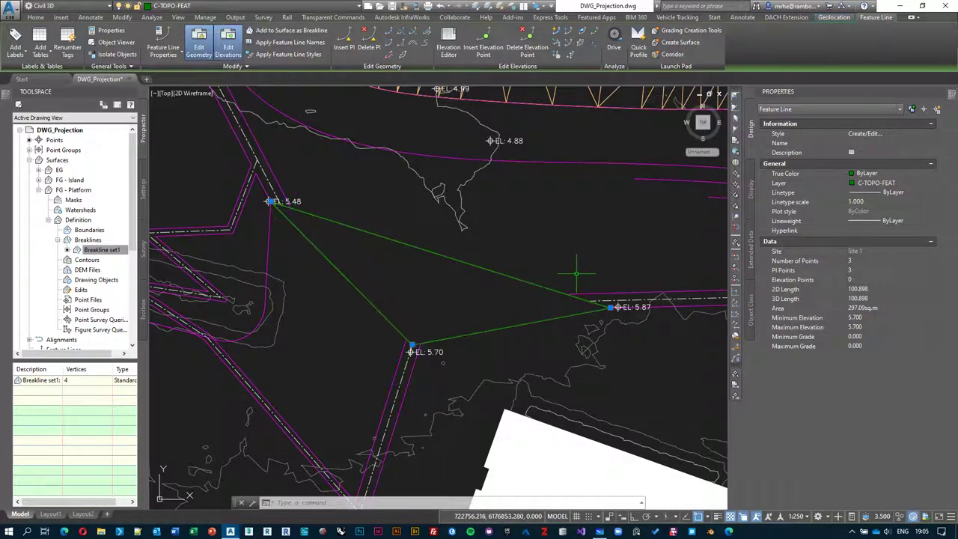
# Open the Grading Elevation Editor, shrinking it and moving it beside the drawing.
pyautogui.click(449, 49)
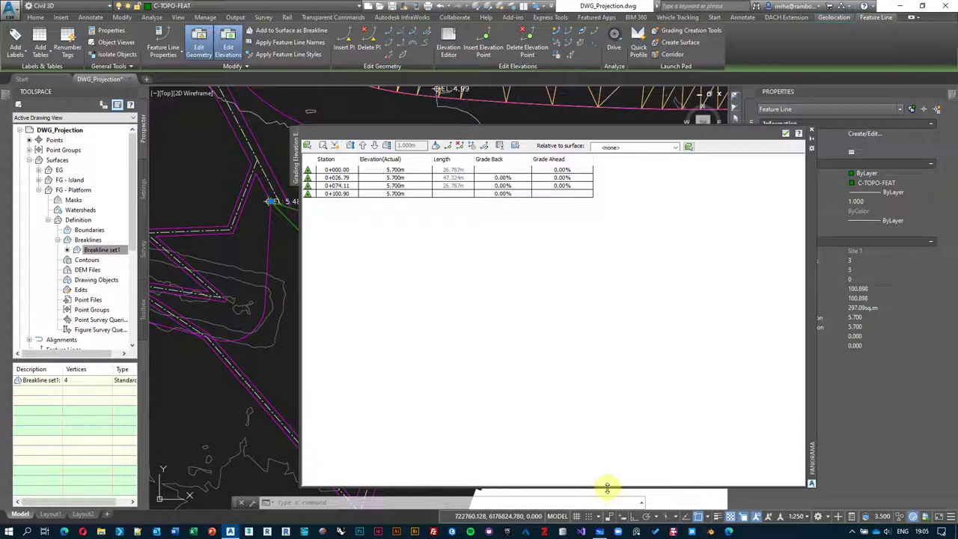
pyautogui.moveTo(607, 487); pyautogui.dragTo(592, 241)
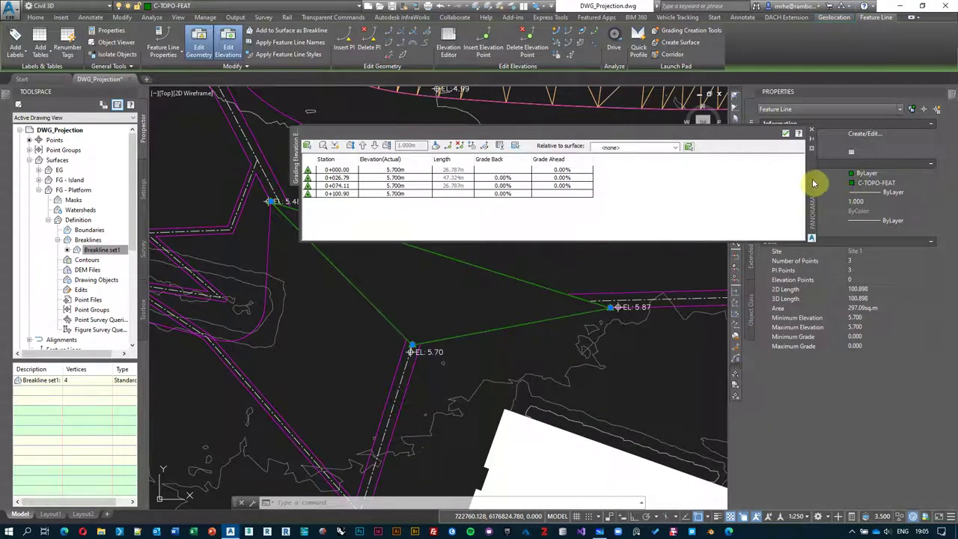
pyautogui.moveTo(813, 184); pyautogui.dragTo(705, 180)
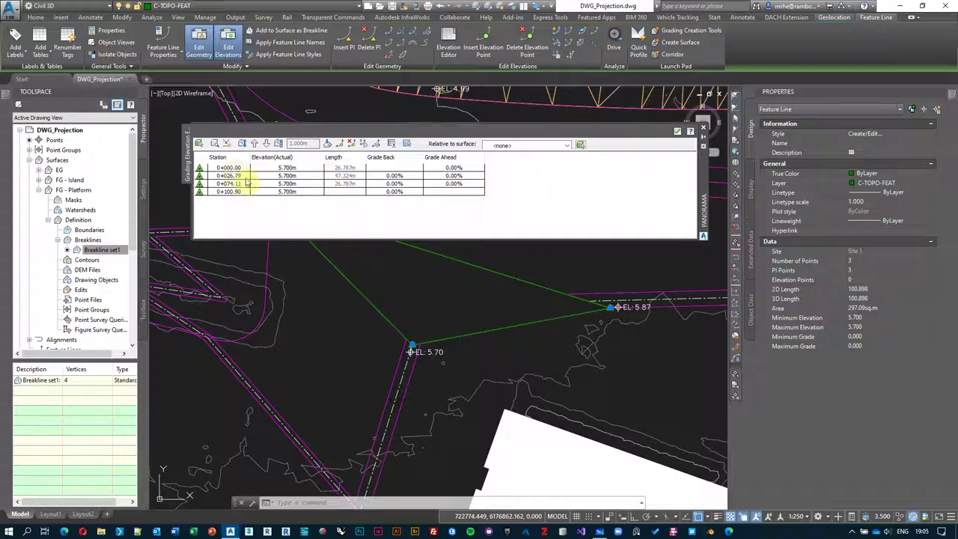
# Locate the vertices at stations 0+000.00, 0+026.79 and 0+074.11 on the whole triangle.
pyautogui.moveTo(552, 265); pyautogui.dragTo(554, 366, button='middle')
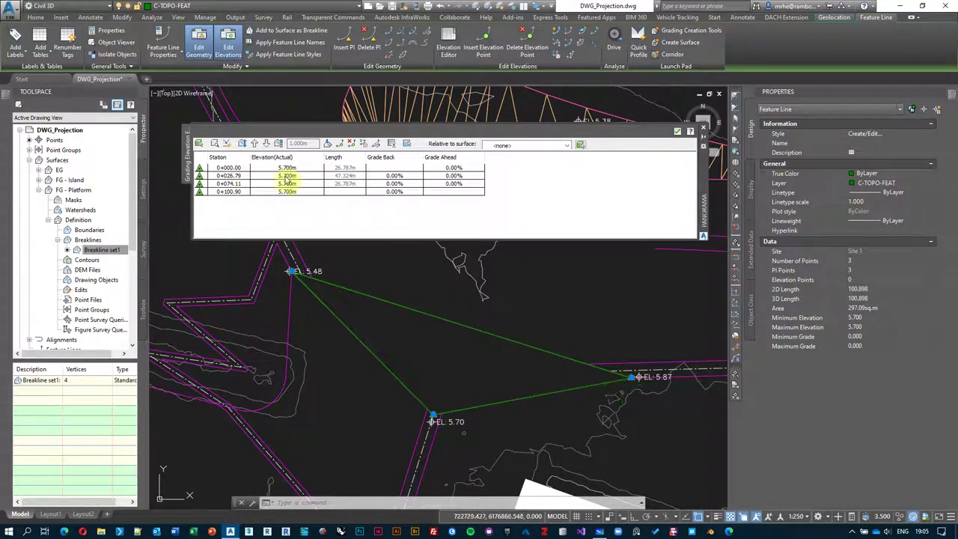
pyautogui.click(228, 168)
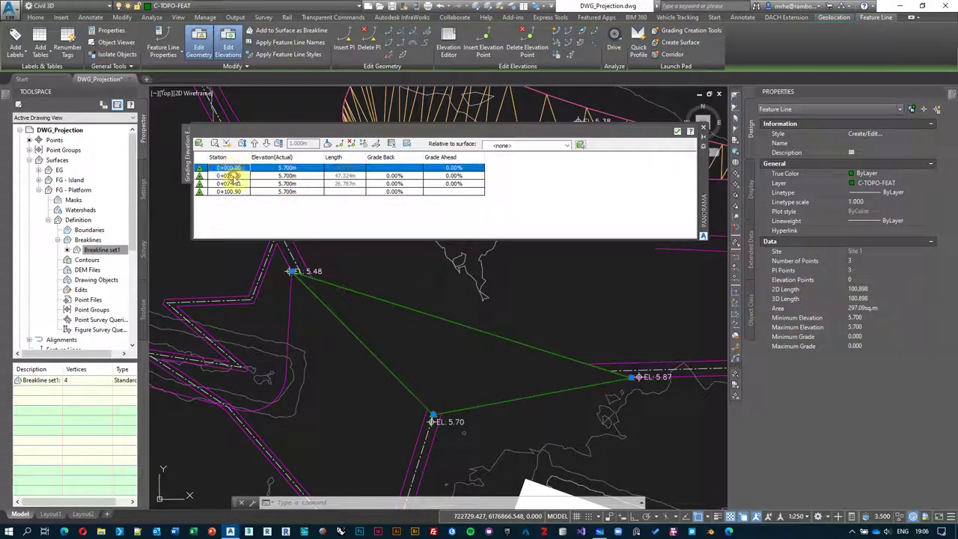
pyautogui.click(234, 176)
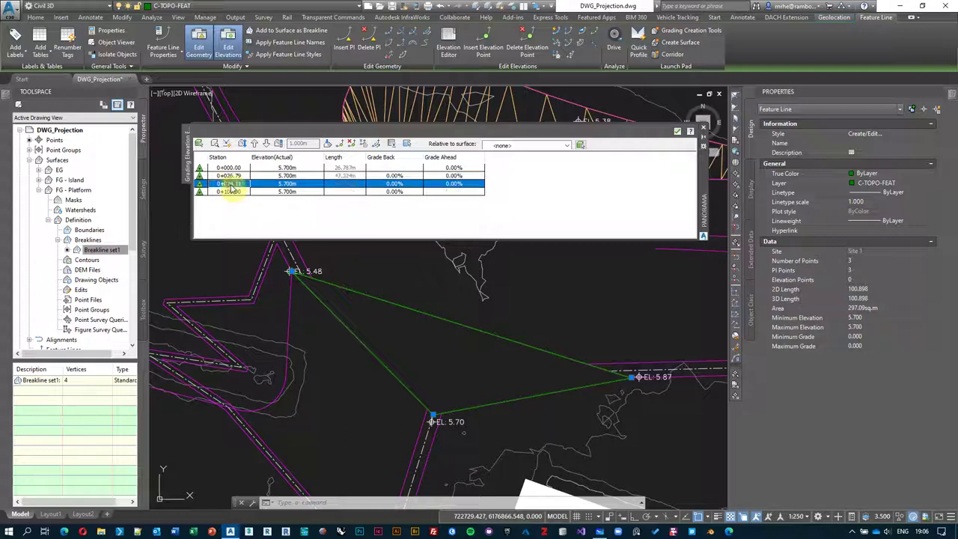
pyautogui.scroll(3, 635, 388)
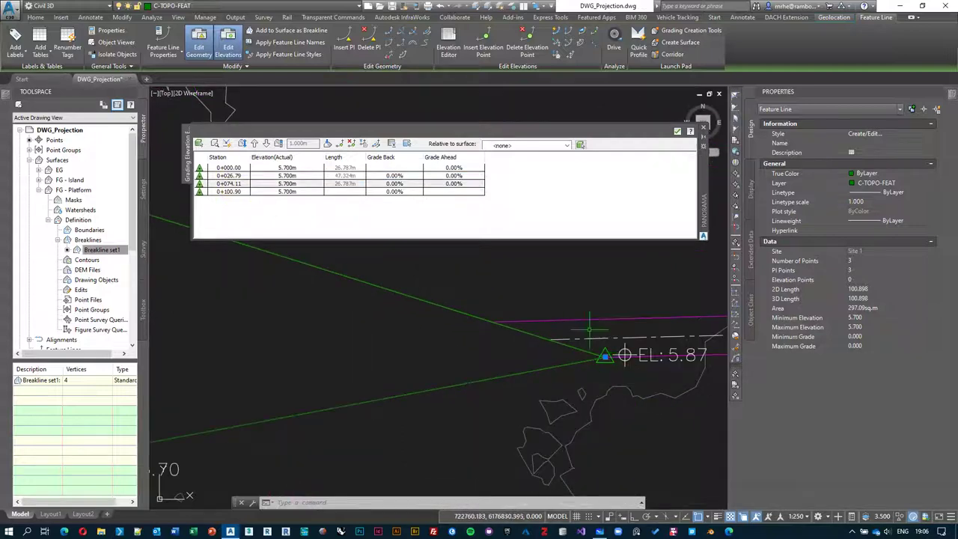
pyautogui.click(230, 186)
pyautogui.scroll(-2, 257, 306)
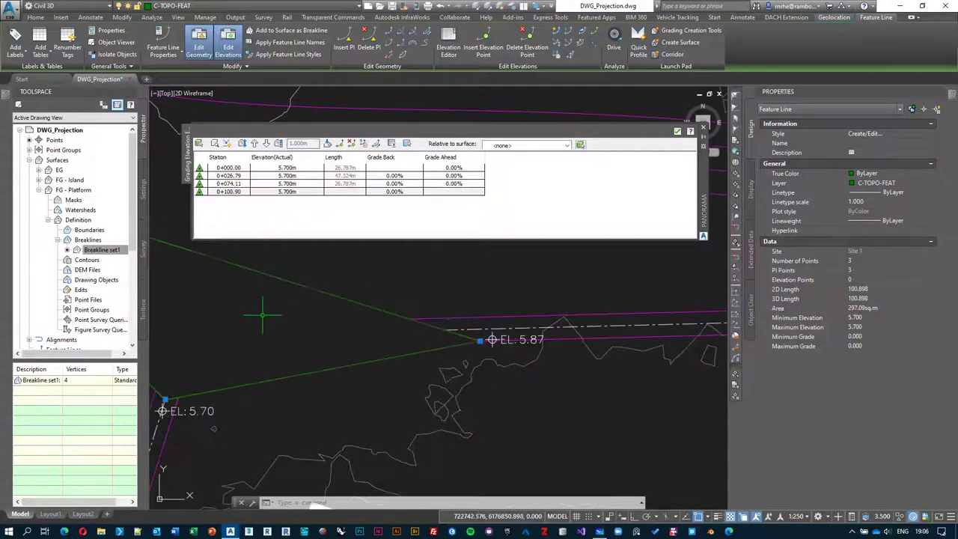
pyautogui.moveTo(261, 317)
pyautogui.mouseDown(button='middle')
pyautogui.moveTo(433, 301)
pyautogui.moveTo(539, 391)
pyautogui.mouseUp(button='middle')
pyautogui.scroll(1, 539, 391)
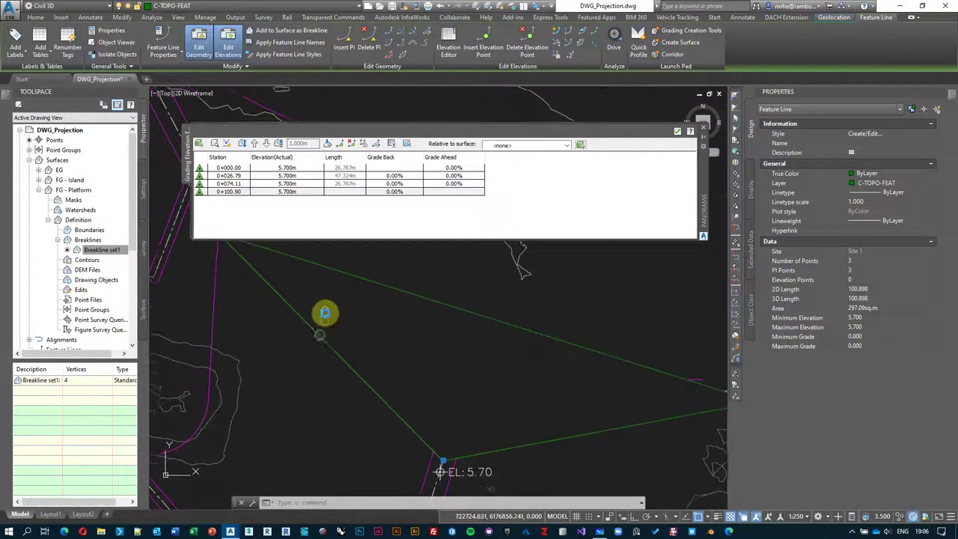
pyautogui.moveTo(323, 312)
pyautogui.mouseDown(button='middle')
pyautogui.moveTo(327, 333)
pyautogui.moveTo(229, 316)
pyautogui.mouseUp(button='middle')
pyautogui.click(227, 193)
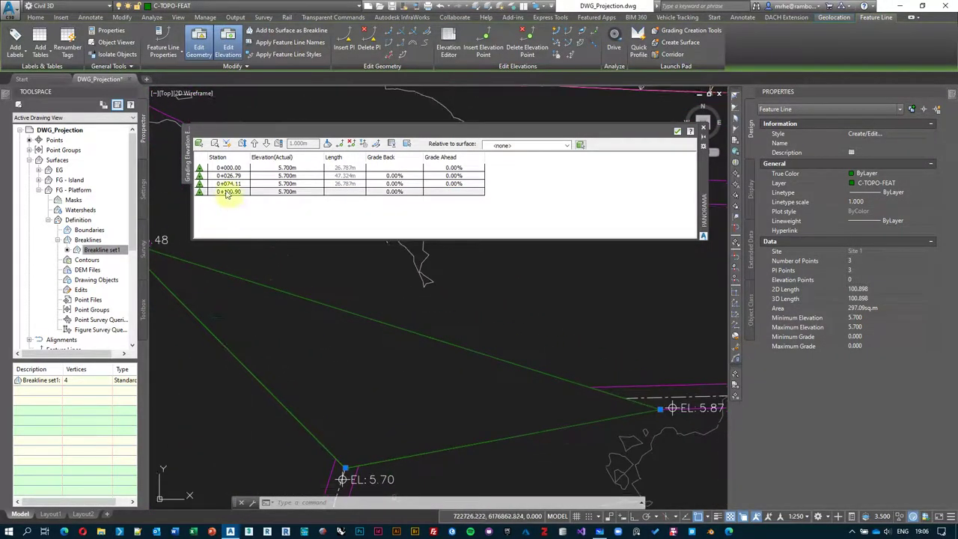
pyautogui.click(233, 185)
pyautogui.scroll(1, 658, 408)
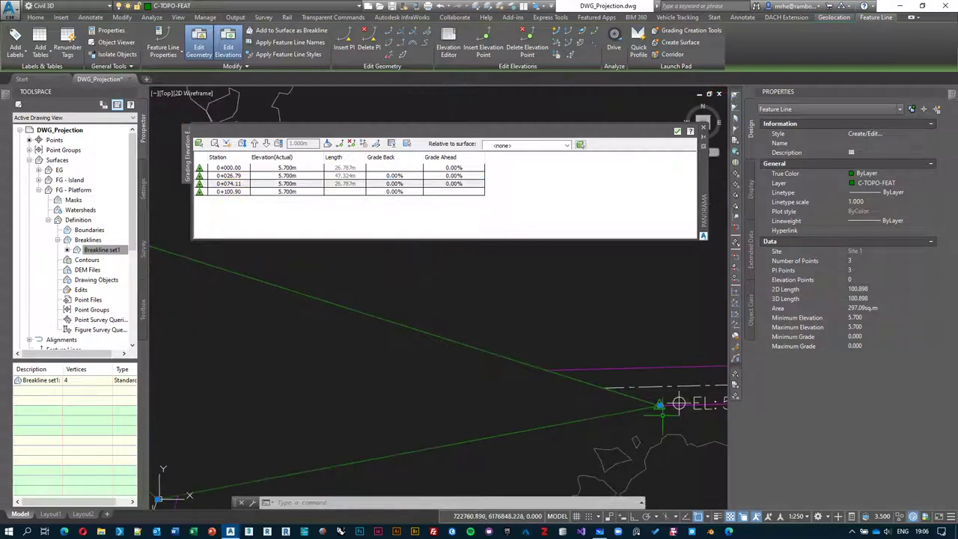
pyautogui.click(226, 171)
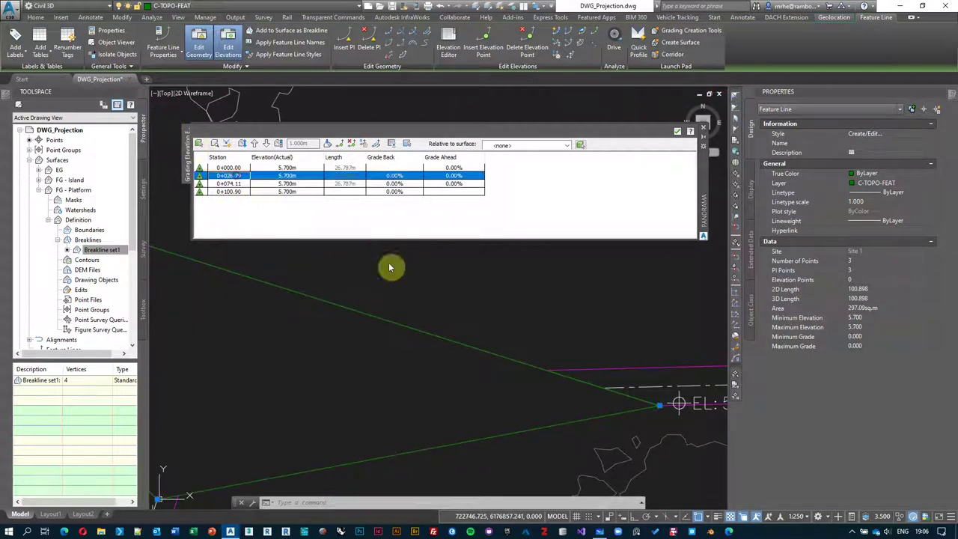
pyautogui.scroll(-2, 358, 281)
pyautogui.moveTo(281, 319); pyautogui.dragTo(513, 427, button='middle')
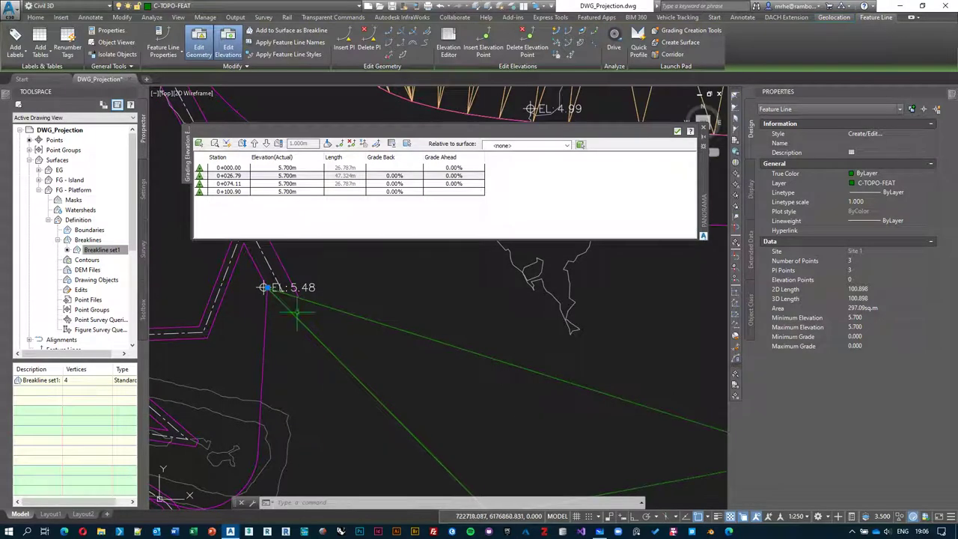
pyautogui.scroll(4, 252, 275)
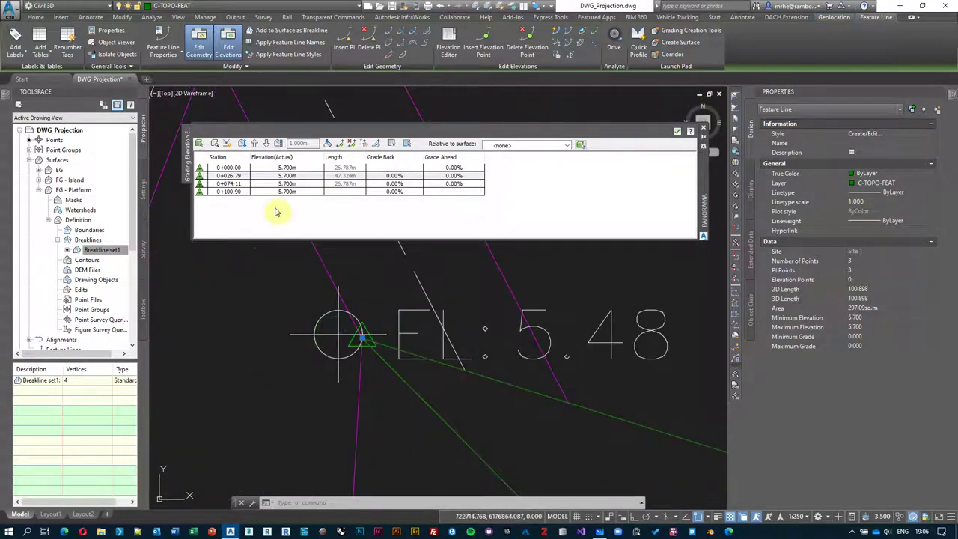
pyautogui.click(233, 168)
pyautogui.scroll(-2, 314, 281)
pyautogui.moveTo(419, 329); pyautogui.dragTo(581, 411, button='middle')
pyautogui.scroll(5, 409, 288)
pyautogui.moveTo(409, 288); pyautogui.dragTo(444, 428, button='middle')
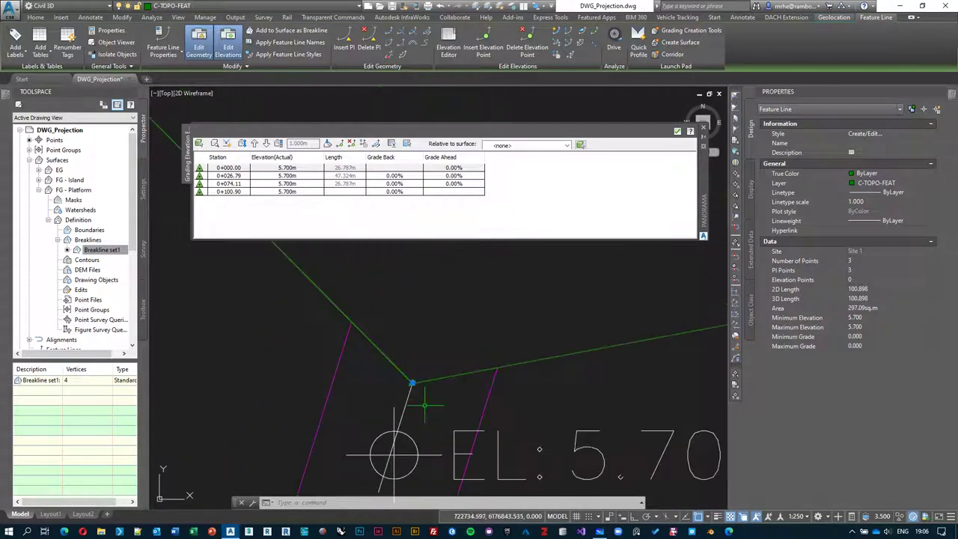
pyautogui.scroll(3, 405, 420)
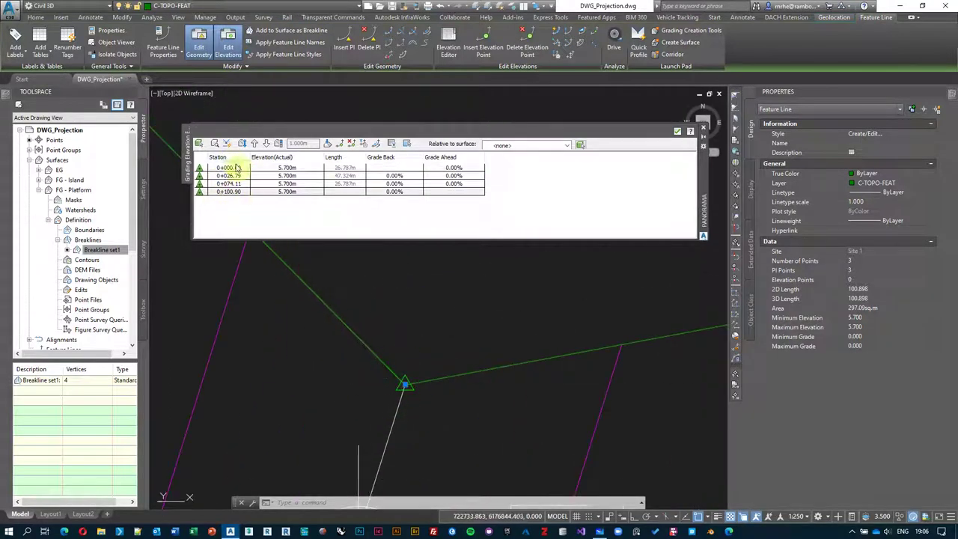
pyautogui.scroll(-5, 372, 404)
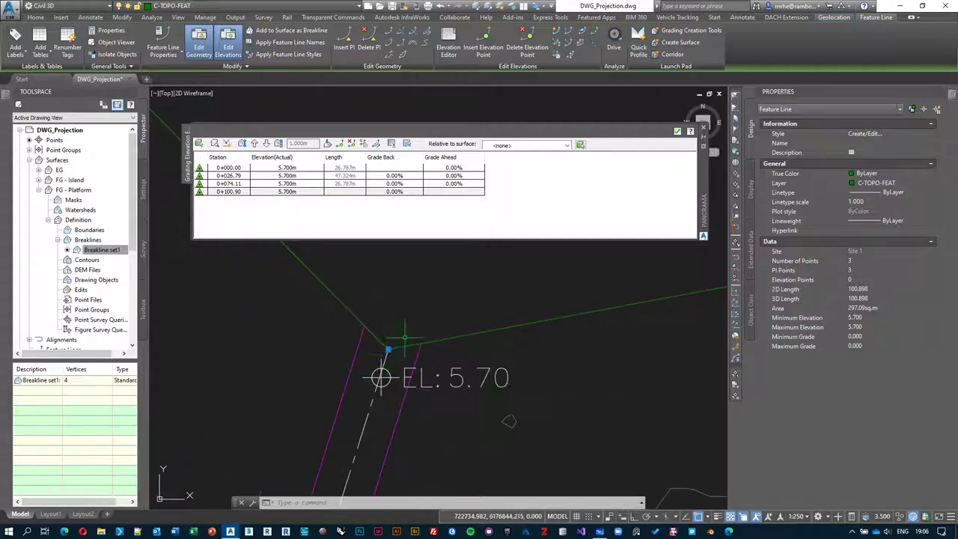
pyautogui.scroll(-3, 372, 404)
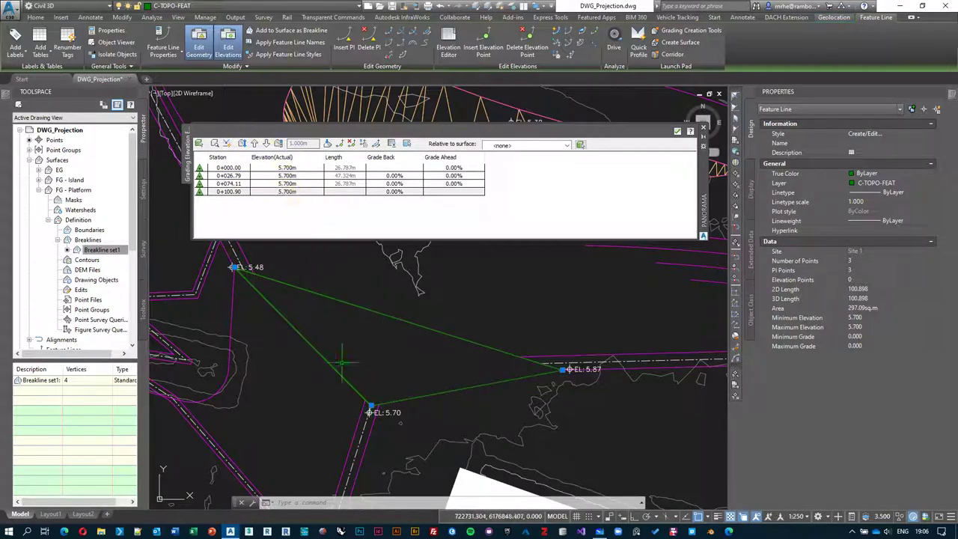
pyautogui.scroll(2, 234, 266)
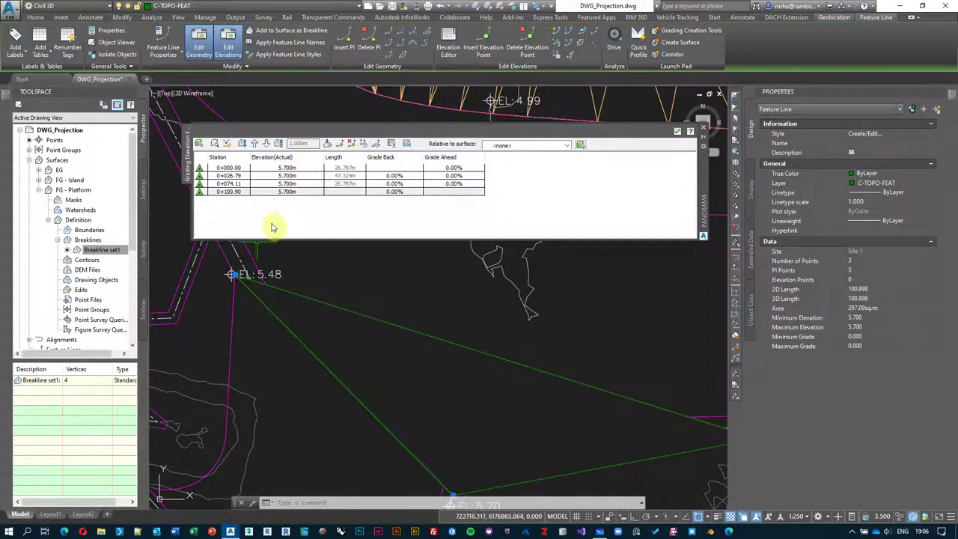
pyautogui.scroll(-2, 233, 274)
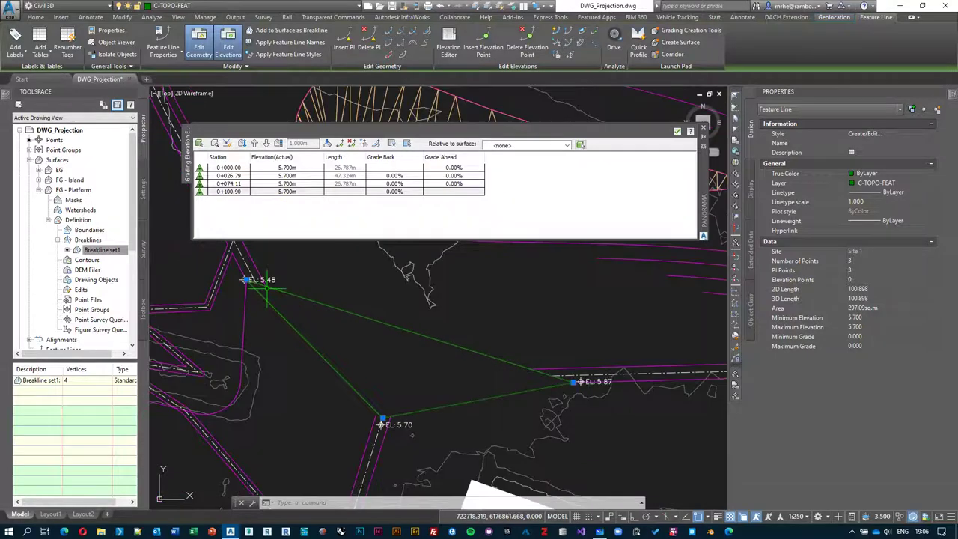
pyautogui.scroll(2, 577, 381)
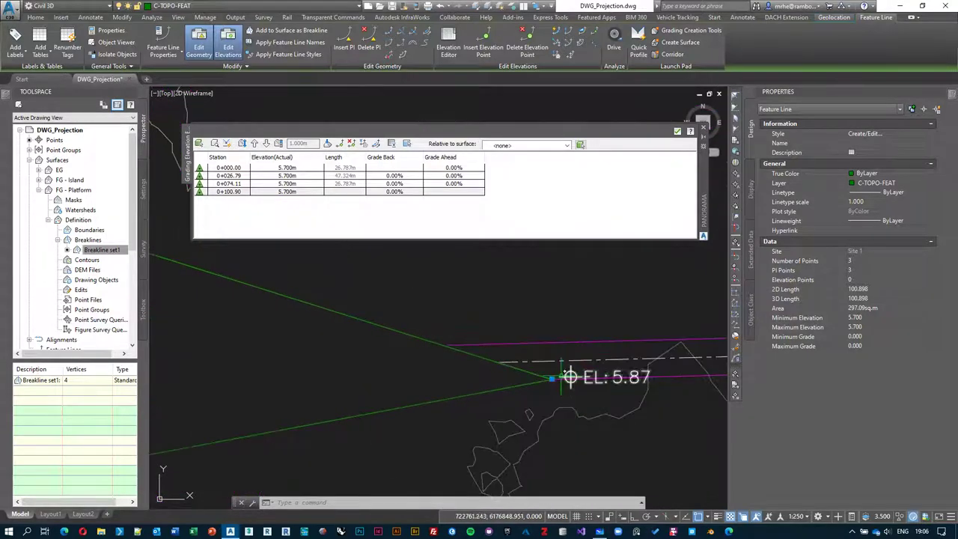
pyautogui.moveTo(511, 369); pyautogui.dragTo(493, 363, button='middle')
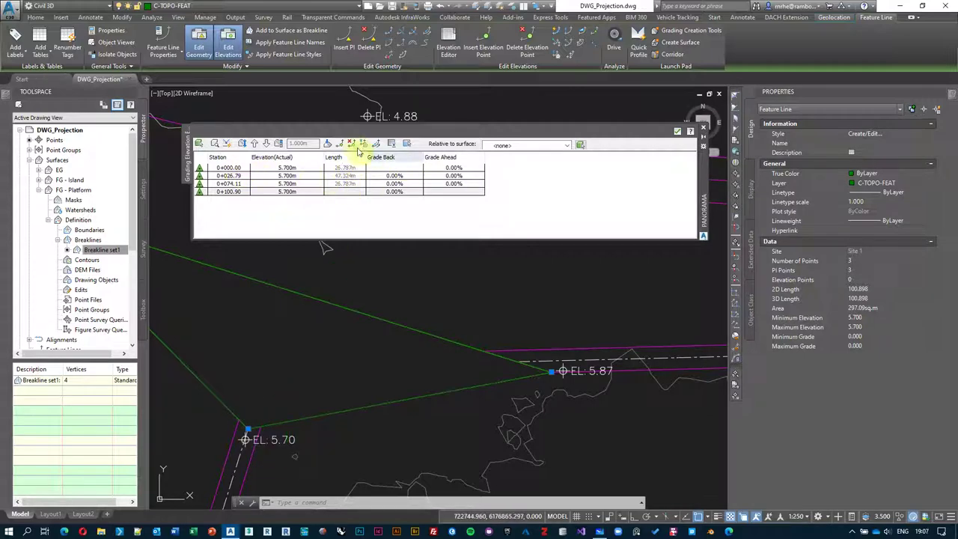
pyautogui.scroll(-2, 367, 272)
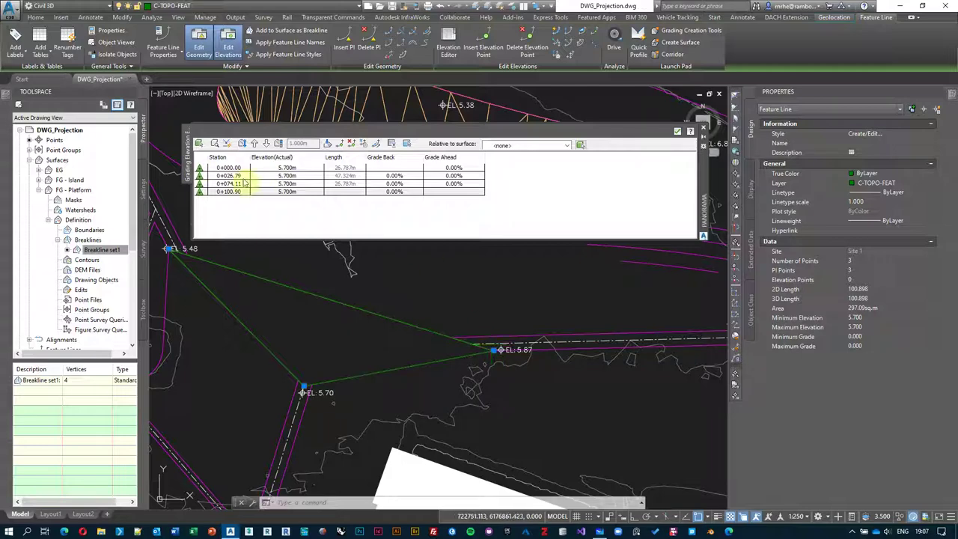
# Set the elevation of station 0+026.79 to 5.600 m and recentre the view on the feature line.
pyautogui.doubleClick(304, 177)
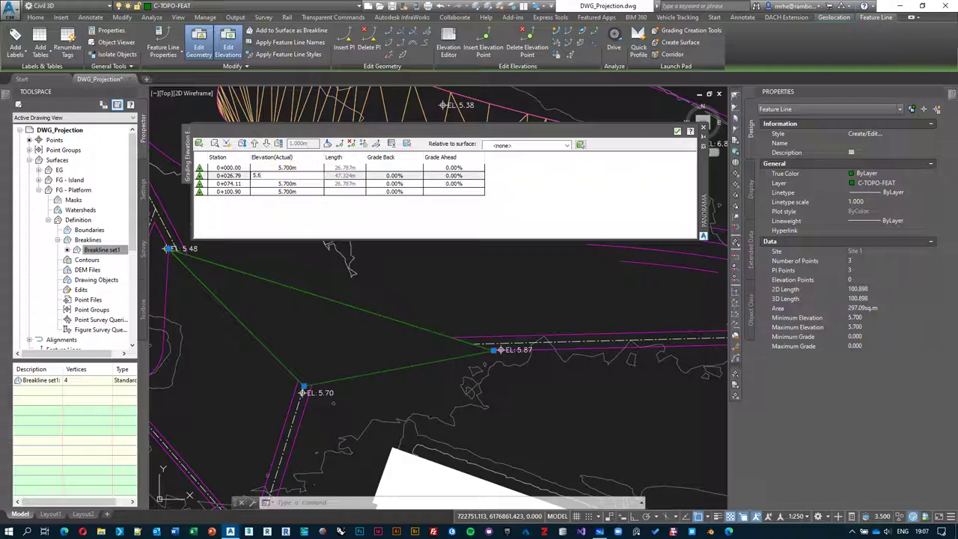
pyautogui.write('5.6')
pyautogui.press('Return')
pyautogui.moveTo(374, 327); pyautogui.dragTo(403, 331, button='middle')
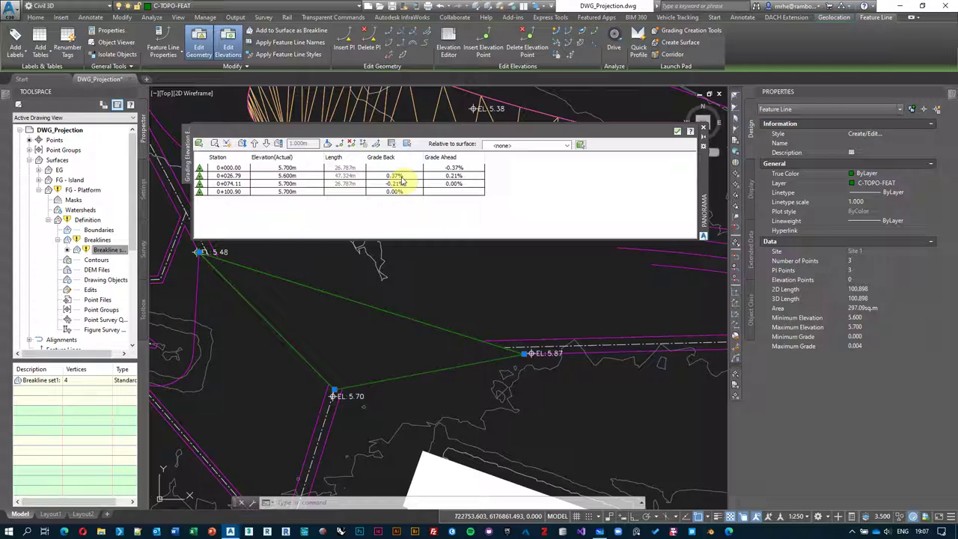
pyautogui.moveTo(381, 300); pyautogui.dragTo(408, 324, button='middle')
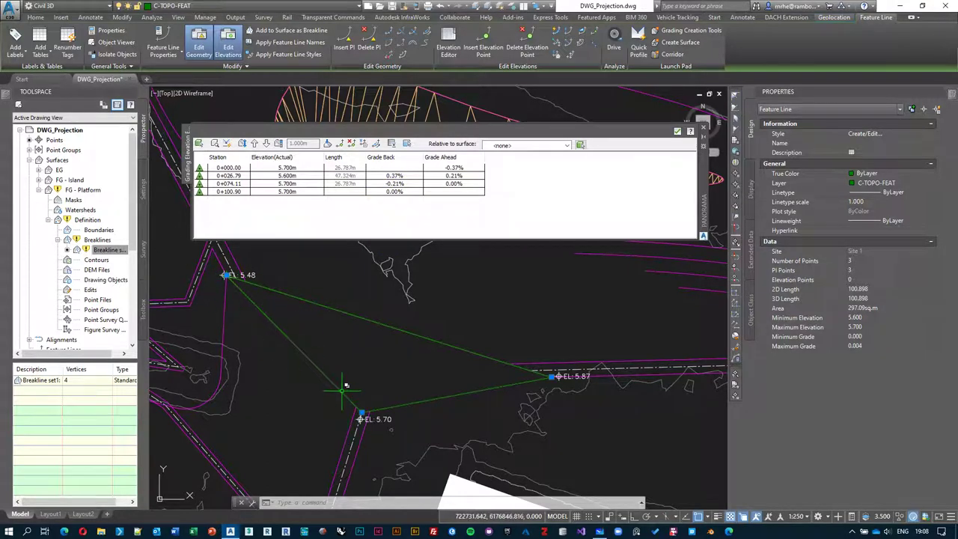
pyautogui.click(308, 177)
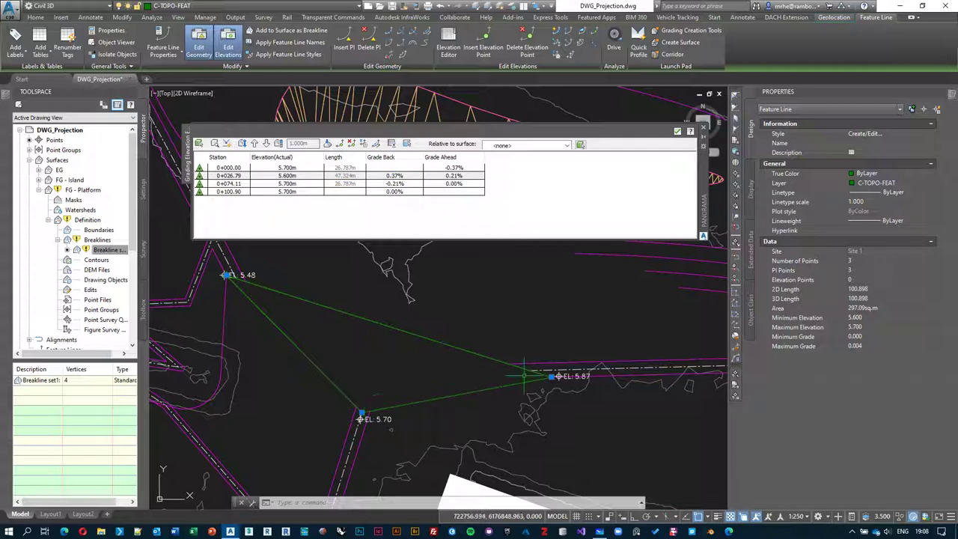
pyautogui.click(401, 177)
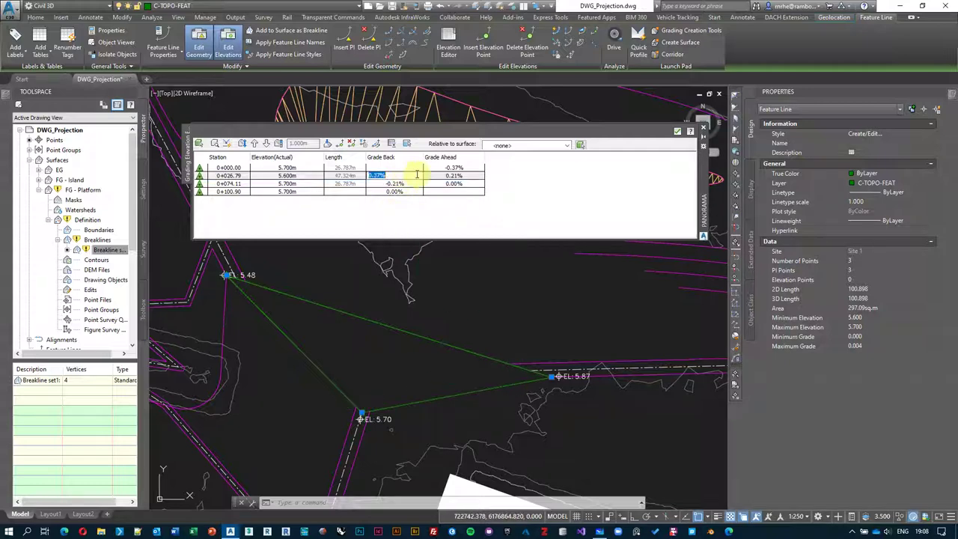
# Try elevations 5.45 and then 5.4 for station 0+026.79.
pyautogui.click(307, 176)
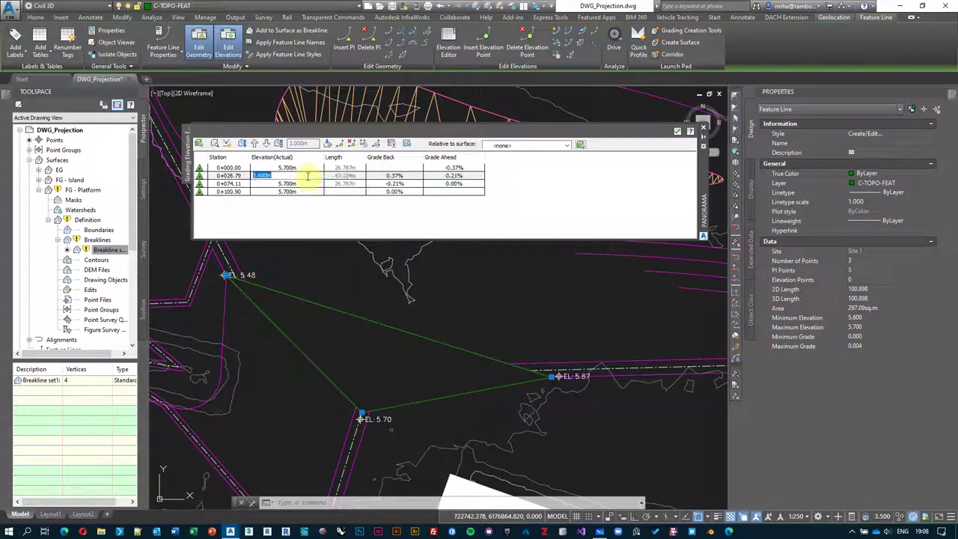
pyautogui.doubleClick(303, 175)
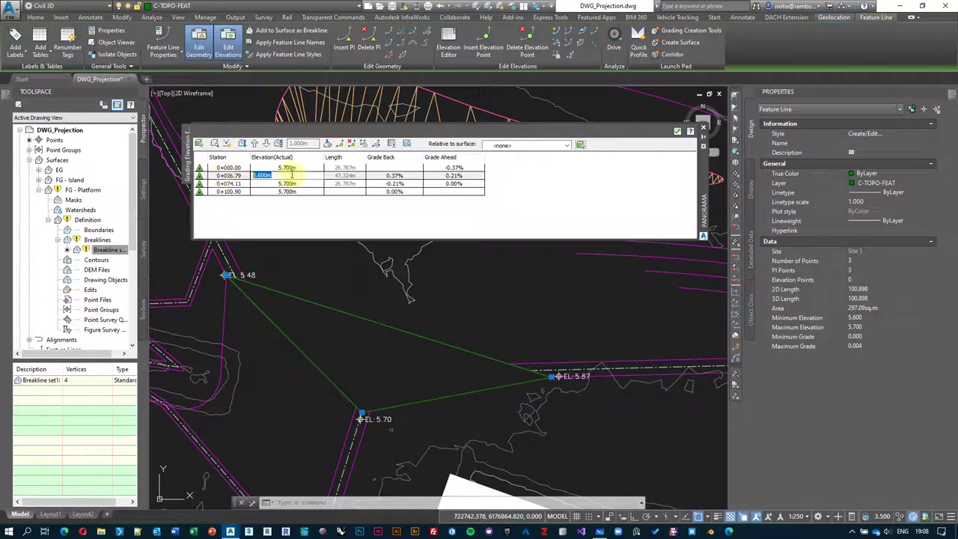
pyautogui.write('5.45')
pyautogui.press('Return')
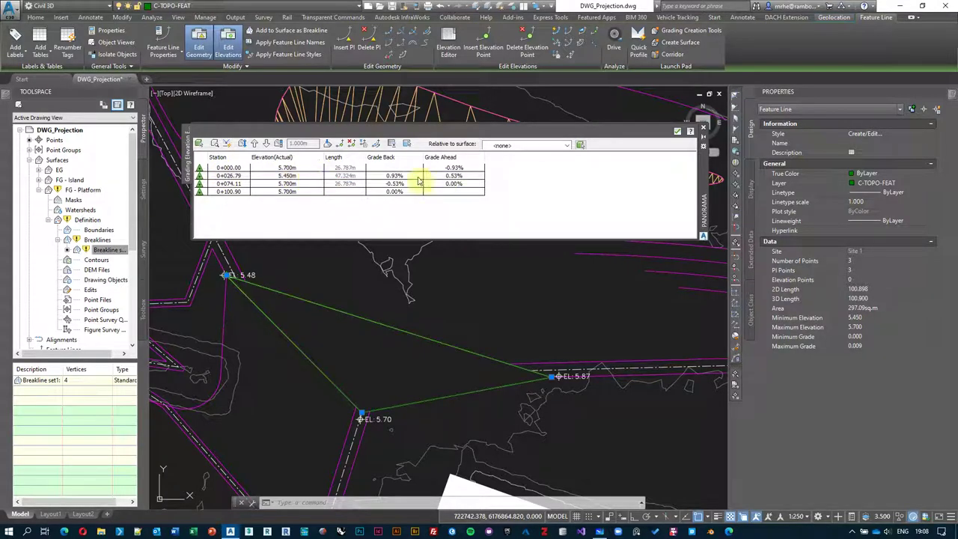
pyautogui.doubleClick(306, 176)
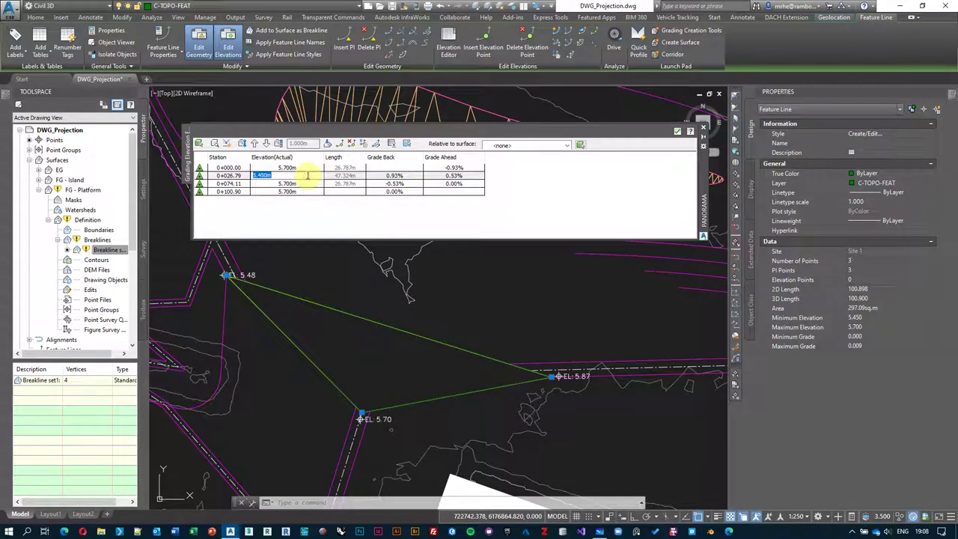
pyautogui.write('5.4')
pyautogui.press('Return')
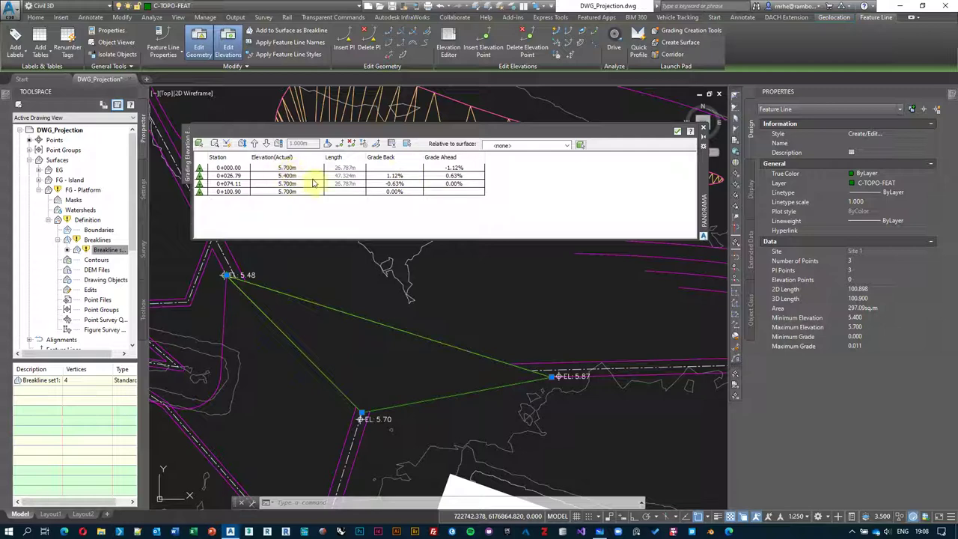
# Give station 0+026.79 a 1.00% grade back and reset the starting point to 5.700 m.
pyautogui.doubleClick(402, 178)
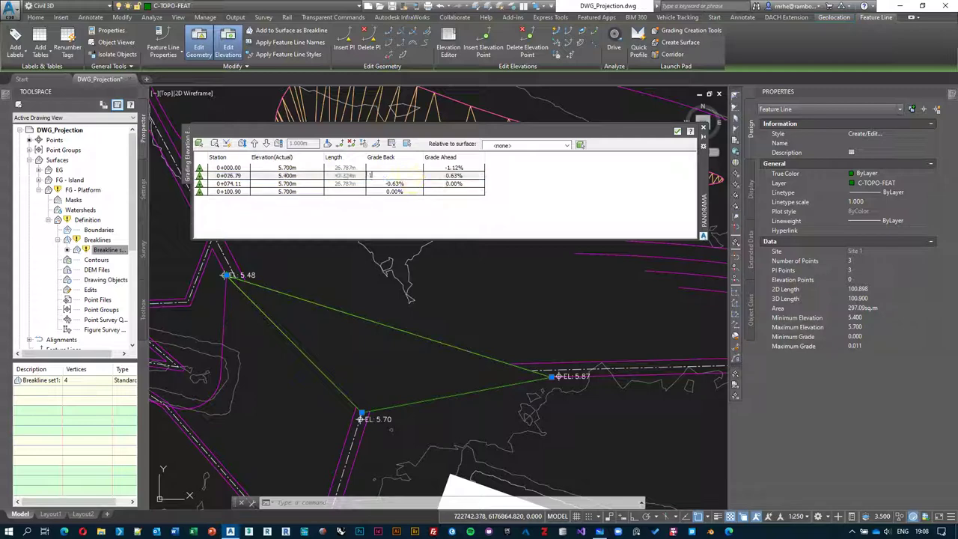
pyautogui.write('1')
pyautogui.press('Return')
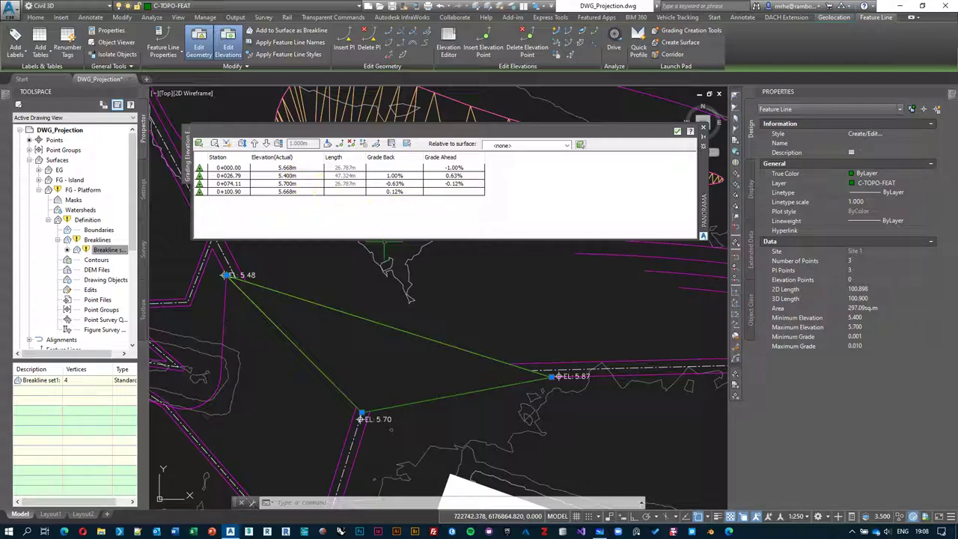
pyautogui.doubleClick(302, 166)
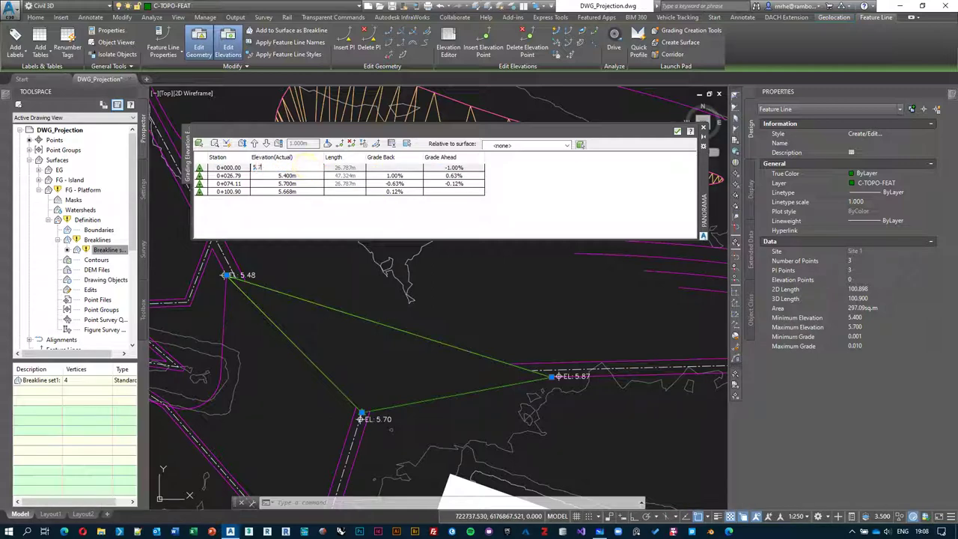
pyautogui.write('5.7')
pyautogui.press('Return')
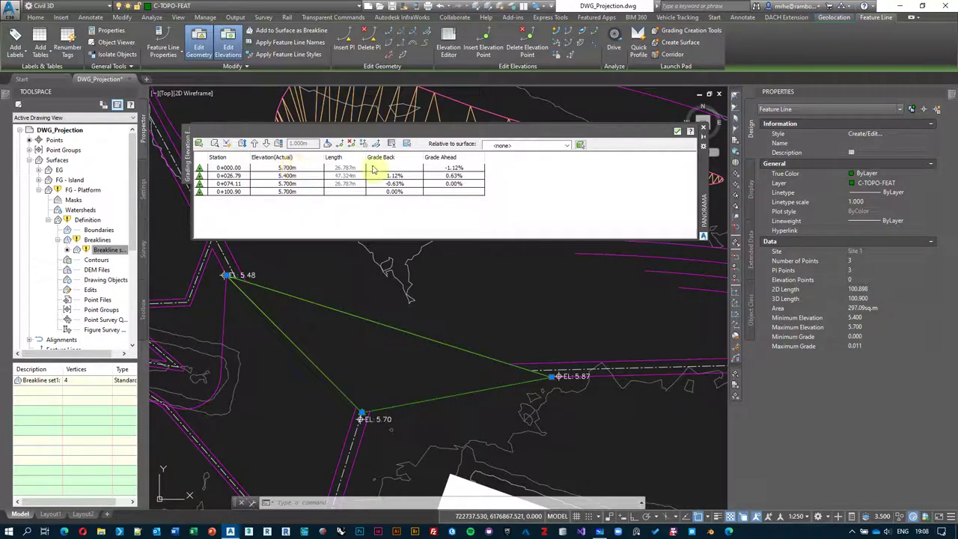
# Change the starting point's grade ahead from -1.12% to -1.00%.
pyautogui.click(471, 171)
pyautogui.click(467, 167)
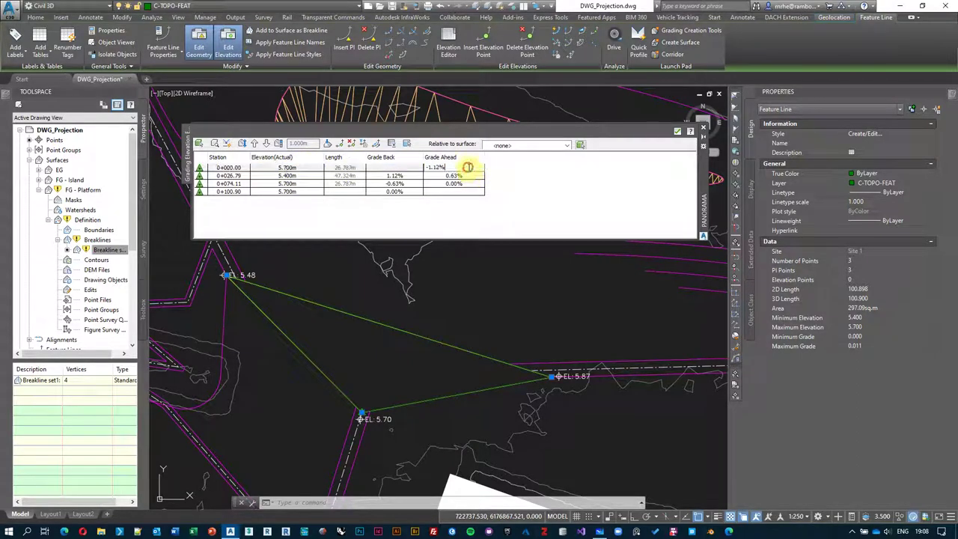
pyautogui.click(470, 166)
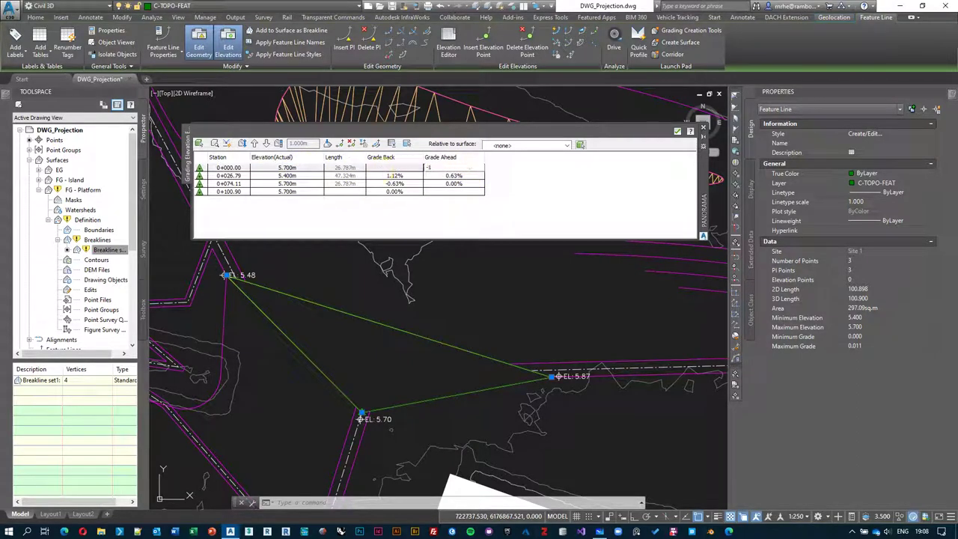
pyautogui.write('-1')
pyautogui.press('Return')
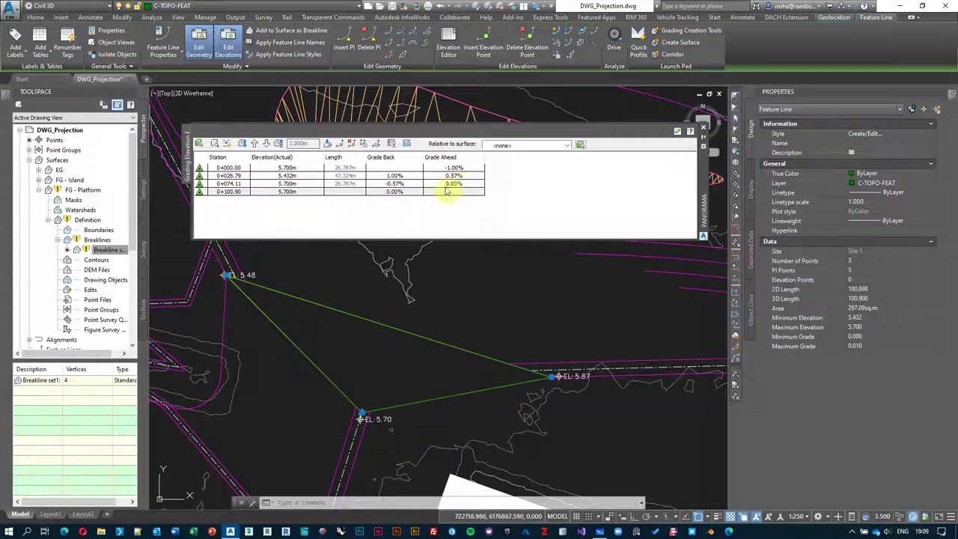
# Change the end point's grade back from 0.00% to -1.00% so station 0+074.11 sits at 5.432 m.
pyautogui.click(408, 192)
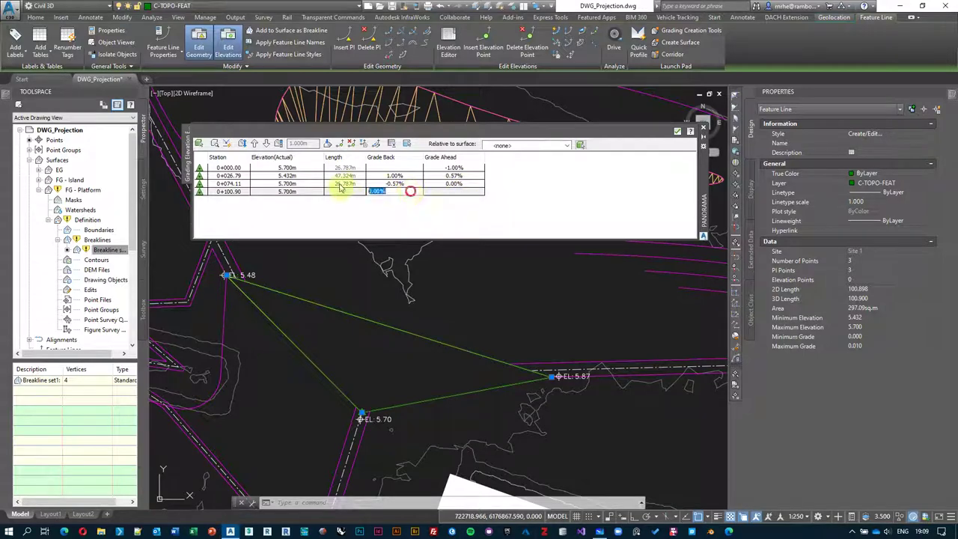
pyautogui.doubleClick(376, 192)
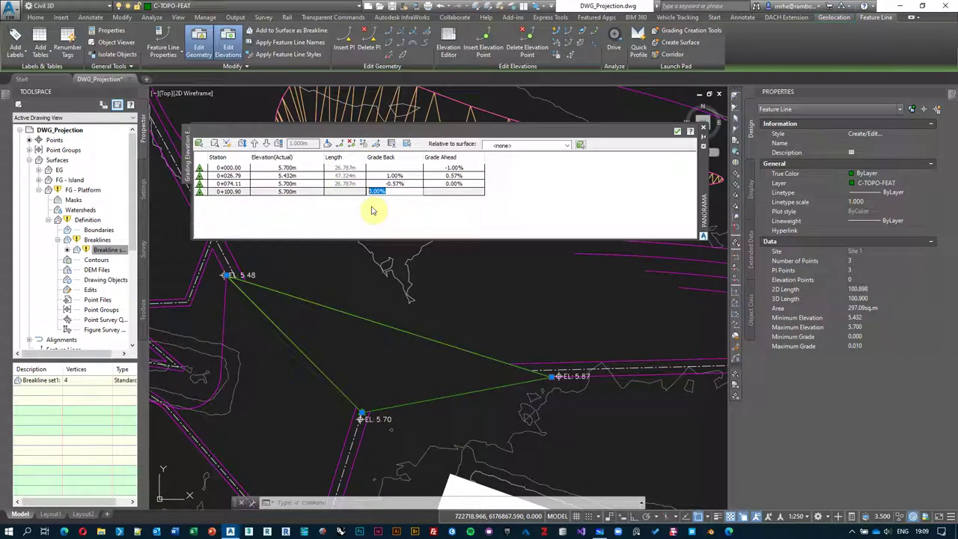
pyautogui.write('-1')
pyautogui.press('Return')
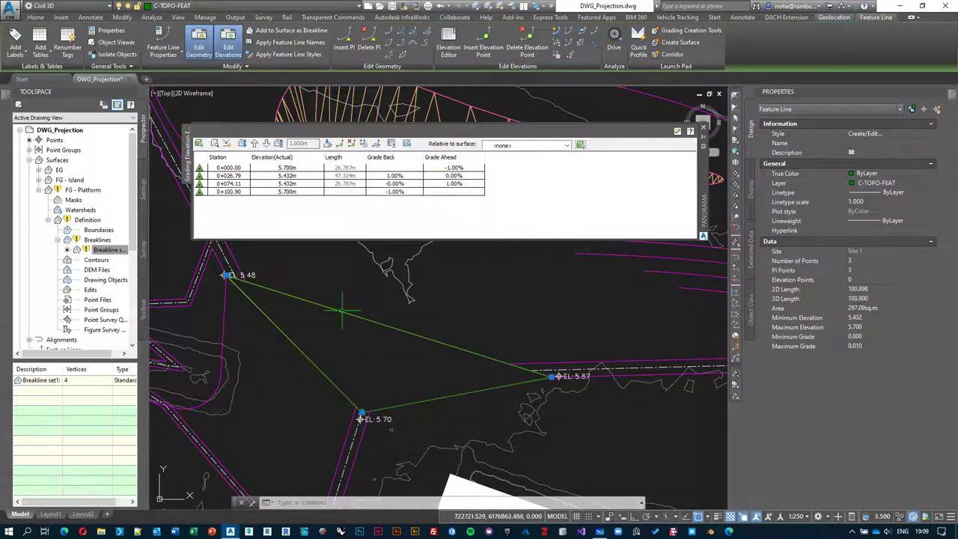
pyautogui.moveTo(320, 321)
pyautogui.mouseDown(button='middle')
pyautogui.moveTo(332, 308)
pyautogui.moveTo(337, 315)
pyautogui.mouseUp(button='middle')
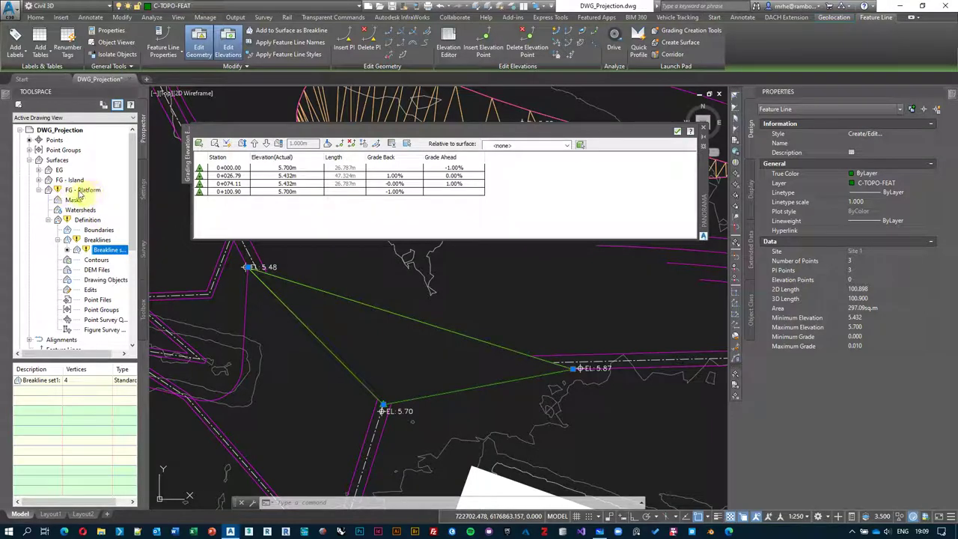
pyautogui.rightClick(89, 192)
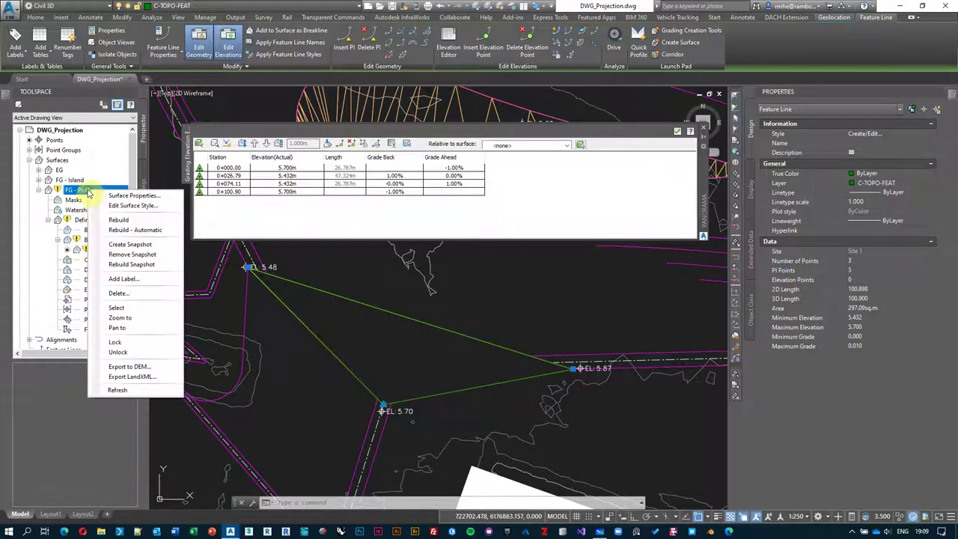
pyautogui.click(131, 230)
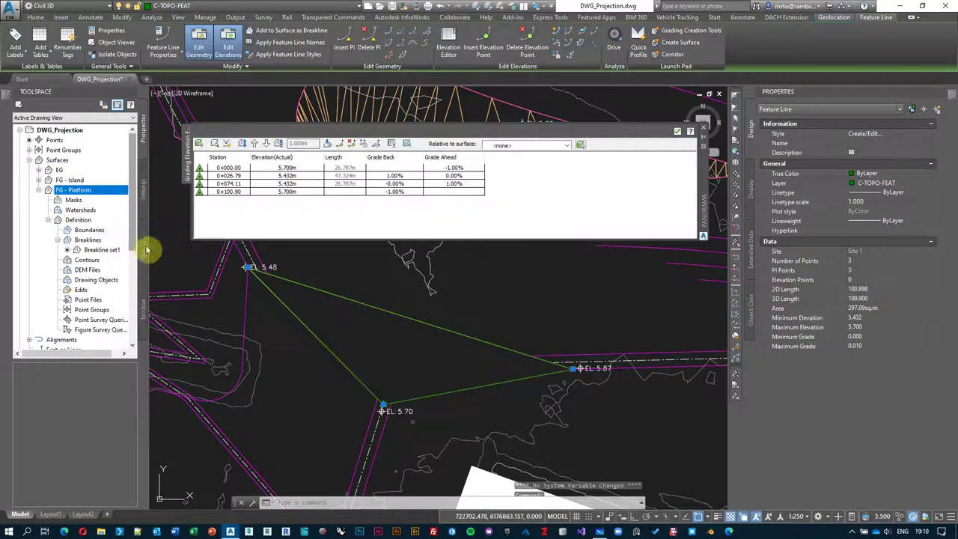
pyautogui.moveTo(454, 354); pyautogui.dragTo(461, 348, button='middle')
pyautogui.press('Escape')
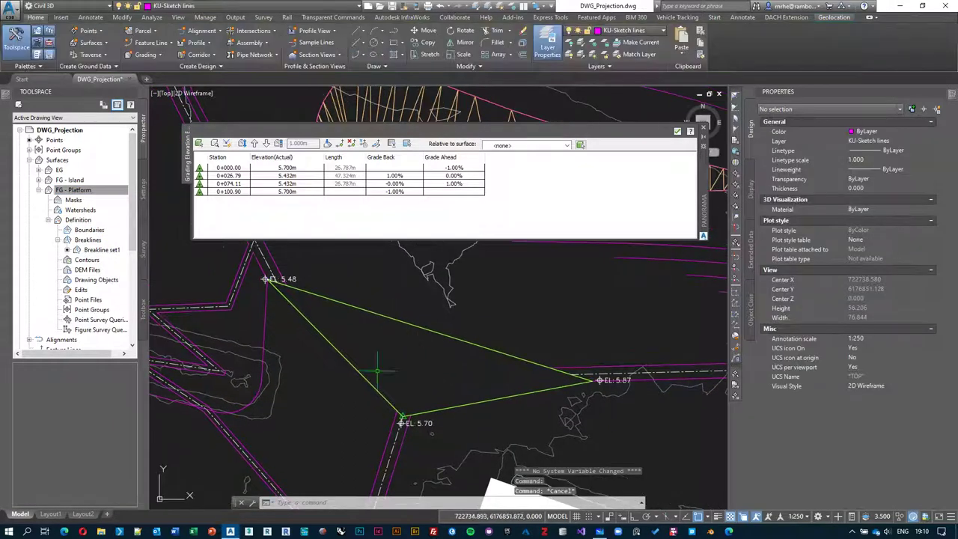
pyautogui.click(360, 376)
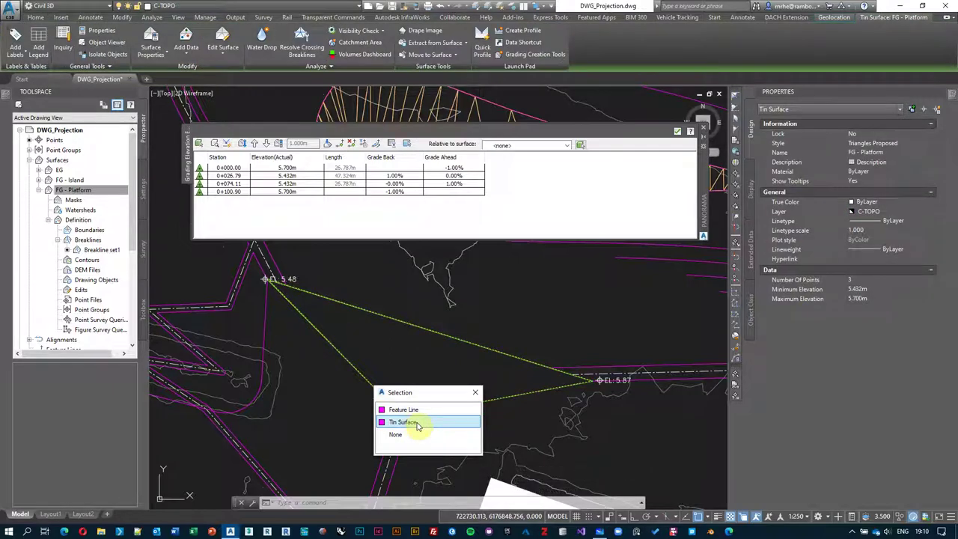
pyautogui.click(417, 423)
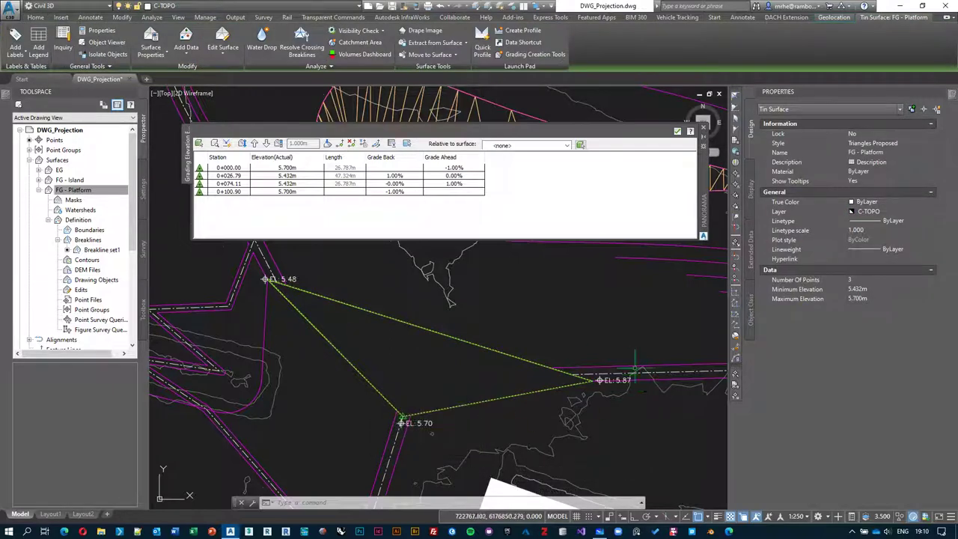
pyautogui.scroll(2, 641, 383)
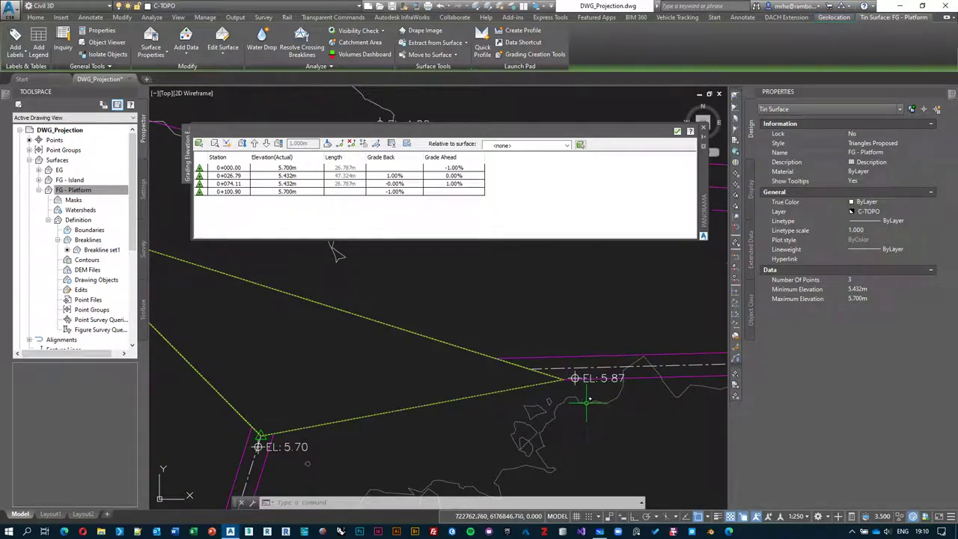
pyautogui.click(60, 189)
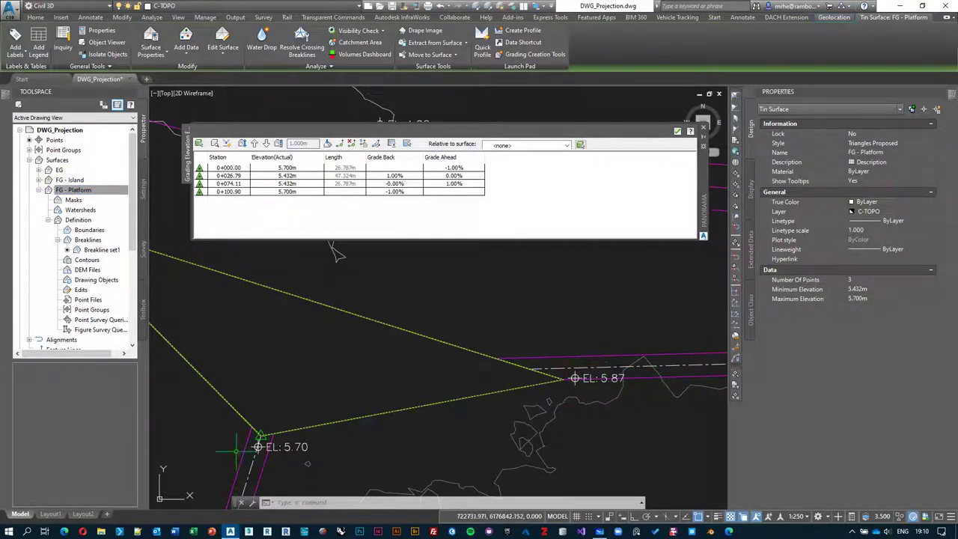
pyautogui.scroll(2, 567, 376)
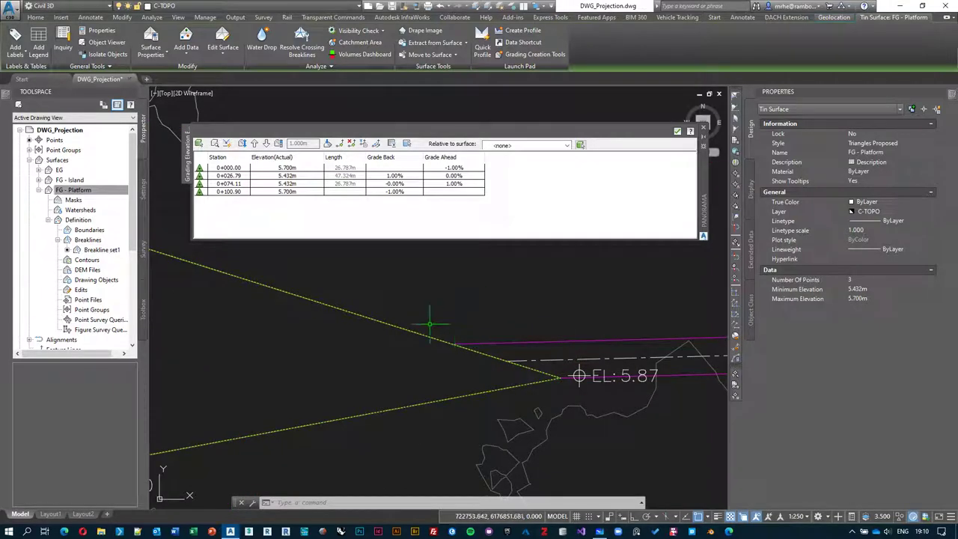
pyautogui.scroll(-2, 556, 403)
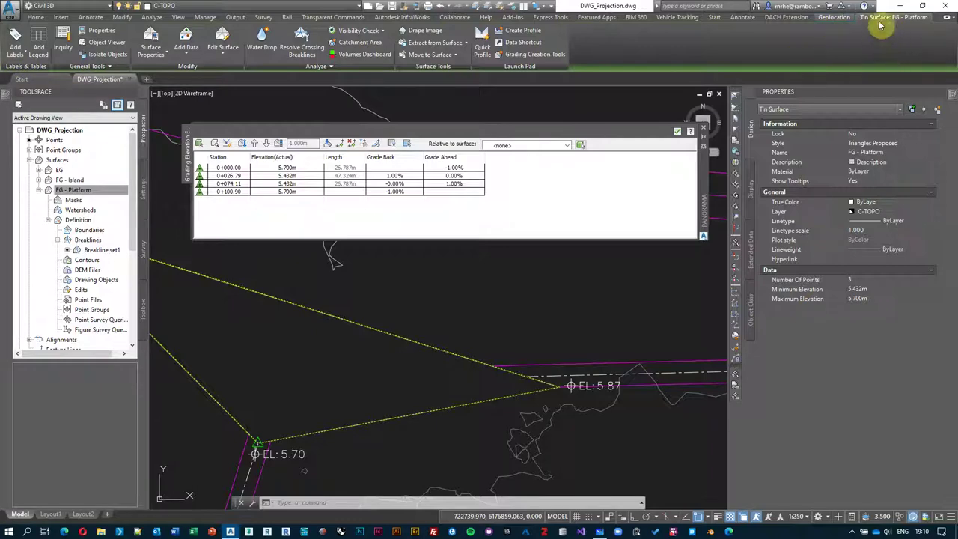
# Add spot elevation labels at the feature line's lower and upper-left vertices.
pyautogui.click(16, 46)
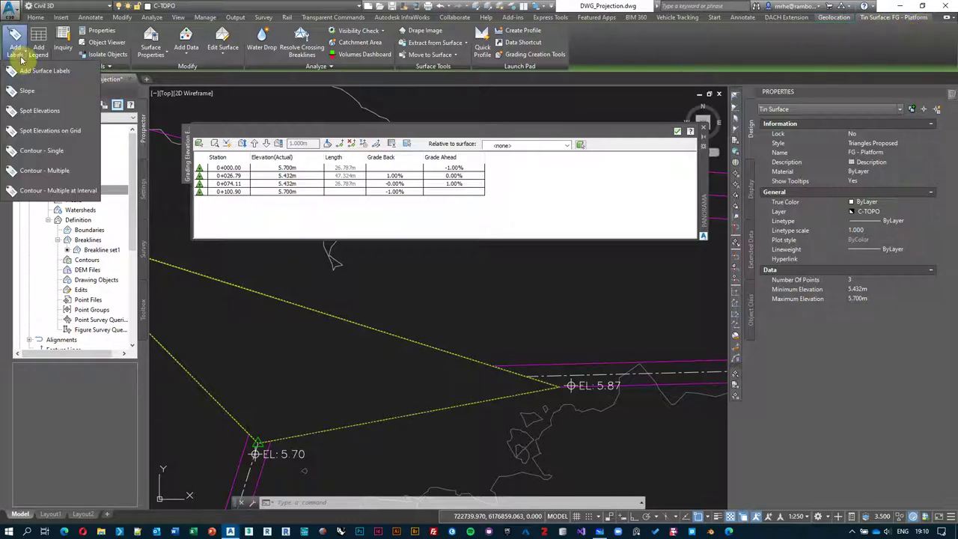
pyautogui.click(39, 116)
pyautogui.scroll(3, 544, 387)
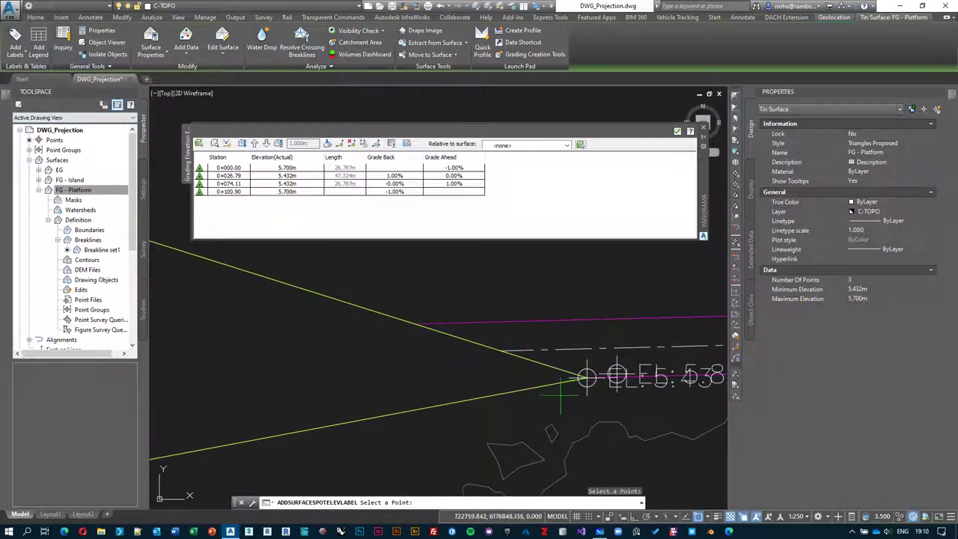
pyautogui.scroll(-3, 509, 389)
pyautogui.scroll(5, 420, 352)
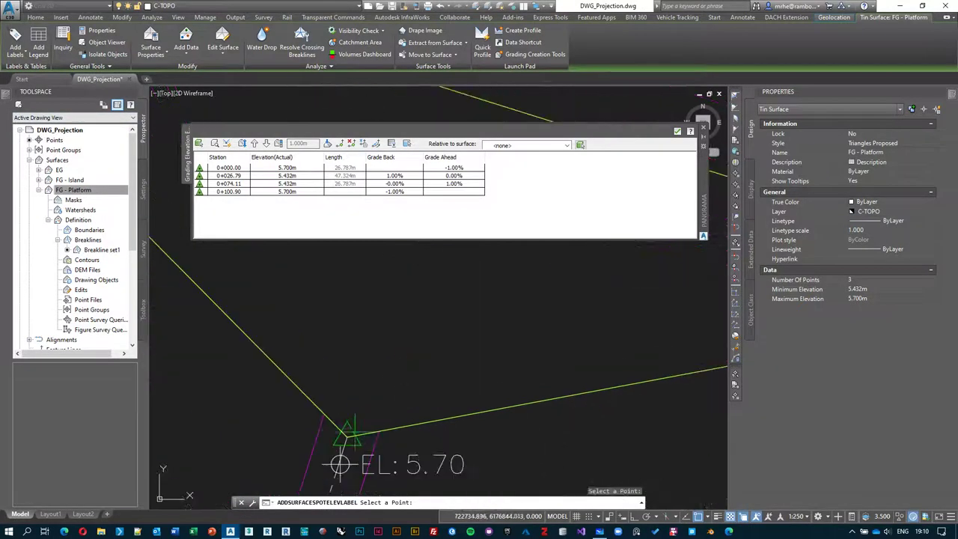
pyautogui.click(347, 433)
pyautogui.moveTo(392, 392)
pyautogui.mouseDown(button='middle')
pyautogui.moveTo(464, 419)
pyautogui.moveTo(300, 298)
pyautogui.mouseUp(button='middle')
pyautogui.scroll(3, 297, 296)
pyautogui.scroll(-3, 334, 286)
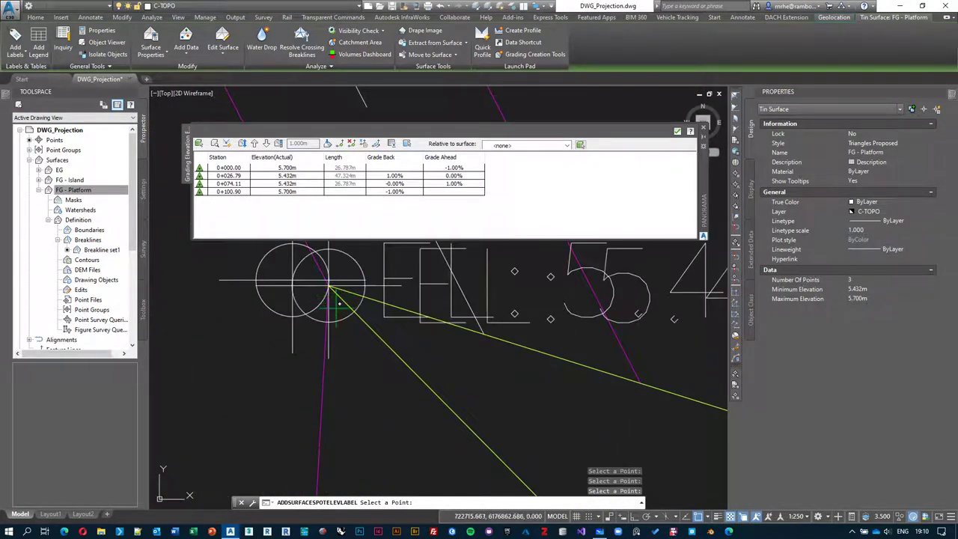
pyautogui.click(336, 325)
pyautogui.press('Escape')
pyautogui.press('Escape')
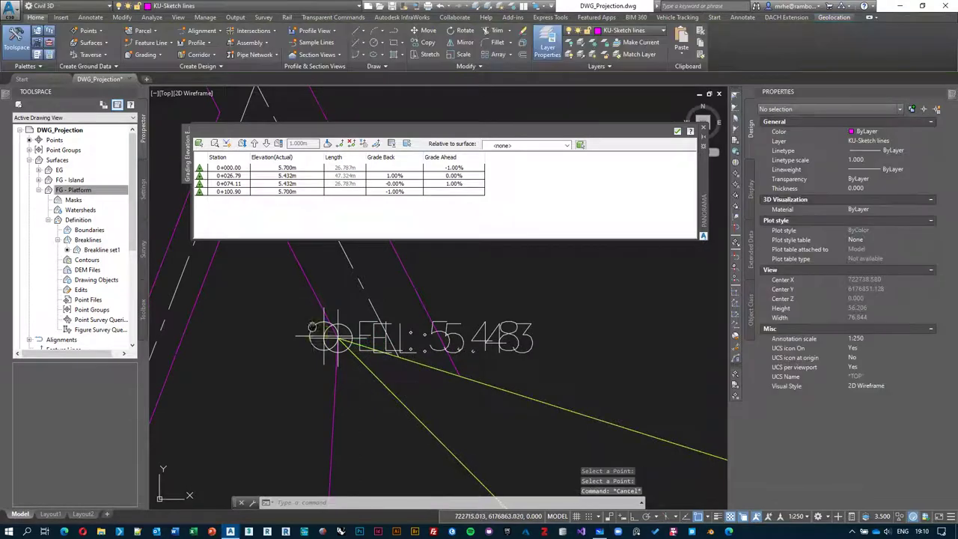
# Move the EL 5.483 spot label's marker to sit below the right-hand vertex.
pyautogui.click(327, 350)
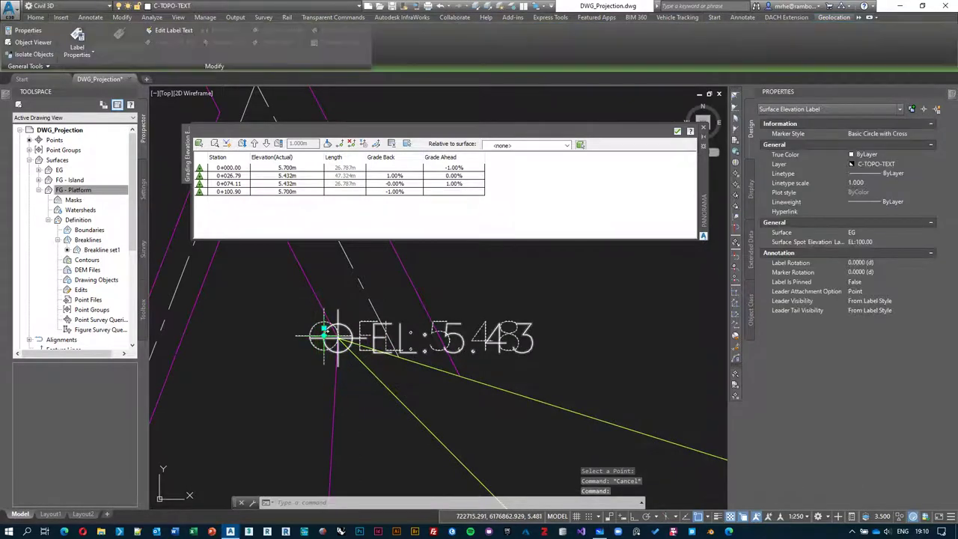
pyautogui.click(323, 335)
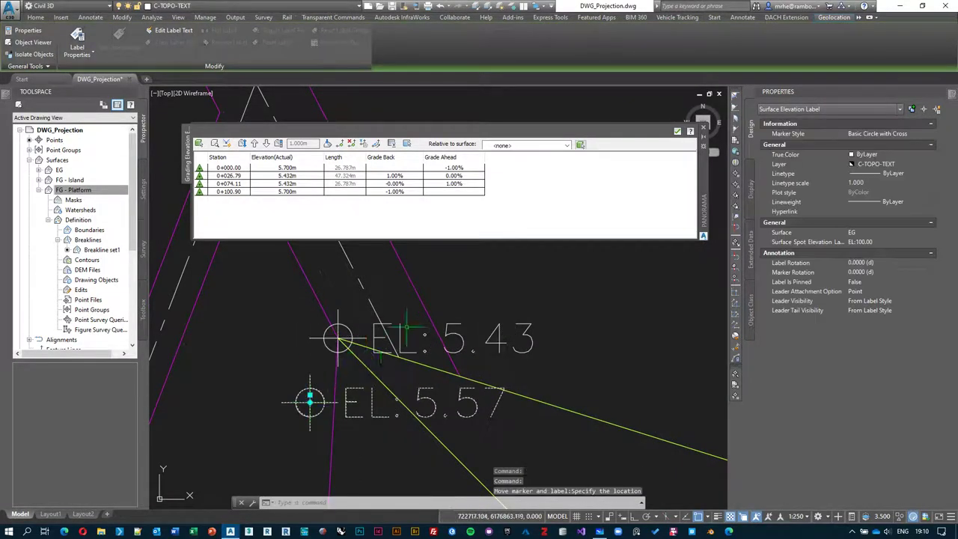
pyautogui.scroll(-3, 428, 332)
pyautogui.moveTo(428, 331); pyautogui.dragTo(391, 325, button='middle')
pyautogui.click(512, 407)
pyautogui.click(384, 347)
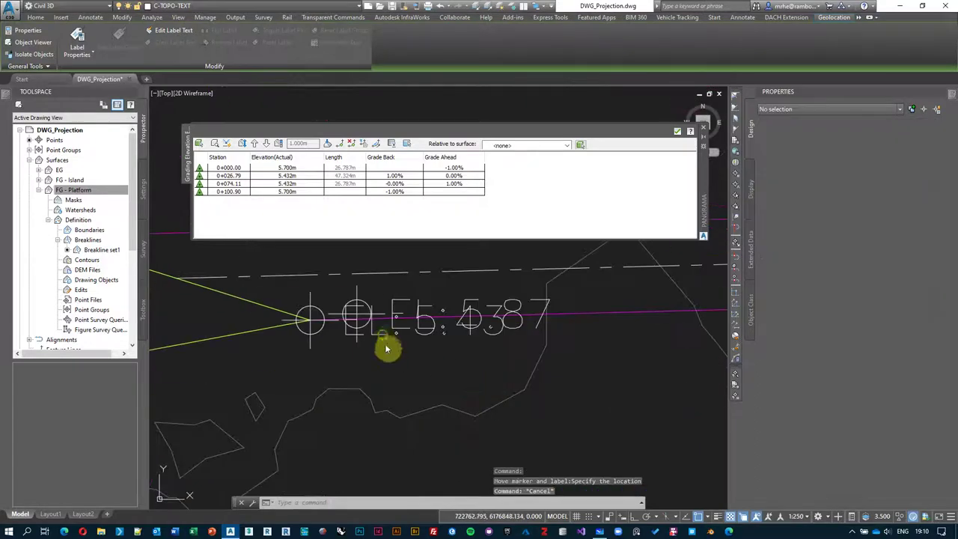
pyautogui.press('Escape')
# Reposition the right vertex's label to add an EL 5.94 reading below EL 5.43.
pyautogui.click(360, 318)
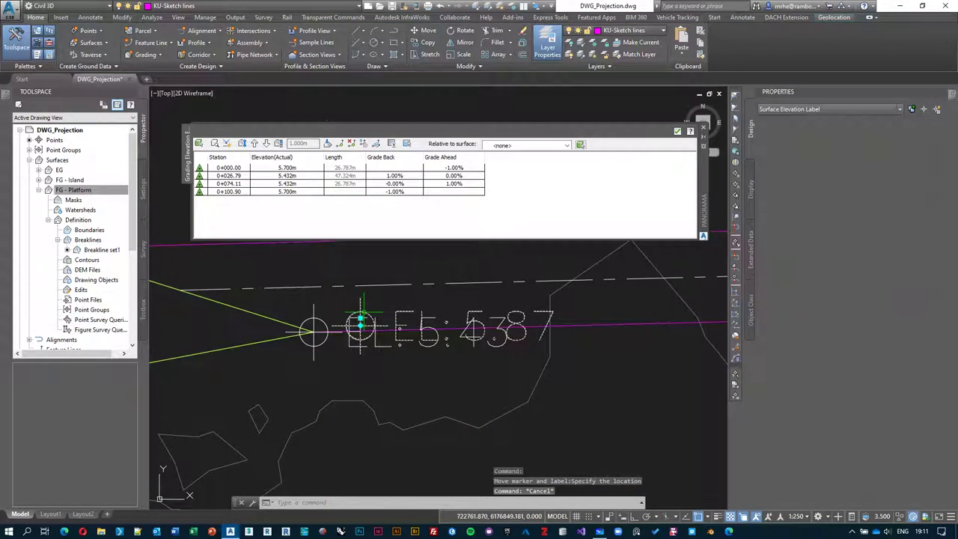
pyautogui.click(360, 318)
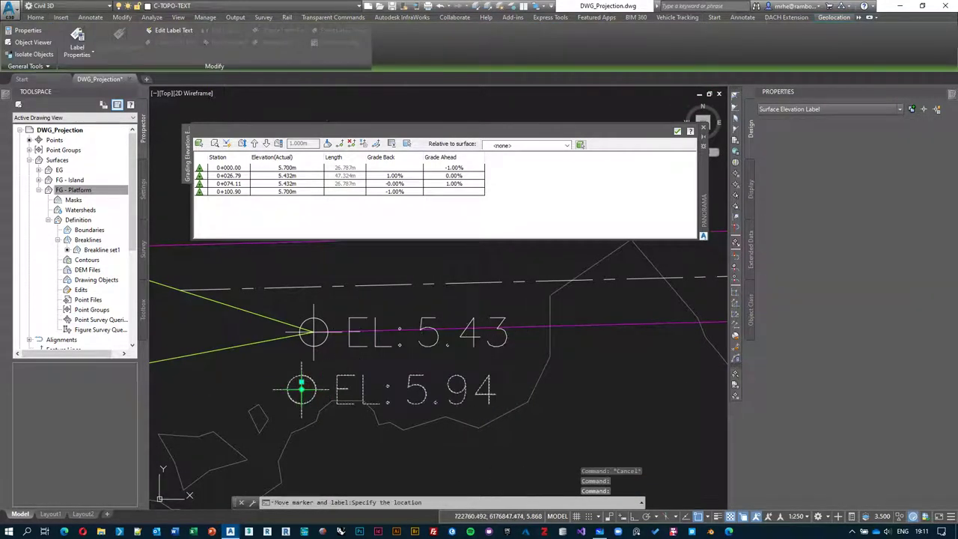
pyautogui.click(309, 385)
pyautogui.scroll(-1, 442, 338)
pyautogui.press('Escape')
pyautogui.scroll(-2, 447, 346)
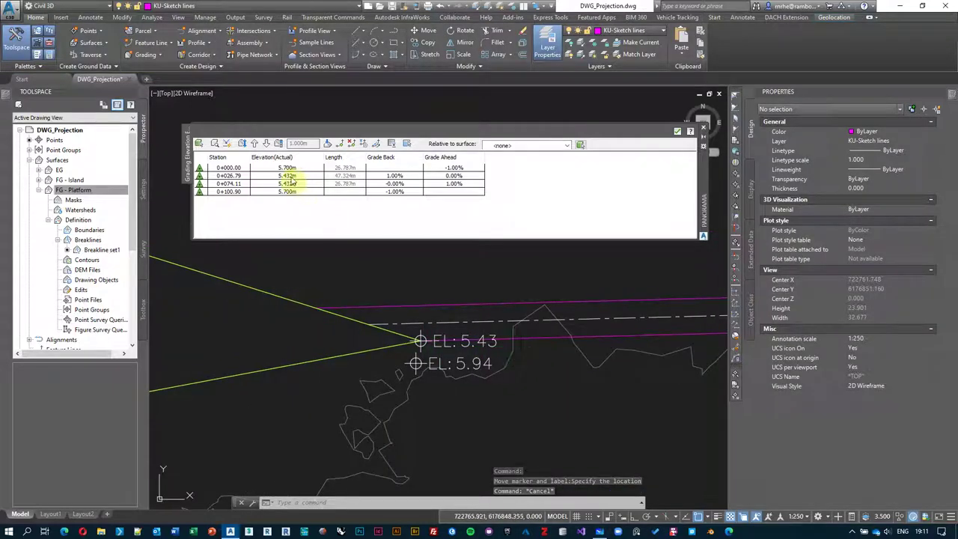
pyautogui.scroll(-3, 432, 361)
pyautogui.scroll(2, 342, 299)
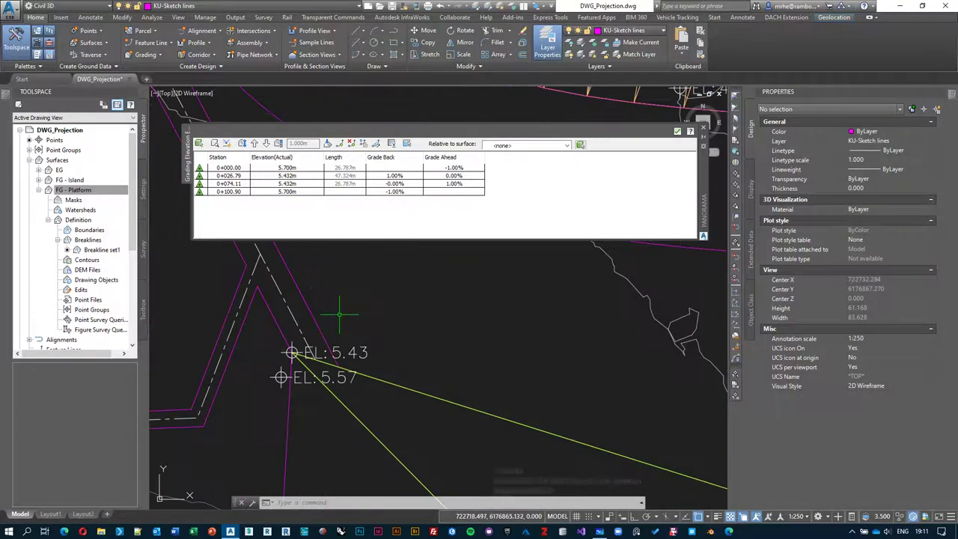
pyautogui.moveTo(430, 429); pyautogui.dragTo(395, 286, button='middle')
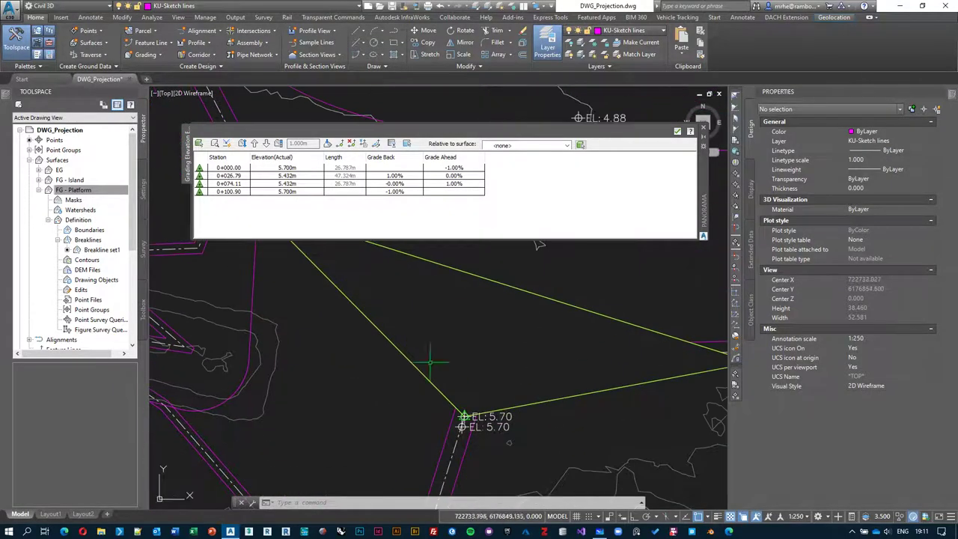
pyautogui.moveTo(498, 327)
pyautogui.mouseDown(button='middle')
pyautogui.moveTo(490, 360)
pyautogui.moveTo(425, 357)
pyautogui.mouseUp(button='middle')
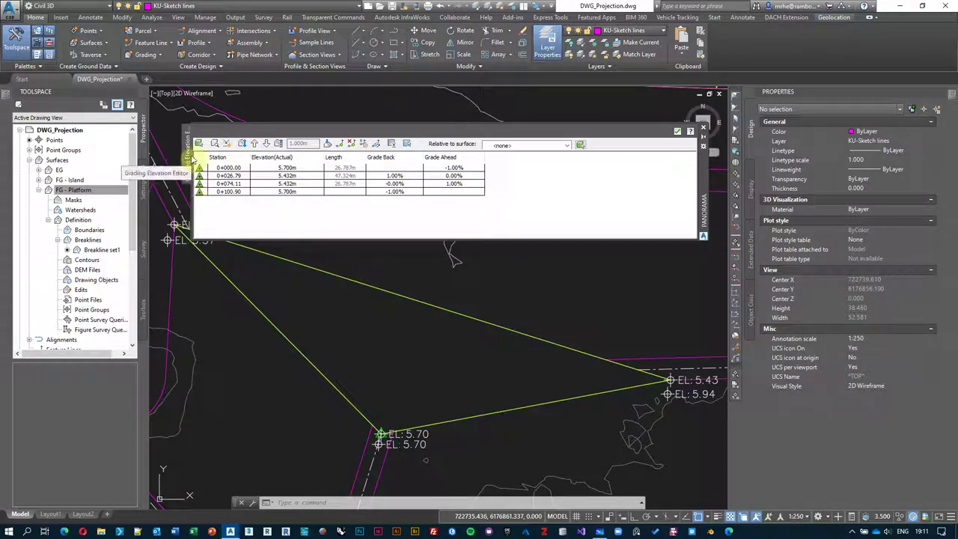
# Close the Grading Elevation Editor and select the triangular feature line among overlapping objects.
pyautogui.click(677, 131)
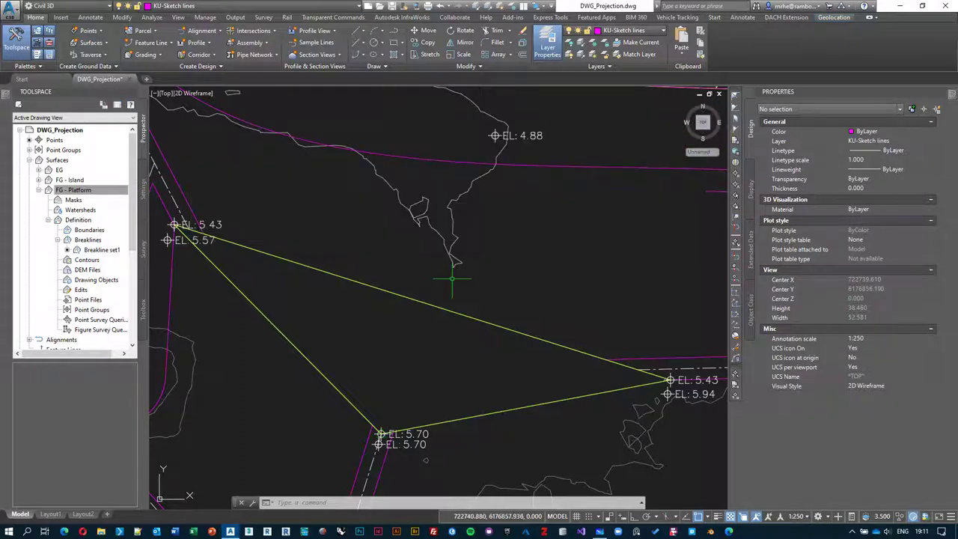
pyautogui.click(514, 318)
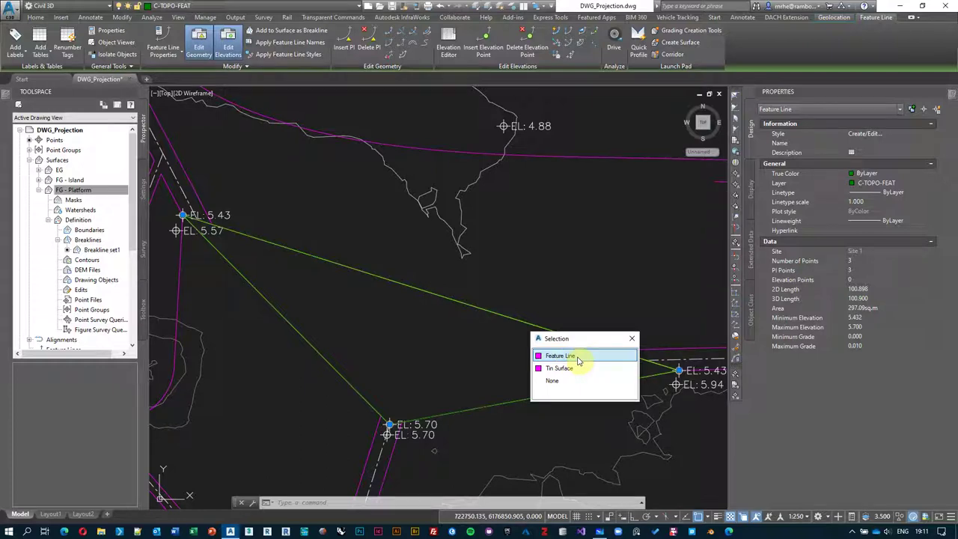
pyautogui.click(578, 357)
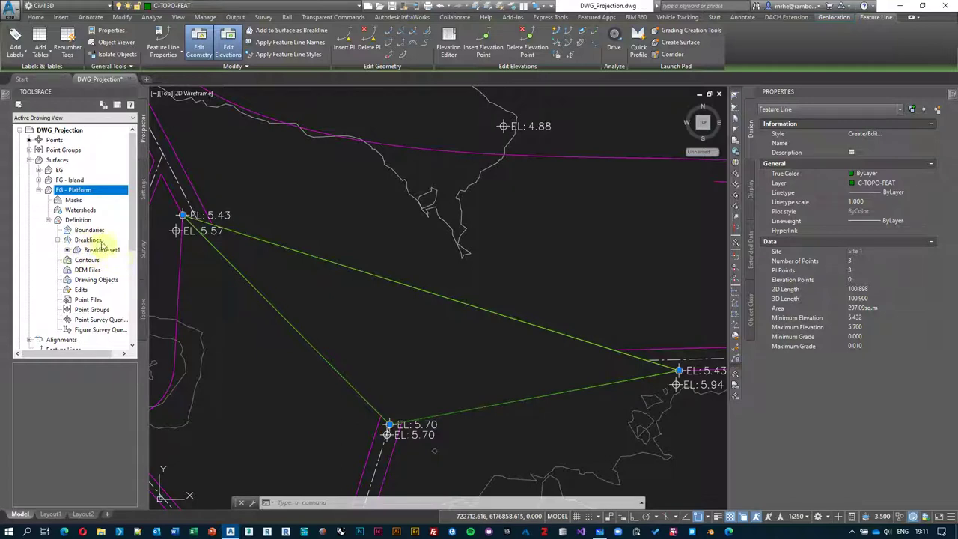
# Open the feature line's elevation table, then close it again.
pyautogui.moveTo(446, 335)
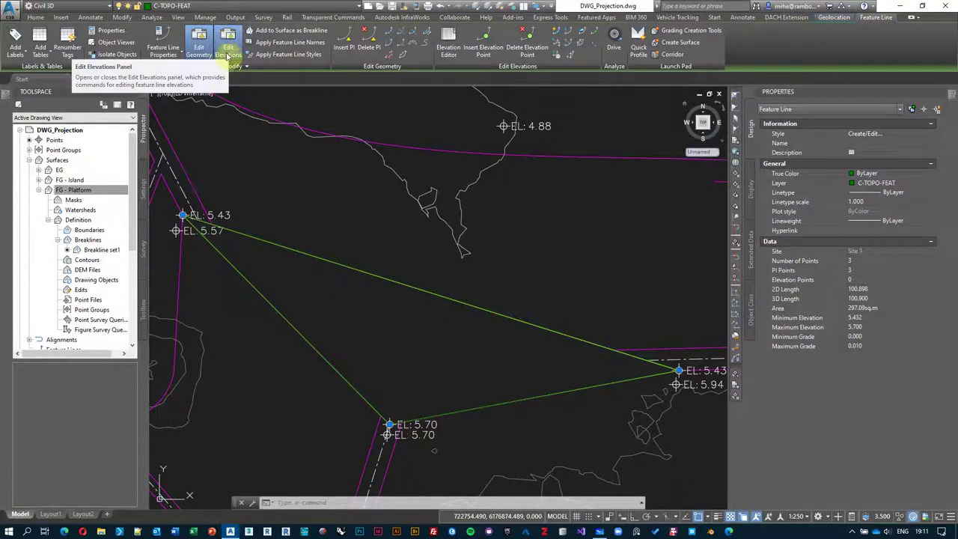
pyautogui.click(450, 52)
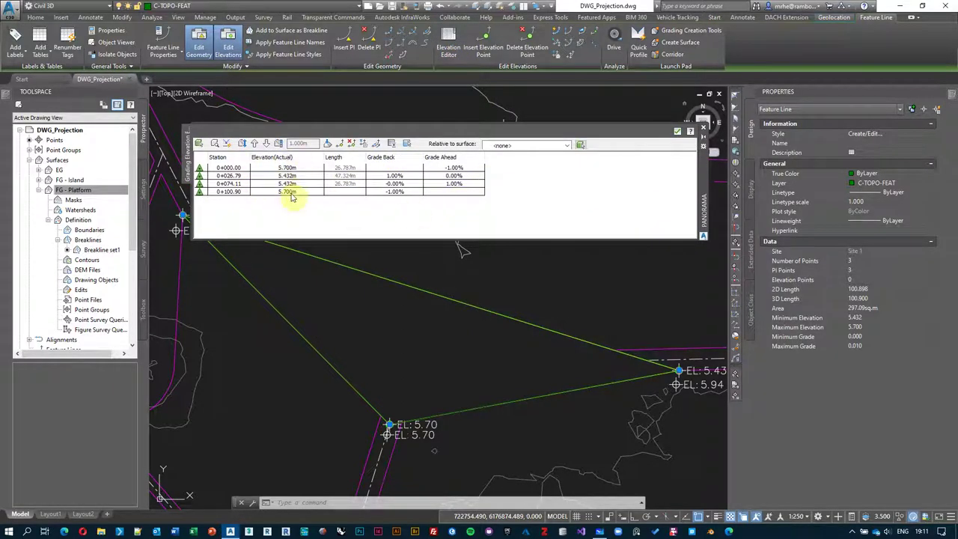
pyautogui.click(678, 133)
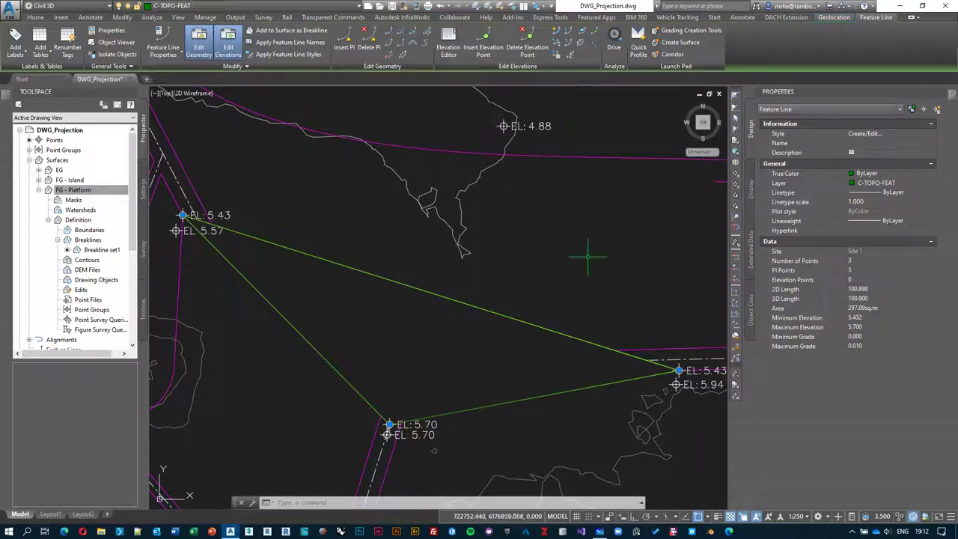
# Start quick elevation editing and zoom in on the triangle's EL 5.43 vertex.
pyautogui.click(557, 37)
pyautogui.moveTo(478, 378); pyautogui.dragTo(479, 343, button='middle')
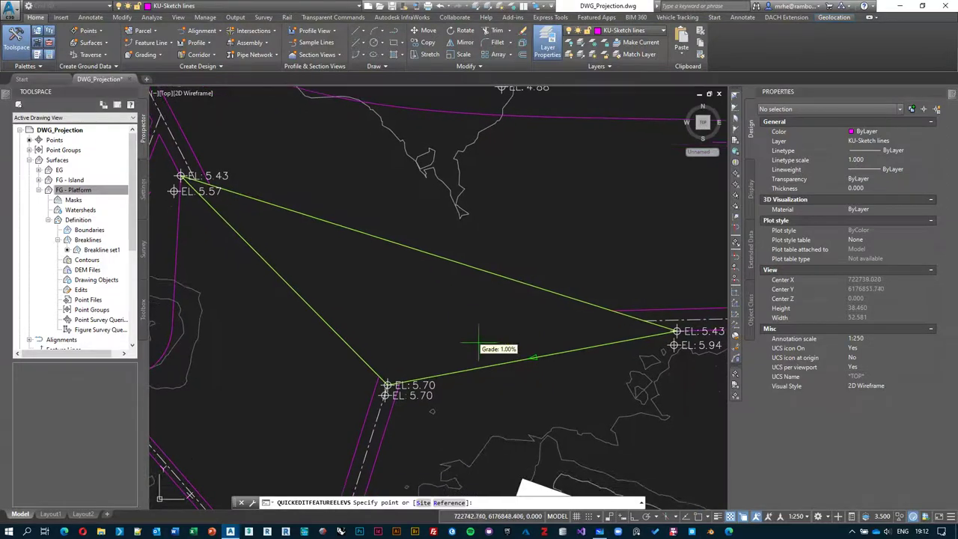
pyautogui.scroll(6, 388, 382)
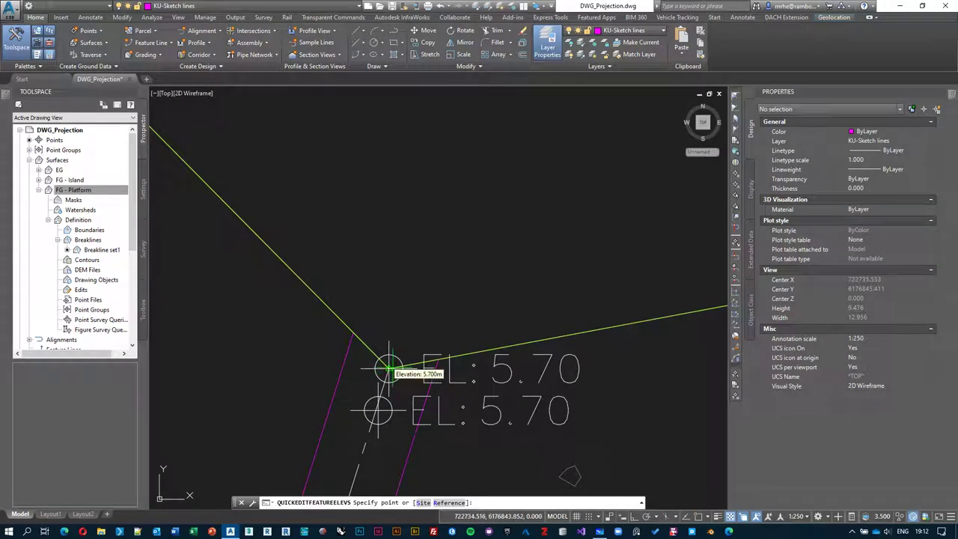
pyautogui.scroll(-2, 390, 367)
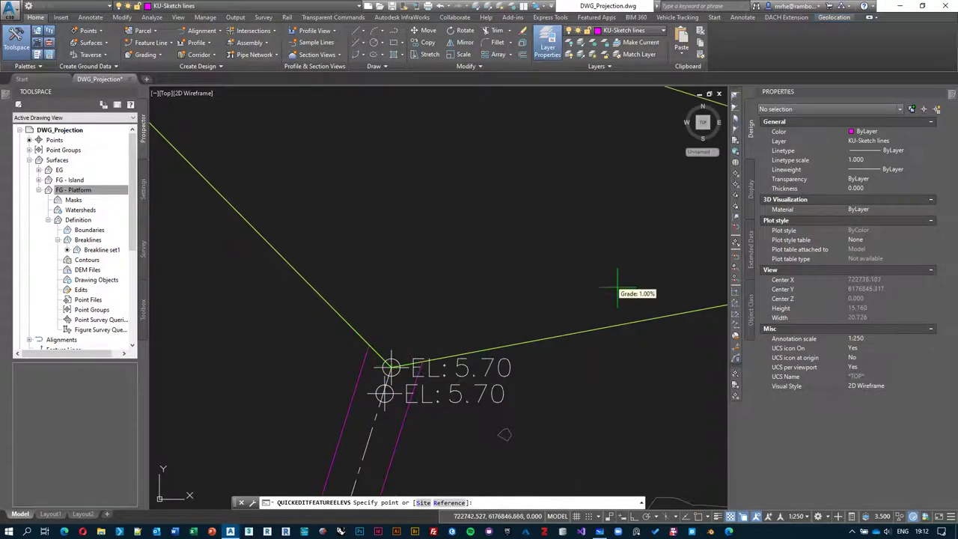
pyautogui.moveTo(618, 292); pyautogui.dragTo(380, 316, button='middle')
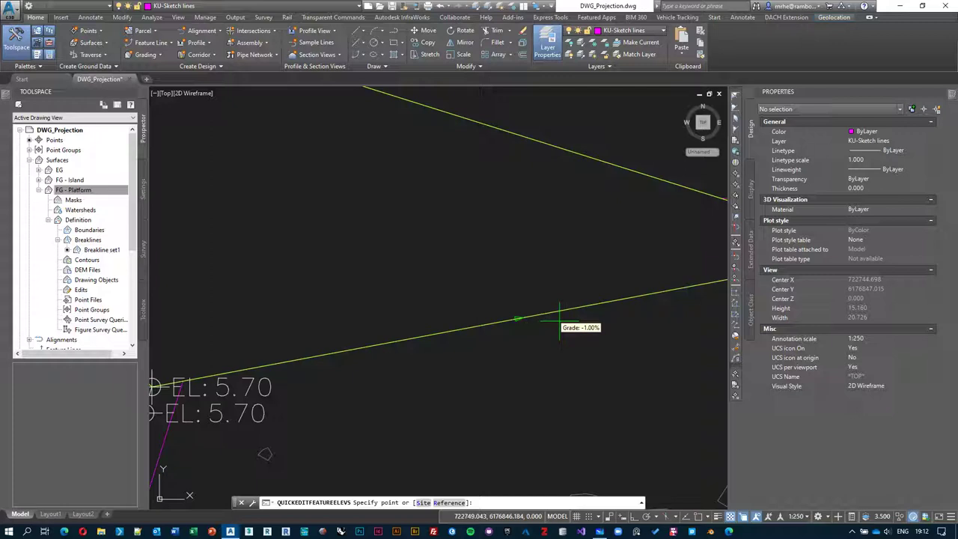
pyautogui.scroll(-2, 559, 318)
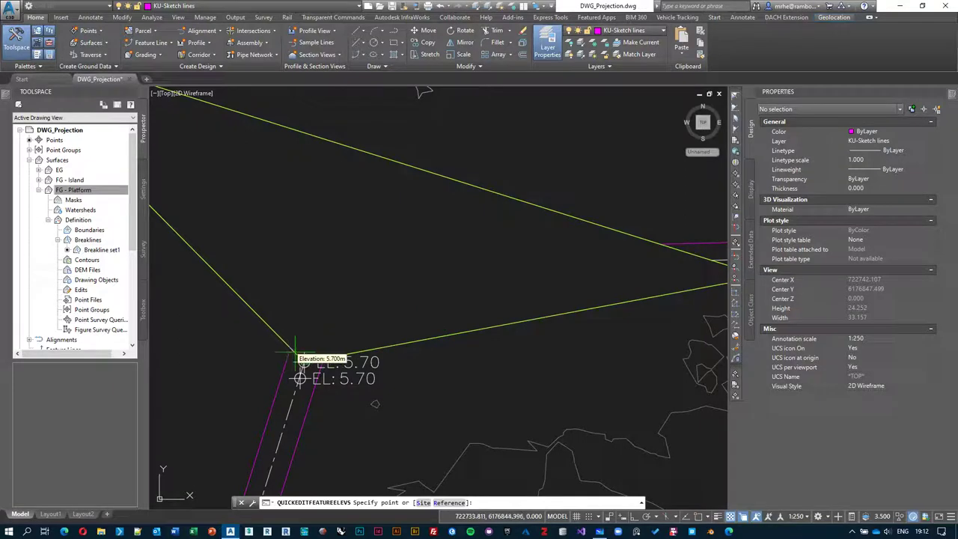
pyautogui.moveTo(636, 299); pyautogui.dragTo(515, 310, button='middle')
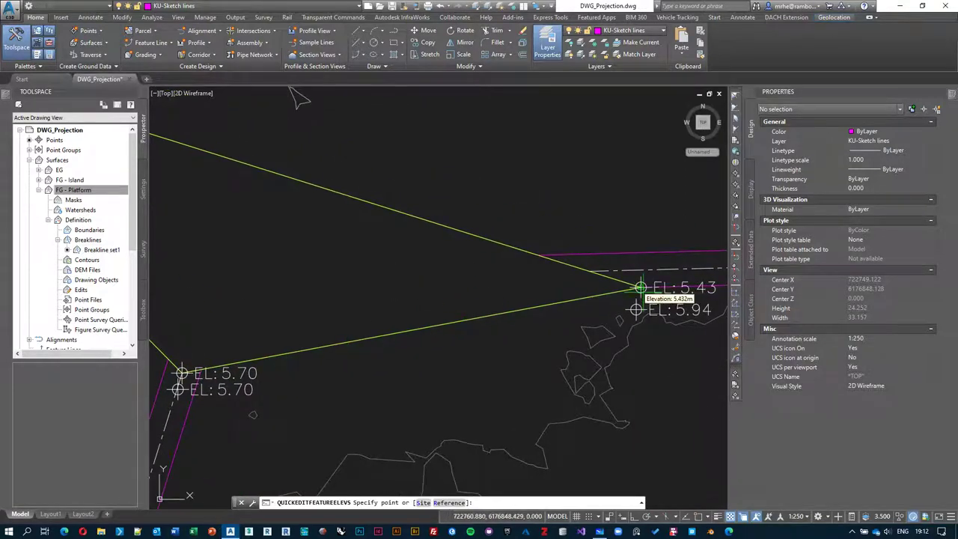
pyautogui.scroll(4, 640, 286)
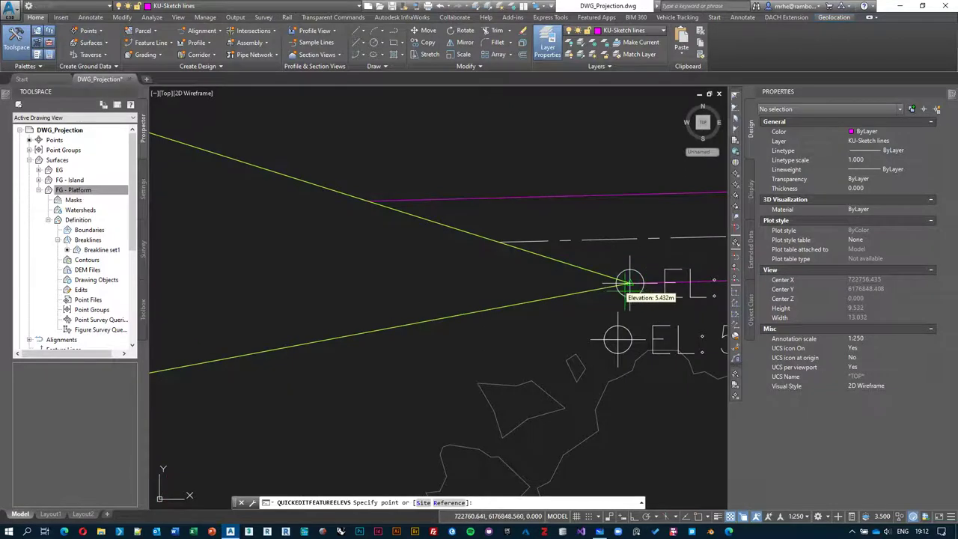
# Set the EL 5.43 vertex's elevation to 5.32.
pyautogui.click(630, 283)
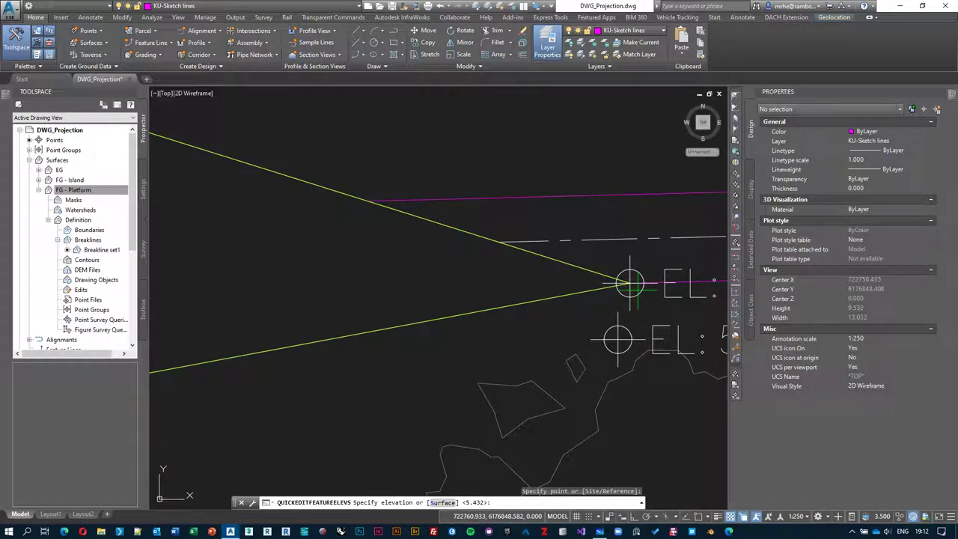
pyautogui.write('5.32')
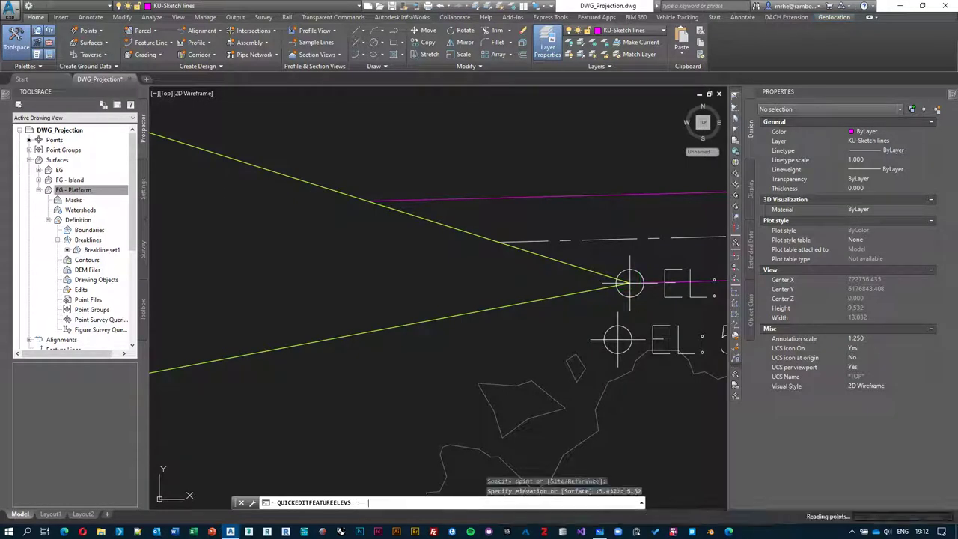
pyautogui.press('Return')
pyautogui.scroll(-3, 554, 300)
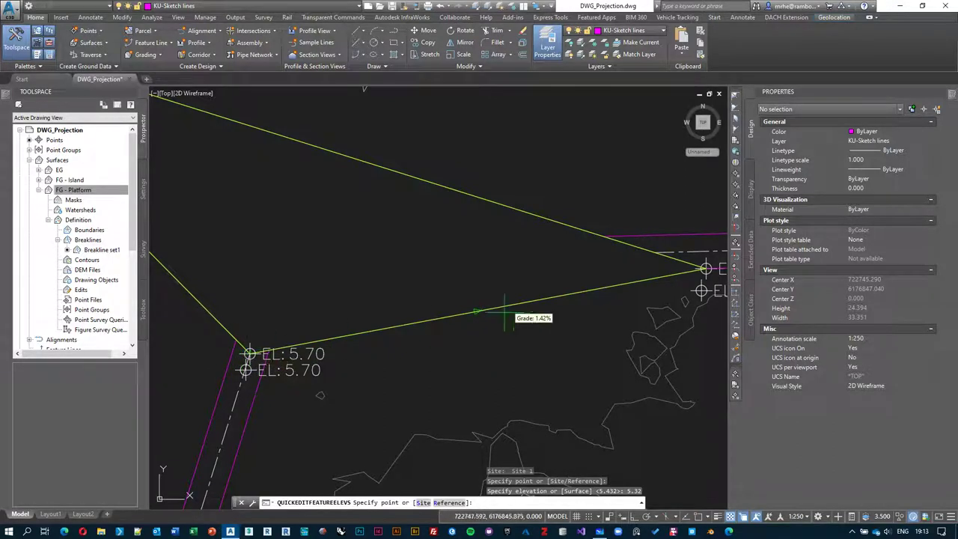
# Give the adjoining segment a -1% grade and finish the quick elevation edit.
pyautogui.click(558, 337)
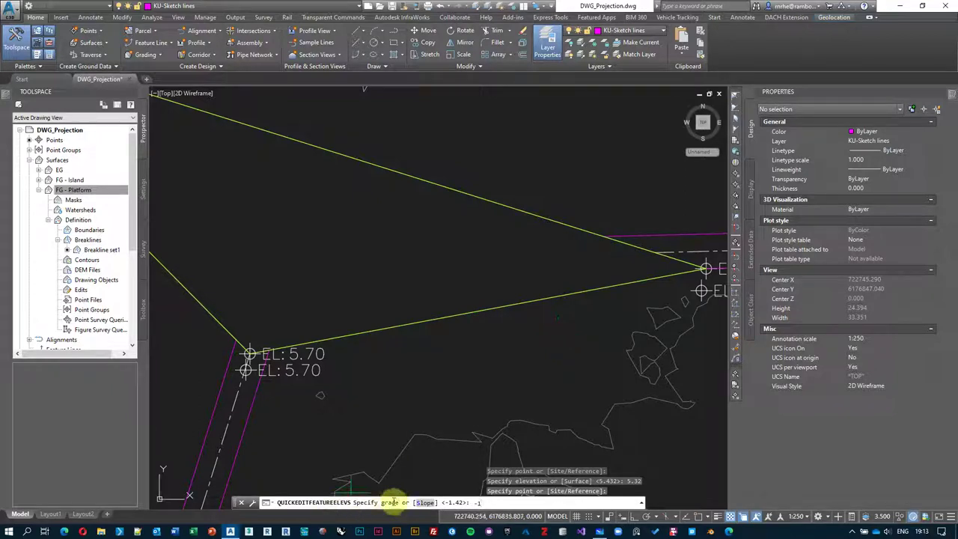
pyautogui.press('Return')
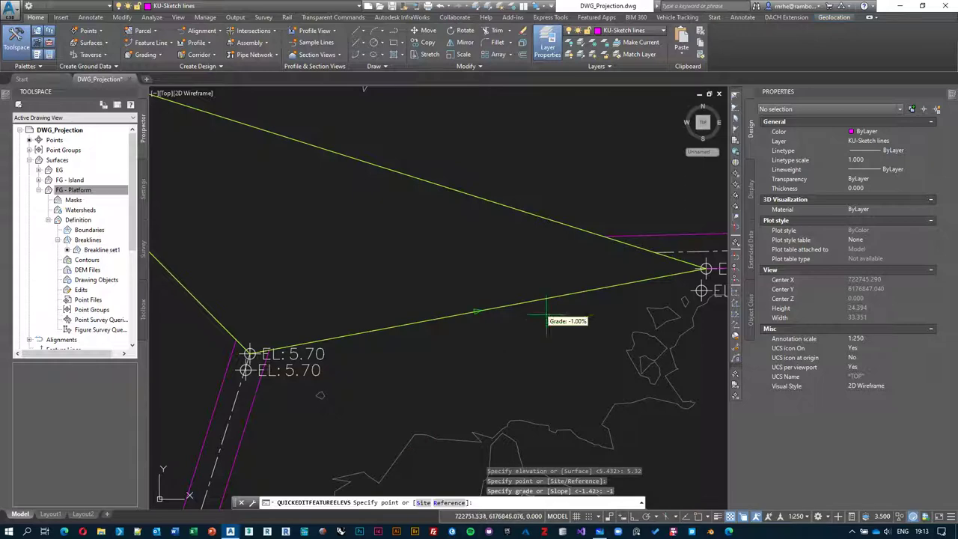
pyautogui.moveTo(703, 270); pyautogui.dragTo(595, 269, button='middle')
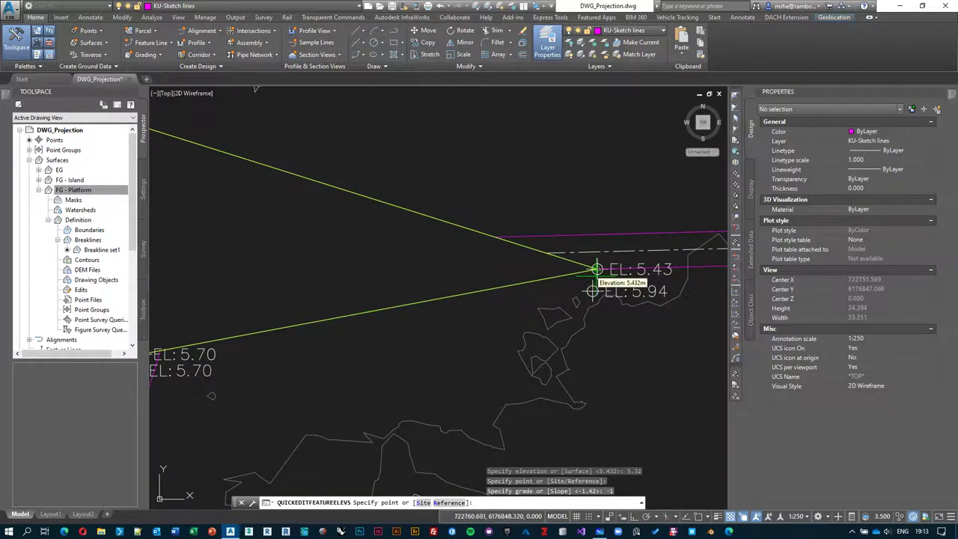
pyautogui.scroll(-6, 596, 269)
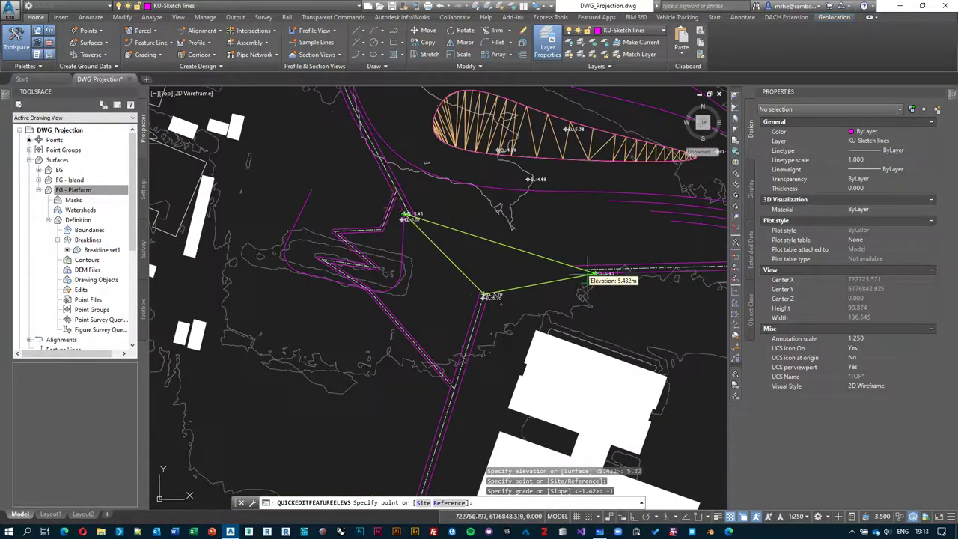
pyautogui.scroll(4, 517, 261)
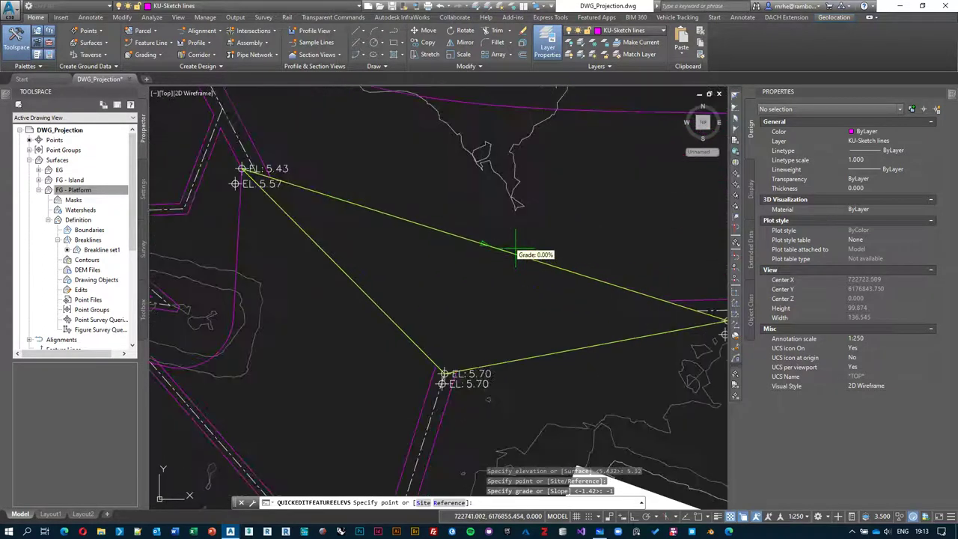
pyautogui.moveTo(516, 269); pyautogui.dragTo(474, 284, button='middle')
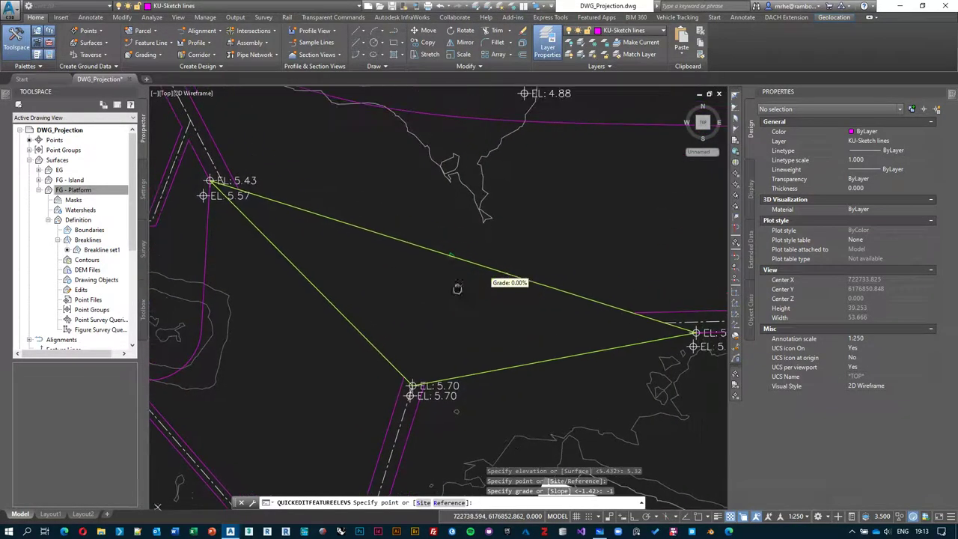
pyautogui.moveTo(414, 229); pyautogui.dragTo(412, 264, button='middle')
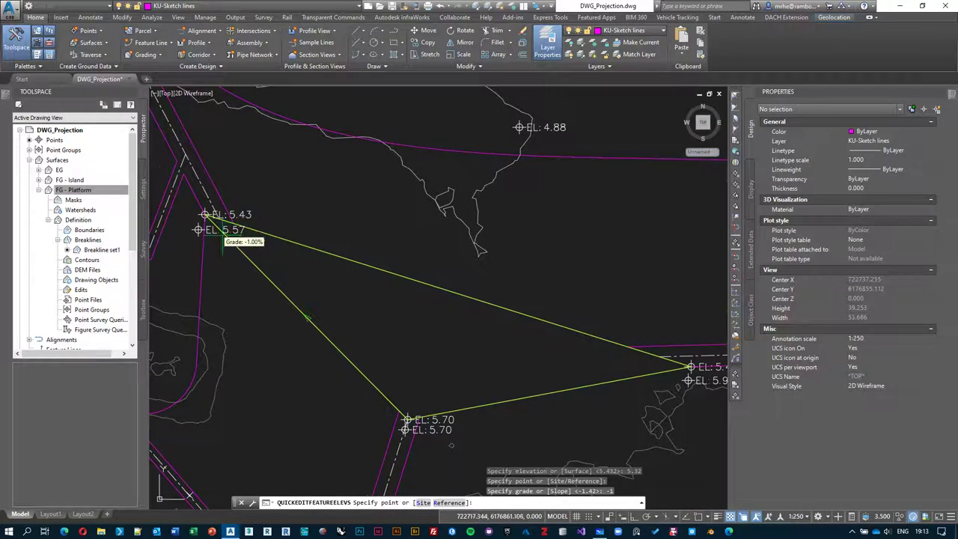
pyautogui.press('Escape')
# Deselect the feature line and inspect the polyline beside the path below the 5.70 vertex.
pyautogui.moveTo(452, 329); pyautogui.dragTo(438, 278, button='middle')
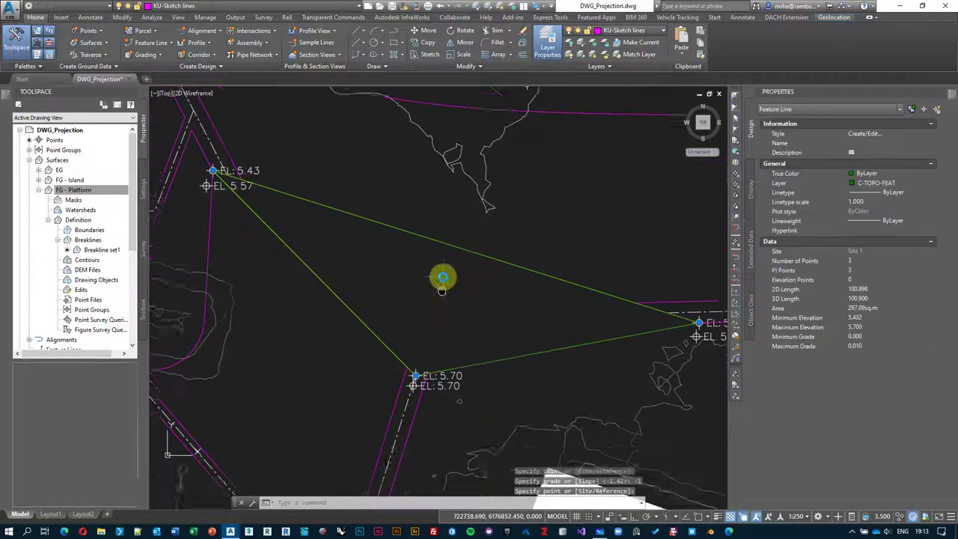
pyautogui.scroll(-3, 439, 274)
pyautogui.scroll(-2, 465, 258)
pyautogui.press('Escape')
pyautogui.moveTo(450, 242); pyautogui.dragTo(439, 282, button='middle')
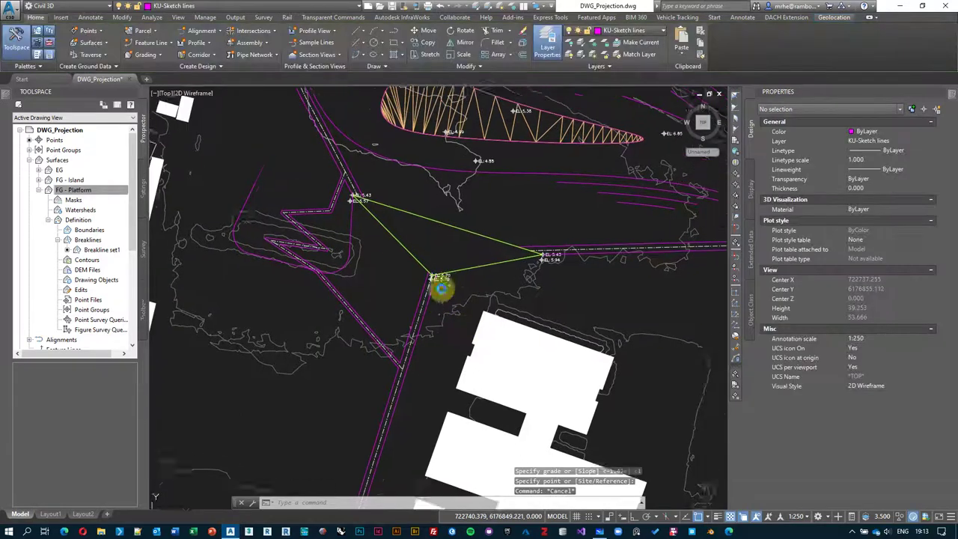
pyautogui.scroll(2, 463, 267)
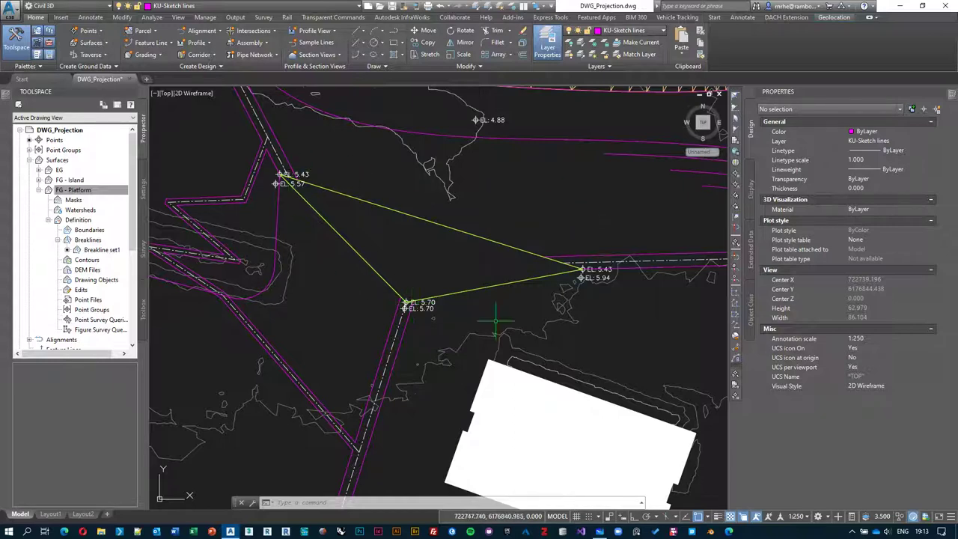
pyautogui.scroll(2, 421, 285)
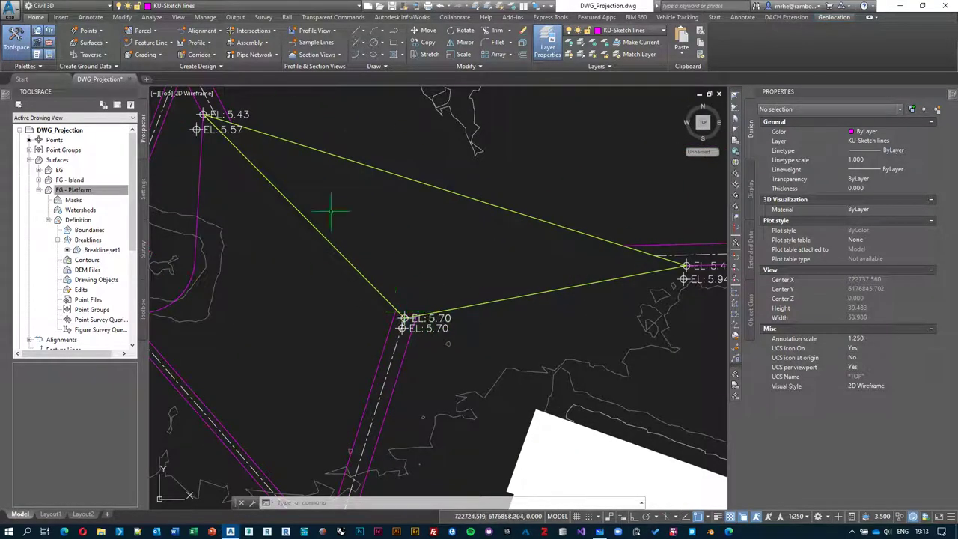
pyautogui.scroll(-2, 471, 330)
pyautogui.moveTo(468, 330); pyautogui.dragTo(473, 219, button='middle')
pyautogui.scroll(2, 414, 276)
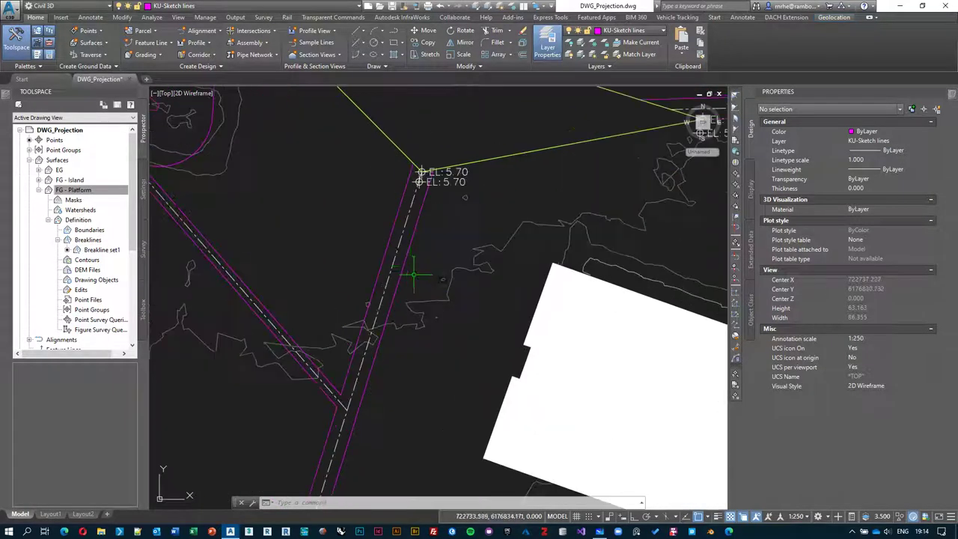
pyautogui.click(405, 263)
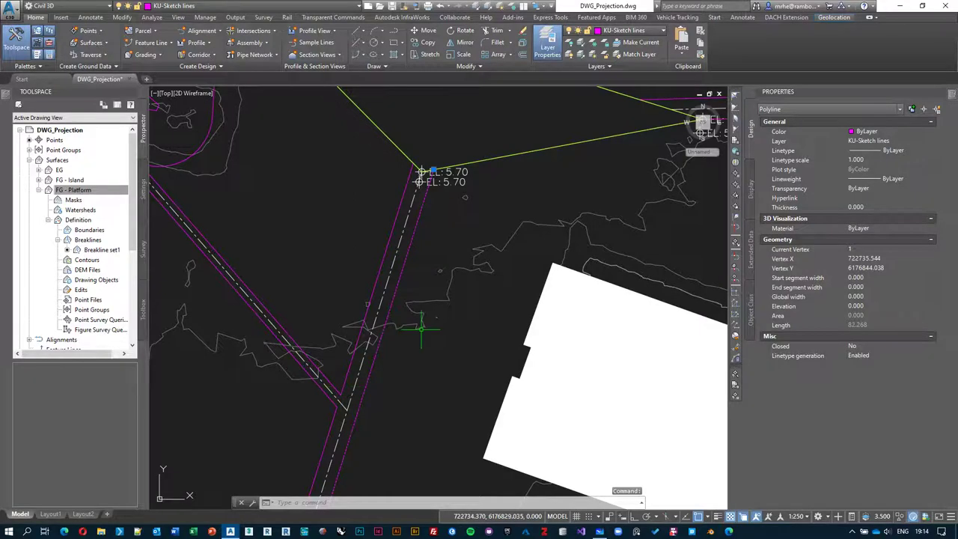
pyautogui.scroll(-2, 445, 246)
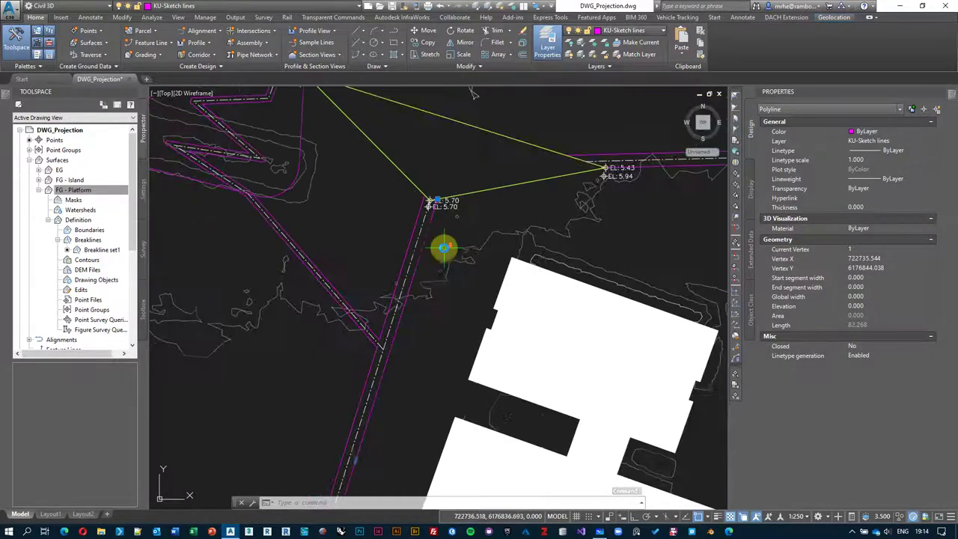
pyautogui.scroll(2, 406, 278)
pyautogui.press('Escape')
pyautogui.press('Escape')
# Inspect the dashed centerline and both magenta polylines, then zoom out over the southern buildings.
pyautogui.scroll(2, 405, 232)
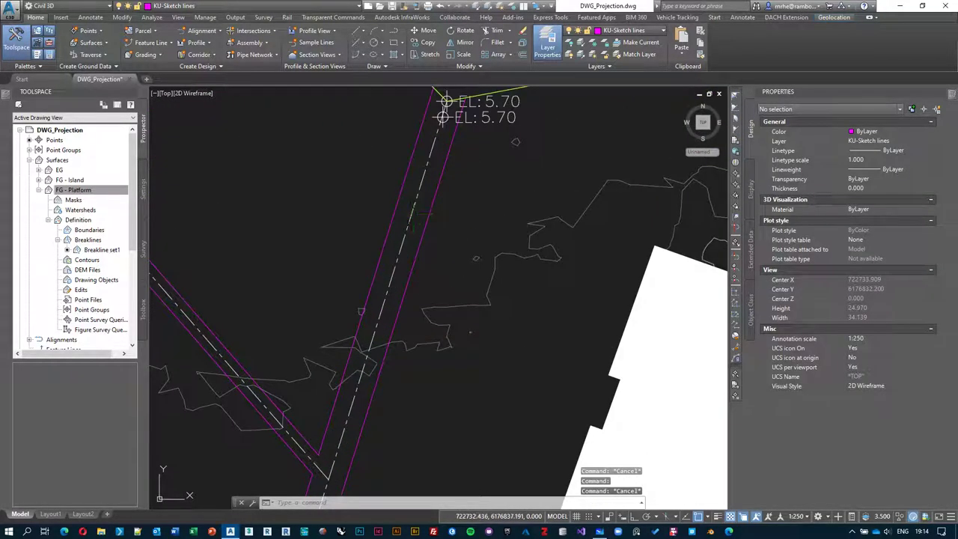
pyautogui.click(413, 204)
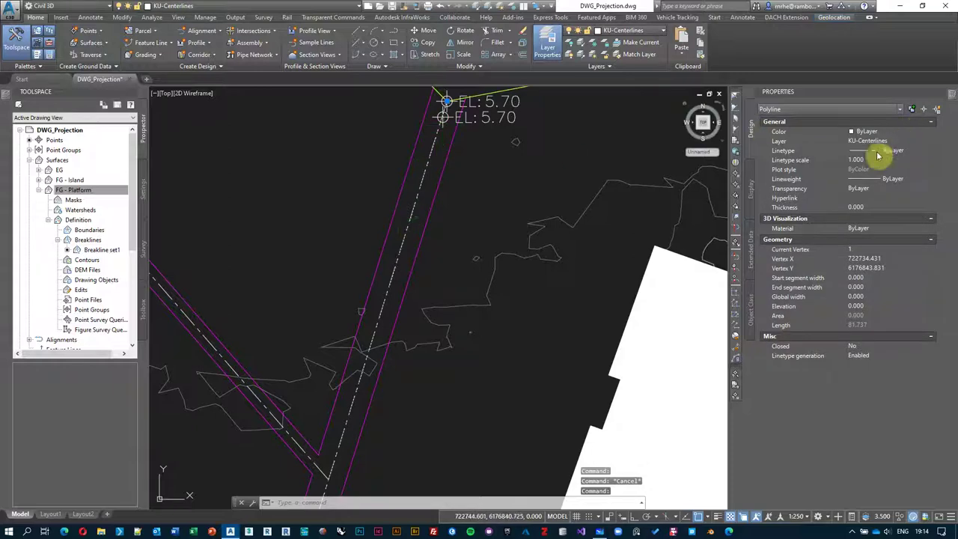
pyautogui.press('Escape')
pyautogui.click(447, 178)
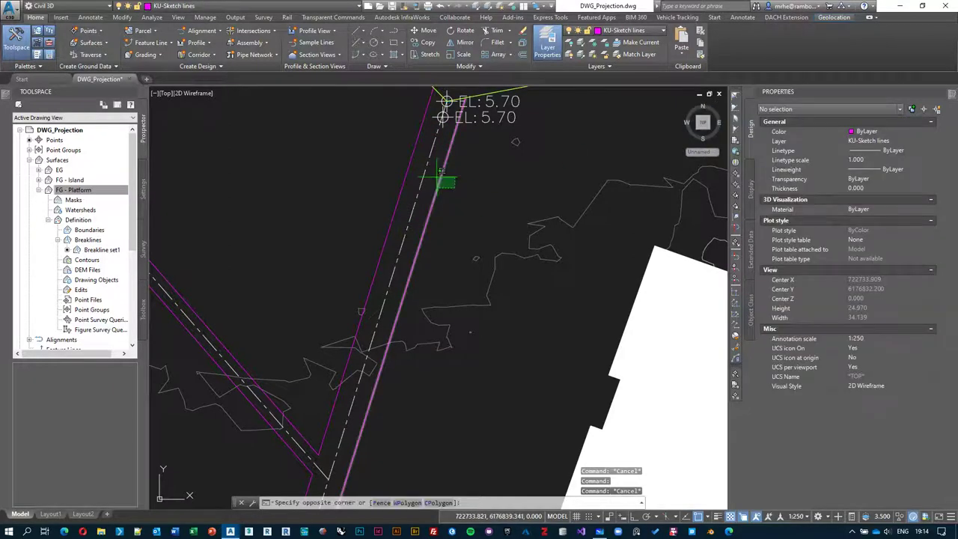
pyautogui.click(376, 156)
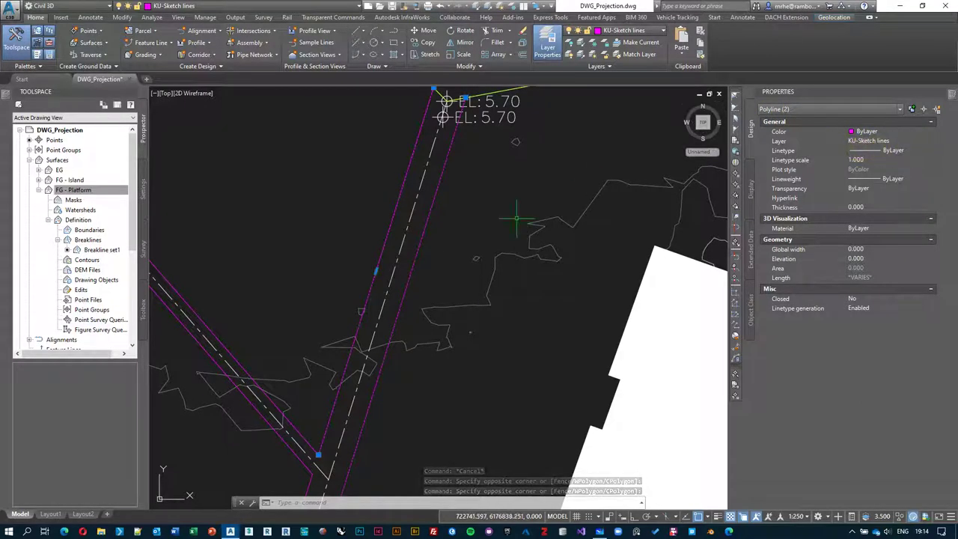
pyautogui.press('Escape')
pyautogui.click(431, 223)
pyautogui.click(419, 209)
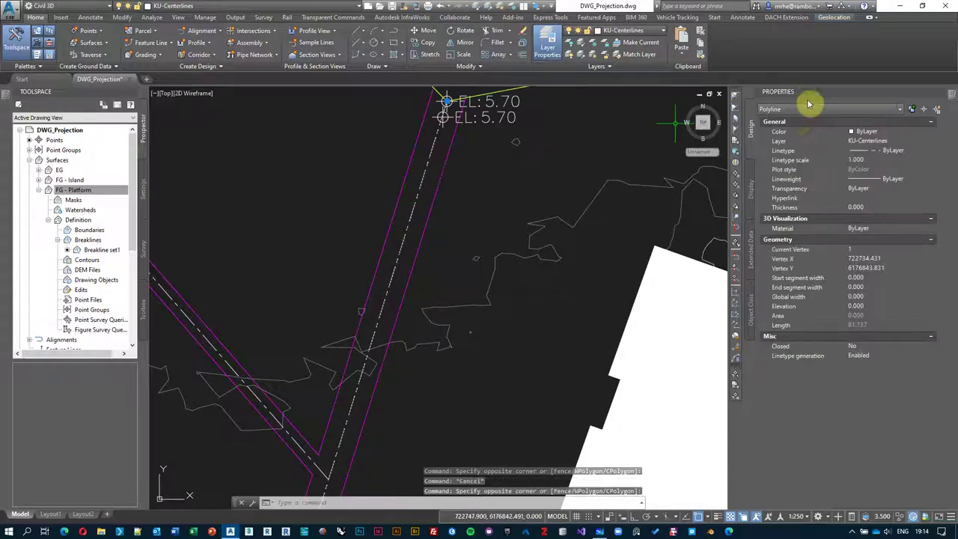
pyautogui.press('Escape')
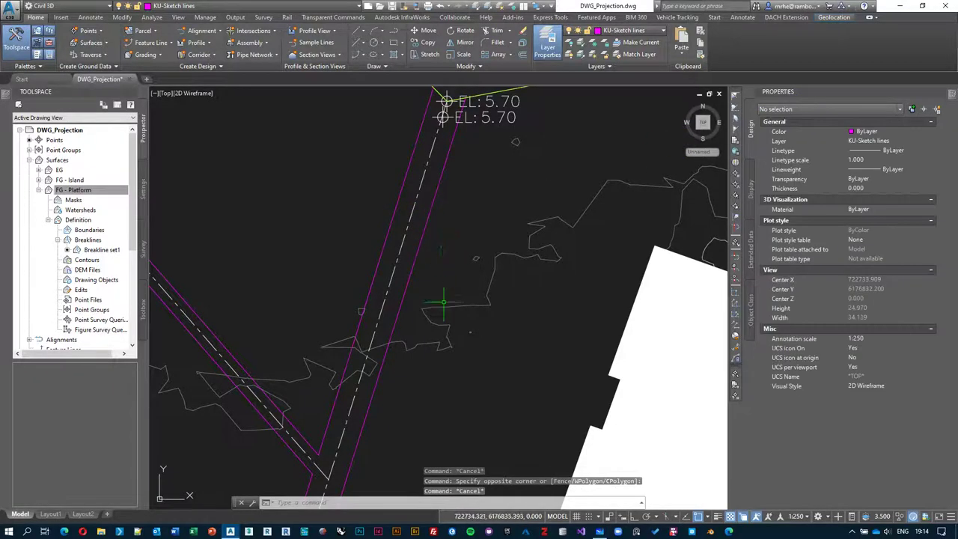
pyautogui.moveTo(443, 303); pyautogui.dragTo(469, 195, button='middle')
pyautogui.scroll(-3, 466, 239)
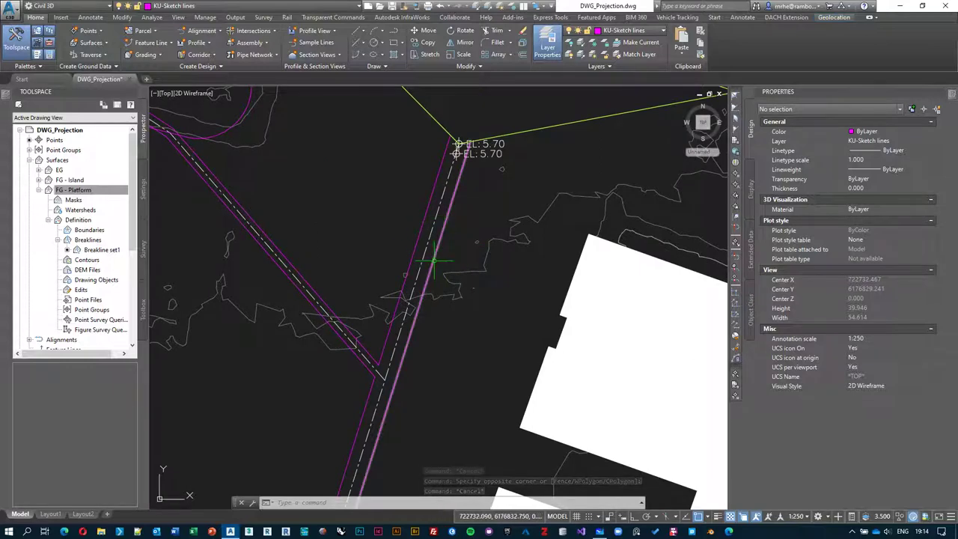
pyautogui.scroll(-6, 407, 321)
pyautogui.moveTo(389, 449); pyautogui.dragTo(389, 372, button='middle')
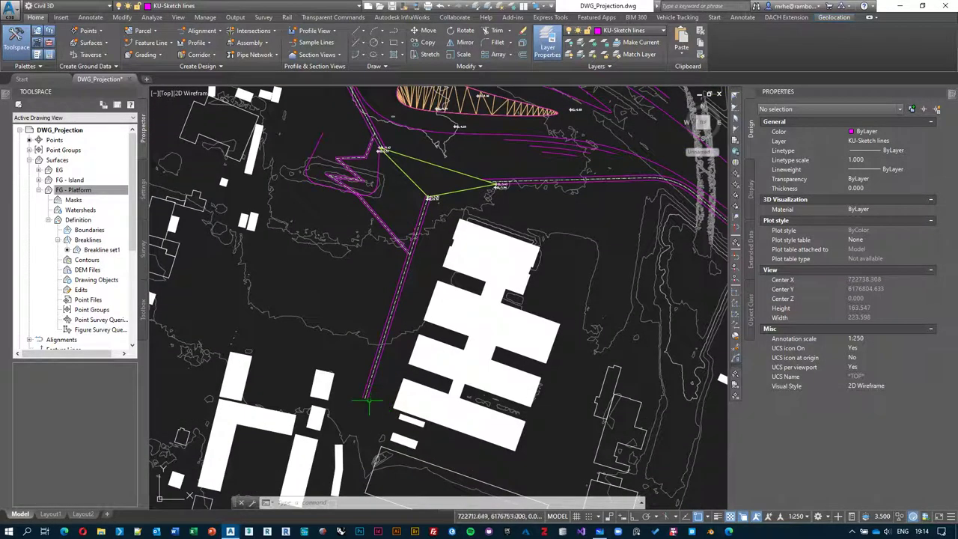
pyautogui.scroll(2, 390, 358)
# Add a surface spot elevation label at the path's top corner.
pyautogui.click(391, 342)
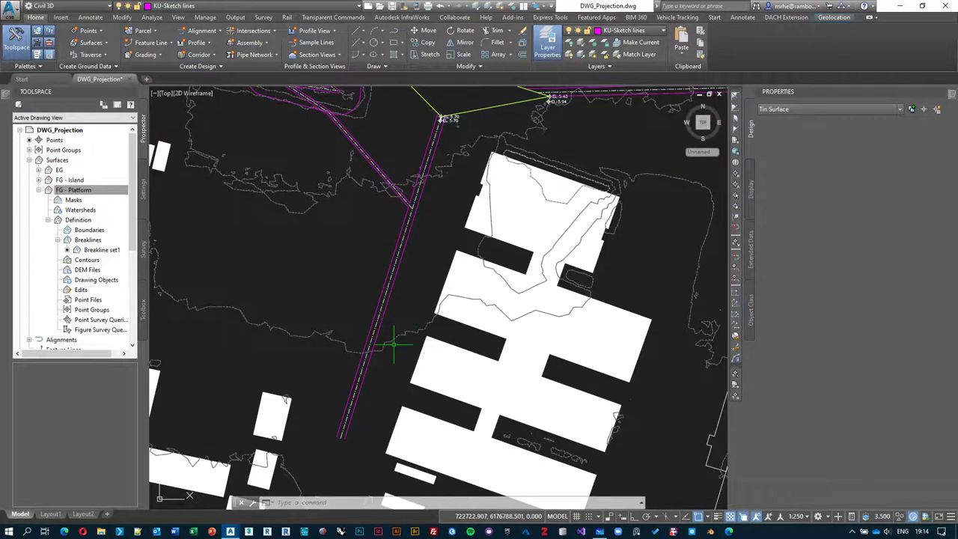
pyautogui.click(15, 52)
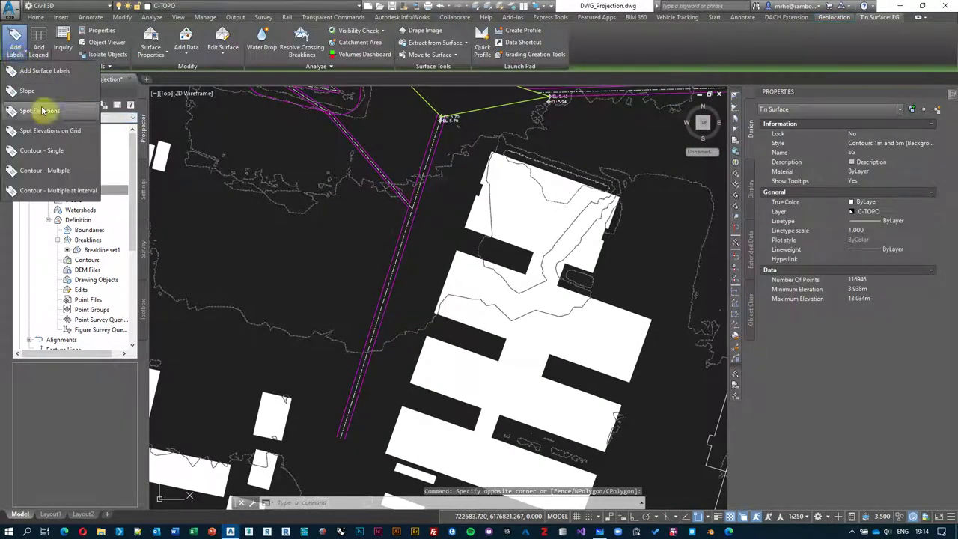
pyautogui.click(37, 137)
pyautogui.scroll(5, 329, 442)
pyautogui.scroll(-3, 420, 401)
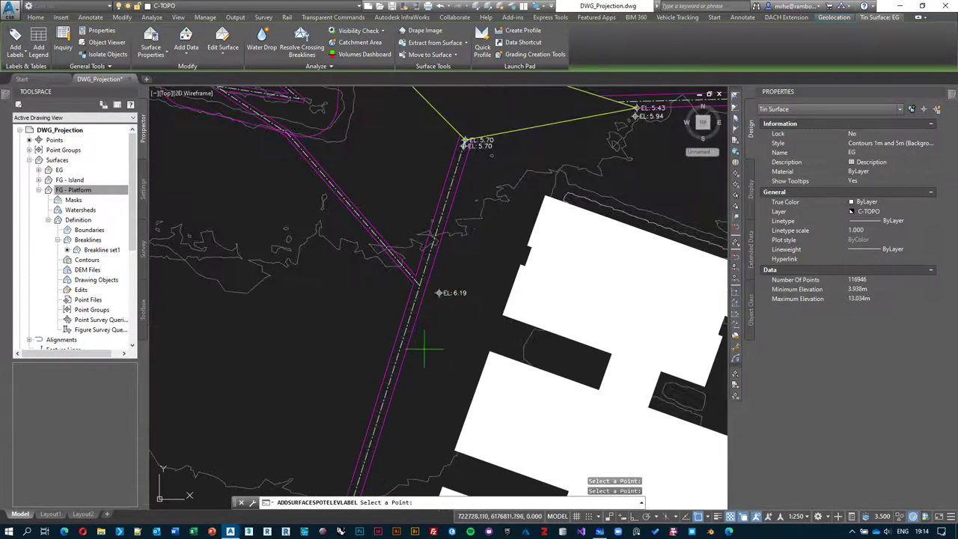
pyautogui.scroll(2, 467, 177)
pyautogui.click(458, 202)
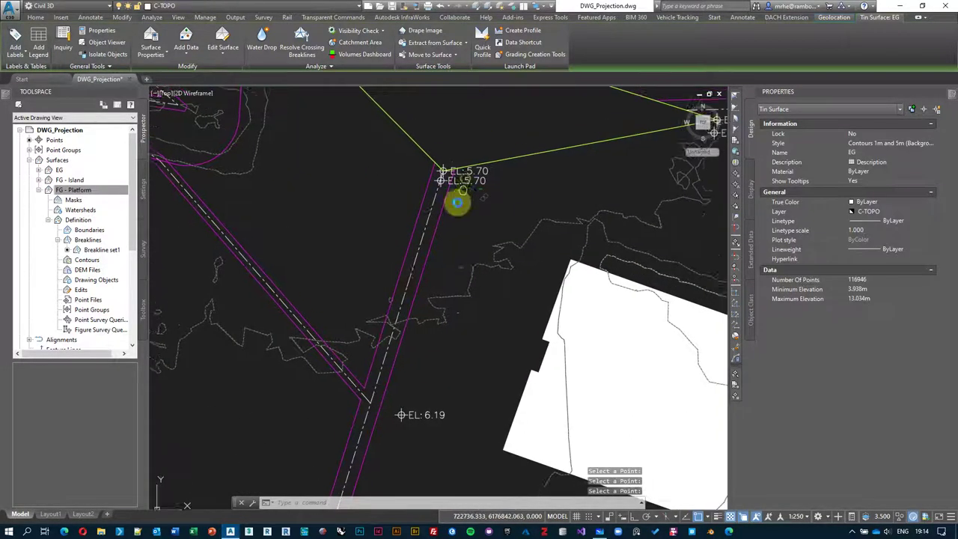
pyautogui.press('Escape')
# Window-select the duplicate EL 5.70 label and delete it.
pyautogui.scroll(3, 457, 211)
pyautogui.click(464, 214)
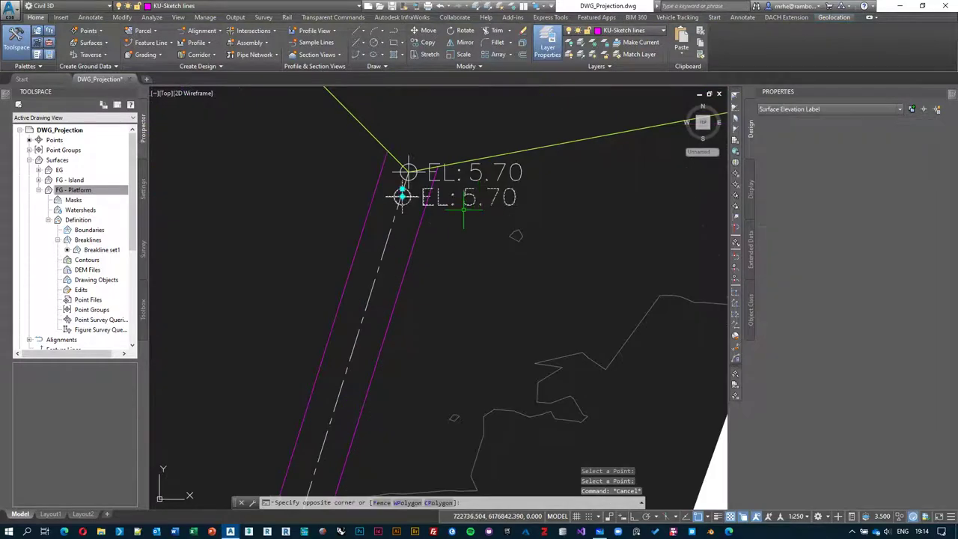
pyautogui.click(453, 238)
pyautogui.press('Delete')
pyautogui.scroll(-4, 453, 240)
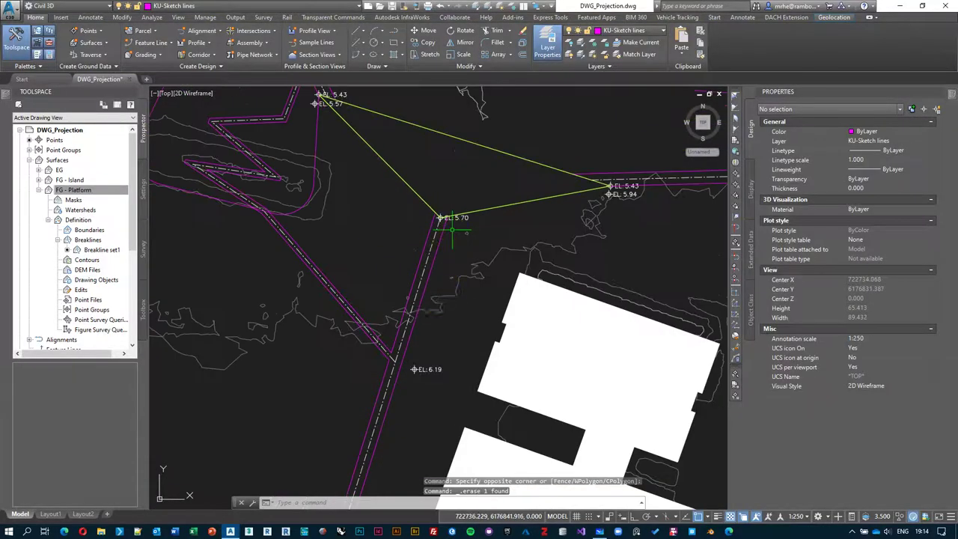
pyautogui.scroll(-3, 453, 232)
pyautogui.scroll(4, 551, 289)
pyautogui.scroll(2, 580, 262)
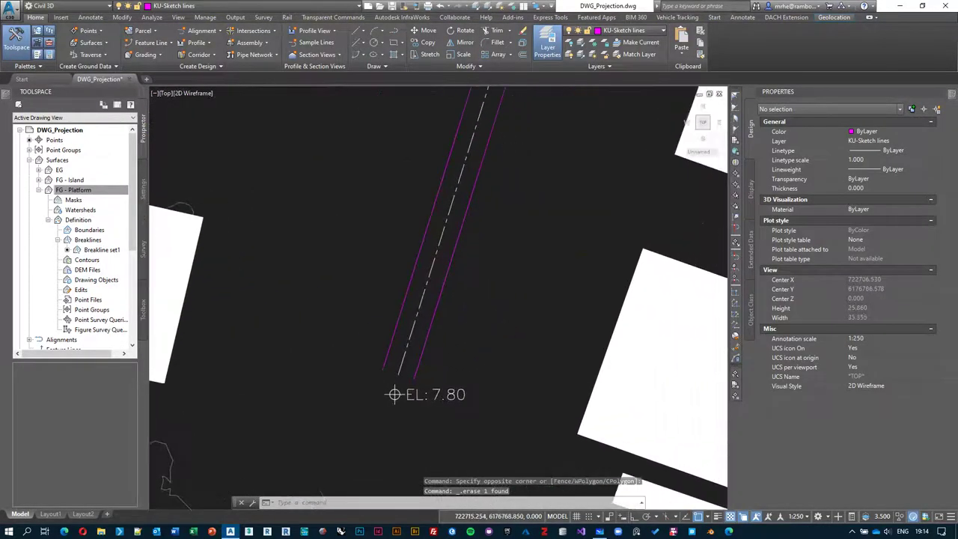
pyautogui.scroll(-5, 412, 361)
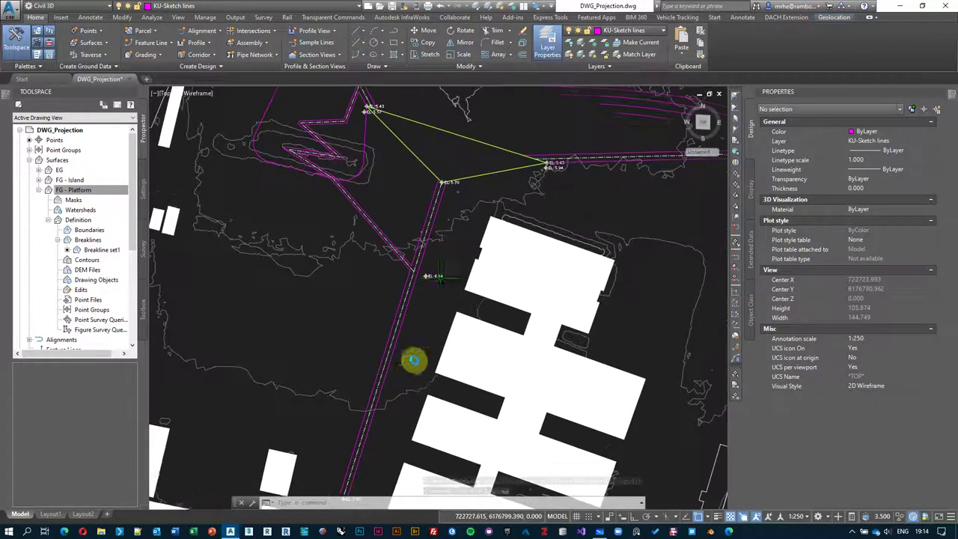
pyautogui.scroll(5, 438, 276)
pyautogui.scroll(-4, 423, 274)
pyautogui.scroll(2, 438, 187)
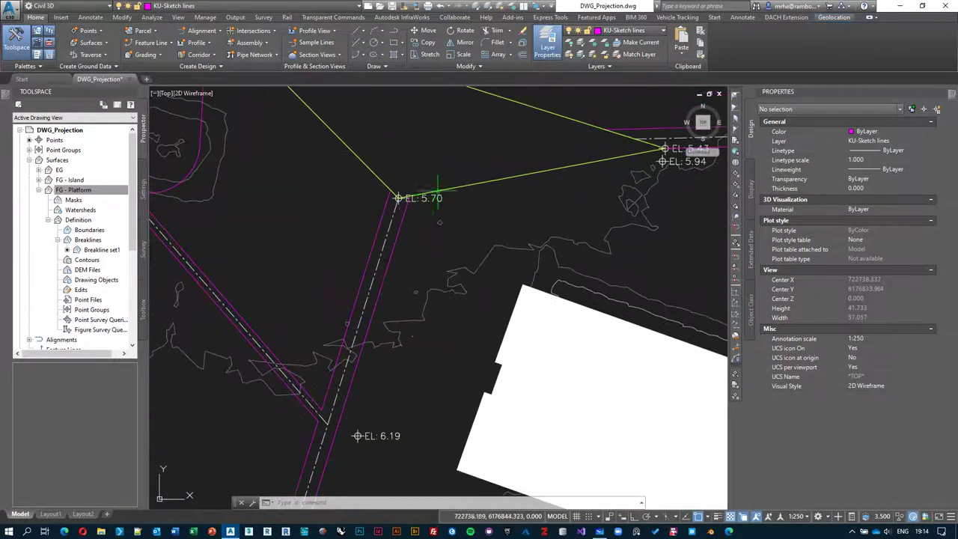
pyautogui.scroll(-5, 440, 268)
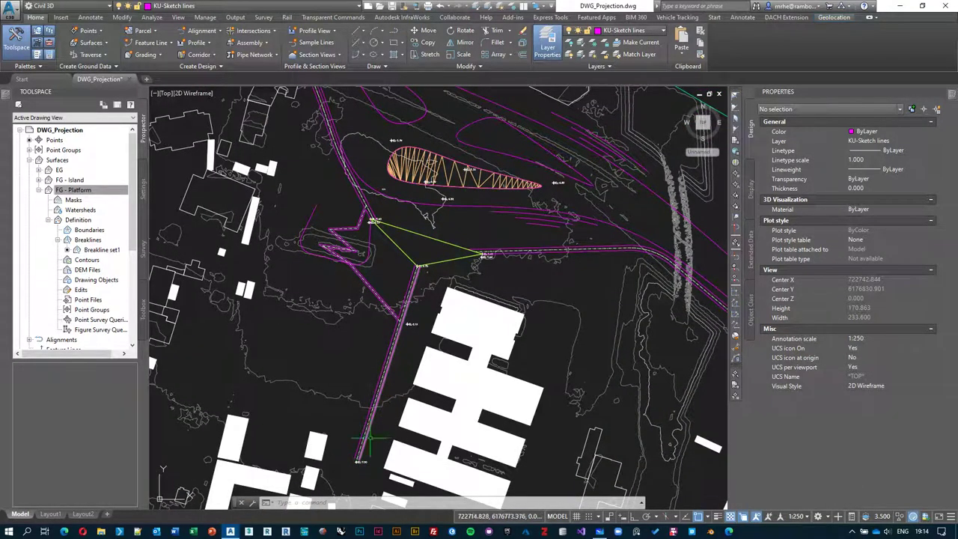
pyautogui.scroll(2, 422, 314)
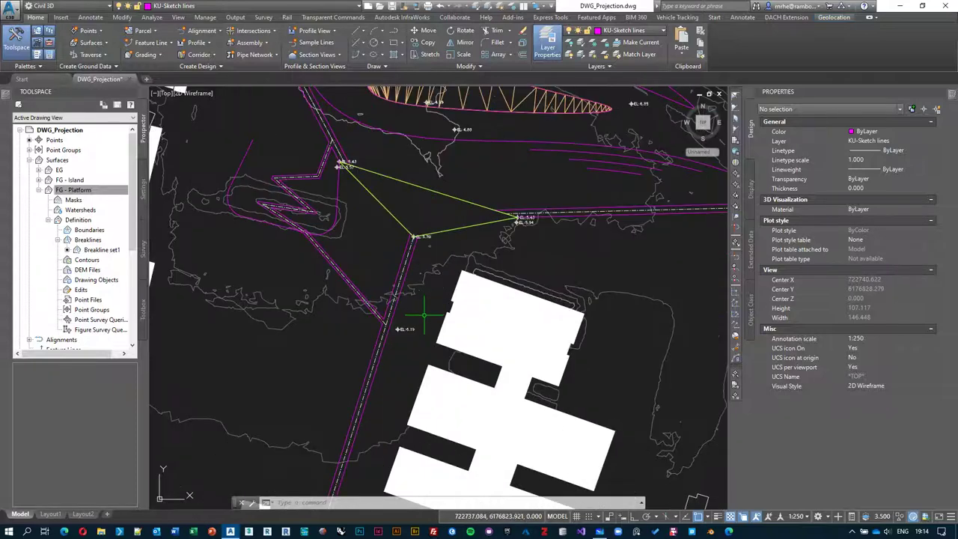
pyautogui.scroll(2, 422, 313)
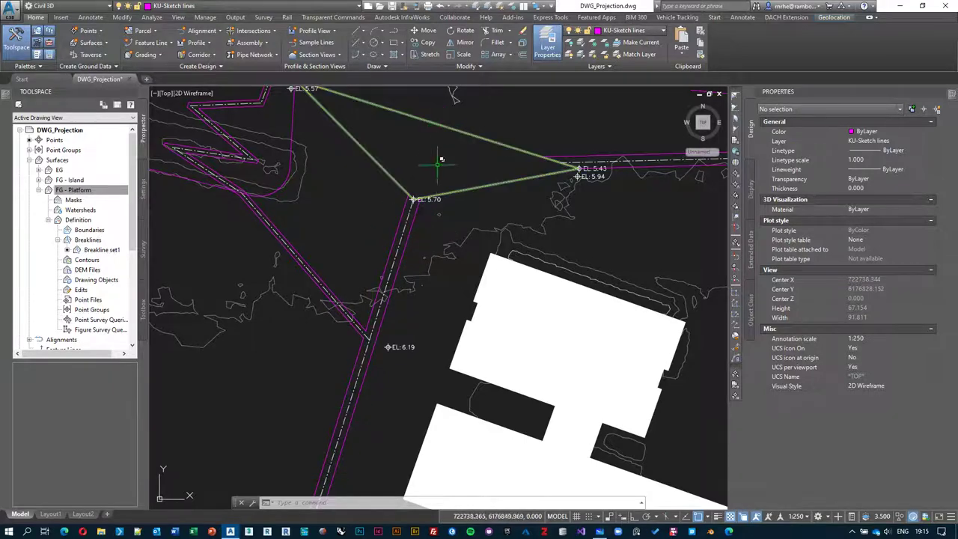
pyautogui.scroll(-5, 433, 183)
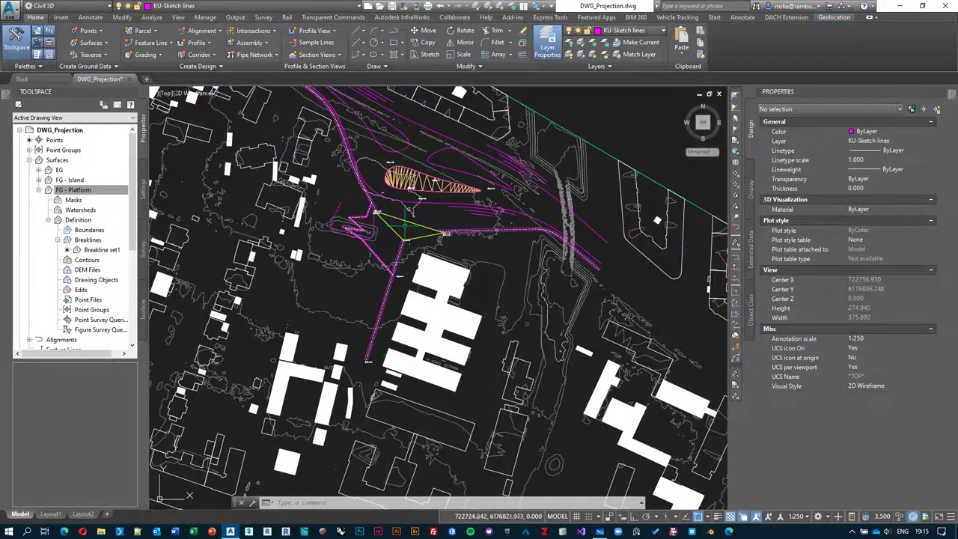
pyautogui.scroll(7, 390, 243)
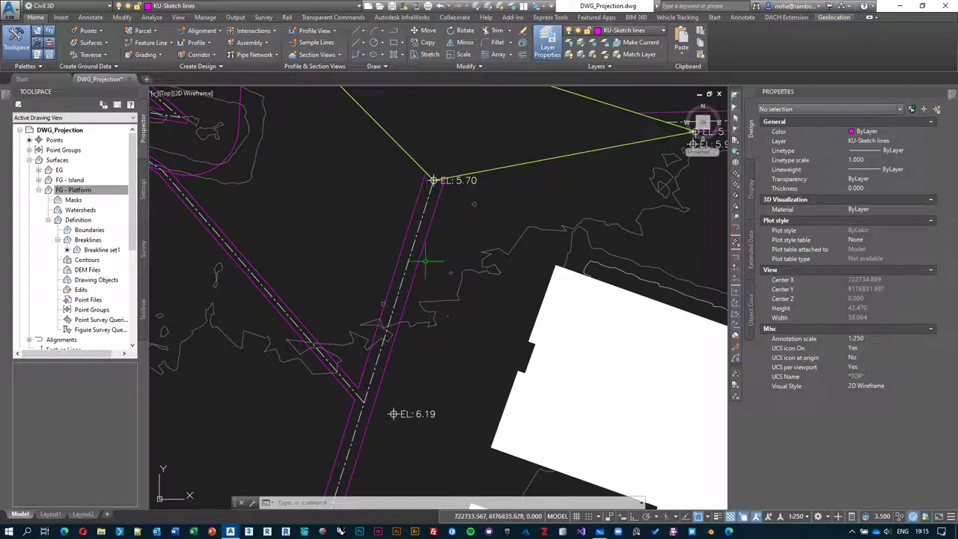
pyautogui.moveTo(398, 244)
pyautogui.moveTo(430, 359); pyautogui.dragTo(468, 272, button='middle')
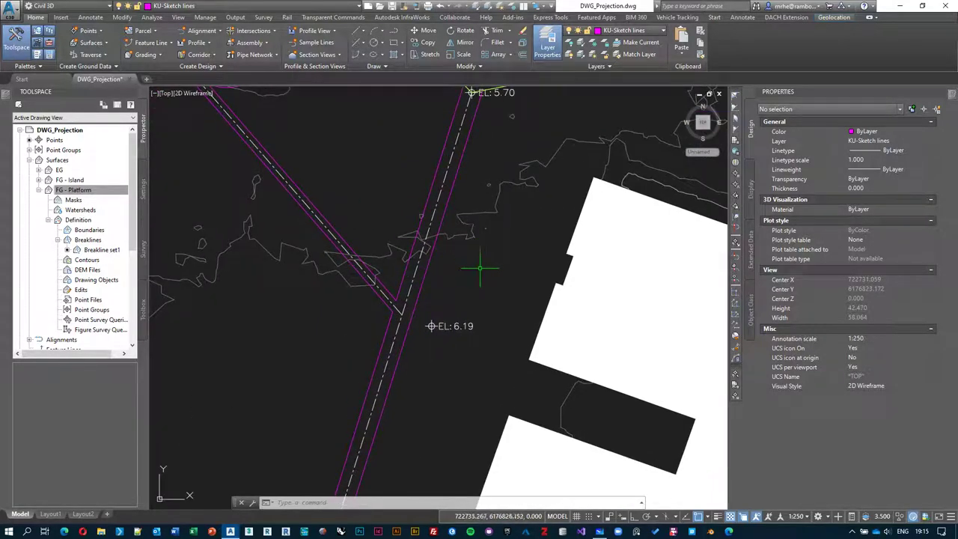
pyautogui.scroll(-2, 480, 266)
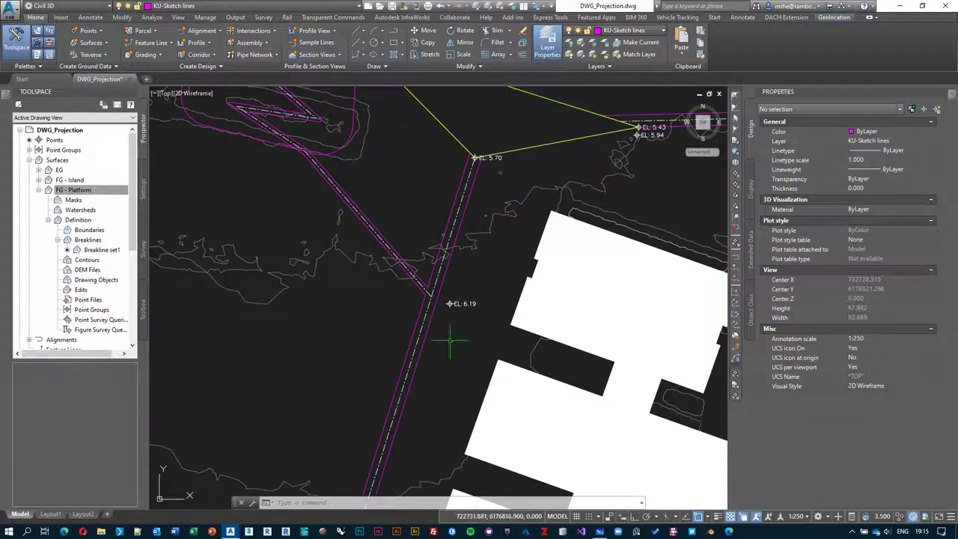
pyautogui.moveTo(450, 341); pyautogui.dragTo(454, 295, button='middle')
pyautogui.scroll(2, 469, 167)
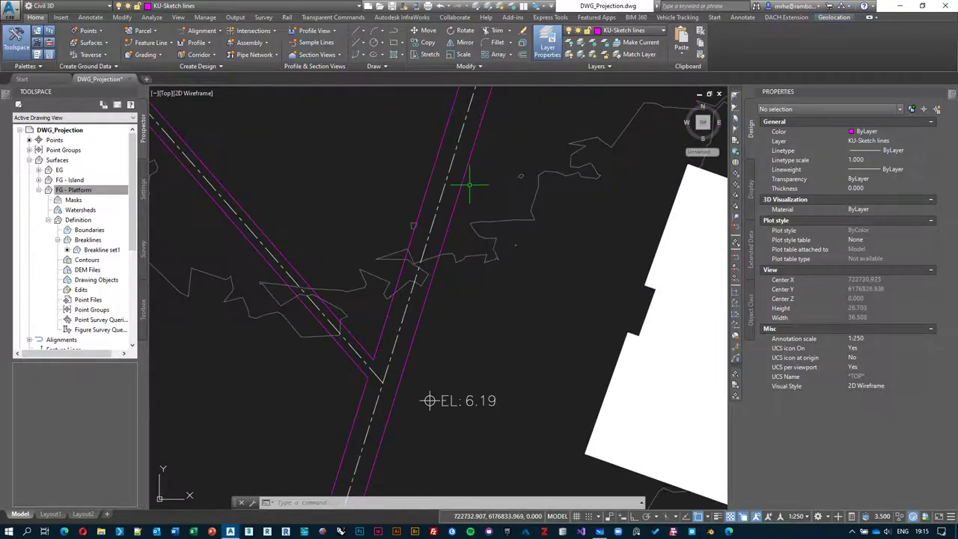
pyautogui.moveTo(500, 144); pyautogui.dragTo(463, 235, button='middle')
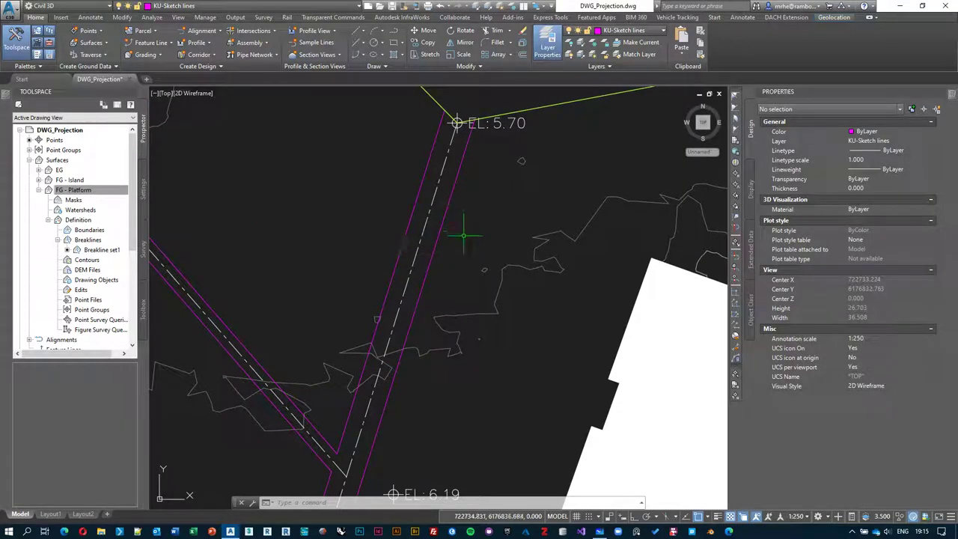
# Create a Site 1 feature line from the magenta path polyline using Create Feature Lines from Objects.
pyautogui.click(452, 256)
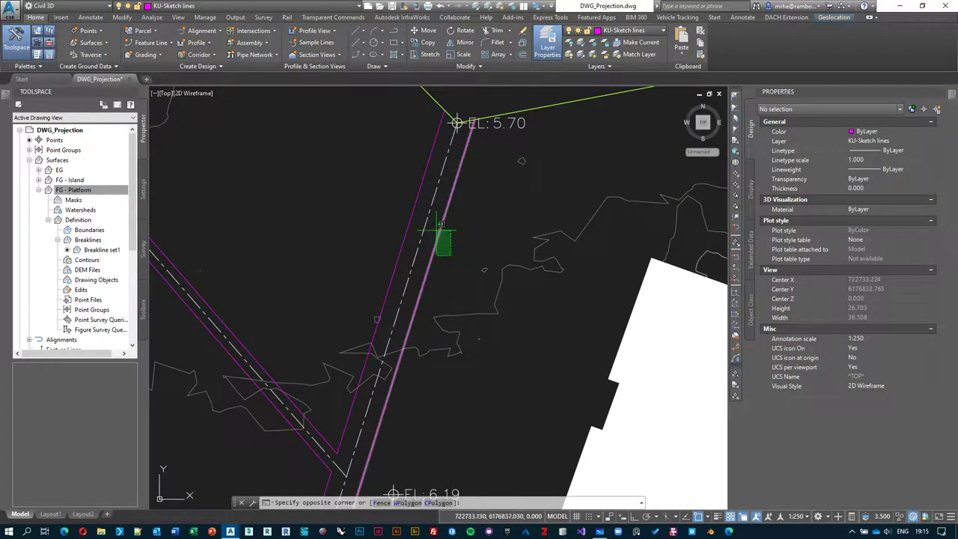
pyautogui.click(440, 227)
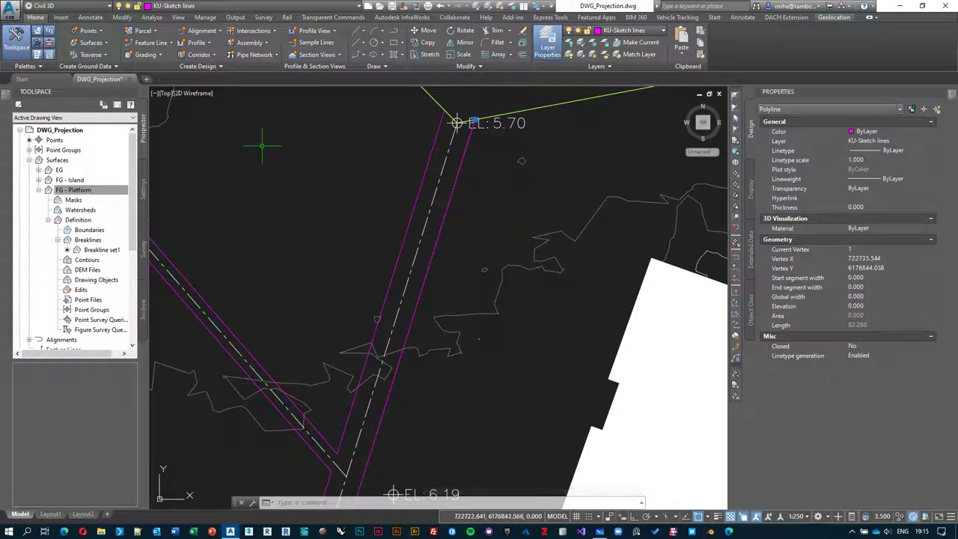
pyautogui.click(174, 46)
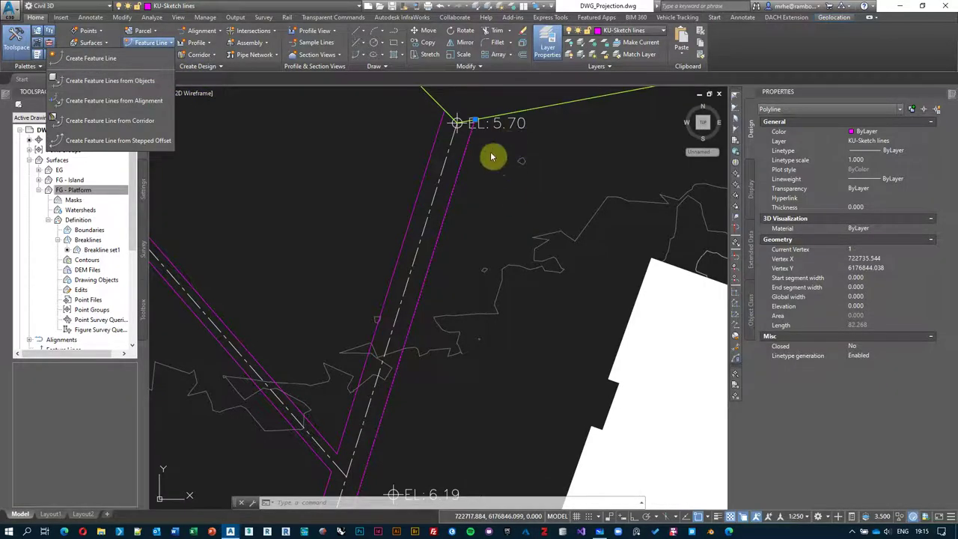
pyautogui.scroll(-2, 471, 126)
pyautogui.moveTo(465, 123); pyautogui.dragTo(459, 158, button='middle')
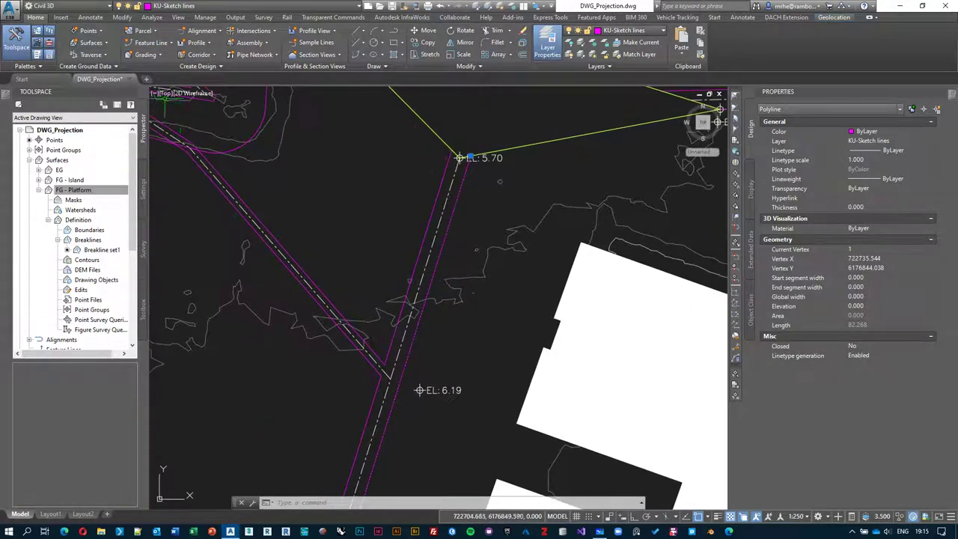
pyautogui.click(173, 46)
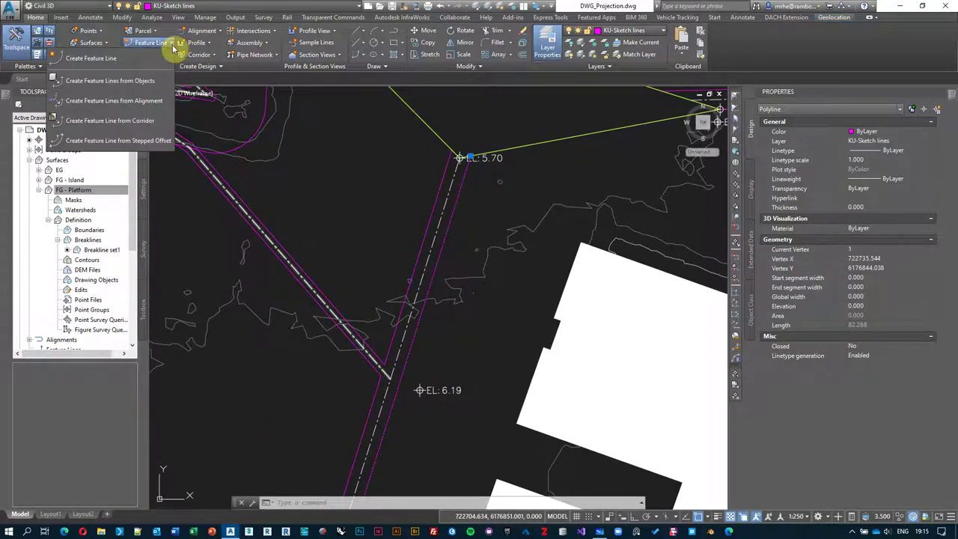
pyautogui.click(120, 87)
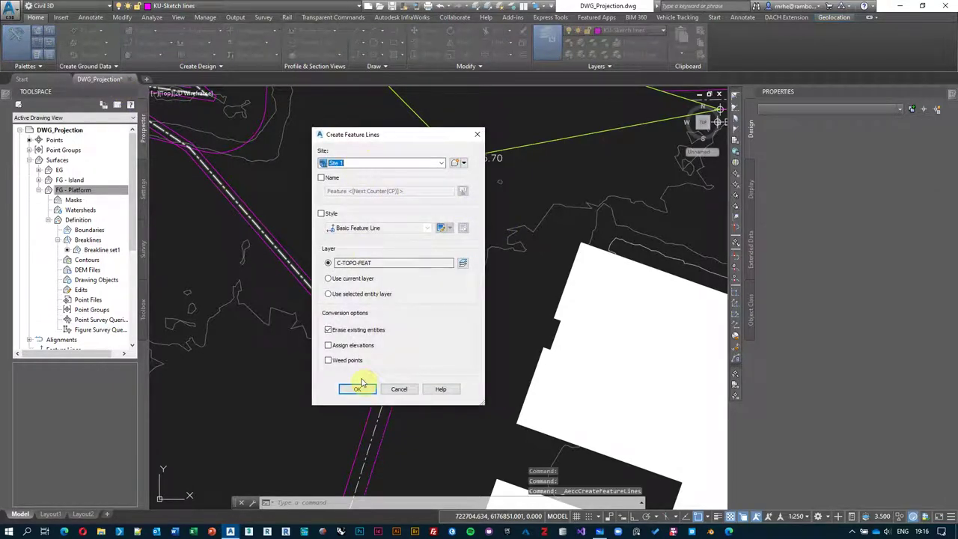
pyautogui.click(364, 389)
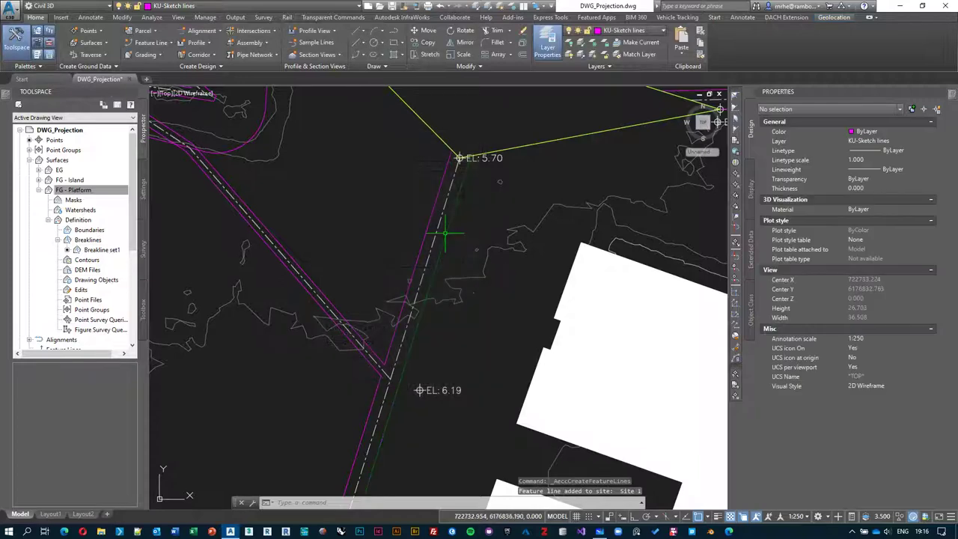
pyautogui.scroll(5, 462, 164)
# Select the new road feature line and open its elevation table with stations 0+000.00 and 0+082.27.
pyautogui.click(474, 213)
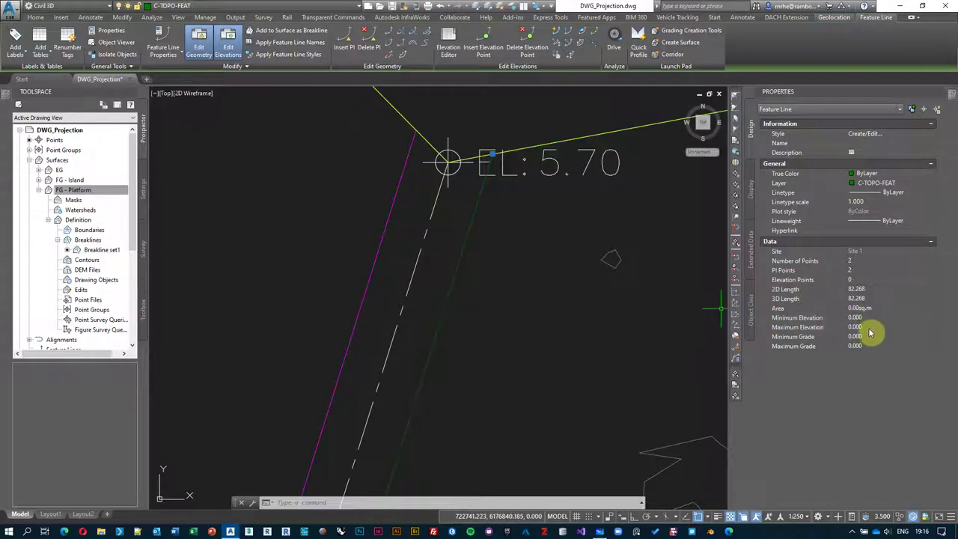
pyautogui.click(449, 46)
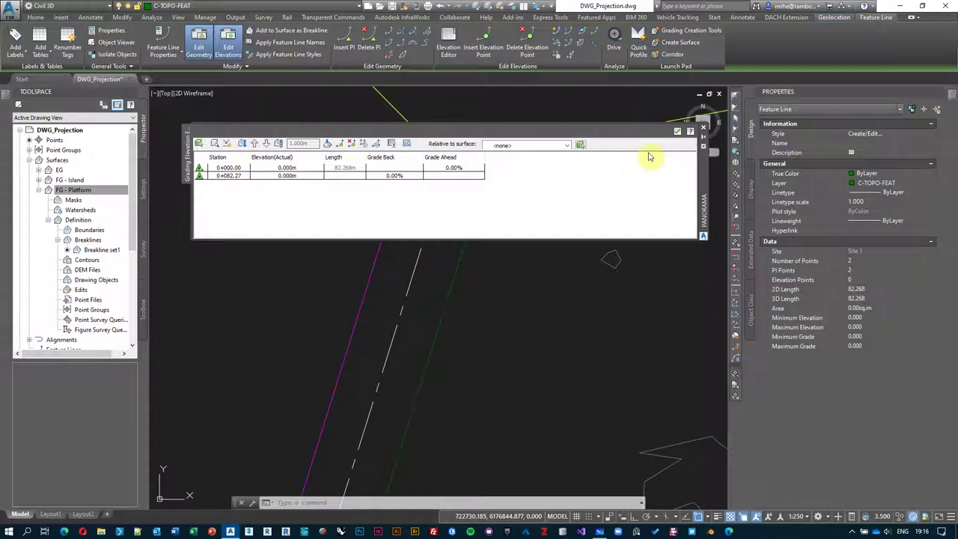
pyautogui.moveTo(706, 171)
pyautogui.mouseDown()
pyautogui.moveTo(659, 310)
pyautogui.moveTo(673, 274)
pyautogui.mouseUp()
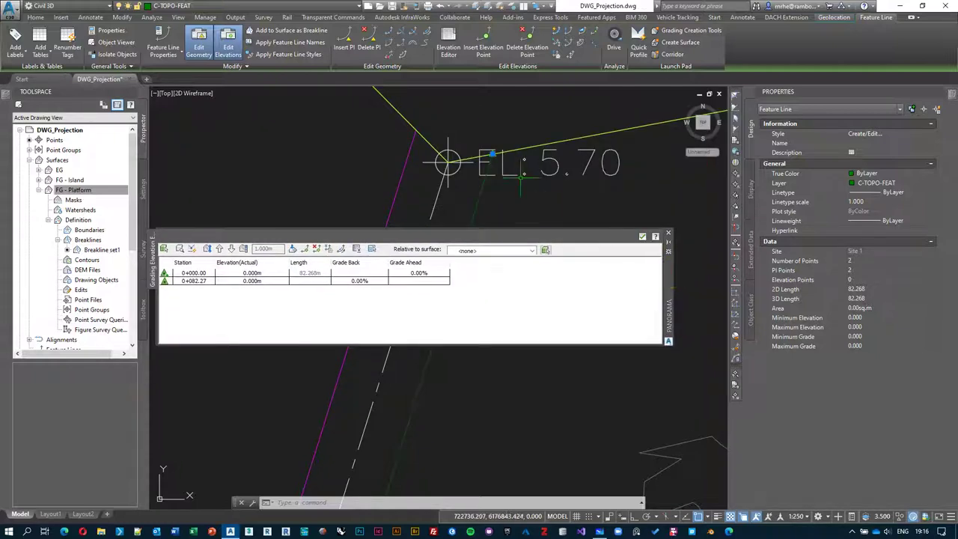
pyautogui.click(257, 273)
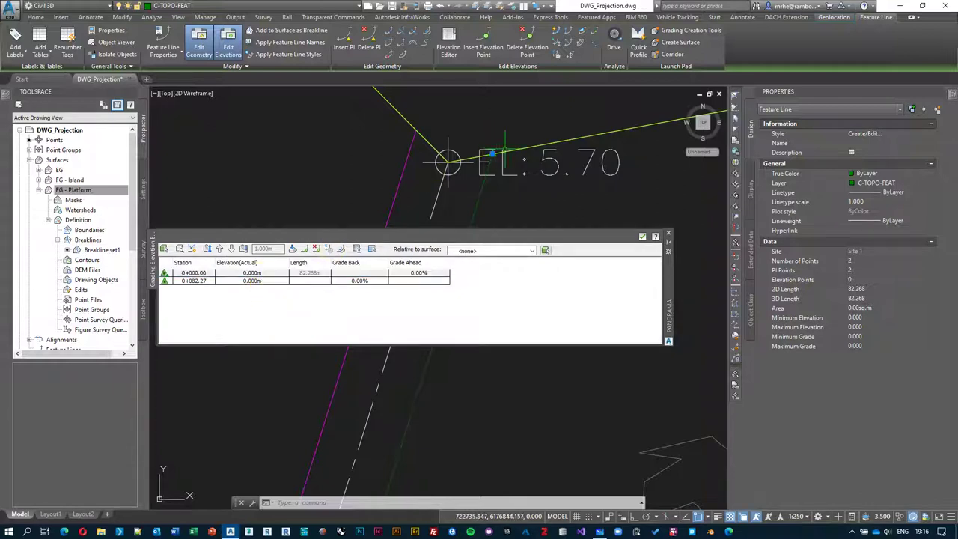
pyautogui.click(271, 273)
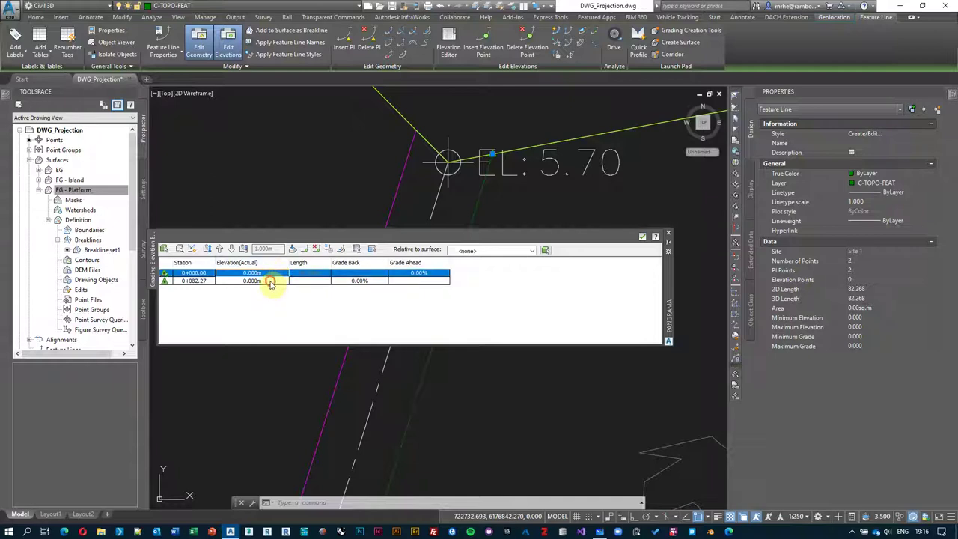
pyautogui.keyDown('shift'); pyautogui.click(271, 282); pyautogui.keyUp('shift')
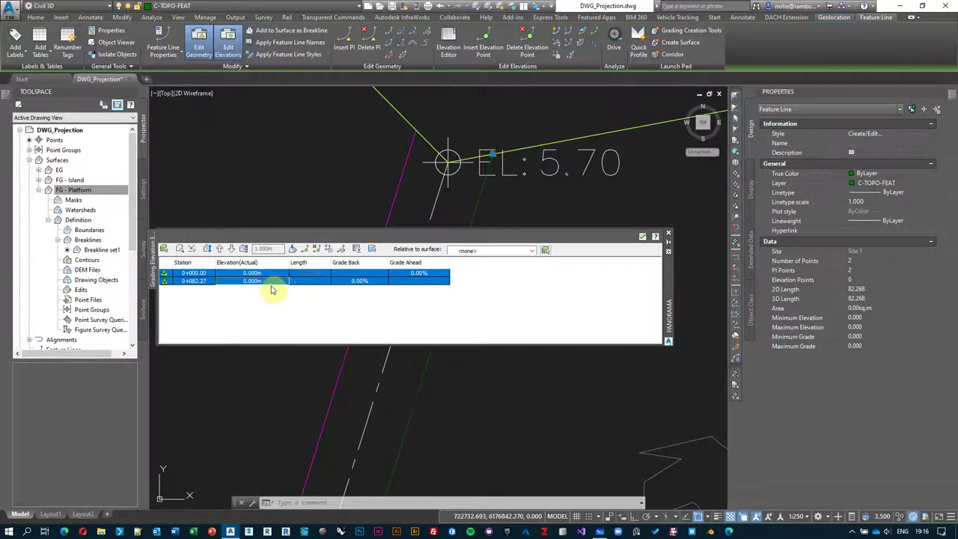
pyautogui.click(273, 402)
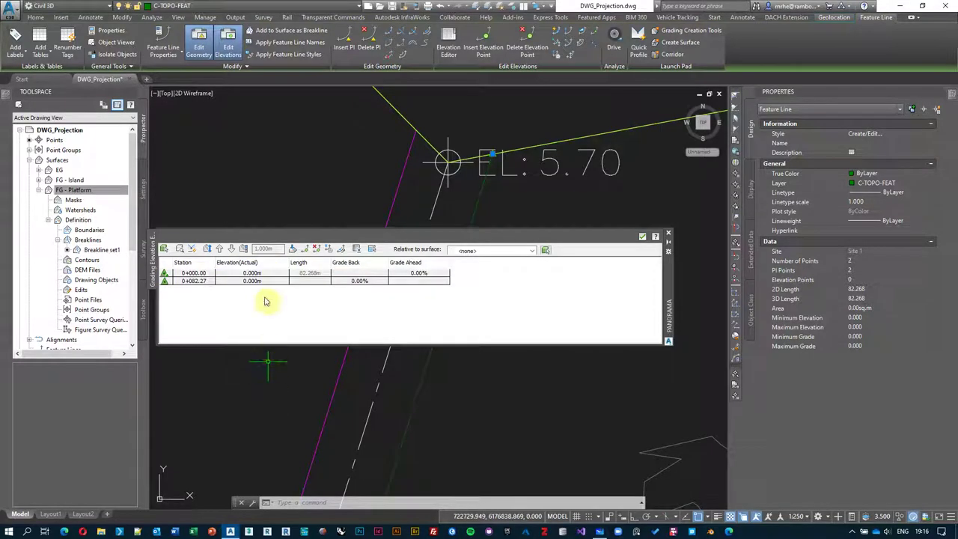
# Set the 0+000.00 start elevation to 5.7 and accept the edits.
pyautogui.doubleClick(266, 273)
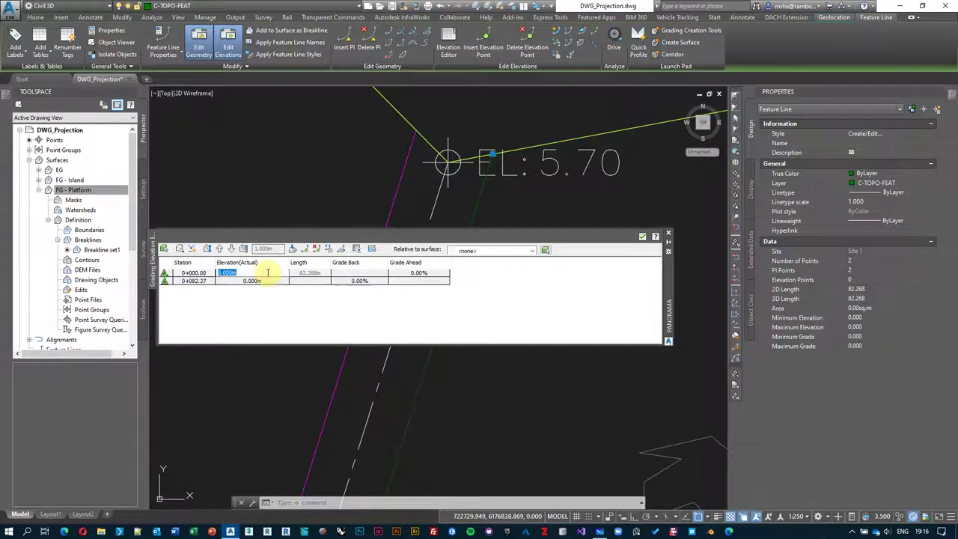
pyautogui.write('5.7')
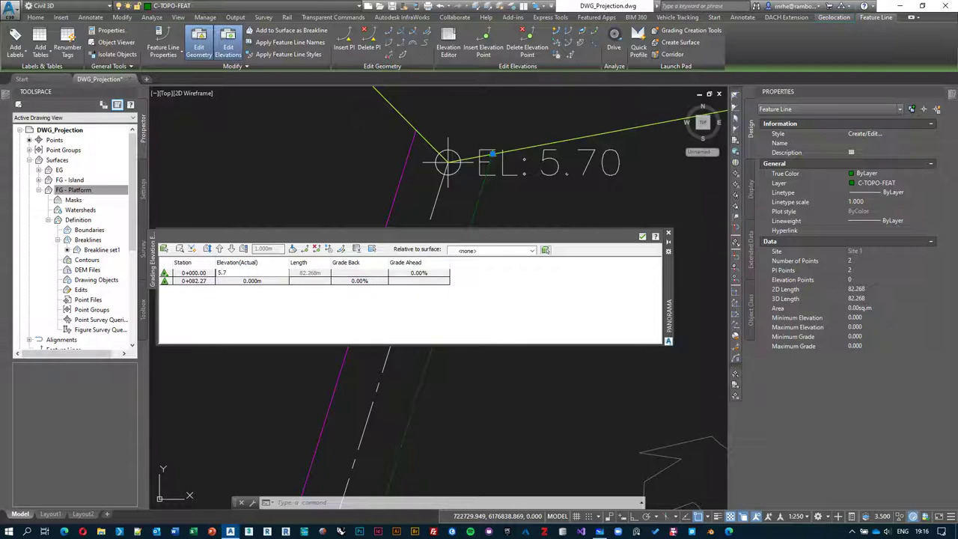
pyautogui.press('Return')
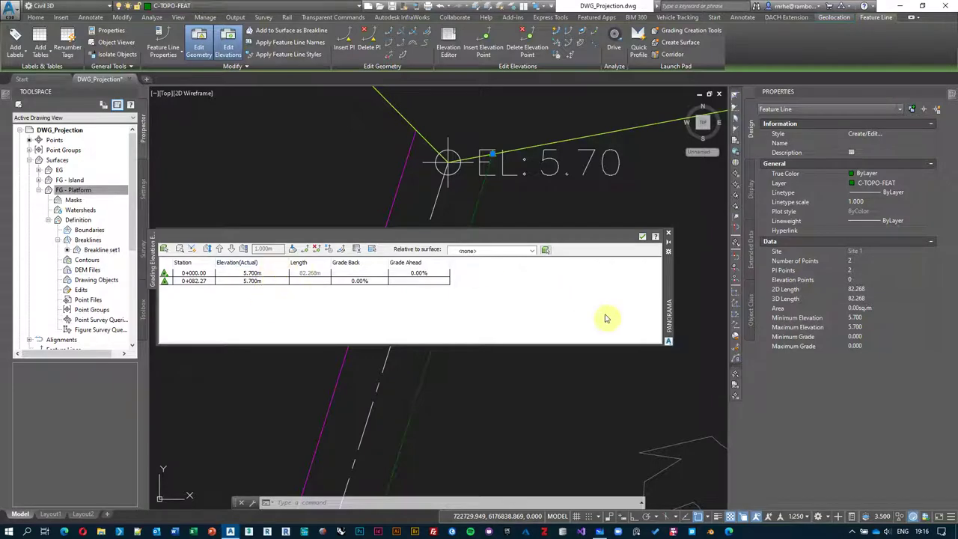
pyautogui.click(641, 238)
pyautogui.scroll(-8, 466, 236)
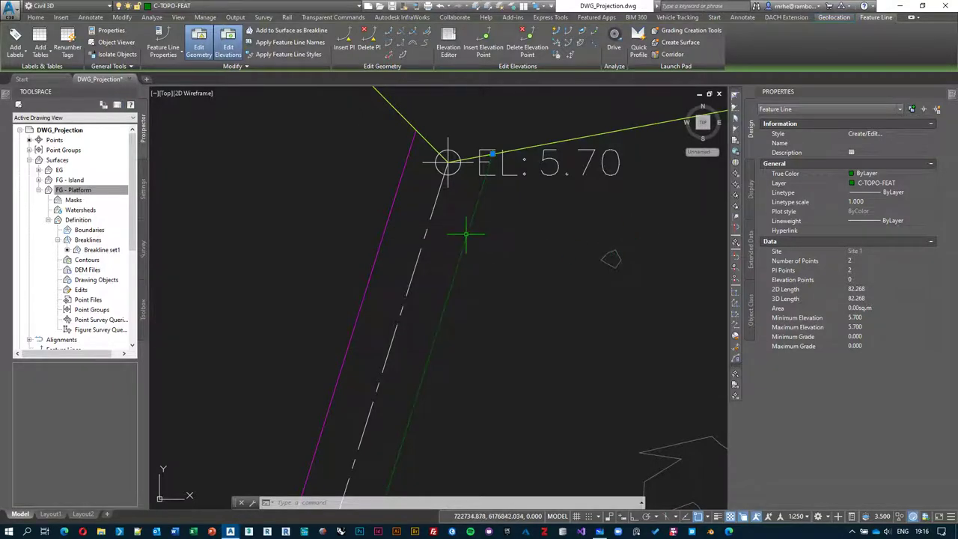
# Raise the feature line's bottom vertex to elevation 7.8 with Quick Elevation Edit.
pyautogui.moveTo(455, 317); pyautogui.dragTo(456, 207, button='middle')
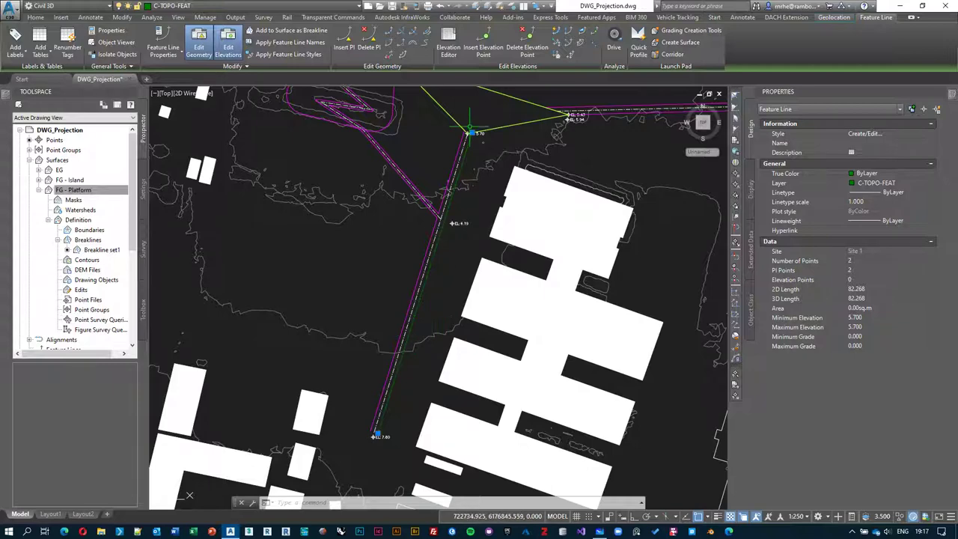
pyautogui.scroll(3, 473, 133)
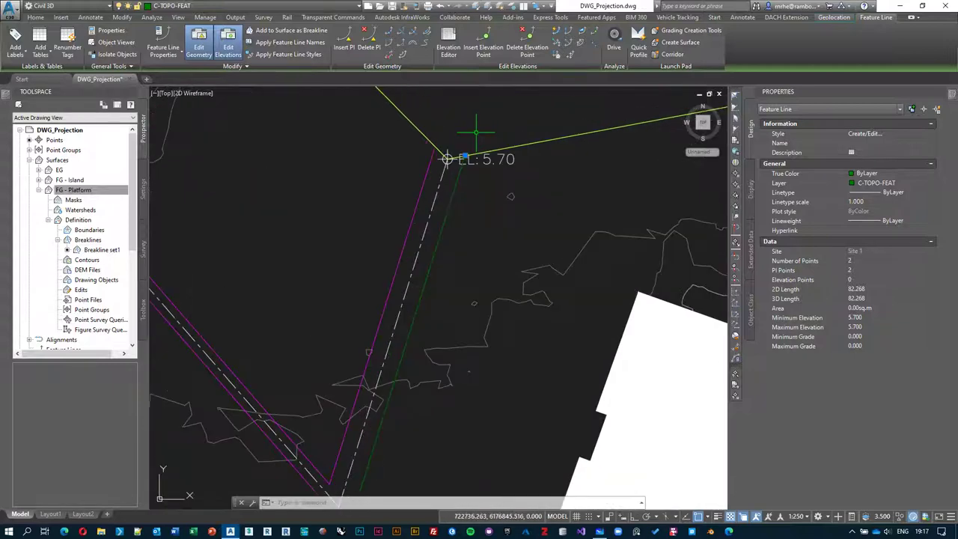
pyautogui.scroll(-3, 456, 126)
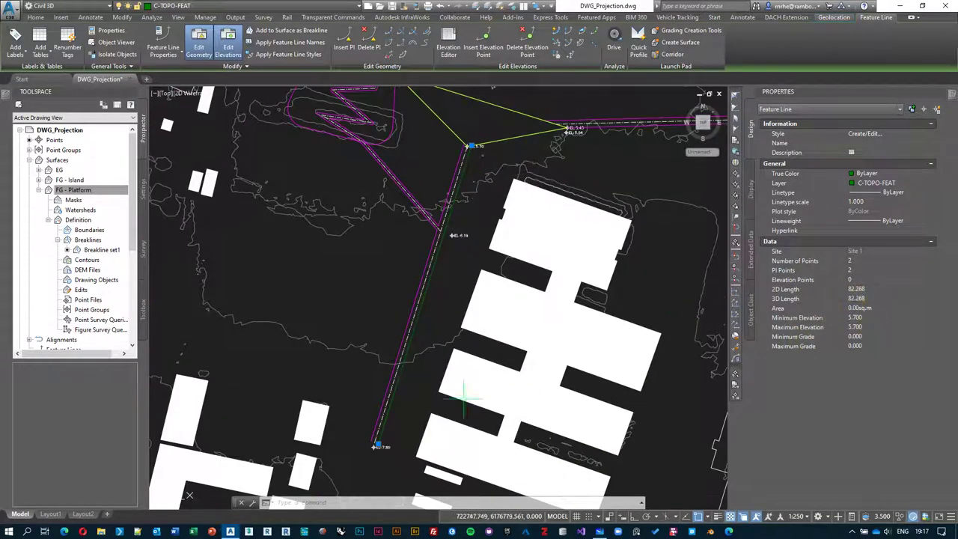
pyautogui.moveTo(329, 374); pyautogui.dragTo(332, 367, button='middle')
pyautogui.scroll(5, 386, 388)
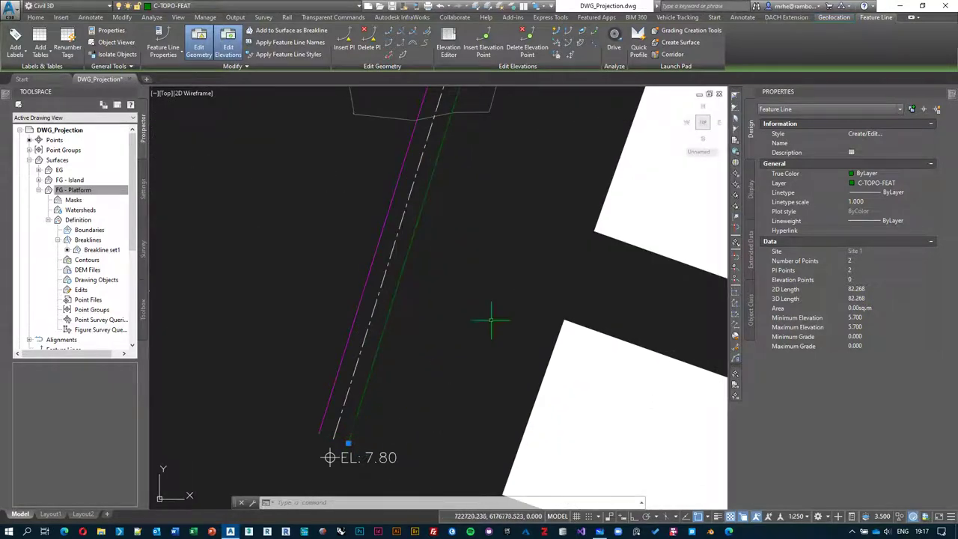
pyautogui.click(561, 38)
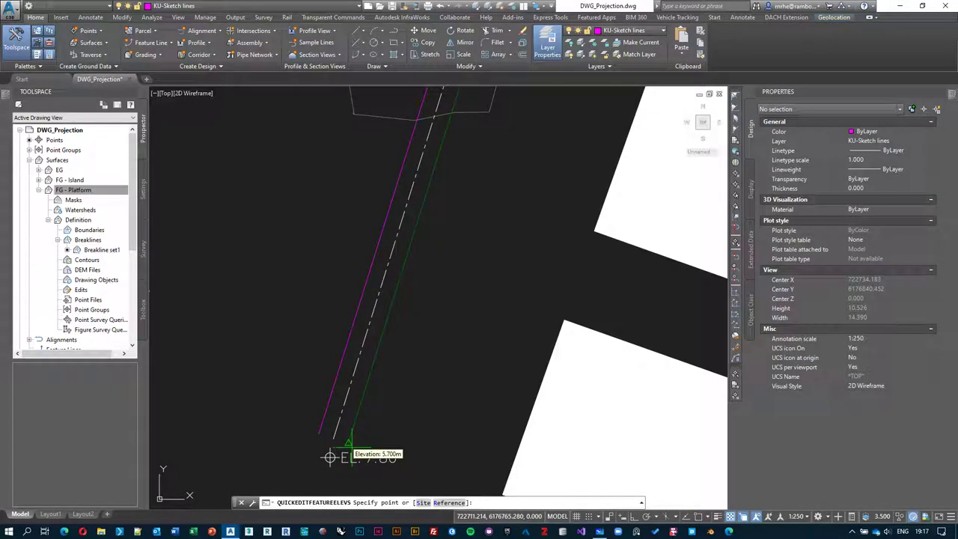
pyautogui.click(348, 441)
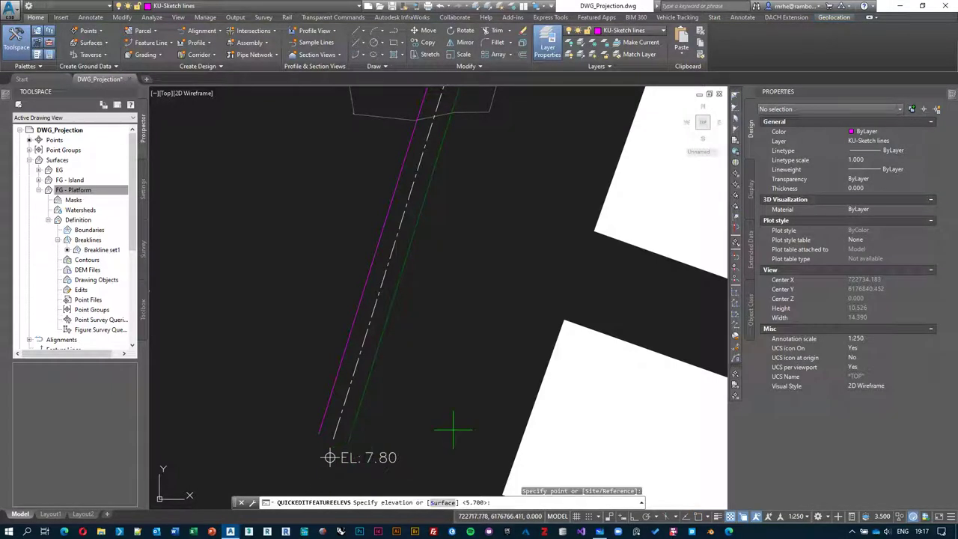
pyautogui.write('7.8')
pyautogui.press('Return')
pyautogui.press('Escape')
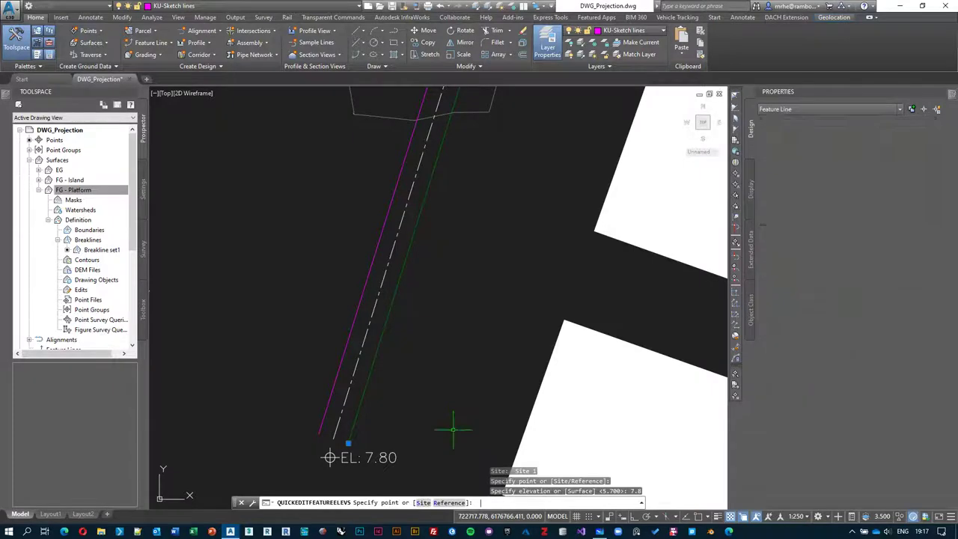
# Cancel the repeated elevation edit and reselect the road feature line.
pyautogui.scroll(-3, 431, 397)
pyautogui.scroll(2, 417, 339)
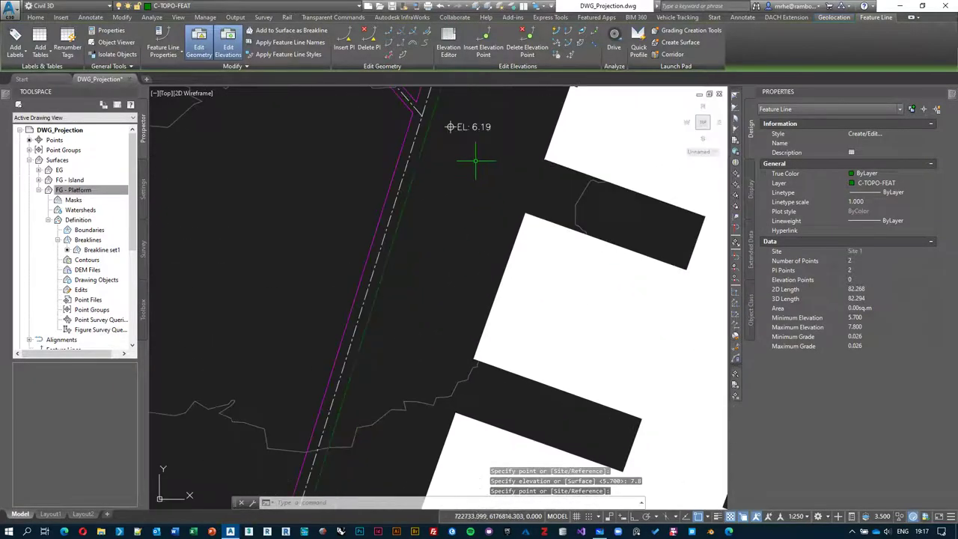
pyautogui.moveTo(475, 161); pyautogui.dragTo(438, 276, button='middle')
pyautogui.click(558, 43)
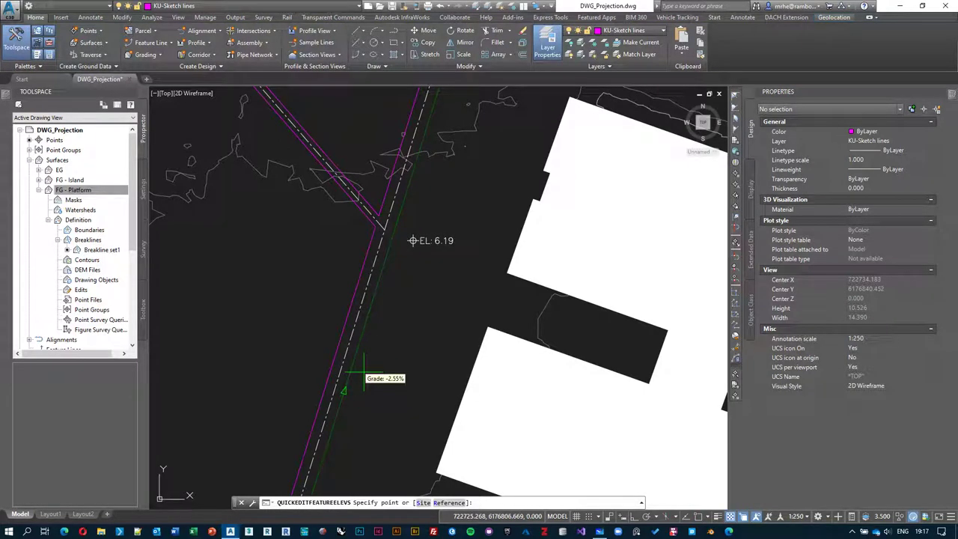
pyautogui.scroll(-2, 365, 372)
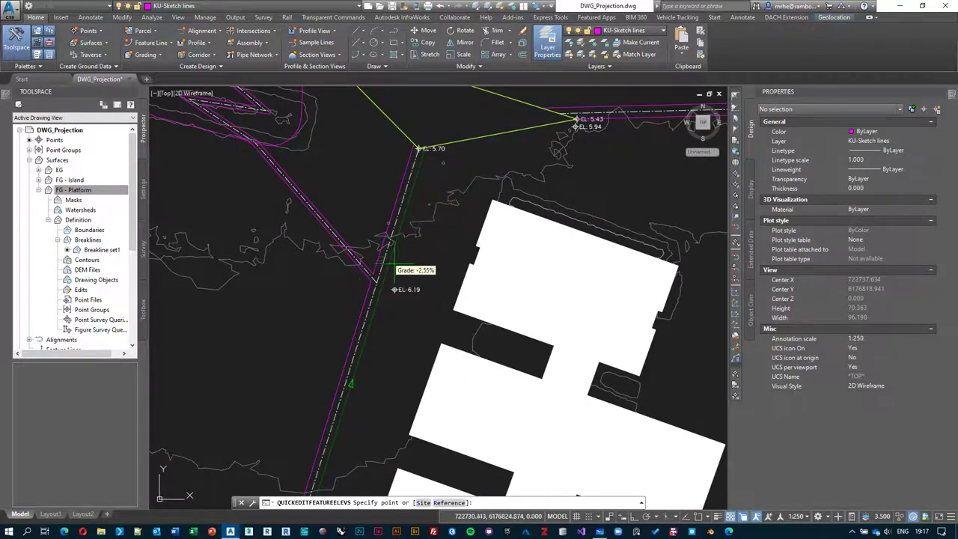
pyautogui.scroll(3, 394, 292)
pyautogui.press('Escape')
pyautogui.click(389, 311)
pyautogui.scroll(1, 390, 310)
pyautogui.scroll(-2, 392, 277)
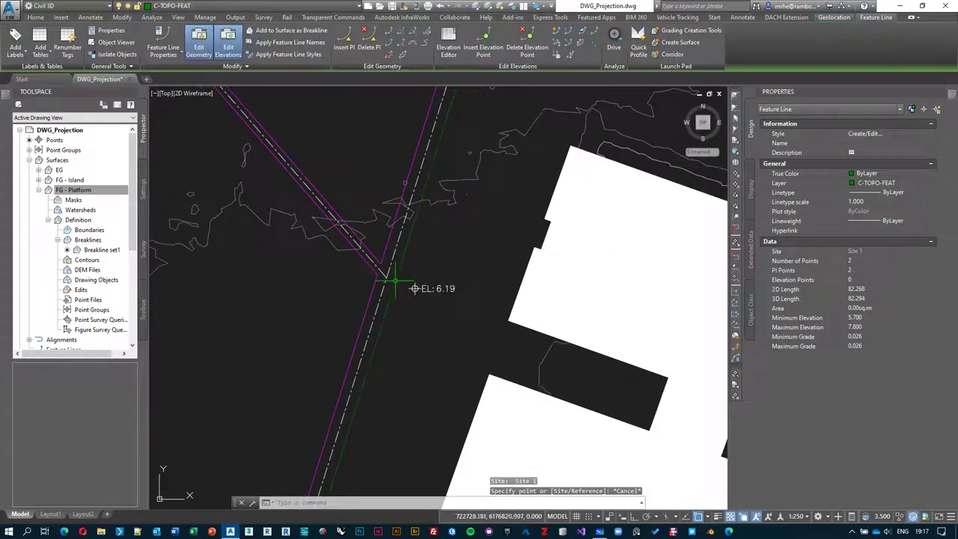
pyautogui.scroll(1, 403, 264)
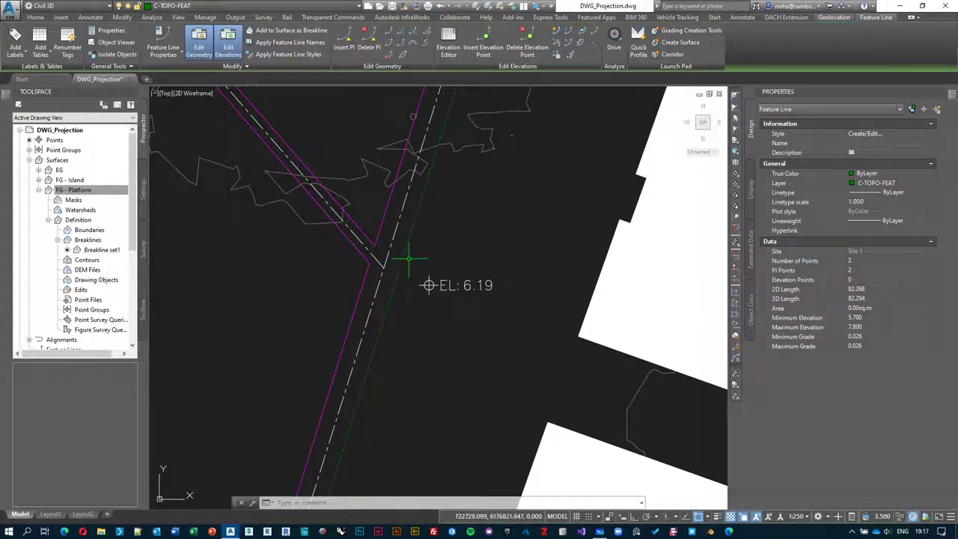
pyautogui.click(200, 54)
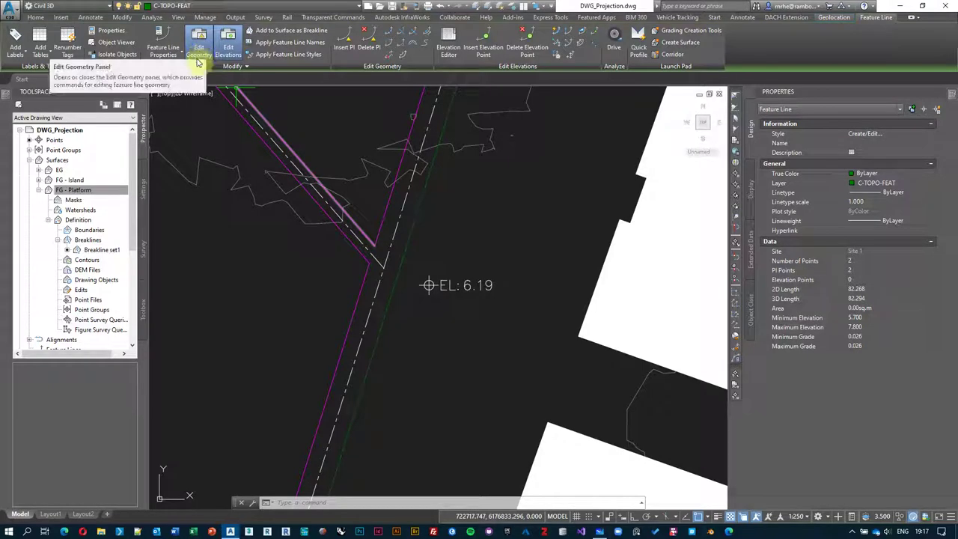
pyautogui.click(202, 57)
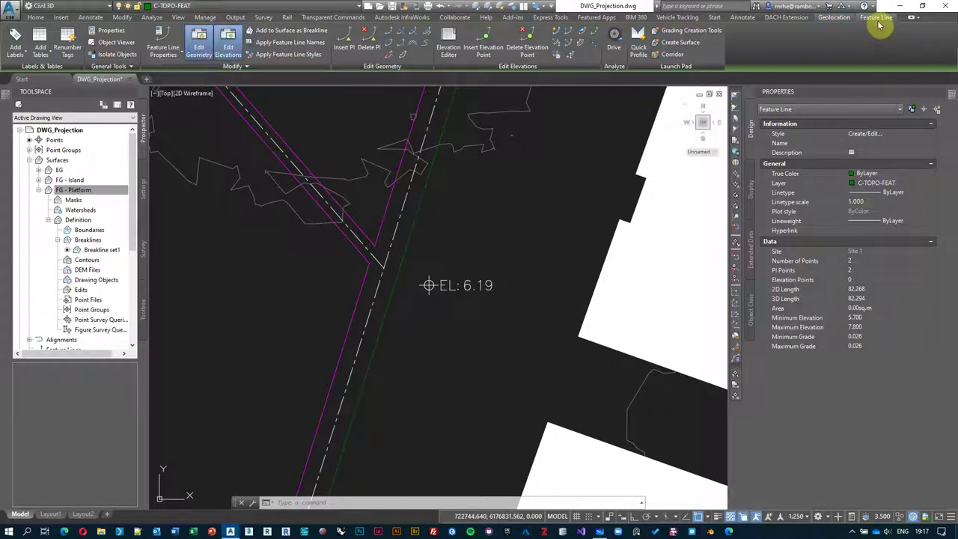
pyautogui.press('Escape')
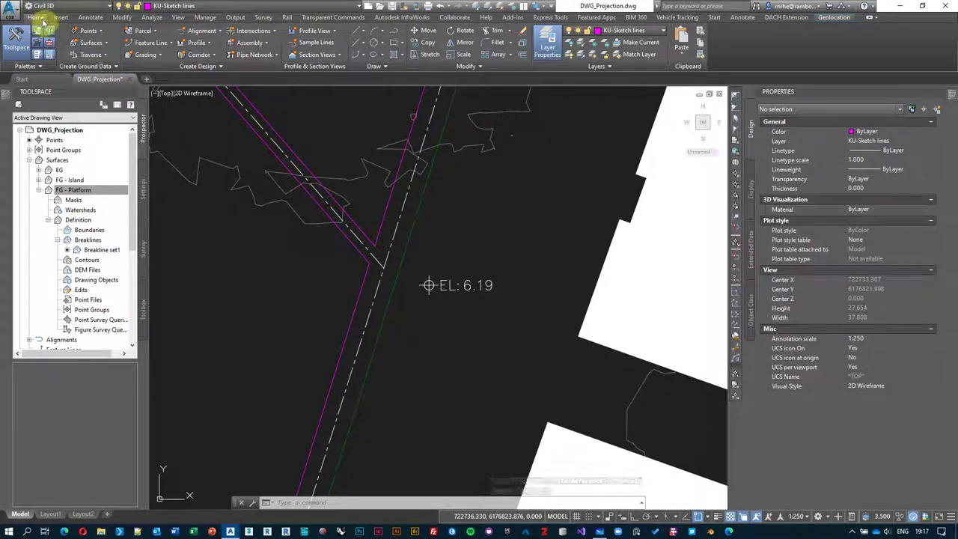
pyautogui.click(418, 237)
pyautogui.click(407, 235)
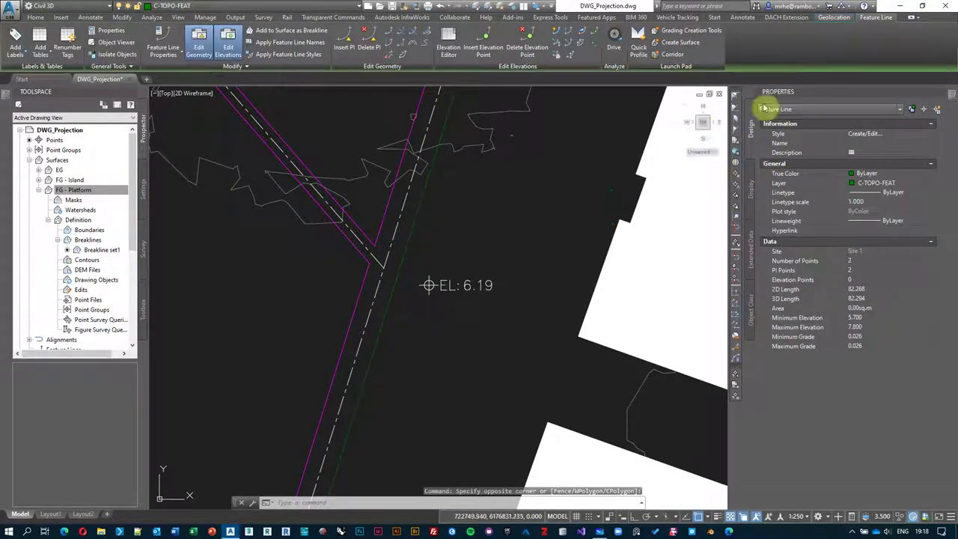
pyautogui.click(200, 46)
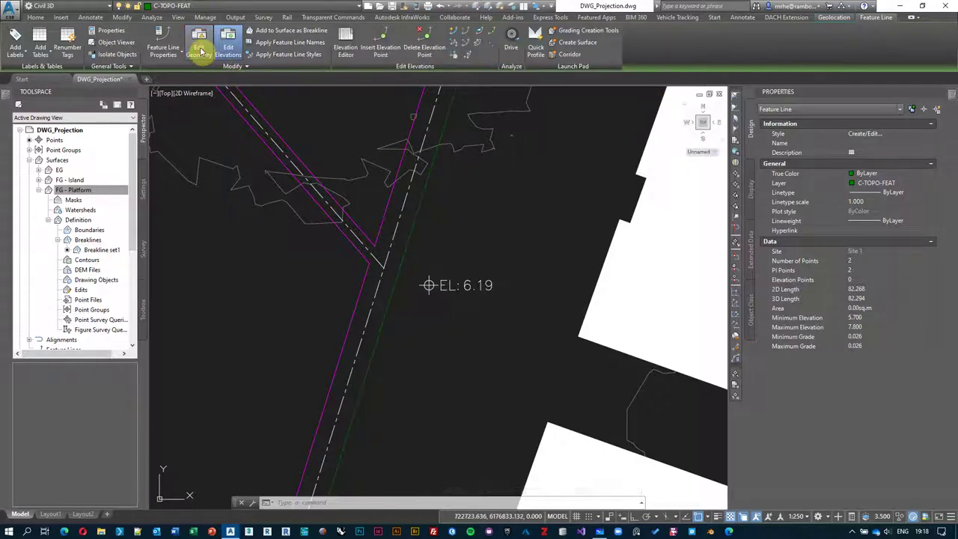
pyautogui.click(199, 41)
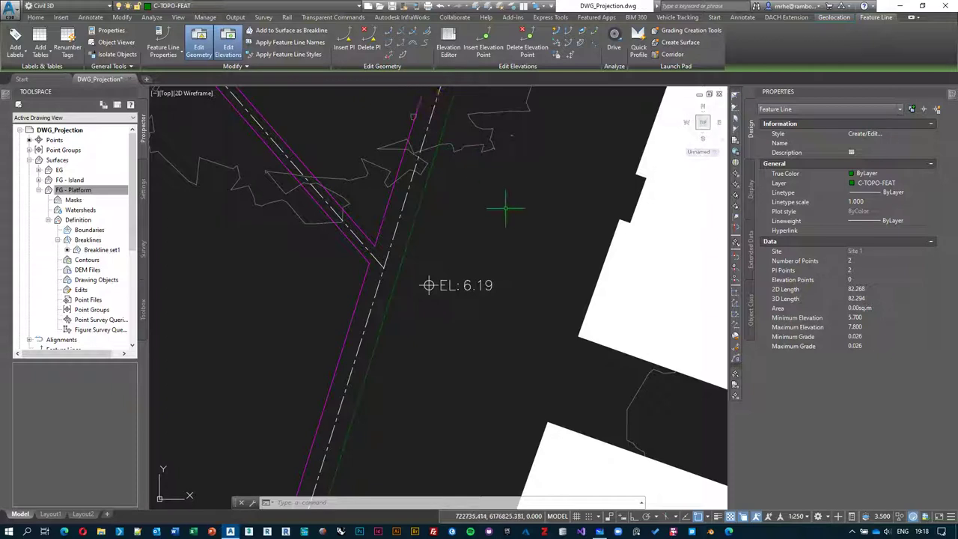
# Insert a PI at elevation 6.2 on the feature line using a Nearest snap, with object snap off.
pyautogui.click(345, 41)
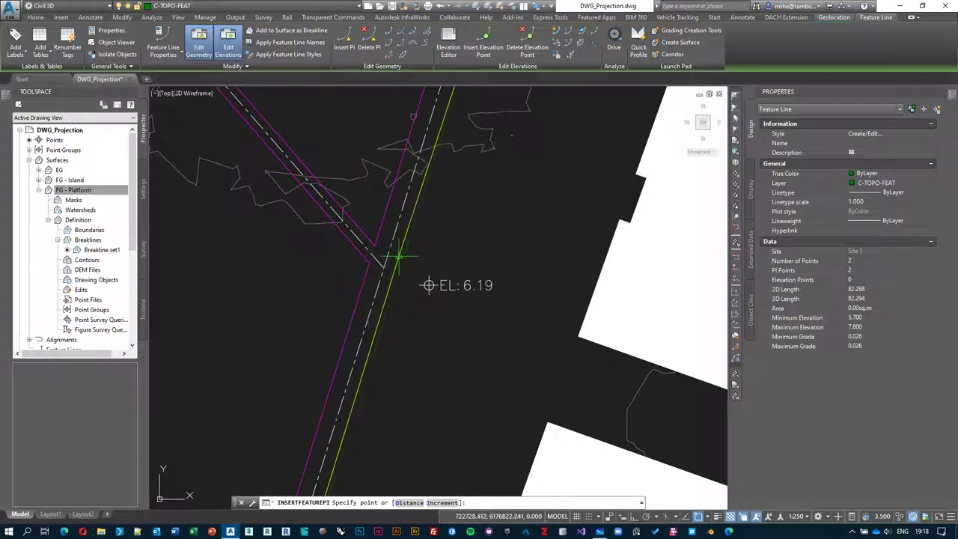
pyautogui.click(698, 517)
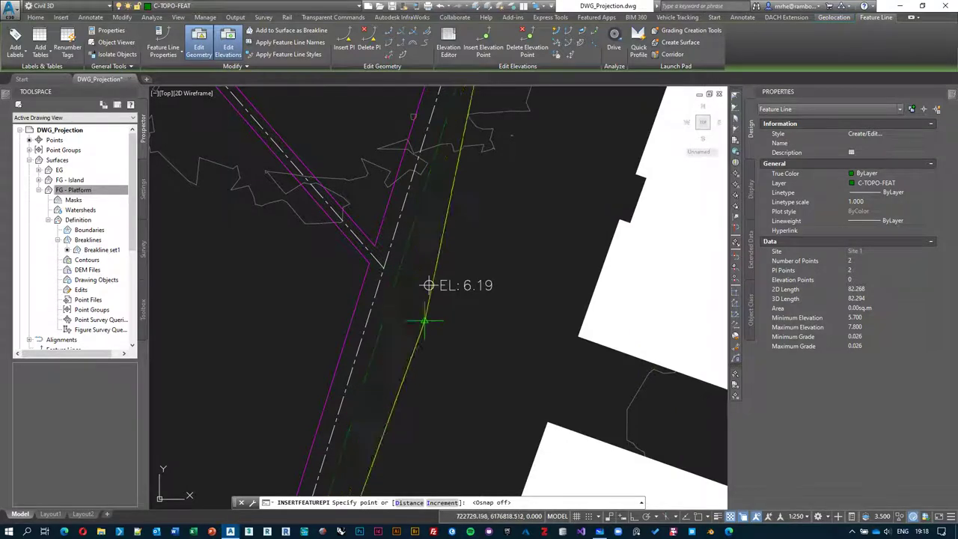
pyautogui.scroll(1, 411, 261)
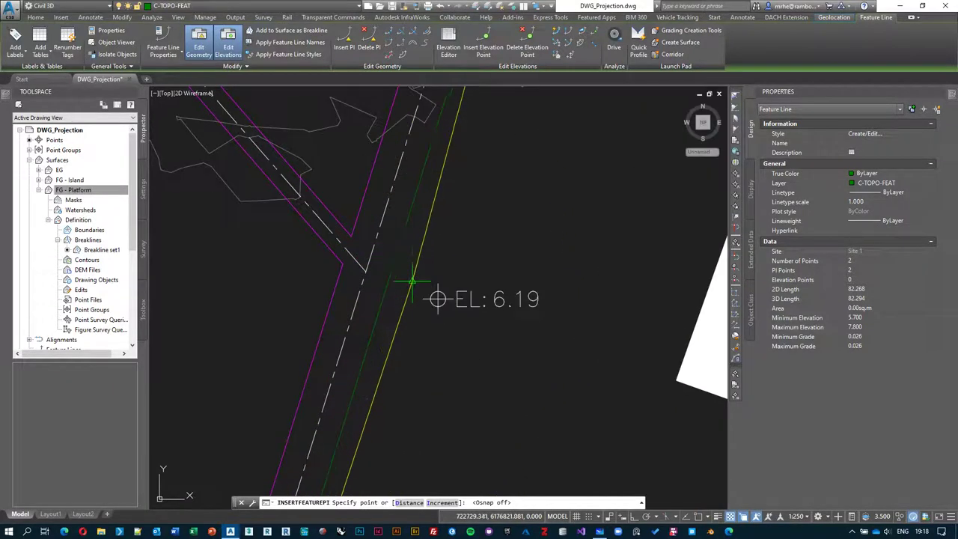
pyautogui.keyDown('shift'); pyautogui.rightClick(412, 279); pyautogui.keyUp('shift')
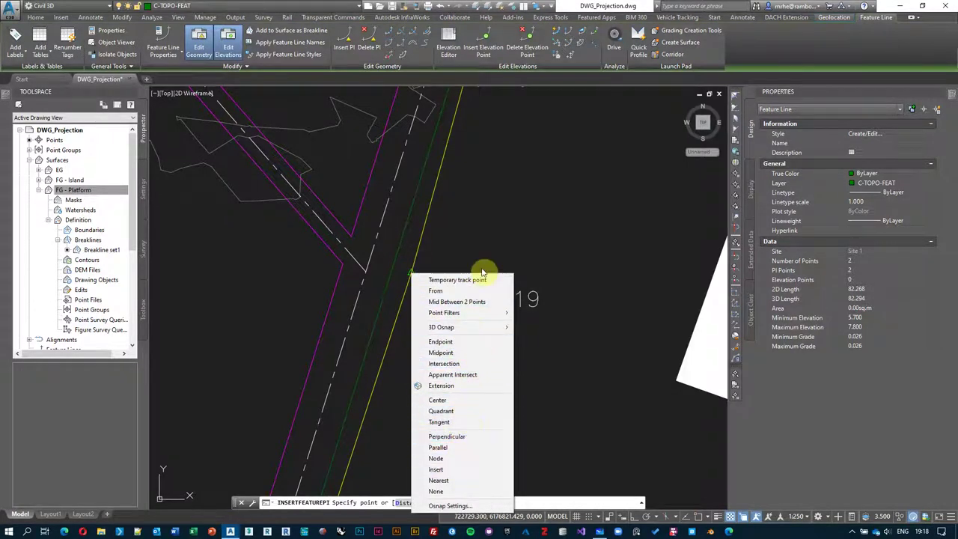
pyautogui.click(439, 481)
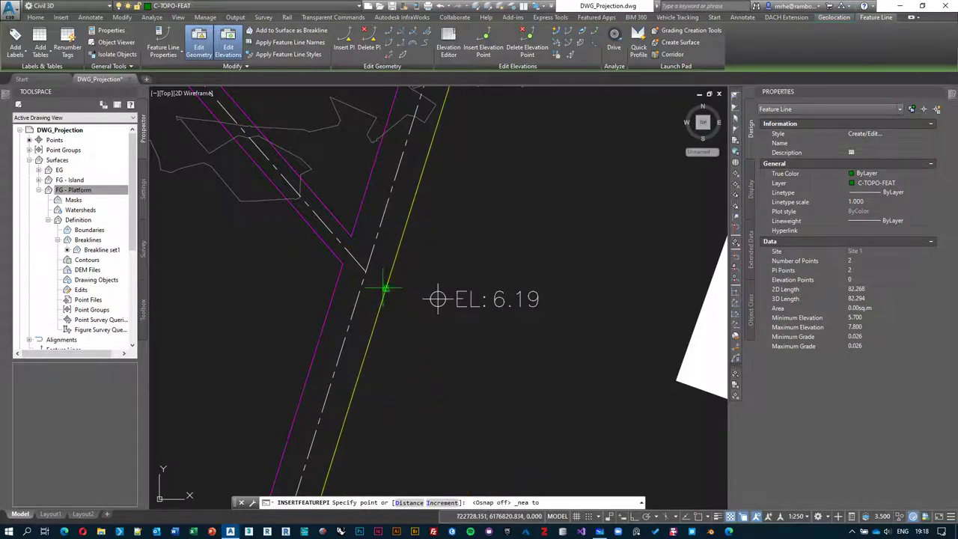
pyautogui.click(384, 290)
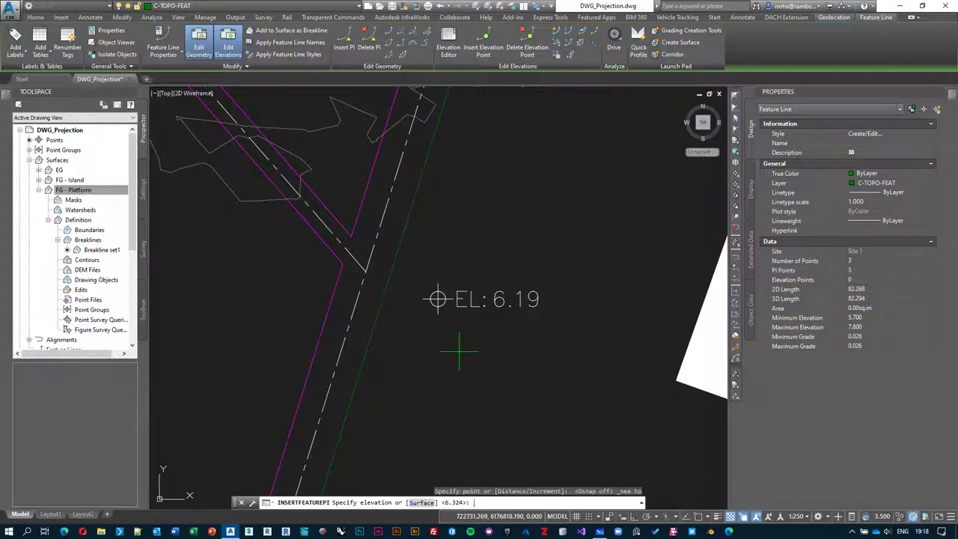
pyautogui.press('Return')
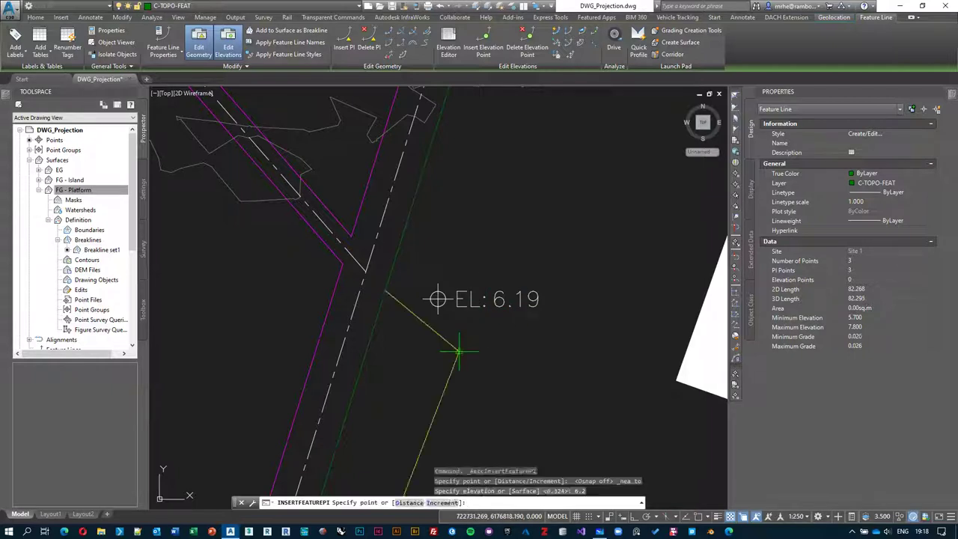
pyautogui.scroll(-5, 458, 350)
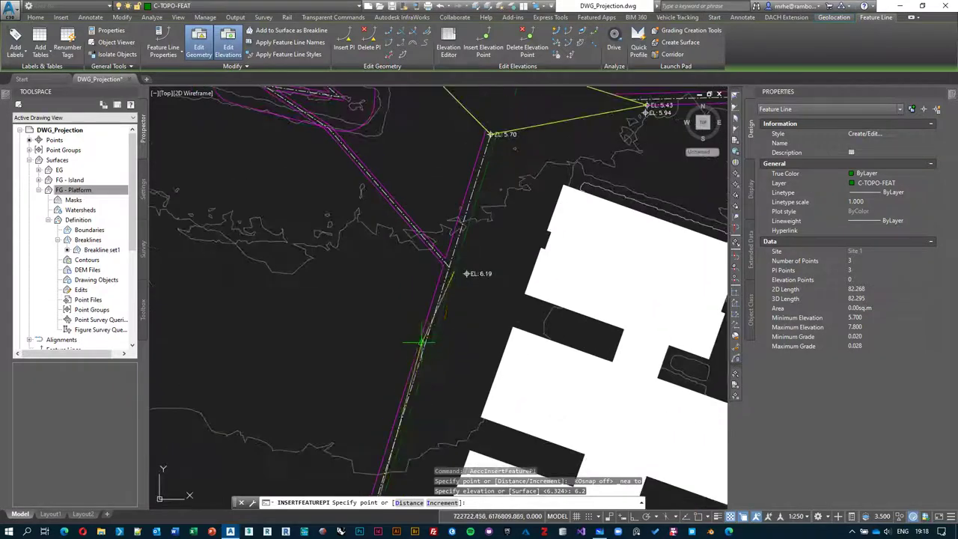
pyautogui.scroll(3, 451, 278)
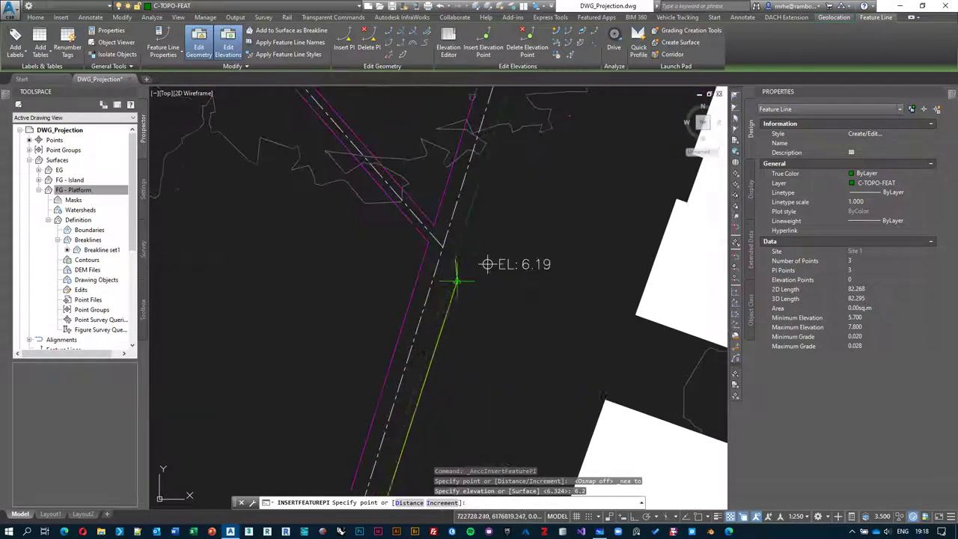
pyautogui.press('Return')
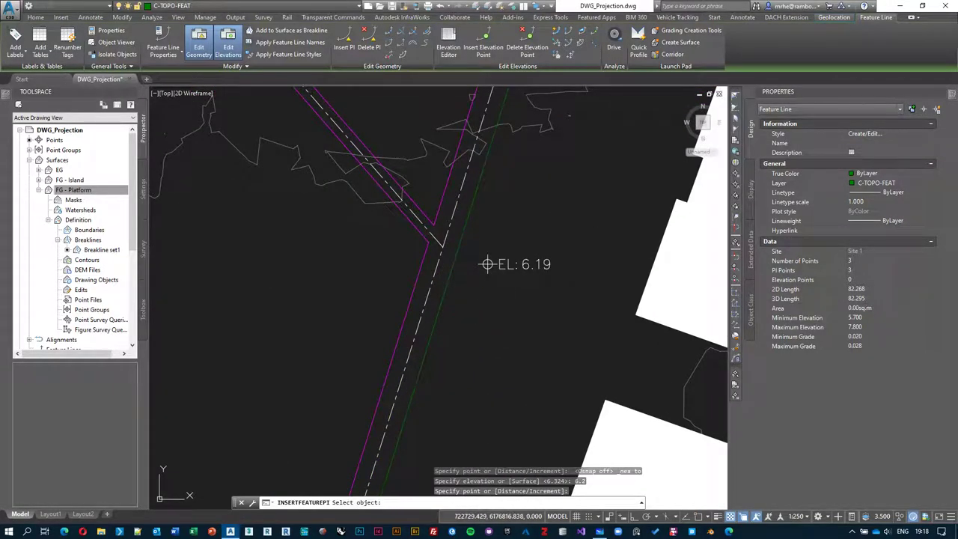
pyautogui.press('Escape')
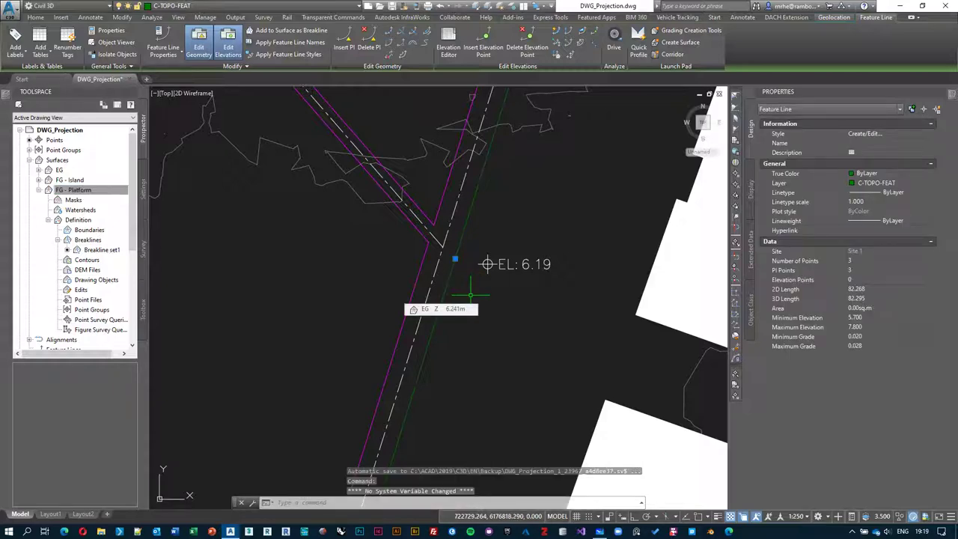
# Check the -2.04% and 2.77% grades in the Elevation Editor, then start Quick Elevation Edit.
pyautogui.scroll(-2, 532, 217)
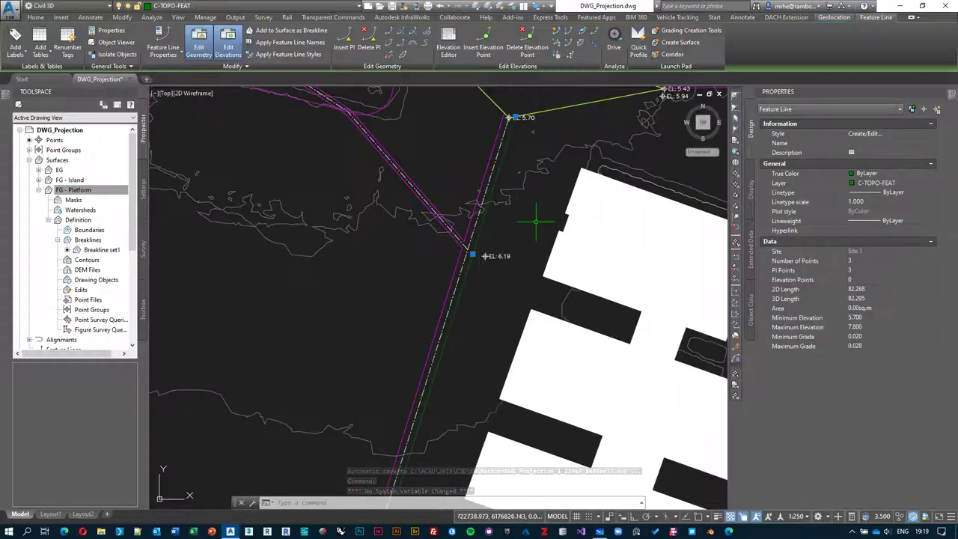
pyautogui.moveTo(515, 209)
pyautogui.mouseDown(button='middle')
pyautogui.moveTo(506, 177)
pyautogui.moveTo(494, 224)
pyautogui.mouseUp(button='middle')
pyautogui.click(450, 45)
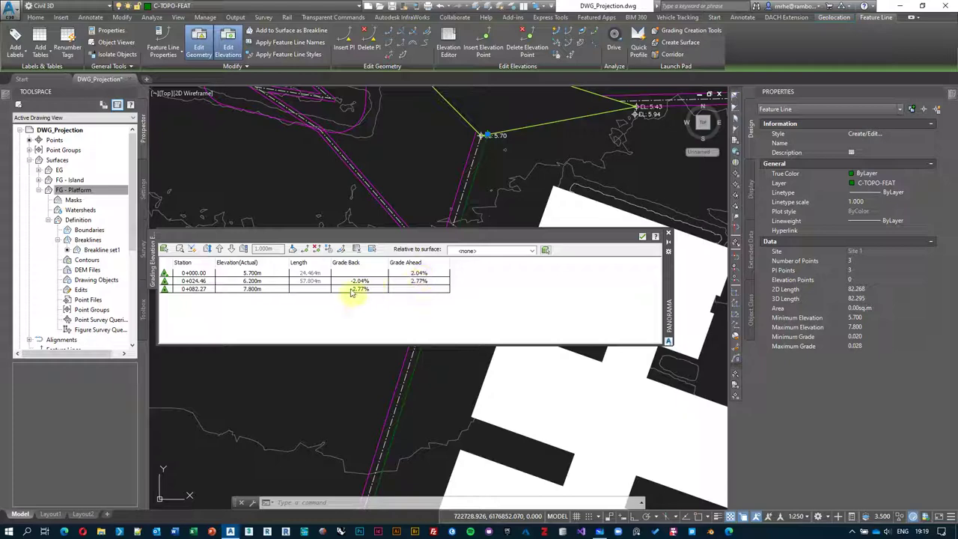
pyautogui.click(642, 236)
pyautogui.moveTo(518, 187); pyautogui.dragTo(499, 217, button='middle')
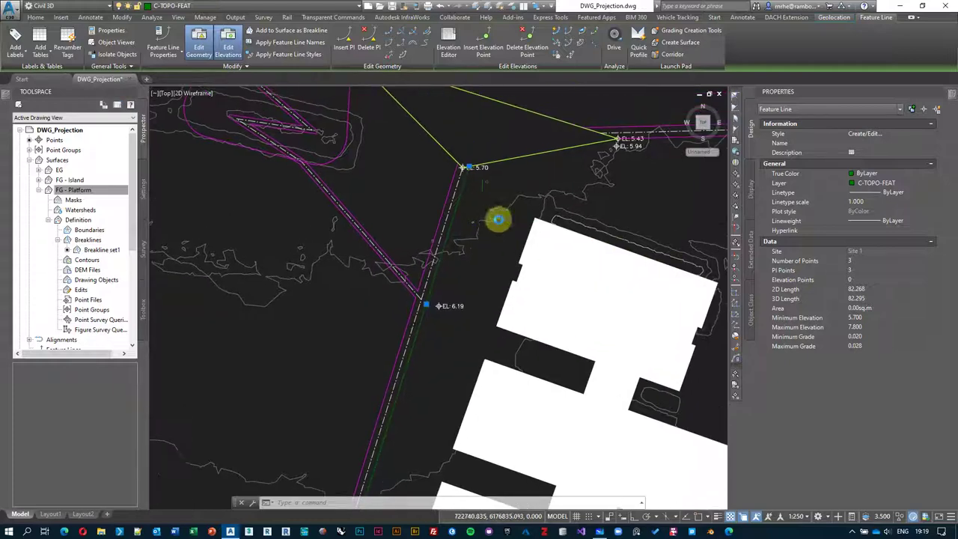
pyautogui.click(558, 38)
pyautogui.scroll(2, 485, 197)
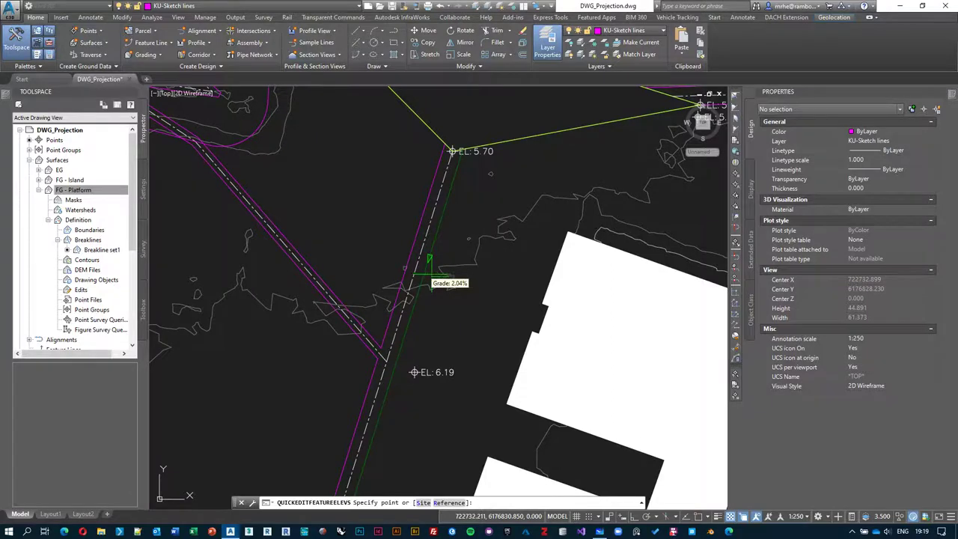
pyautogui.scroll(-4, 423, 307)
pyautogui.moveTo(415, 341); pyautogui.dragTo(449, 263, button='middle')
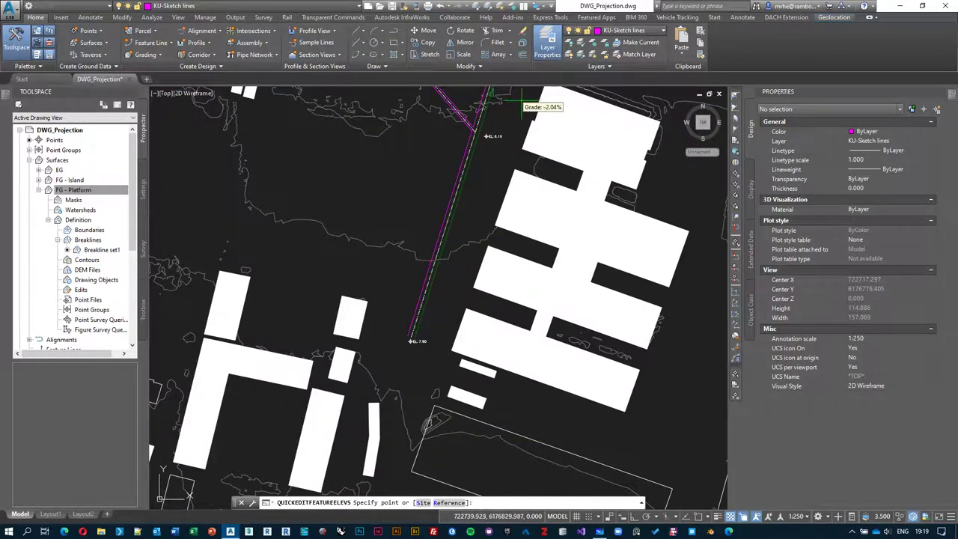
pyautogui.moveTo(500, 96); pyautogui.dragTo(471, 218, button='middle')
pyautogui.scroll(5, 443, 215)
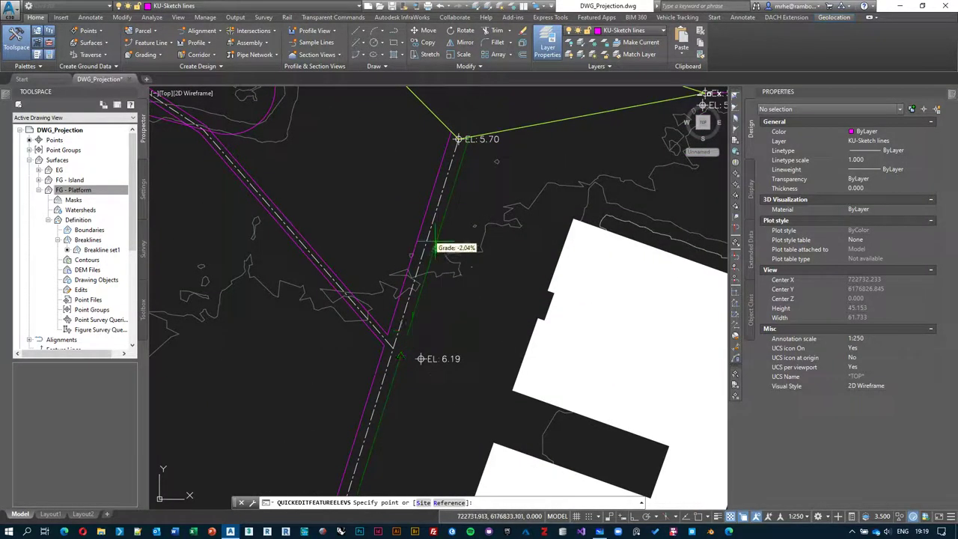
pyautogui.moveTo(434, 267); pyautogui.dragTo(502, 139, button='middle')
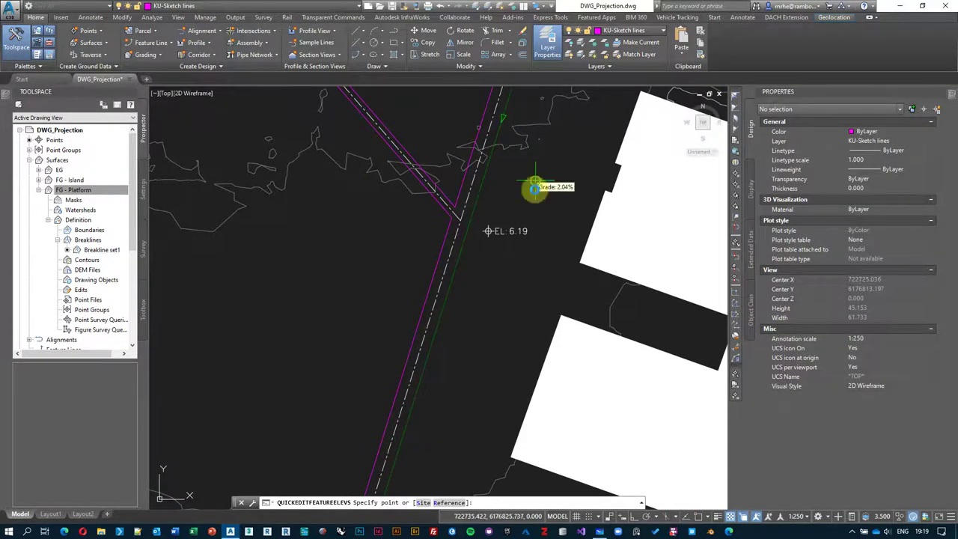
pyautogui.moveTo(531, 184); pyautogui.dragTo(498, 285, button='middle')
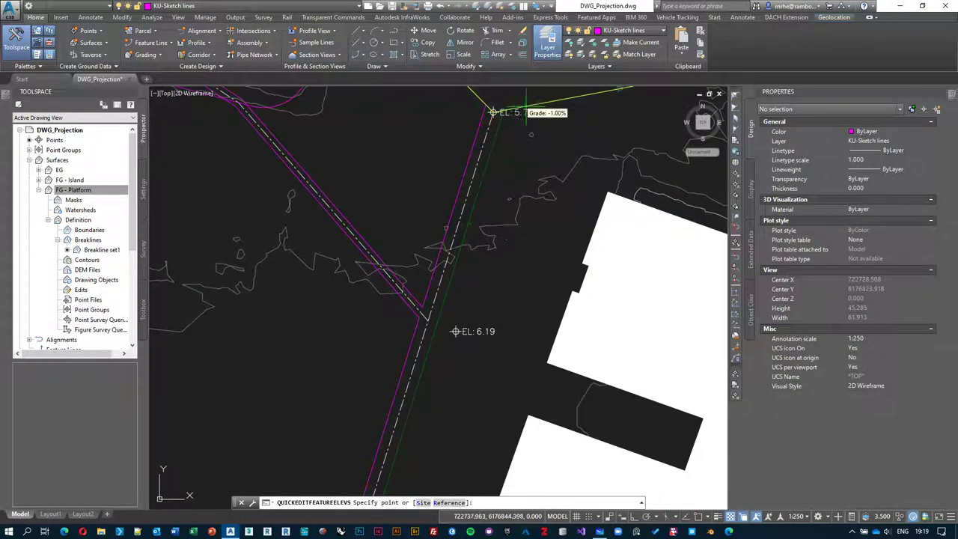
pyautogui.moveTo(491, 112); pyautogui.dragTo(487, 140, button='middle')
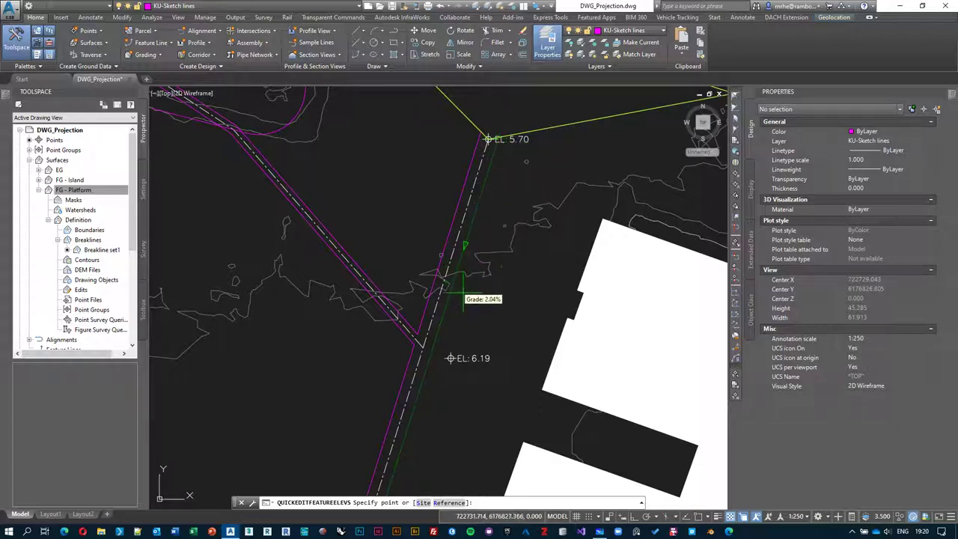
# Give the upper feature line segment a 2% grade.
pyautogui.click(463, 304)
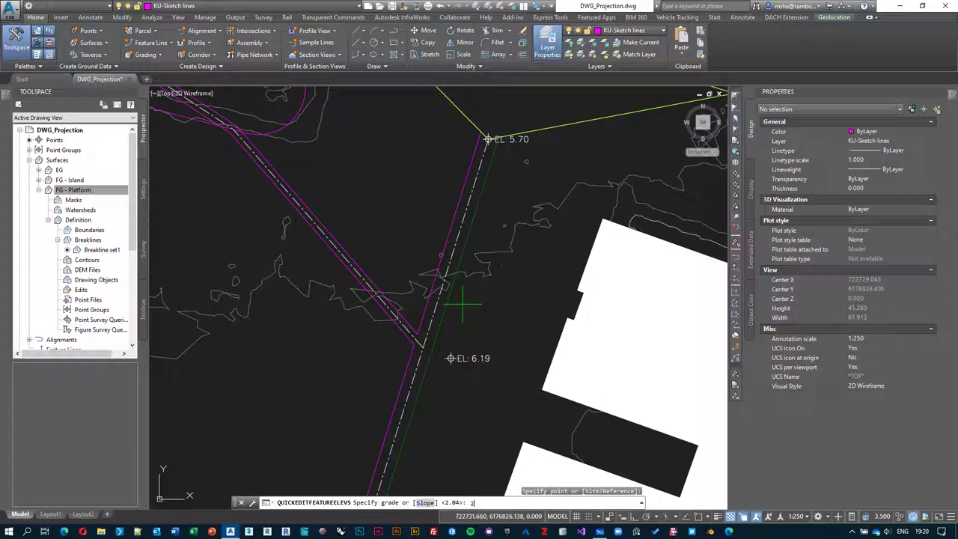
pyautogui.write('2')
pyautogui.press('Return')
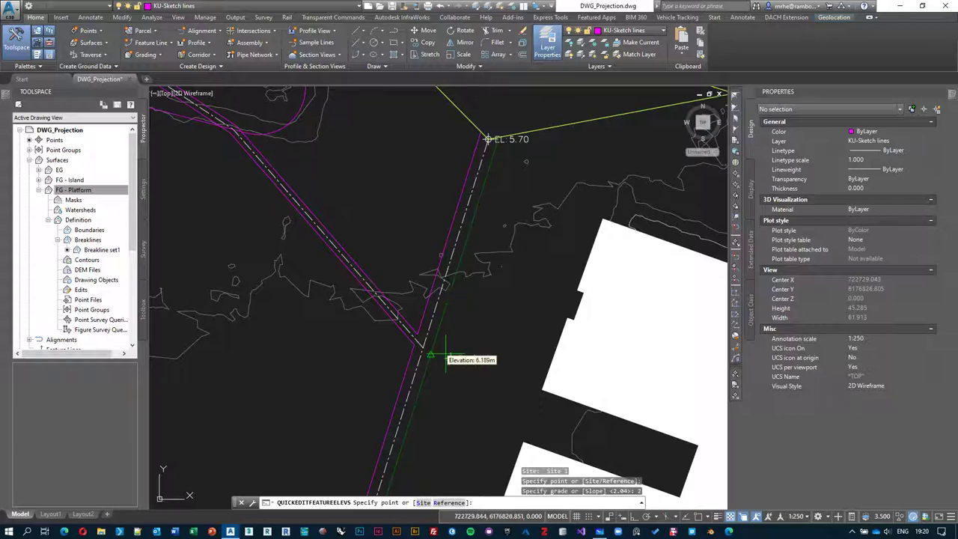
pyautogui.scroll(4, 430, 357)
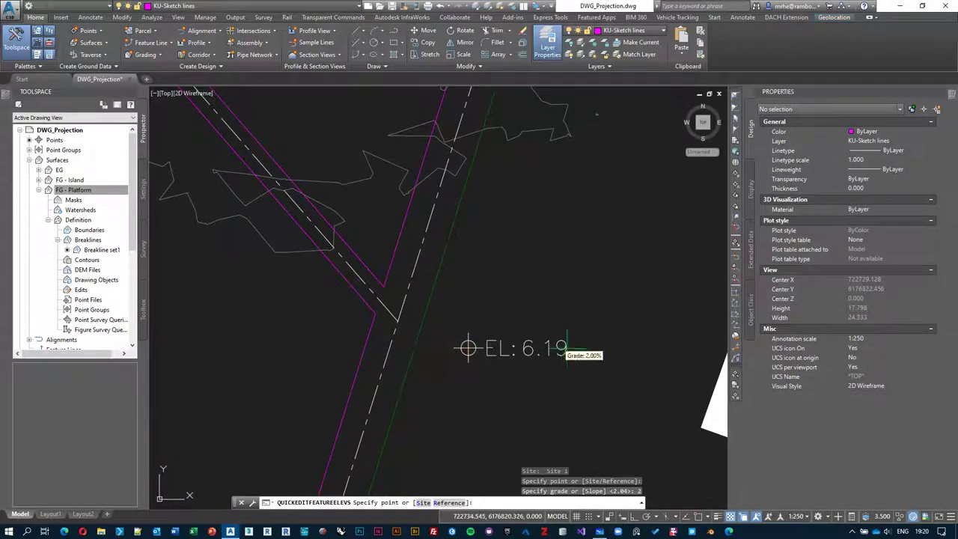
pyautogui.scroll(-6, 406, 351)
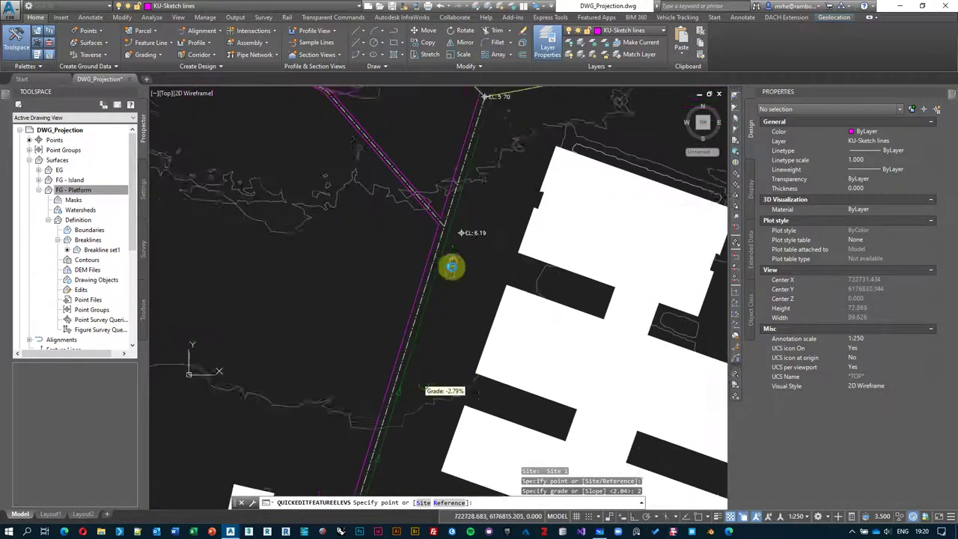
# Give the lower segment a 2.8% grade and end the elevation edit.
pyautogui.moveTo(452, 266); pyautogui.dragTo(463, 233, button='middle')
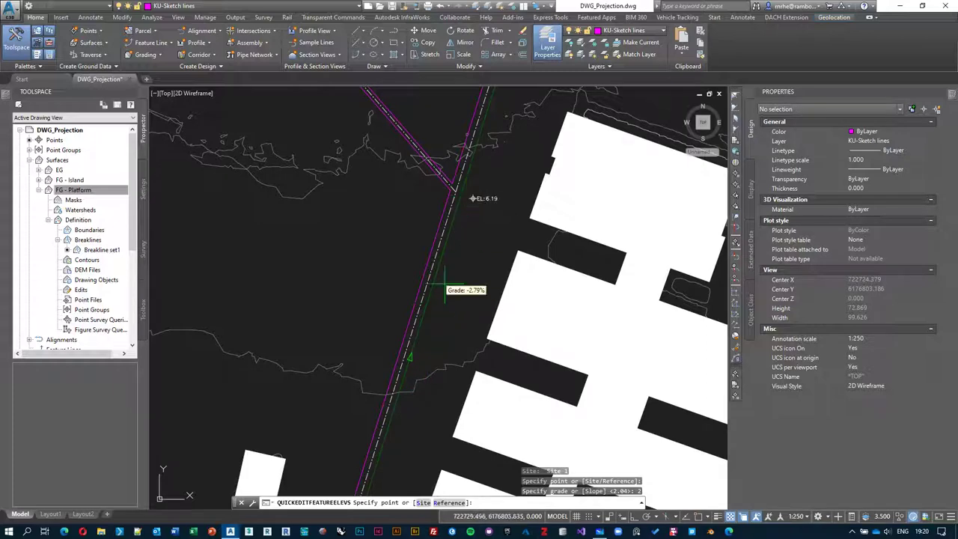
pyautogui.click(416, 432)
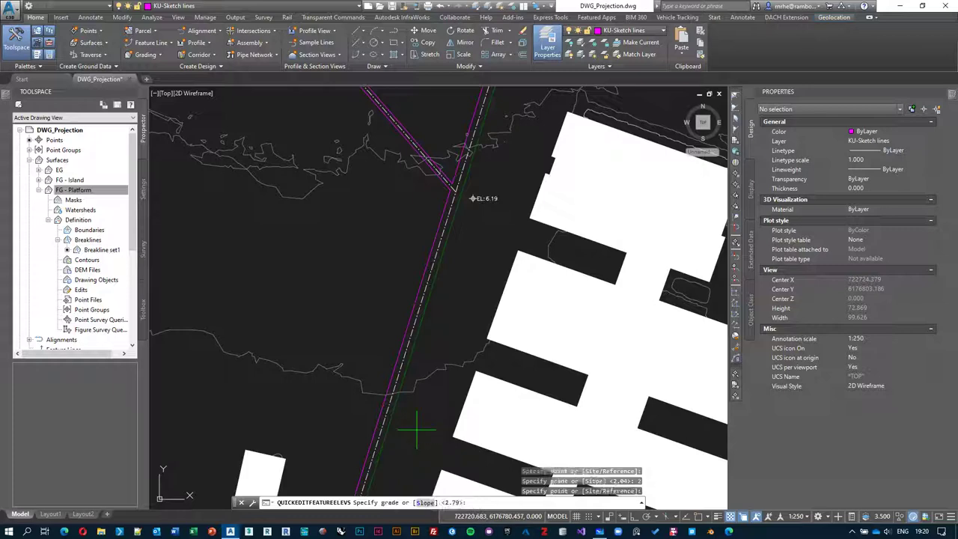
pyautogui.write('2.8')
pyautogui.press('Return')
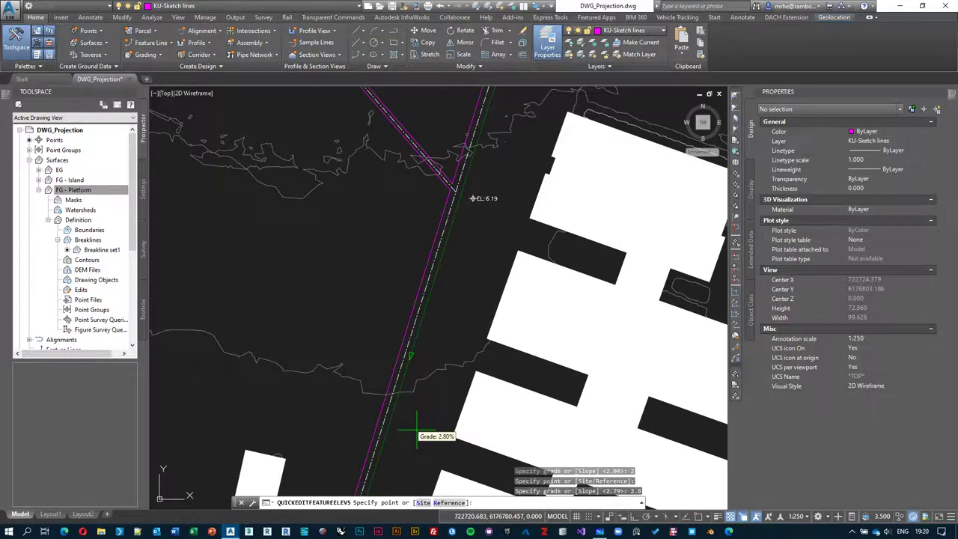
pyautogui.scroll(1, 488, 424)
pyautogui.scroll(1, 424, 302)
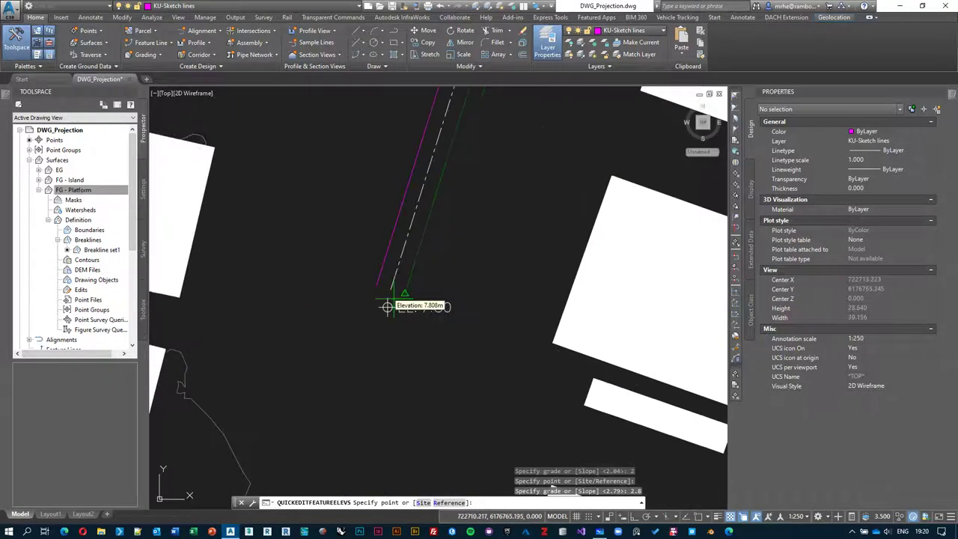
pyautogui.scroll(2, 394, 301)
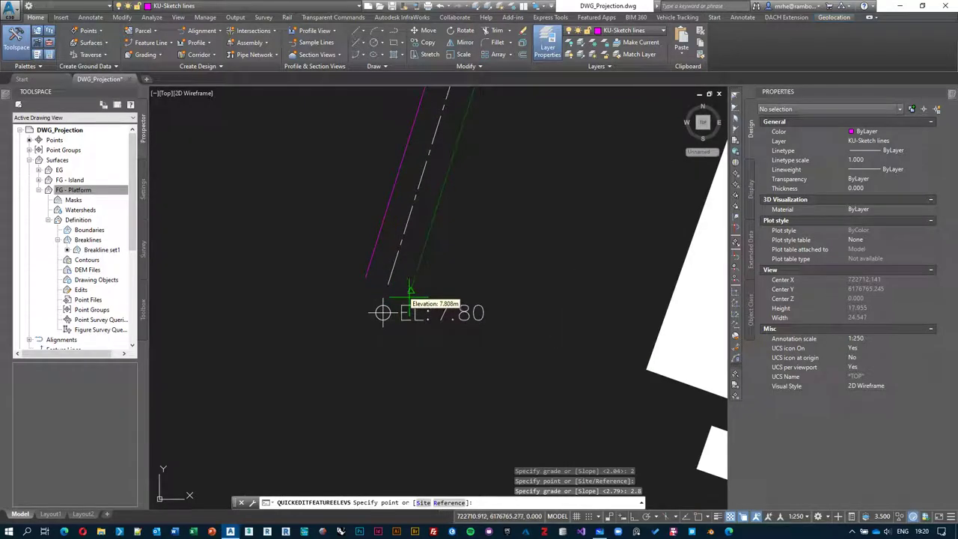
pyautogui.scroll(-4, 410, 292)
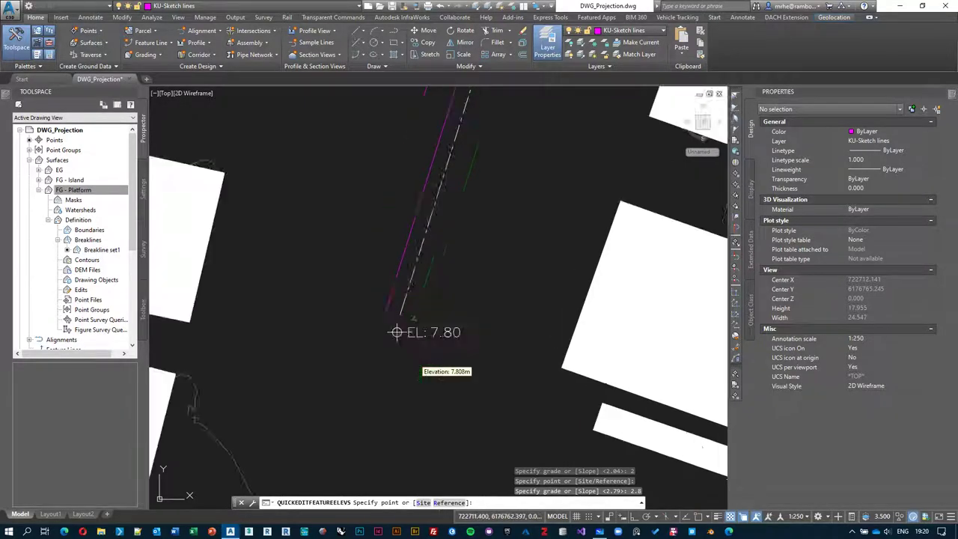
pyautogui.scroll(2, 491, 197)
pyautogui.press('Escape')
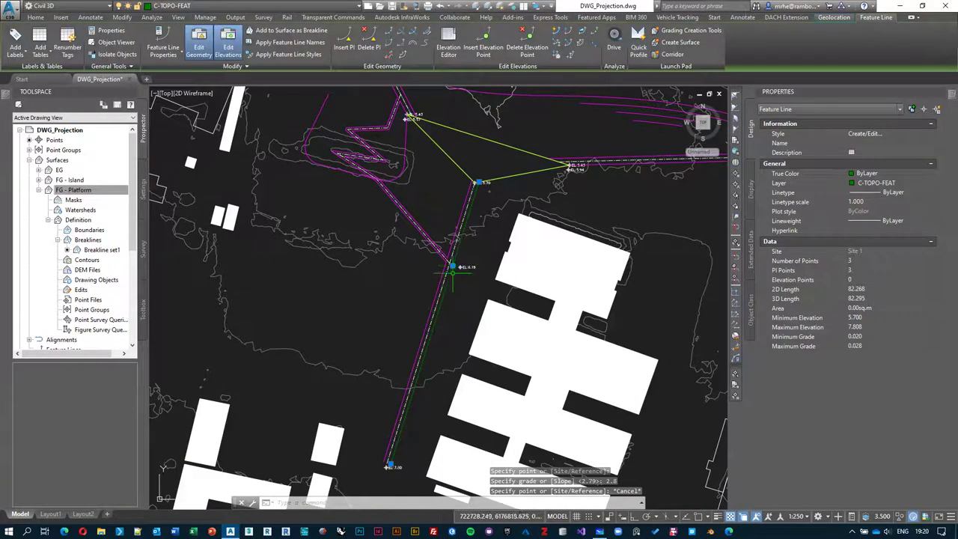
pyautogui.scroll(2, 479, 224)
pyautogui.scroll(-1, 487, 242)
pyautogui.press('Escape')
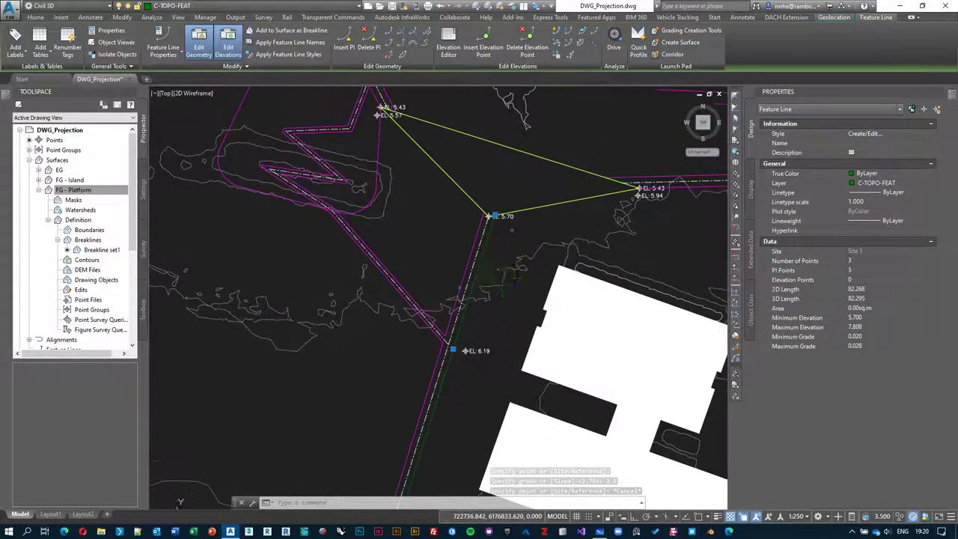
pyautogui.scroll(3, 508, 279)
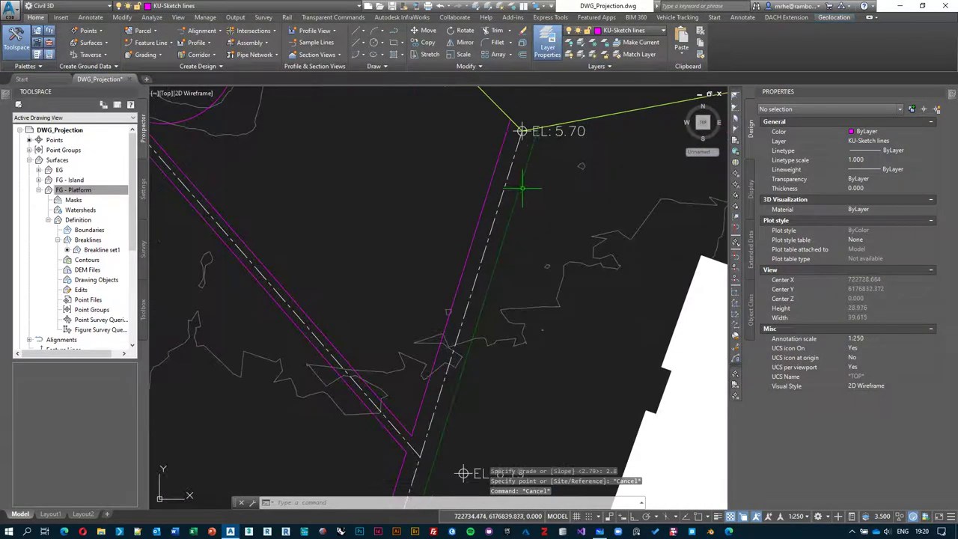
pyautogui.click(522, 188)
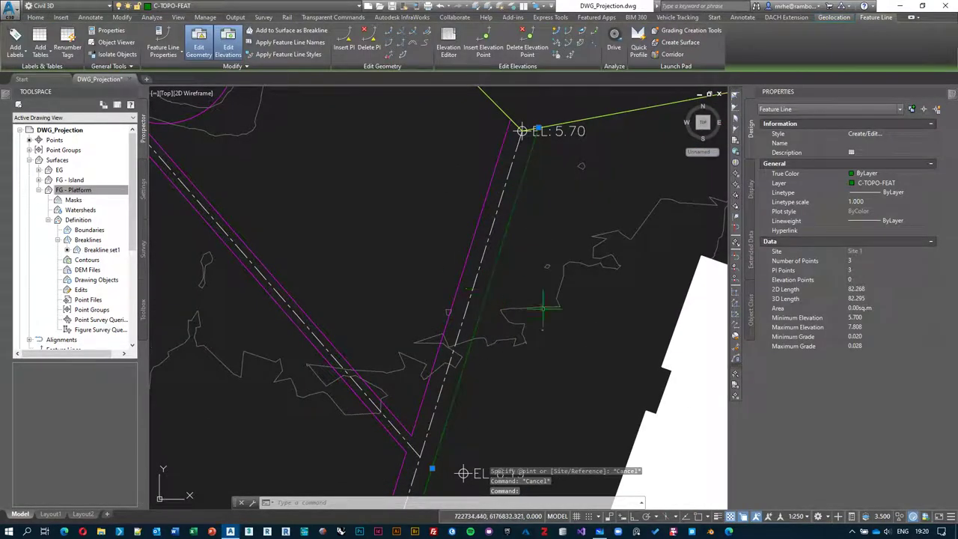
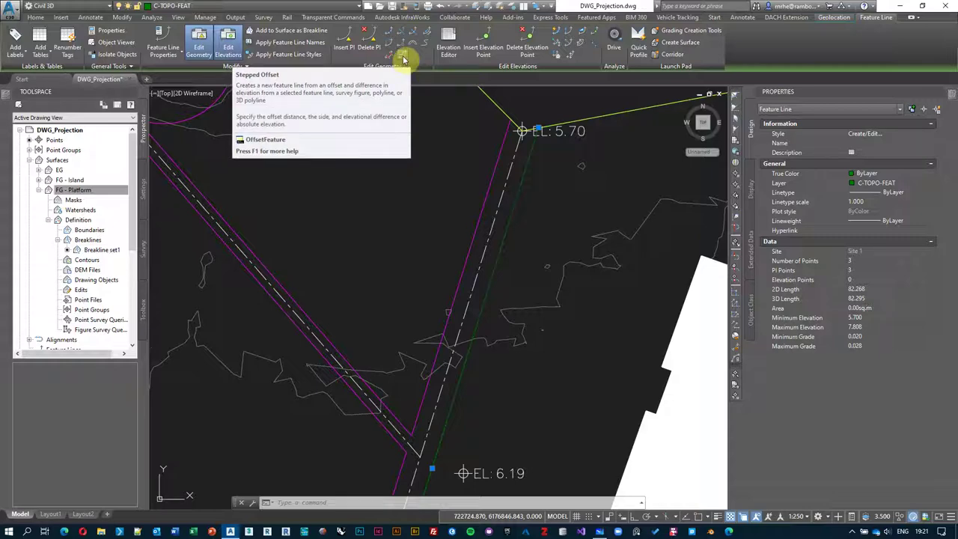
# Create a stepped offset feature line 2 m to one side, descending at a -2.5 grade.
pyautogui.click(404, 60)
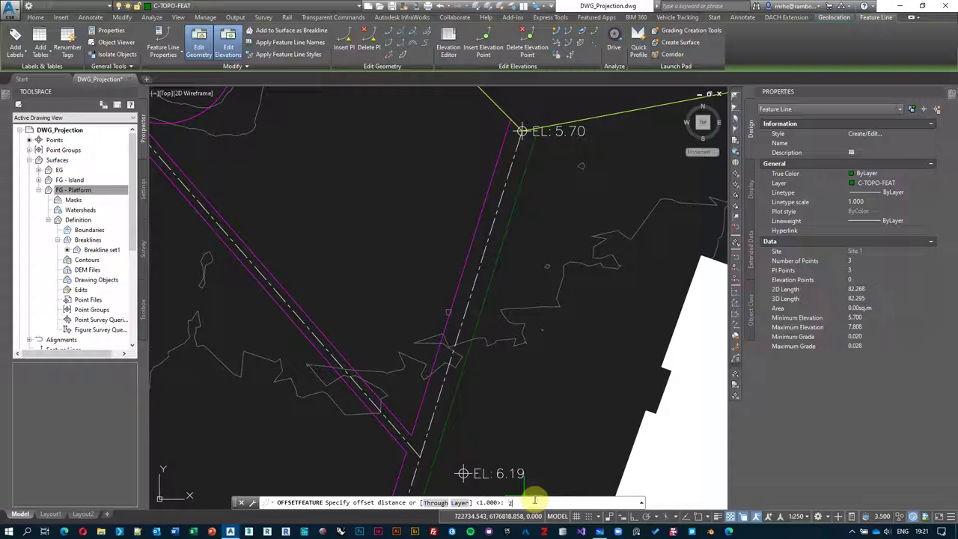
pyautogui.press('Return')
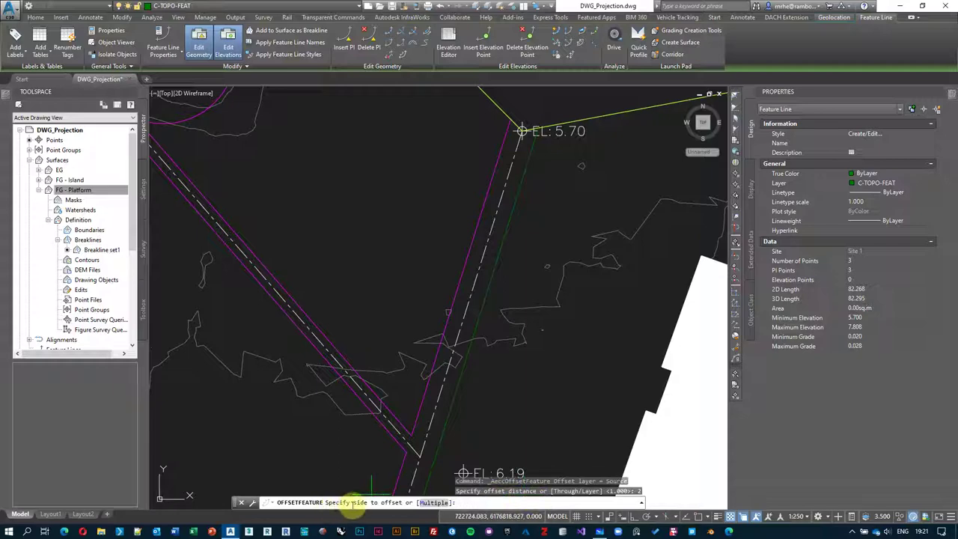
pyautogui.click(445, 227)
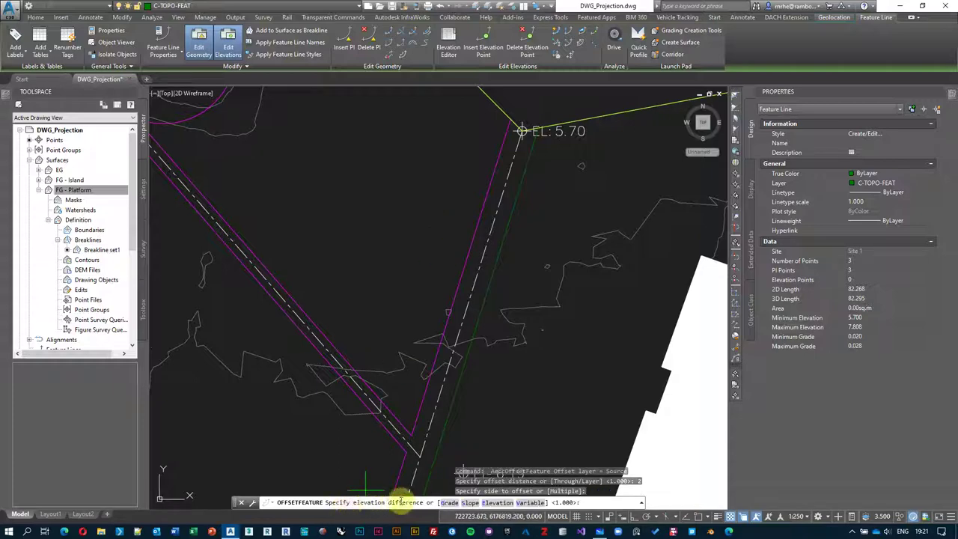
pyautogui.click(449, 503)
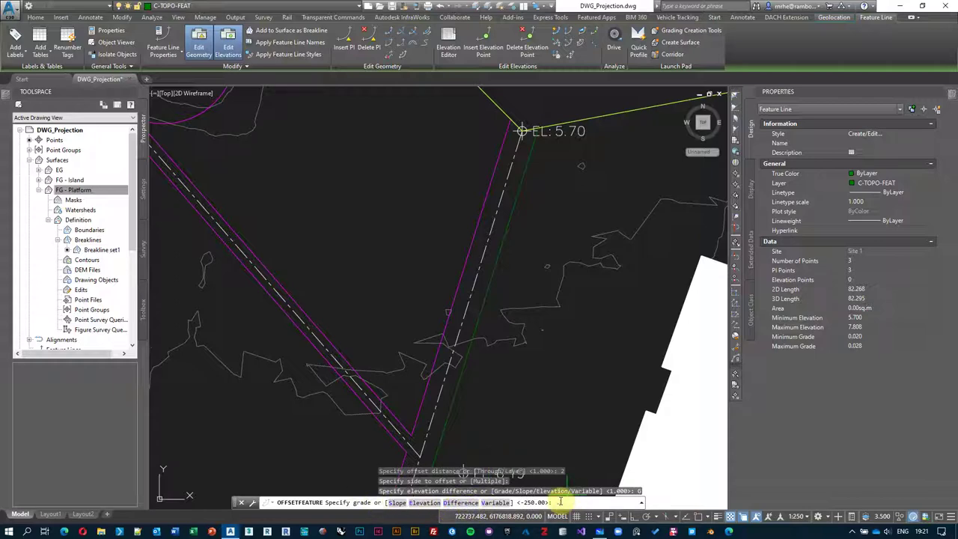
pyautogui.write('-')
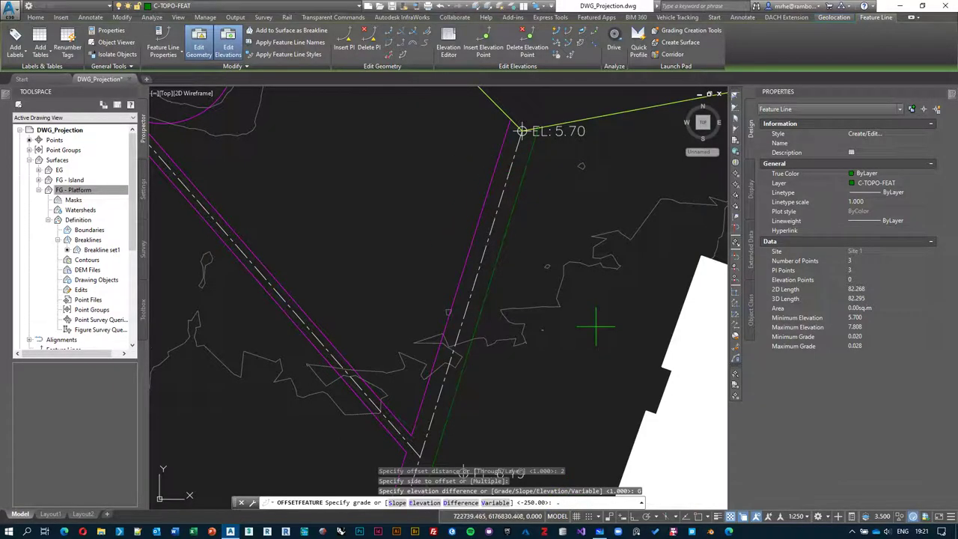
pyautogui.write('2.5')
pyautogui.press('Return')
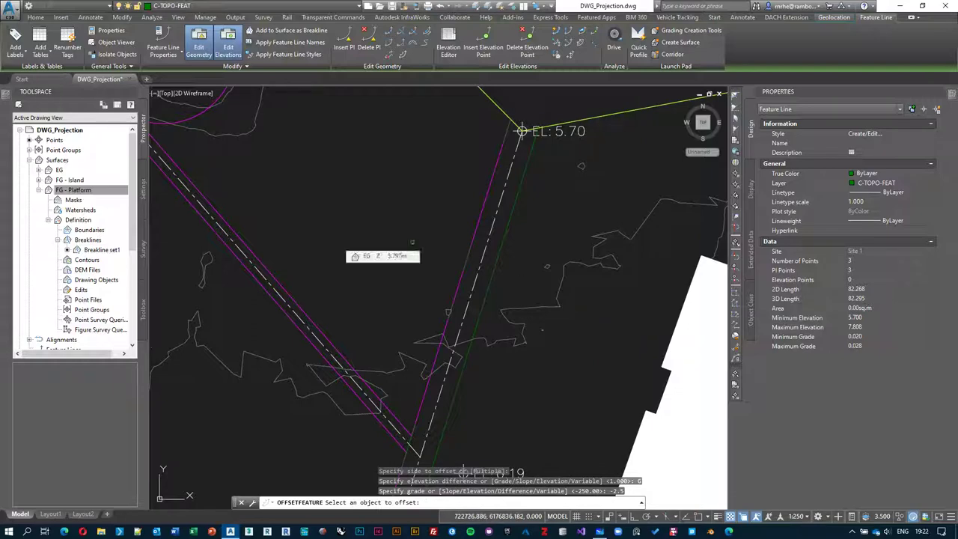
pyautogui.press('Return')
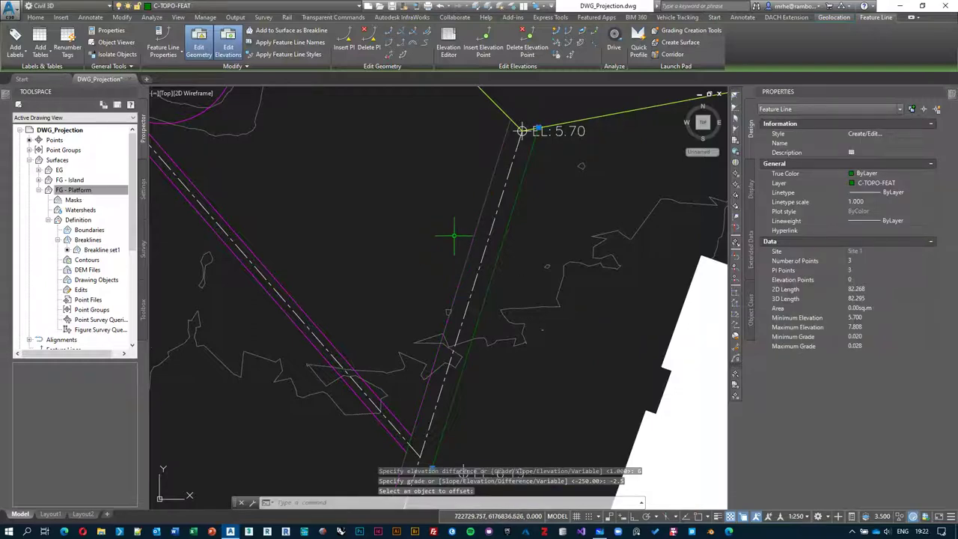
# Pick the sketch polyline from the overlapping lines via selection cycling and delete it.
pyautogui.scroll(-2, 453, 236)
pyautogui.moveTo(443, 250)
pyautogui.mouseDown(button='middle')
pyautogui.moveTo(475, 182)
pyautogui.moveTo(469, 215)
pyautogui.mouseUp(button='middle')
pyautogui.scroll(1, 474, 198)
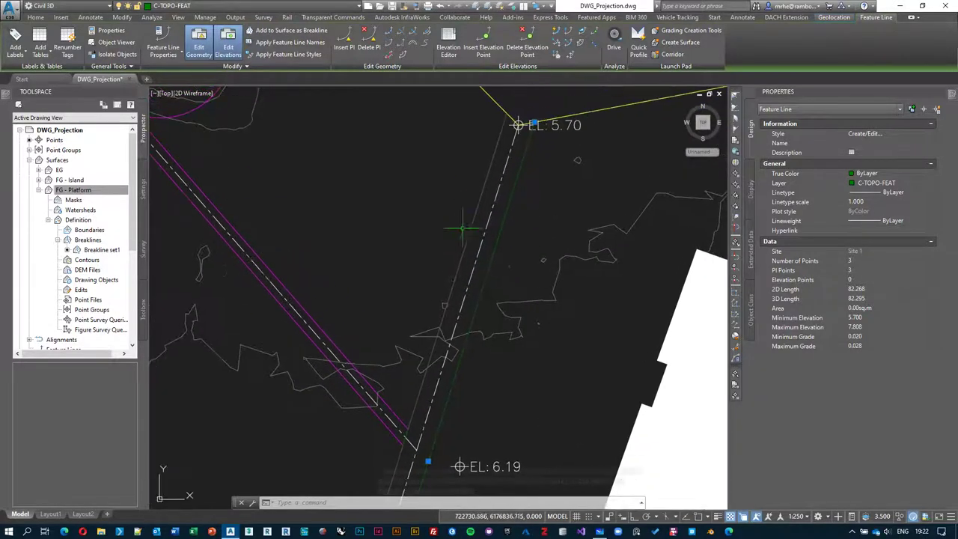
pyautogui.click(477, 210)
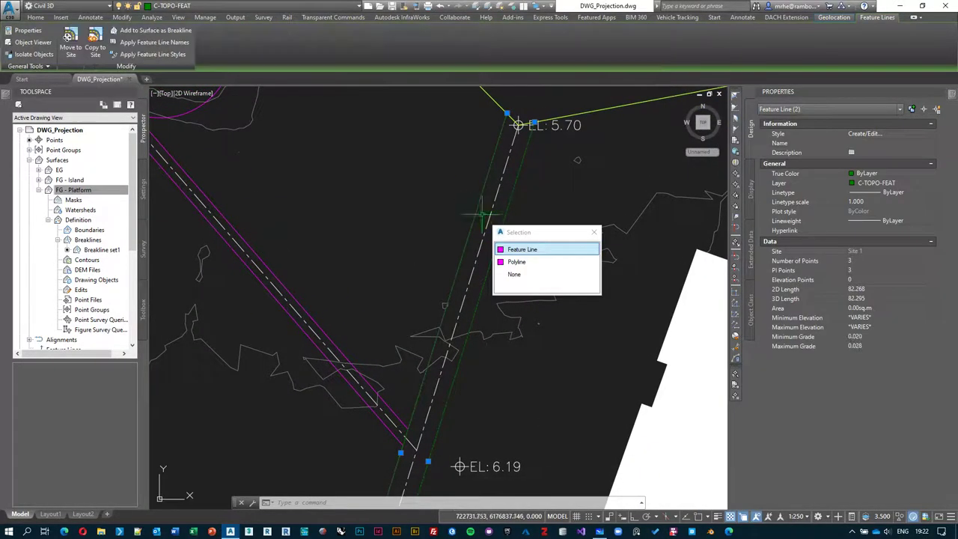
pyautogui.click(527, 262)
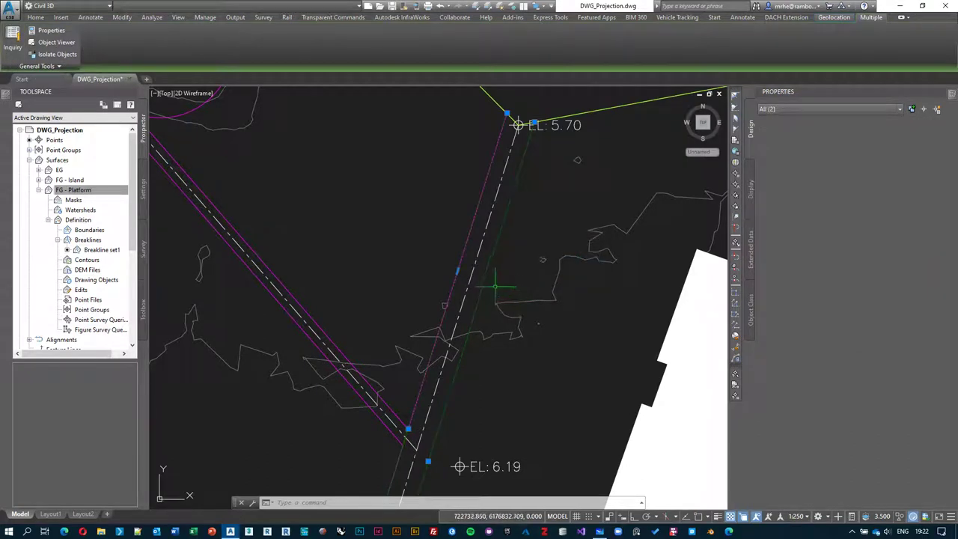
pyautogui.press('Escape')
pyautogui.moveTo(455, 188); pyautogui.dragTo(453, 203, button='middle')
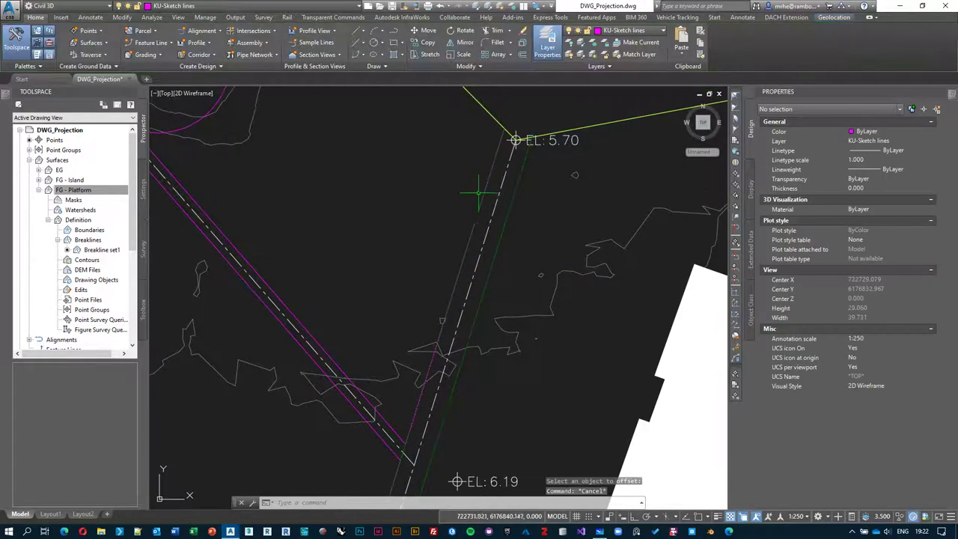
pyautogui.click(487, 187)
pyautogui.click(527, 239)
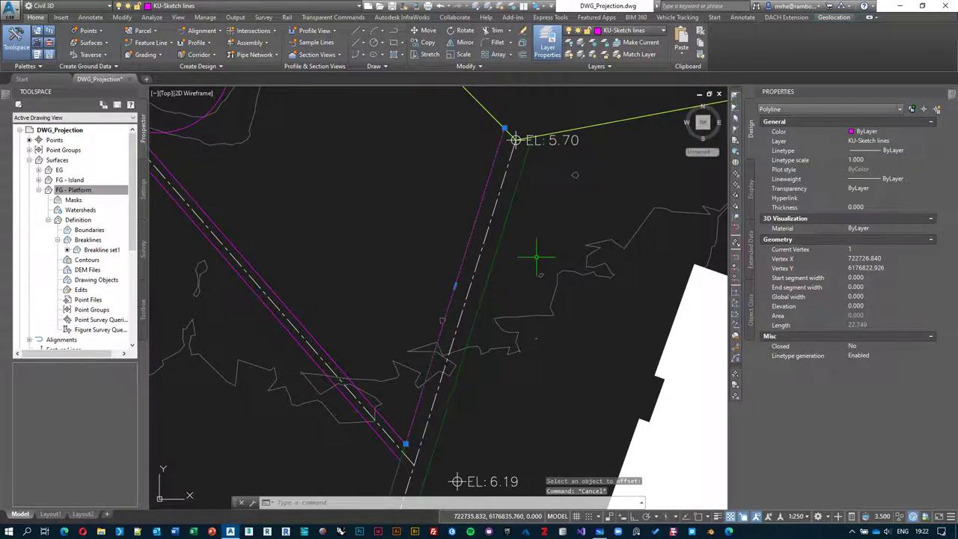
pyautogui.press('Delete')
# Select the remaining feature line and check its end vertices, including EL 5.70.
pyautogui.moveTo(461, 259); pyautogui.dragTo(489, 208, button='middle')
pyautogui.click(492, 208)
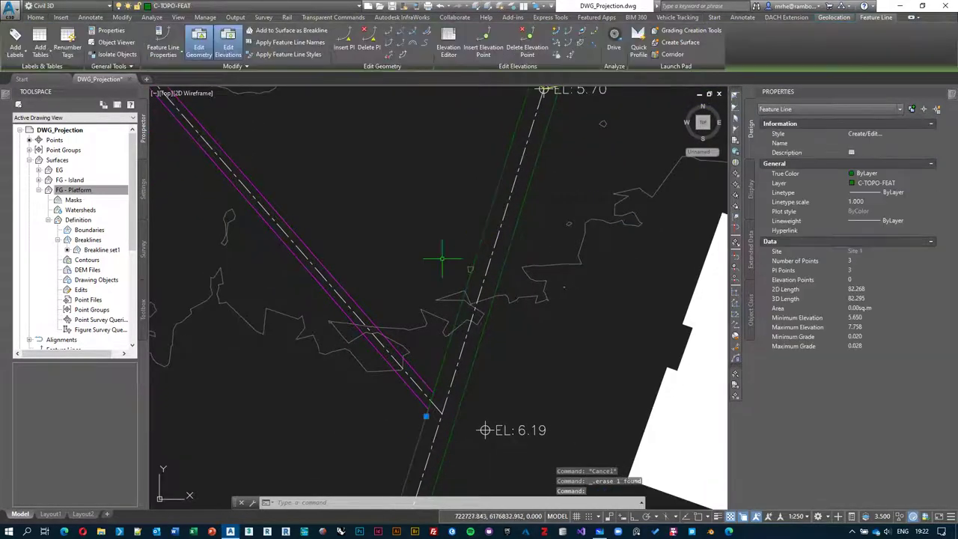
pyautogui.scroll(-6, 488, 220)
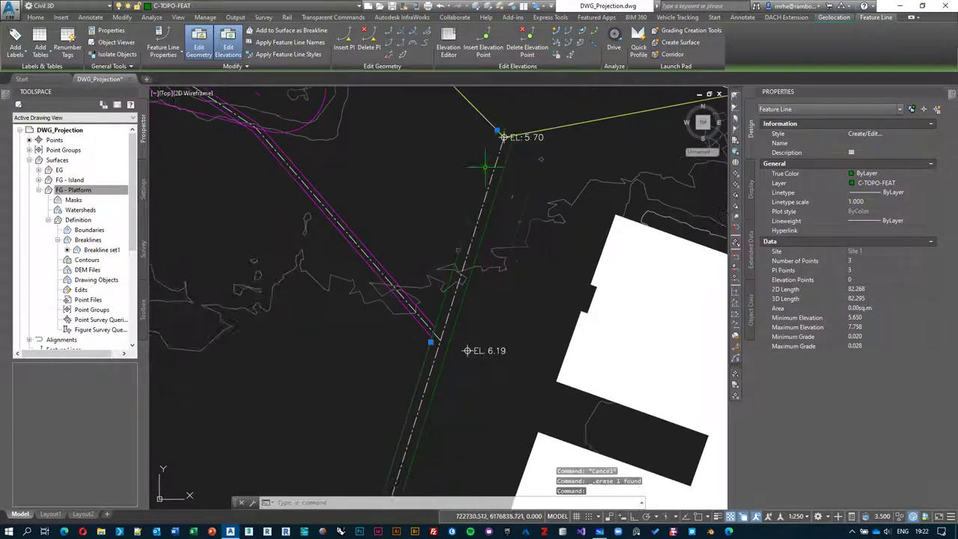
pyautogui.scroll(4, 389, 382)
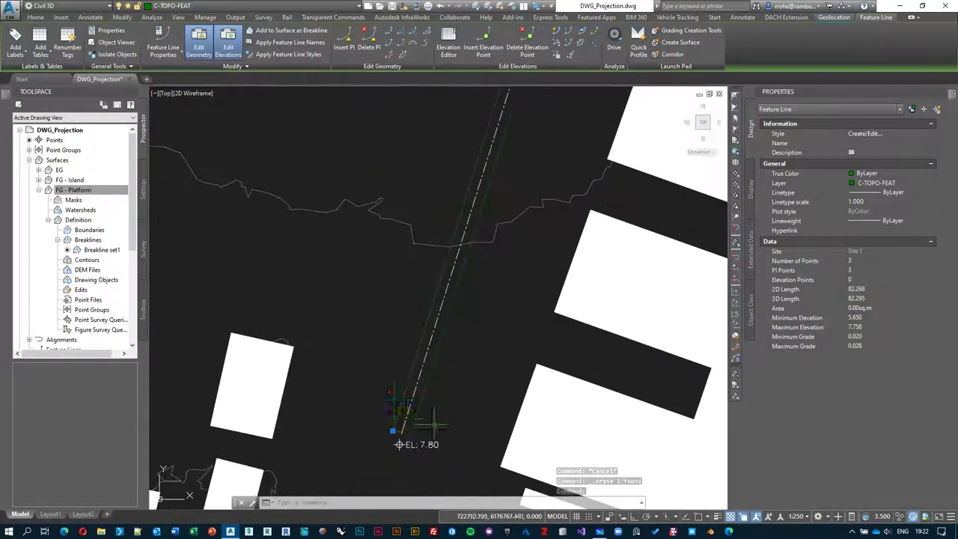
pyautogui.moveTo(422, 389)
pyautogui.mouseDown(button='middle')
pyautogui.moveTo(438, 357)
pyautogui.moveTo(430, 390)
pyautogui.mouseUp(button='middle')
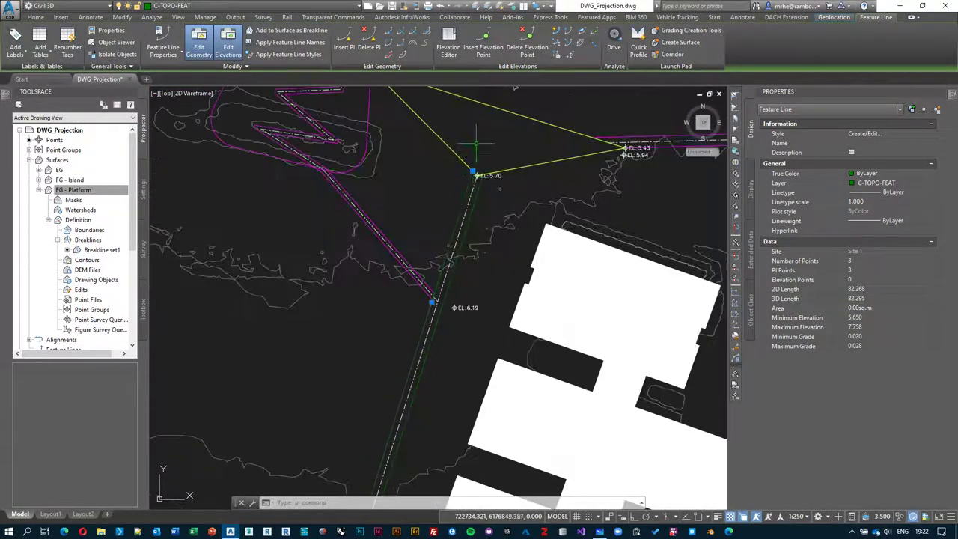
pyautogui.scroll(3, 474, 146)
pyautogui.moveTo(466, 168); pyautogui.dragTo(483, 197, button='middle')
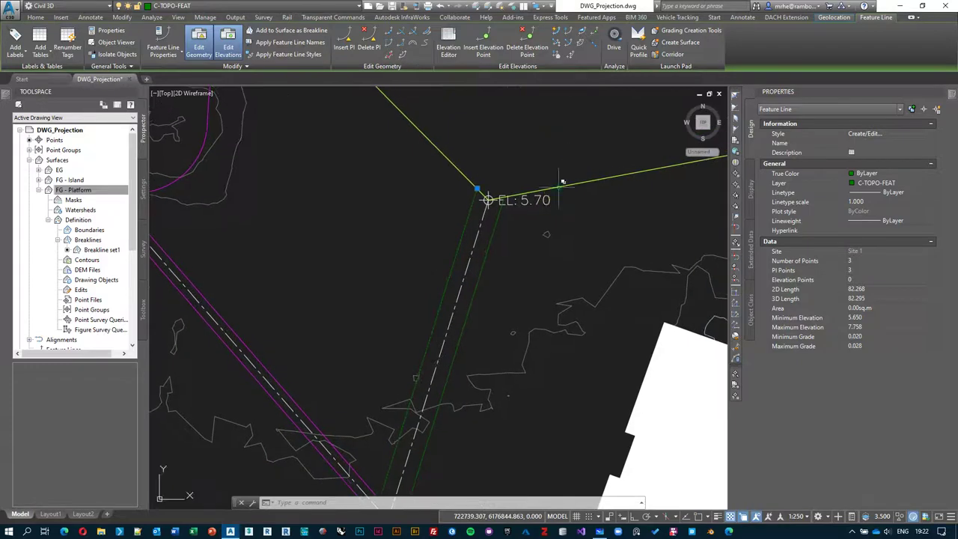
pyautogui.click(556, 32)
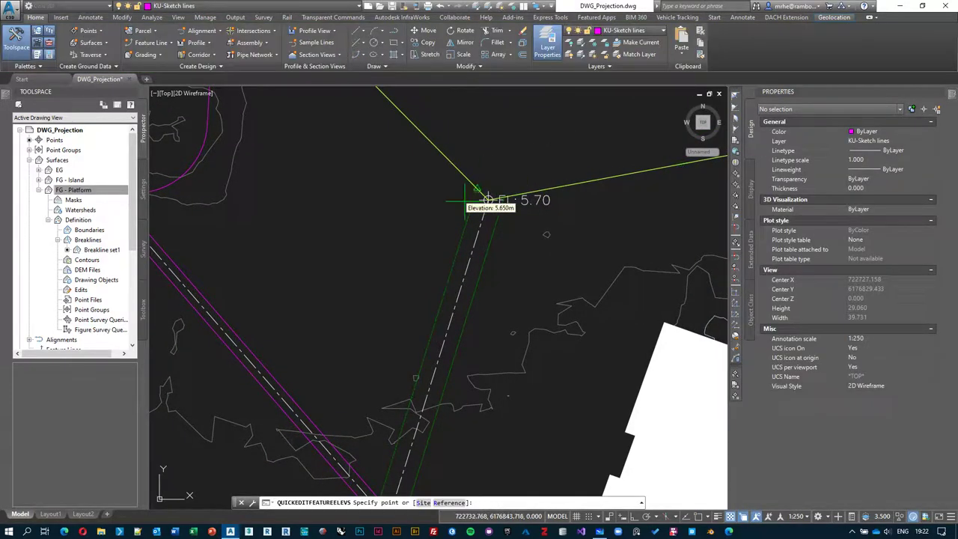
pyautogui.scroll(4, 476, 191)
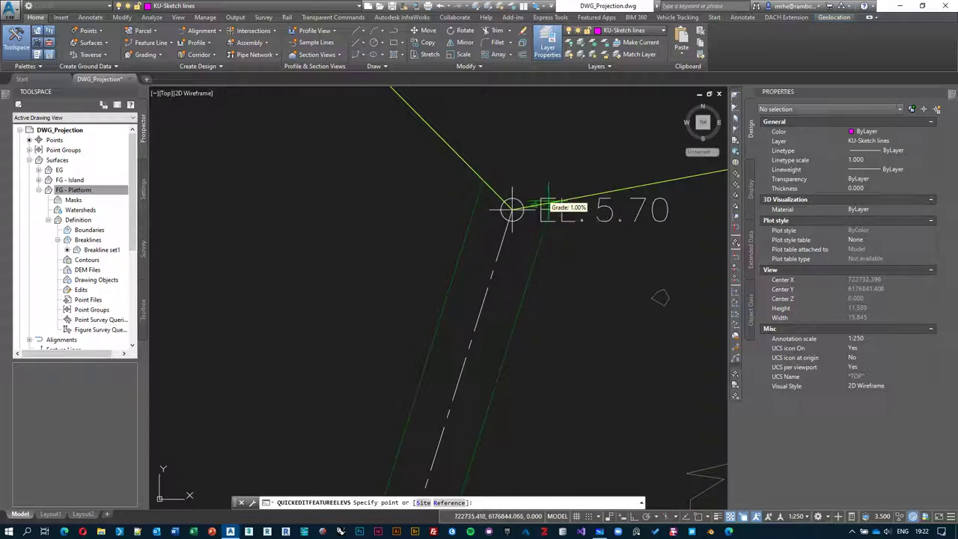
pyautogui.scroll(5, 555, 201)
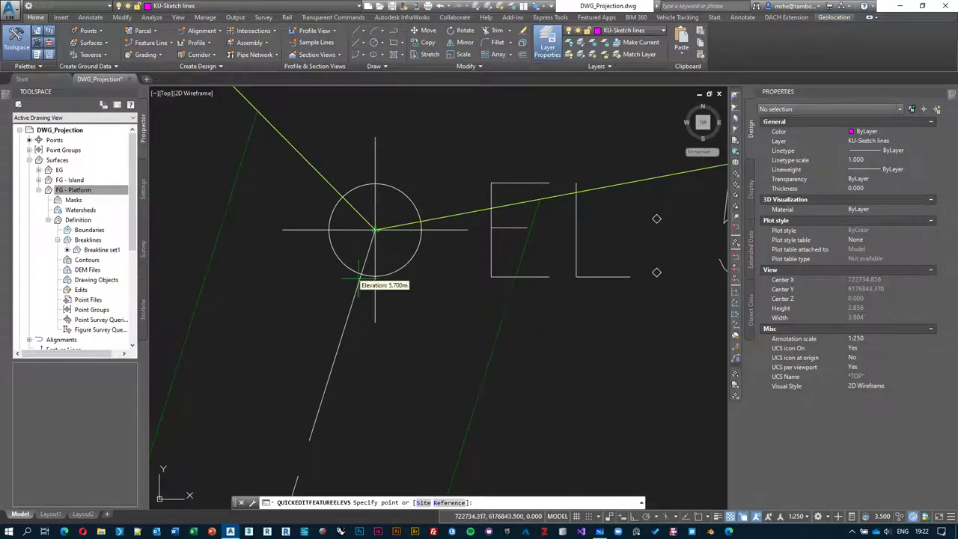
pyautogui.scroll(-12, 494, 314)
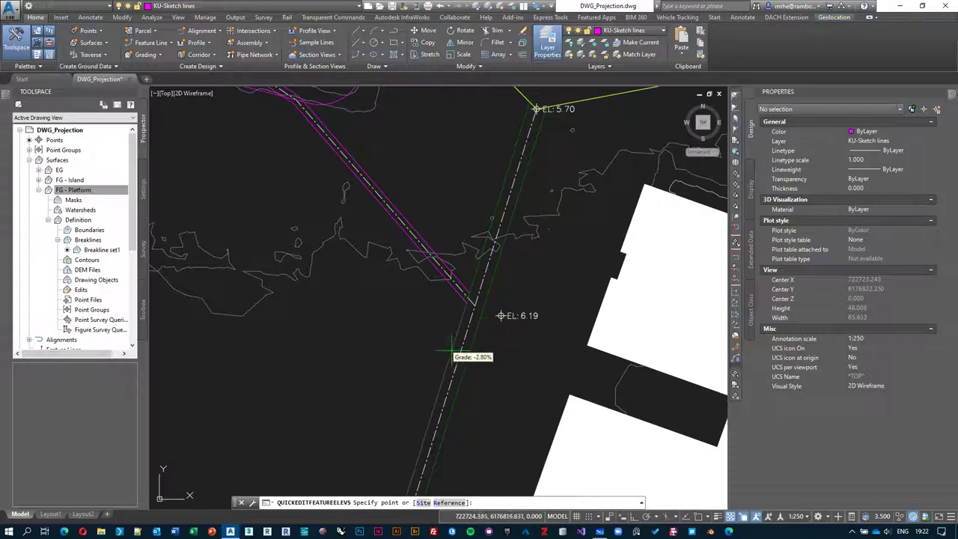
pyautogui.moveTo(450, 350); pyautogui.dragTo(485, 236, button='middle')
pyautogui.moveTo(449, 404); pyautogui.dragTo(502, 172, button='middle')
pyautogui.scroll(2, 459, 370)
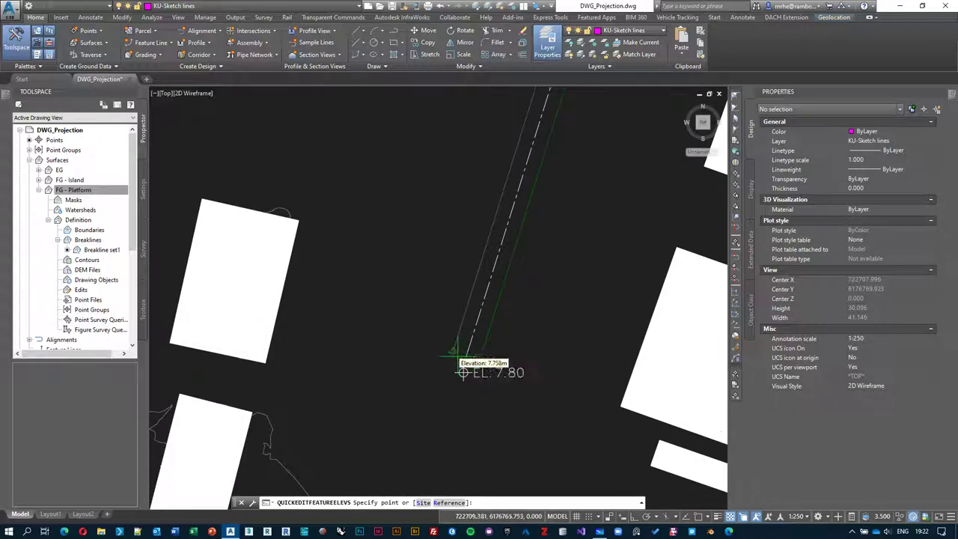
pyautogui.moveTo(547, 161); pyautogui.dragTo(449, 357, button='middle')
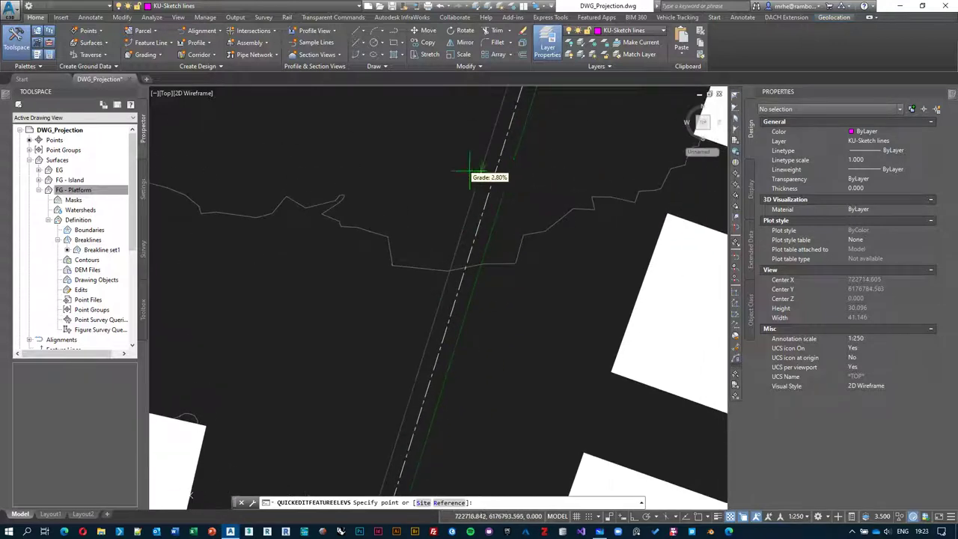
pyautogui.moveTo(553, 154)
pyautogui.mouseDown(button='middle')
pyautogui.moveTo(436, 416)
pyautogui.moveTo(454, 304)
pyautogui.mouseUp(button='middle')
pyautogui.press('Escape')
pyautogui.click(464, 278)
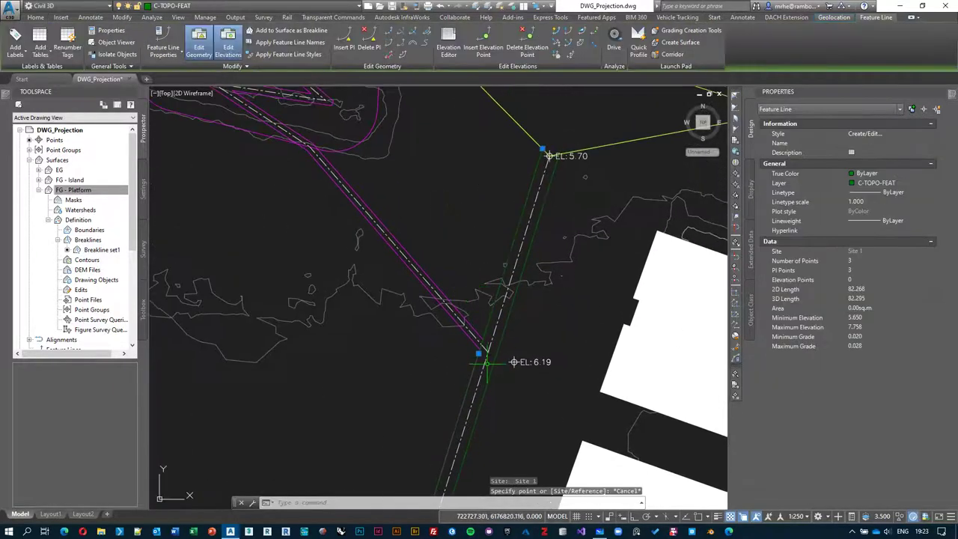
pyautogui.scroll(2, 453, 263)
pyautogui.press('Escape')
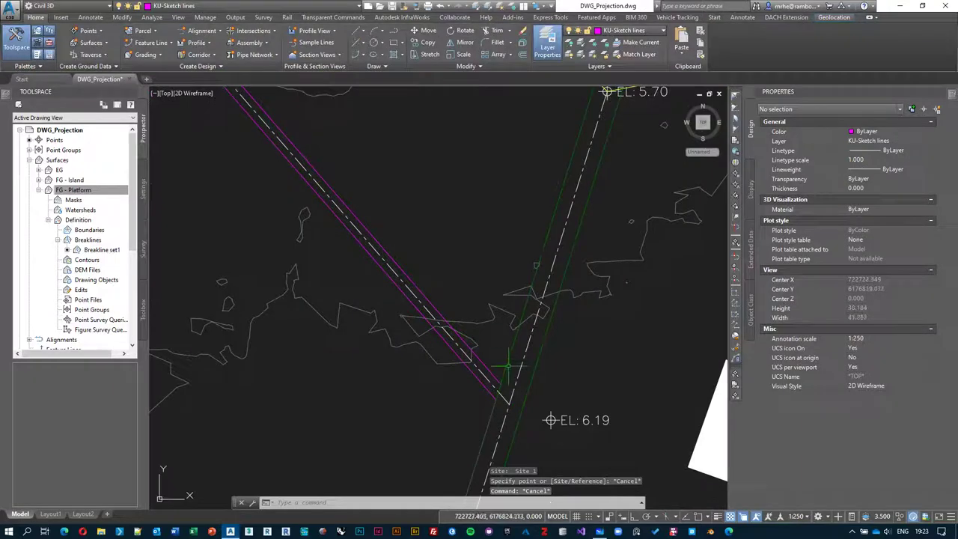
# Zoom in and select the feature line near the offset's end.
pyautogui.scroll(3, 493, 412)
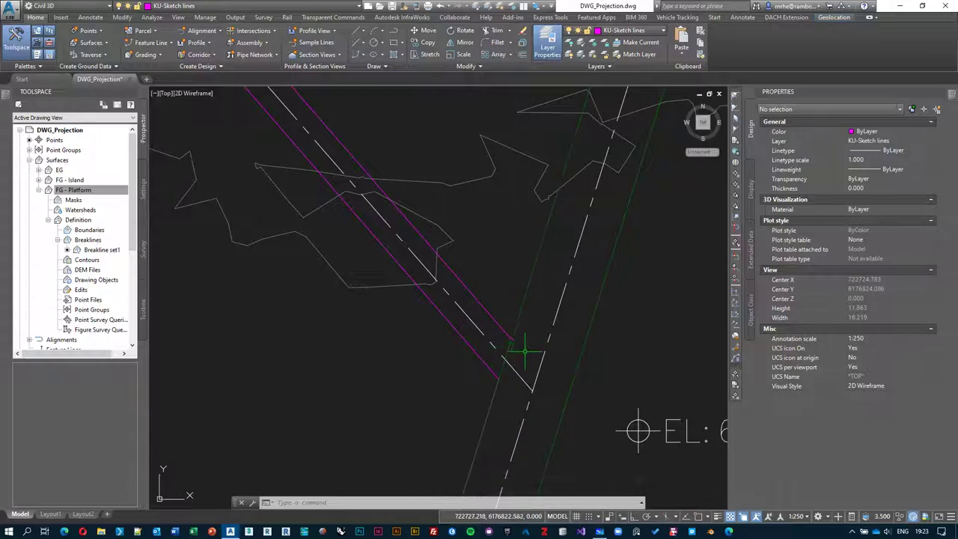
pyautogui.click(528, 307)
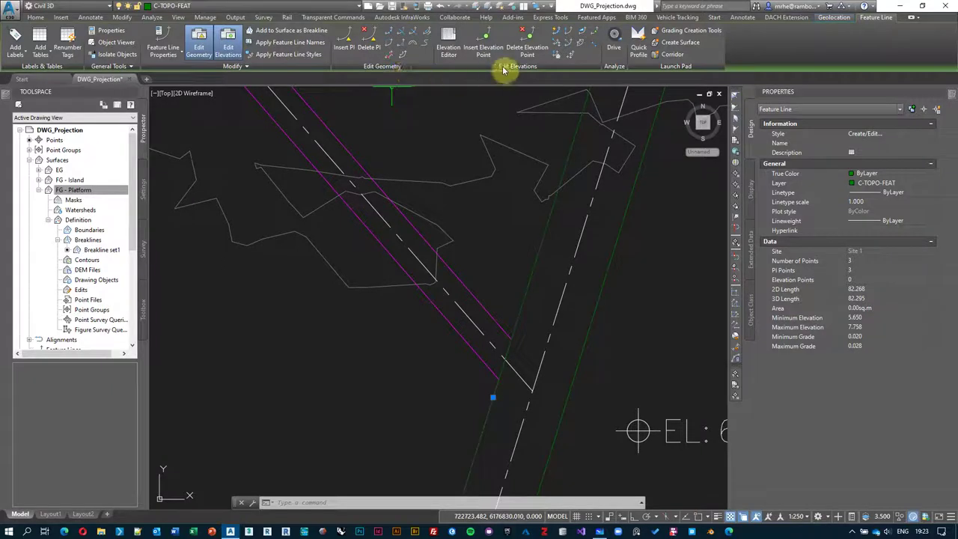
# Break the green feature line at two points near the path edge, with object snap on.
pyautogui.click(388, 35)
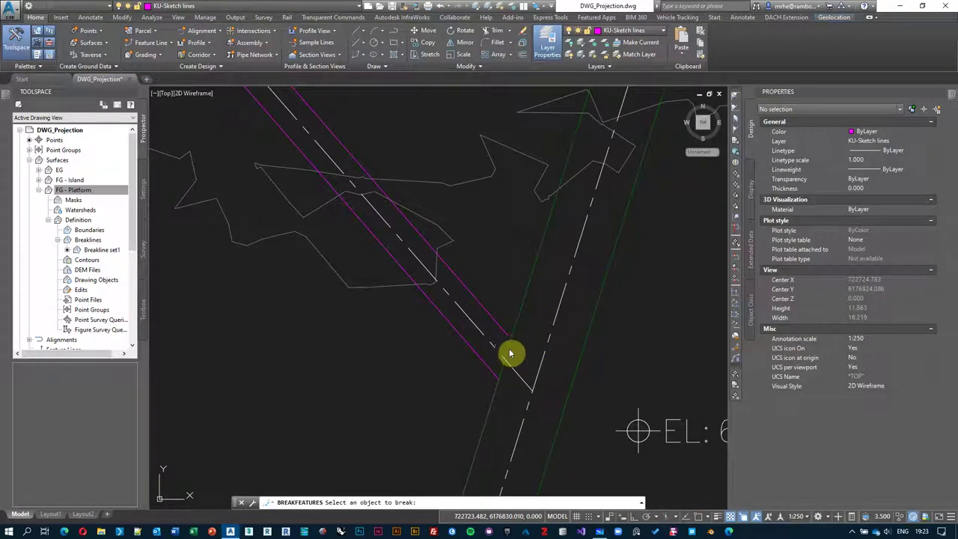
pyautogui.scroll(4, 509, 353)
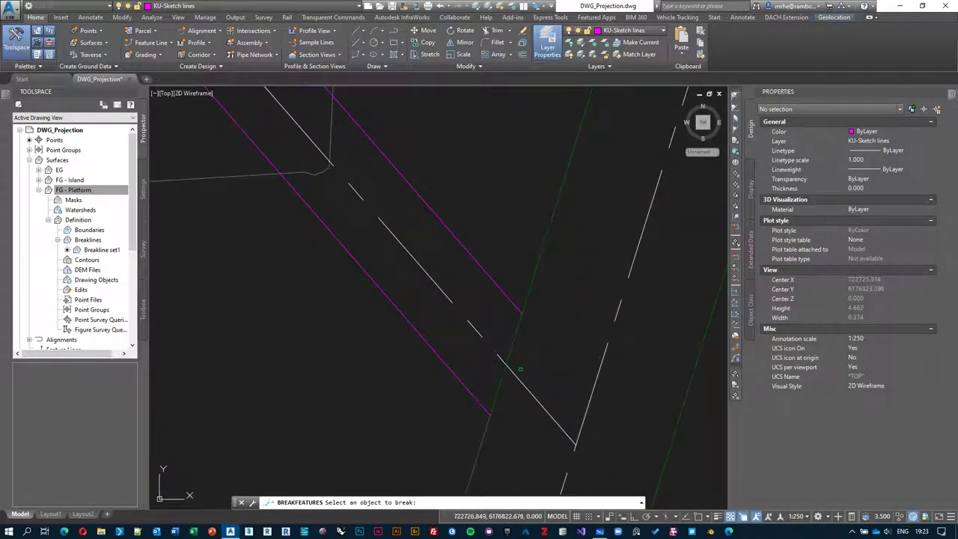
pyautogui.click(518, 327)
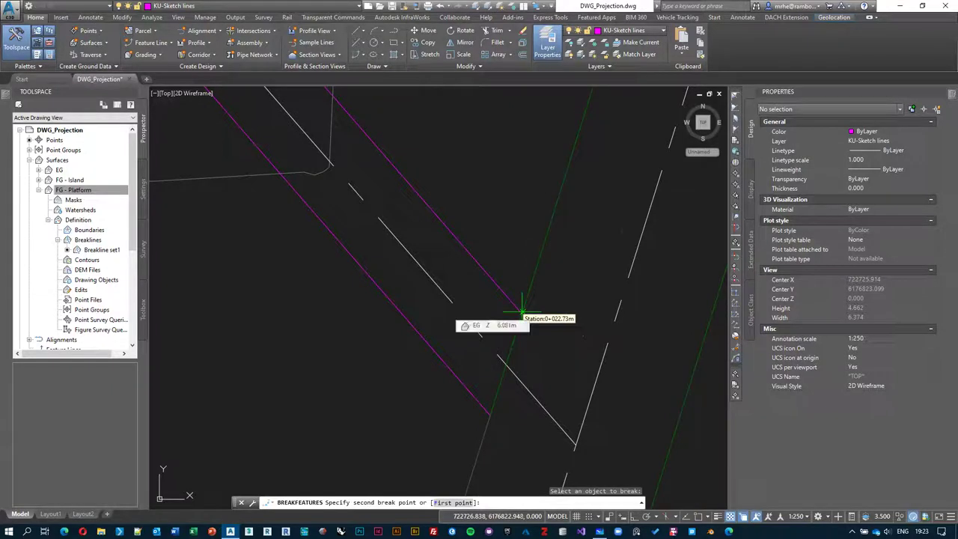
pyautogui.click(699, 516)
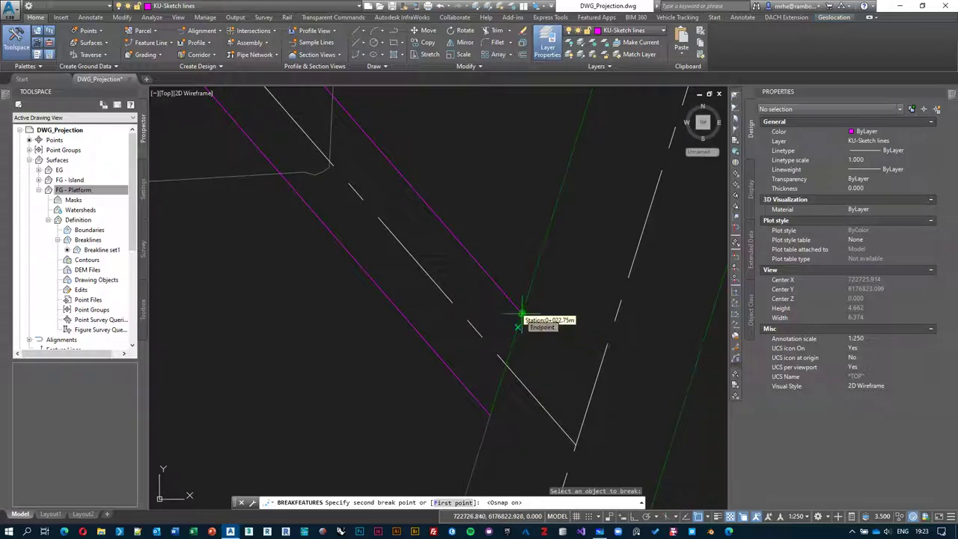
pyautogui.click(498, 393)
pyautogui.moveTo(509, 370); pyautogui.dragTo(530, 310, button='middle')
pyautogui.press('Escape')
pyautogui.click(532, 309)
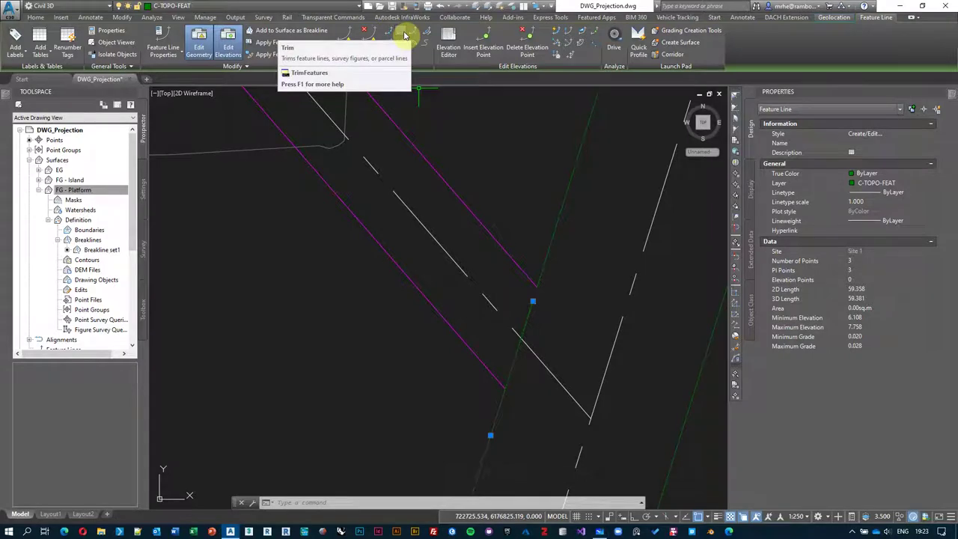
pyautogui.press('Escape')
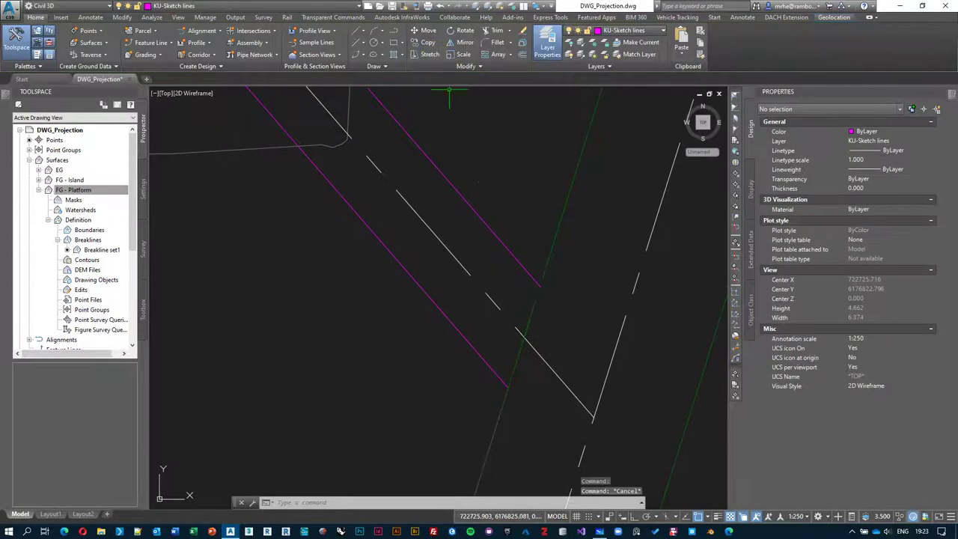
# Trim the green feature line back to the magenta line as cutting edge.
pyautogui.click(530, 302)
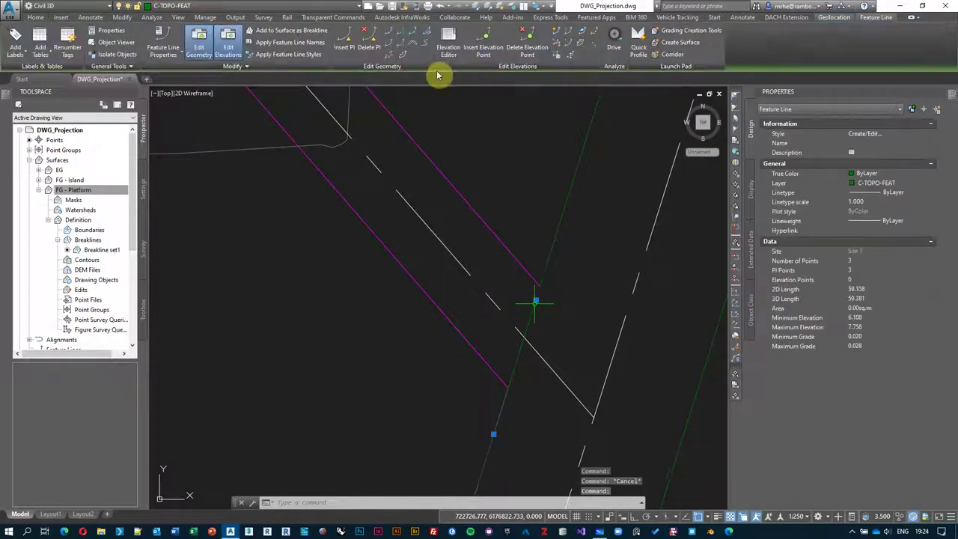
pyautogui.click(402, 39)
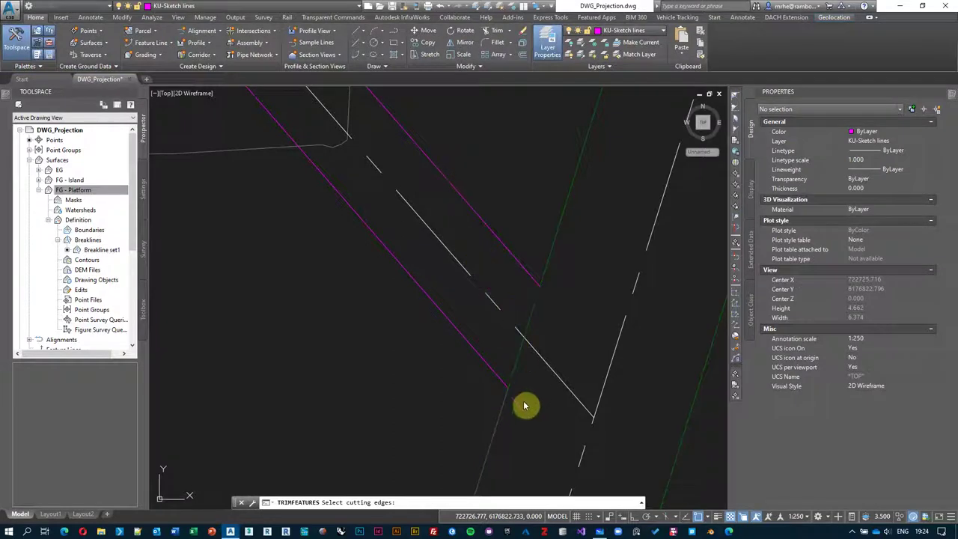
pyautogui.click(501, 390)
pyautogui.click(482, 368)
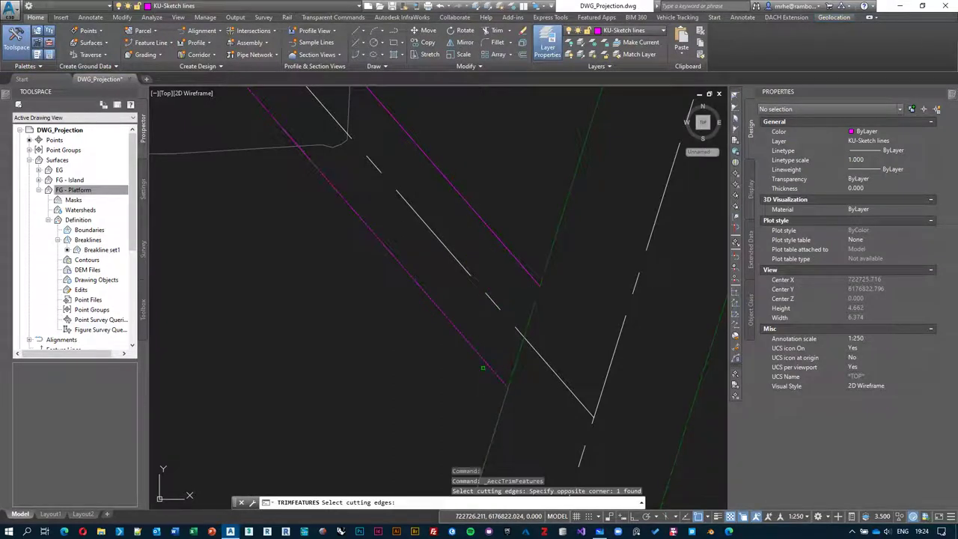
pyautogui.press('Return')
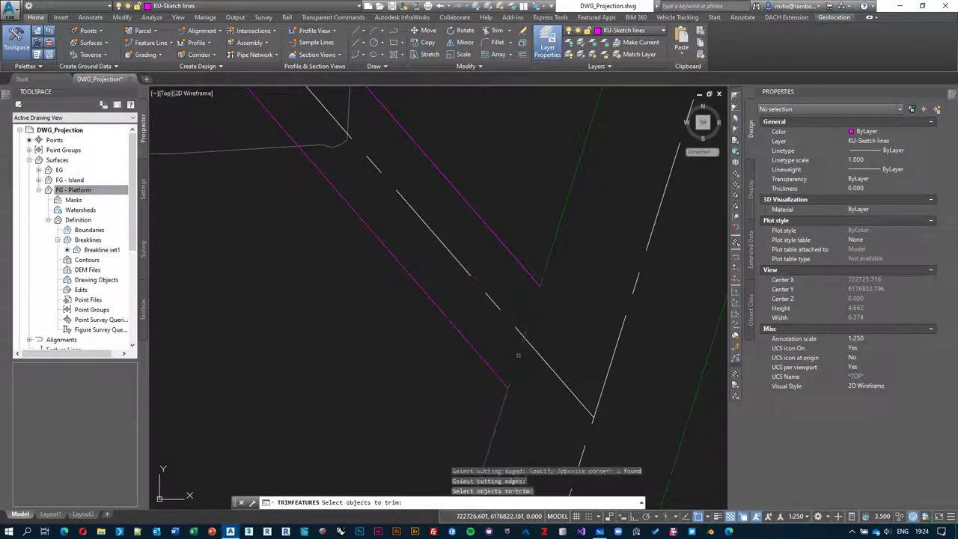
pyautogui.press('Escape')
pyautogui.moveTo(509, 395); pyautogui.dragTo(528, 332, button='middle')
pyautogui.click(524, 332)
pyautogui.press('Escape')
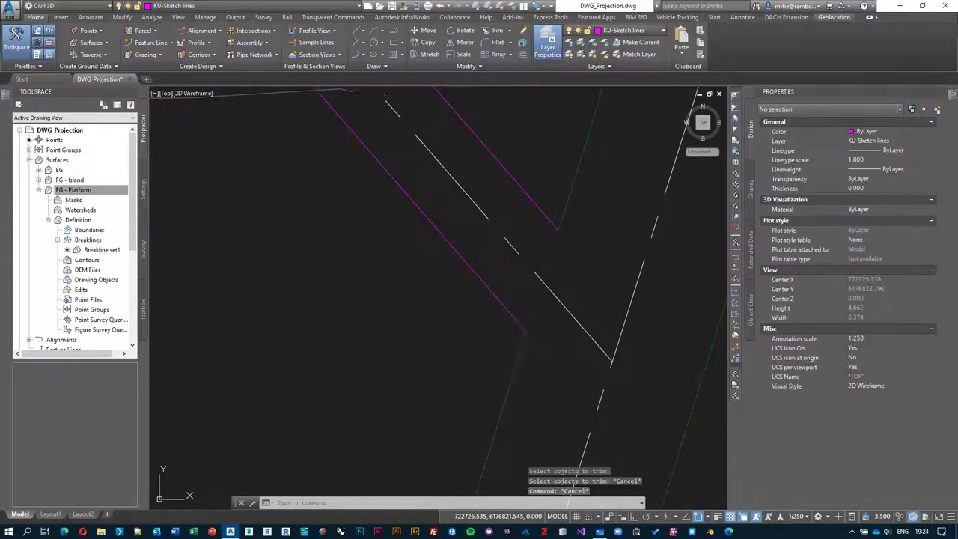
pyautogui.click(524, 341)
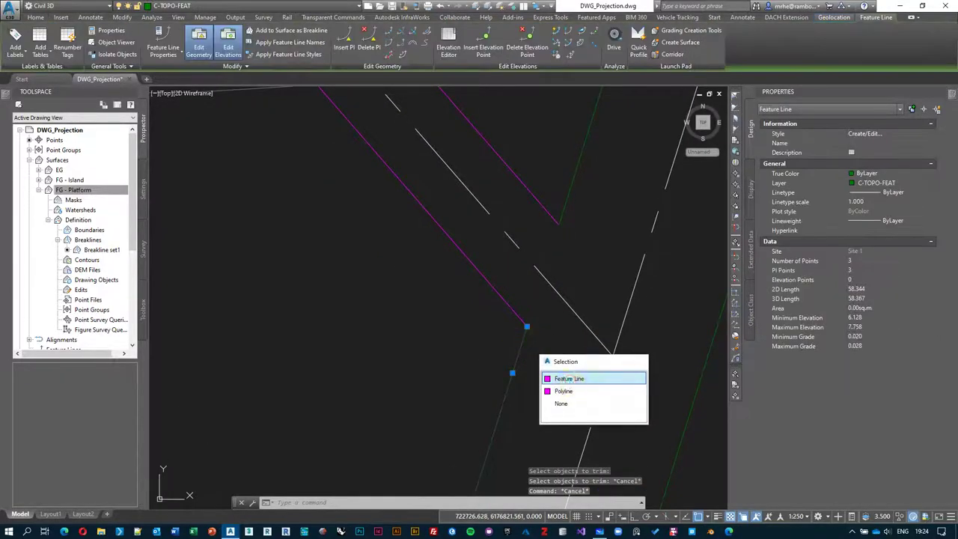
pyautogui.click(569, 378)
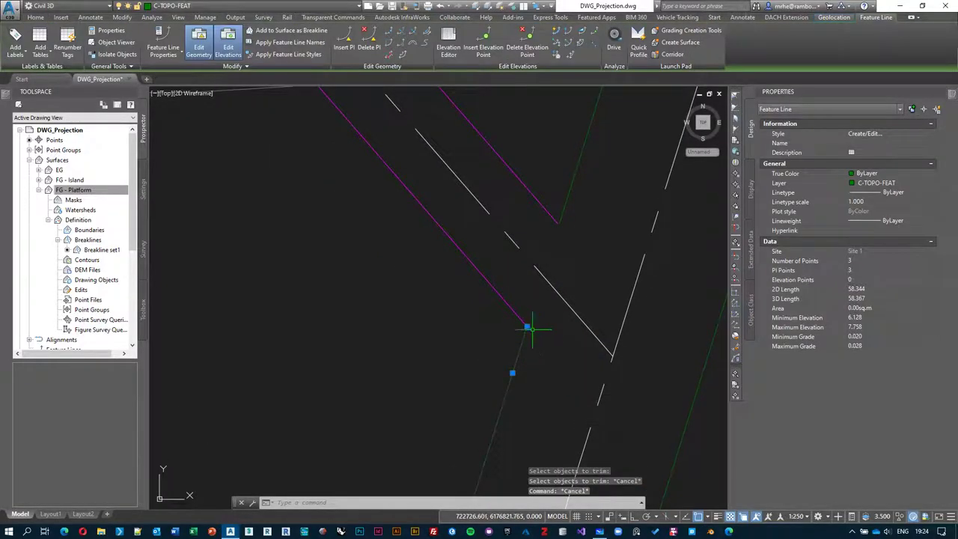
pyautogui.click(557, 35)
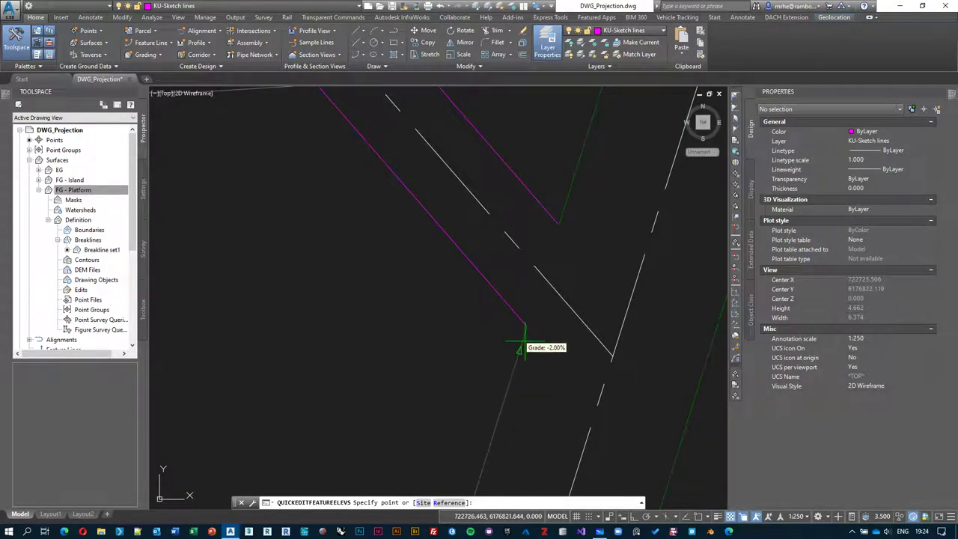
pyautogui.scroll(2, 524, 345)
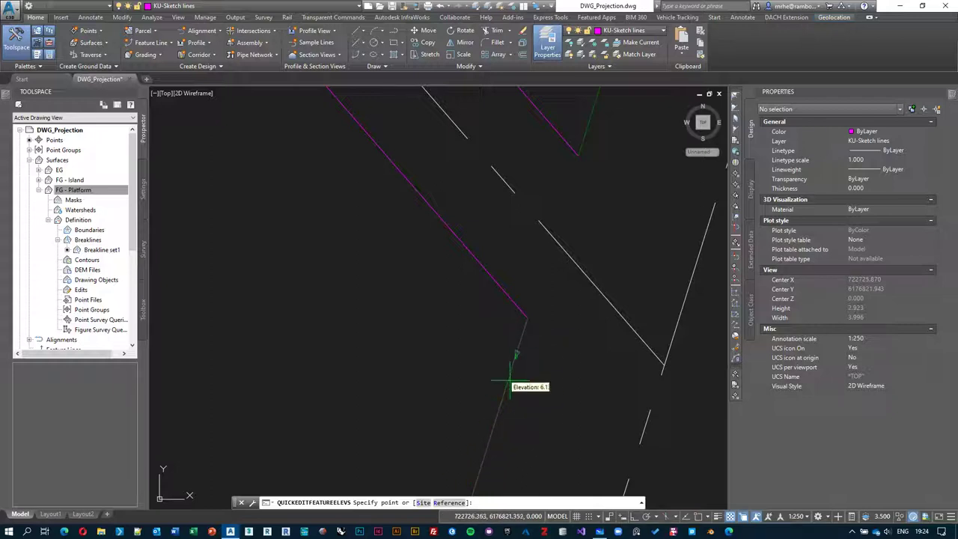
pyautogui.press('Escape')
# Insert a PI on the feature line with Nearest snap, accepting the 6.258 elevation.
pyautogui.scroll(5, 545, 339)
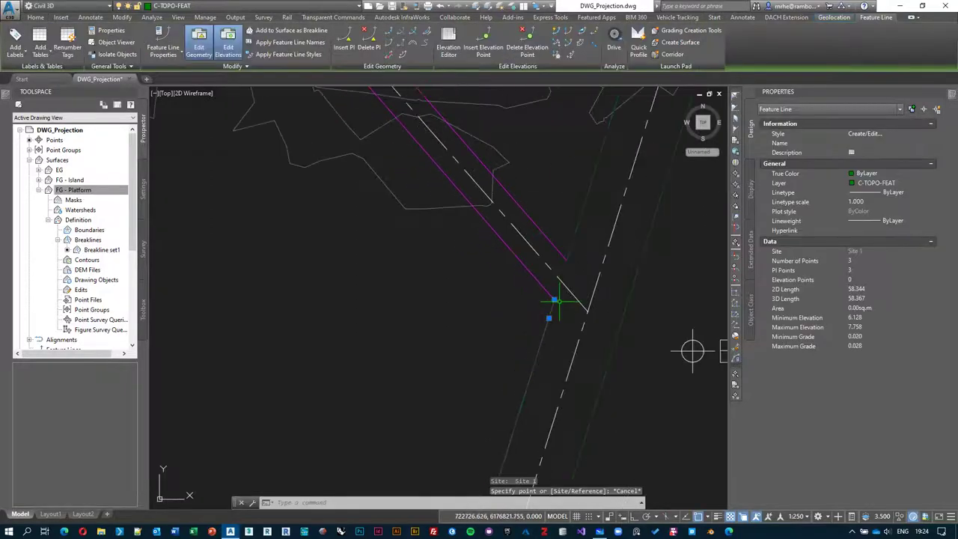
pyautogui.moveTo(507, 218); pyautogui.dragTo(505, 185, button='middle')
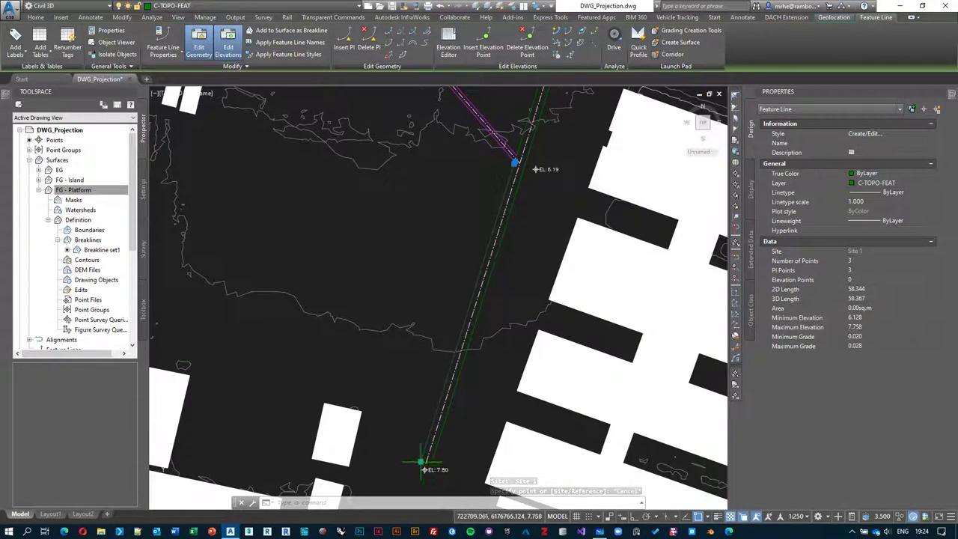
pyautogui.scroll(5, 527, 149)
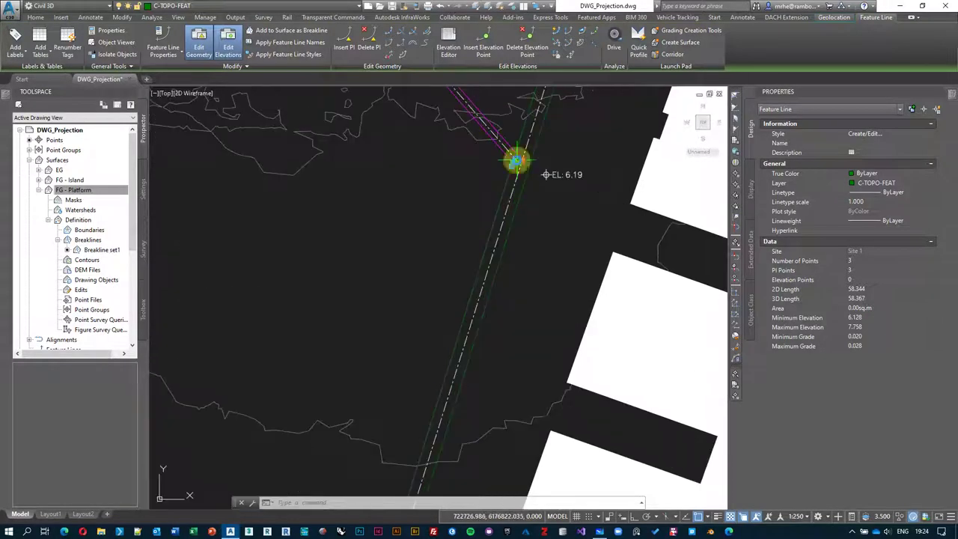
pyautogui.click(345, 39)
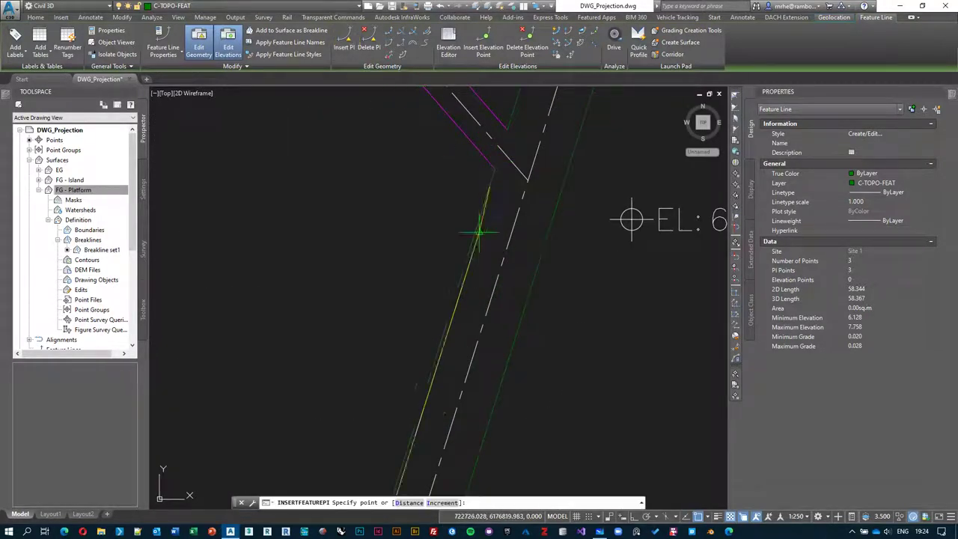
pyautogui.keyDown('shift'); pyautogui.rightClick(462, 276); pyautogui.keyUp('shift')
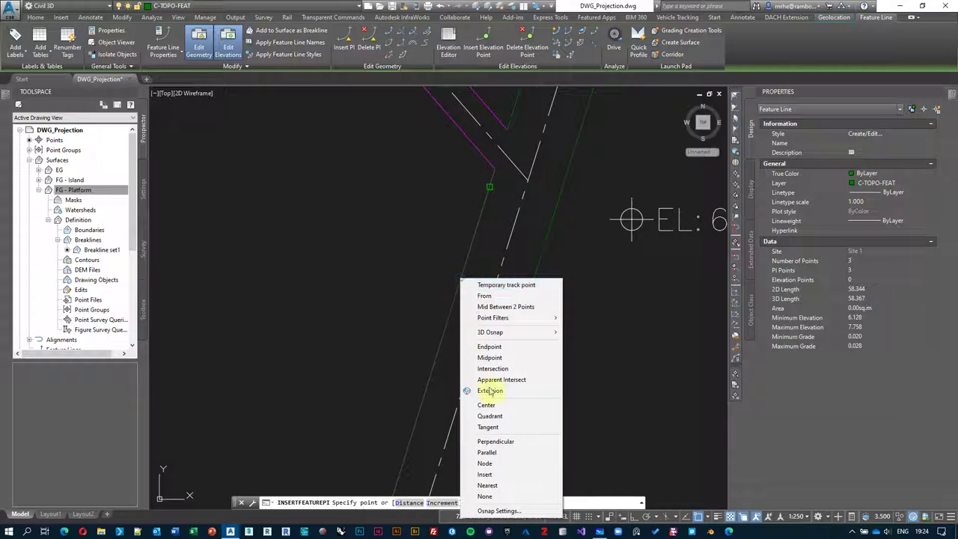
pyautogui.click(488, 485)
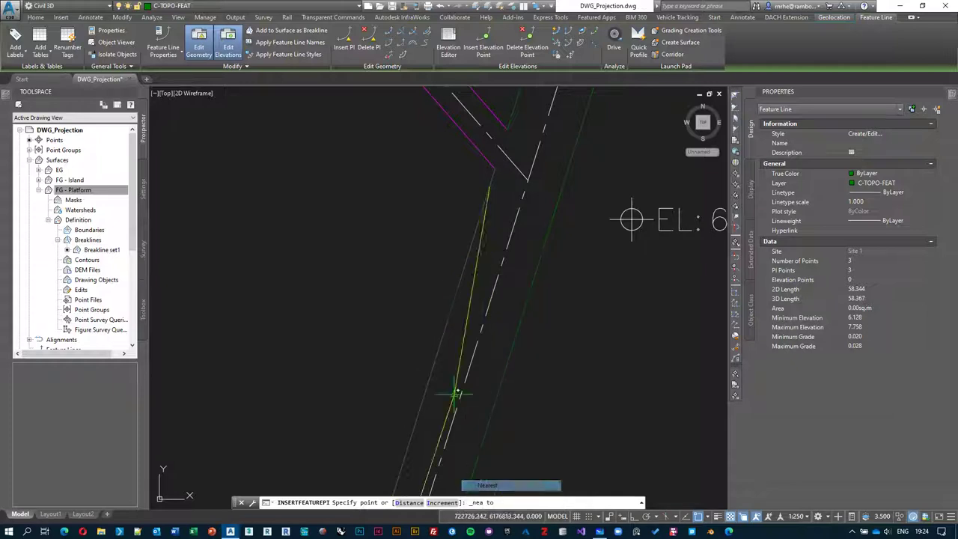
pyautogui.click(442, 327)
pyautogui.scroll(2, 422, 385)
pyautogui.scroll(2, 422, 385)
pyautogui.press('Return')
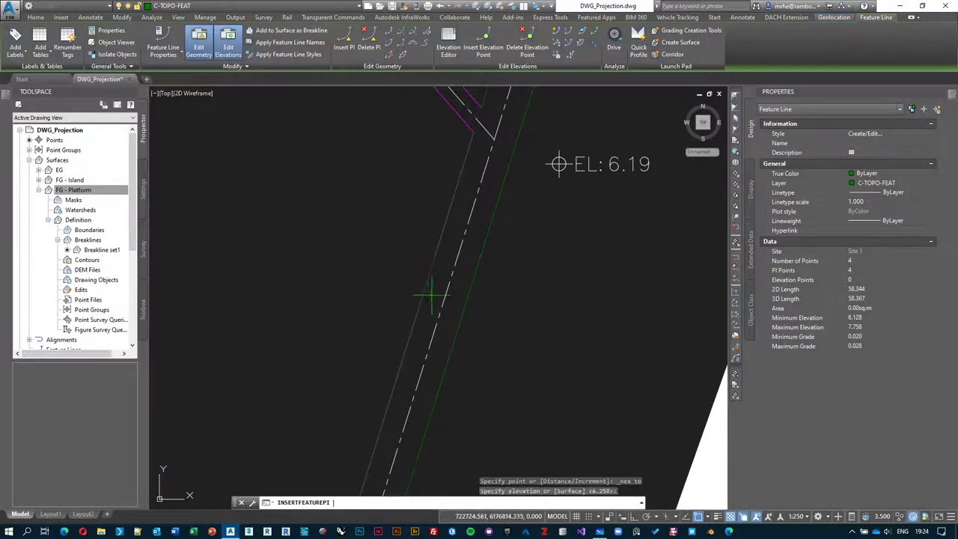
# Insert a second PI lower on the feature line at its default elevation, then reselect the line.
pyautogui.keyDown('shift'); pyautogui.rightClick(413, 321); pyautogui.keyUp('shift')
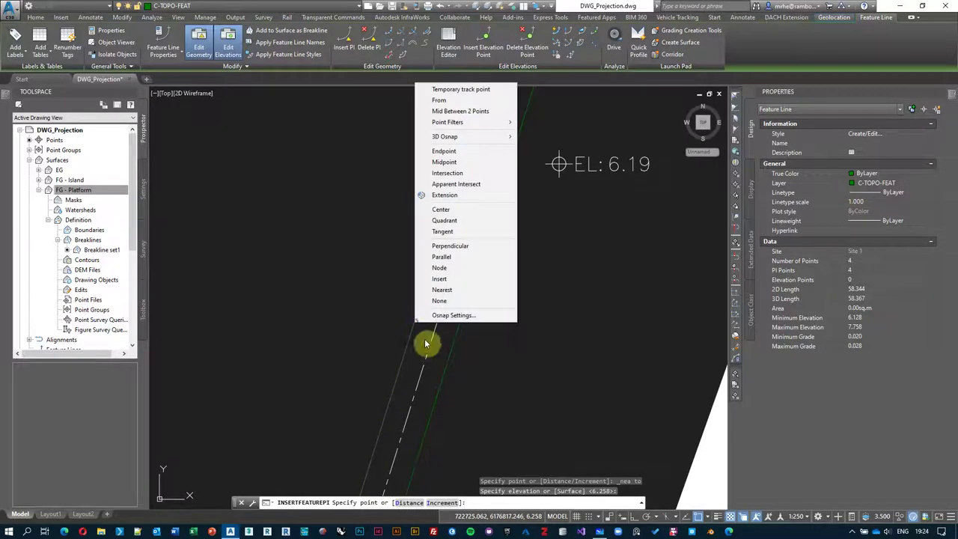
pyautogui.click(467, 274)
pyautogui.click(407, 339)
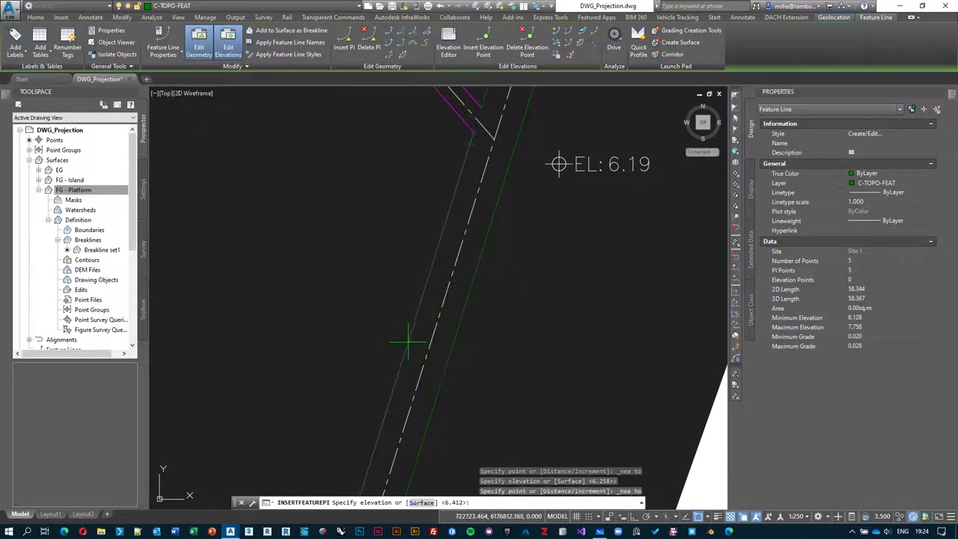
pyautogui.press('Return')
pyautogui.press('Return')
pyautogui.press('Escape')
pyautogui.click(406, 291)
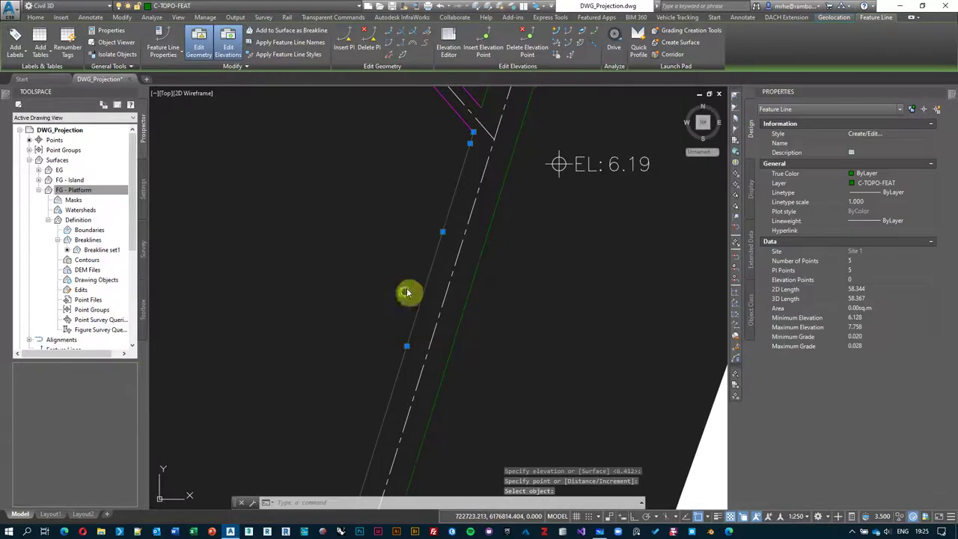
pyautogui.scroll(-3, 420, 279)
pyautogui.scroll(-2, 410, 283)
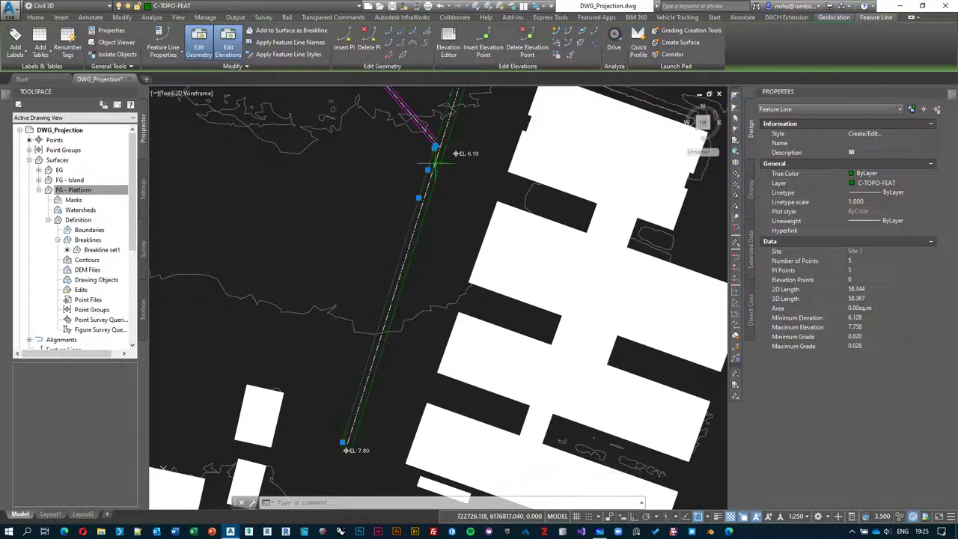
pyautogui.click(581, 35)
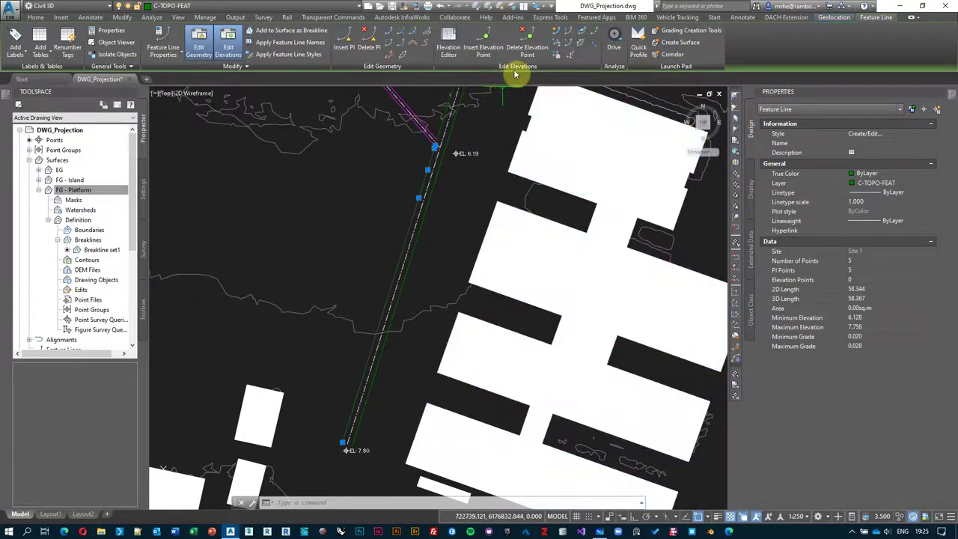
# Start grading between points from the 7.80 end, keeping the 7.758 start elevation.
pyautogui.click(585, 33)
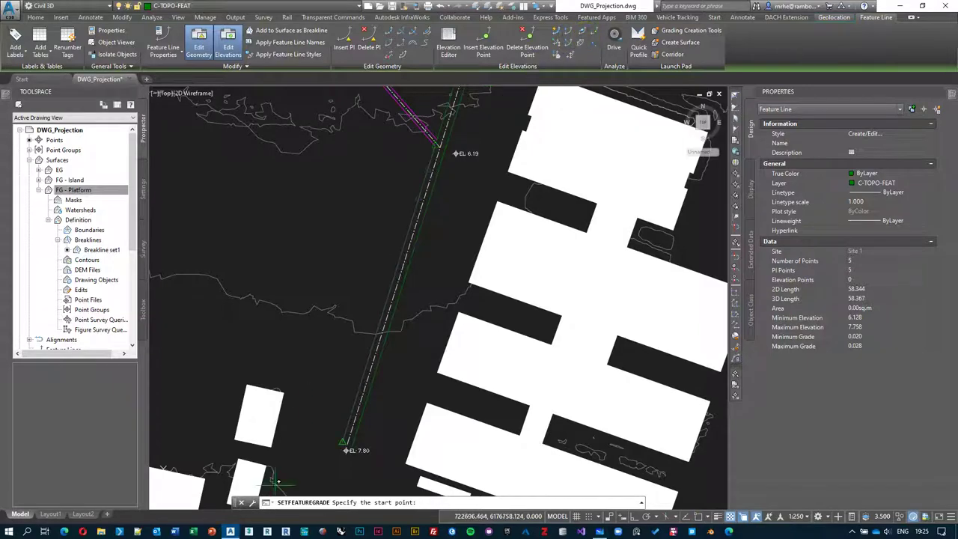
pyautogui.scroll(4, 321, 449)
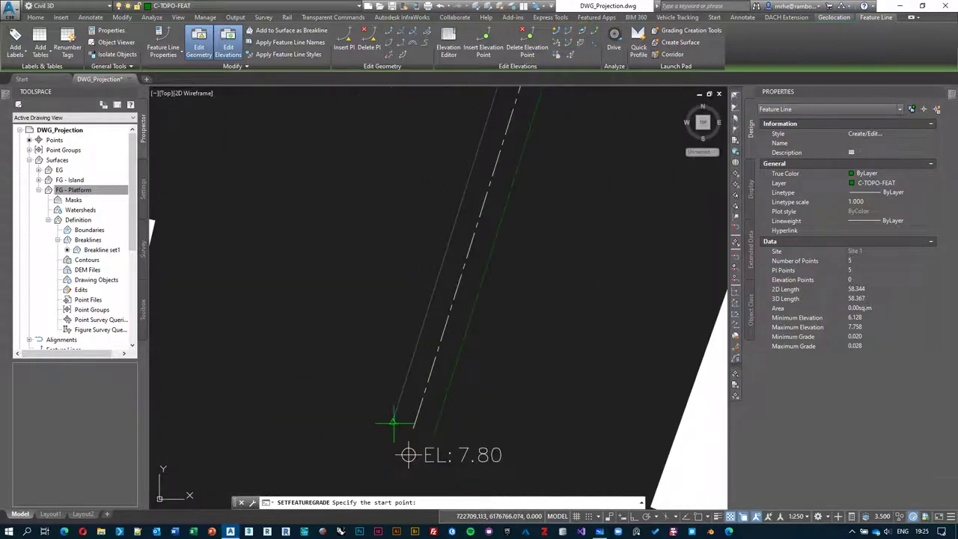
pyautogui.click(393, 422)
pyautogui.scroll(-4, 402, 343)
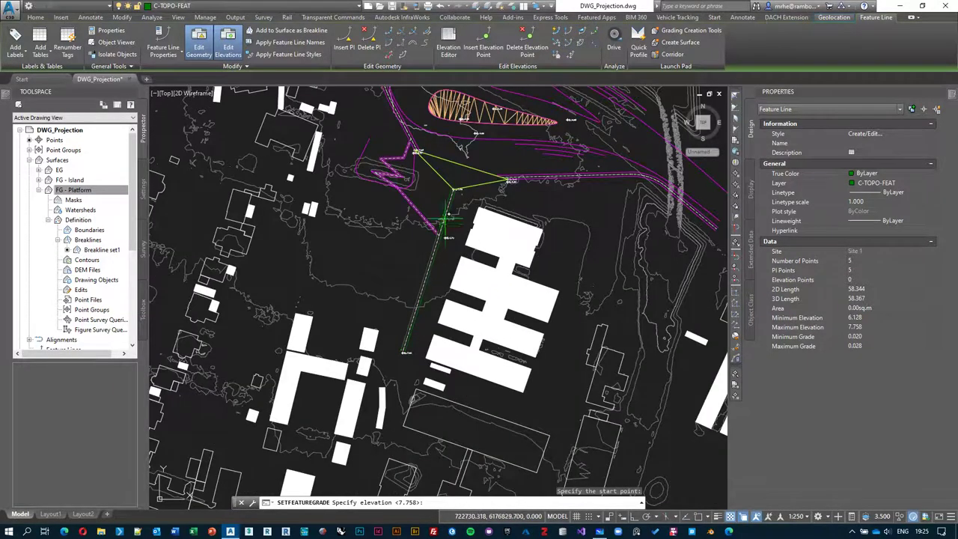
pyautogui.scroll(5, 447, 217)
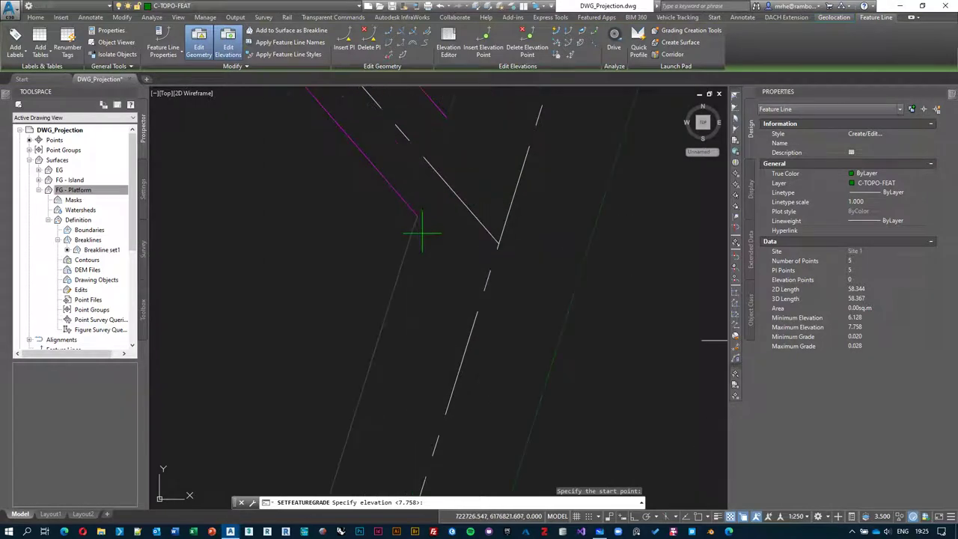
pyautogui.scroll(2, 414, 215)
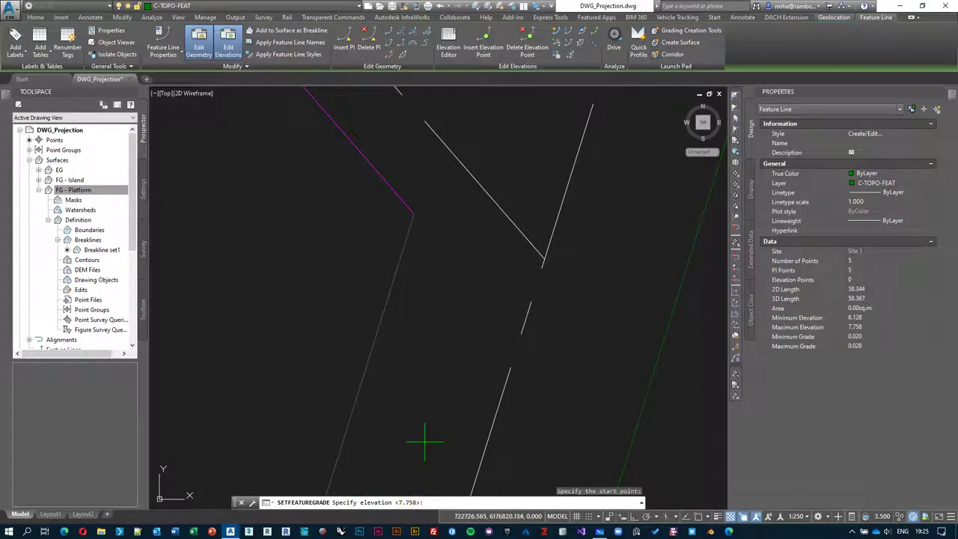
pyautogui.press('Return')
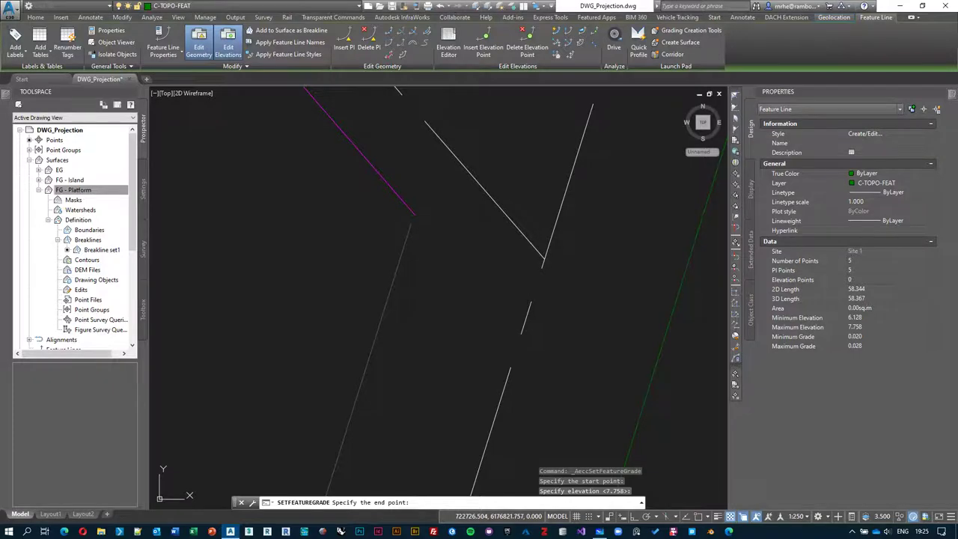
# Pick the end vertex and apply a -2.8 grade over the whole run.
pyautogui.press('F3')
pyautogui.click(584, 154)
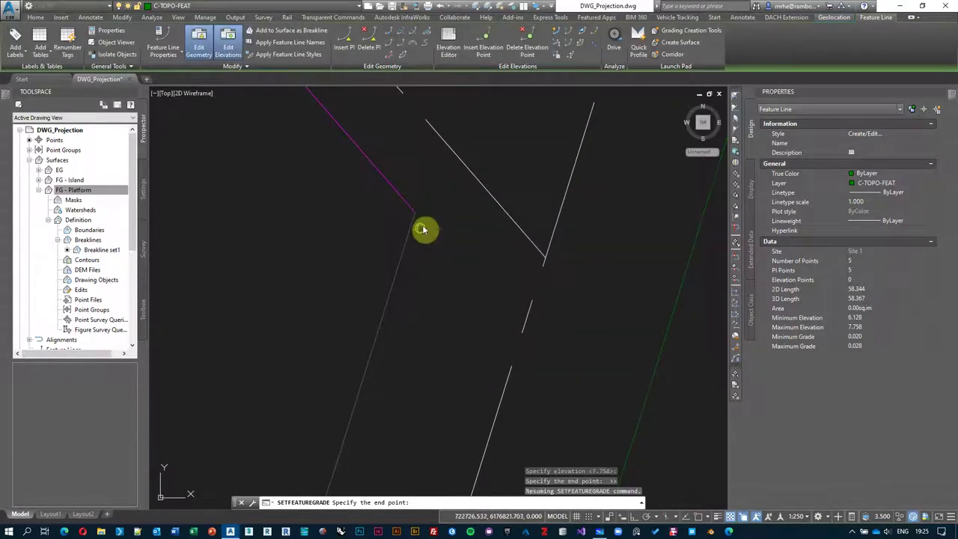
pyautogui.scroll(-6, 424, 207)
pyautogui.scroll(4, 385, 308)
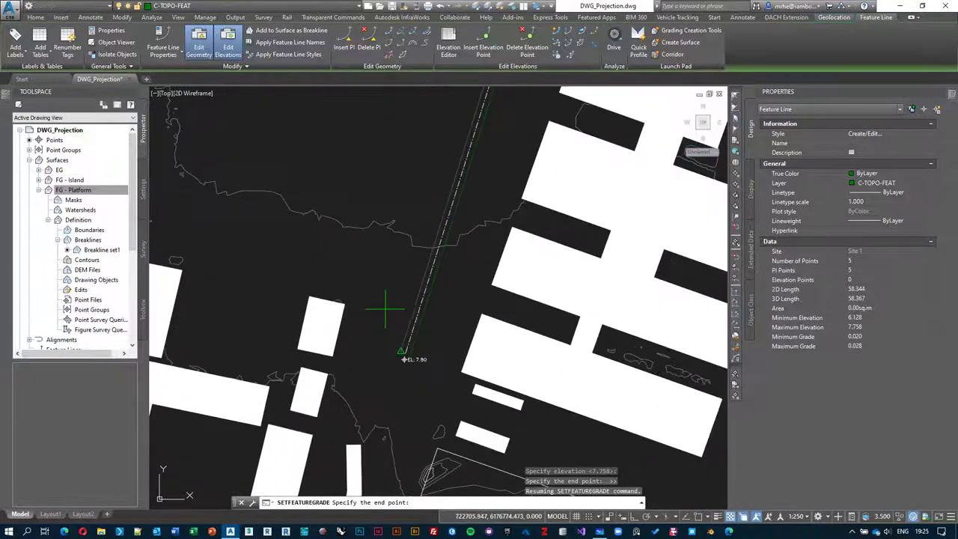
pyautogui.scroll(-2, 449, 218)
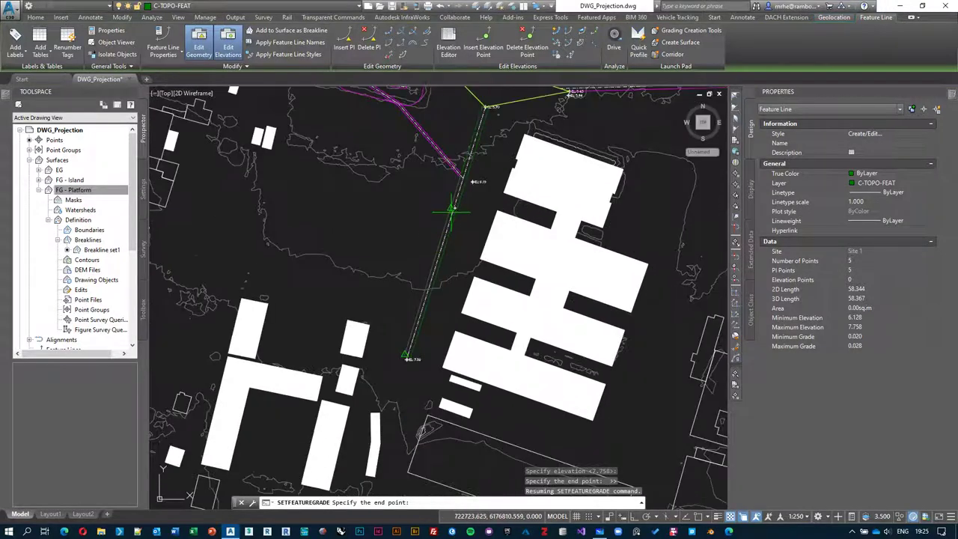
pyautogui.scroll(5, 457, 180)
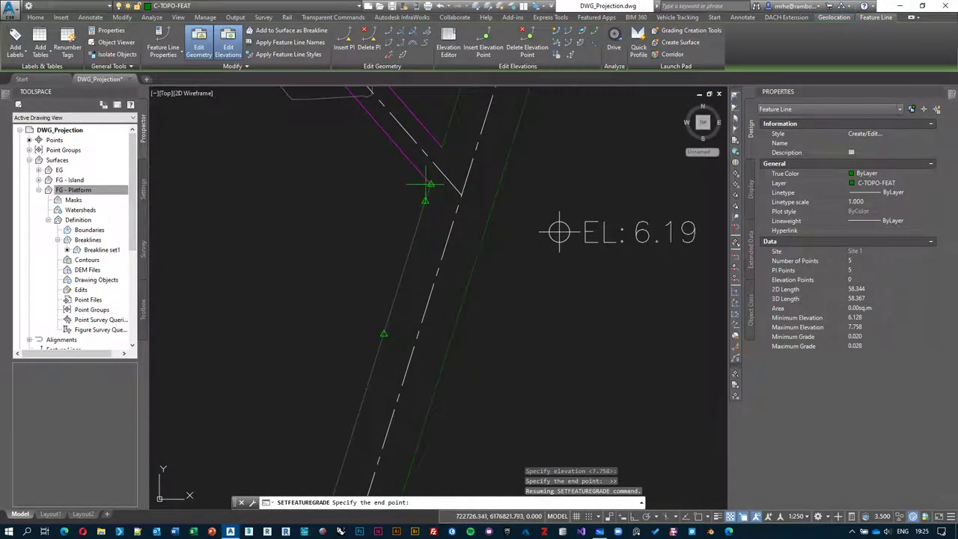
pyautogui.scroll(-5, 408, 262)
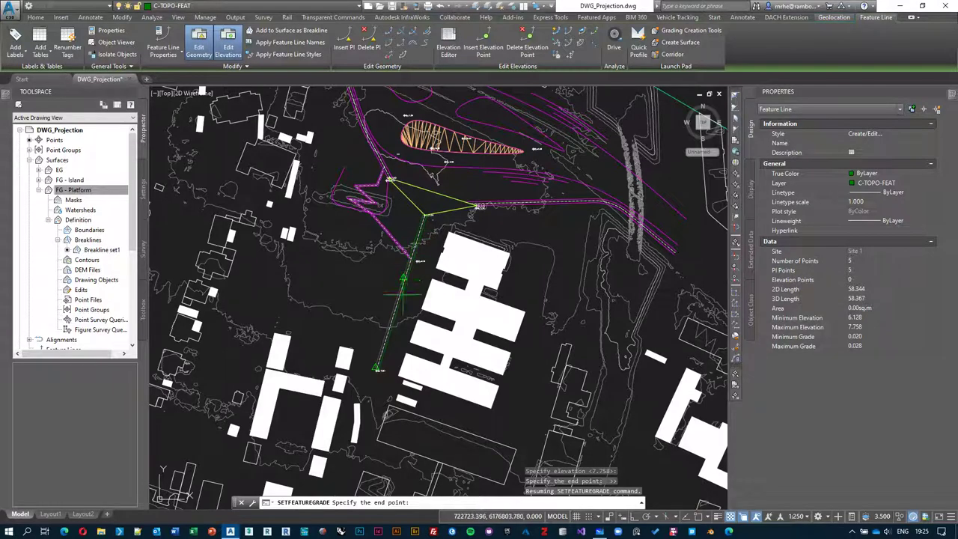
pyautogui.scroll(3, 407, 266)
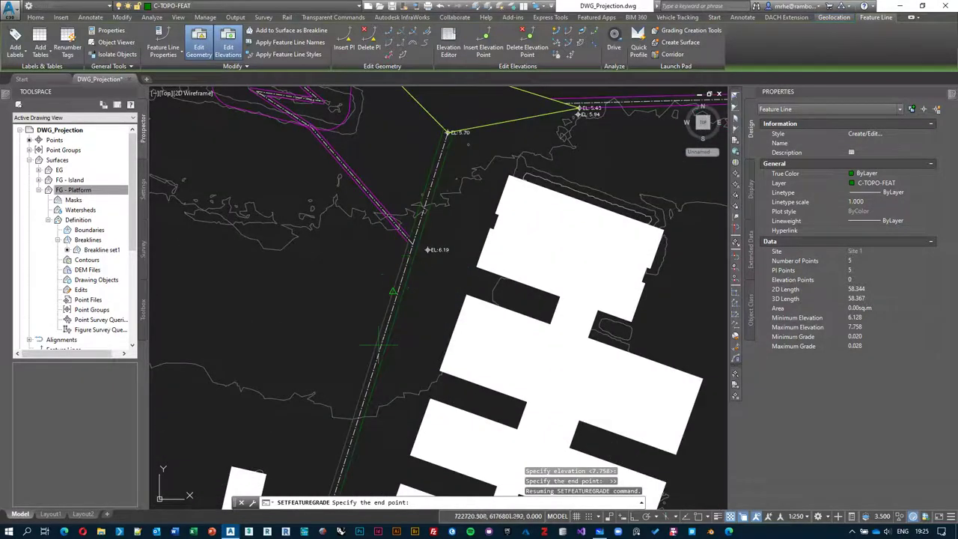
pyautogui.scroll(6, 408, 247)
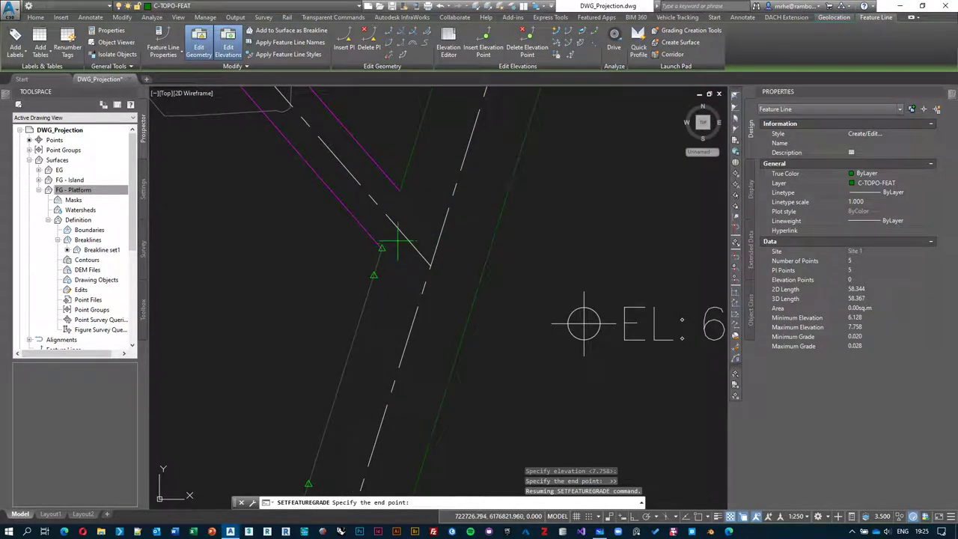
pyautogui.click(397, 240)
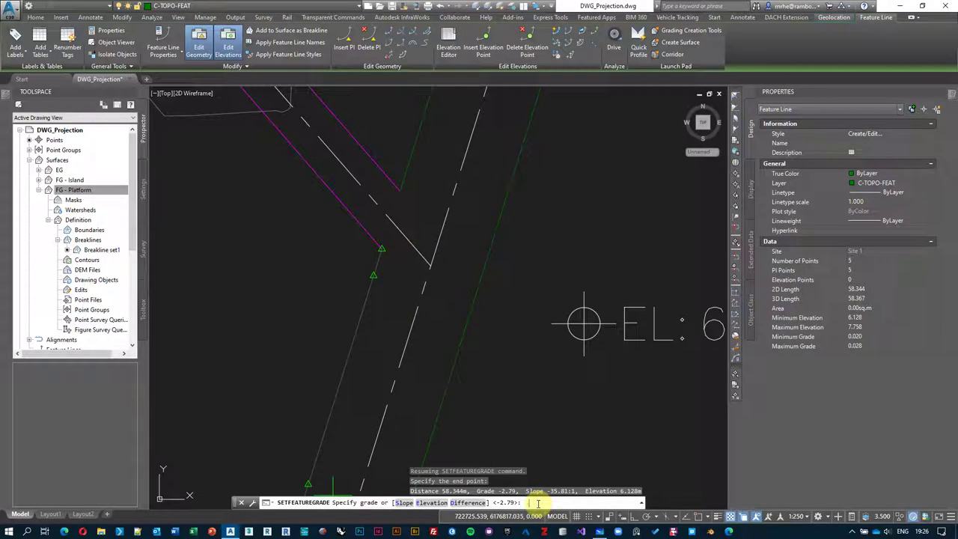
pyautogui.press('Return')
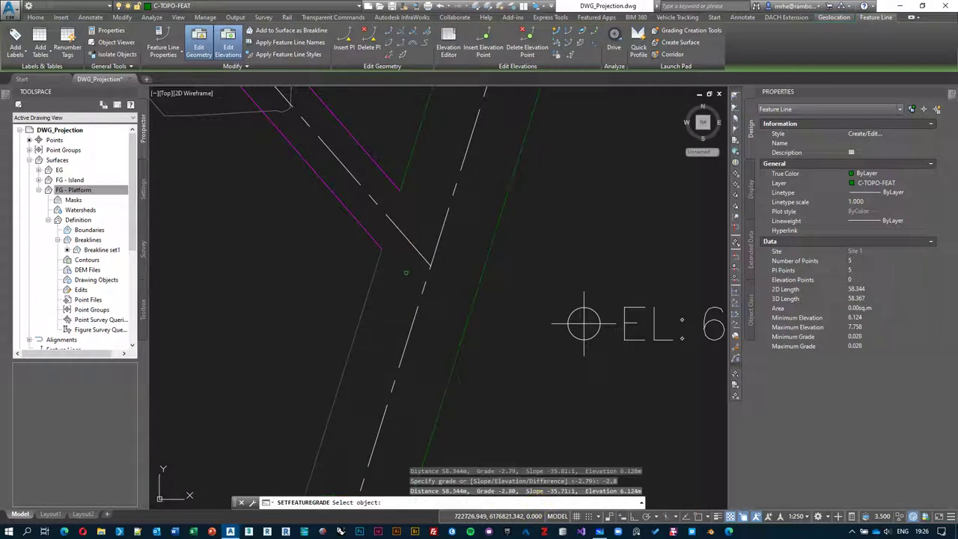
pyautogui.press('Escape')
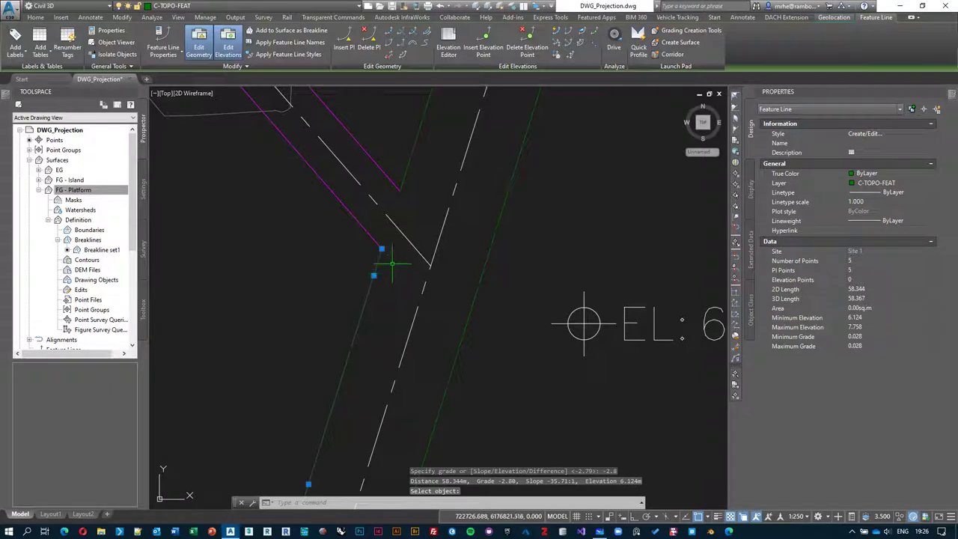
pyautogui.scroll(-3, 392, 263)
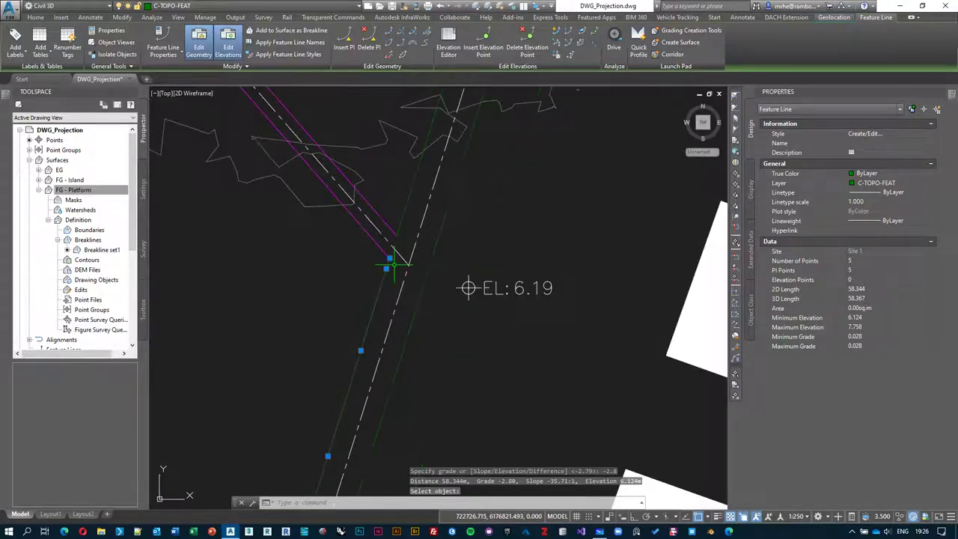
pyautogui.click(556, 31)
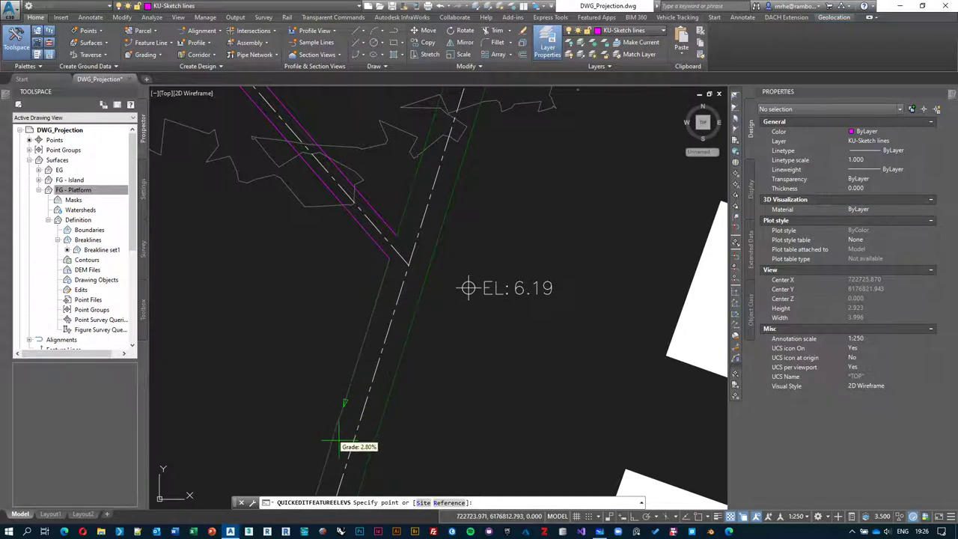
pyautogui.moveTo(337, 442); pyautogui.dragTo(392, 315, button='middle')
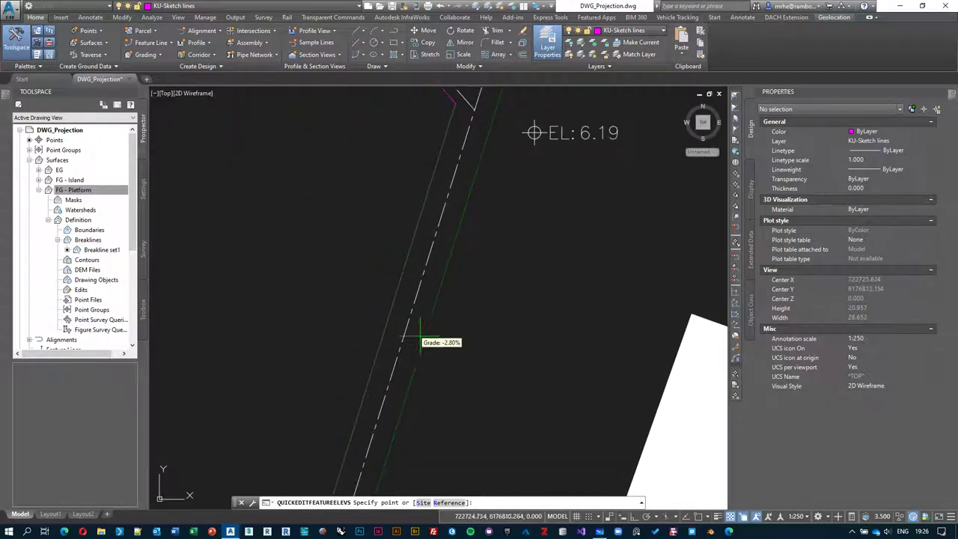
pyautogui.moveTo(431, 204)
pyautogui.mouseDown(button='middle')
pyautogui.moveTo(411, 279)
pyautogui.moveTo(432, 218)
pyautogui.mouseUp(button='middle')
pyautogui.press('Escape')
pyautogui.click(432, 220)
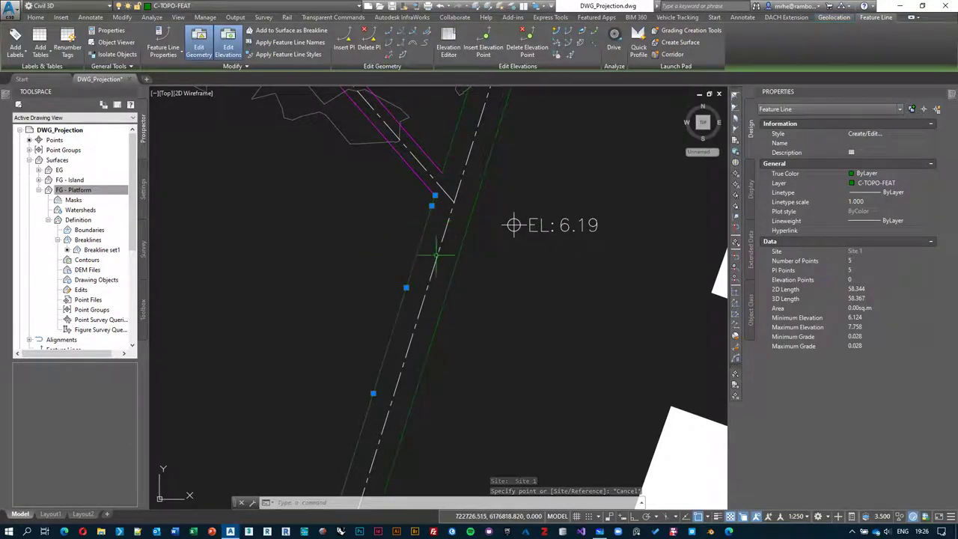
# Use Delete PI to remove the intermediate vertices, leaving only the two end points.
pyautogui.click(369, 45)
pyautogui.click(431, 203)
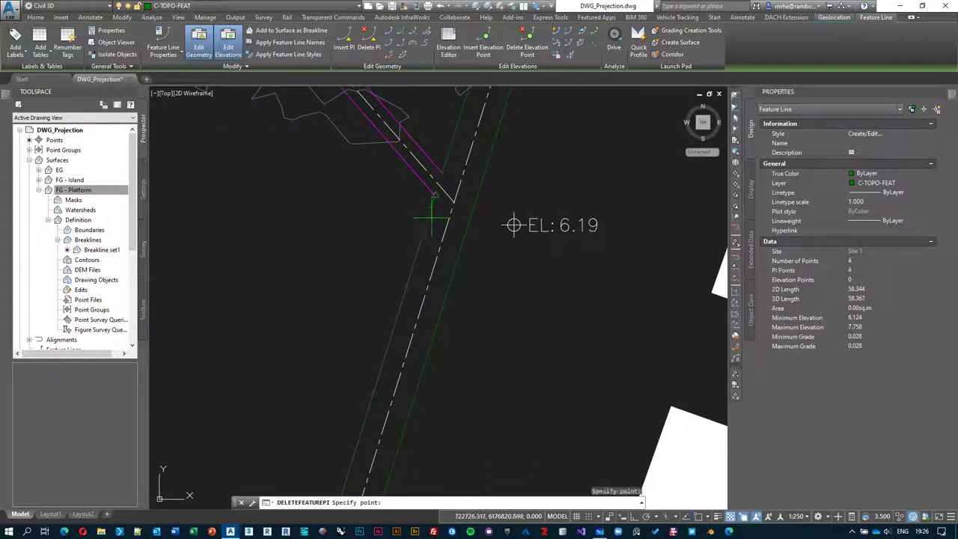
pyautogui.click(407, 288)
pyautogui.click(514, 225)
pyautogui.scroll(-2, 457, 141)
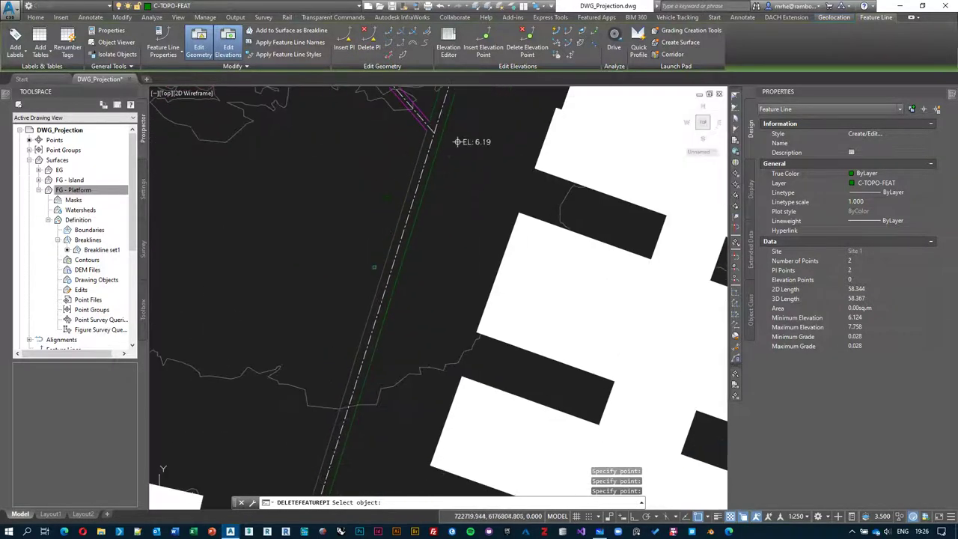
pyautogui.press('Return')
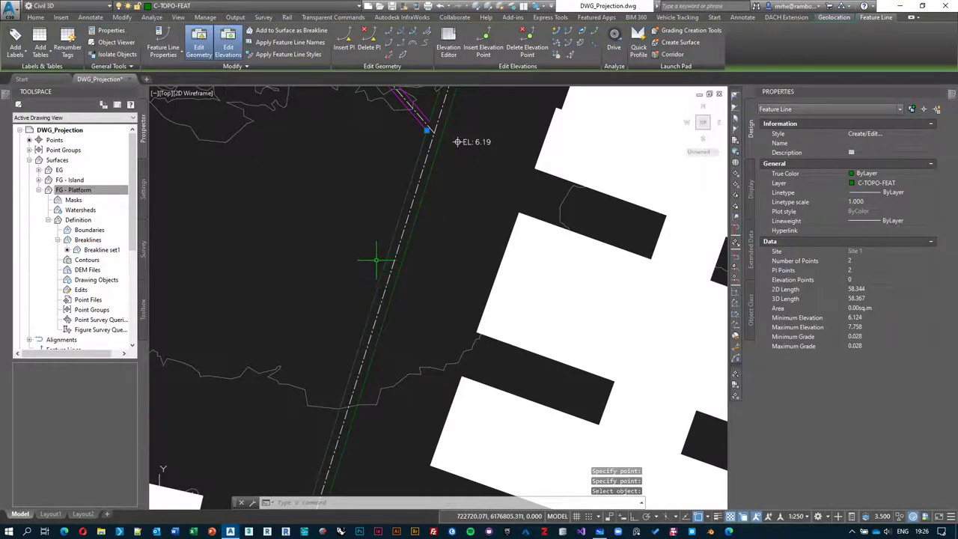
pyautogui.scroll(-2, 366, 225)
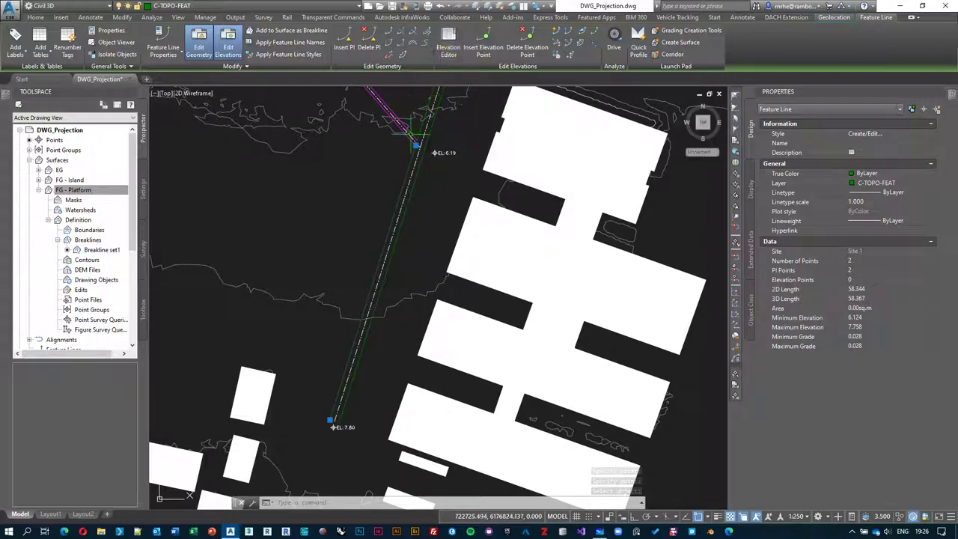
pyautogui.moveTo(428, 127); pyautogui.dragTo(429, 141, button='middle')
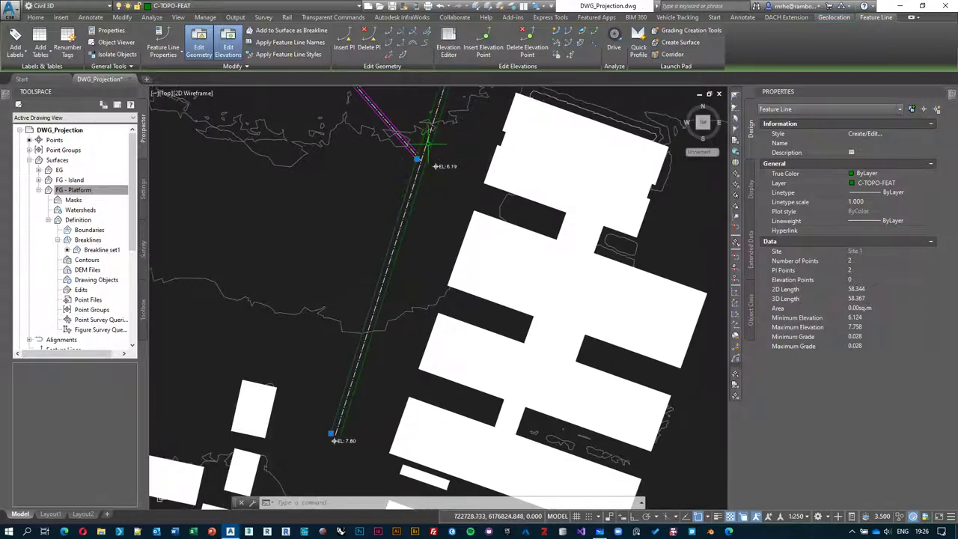
pyautogui.click(449, 36)
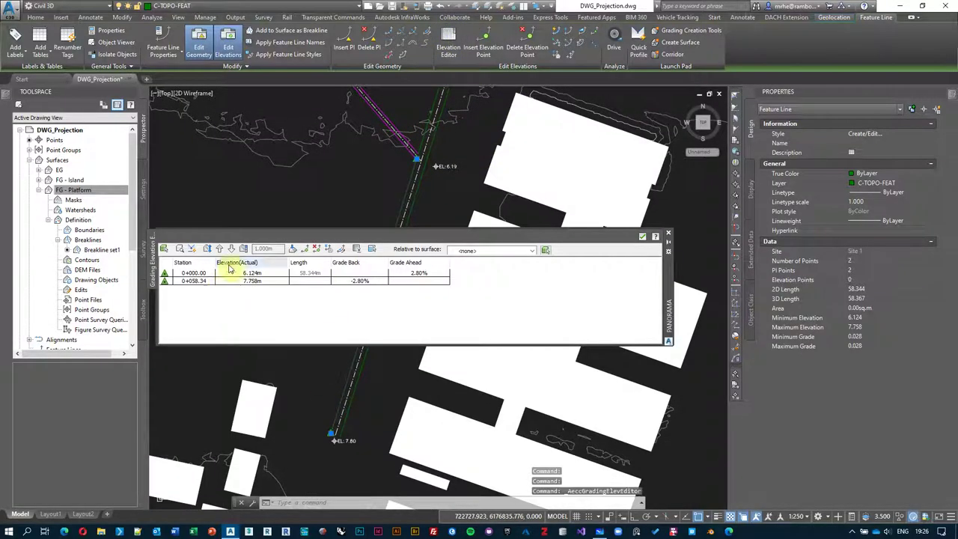
pyautogui.click(642, 236)
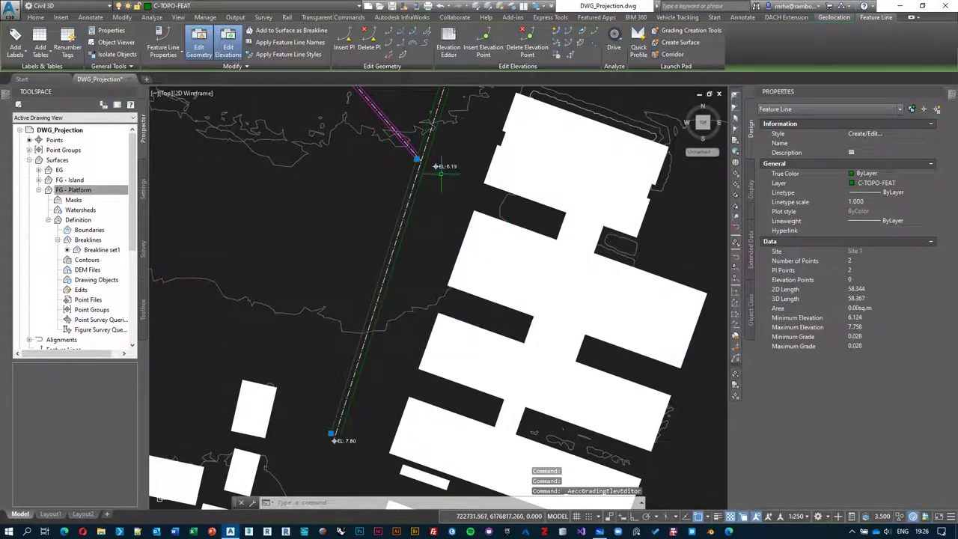
pyautogui.moveTo(440, 174); pyautogui.dragTo(444, 232, button='middle')
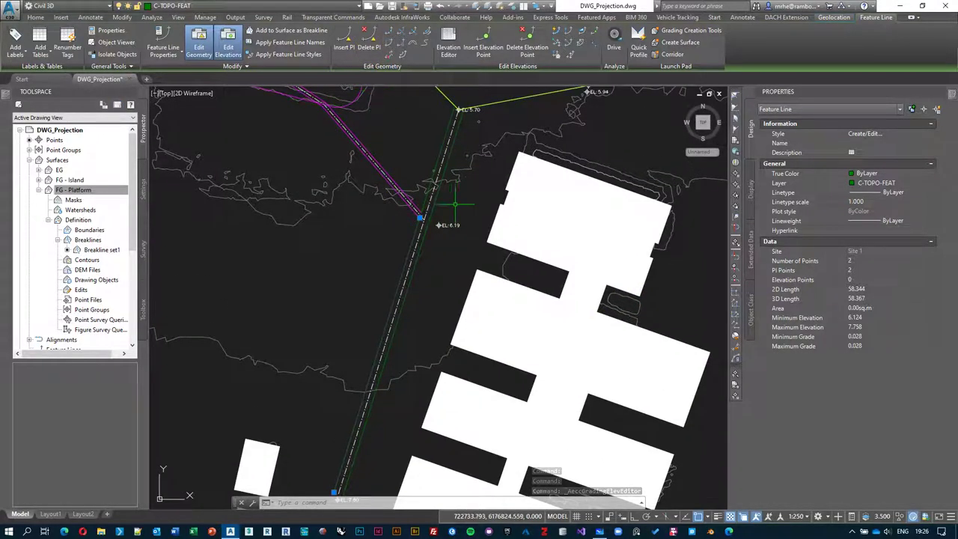
pyautogui.press('Escape')
pyautogui.scroll(5, 418, 247)
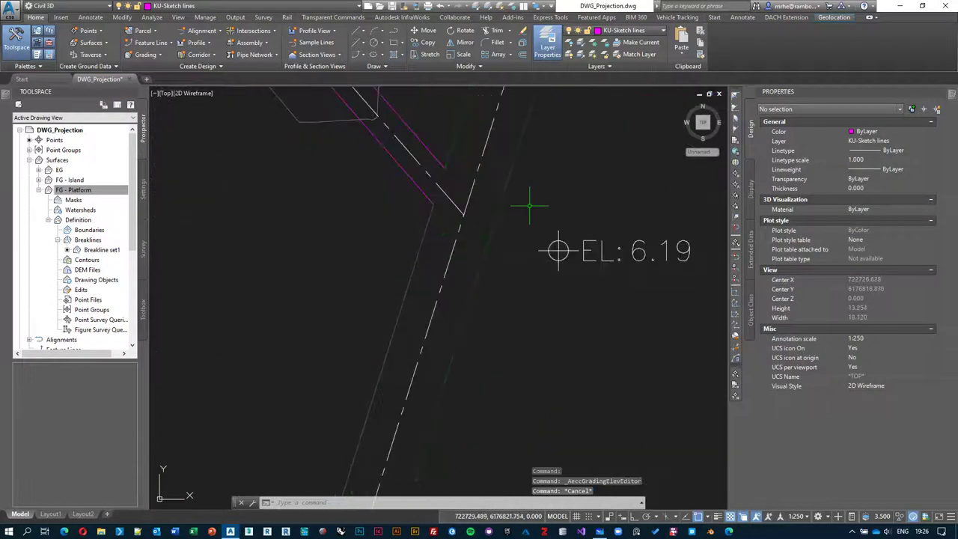
pyautogui.scroll(-4, 516, 196)
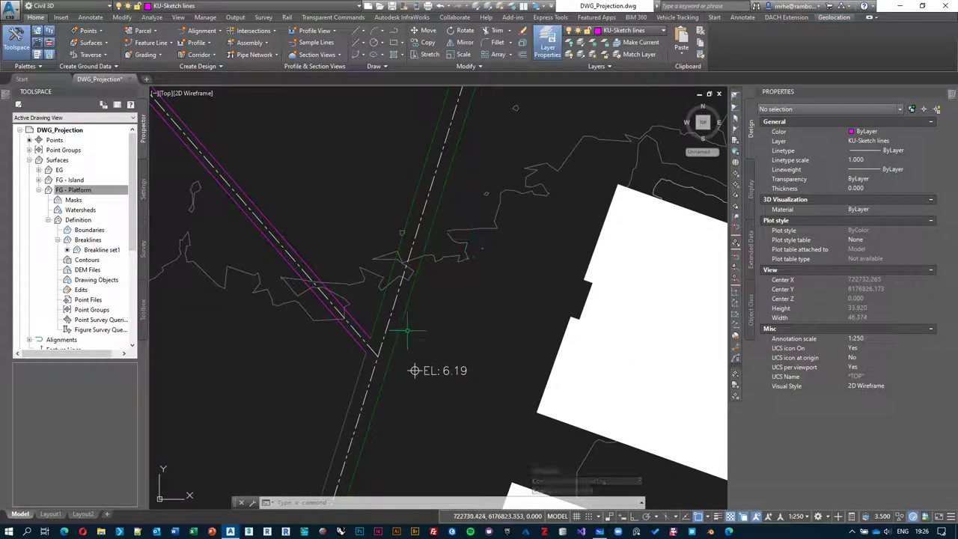
pyautogui.scroll(-2, 407, 330)
pyautogui.scroll(2, 430, 176)
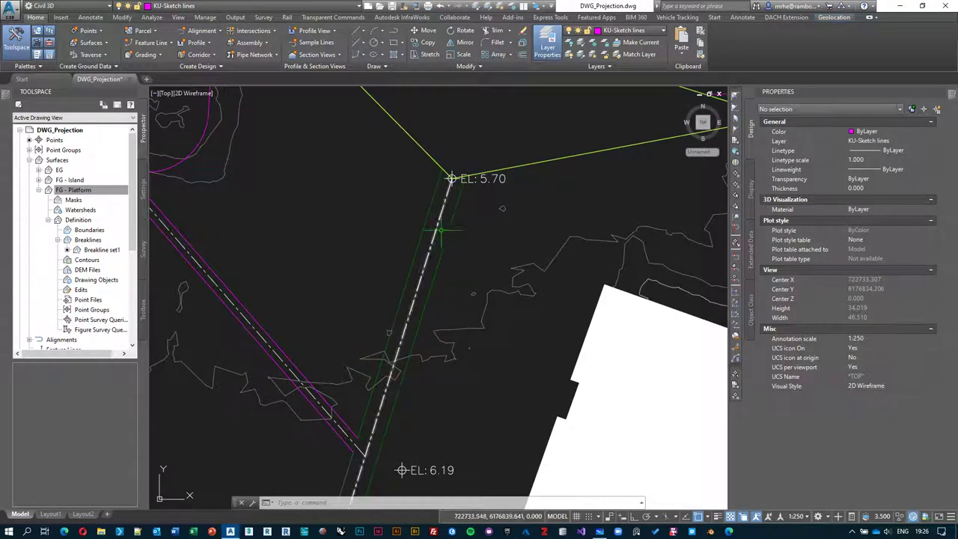
pyautogui.scroll(-3, 353, 398)
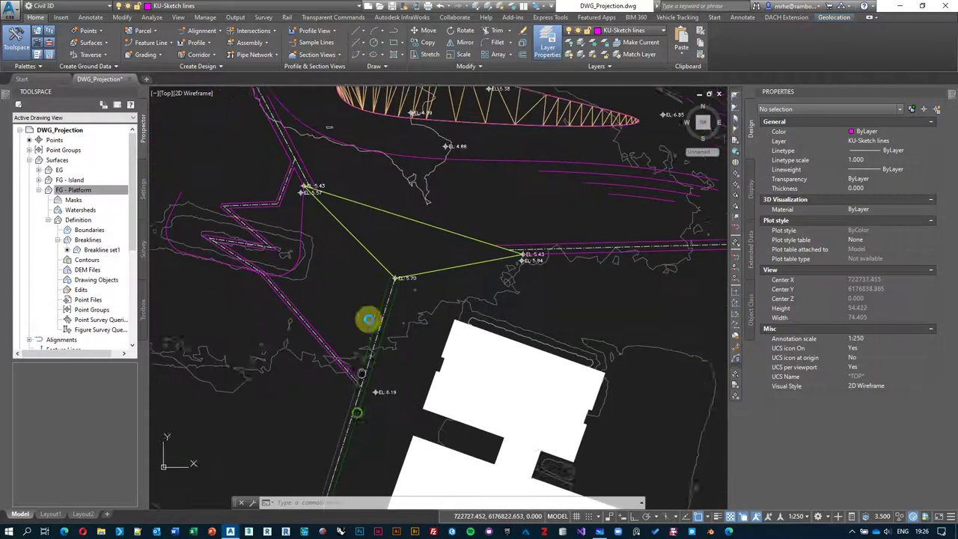
pyautogui.scroll(2, 396, 214)
pyautogui.moveTo(342, 381)
pyautogui.mouseDown(button='middle')
pyautogui.moveTo(392, 269)
pyautogui.moveTo(387, 302)
pyautogui.moveTo(342, 391)
pyautogui.moveTo(355, 377)
pyautogui.mouseUp(button='middle')
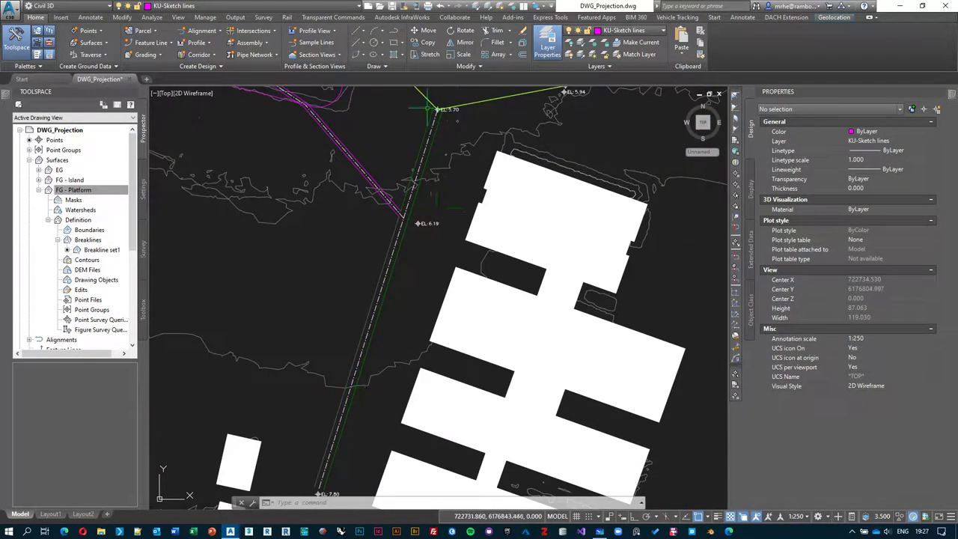
# Create a new TIN surface named FG - Path.
pyautogui.click(39, 191)
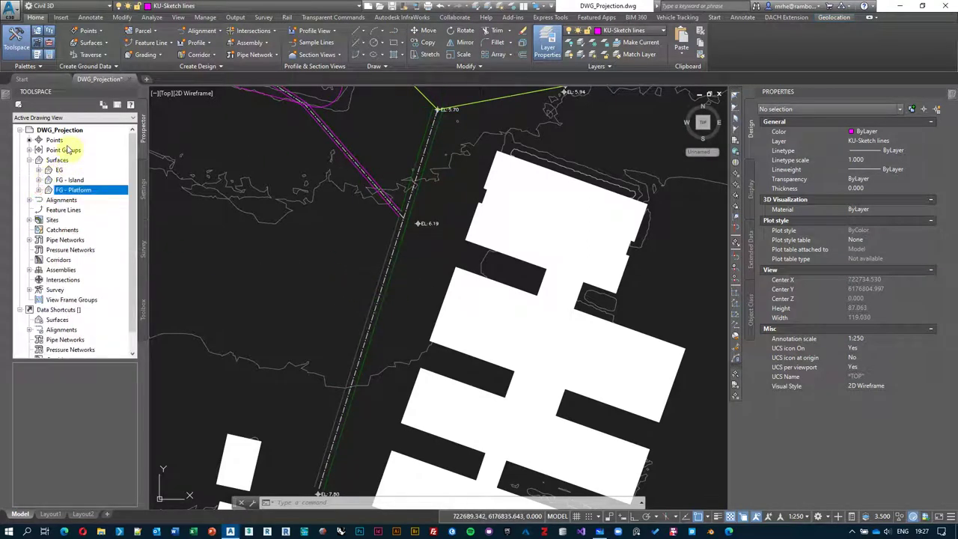
pyautogui.rightClick(74, 161)
pyautogui.click(101, 168)
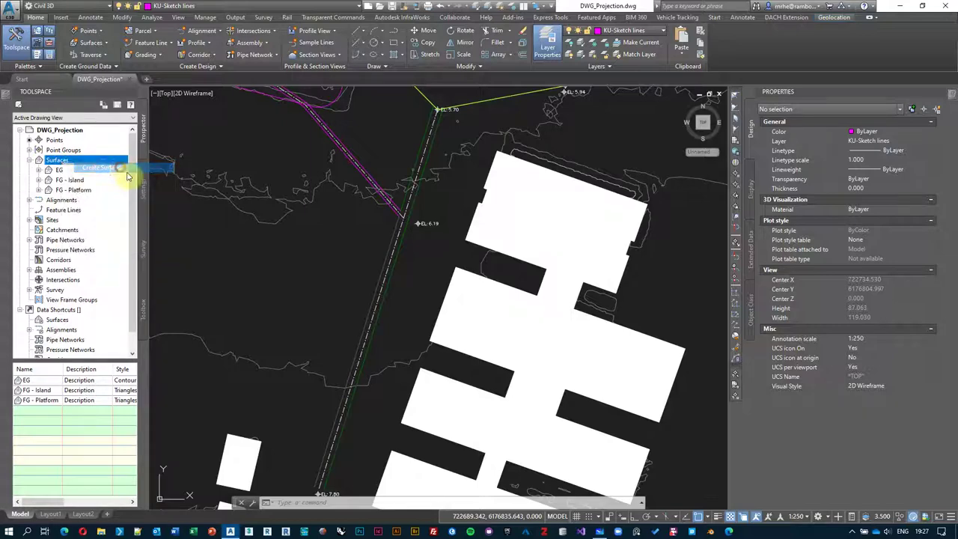
pyautogui.click(556, 219)
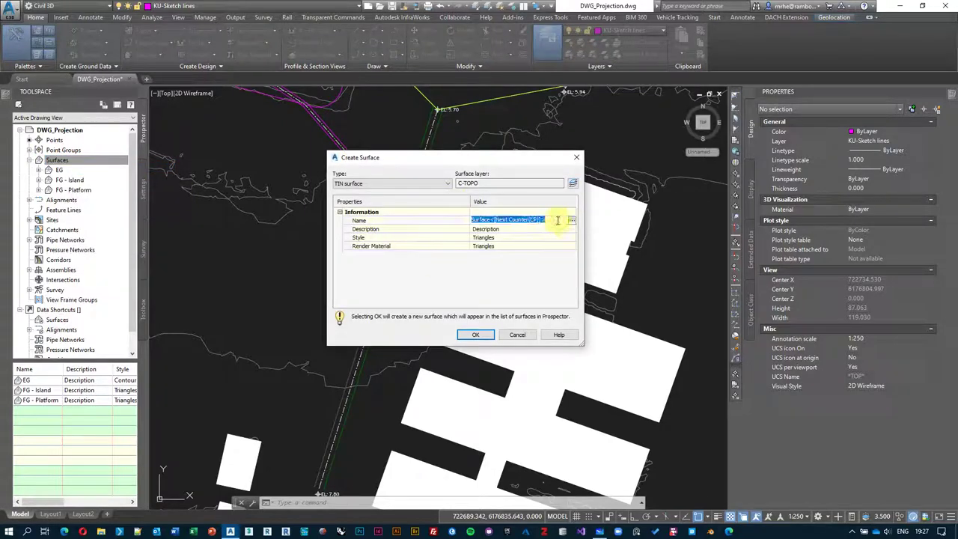
pyautogui.write('FG - Path')
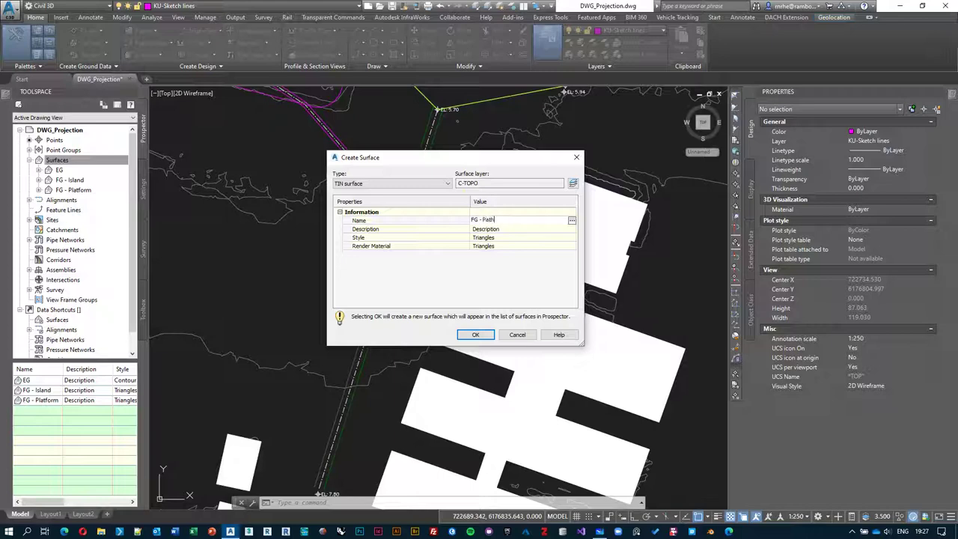
pyautogui.click(476, 334)
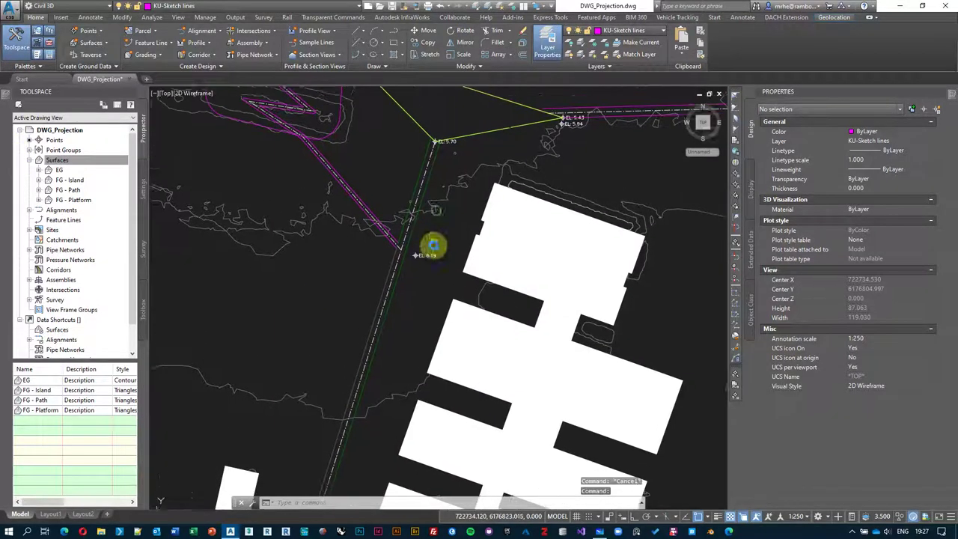
# Expand FG - Path's Definition and start adding Breaklines.
pyautogui.scroll(2, 397, 179)
pyautogui.click(57, 160)
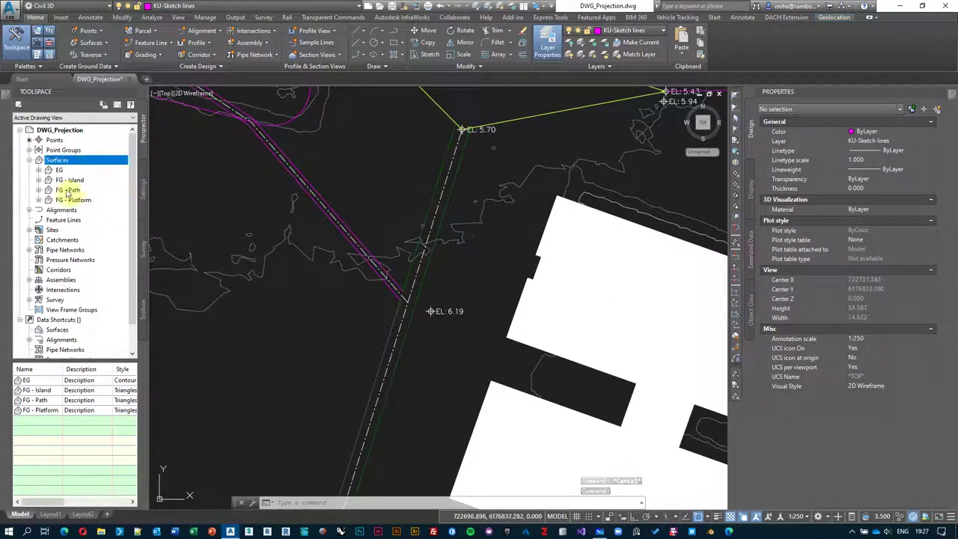
pyautogui.click(38, 190)
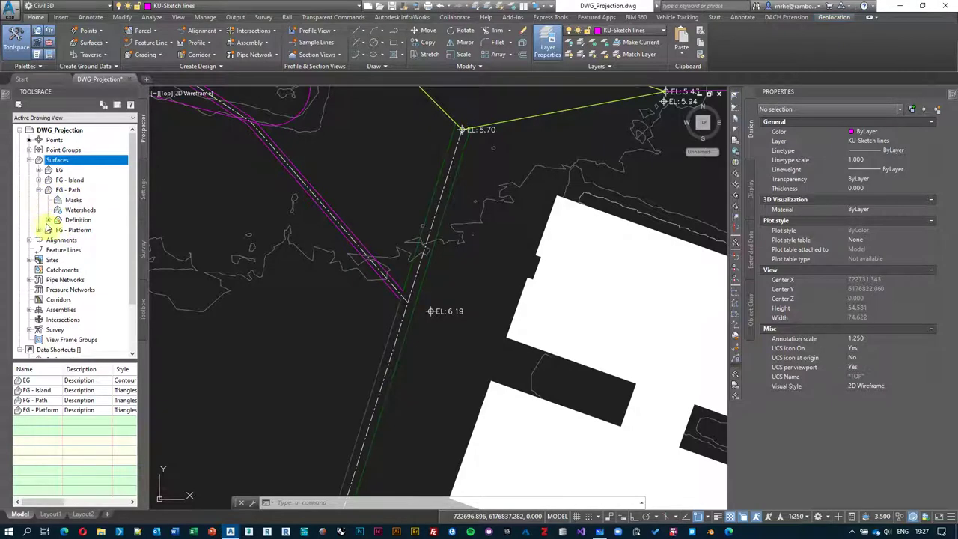
pyautogui.click(48, 220)
pyautogui.rightClick(86, 240)
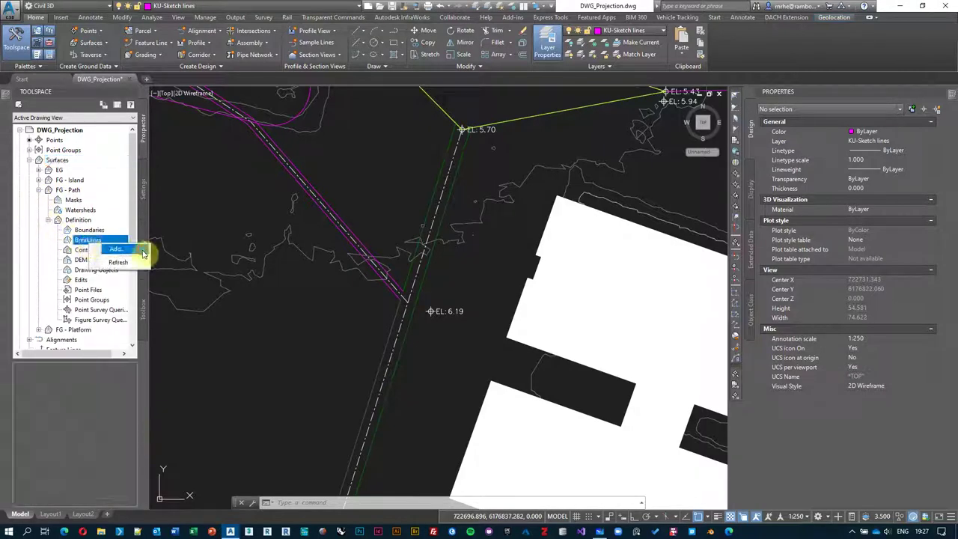
pyautogui.click(135, 251)
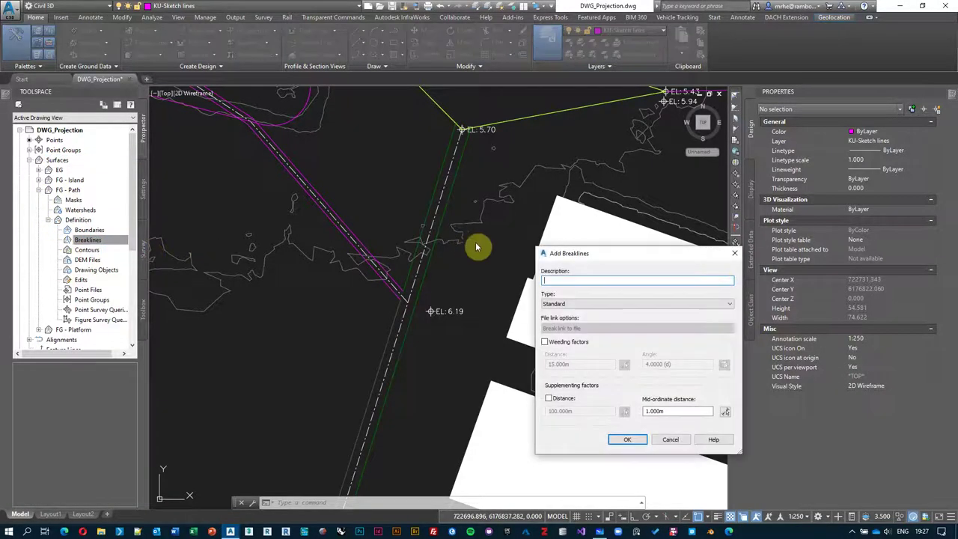
# Accept the Add Breaklines defaults, then cancel the object selection.
pyautogui.click(627, 441)
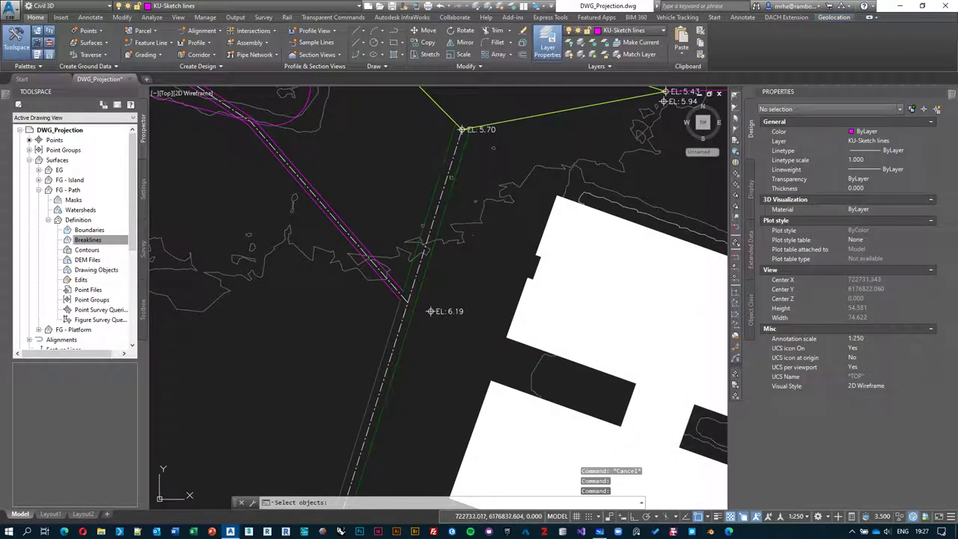
pyautogui.press('Escape')
pyautogui.press('Escape')
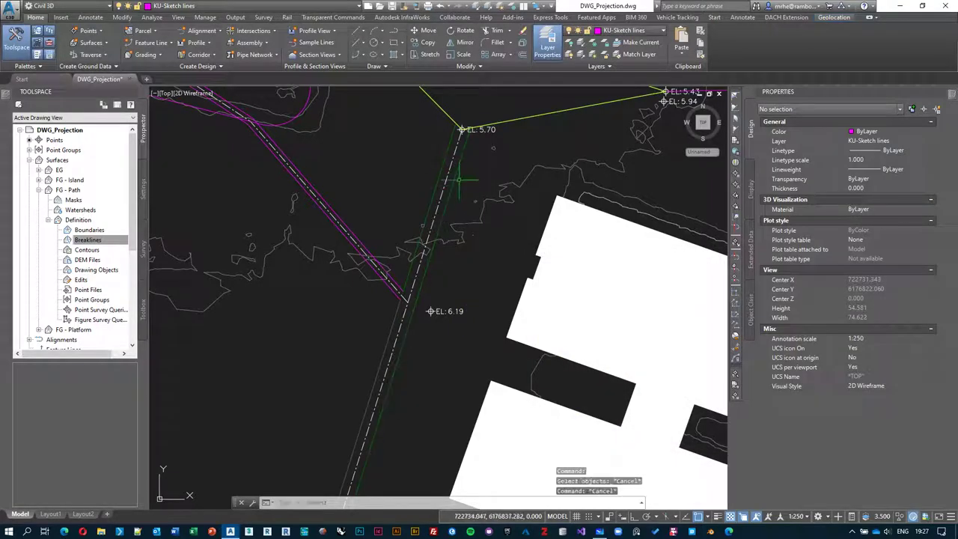
# Select the three path feature lines and add them to FG - Path as breaklines.
pyautogui.click(39, 189)
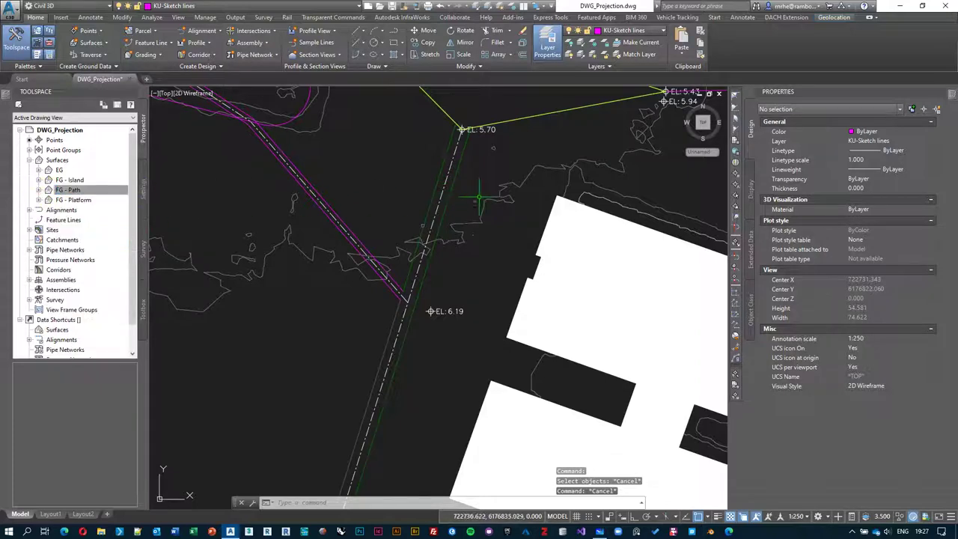
pyautogui.click(457, 161)
pyautogui.click(446, 155)
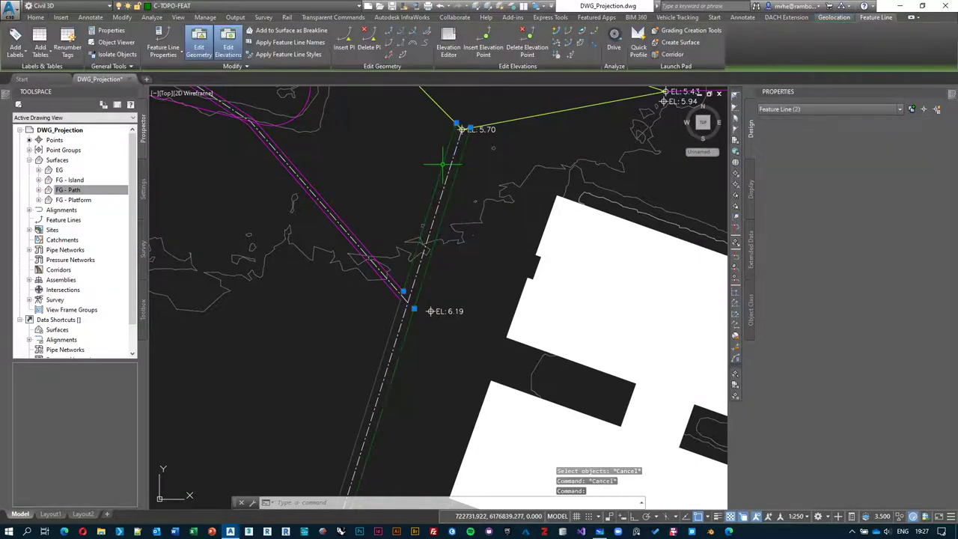
pyautogui.click(400, 313)
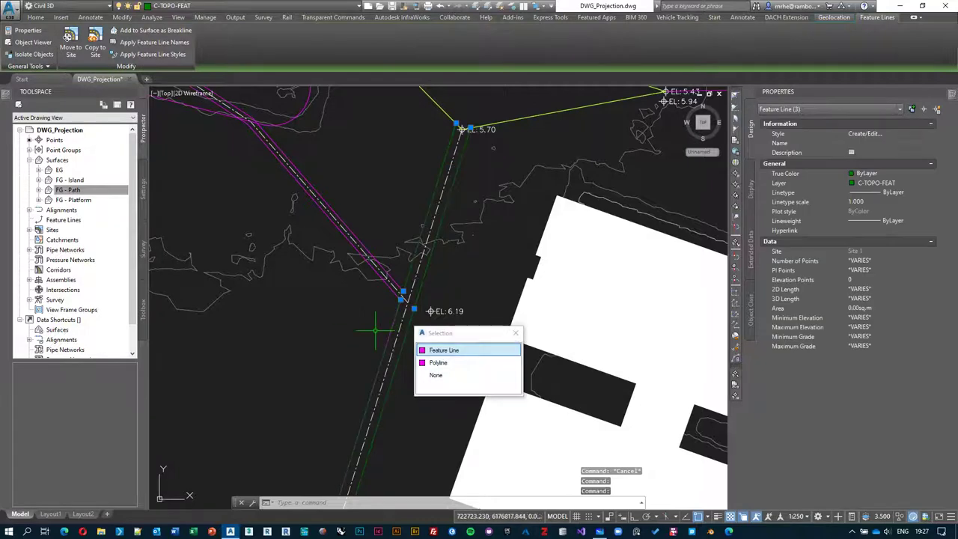
pyautogui.click(475, 350)
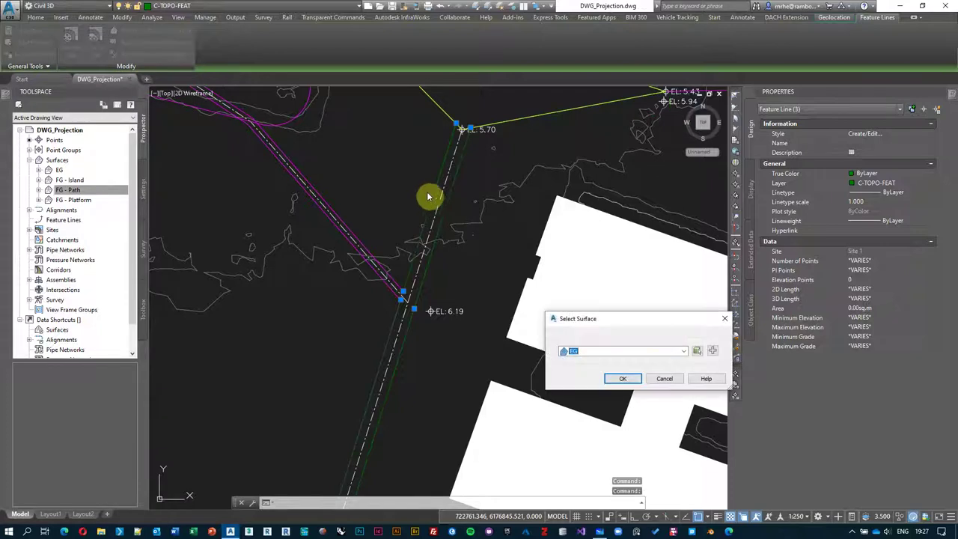
pyautogui.moveTo(658, 320); pyautogui.dragTo(453, 202)
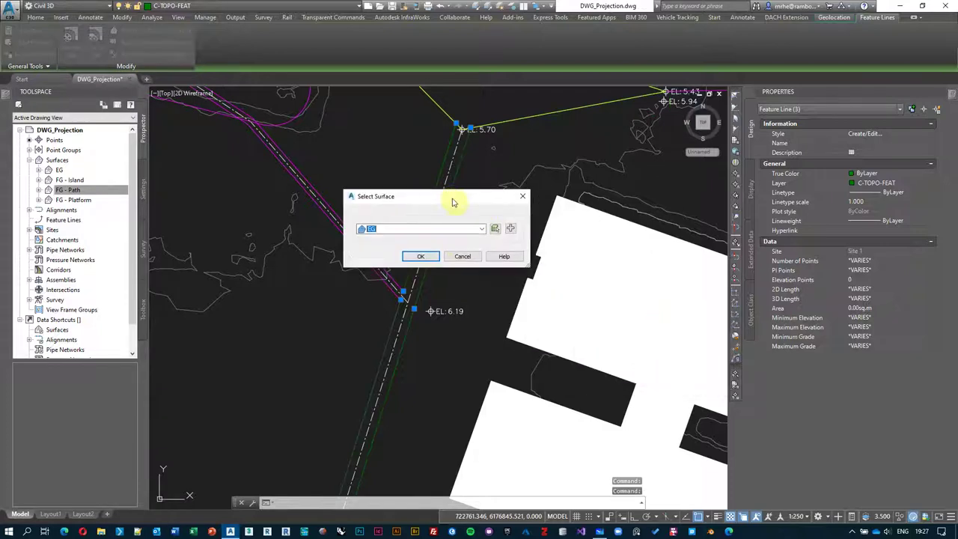
pyautogui.click(482, 229)
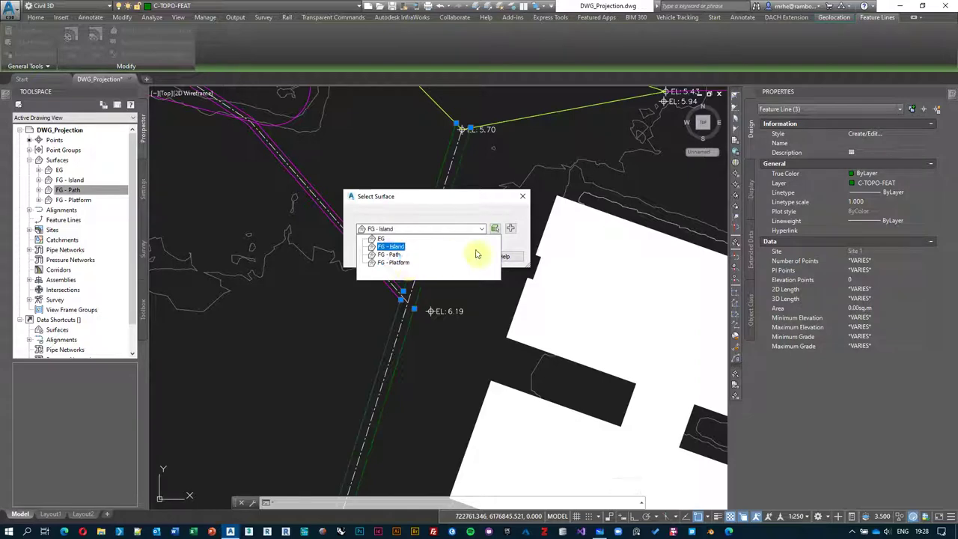
pyautogui.click(391, 254)
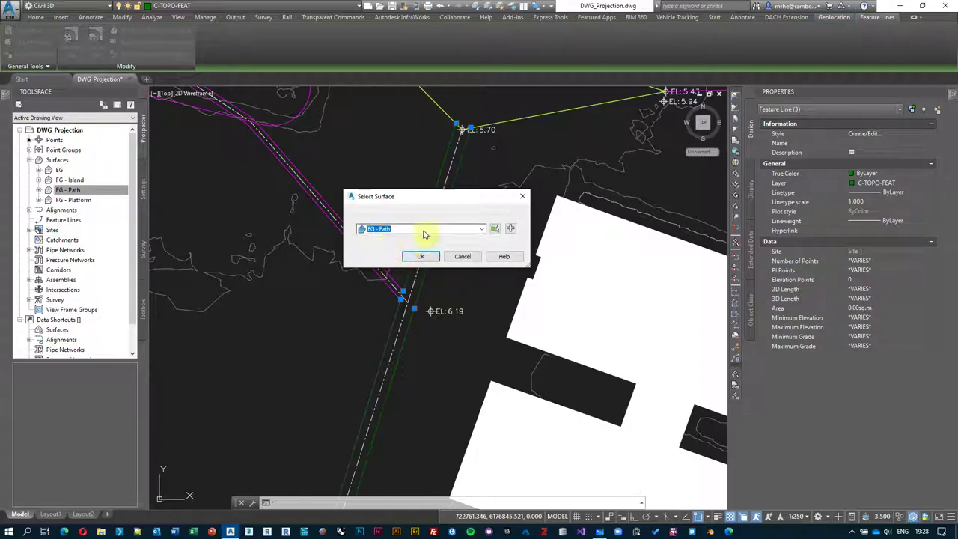
pyautogui.click(417, 257)
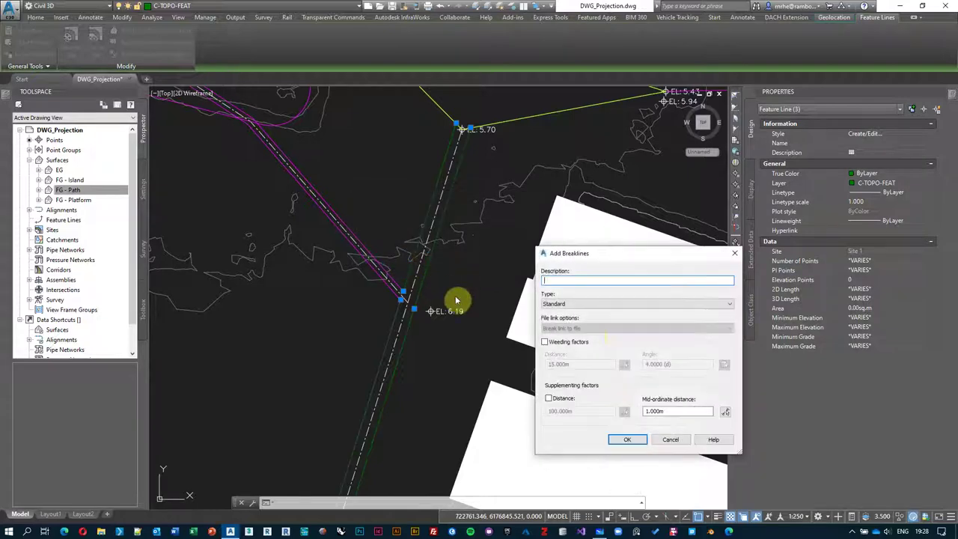
pyautogui.click(629, 441)
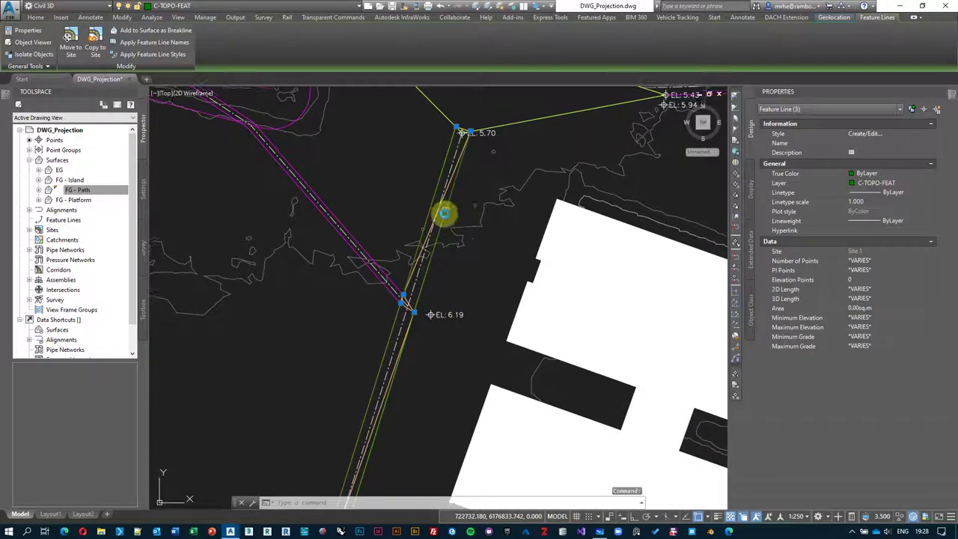
pyautogui.scroll(3, 445, 214)
pyautogui.press('Escape')
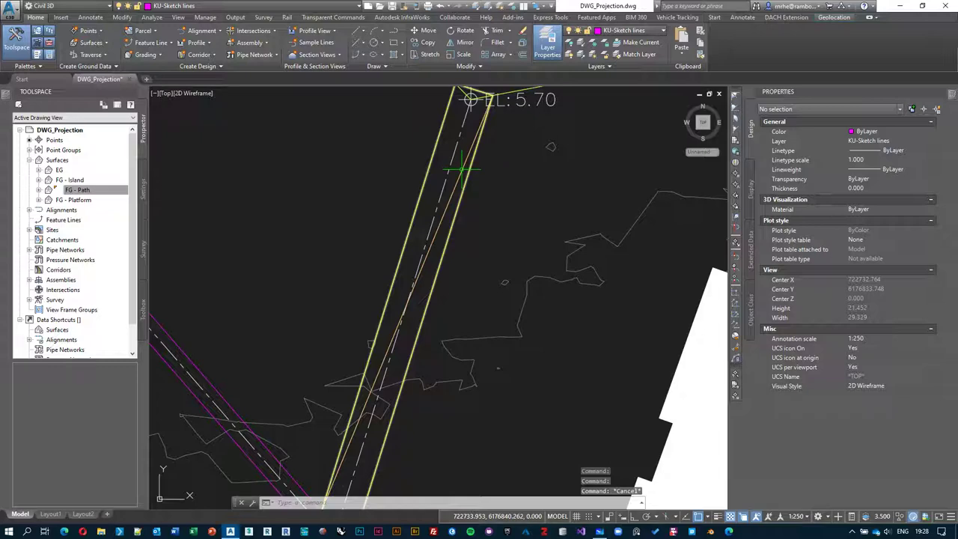
pyautogui.click(457, 167)
pyautogui.rightClick(536, 201)
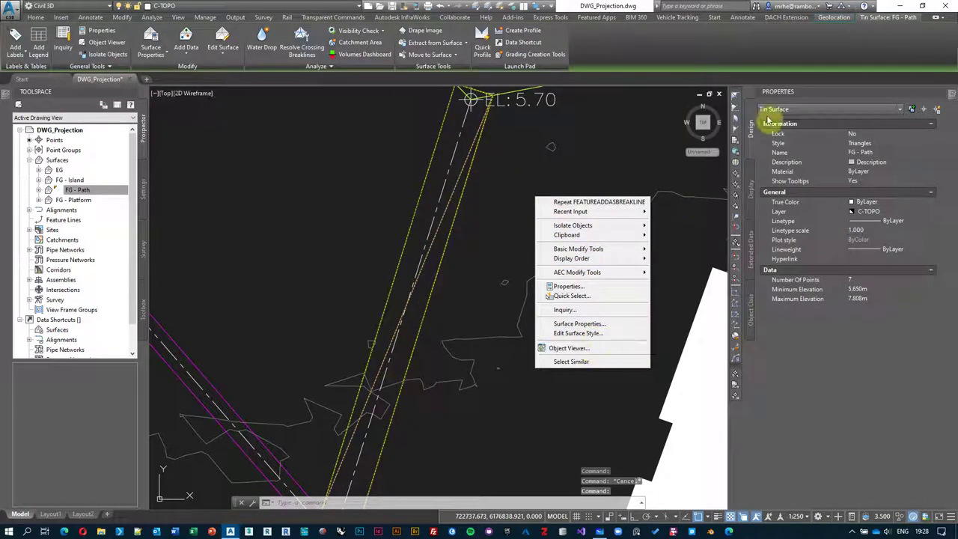
pyautogui.click(590, 348)
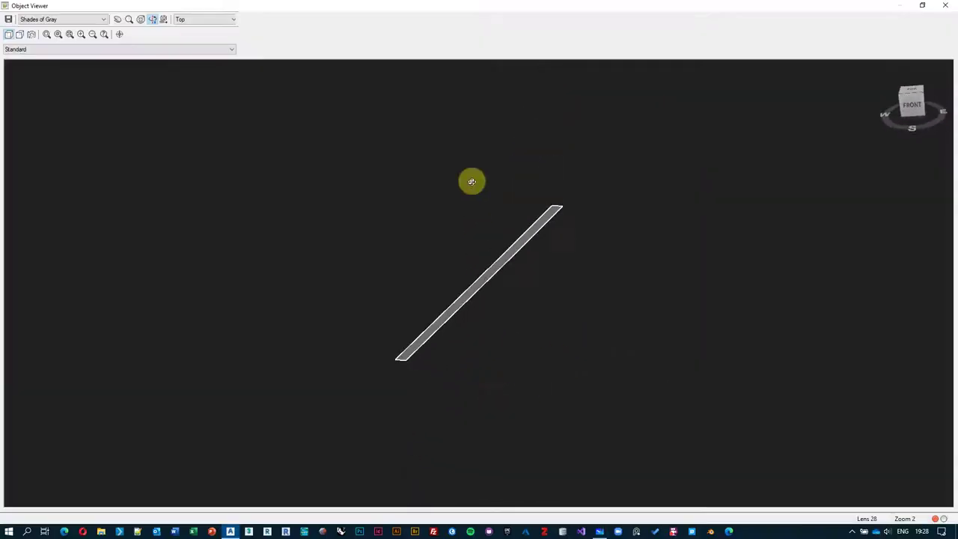
pyautogui.moveTo(472, 181)
pyautogui.mouseDown()
pyautogui.moveTo(462, 280)
pyautogui.moveTo(443, 261)
pyautogui.moveTo(467, 264)
pyautogui.moveTo(441, 248)
pyautogui.moveTo(428, 278)
pyautogui.moveTo(605, 282)
pyautogui.moveTo(572, 305)
pyautogui.mouseUp()
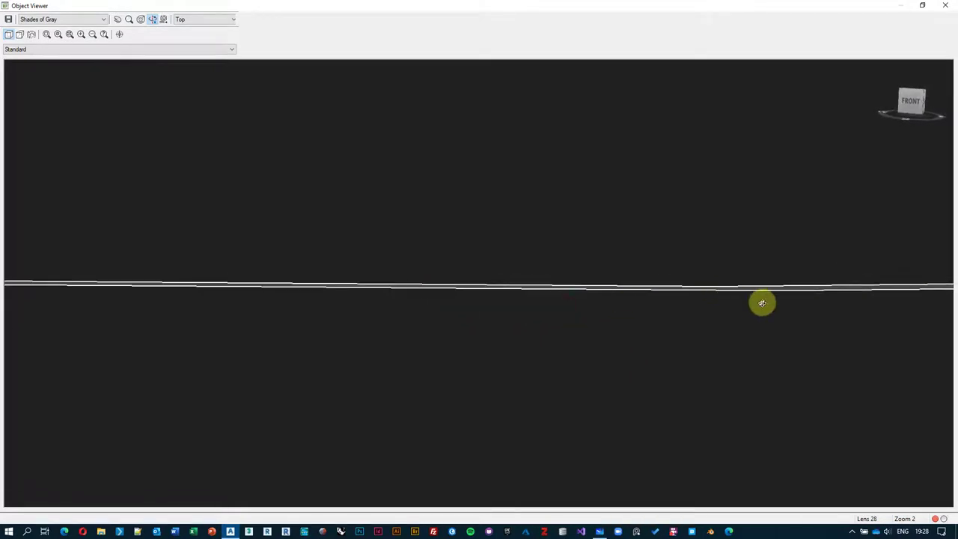
pyautogui.moveTo(761, 302)
pyautogui.mouseDown()
pyautogui.moveTo(648, 284)
pyautogui.moveTo(578, 247)
pyautogui.moveTo(500, 265)
pyautogui.moveTo(516, 262)
pyautogui.moveTo(567, 314)
pyautogui.moveTo(351, 254)
pyautogui.moveTo(336, 263)
pyautogui.mouseUp()
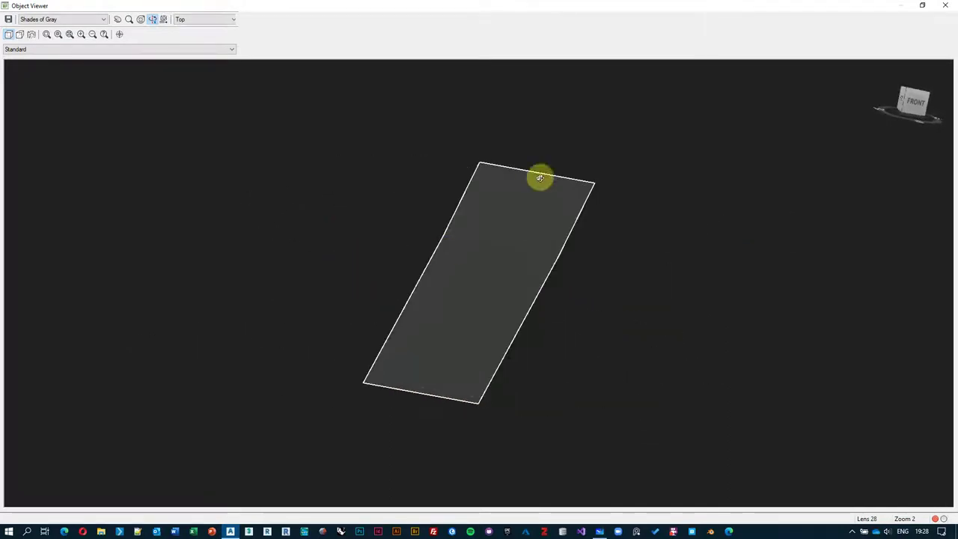
pyautogui.moveTo(509, 252)
pyautogui.mouseDown()
pyautogui.moveTo(527, 279)
pyautogui.moveTo(511, 276)
pyautogui.mouseUp()
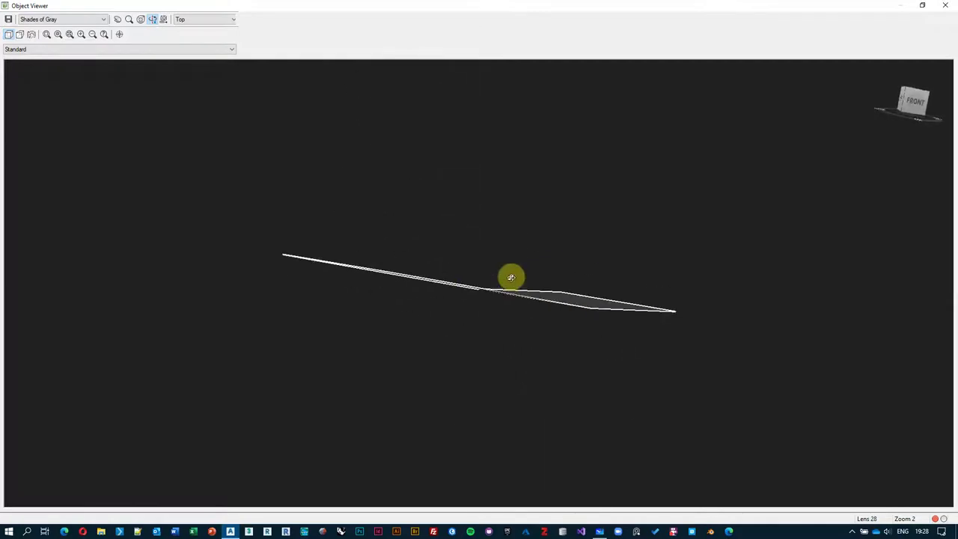
pyautogui.press('Escape')
pyautogui.scroll(3, 452, 246)
pyautogui.scroll(-3, 452, 246)
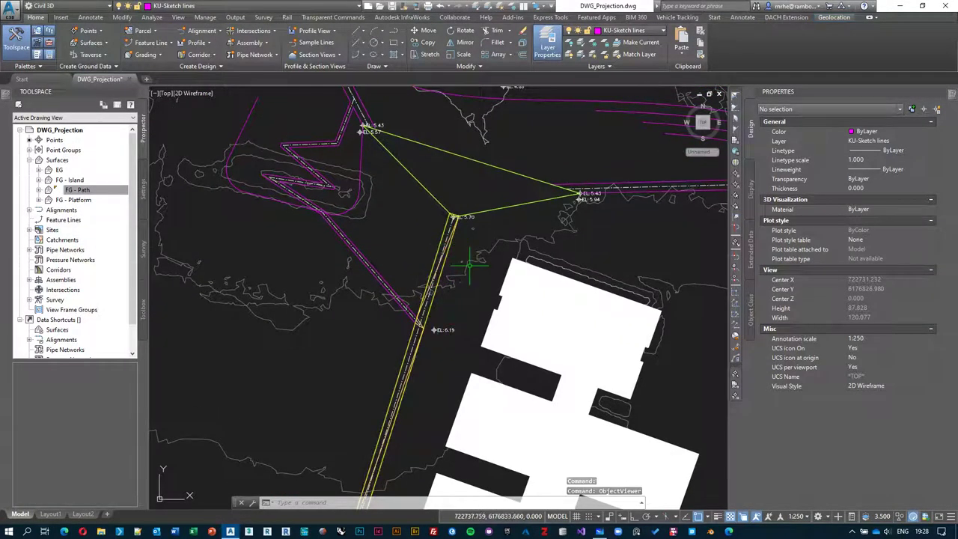
# Pan to the path's upper end and the magenta road, then drop the sketch polyline selection.
pyautogui.moveTo(462, 321)
pyautogui.mouseDown(button='middle')
pyautogui.moveTo(479, 276)
pyautogui.moveTo(447, 347)
pyautogui.moveTo(472, 315)
pyautogui.moveTo(465, 201)
pyautogui.mouseUp(button='middle')
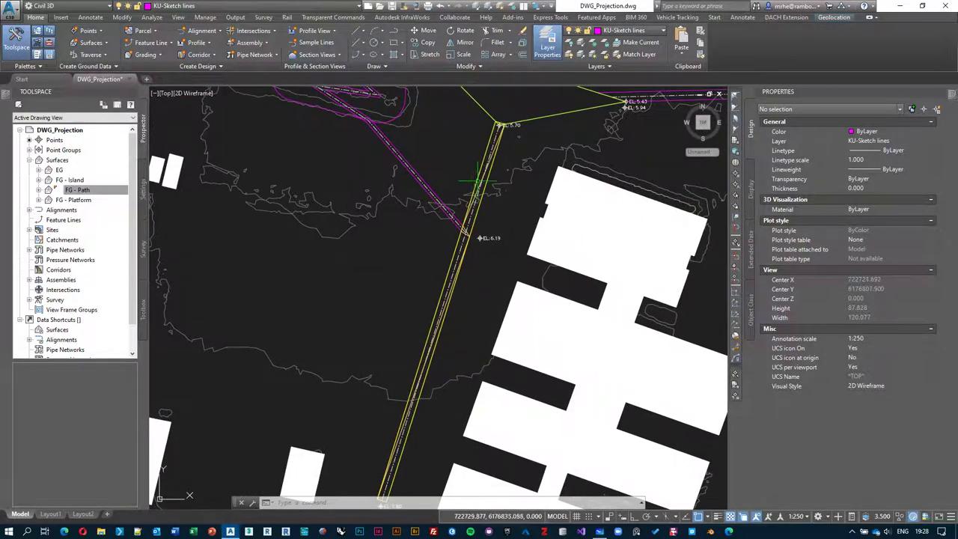
pyautogui.scroll(2, 476, 182)
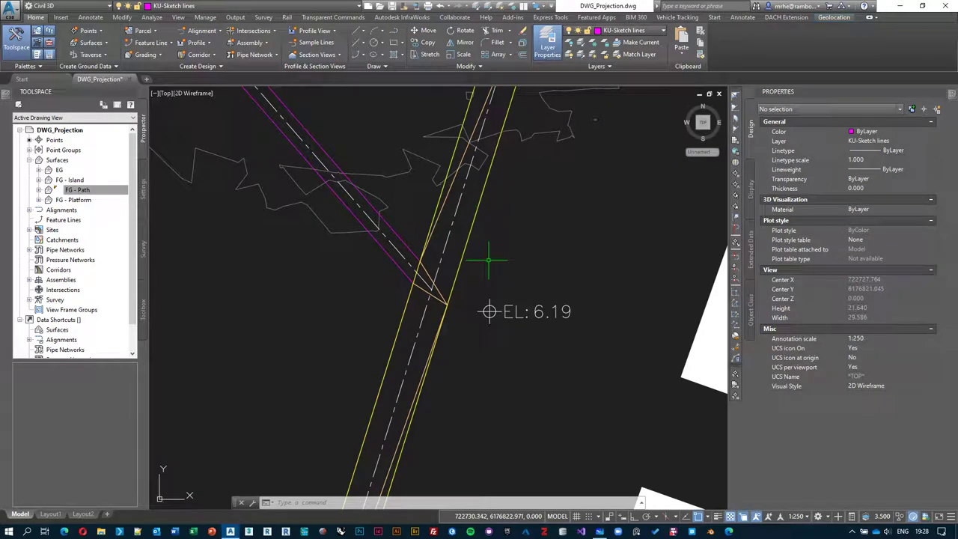
pyautogui.scroll(-2, 507, 261)
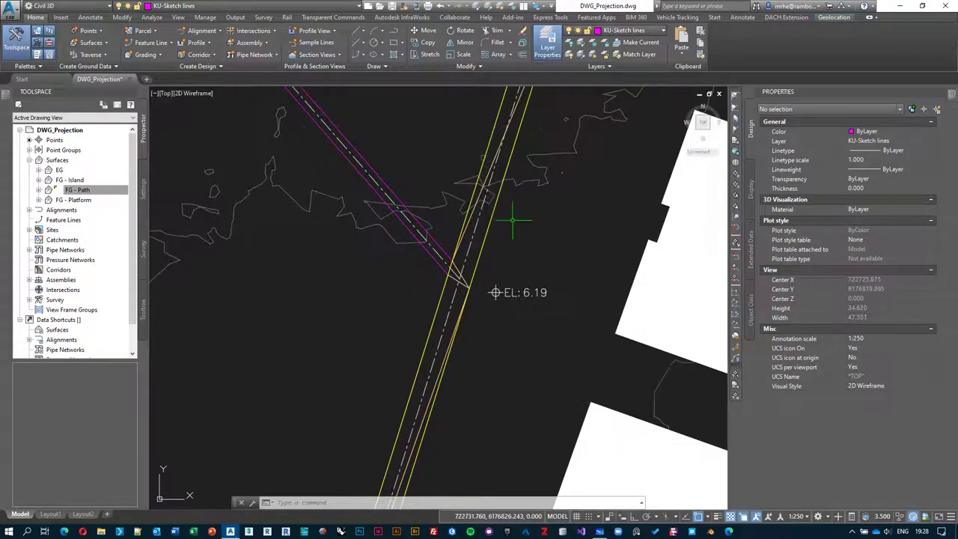
pyautogui.moveTo(514, 214); pyautogui.dragTo(496, 310, button='middle')
pyautogui.scroll(-2, 492, 300)
pyautogui.moveTo(389, 252); pyautogui.dragTo(397, 265, button='middle')
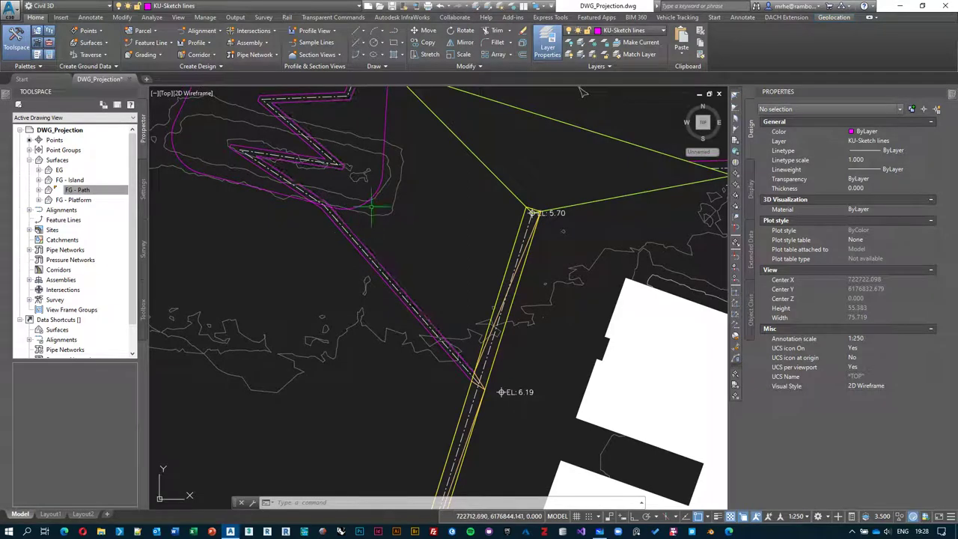
pyautogui.moveTo(356, 236); pyautogui.dragTo(369, 324, button='middle')
pyautogui.scroll(-2, 410, 244)
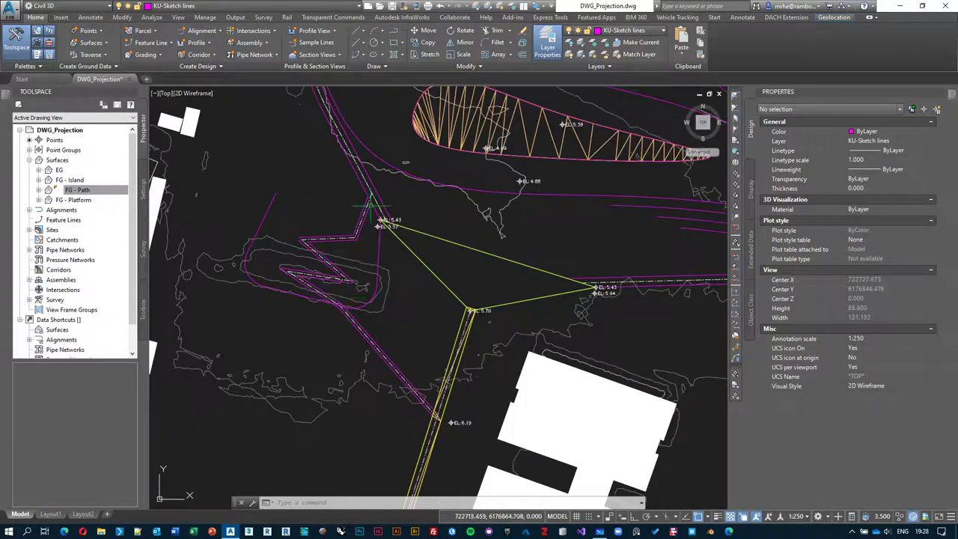
pyautogui.moveTo(528, 319)
pyautogui.mouseDown(button='middle')
pyautogui.moveTo(336, 265)
pyautogui.moveTo(277, 209)
pyautogui.mouseUp(button='middle')
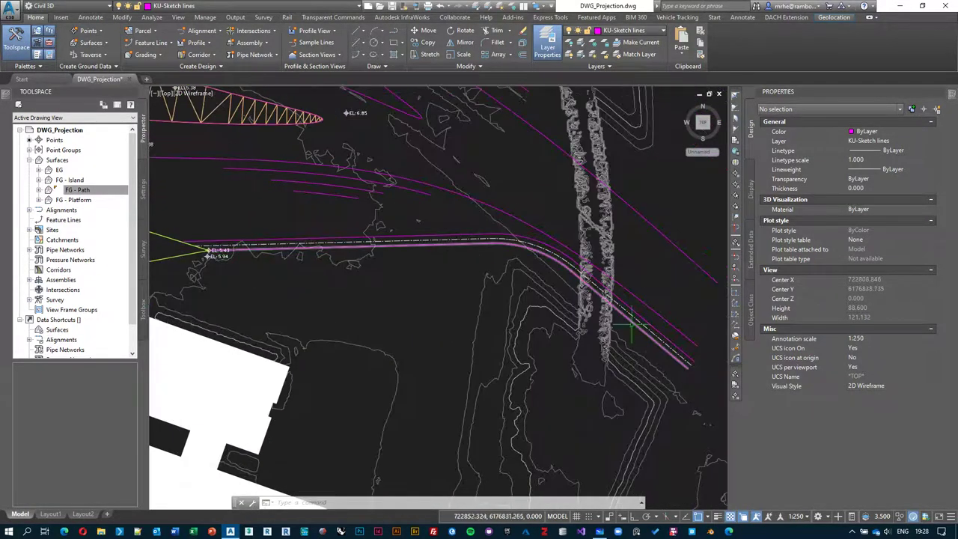
pyautogui.click(455, 243)
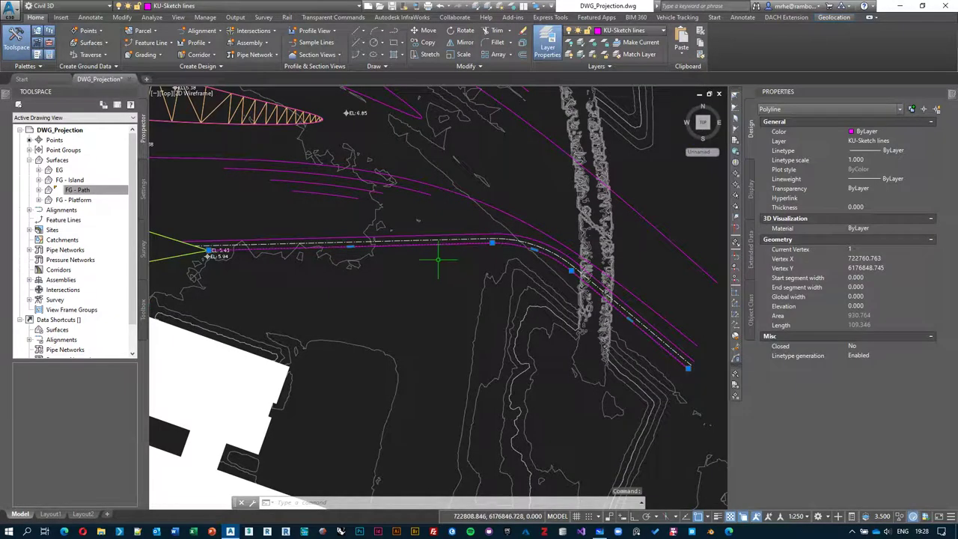
pyautogui.press('Escape')
# Zoom in on the path and select its sketched spline.
pyautogui.scroll(2, 386, 255)
pyautogui.scroll(-3, 420, 314)
pyautogui.scroll(2, 450, 374)
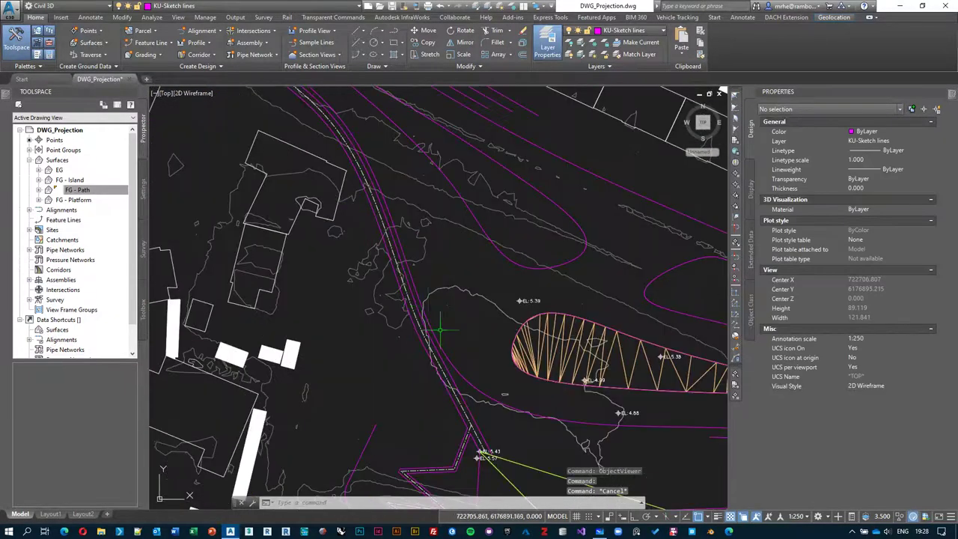
pyautogui.scroll(2, 458, 397)
pyautogui.click(459, 397)
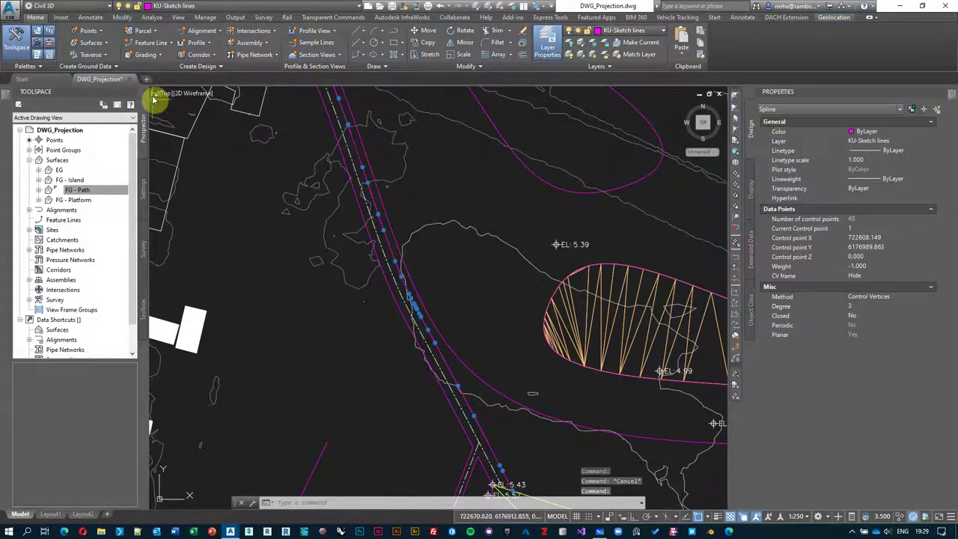
pyautogui.click(170, 45)
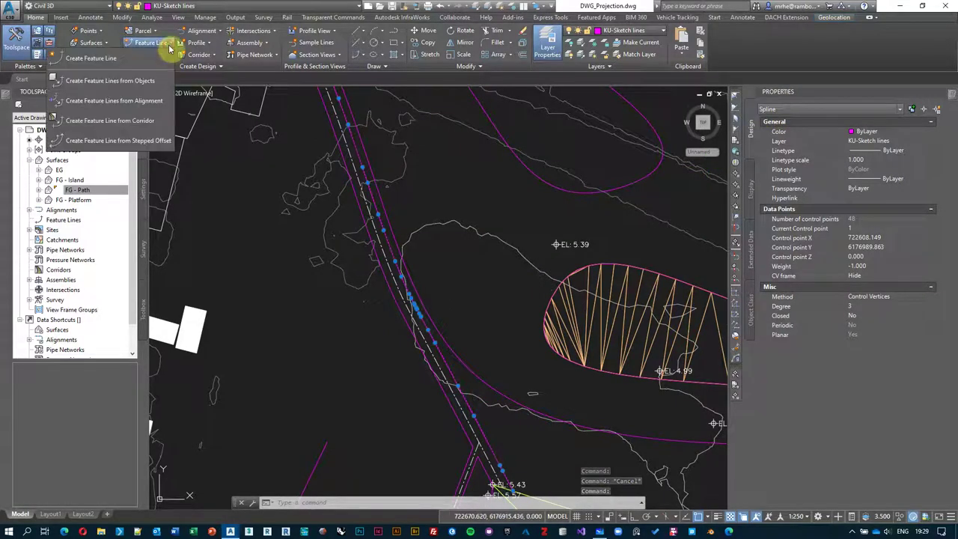
pyautogui.click(154, 81)
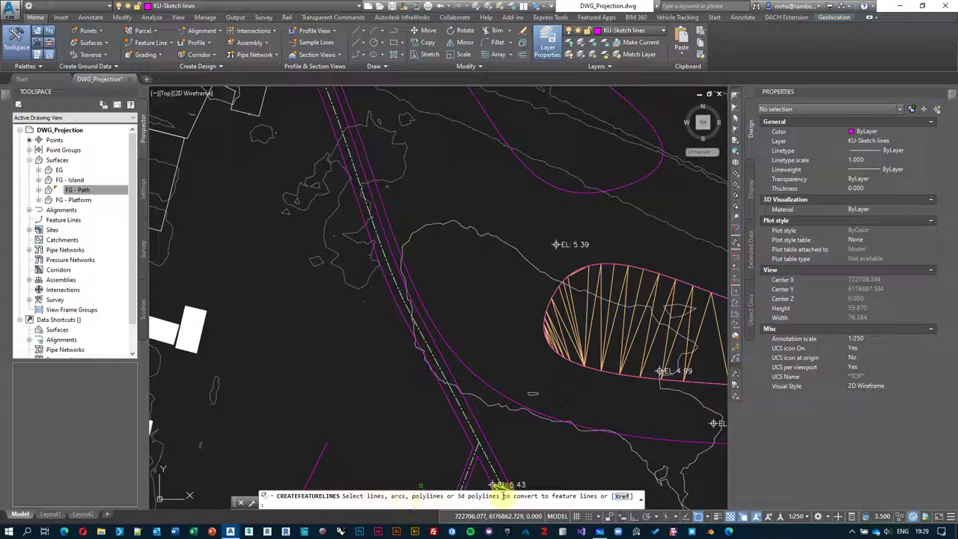
pyautogui.click(422, 485)
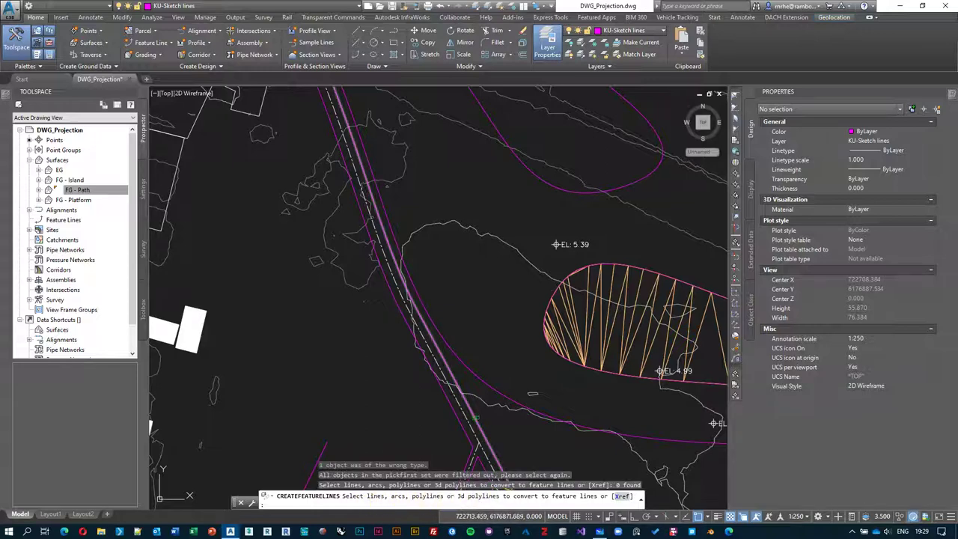
pyautogui.click(472, 416)
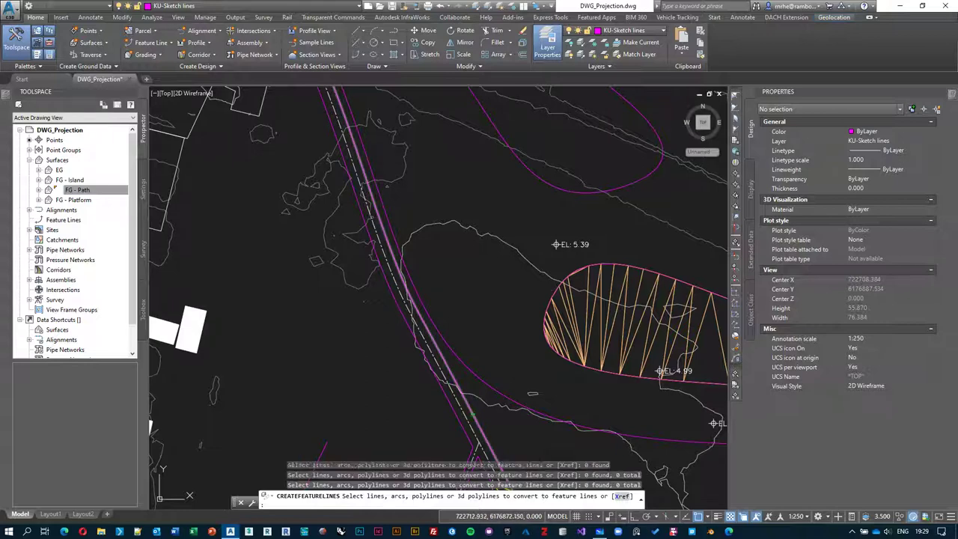
pyautogui.click(473, 416)
pyautogui.press('Escape')
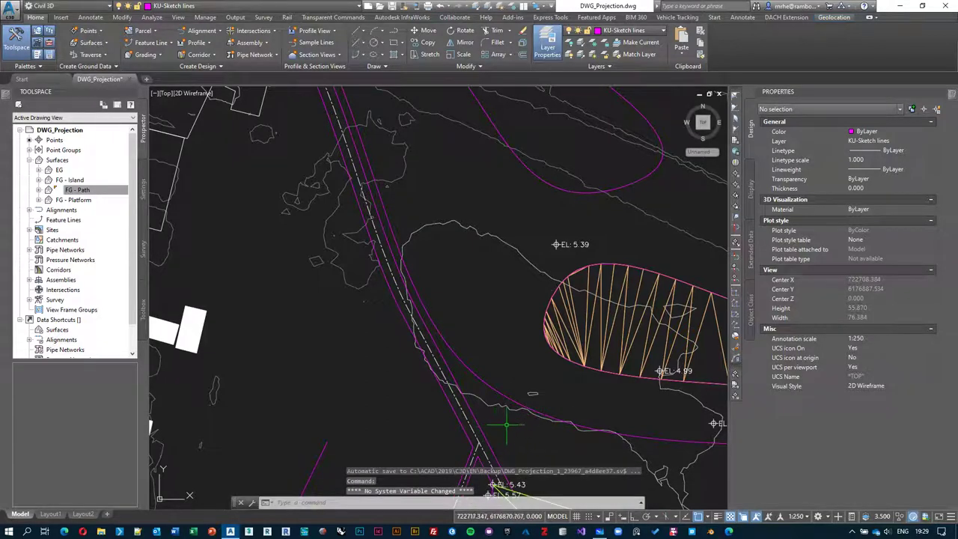
pyautogui.moveTo(506, 425)
pyautogui.mouseDown(button='middle')
pyautogui.moveTo(496, 407)
pyautogui.moveTo(488, 412)
pyautogui.mouseUp(button='middle')
pyautogui.click(488, 413)
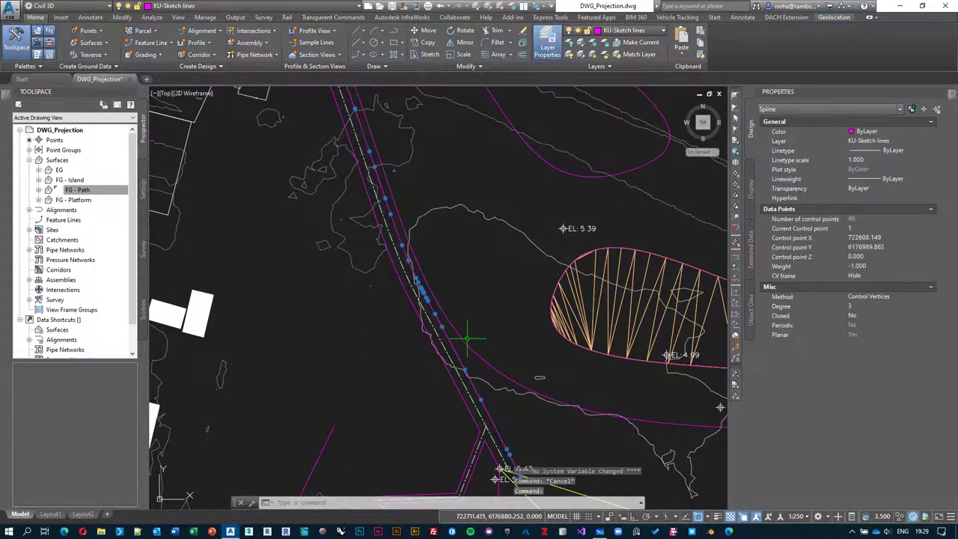
pyautogui.scroll(-2, 374, 390)
pyautogui.moveTo(374, 389); pyautogui.dragTo(353, 347, button='middle')
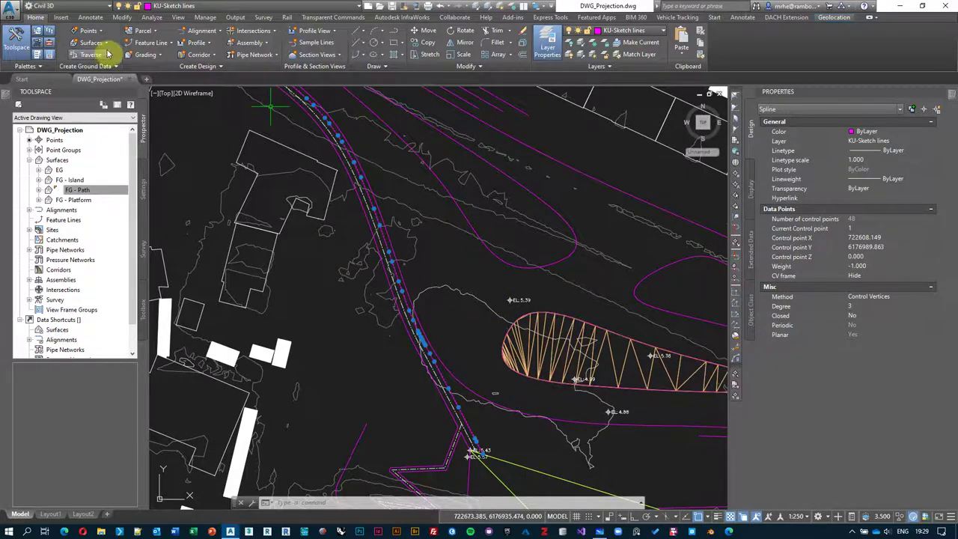
pyautogui.moveTo(488, 278); pyautogui.dragTo(380, 272, button='middle')
pyautogui.press('Escape')
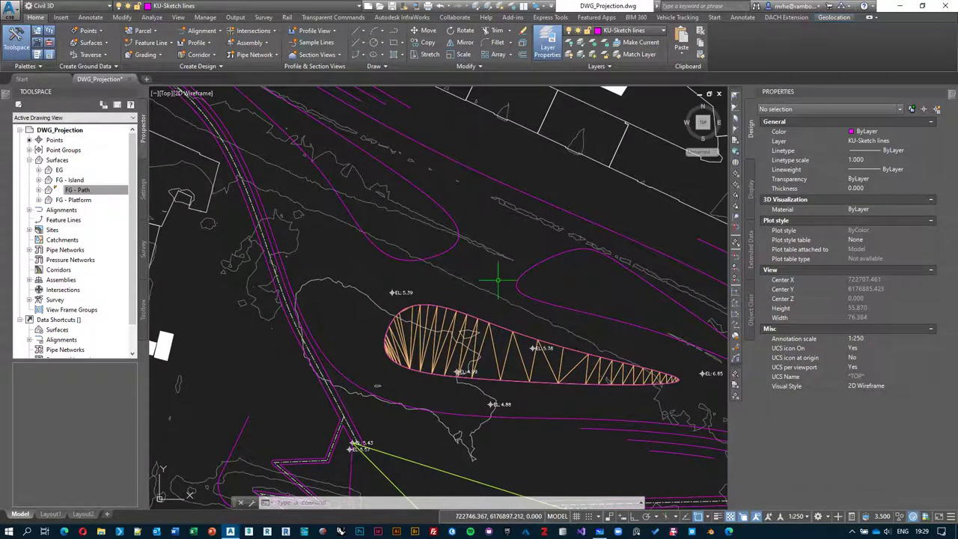
# Zoom and pan in on the EL 5.43 corner of the yellow triangular feature line.
pyautogui.scroll(-3, 497, 280)
pyautogui.scroll(2, 433, 317)
pyautogui.scroll(-2, 432, 318)
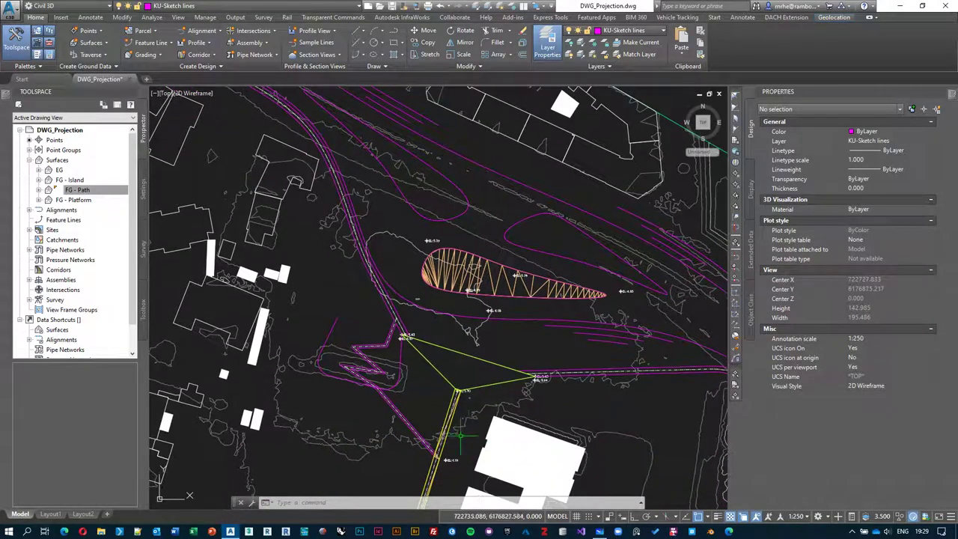
pyautogui.scroll(2, 467, 364)
pyautogui.scroll(5, 480, 350)
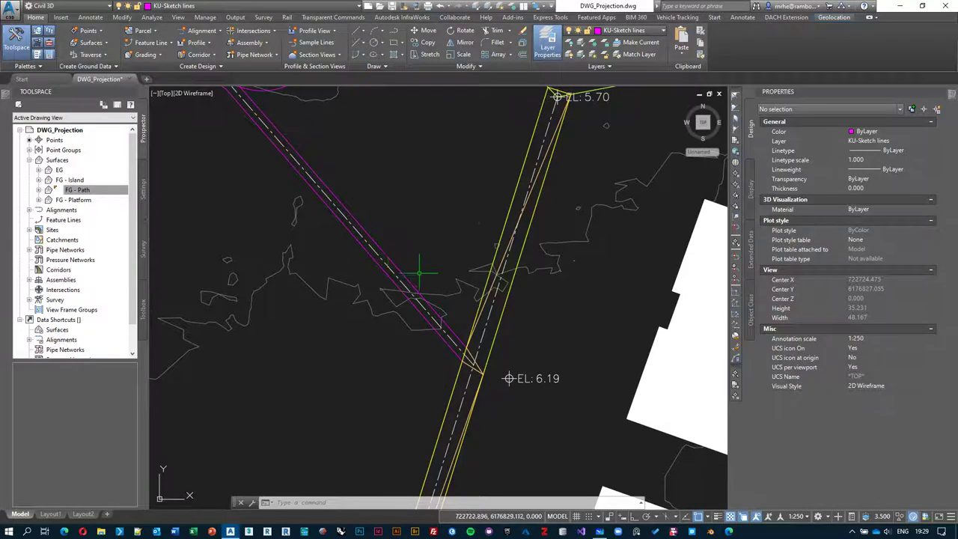
pyautogui.scroll(-2, 420, 273)
pyautogui.moveTo(428, 207); pyautogui.dragTo(443, 320, button='middle')
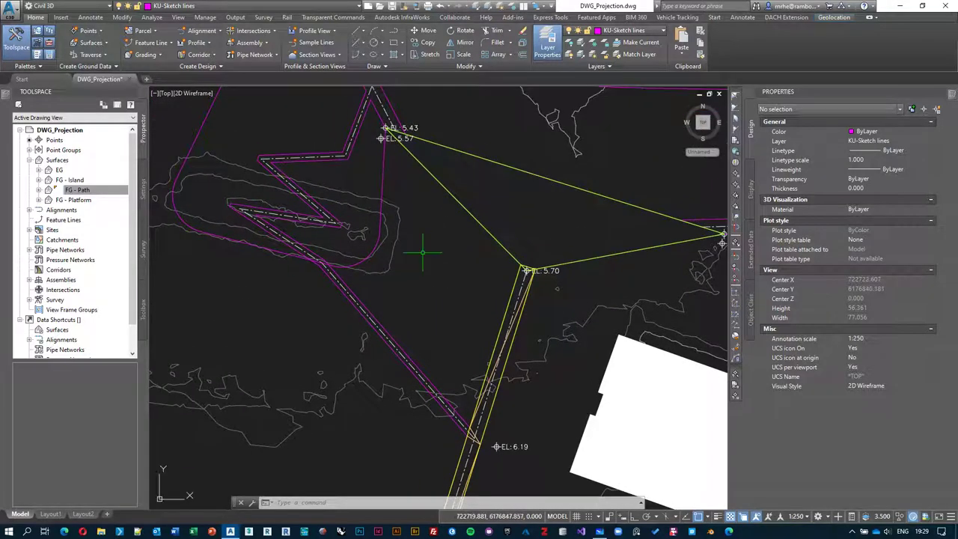
pyautogui.scroll(-1, 447, 324)
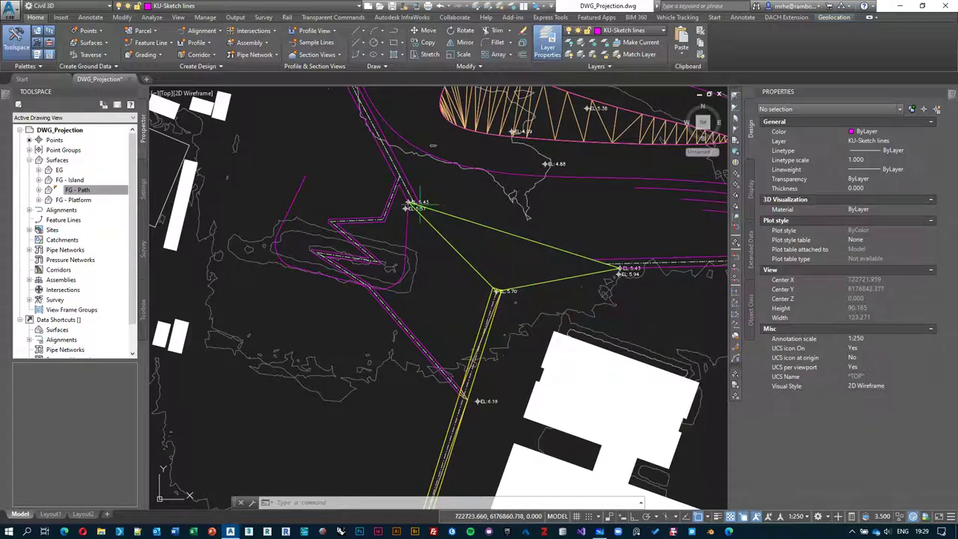
pyautogui.scroll(2, 588, 266)
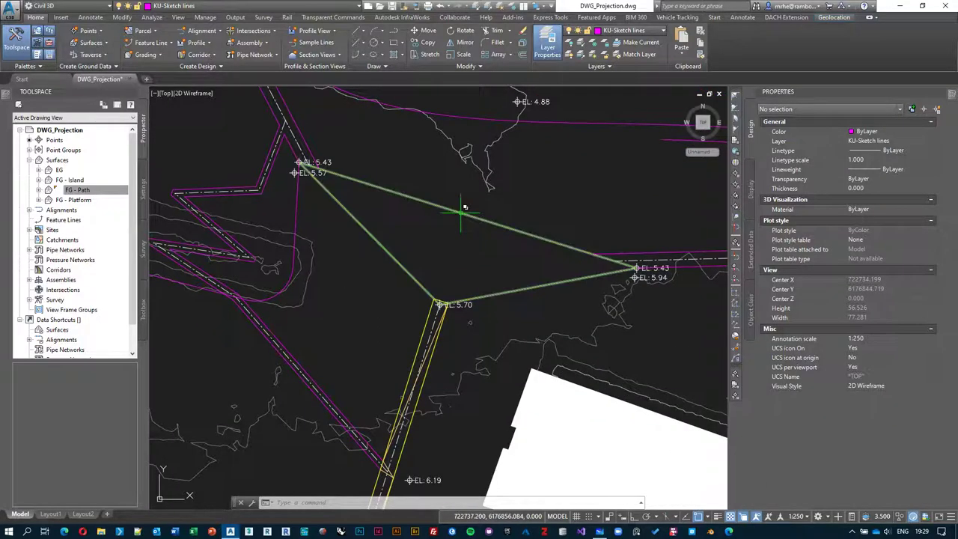
pyautogui.moveTo(435, 243); pyautogui.dragTo(434, 268, button='middle')
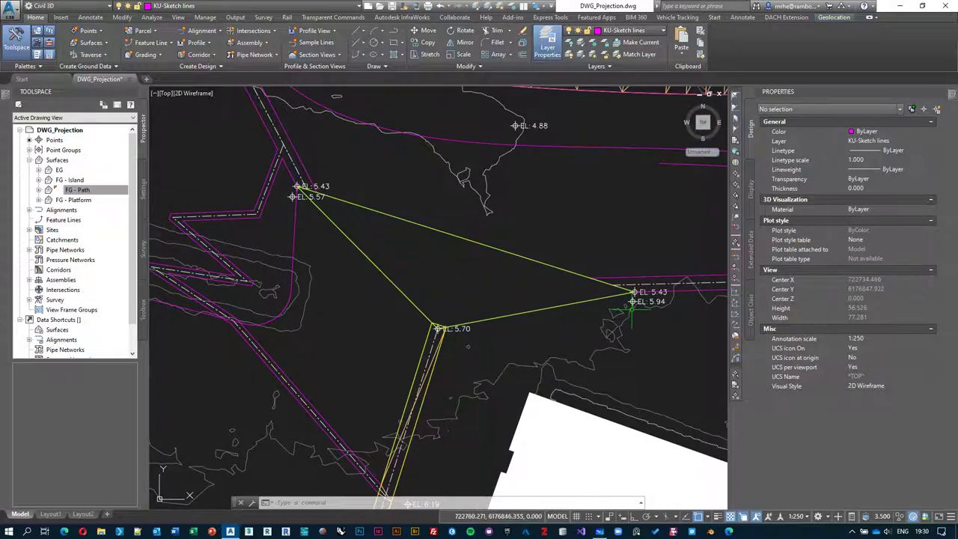
pyautogui.scroll(2, 632, 300)
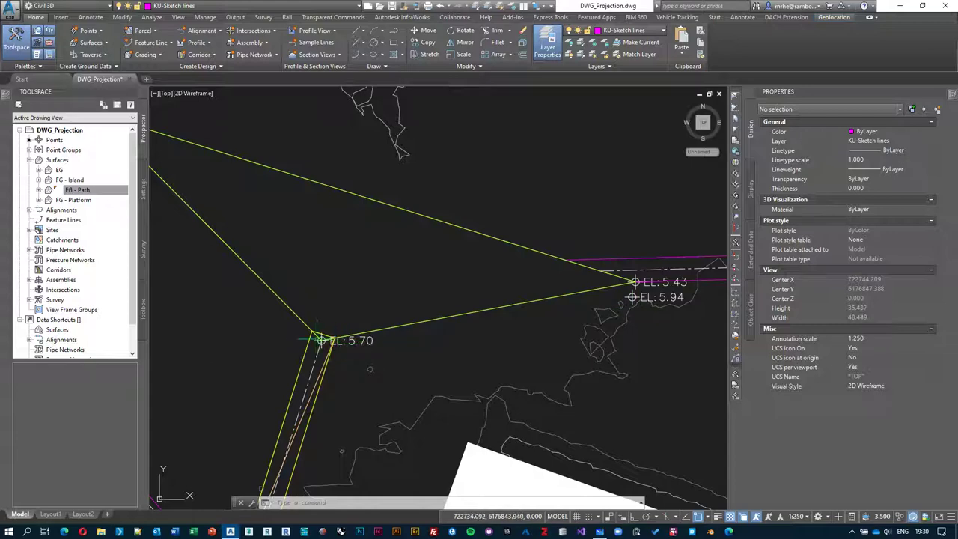
pyautogui.click(595, 285)
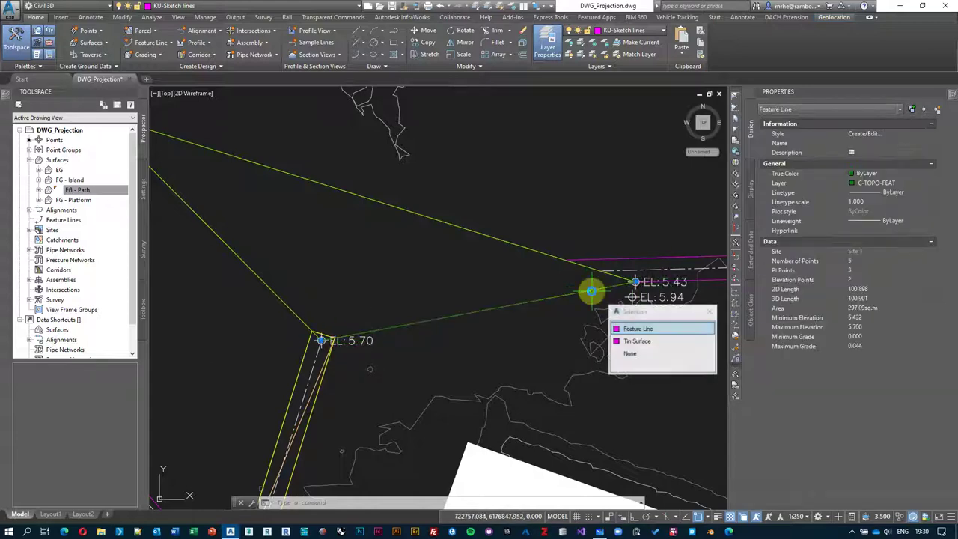
pyautogui.click(636, 328)
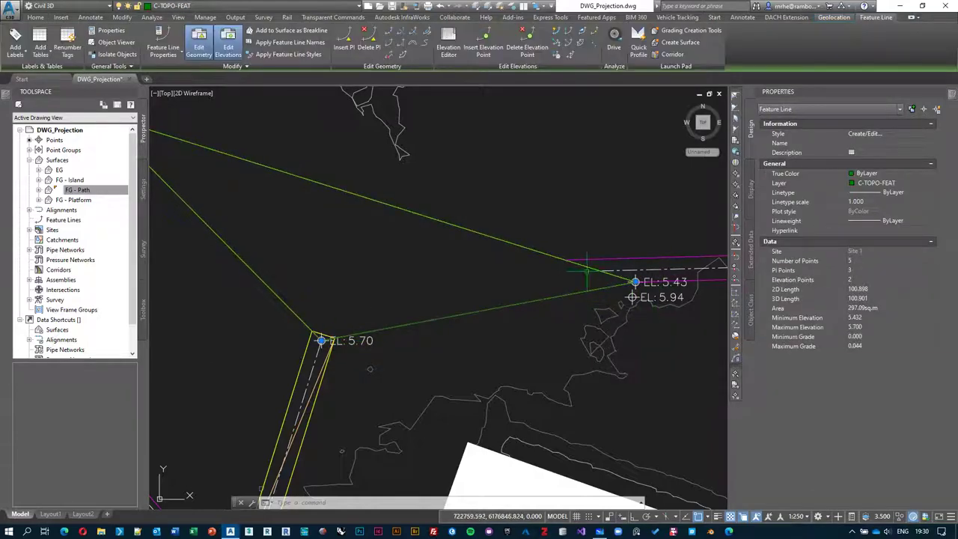
pyautogui.click(449, 43)
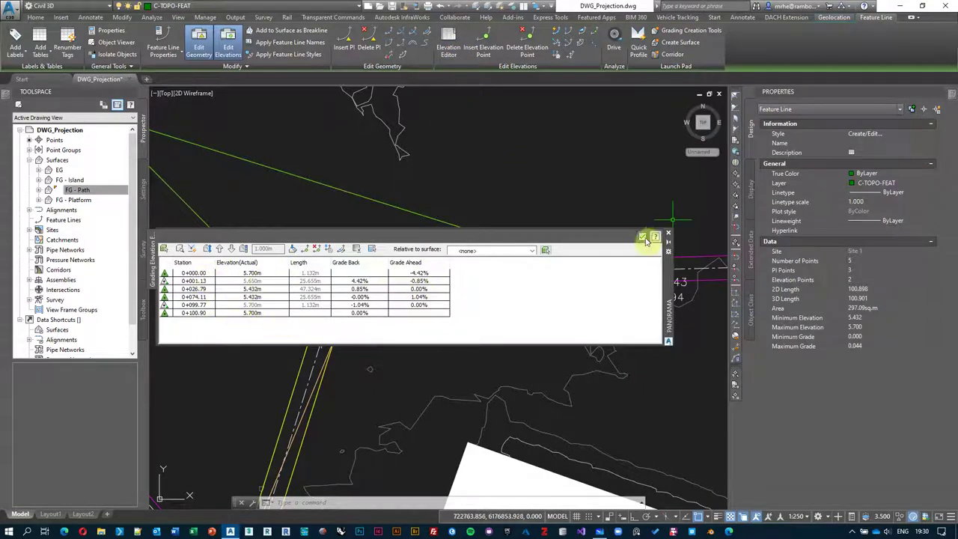
pyautogui.click(667, 233)
pyautogui.click(505, 244)
pyautogui.hotkey('alt', 'Tab')
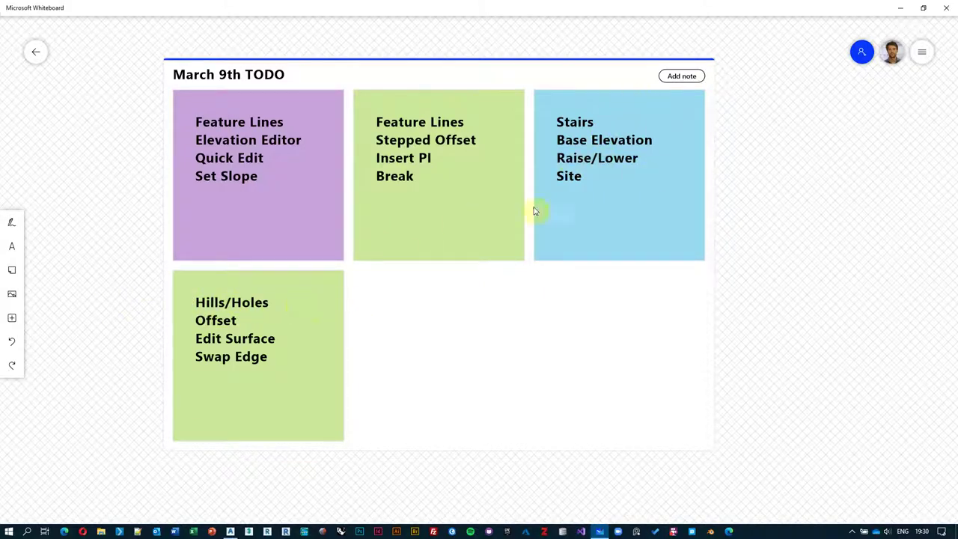
pyautogui.hotkey('alt', 'Tab')
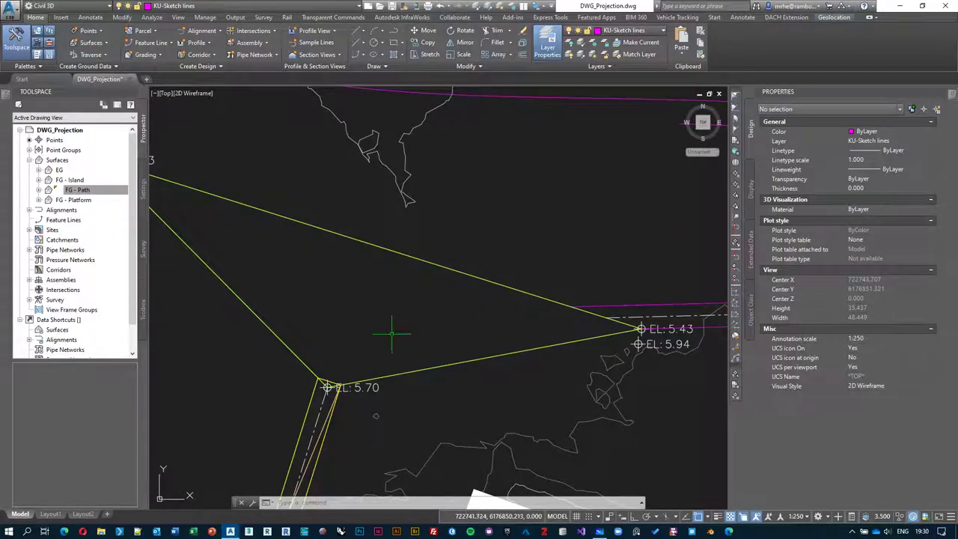
# Zoom and pan from the hatched triangle toward the parallel magenta lines.
pyautogui.scroll(4, 392, 333)
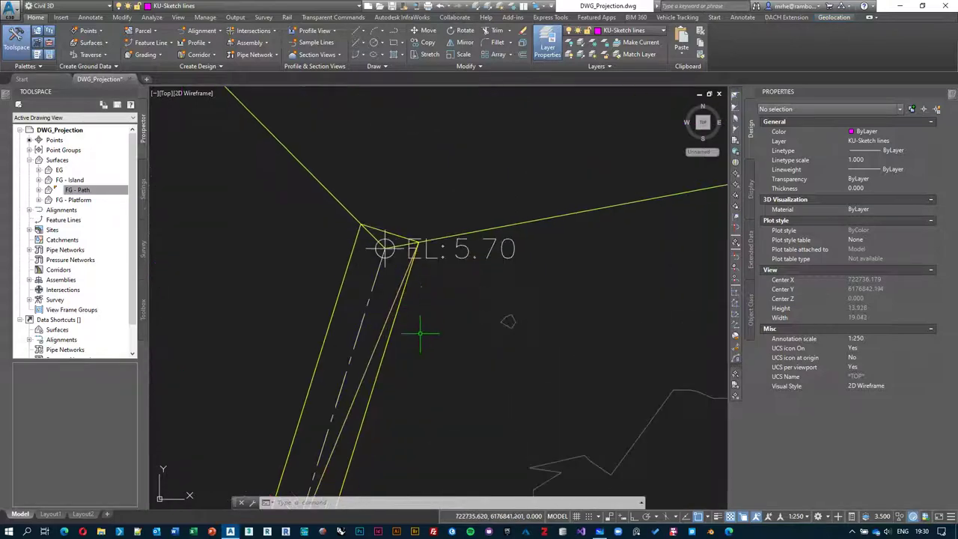
pyautogui.scroll(-5, 417, 340)
pyautogui.moveTo(423, 194); pyautogui.dragTo(428, 300, button='middle')
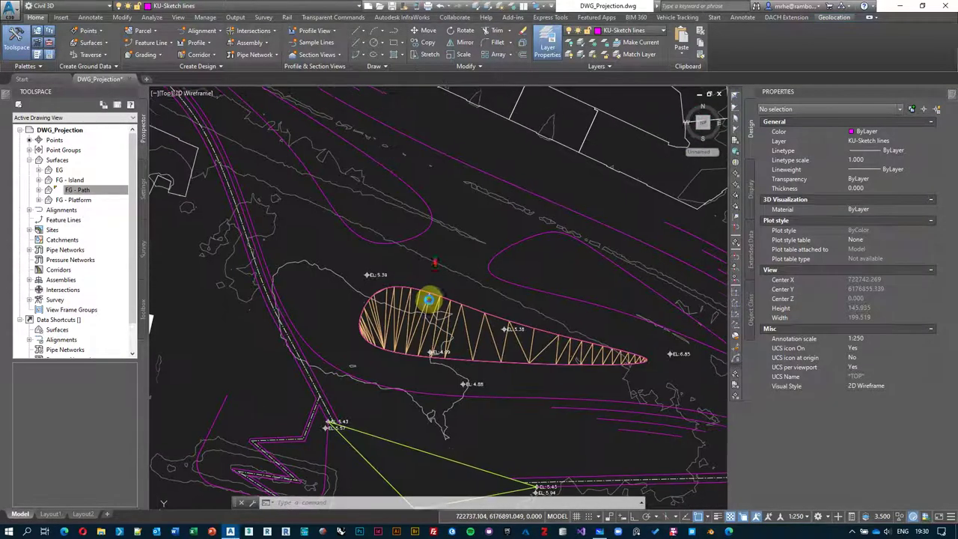
pyautogui.scroll(2, 427, 325)
pyautogui.scroll(3, 381, 237)
pyautogui.scroll(3, 396, 222)
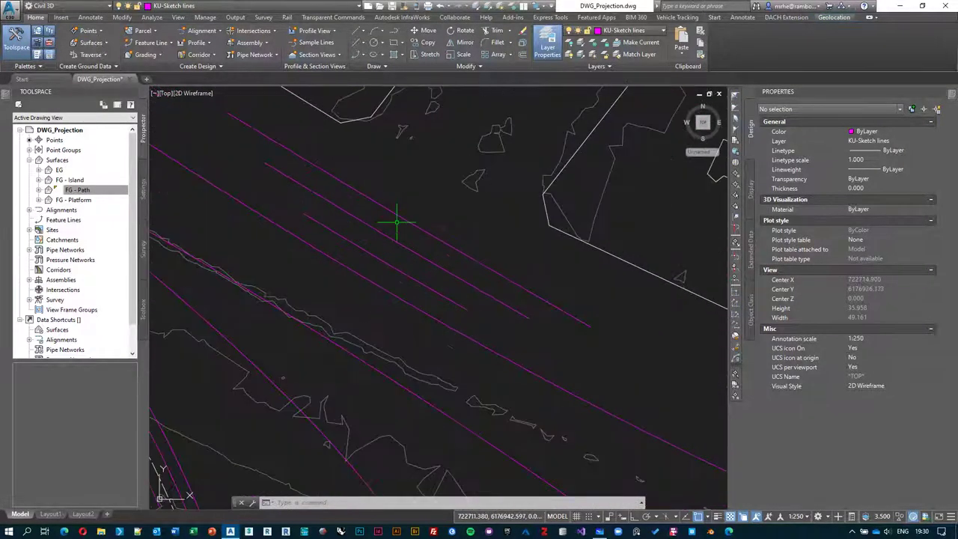
pyautogui.scroll(-2, 384, 221)
pyautogui.moveTo(608, 318); pyautogui.dragTo(586, 245, button='middle')
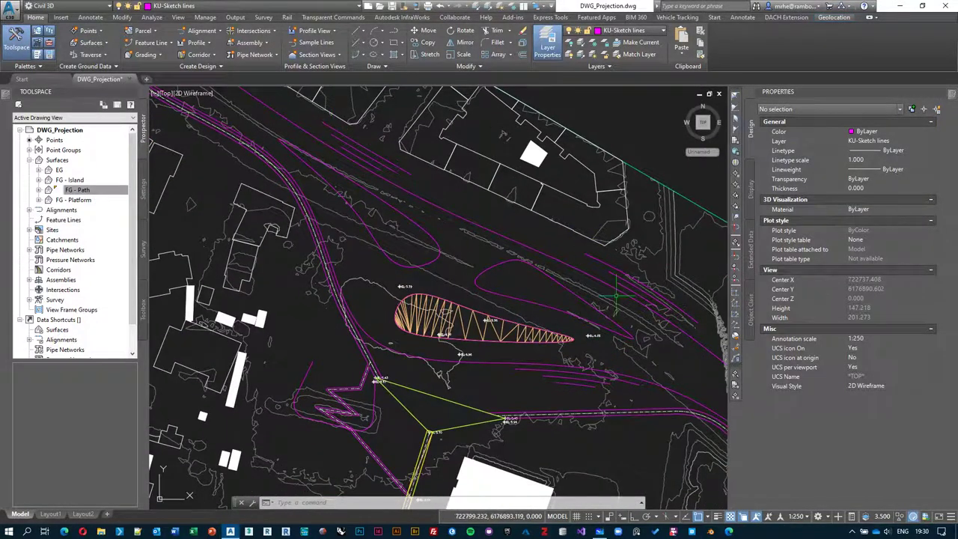
pyautogui.moveTo(417, 139); pyautogui.dragTo(428, 187, button='middle')
pyautogui.scroll(3, 404, 201)
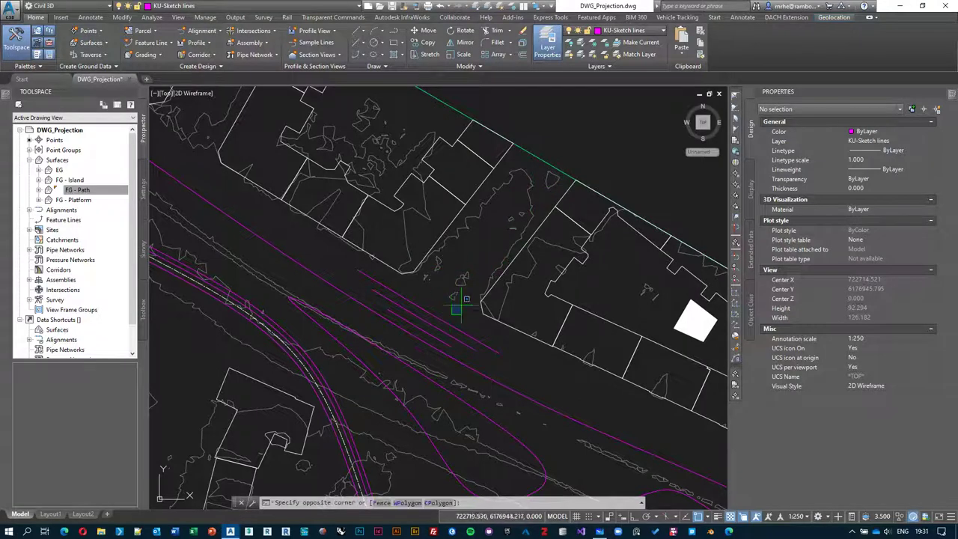
pyautogui.click(439, 299)
pyautogui.moveTo(438, 299); pyautogui.dragTo(497, 237, button='middle')
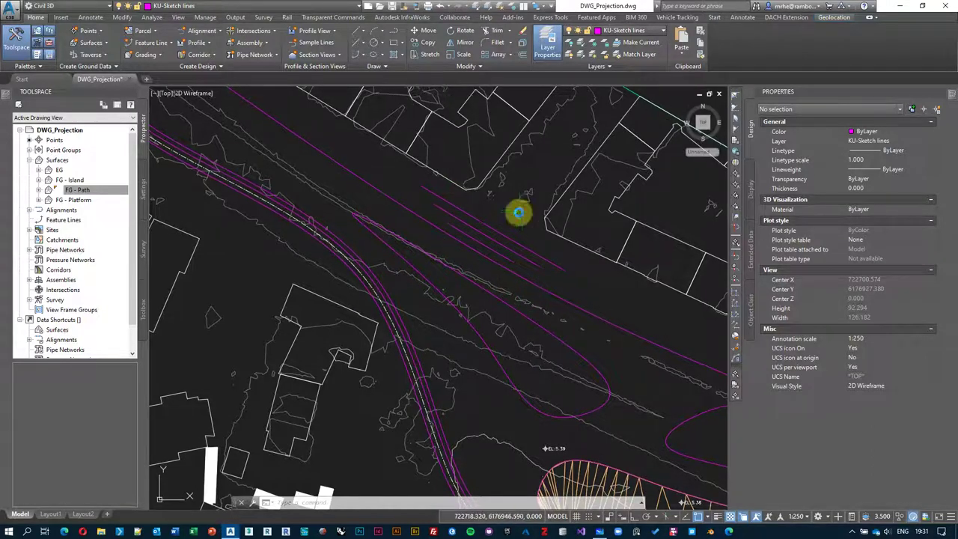
# Crossing-select the three short magenta polylines beside the path, showing elevation 0.000.
pyautogui.moveTo(395, 177); pyautogui.dragTo(377, 228, button='middle')
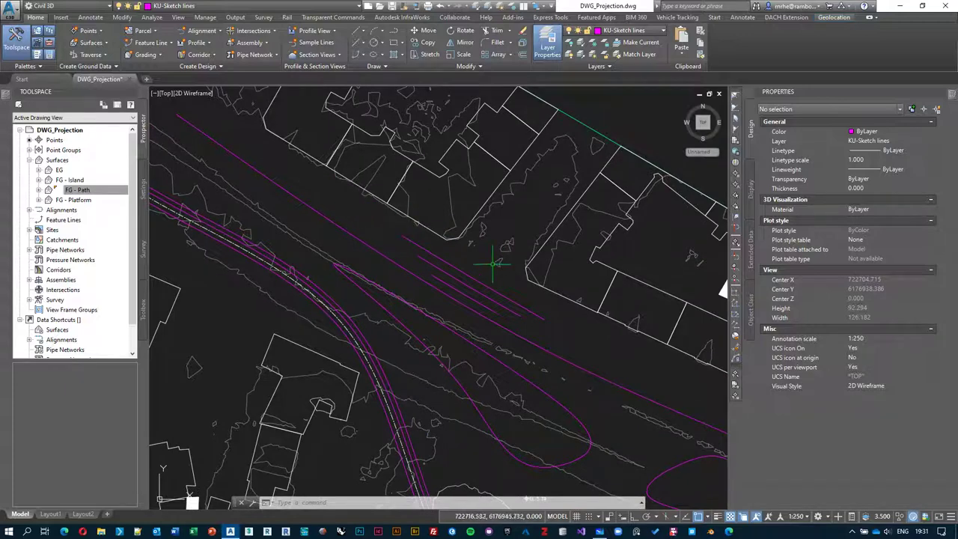
pyautogui.scroll(2, 493, 263)
pyautogui.scroll(2, 503, 239)
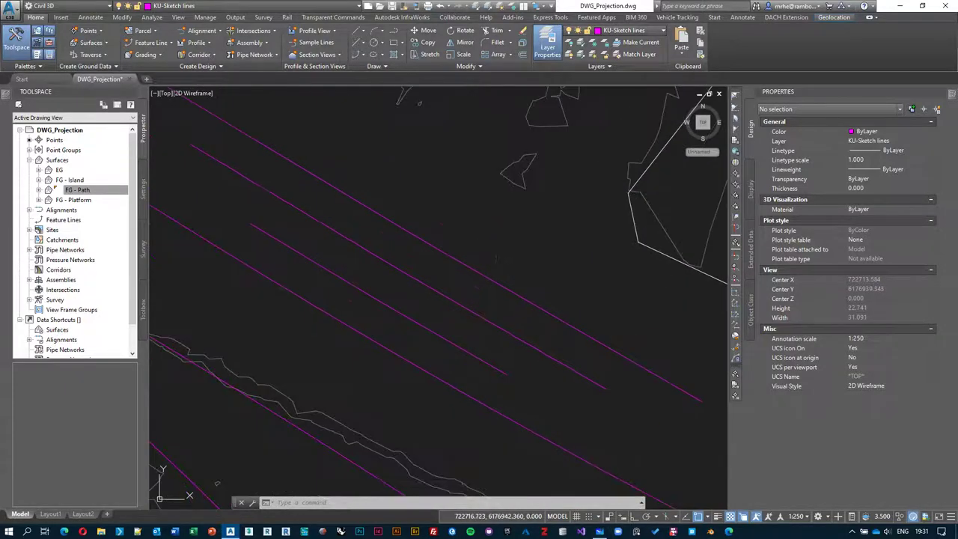
pyautogui.click(498, 242)
pyautogui.click(406, 342)
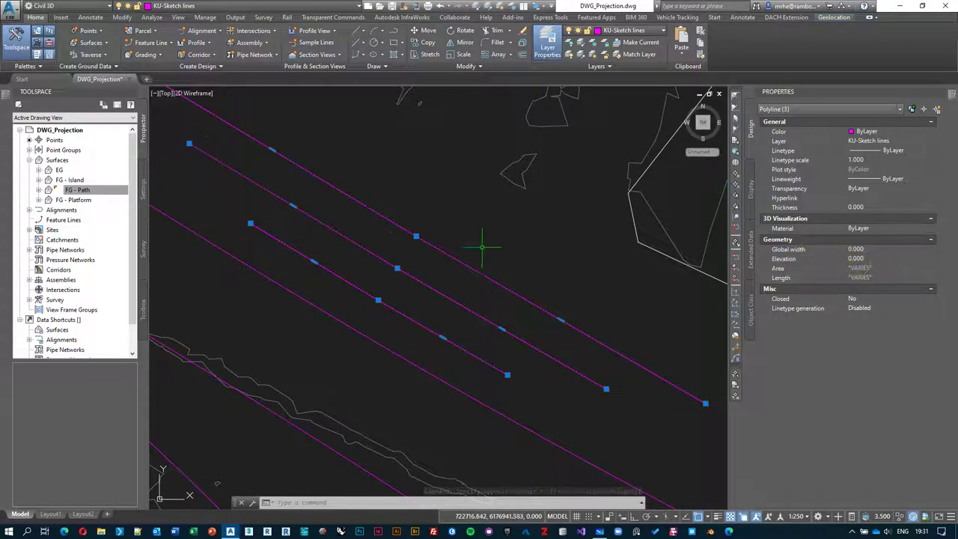
# Clear the polyline selection and select the EG surface through a contour.
pyautogui.moveTo(443, 245); pyautogui.dragTo(470, 207, button='middle')
pyautogui.press('Escape')
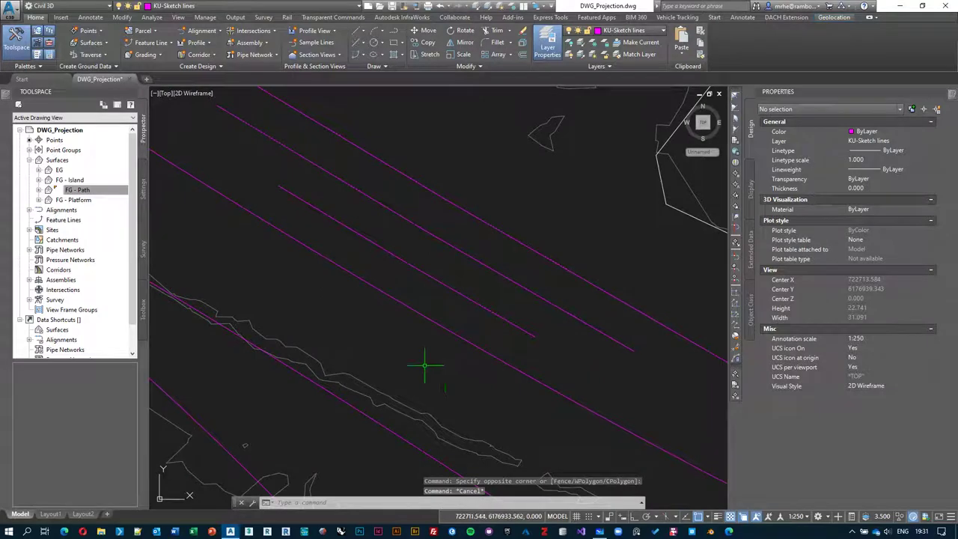
pyautogui.click(394, 397)
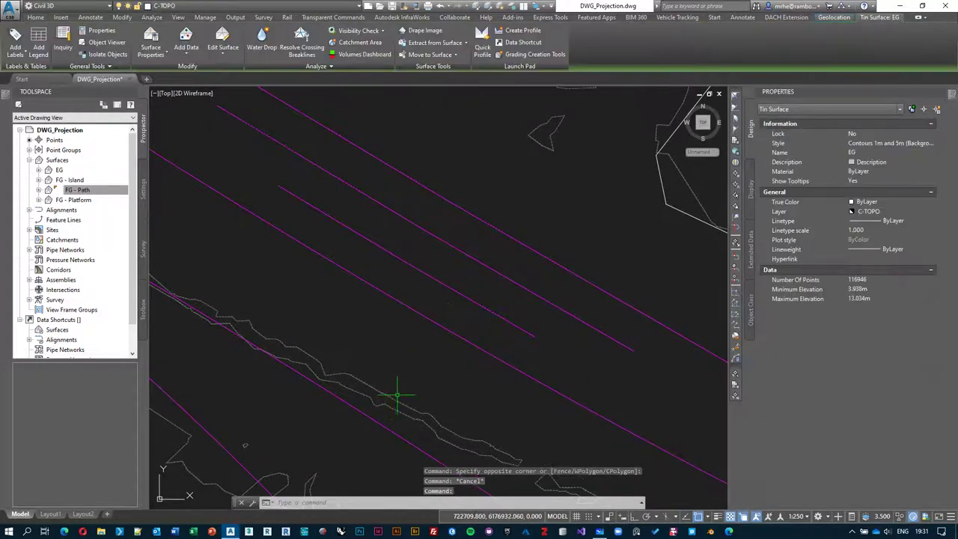
pyautogui.moveTo(380, 294); pyautogui.dragTo(406, 392, button='middle')
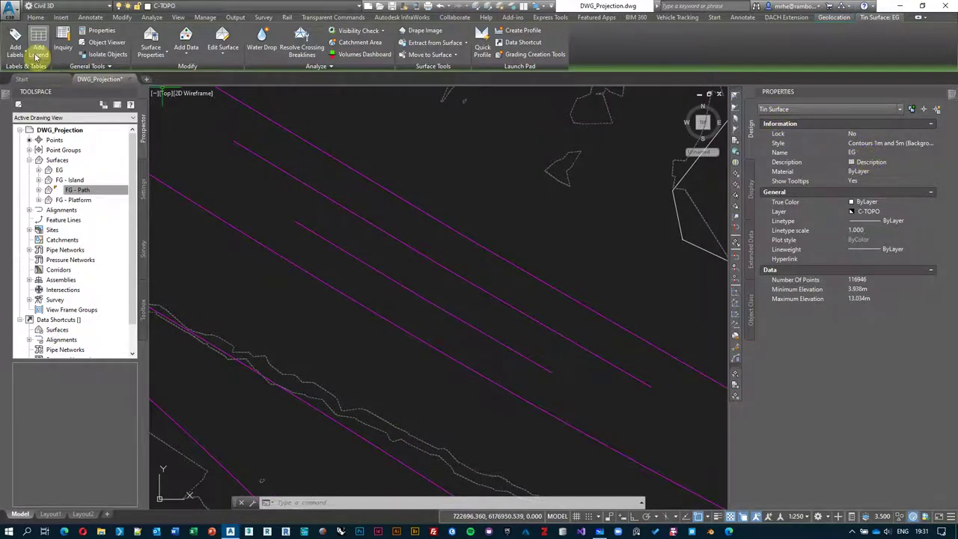
# Place seven EG spot elevation labels along the sketch lines, reading 6.75 to 6.85.
pyautogui.click(15, 50)
pyautogui.click(105, 141)
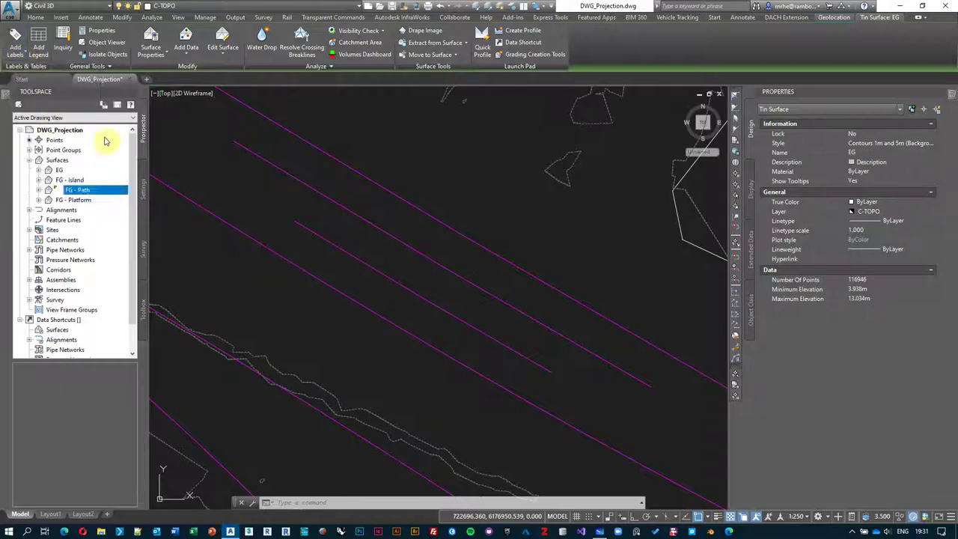
pyautogui.click(446, 323)
pyautogui.click(226, 149)
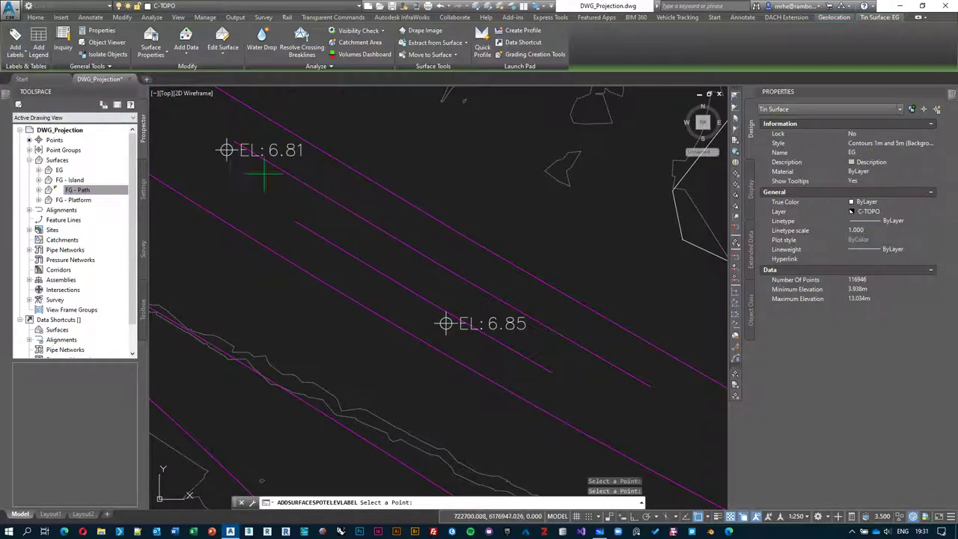
pyautogui.click(648, 382)
pyautogui.scroll(-2, 621, 364)
pyautogui.click(579, 343)
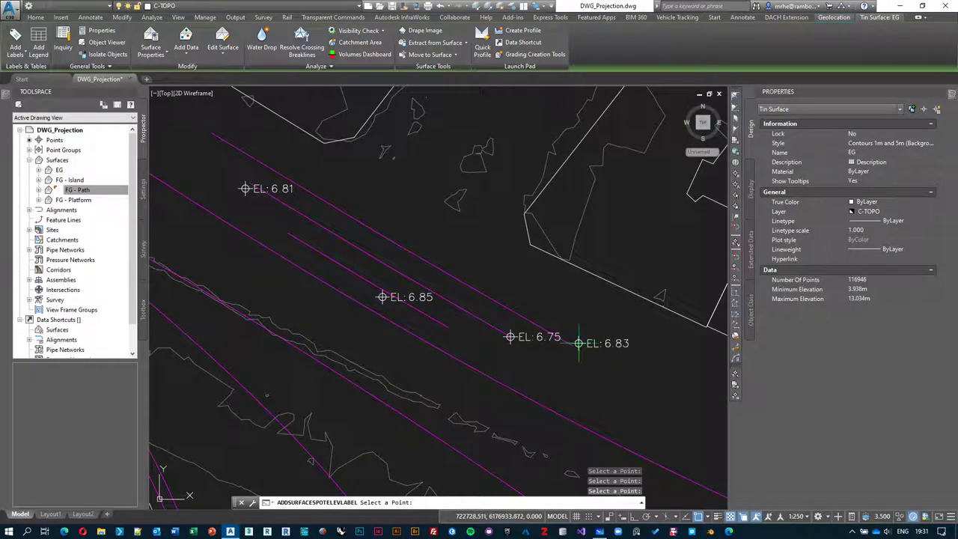
pyautogui.click(212, 133)
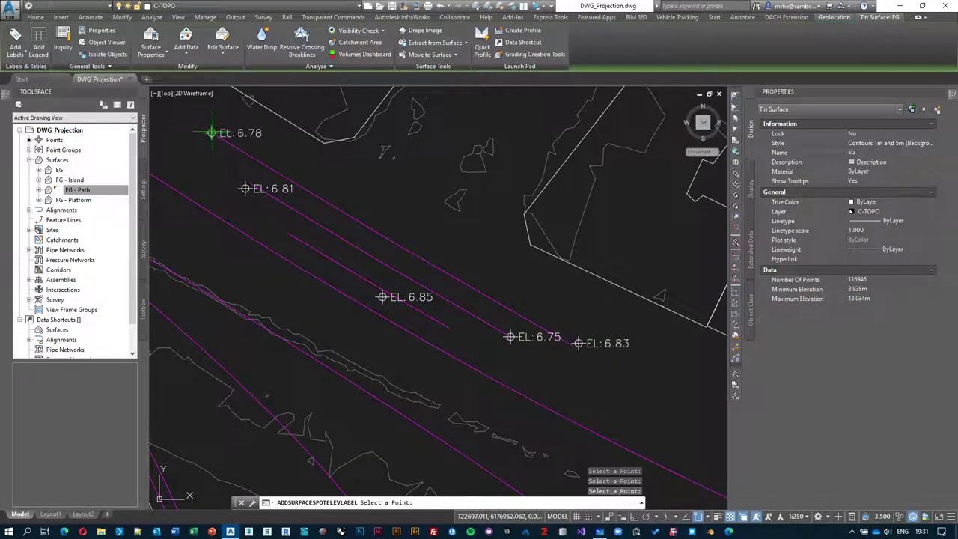
pyautogui.click(288, 233)
pyautogui.click(449, 327)
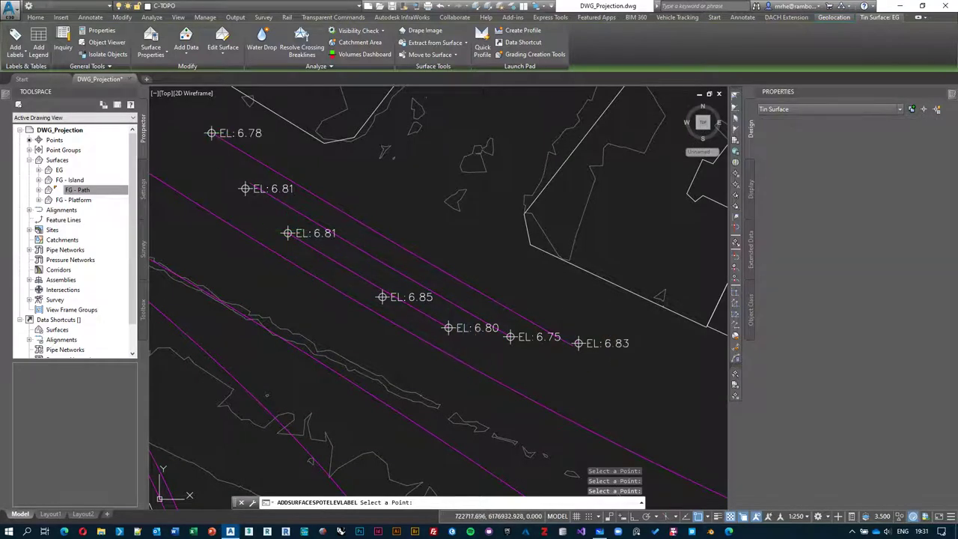
pyautogui.moveTo(418, 302); pyautogui.dragTo(421, 316, button='middle')
pyautogui.press('Escape')
pyautogui.press('Escape')
pyautogui.click(422, 316)
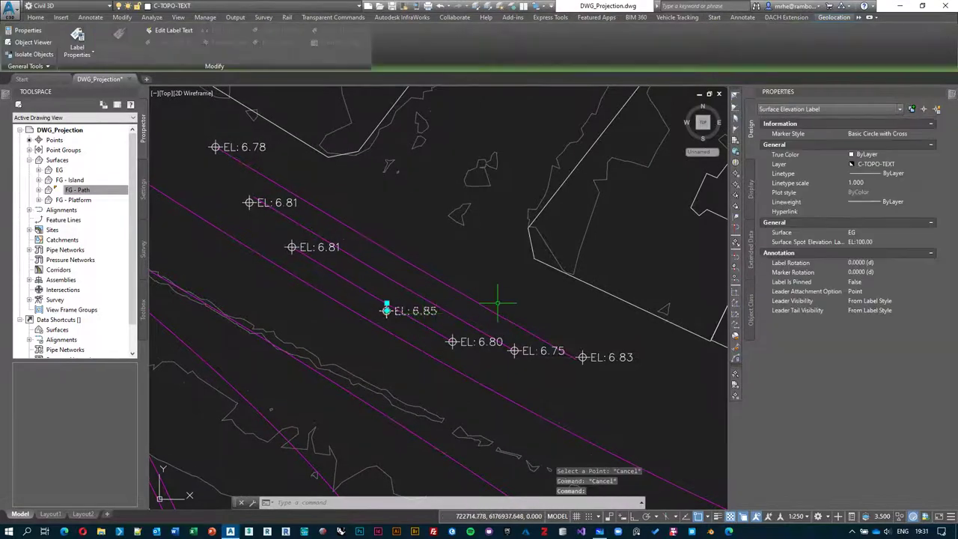
# Delete the EL 6.85 label and COPY the EL 6.80 label to two more spots.
pyautogui.press('Delete')
pyautogui.click(467, 342)
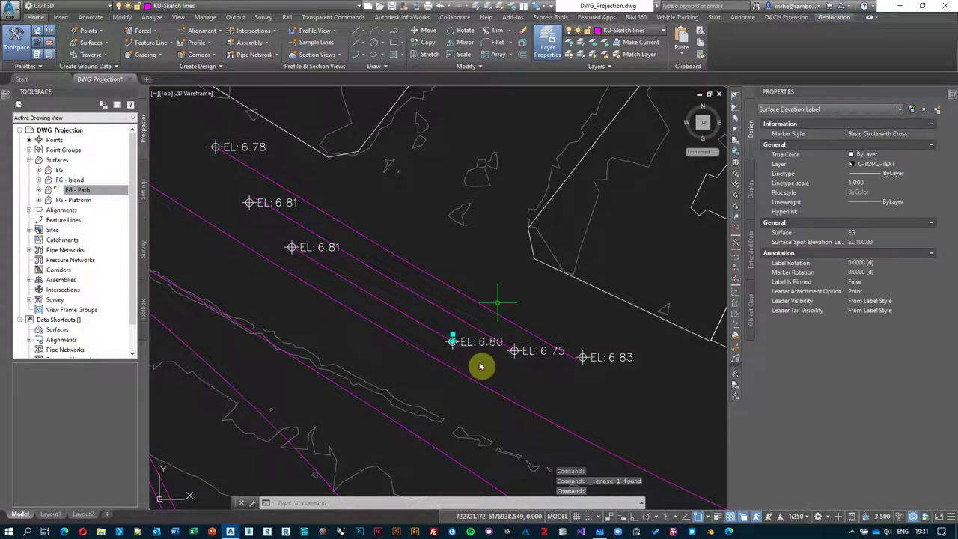
pyautogui.moveTo(482, 358); pyautogui.dragTo(482, 361, button='middle')
pyautogui.write('co')
pyautogui.press('Return')
pyautogui.click(479, 356)
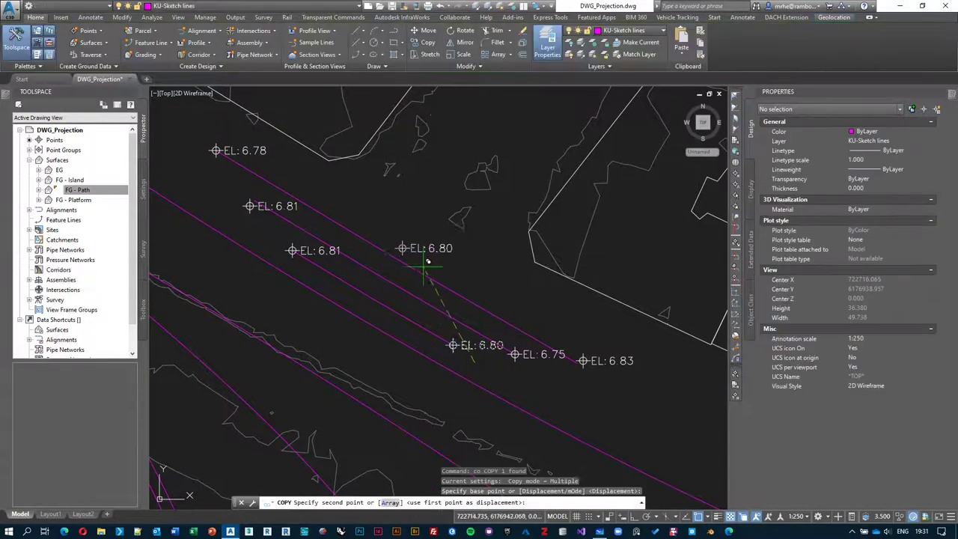
pyautogui.click(401, 253)
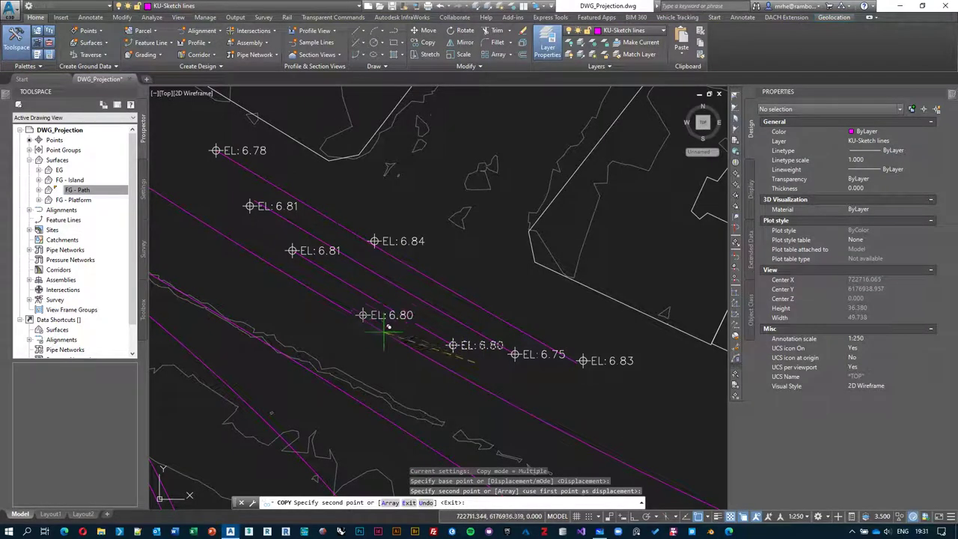
pyautogui.click(393, 318)
pyautogui.press('Escape')
# Delete the eight elevation labels along the lines, then undo it.
pyautogui.moveTo(532, 356); pyautogui.dragTo(539, 356, button='middle')
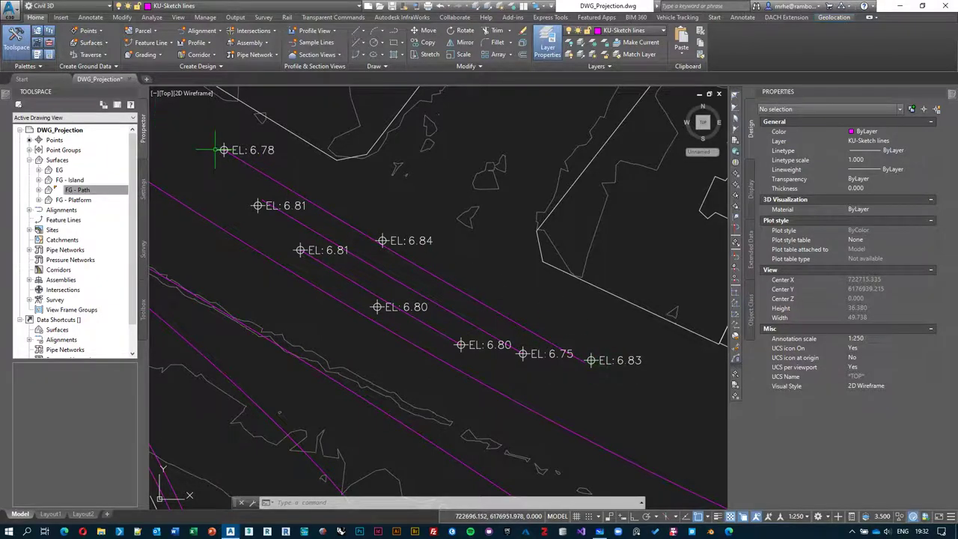
pyautogui.moveTo(398, 200); pyautogui.dragTo(399, 208, button='middle')
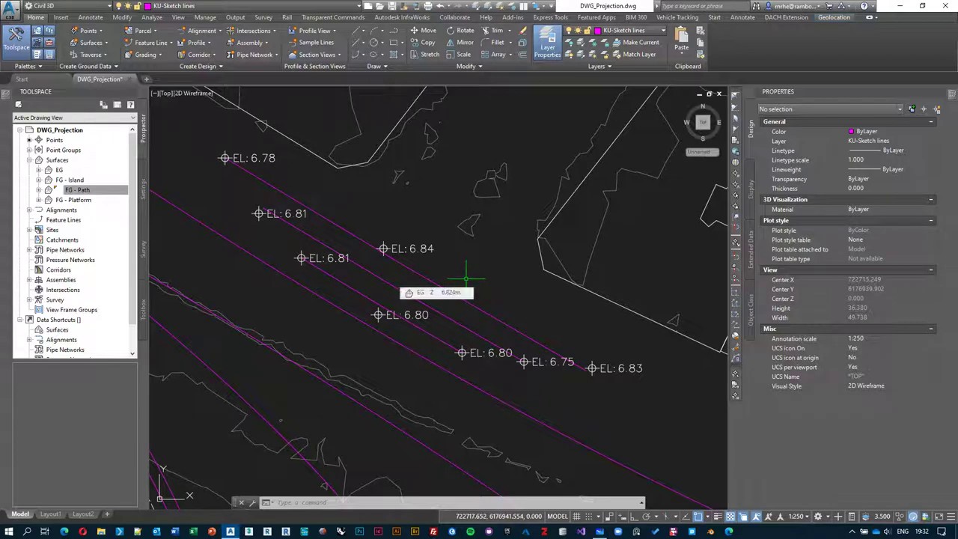
pyautogui.click(238, 192)
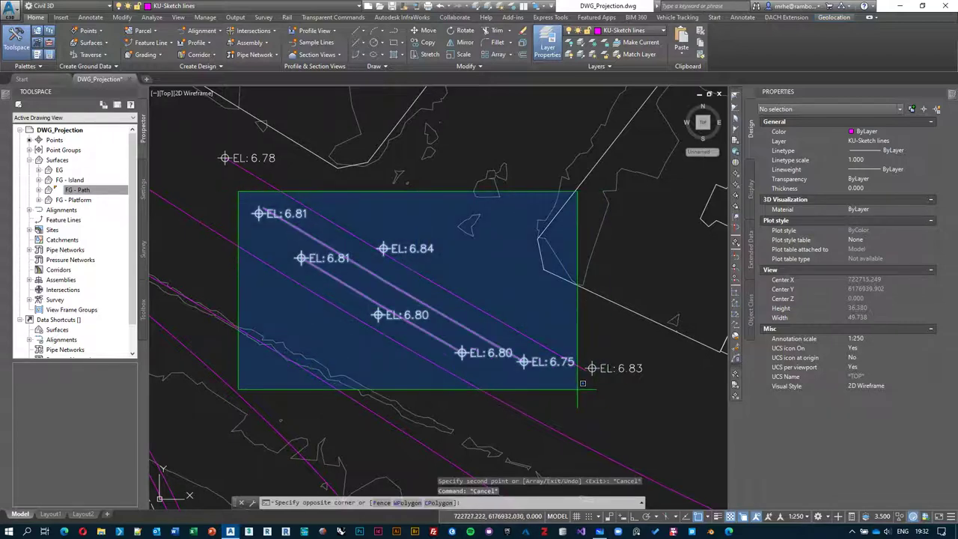
pyautogui.click(574, 390)
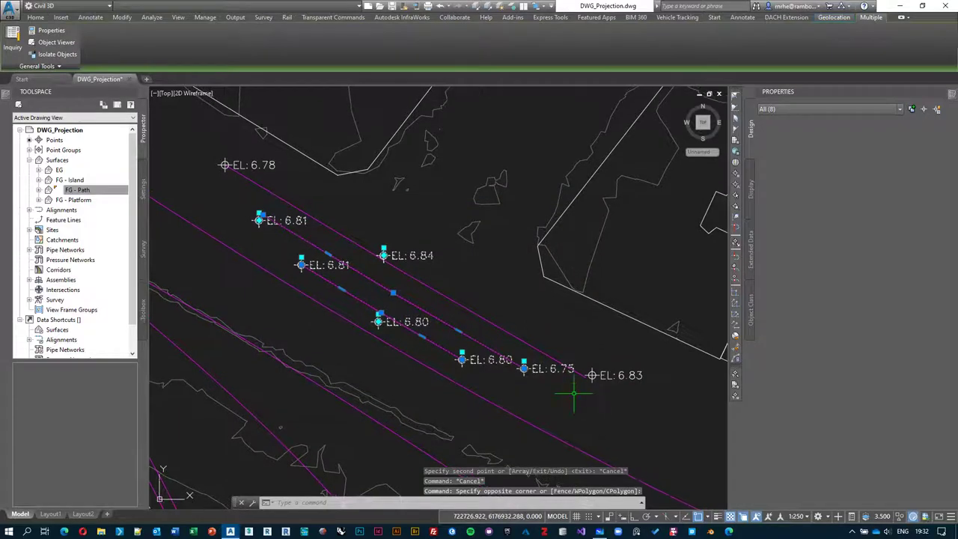
pyautogui.press('Delete')
pyautogui.hotkey('ctrl', 'z')
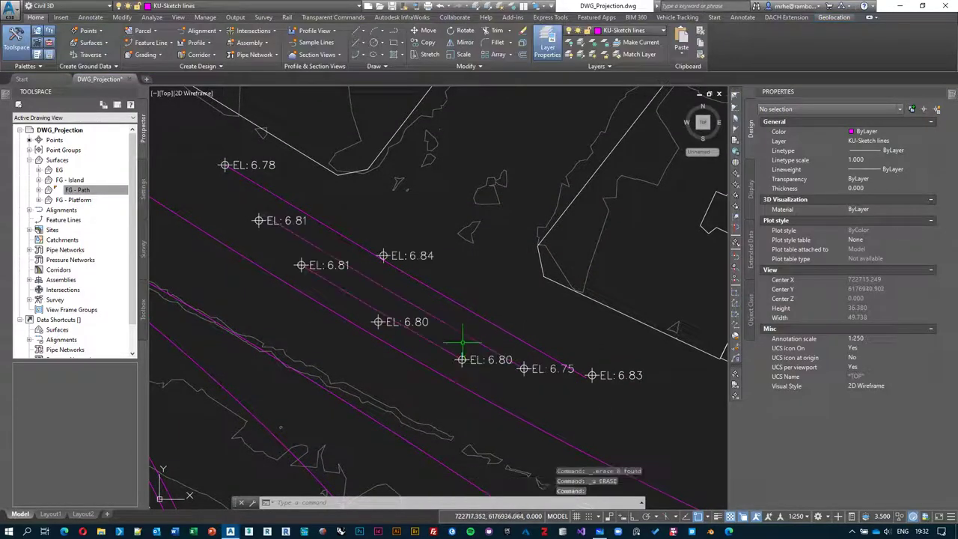
# Delete the middle EL 6.84, 6.81 and 6.80 labels, keeping EL 6.78 and EL 6.83.
pyautogui.moveTo(464, 336); pyautogui.dragTo(467, 317, button='middle')
pyautogui.click(433, 244)
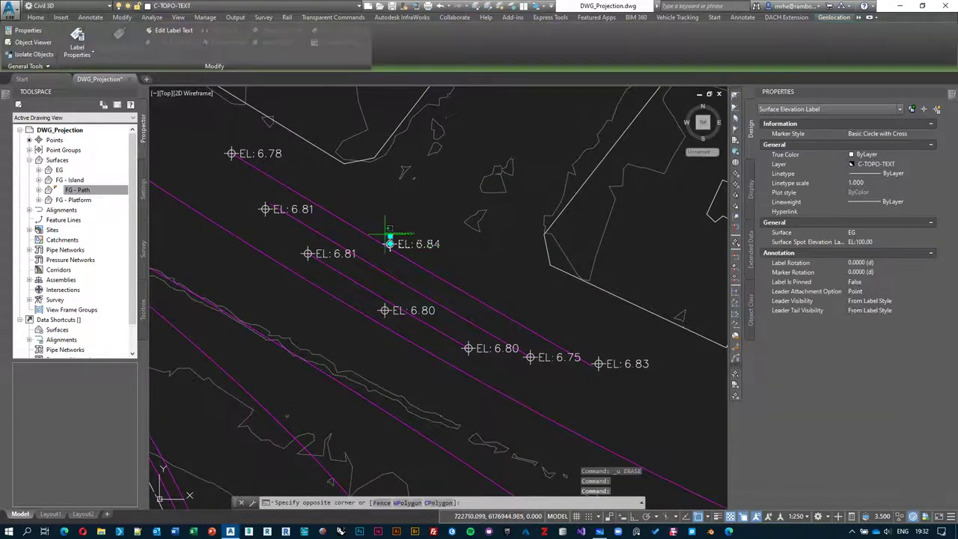
pyautogui.click(303, 210)
pyautogui.click(342, 251)
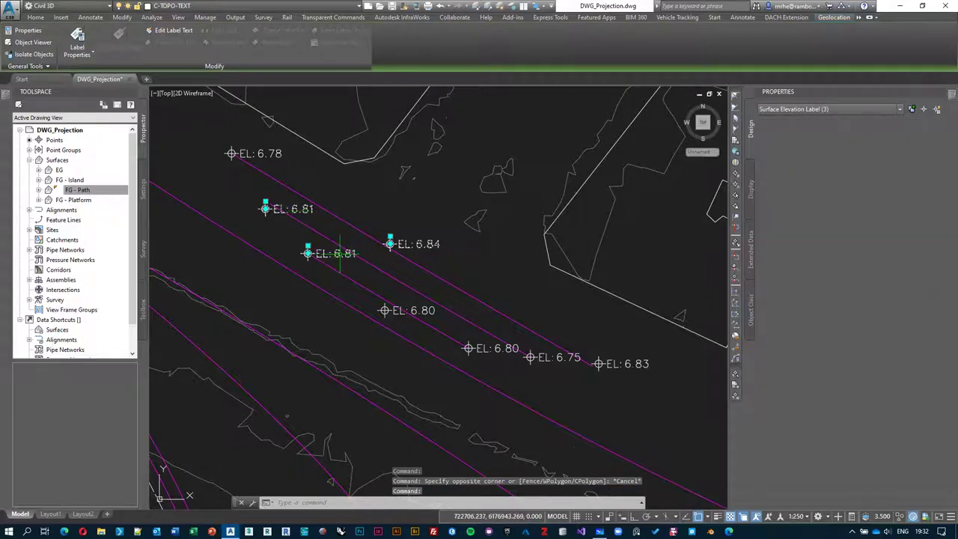
pyautogui.click(411, 310)
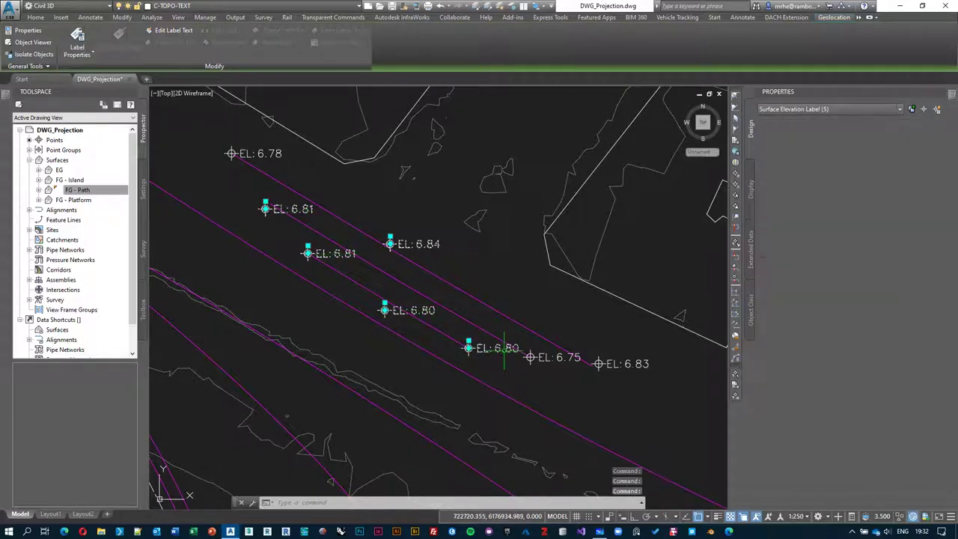
pyautogui.press('Delete')
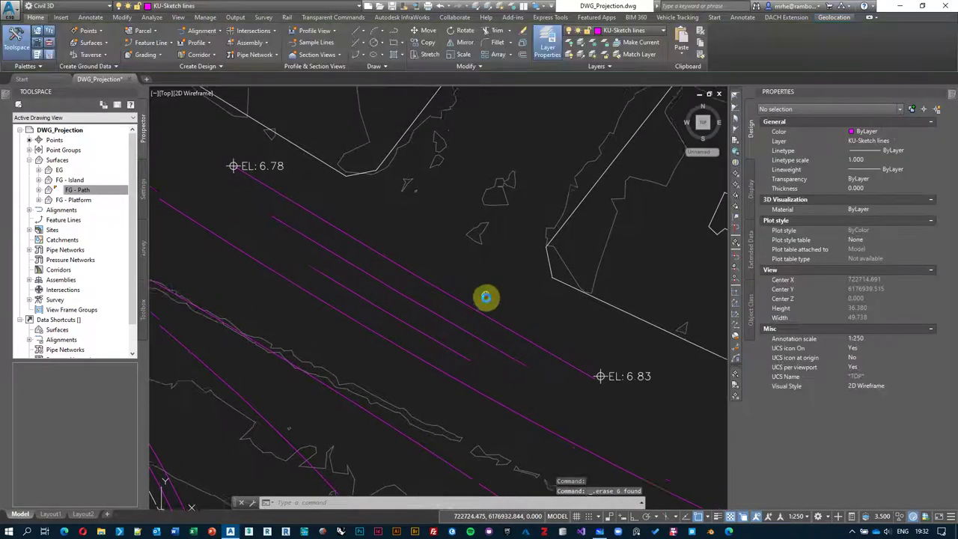
pyautogui.click(441, 268)
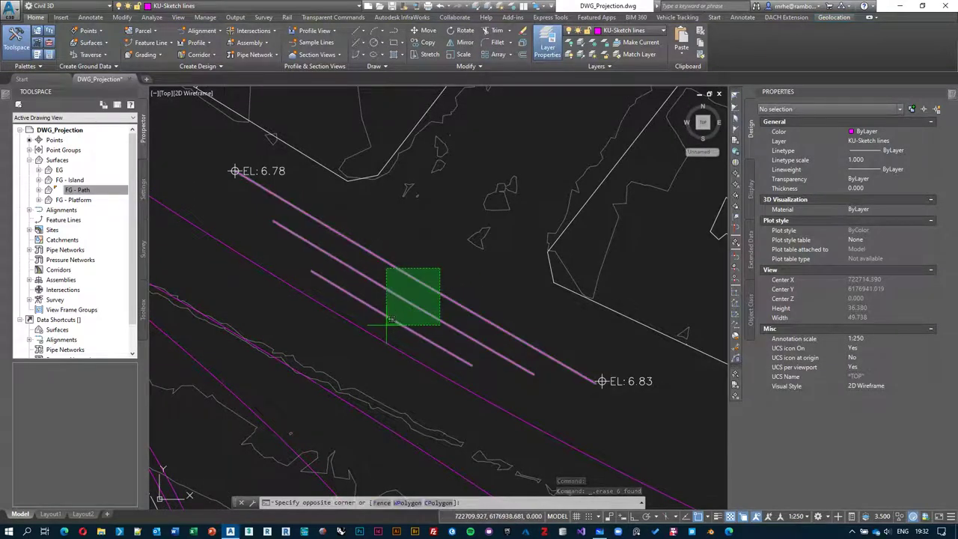
# Set the three sketch polylines' Elevation to 6.800 in the Properties palette.
pyautogui.click(387, 325)
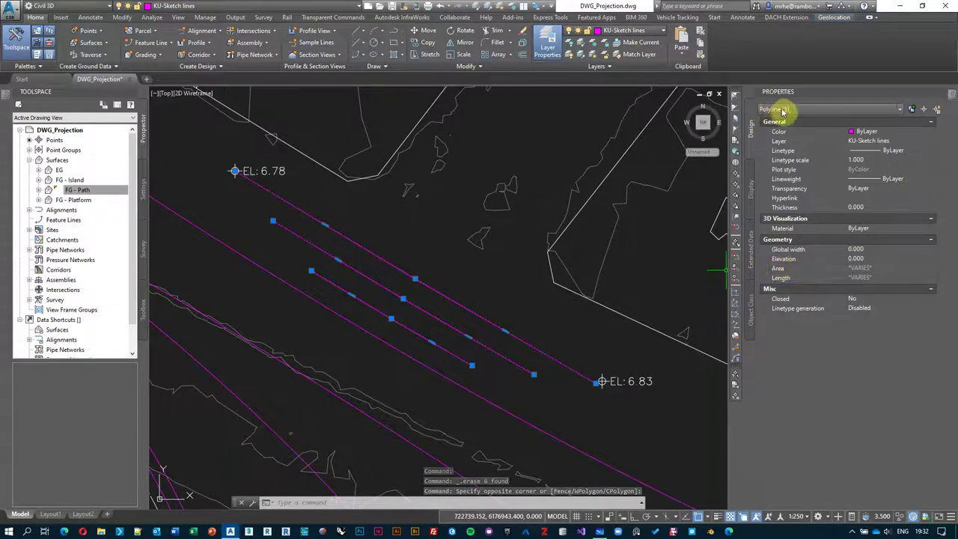
pyautogui.click(882, 259)
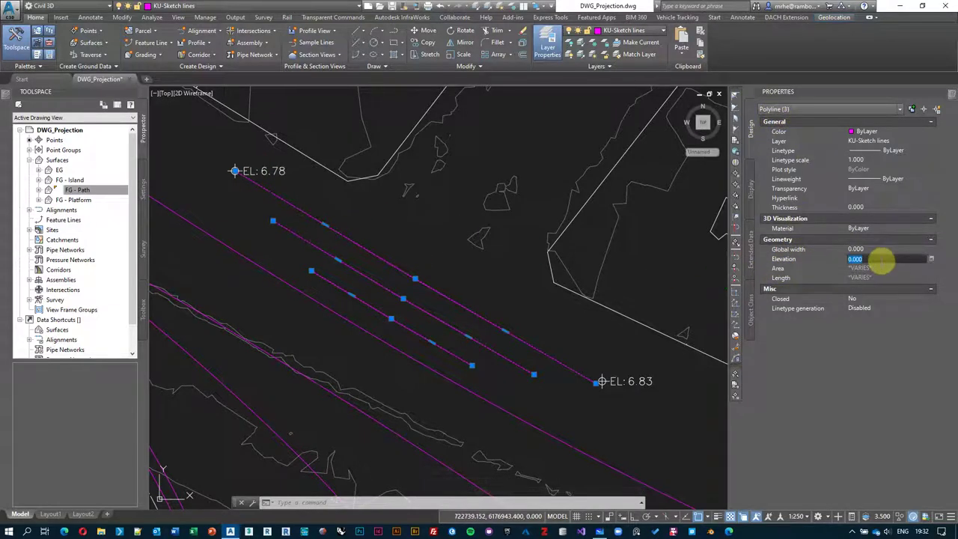
pyautogui.write('6.')
pyautogui.press('Return')
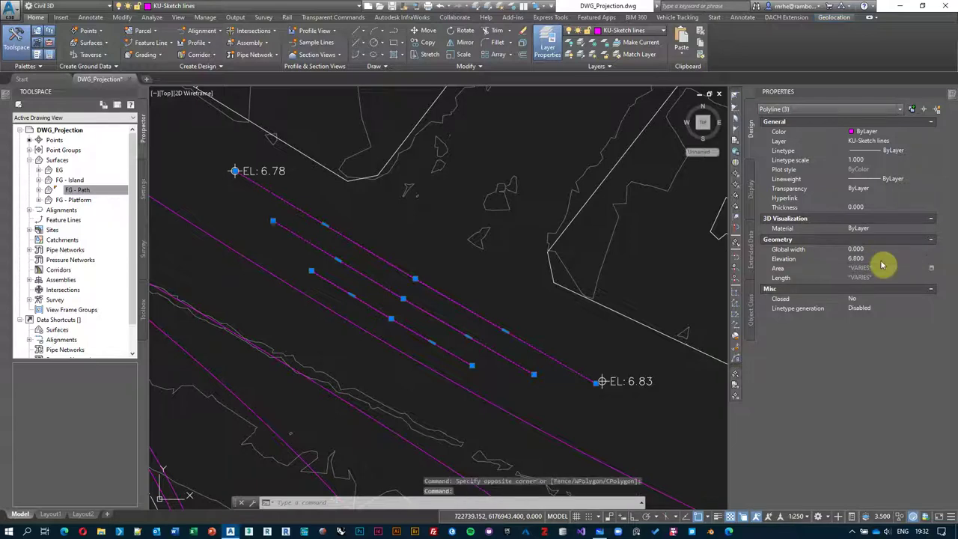
pyautogui.click(539, 269)
pyautogui.press('Escape')
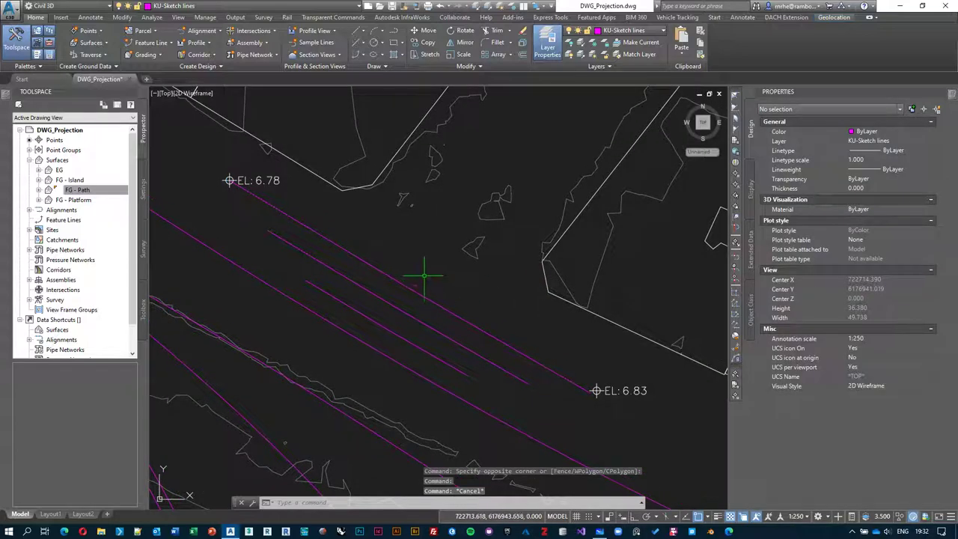
pyautogui.click(422, 282)
pyautogui.click(129, 104)
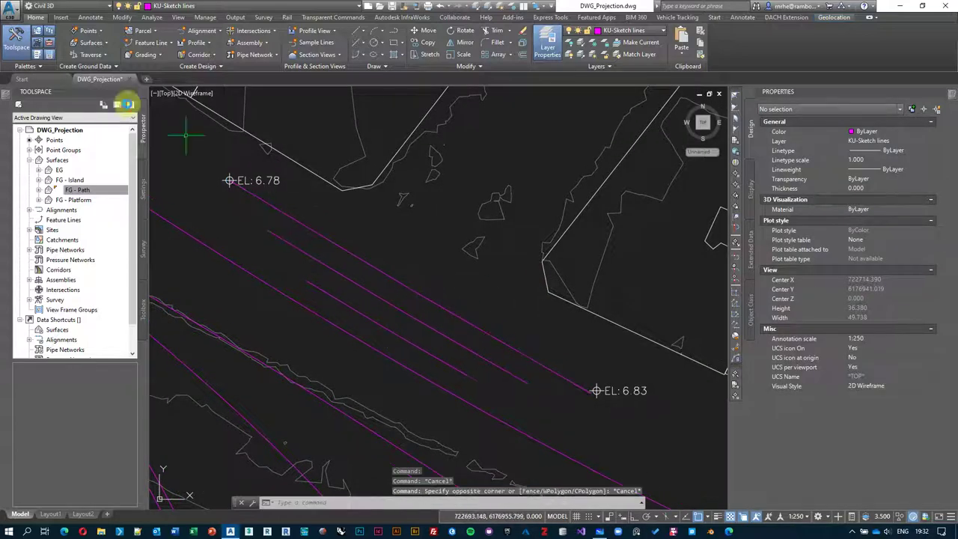
# Create Site 1 feature lines from the three polylines and confirm their 6.80 elevation.
pyautogui.click(171, 43)
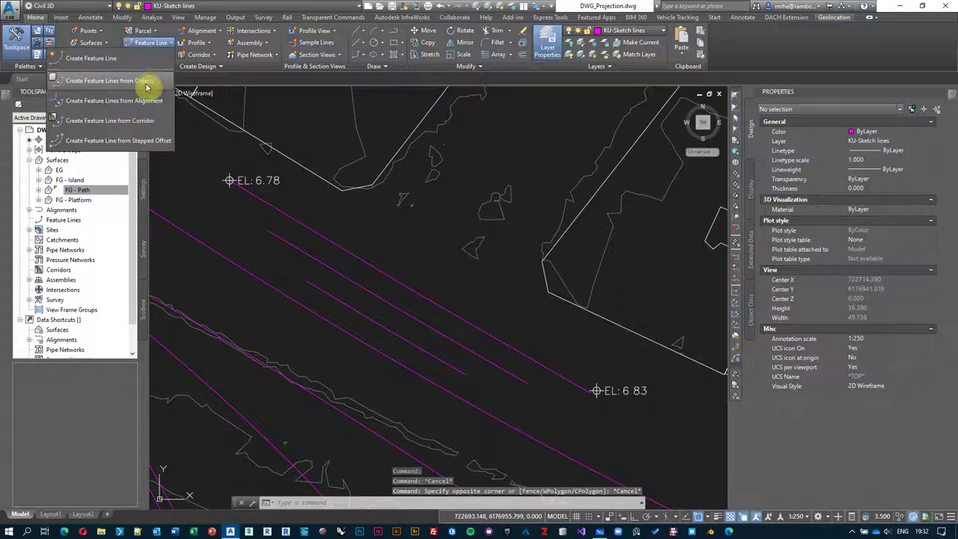
pyautogui.click(149, 81)
pyautogui.click(442, 273)
pyautogui.click(380, 331)
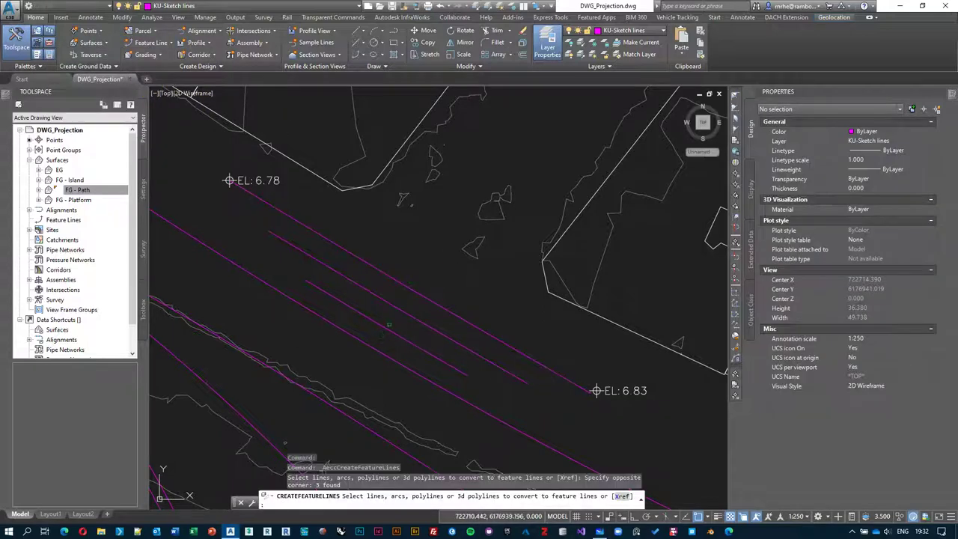
pyautogui.press('Return')
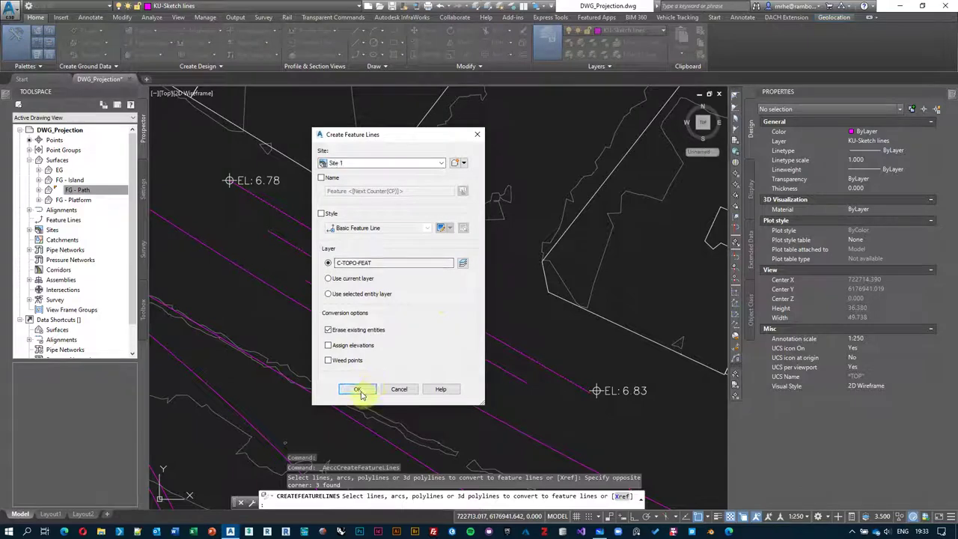
pyautogui.click(368, 388)
pyautogui.click(467, 317)
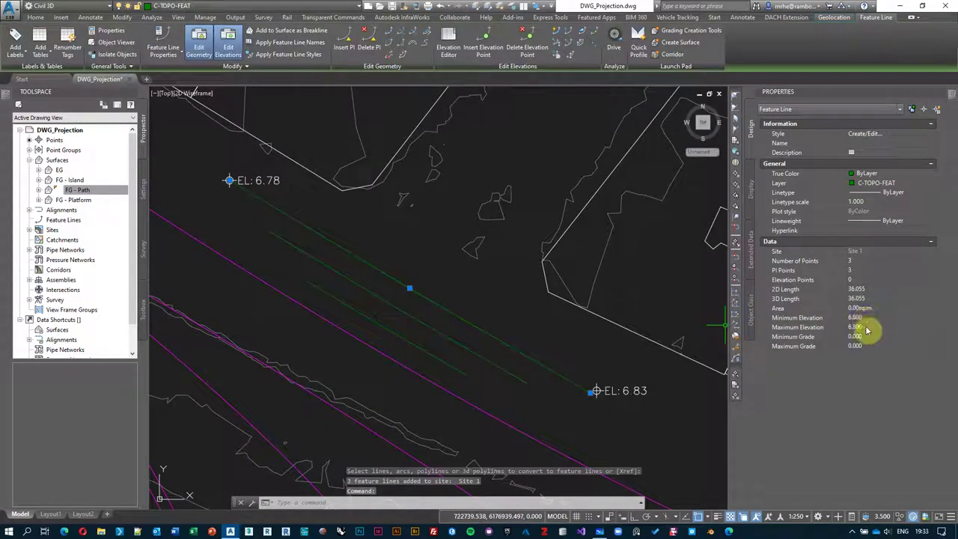
pyautogui.press('Escape')
pyautogui.moveTo(456, 297); pyautogui.dragTo(442, 285, button='middle')
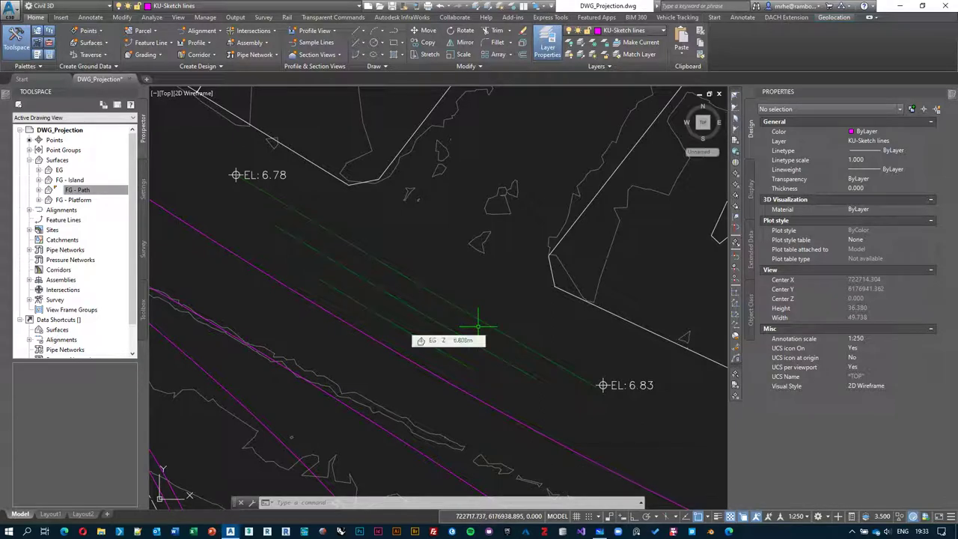
# Recentre the view on the new feature lines, cancelling an accidental POLYGON command.
pyautogui.scroll(2, 472, 324)
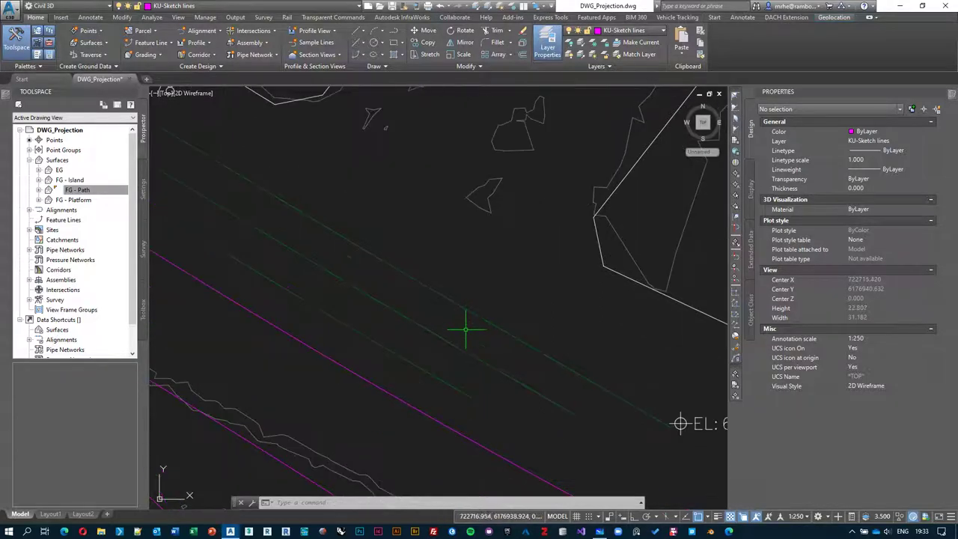
pyautogui.moveTo(464, 327); pyautogui.dragTo(480, 334, button='middle')
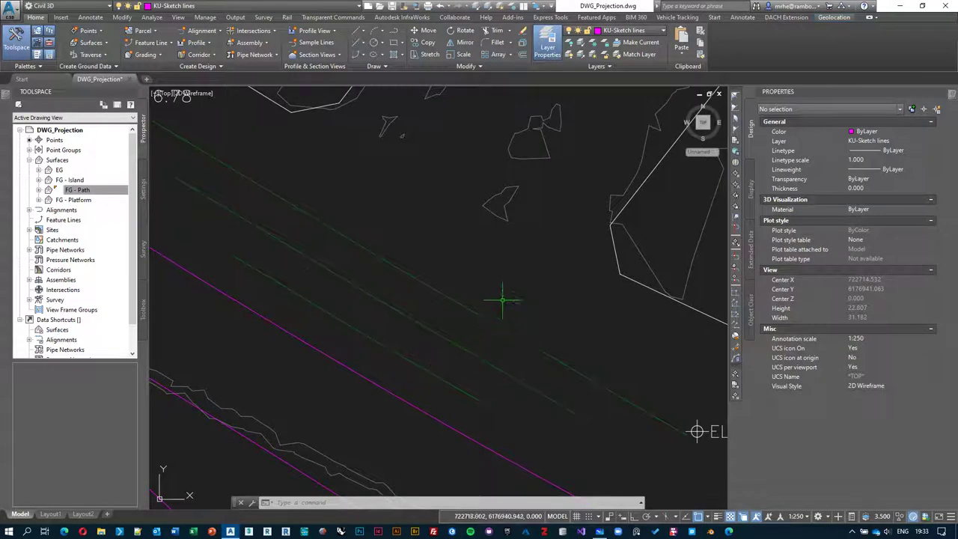
pyautogui.moveTo(520, 290); pyautogui.dragTo(526, 285, button='middle')
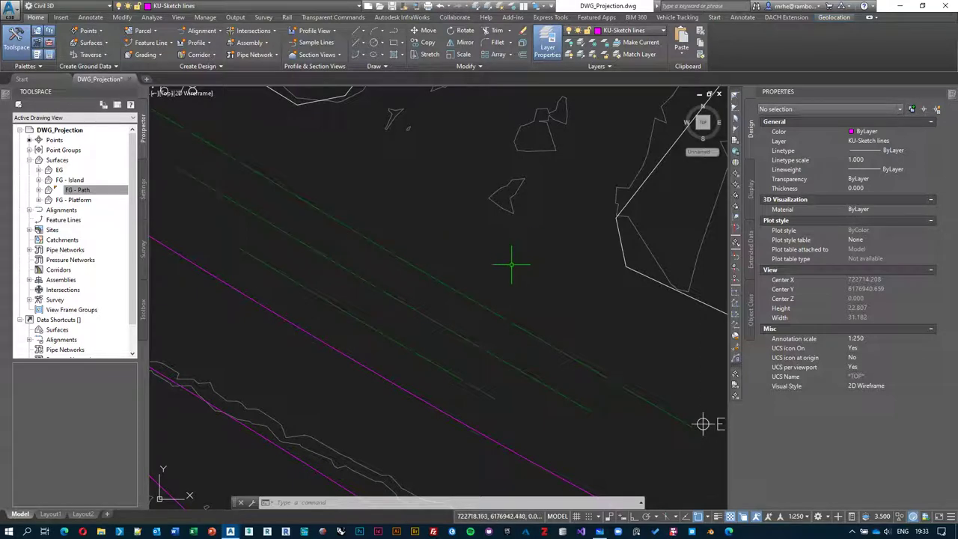
pyautogui.moveTo(511, 264)
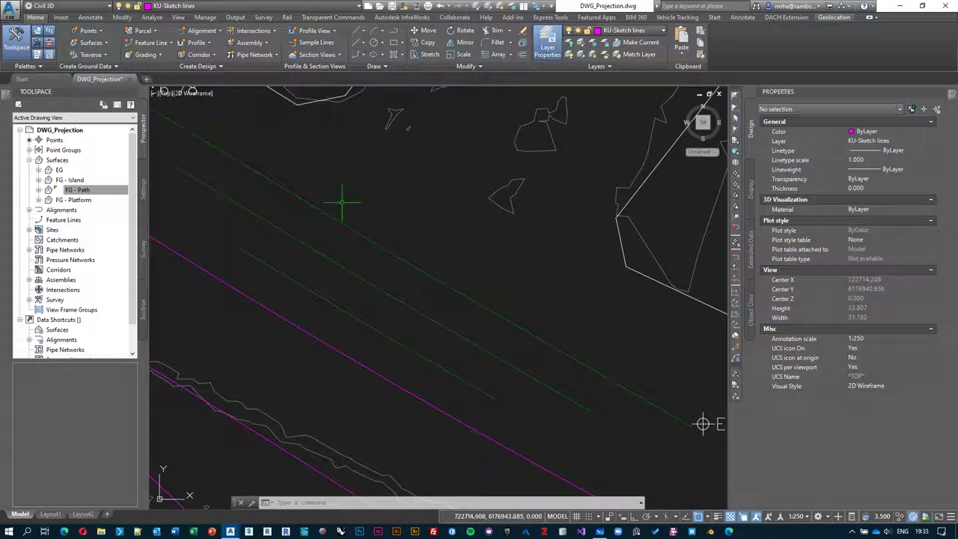
pyautogui.write('pol')
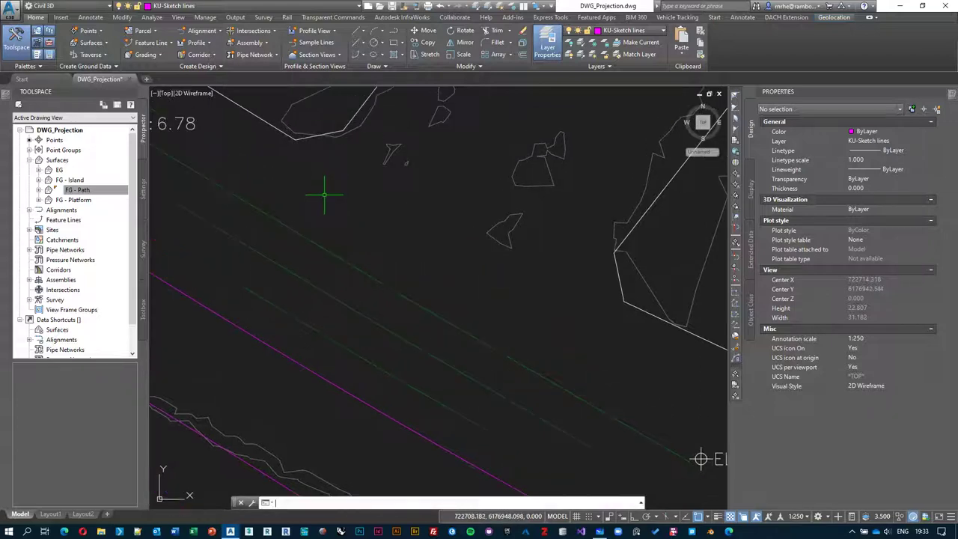
pyautogui.press('Return')
pyautogui.press('Escape')
# Draw a six-point stepped polyline with PL, using Ortho for right-angled corners.
pyautogui.write('pl')
pyautogui.press('Return')
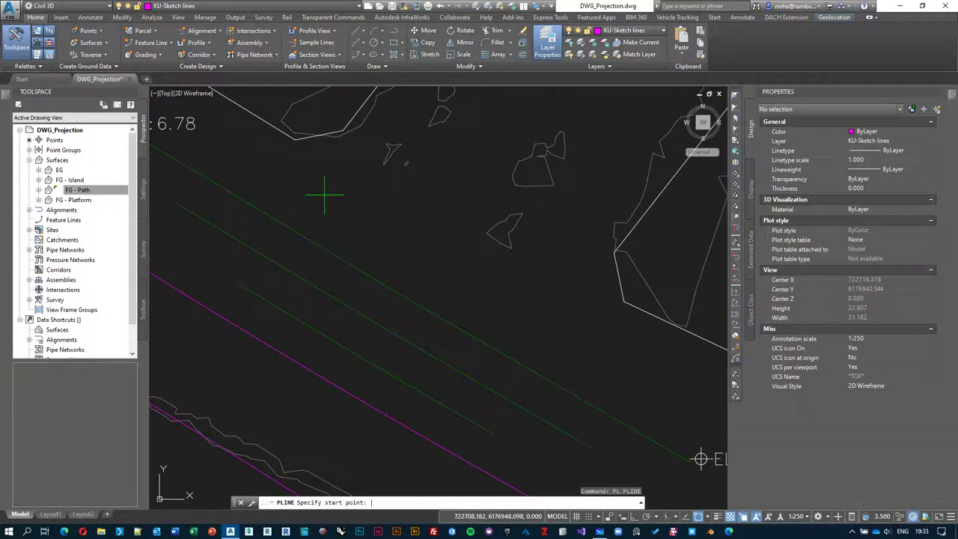
pyautogui.scroll(-8, 320, 298)
pyautogui.scroll(4, 435, 238)
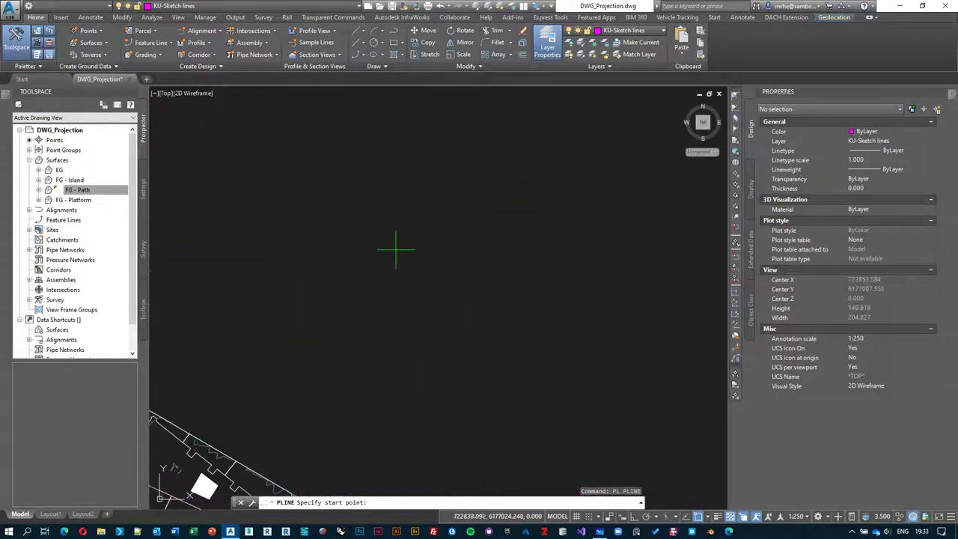
pyautogui.click(363, 232)
pyautogui.press('F8')
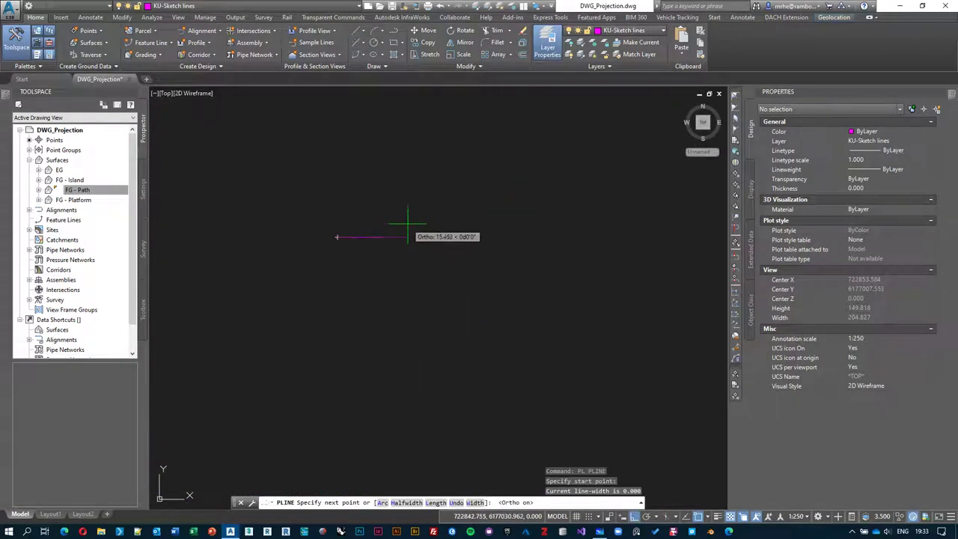
pyautogui.click(402, 237)
pyautogui.click(402, 285)
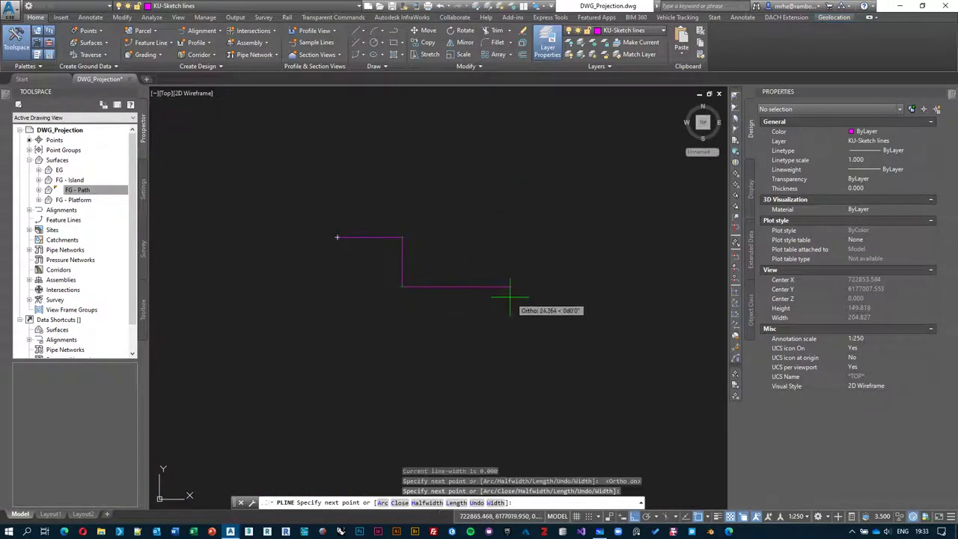
pyautogui.click(510, 290)
pyautogui.click(510, 351)
pyautogui.click(631, 402)
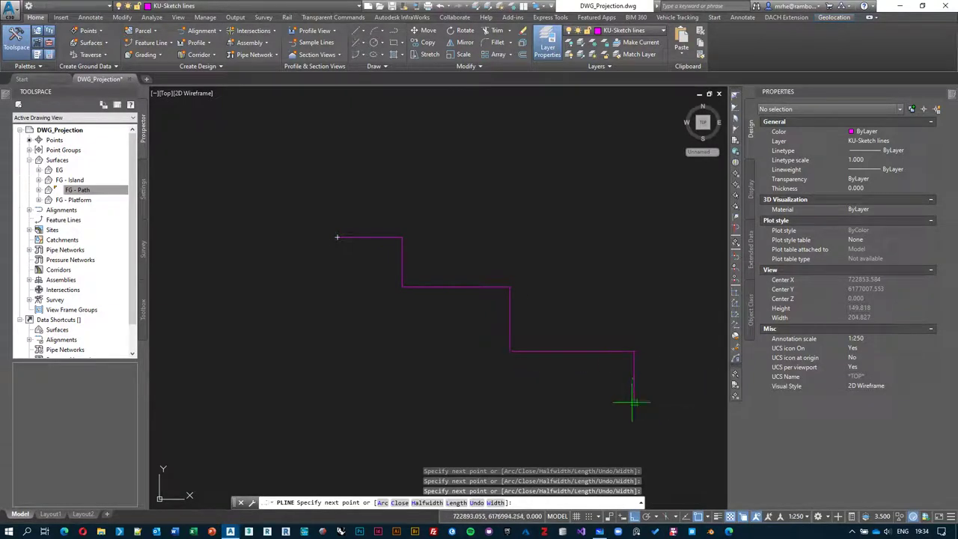
pyautogui.press('Return')
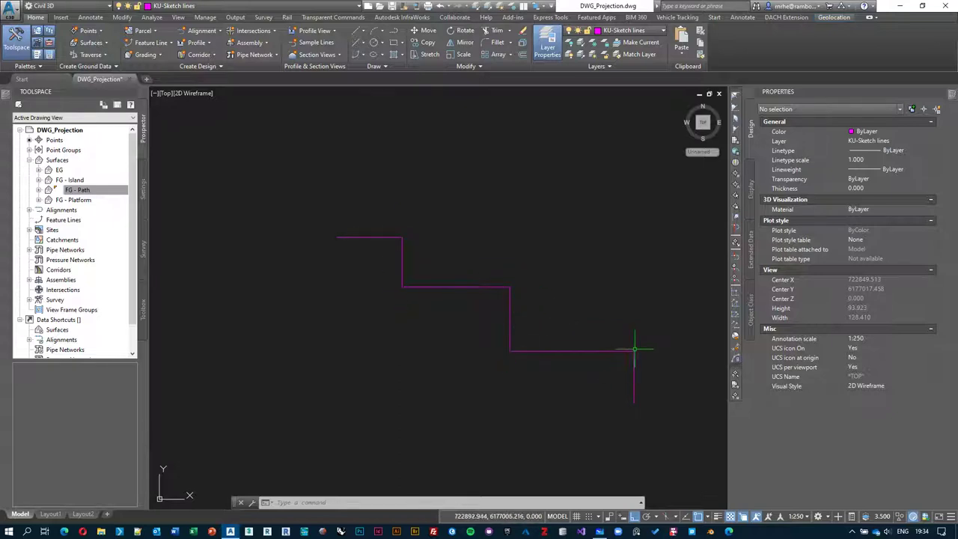
# Select the stepped polyline and begin moving a corner vertex with object snap off, then cancel.
pyautogui.scroll(2, 406, 307)
pyautogui.click(407, 307)
pyautogui.click(357, 261)
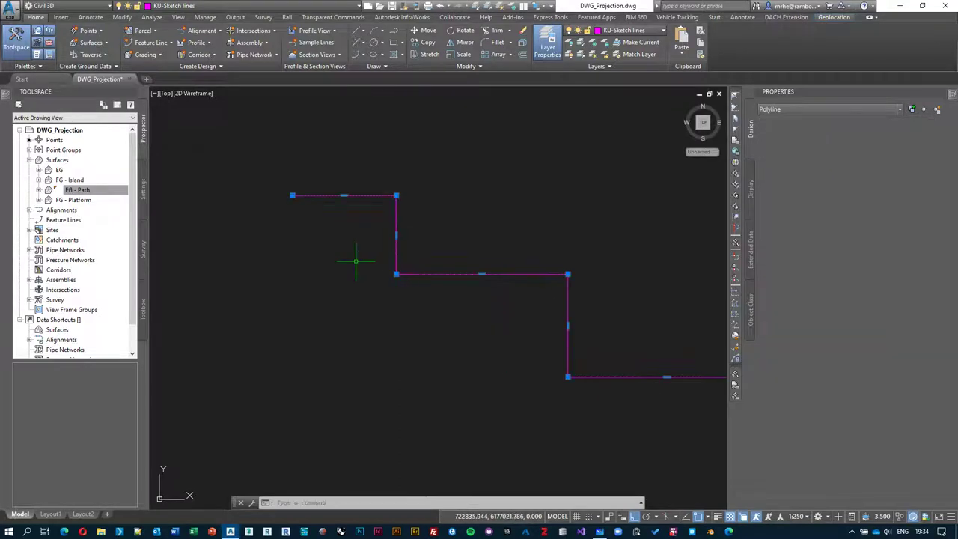
pyautogui.click(396, 274)
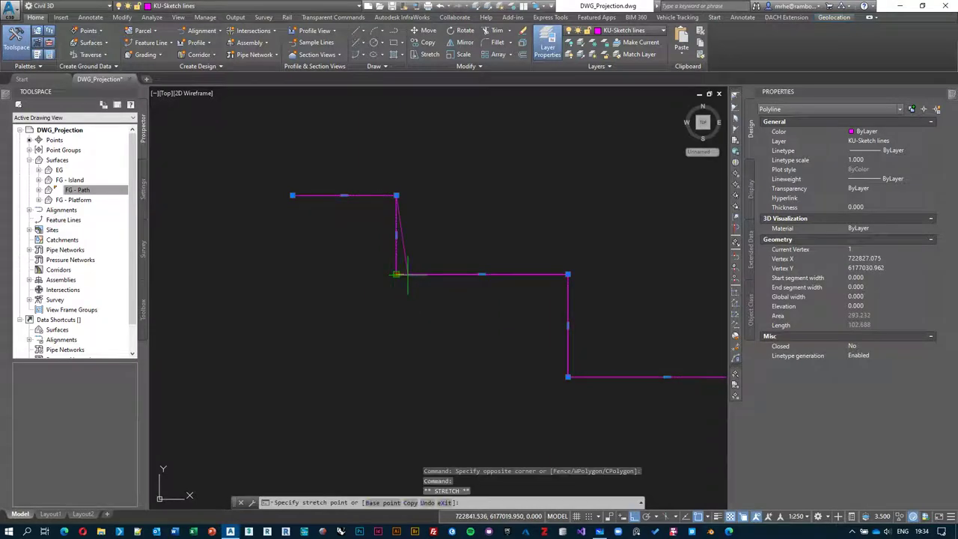
pyautogui.press('F3')
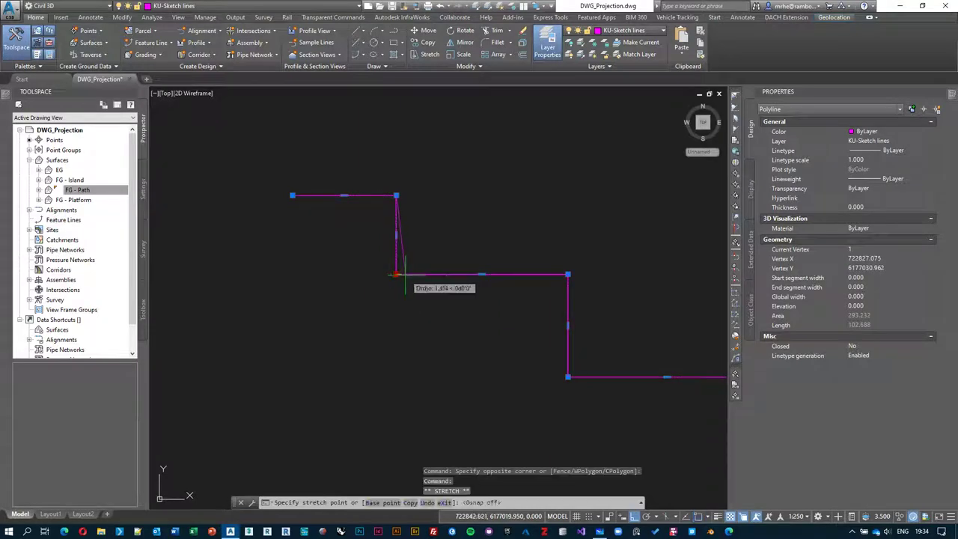
pyautogui.scroll(2, 393, 274)
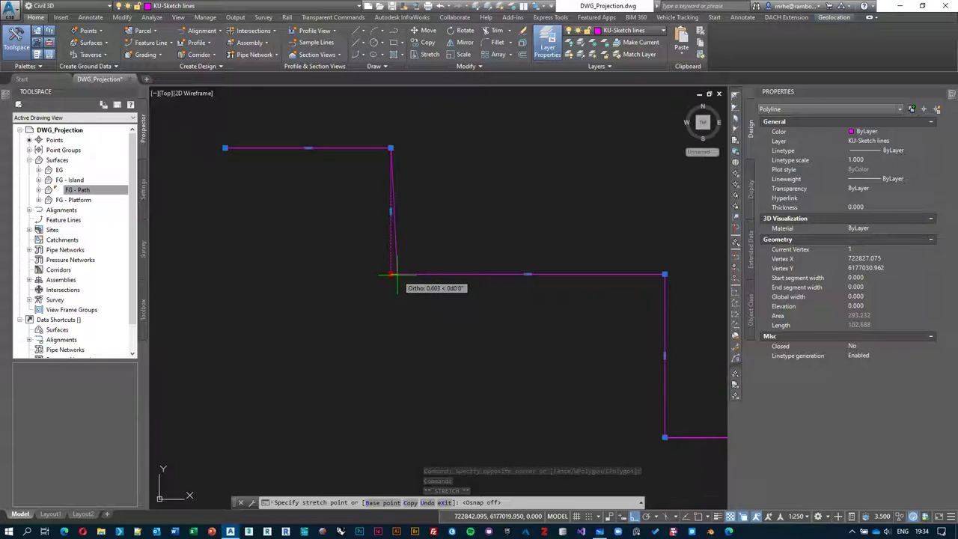
pyautogui.press('Escape')
pyautogui.press('Escape')
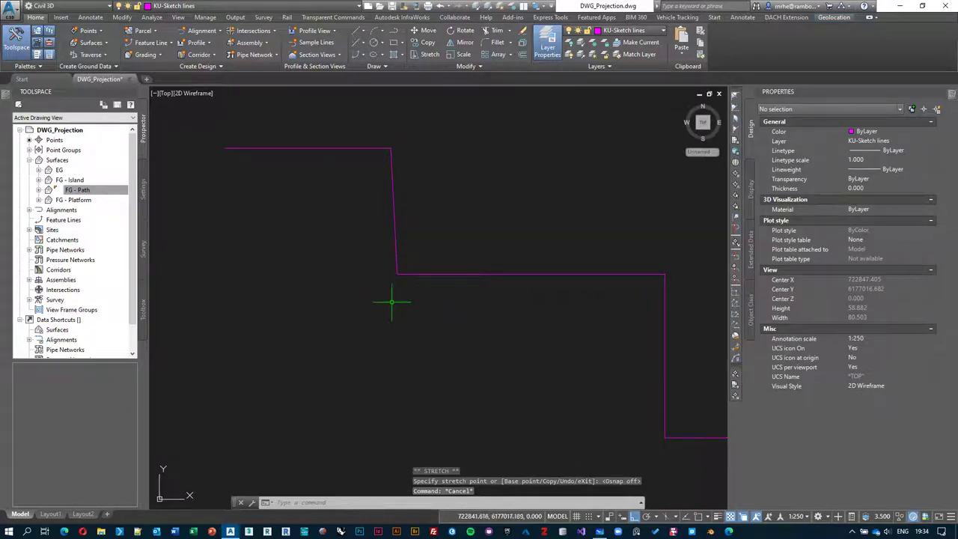
# Pull the polyline's lower corner vertex left so that step's segment slants.
pyautogui.moveTo(565, 345); pyautogui.dragTo(499, 296, button='middle')
pyautogui.click(650, 430)
pyautogui.click(567, 374)
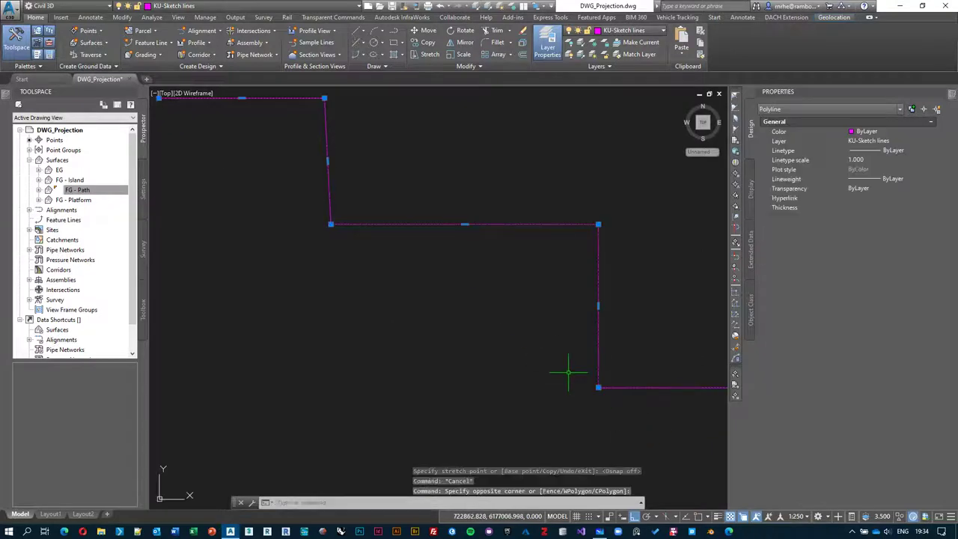
pyautogui.click(598, 387)
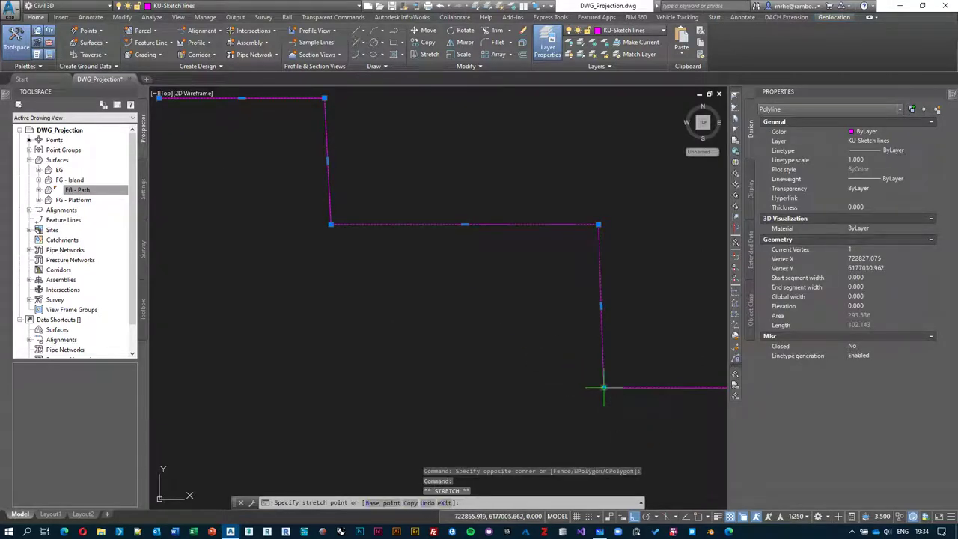
pyautogui.click(603, 387)
pyautogui.click(584, 387)
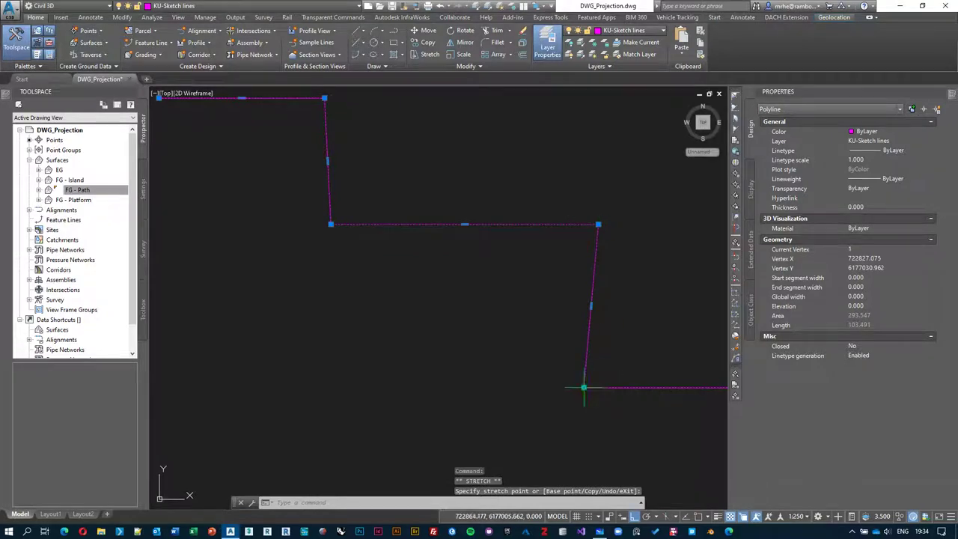
pyautogui.click(484, 387)
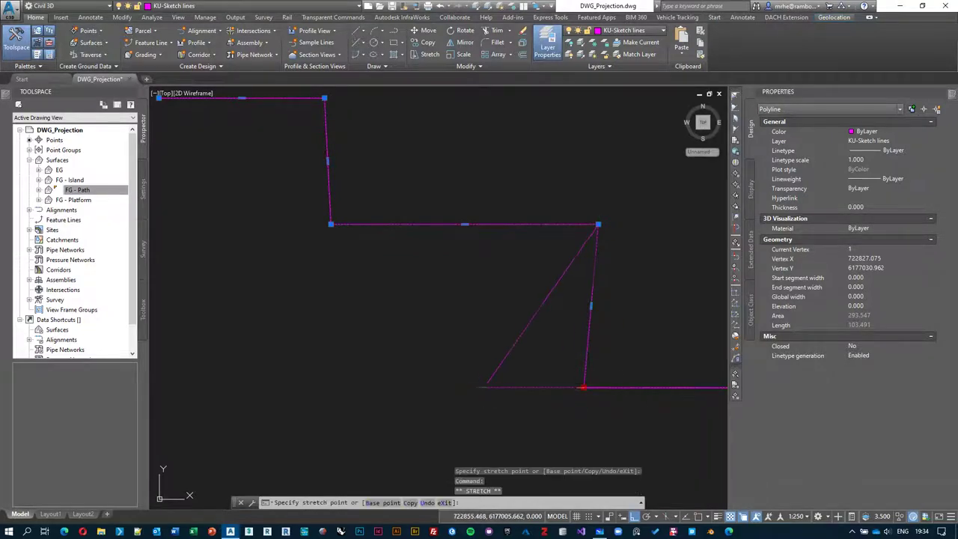
pyautogui.click(484, 387)
pyautogui.press('Escape')
pyautogui.scroll(-2, 454, 308)
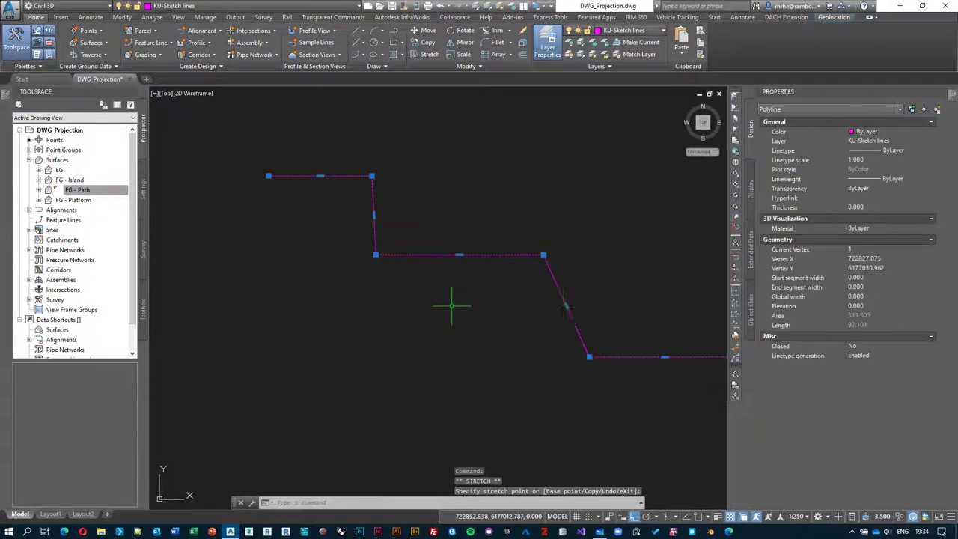
pyautogui.moveTo(453, 307); pyautogui.dragTo(387, 301, button='middle')
pyautogui.press('Escape')
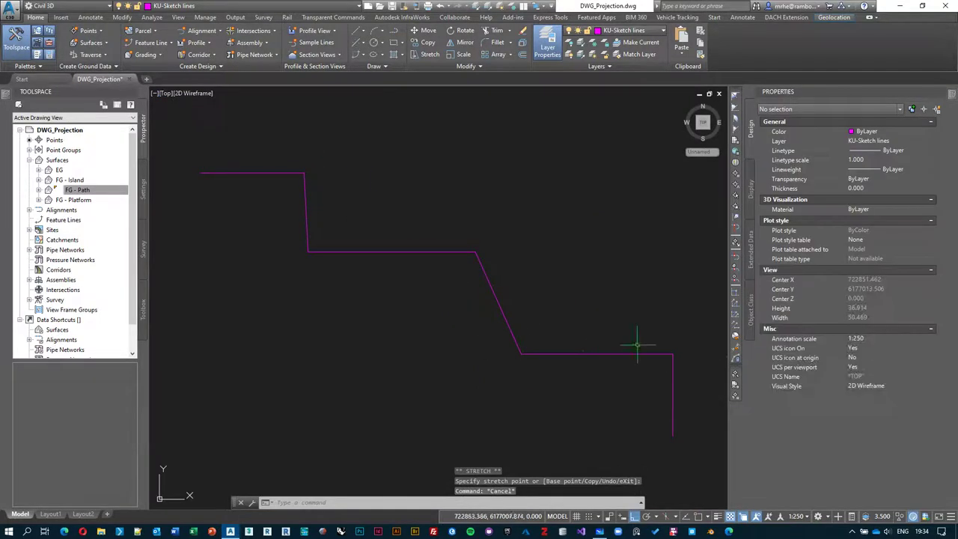
# Shift the upper corner vertex slightly right to slant that step.
pyautogui.click(336, 293)
pyautogui.click(278, 241)
pyautogui.click(307, 252)
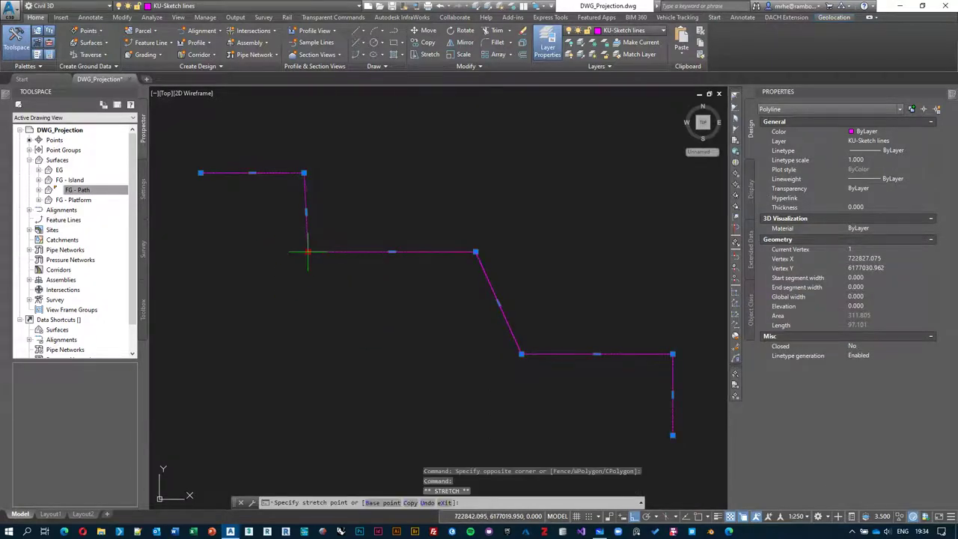
pyautogui.click(317, 253)
pyautogui.press('Escape')
pyautogui.moveTo(321, 274); pyautogui.dragTo(366, 275, button='middle')
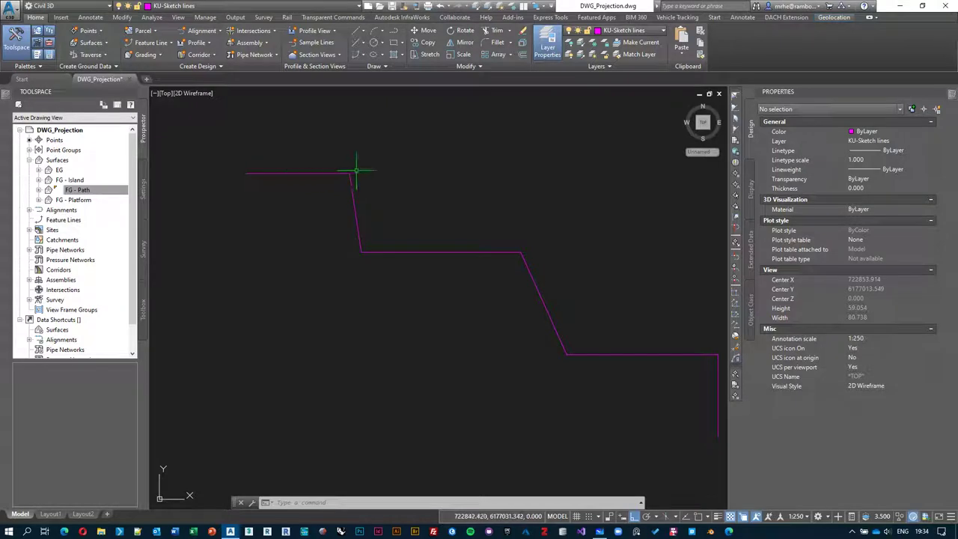
# Stretch the polyline's bottom end vertex slightly right so the last leg slants.
pyautogui.scroll(-4, 495, 201)
pyautogui.click(551, 183)
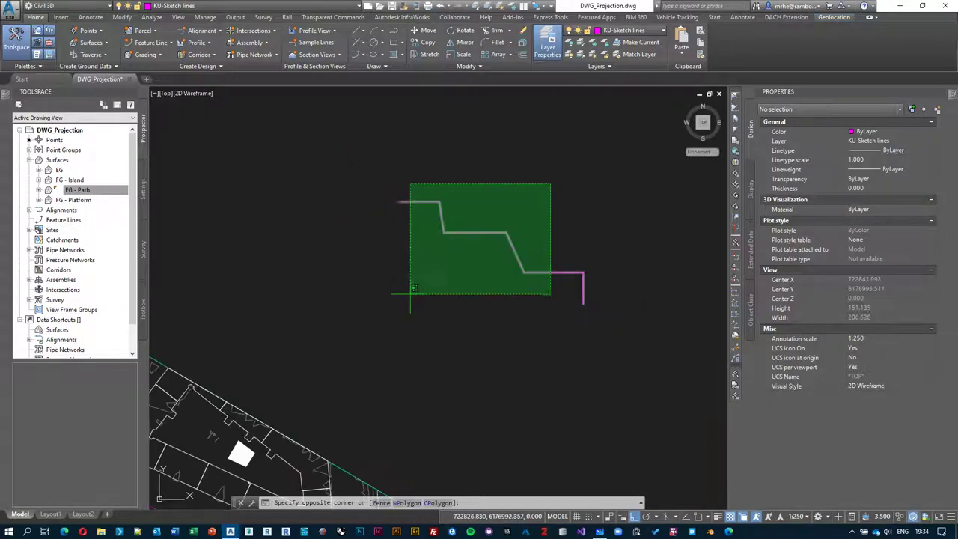
pyautogui.press('Escape')
pyautogui.scroll(4, 449, 196)
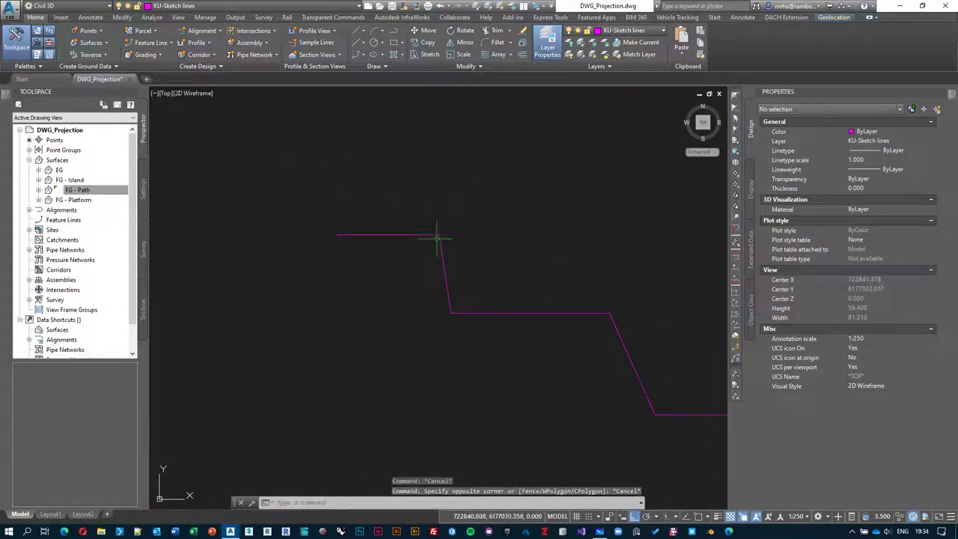
pyautogui.moveTo(608, 307); pyautogui.dragTo(506, 268, button='middle')
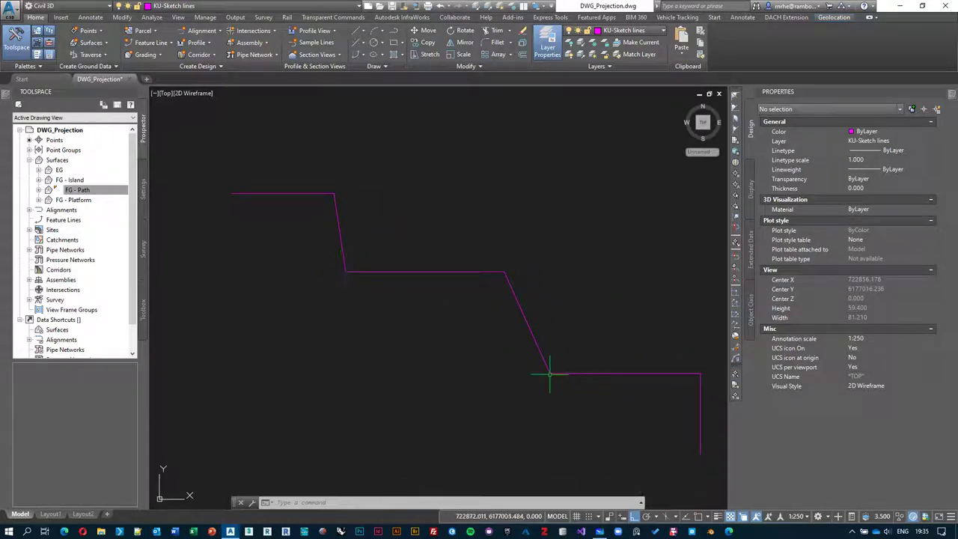
pyautogui.click(702, 460)
pyautogui.click(681, 444)
pyautogui.moveTo(682, 452); pyautogui.dragTo(646, 430, button='middle')
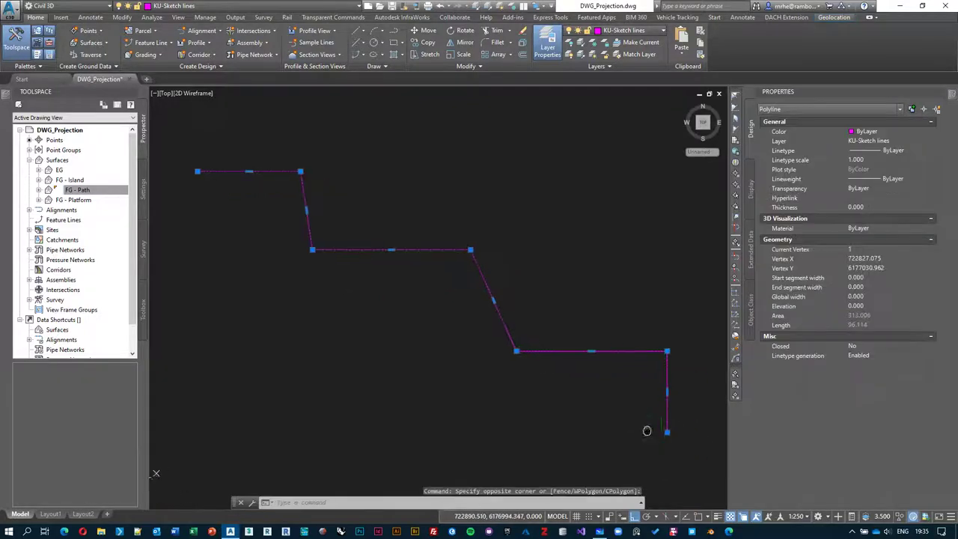
pyautogui.click(666, 430)
pyautogui.press('Escape')
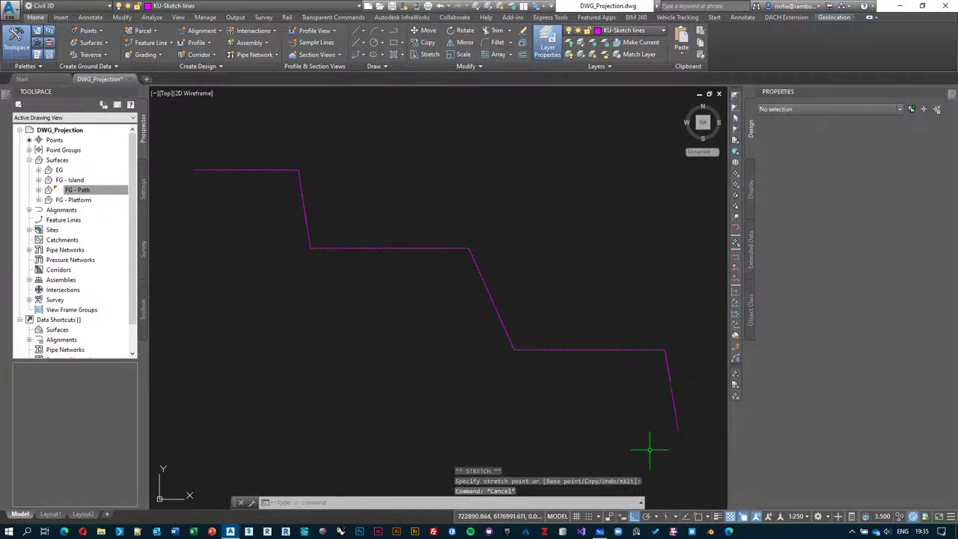
pyautogui.scroll(-2, 614, 431)
# Delete the stepped sketch polyline, then zoom in and select the upper green feature line.
pyautogui.click(446, 367)
pyautogui.press('Delete')
pyautogui.scroll(-5, 447, 367)
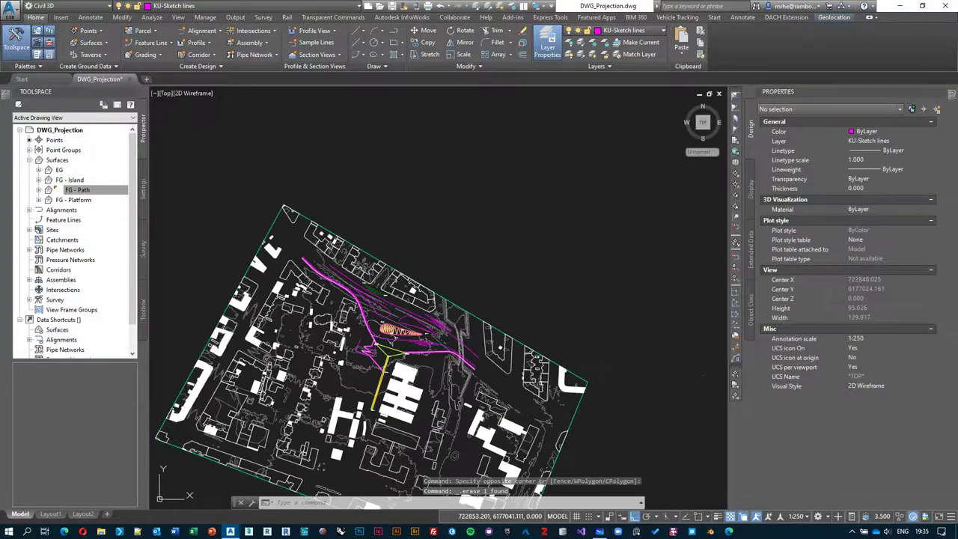
pyautogui.scroll(4, 380, 361)
pyautogui.scroll(5, 387, 241)
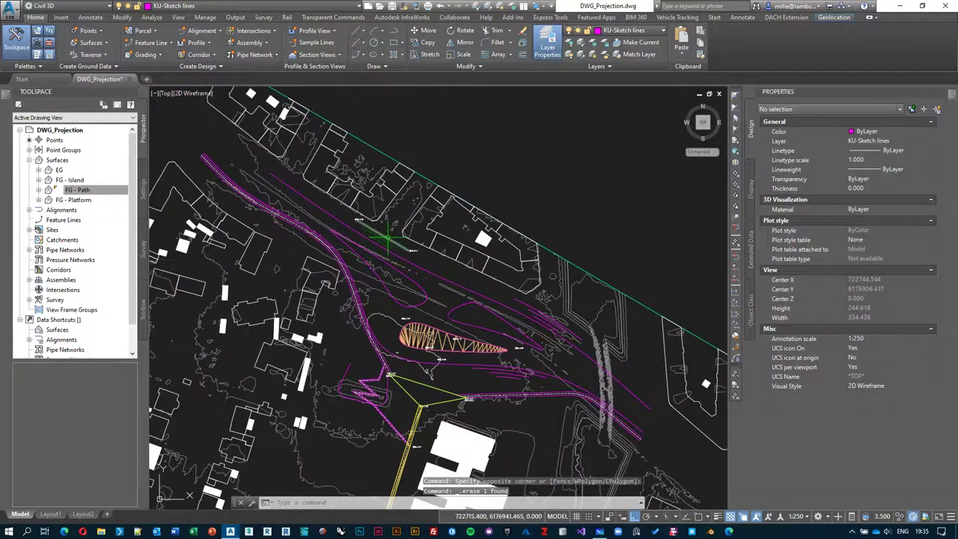
pyautogui.scroll(3, 388, 241)
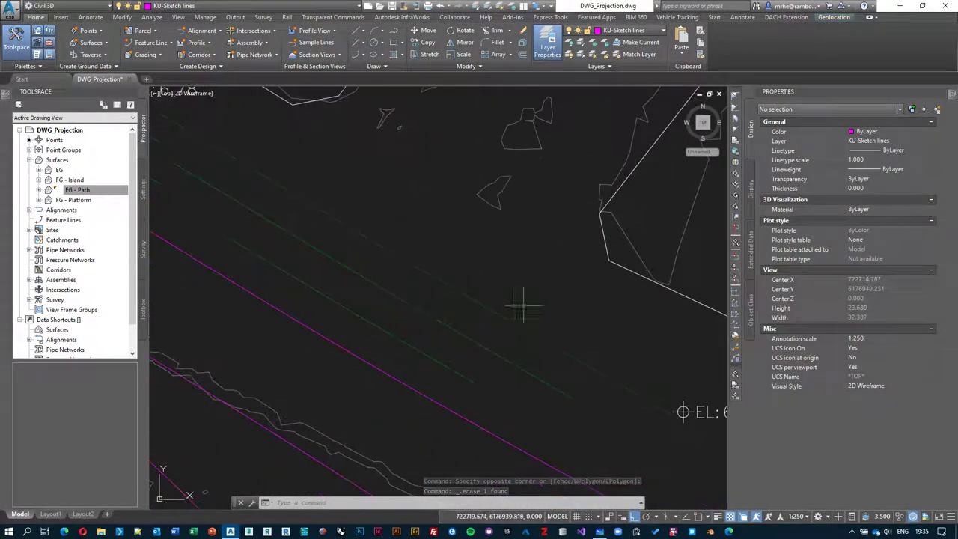
pyautogui.click(432, 275)
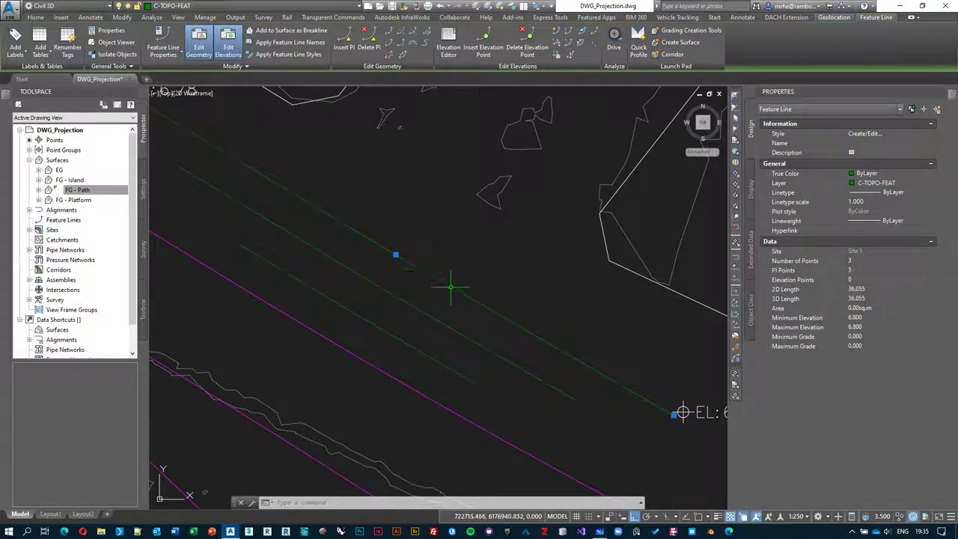
# Offset the green feature line by 0.01 with a -0.5 elevation difference.
pyautogui.click(404, 58)
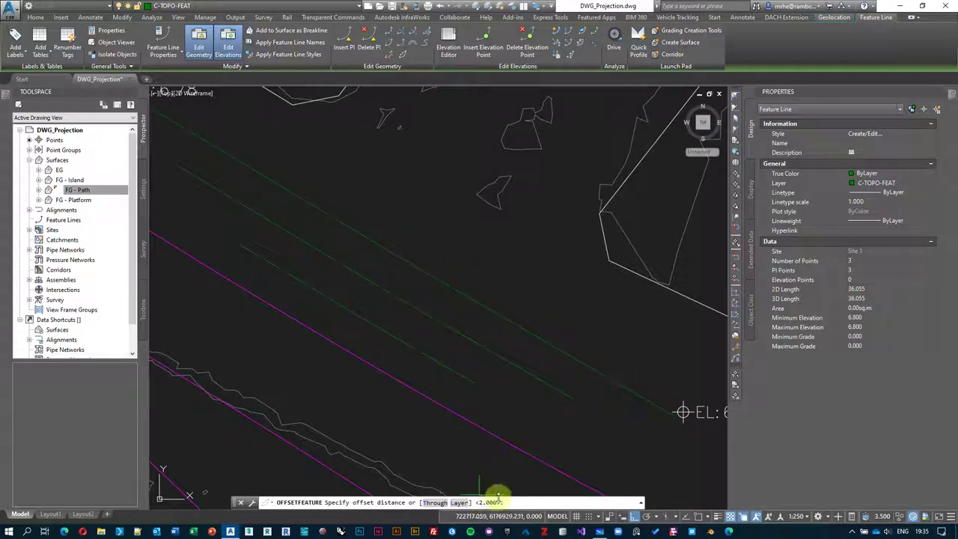
pyautogui.write('0.01')
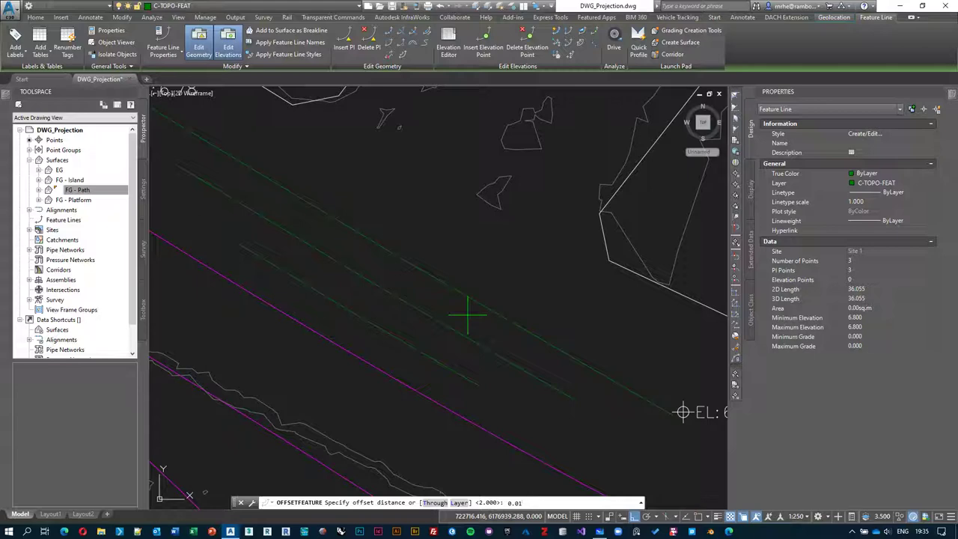
pyautogui.press('Return')
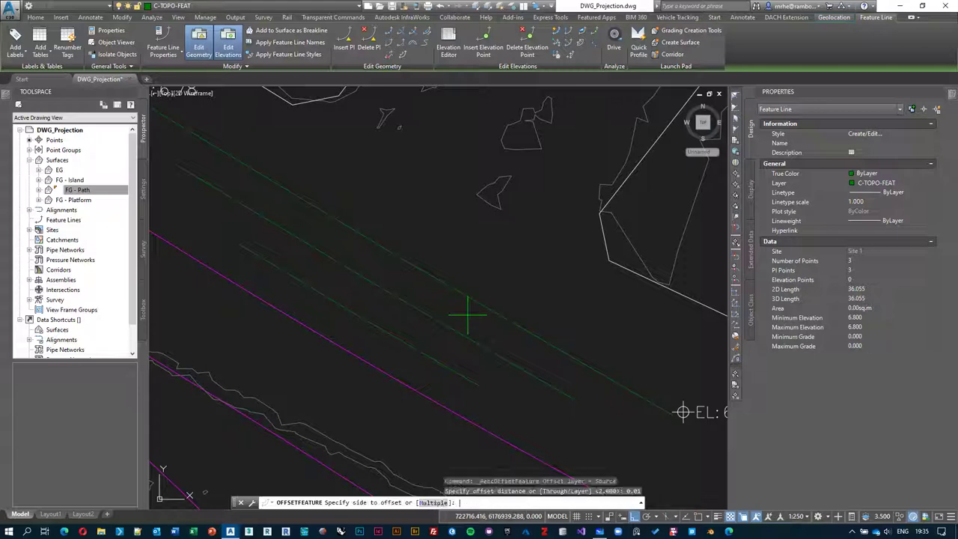
pyautogui.scroll(3, 467, 314)
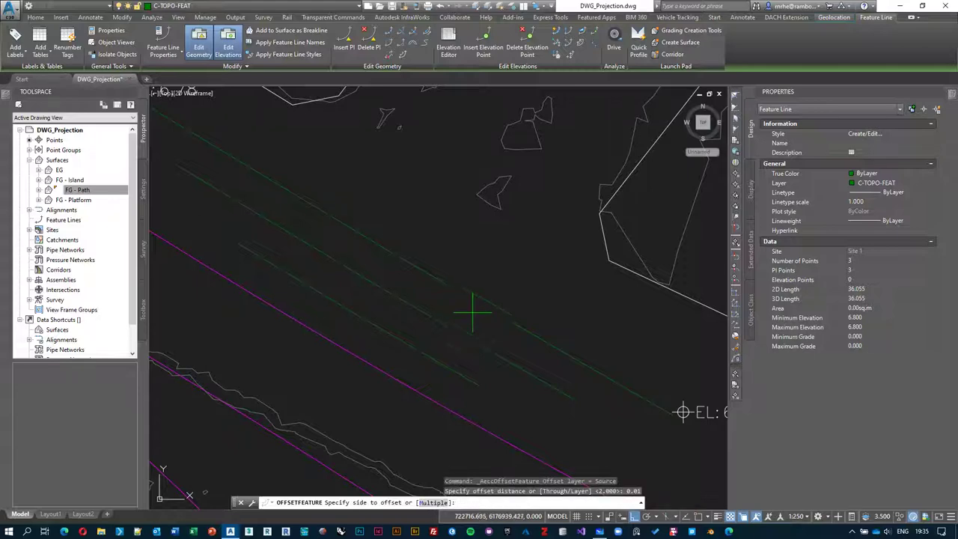
pyautogui.click(464, 317)
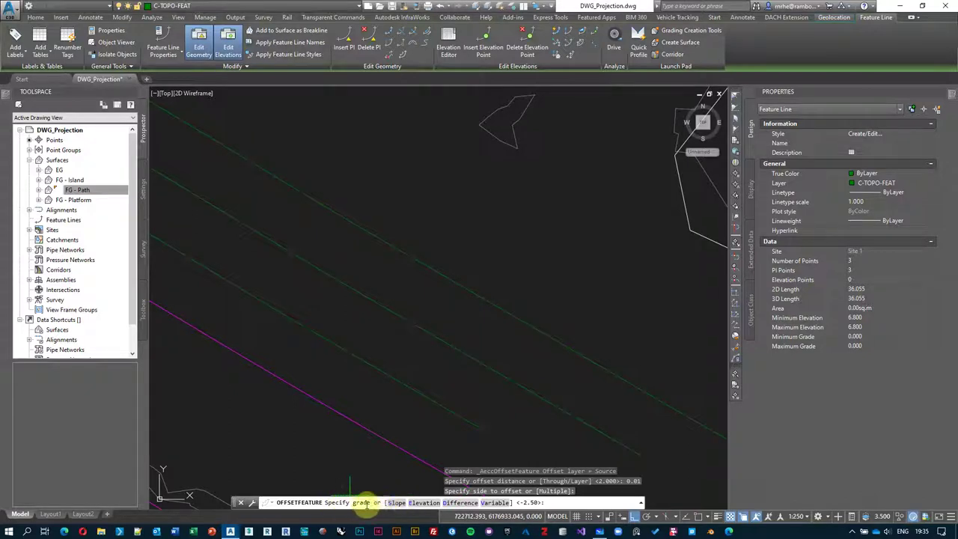
pyautogui.click(461, 503)
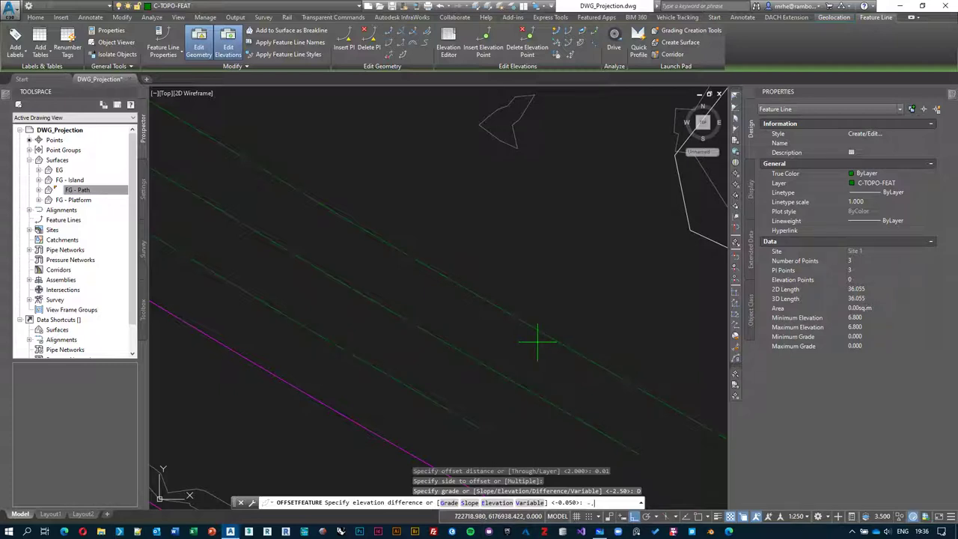
pyautogui.press('Return')
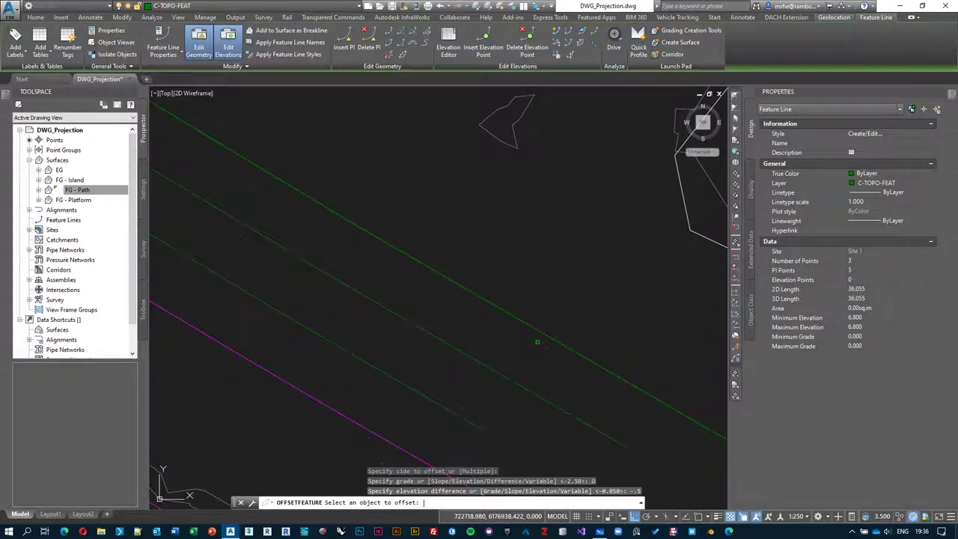
pyautogui.press('Return')
pyautogui.click(555, 350)
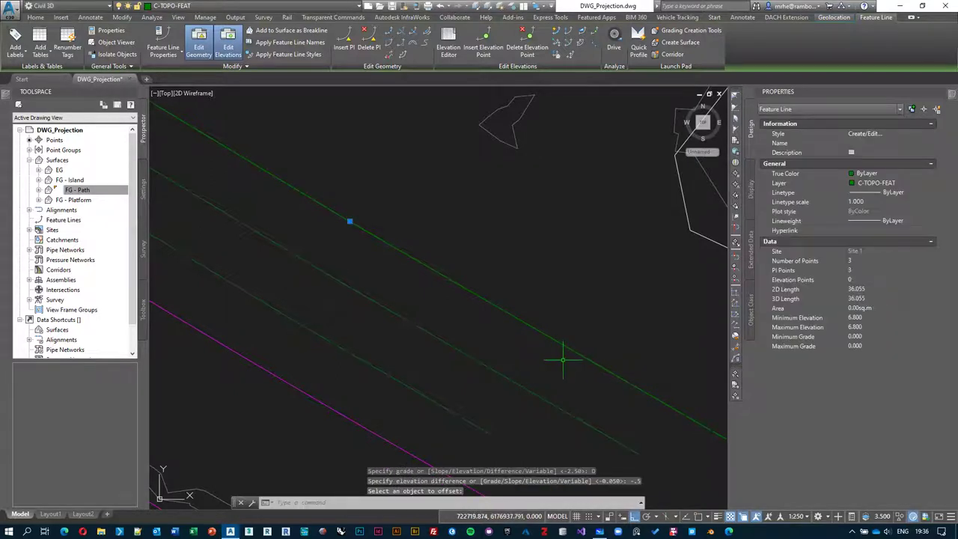
pyautogui.moveTo(539, 348); pyautogui.dragTo(473, 313, button='middle')
pyautogui.press('Escape')
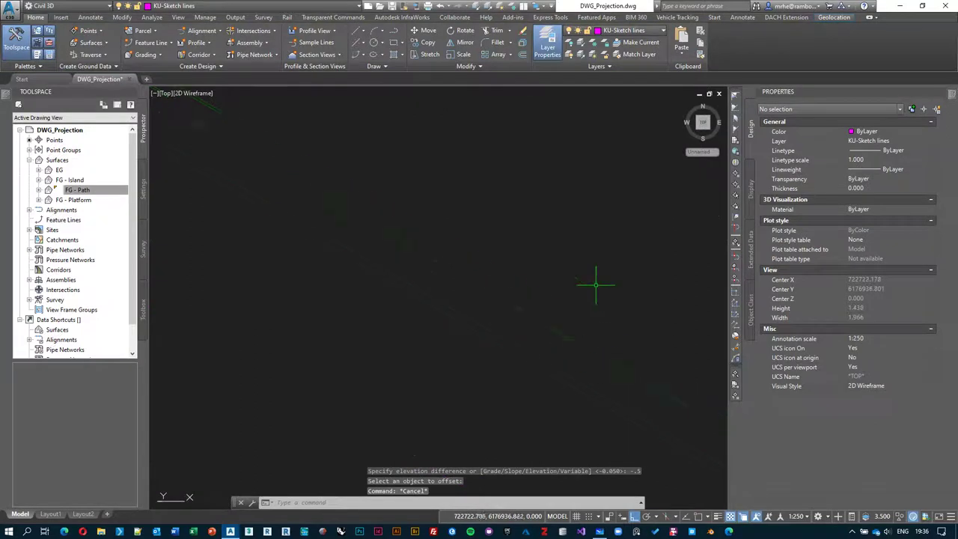
pyautogui.moveTo(336, 191); pyautogui.dragTo(452, 273, button='middle')
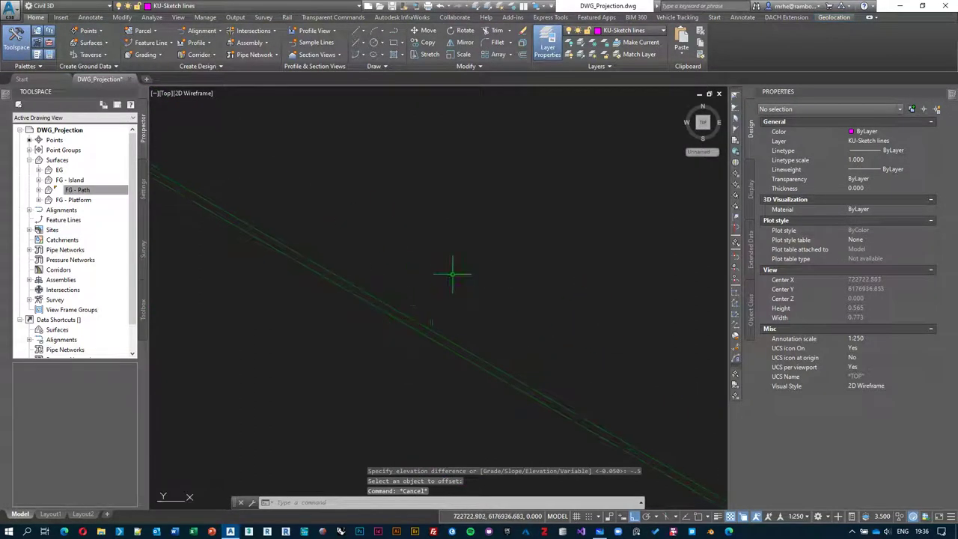
pyautogui.click(425, 326)
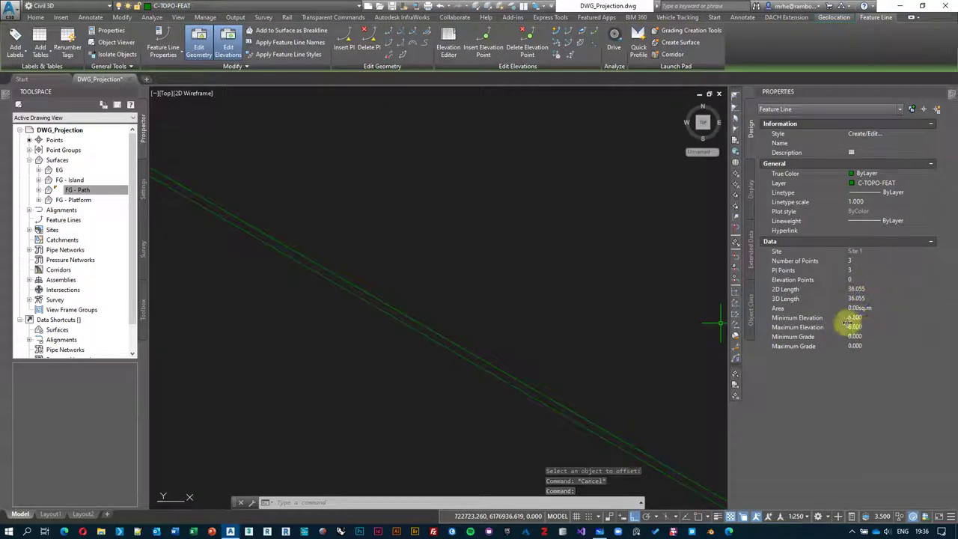
pyautogui.press('Escape')
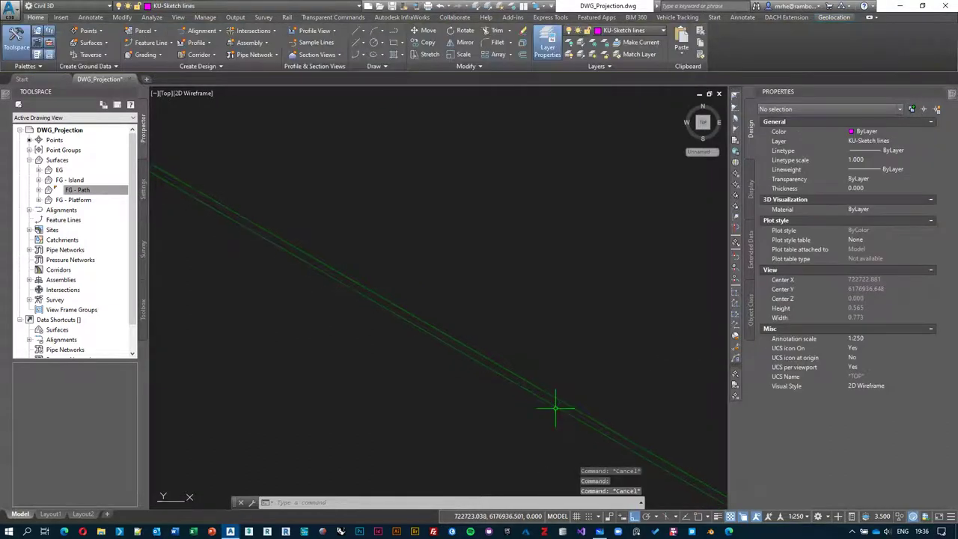
pyautogui.click(555, 407)
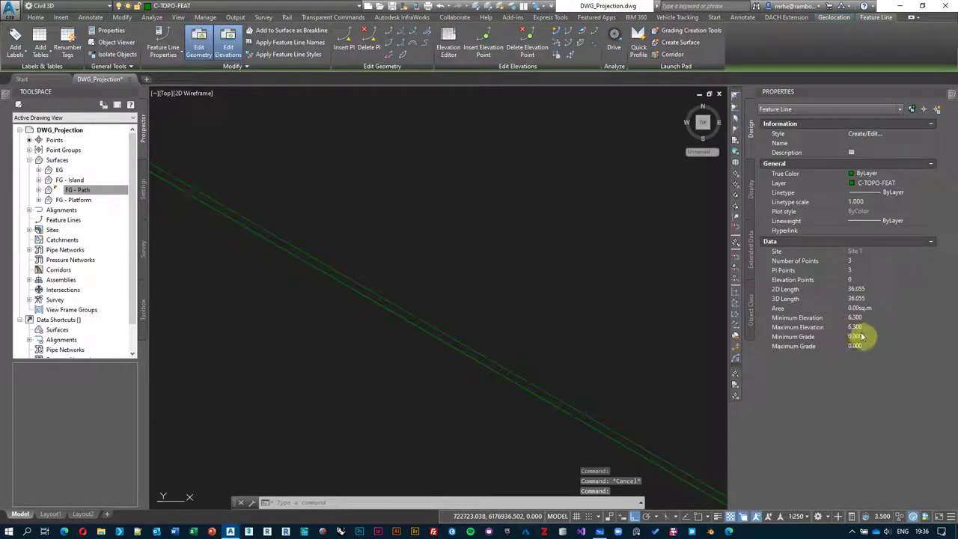
pyautogui.scroll(5, 569, 346)
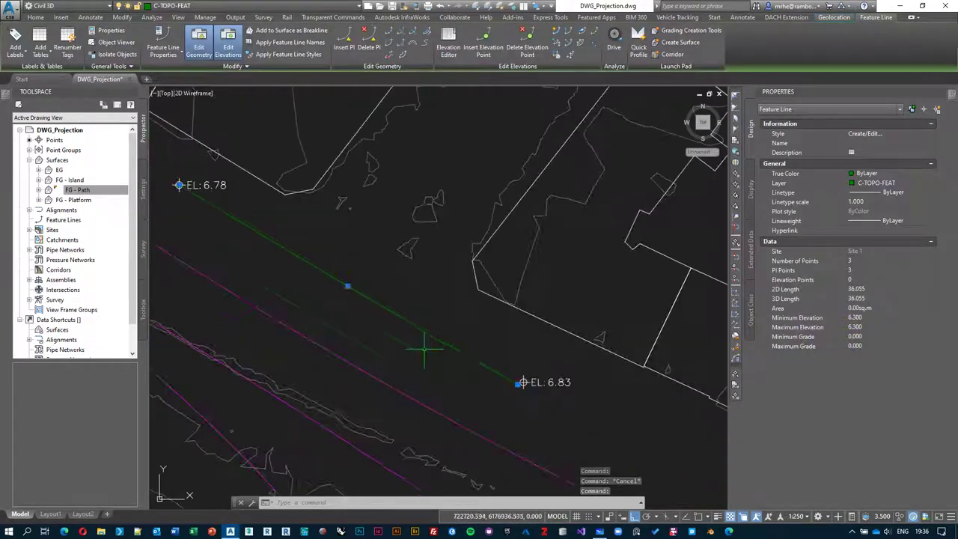
pyautogui.press('Escape')
pyautogui.scroll(3, 419, 336)
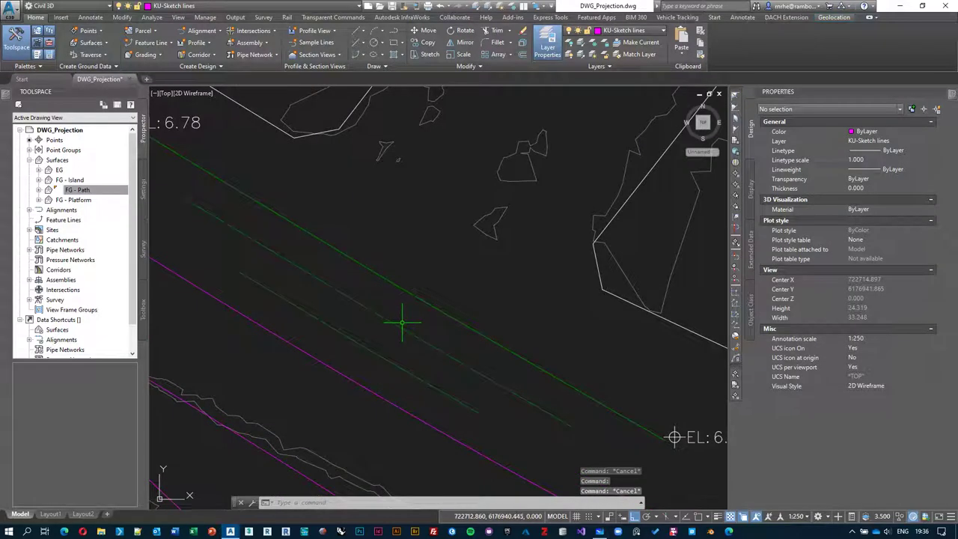
pyautogui.scroll(1, 412, 314)
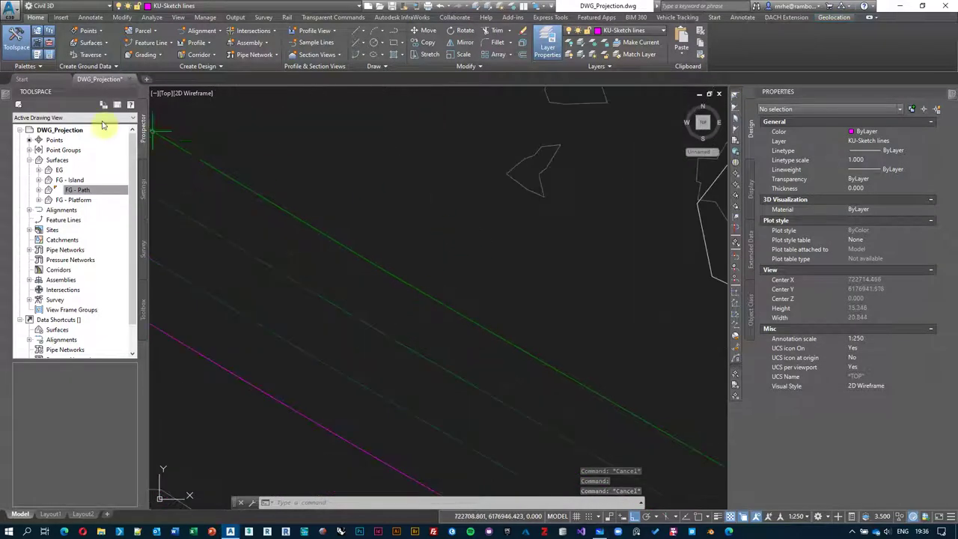
pyautogui.scroll(1, 316, 136)
# Draw a stepped polyline with PL, alternating three rightward legs and three downward legs.
pyautogui.write('l')
pyautogui.press('Return')
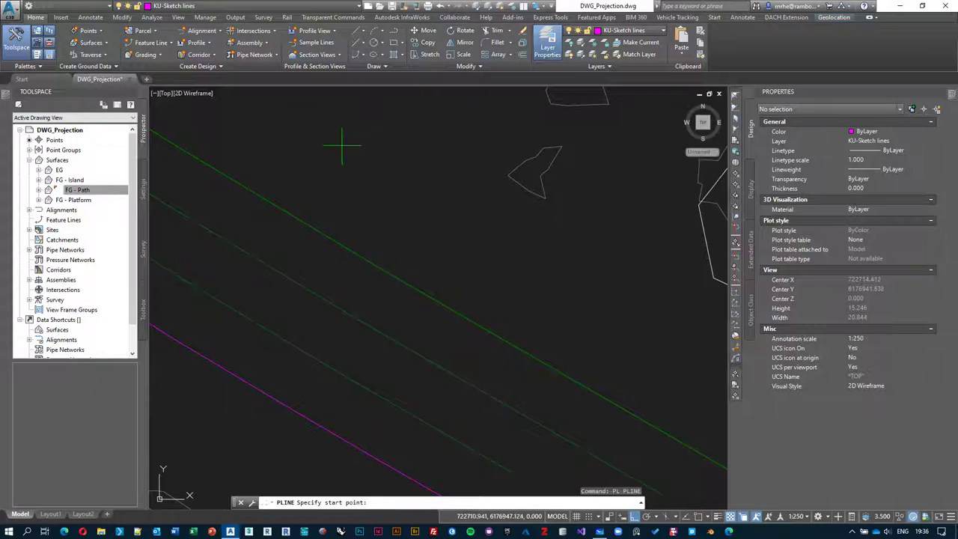
pyautogui.click(329, 141)
pyautogui.click(376, 141)
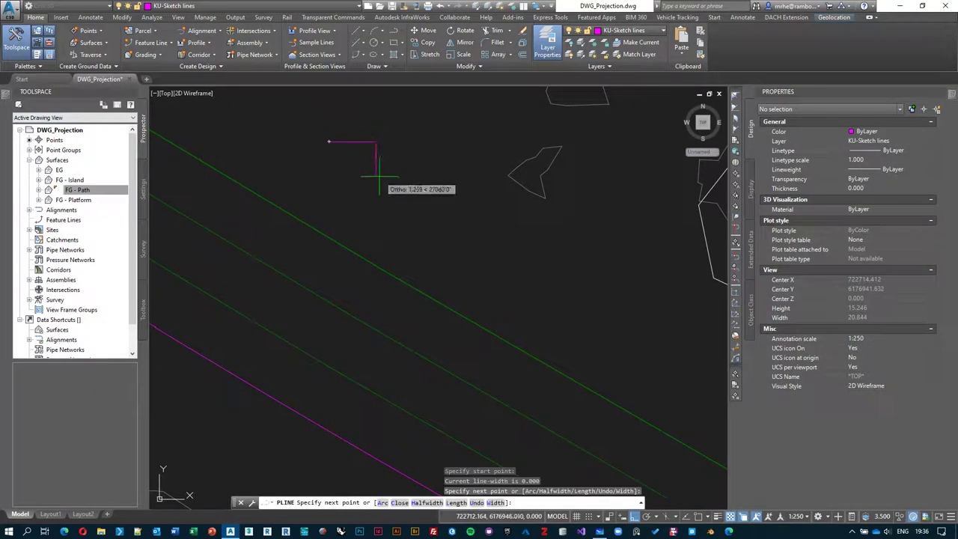
pyautogui.click(376, 177)
pyautogui.click(437, 177)
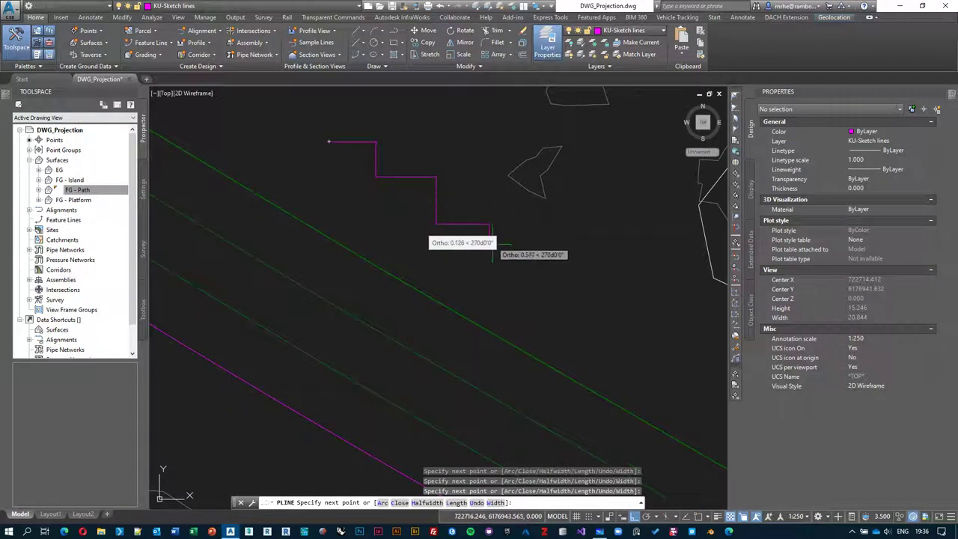
pyautogui.click(436, 223)
pyautogui.click(489, 223)
pyautogui.click(490, 247)
pyautogui.press('Return')
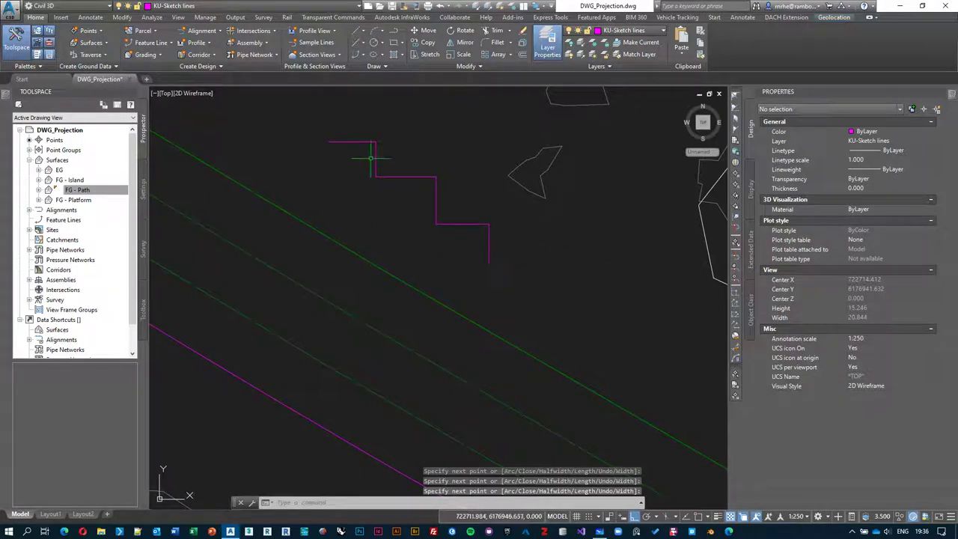
# Nudge the polyline's first step corner slightly to the right.
pyautogui.click(381, 198)
pyautogui.click(365, 174)
pyautogui.click(375, 177)
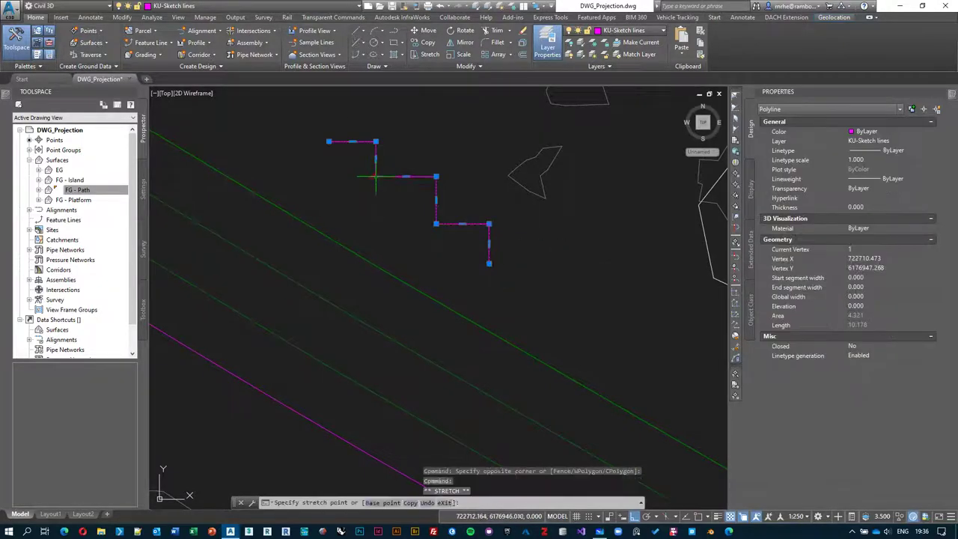
pyautogui.click(381, 176)
pyautogui.press('Escape')
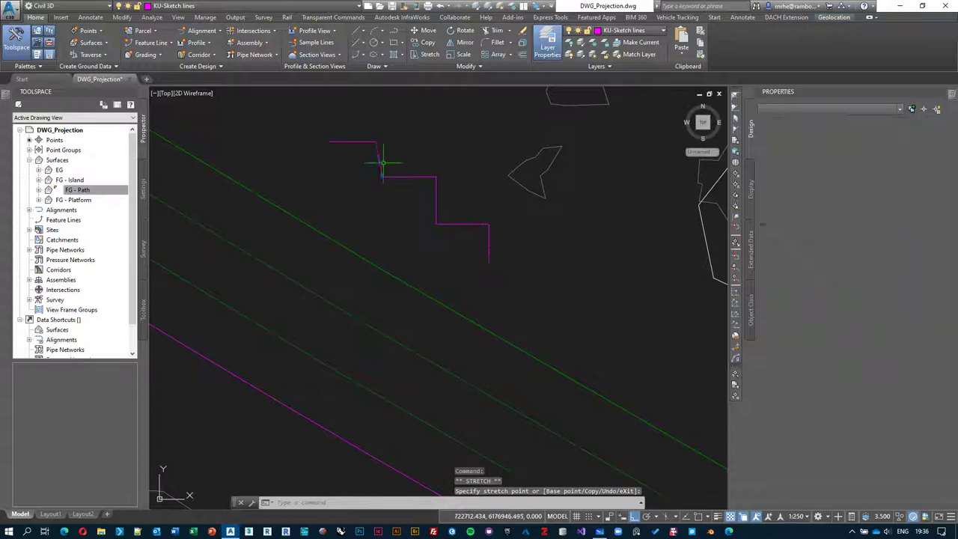
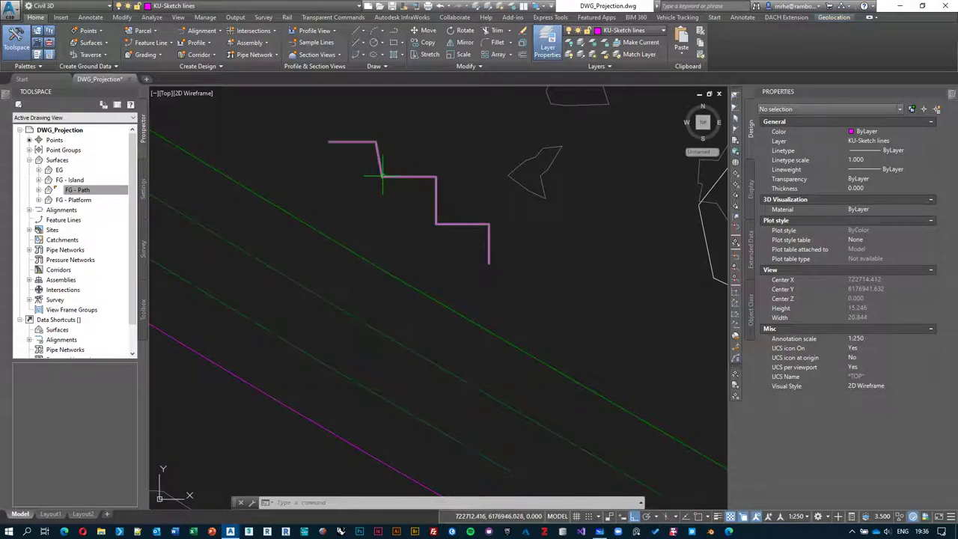
# Window-select the green feature line and lower it by 0.5 m with Raise/Lower.
pyautogui.moveTo(383, 177)
pyautogui.click(385, 315)
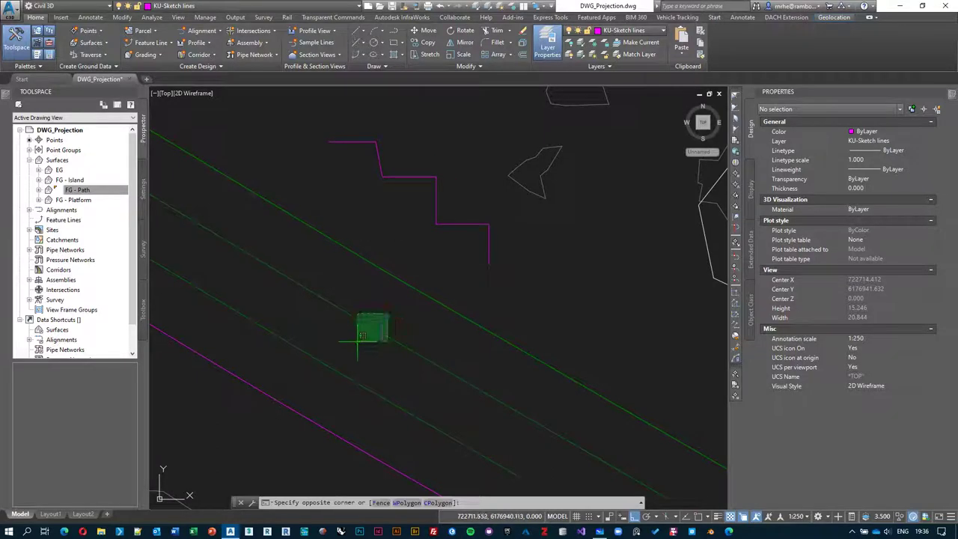
pyautogui.click(353, 345)
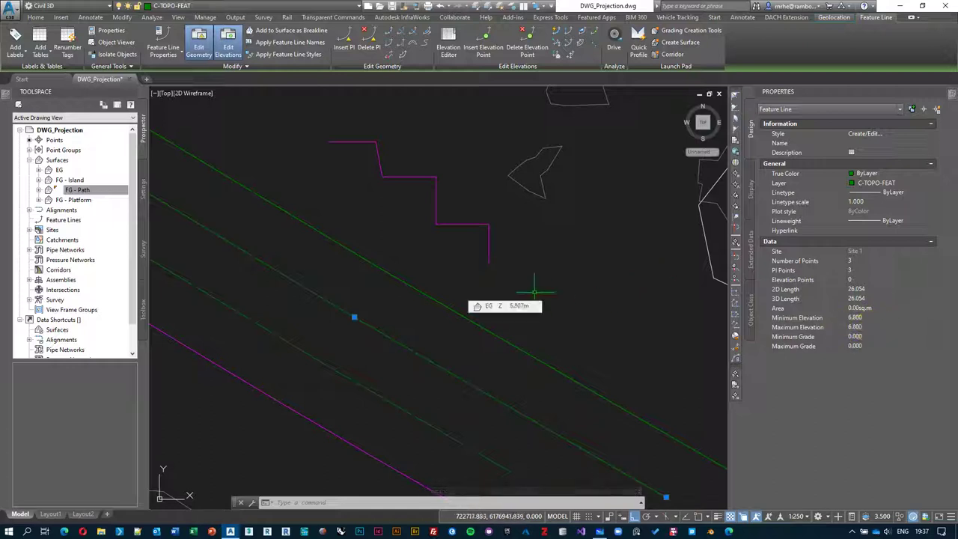
pyautogui.click(571, 59)
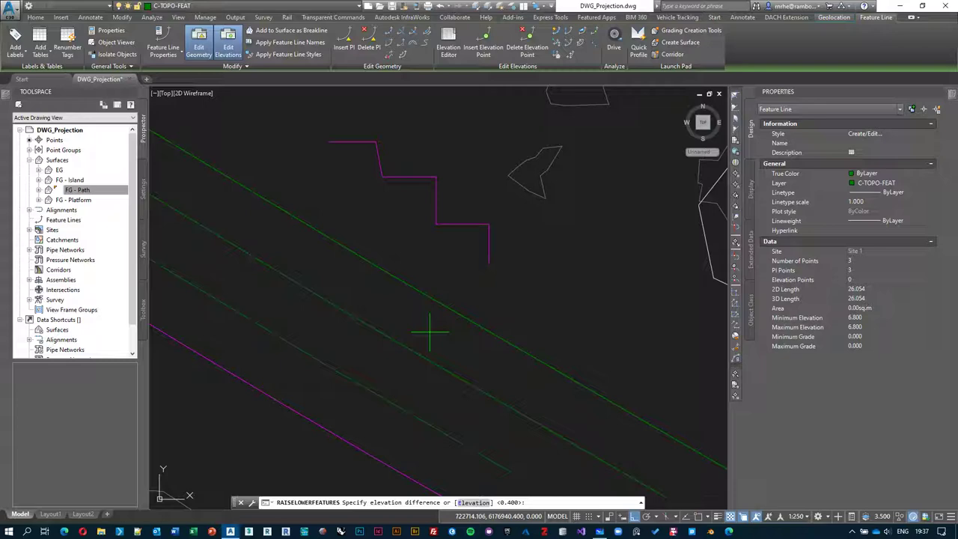
pyautogui.press('Return')
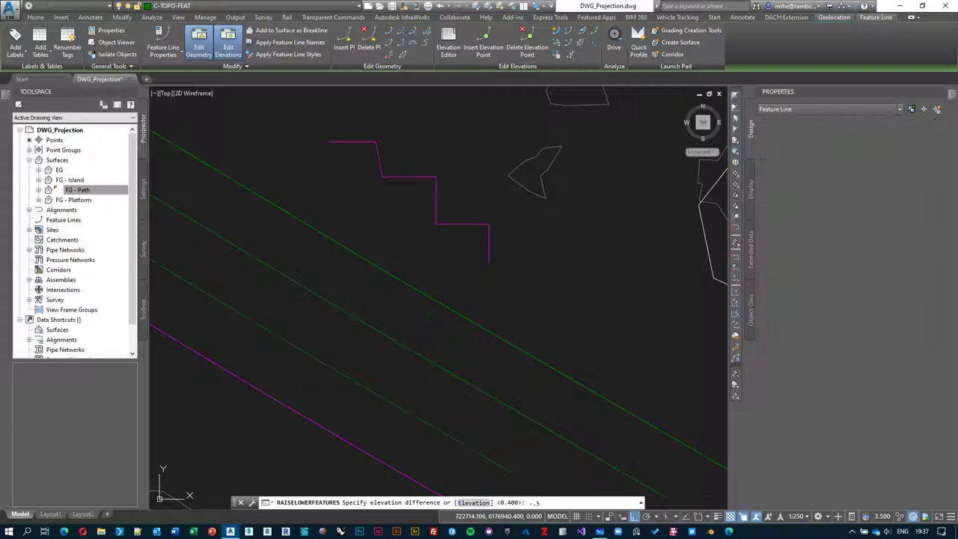
# Reselect the lowered feature line to confirm its constant 6.300 elevation.
pyautogui.click(432, 335)
pyautogui.moveTo(419, 331); pyautogui.dragTo(431, 292, button='middle')
pyautogui.press('Escape')
pyautogui.click(429, 307)
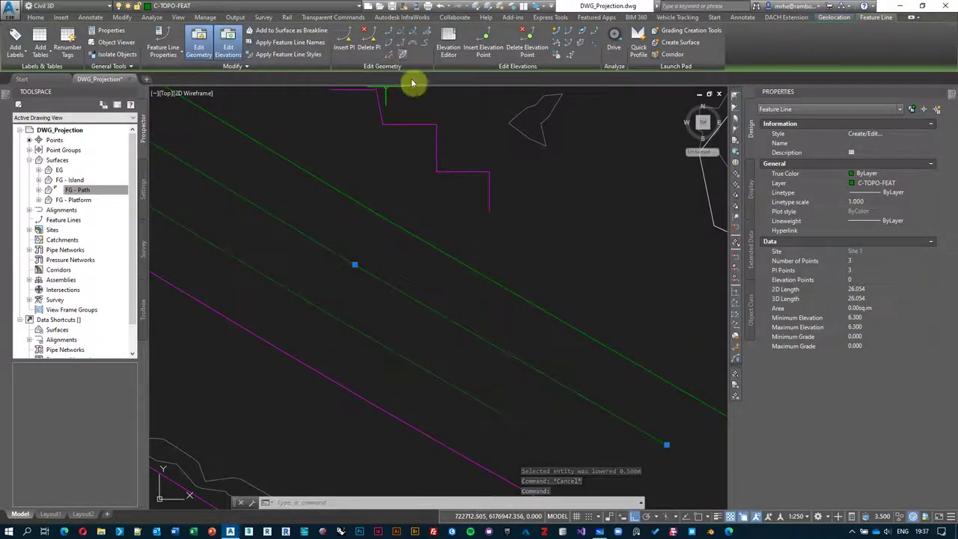
pyautogui.moveTo(441, 120); pyautogui.dragTo(443, 154, button='middle')
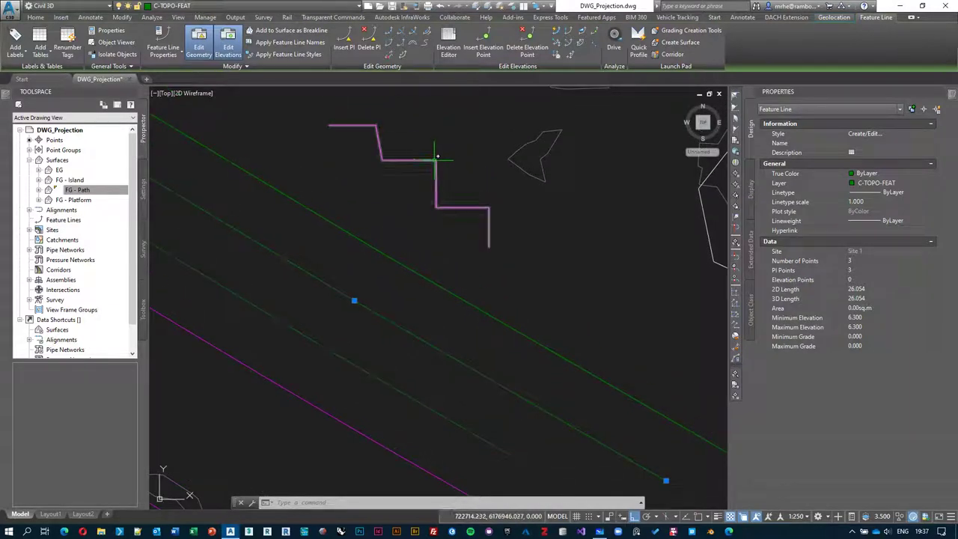
# Stepped-offset the feature line 0.010 to one side with a -0.500 elevation difference.
pyautogui.click(403, 60)
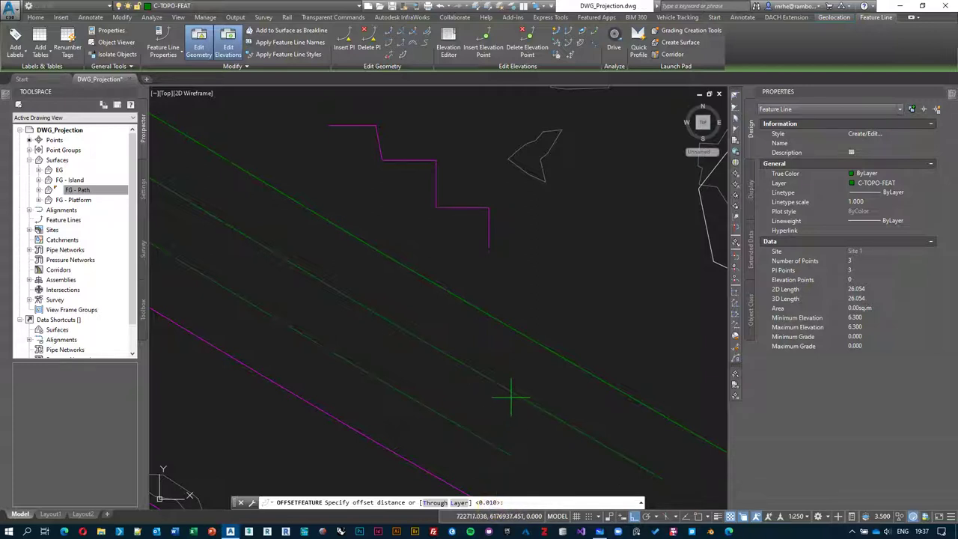
pyautogui.press('Return')
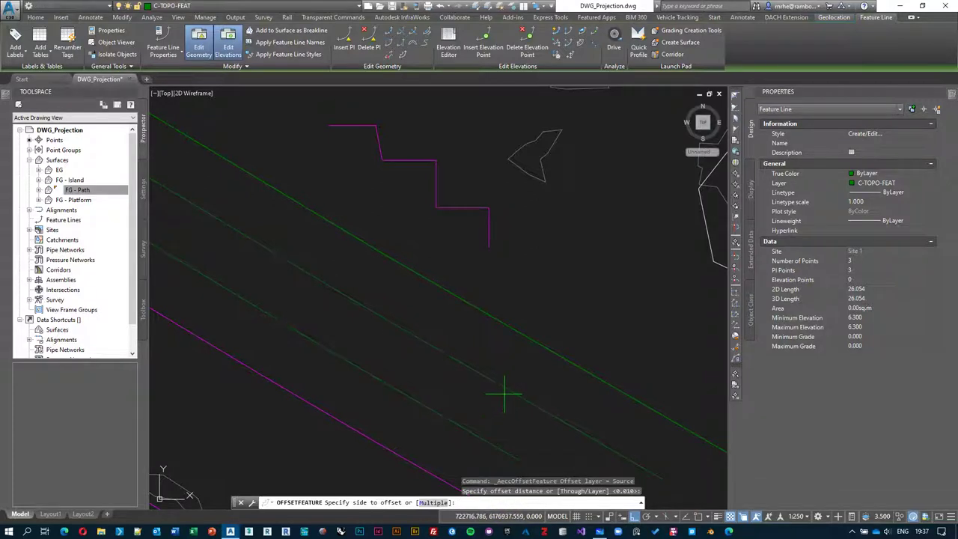
pyautogui.click(494, 410)
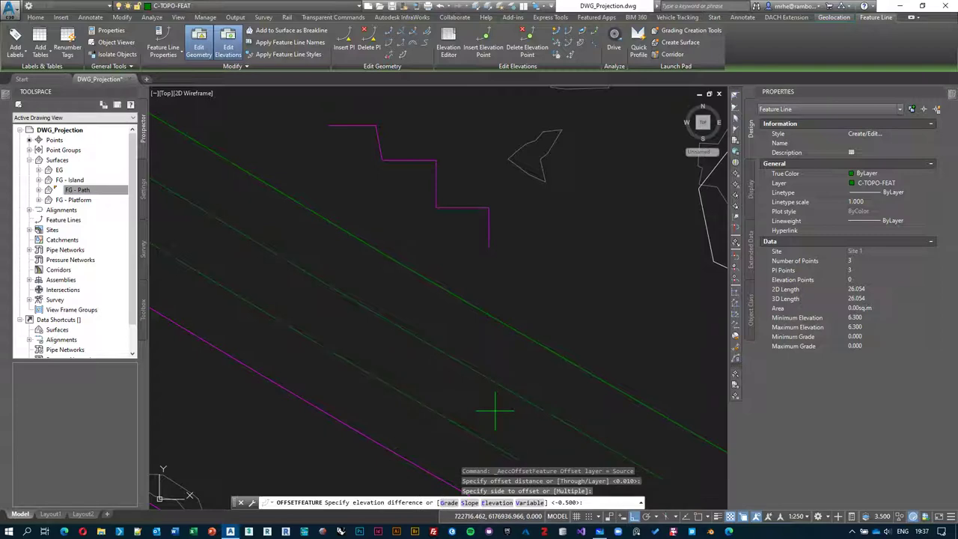
pyautogui.press('Return')
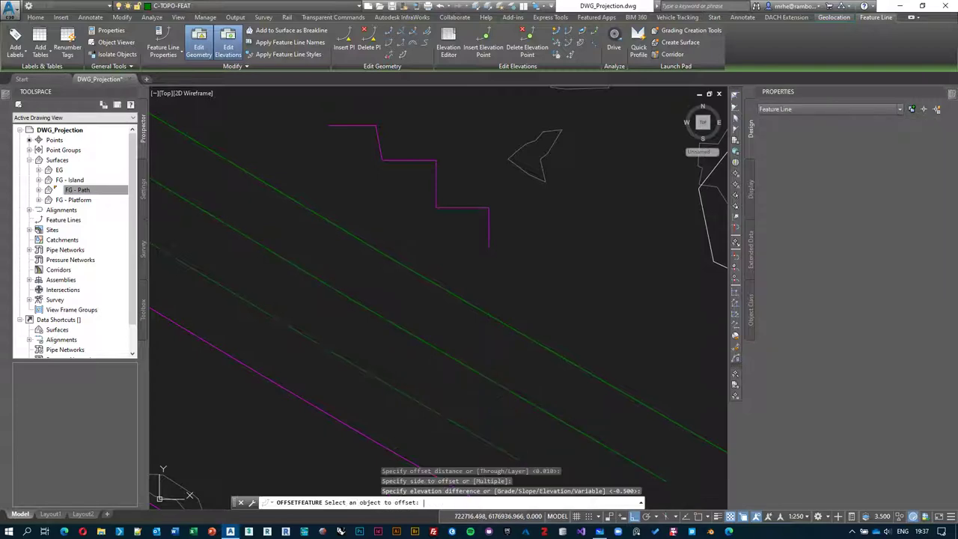
pyautogui.press('Escape')
# Select the magenta zigzag line and nudge one of its corner grips.
pyautogui.scroll(3, 499, 364)
pyautogui.scroll(-3, 410, 299)
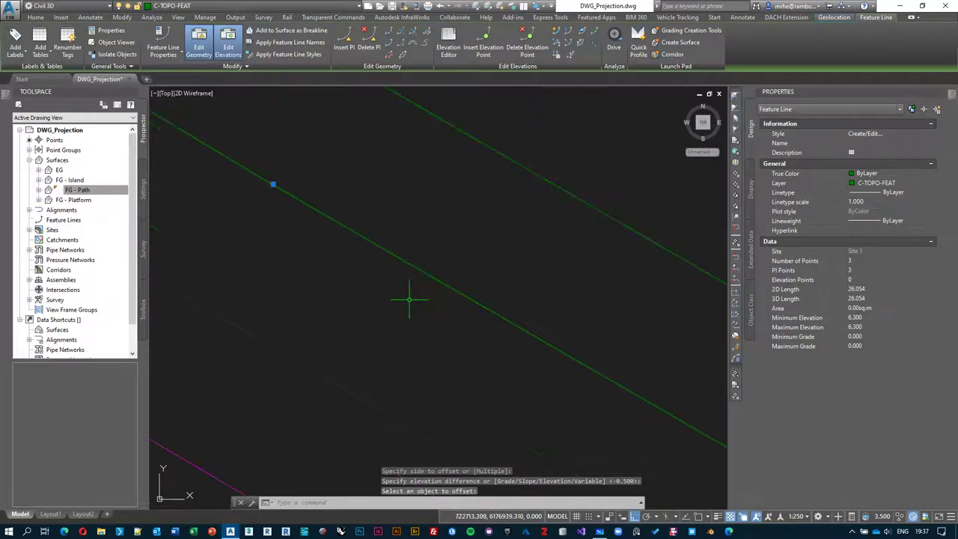
pyautogui.click(446, 258)
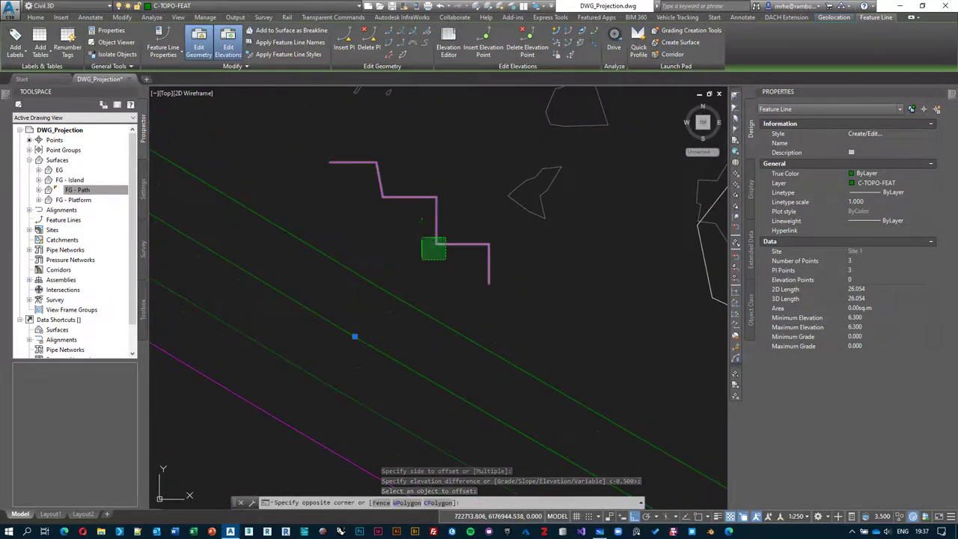
pyautogui.click(423, 236)
pyautogui.click(437, 244)
pyautogui.click(442, 243)
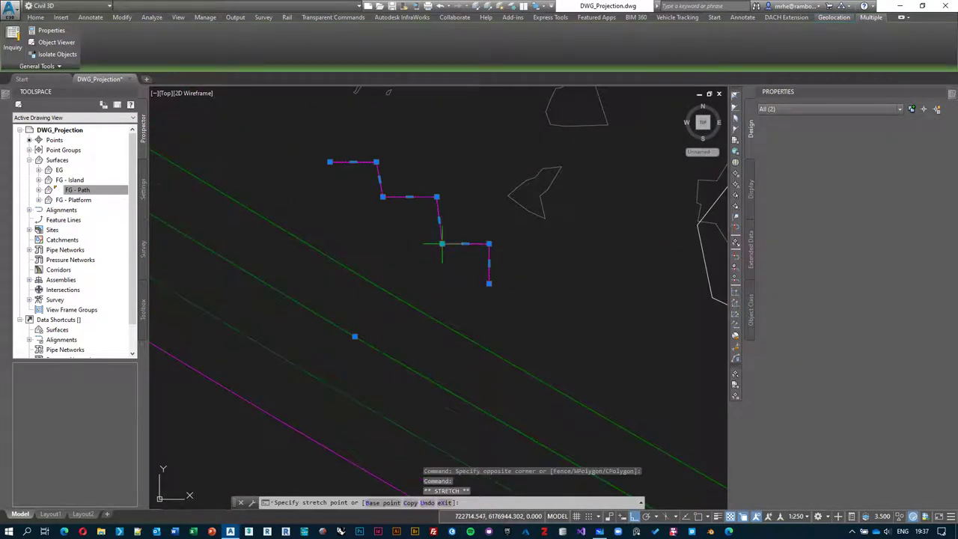
pyautogui.press('Escape')
# Select the 26.054 m feature line to check its new 5.800 elevation.
pyautogui.moveTo(478, 260); pyautogui.dragTo(479, 242, button='middle')
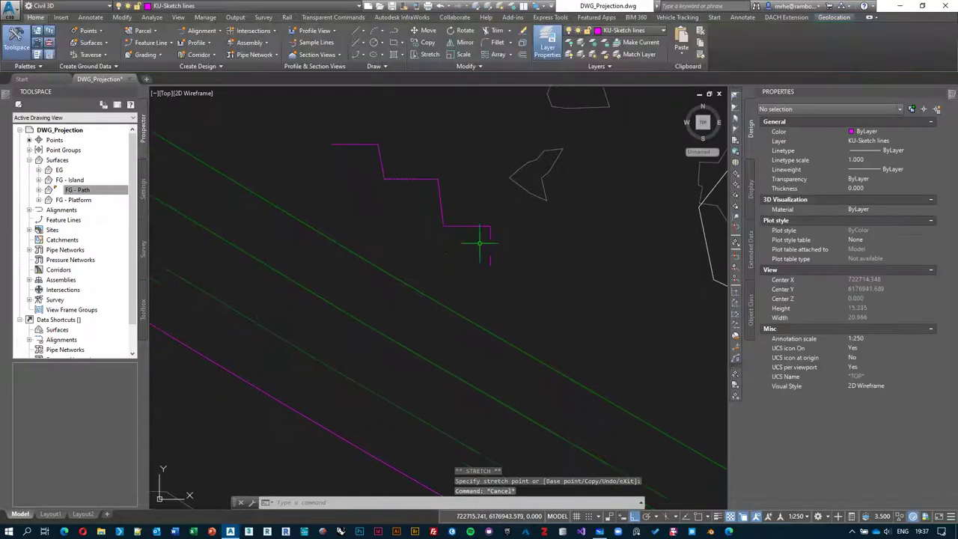
pyautogui.moveTo(482, 298)
pyautogui.mouseDown(button='middle')
pyautogui.moveTo(442, 250)
pyautogui.moveTo(427, 299)
pyautogui.moveTo(443, 323)
pyautogui.mouseUp(button='middle')
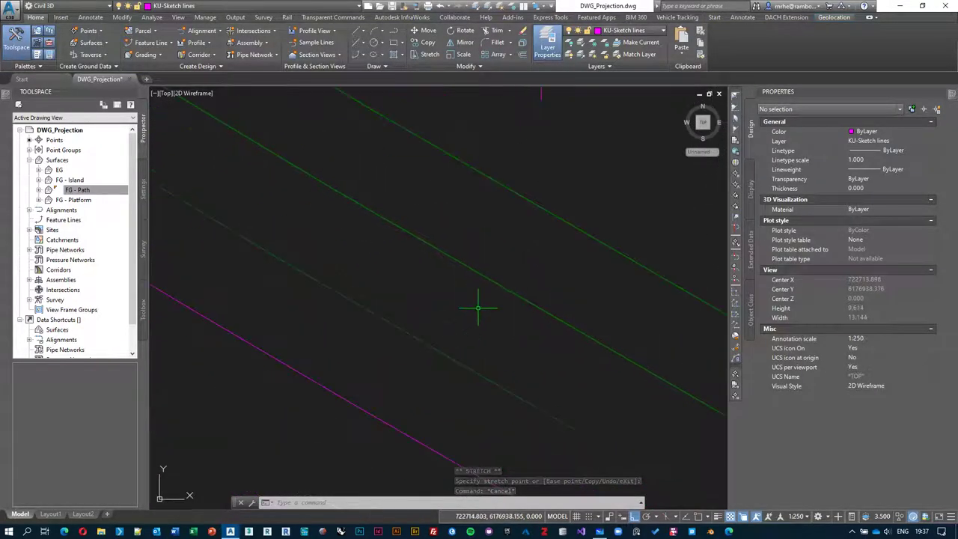
pyautogui.scroll(10, 479, 329)
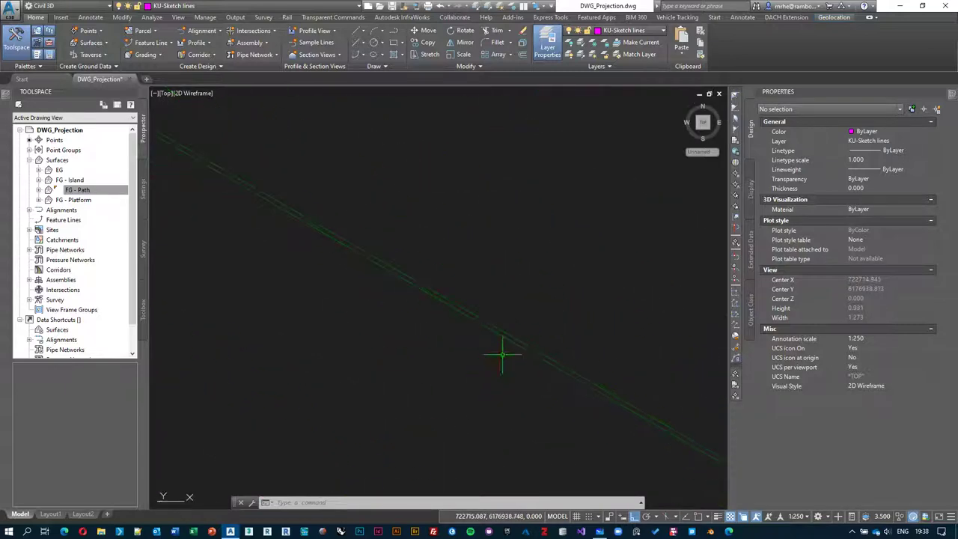
pyautogui.click(510, 341)
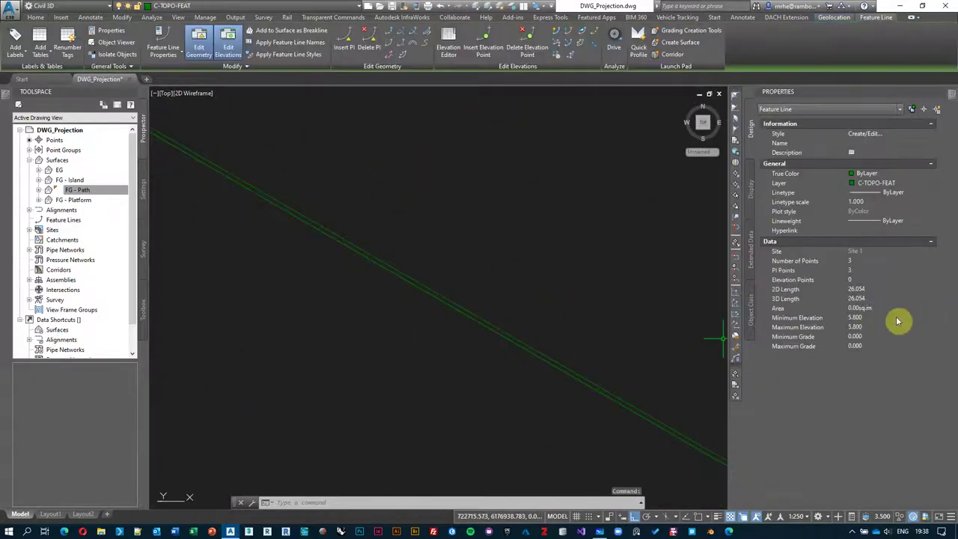
pyautogui.scroll(-4, 449, 318)
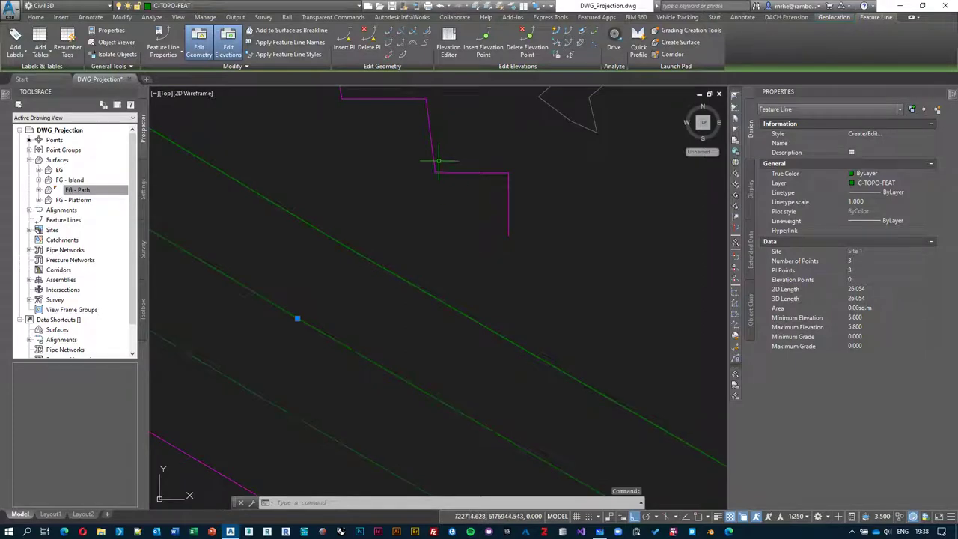
pyautogui.scroll(-2, 412, 331)
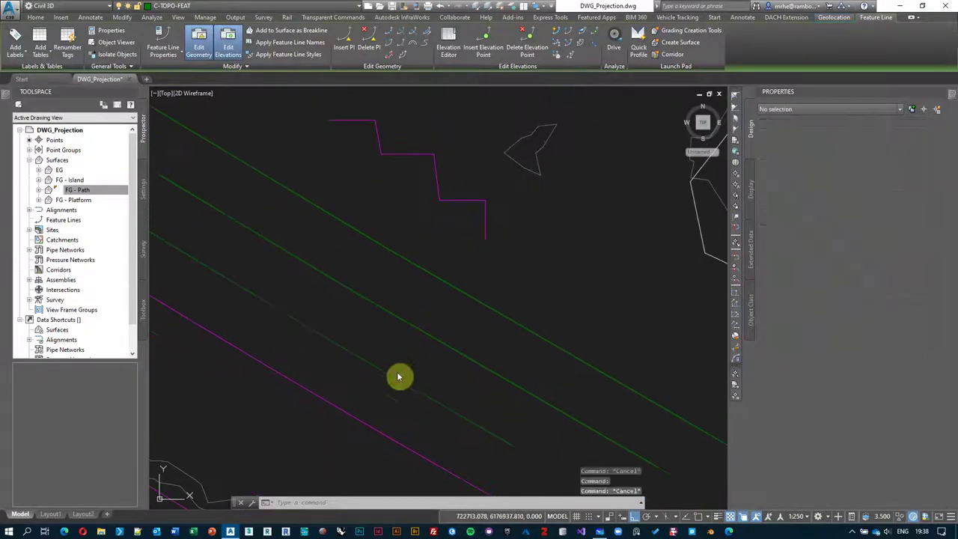
pyautogui.press('Escape')
pyautogui.press('Escape')
# In the Elevation Editor, set the 16.053 m feature line's last station to 5.8.
pyautogui.click(392, 376)
pyautogui.click(467, 140)
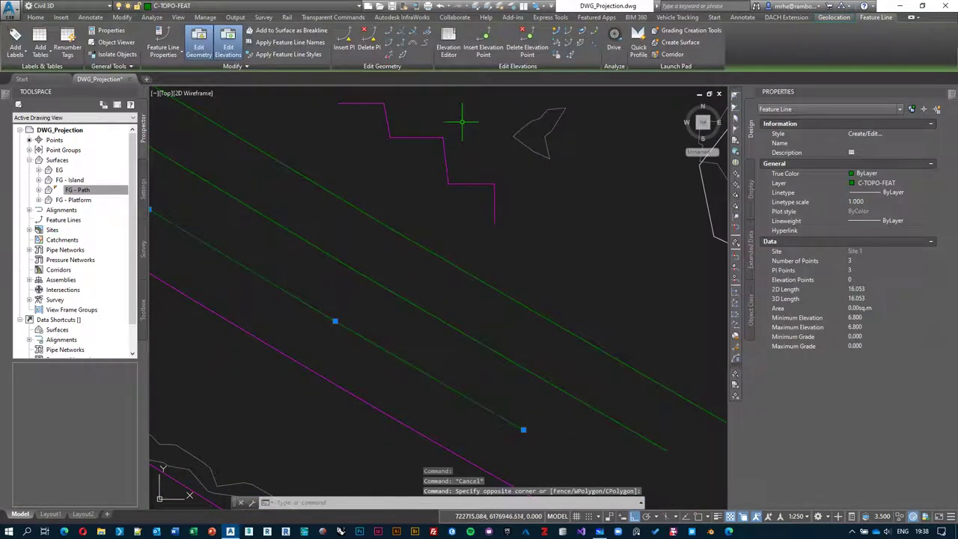
pyautogui.click(443, 47)
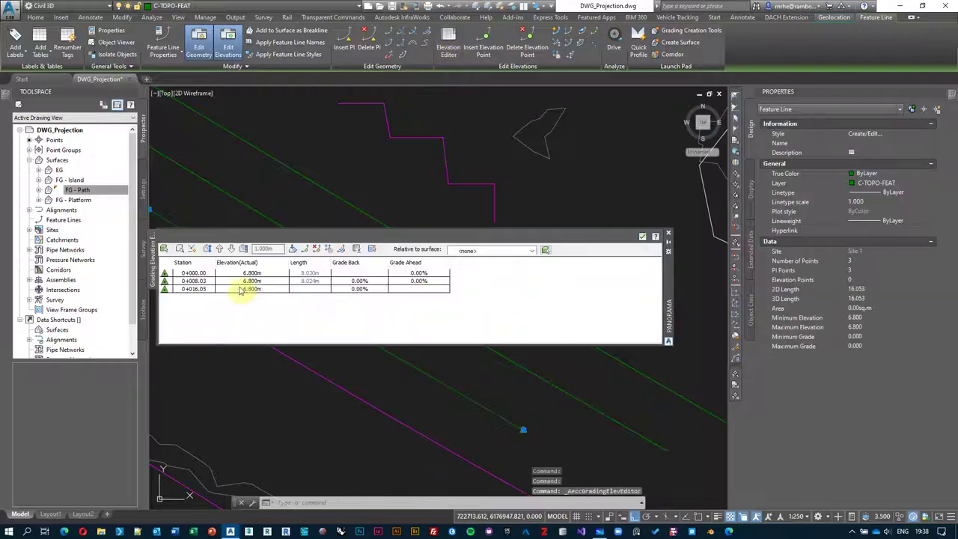
pyautogui.click(267, 274)
pyautogui.doubleClick(269, 289)
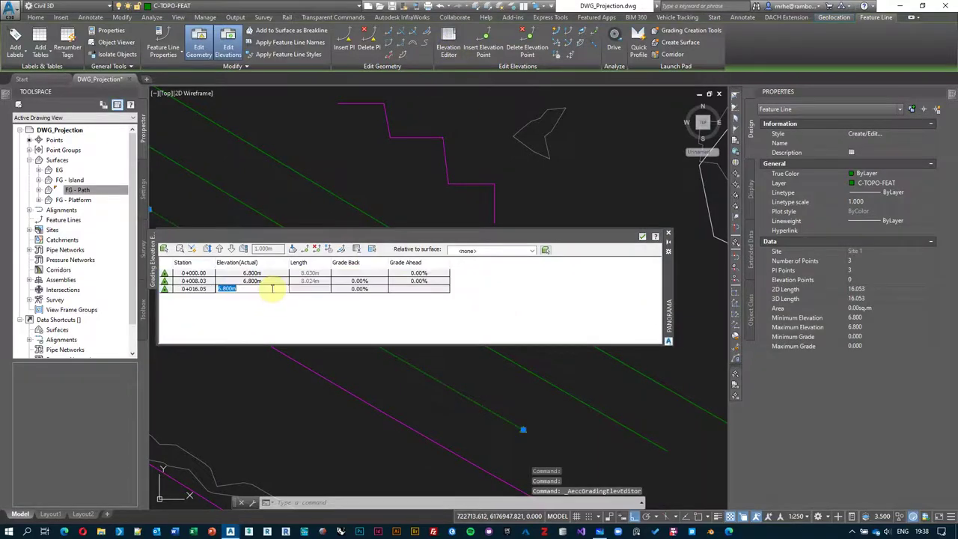
pyautogui.write('5.8')
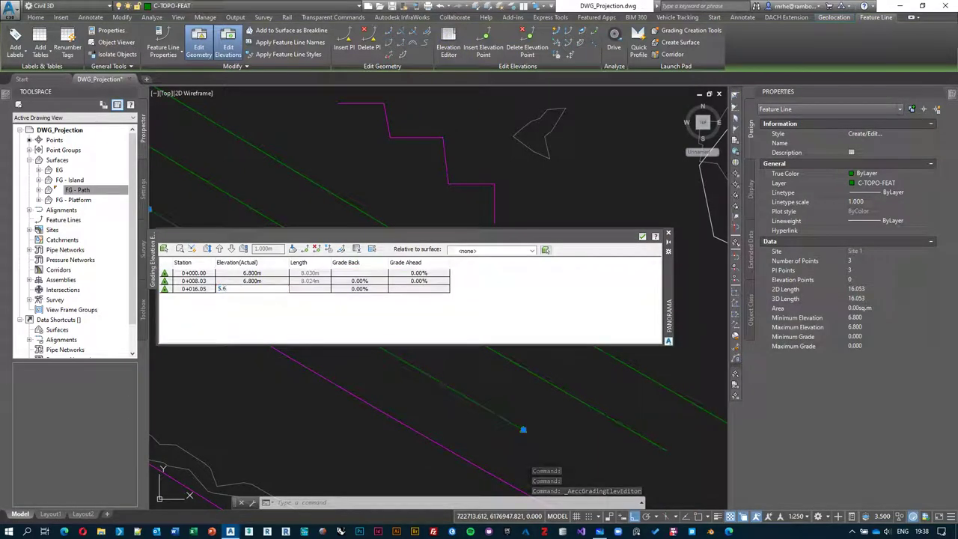
pyautogui.press('Return')
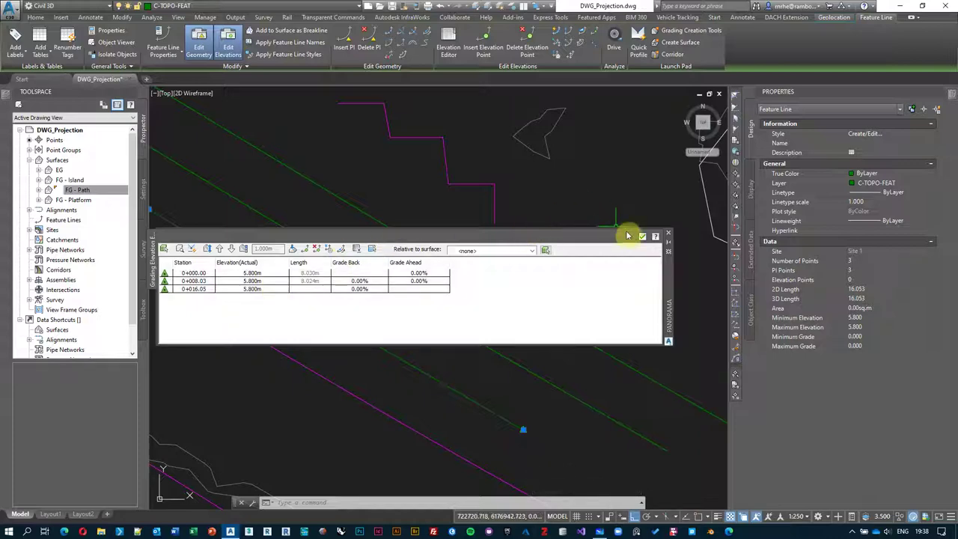
pyautogui.click(642, 236)
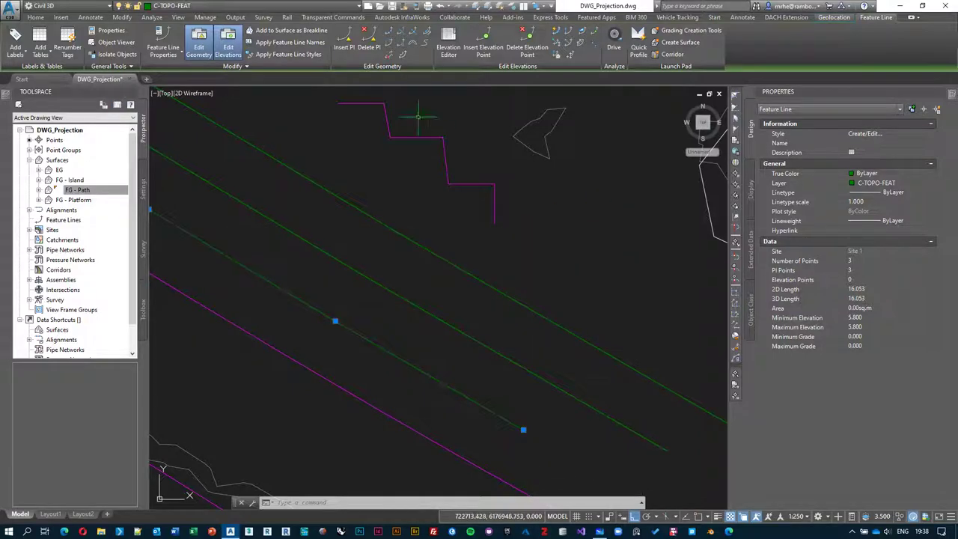
# Begin another 0.010 / -0.500 stepped offset, then cancel it.
pyautogui.click(402, 56)
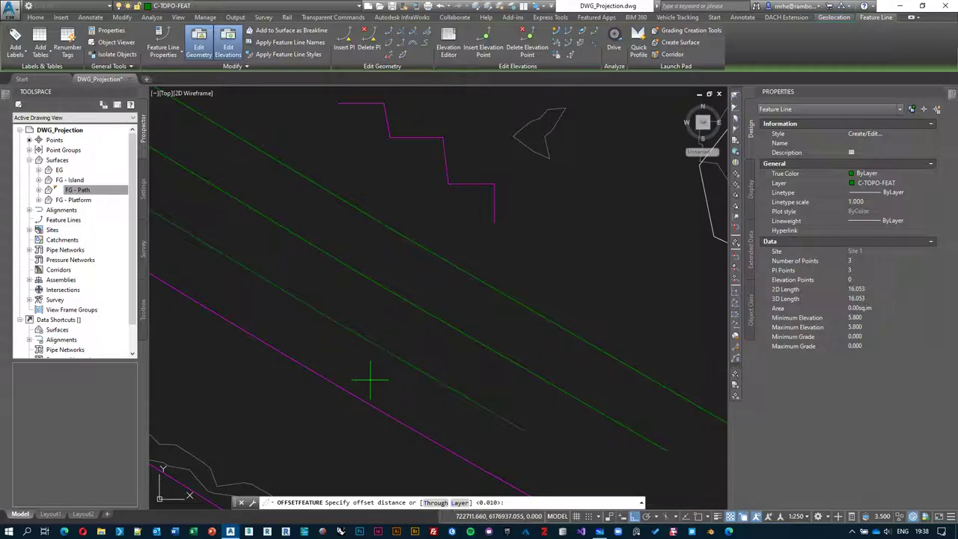
pyautogui.press('Return')
pyautogui.click(374, 378)
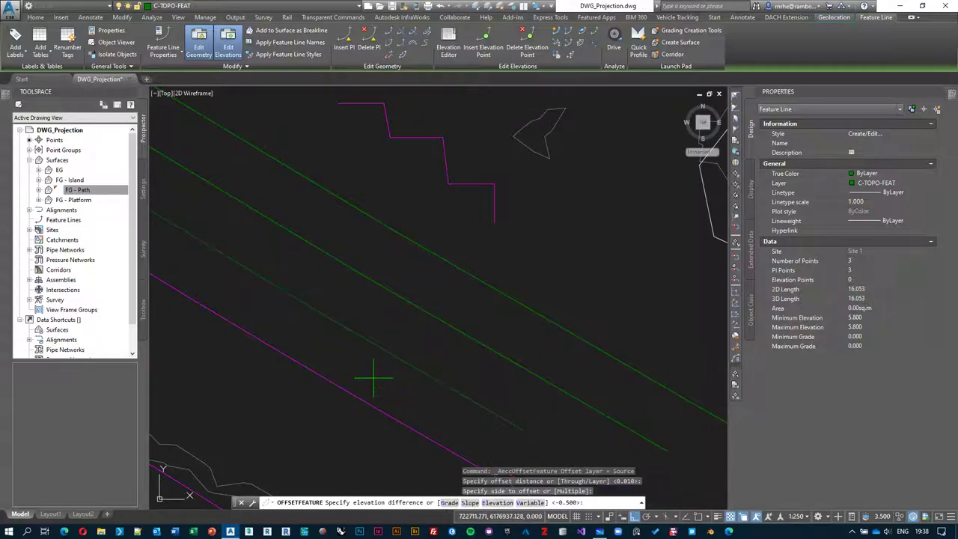
pyautogui.press('Return')
pyautogui.press('Return')
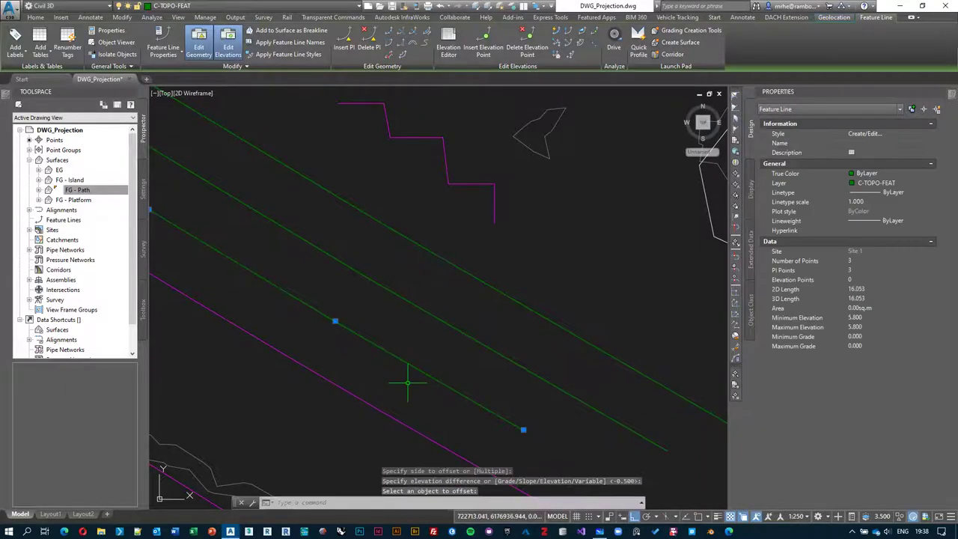
pyautogui.scroll(-5, 408, 380)
pyautogui.press('Escape')
pyautogui.moveTo(414, 382); pyautogui.dragTo(446, 365, button='middle')
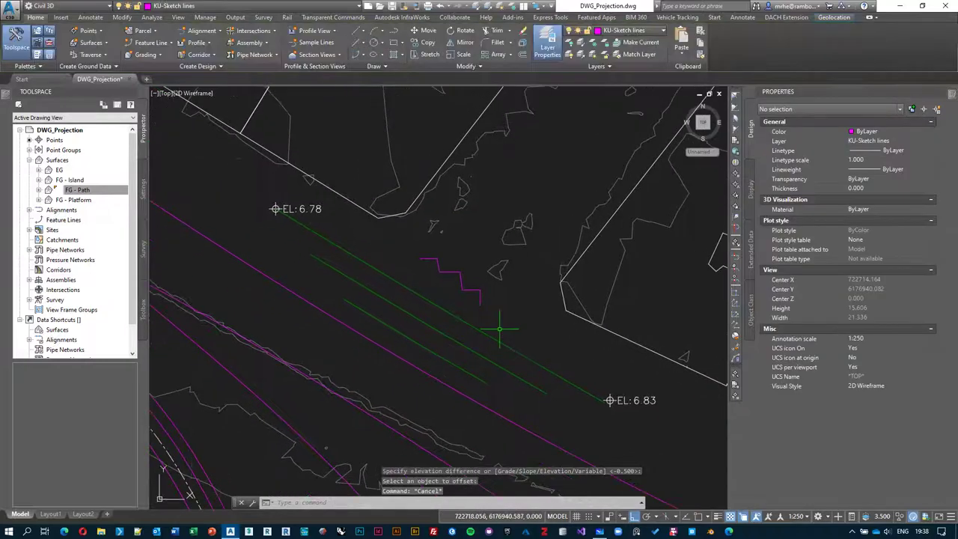
# Select the three stair feature lines and add them as breaklines to a new surface.
pyautogui.click(501, 331)
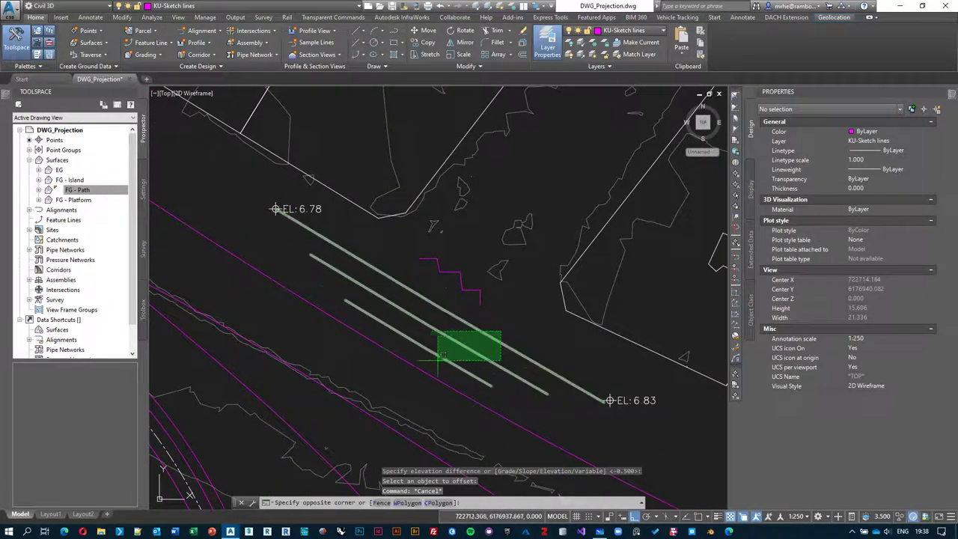
pyautogui.click(427, 359)
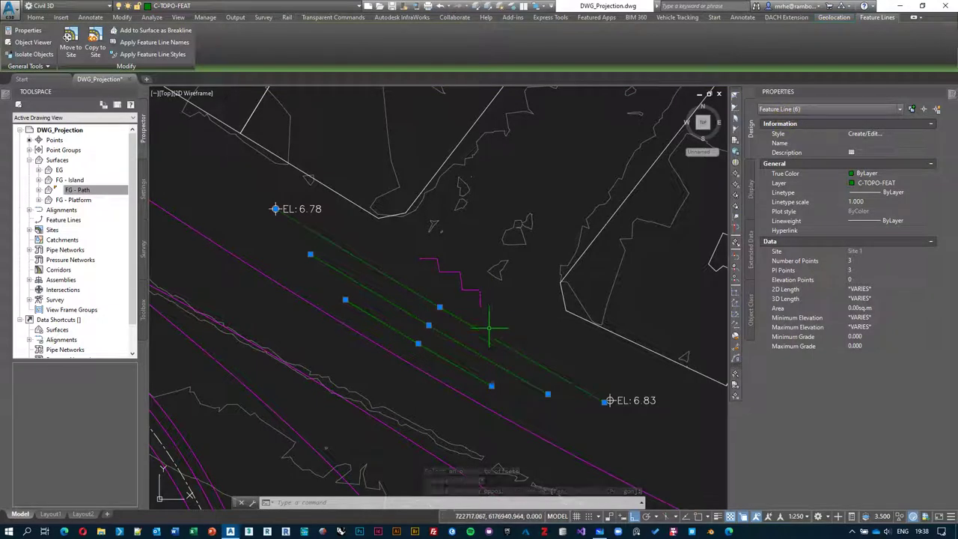
pyautogui.moveTo(488, 327); pyautogui.dragTo(503, 343, button='middle')
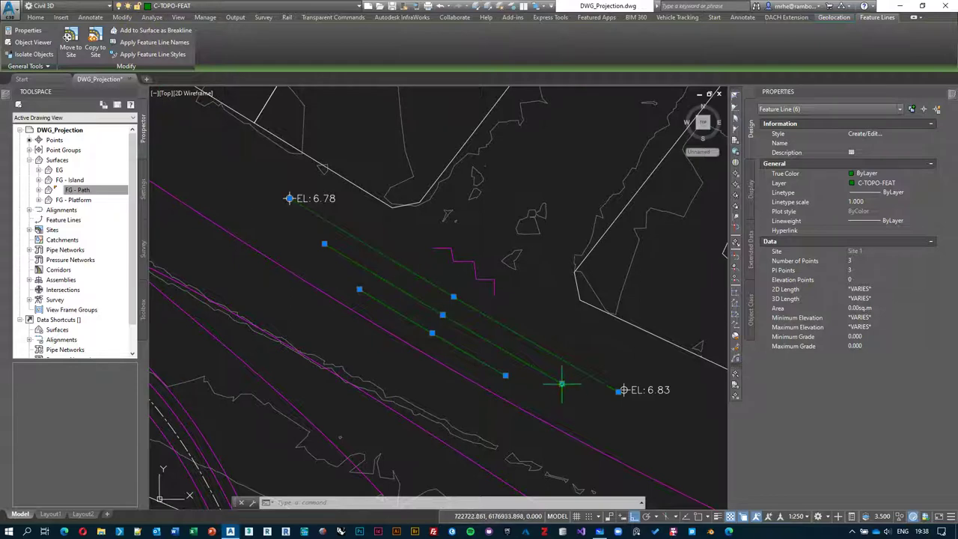
pyautogui.moveTo(465, 251); pyautogui.dragTo(475, 261, button='middle')
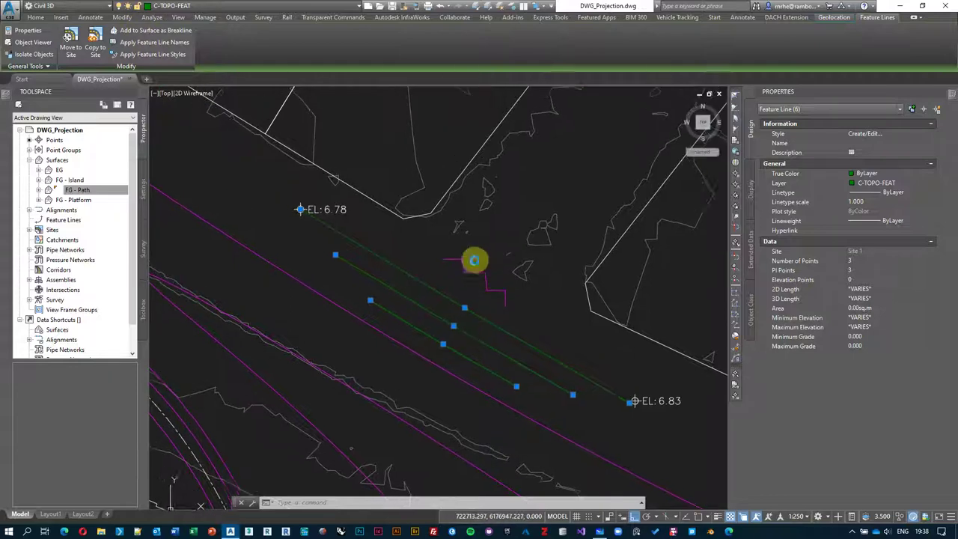
pyautogui.click(155, 31)
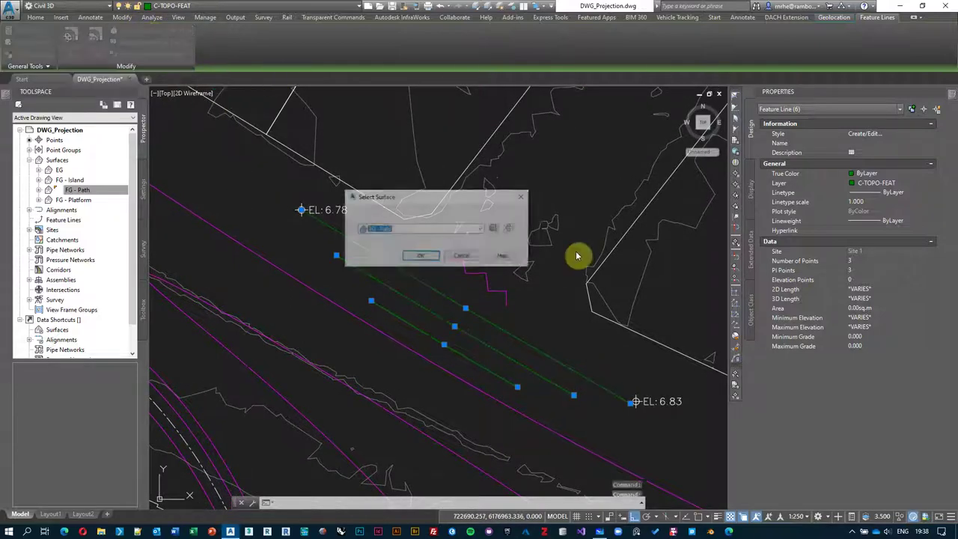
pyautogui.click(481, 229)
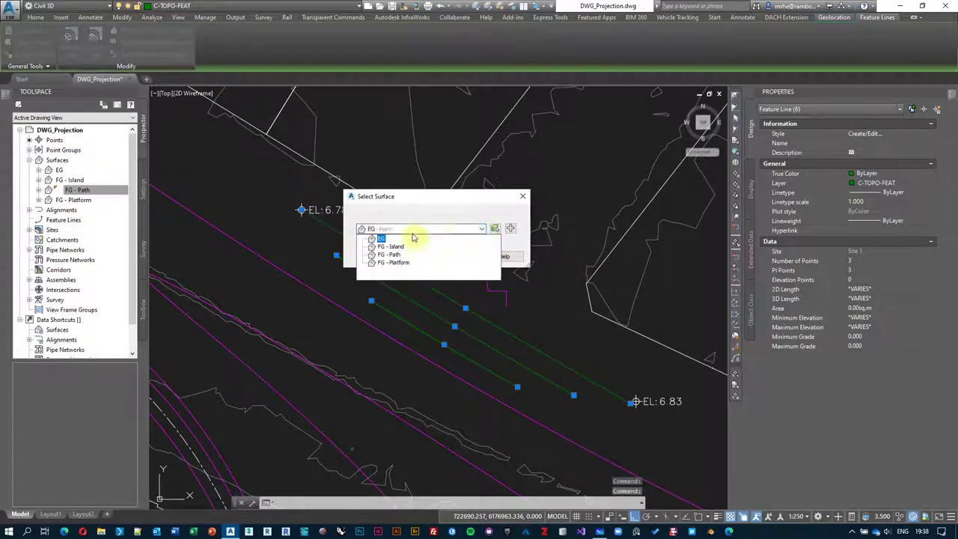
pyautogui.click(510, 229)
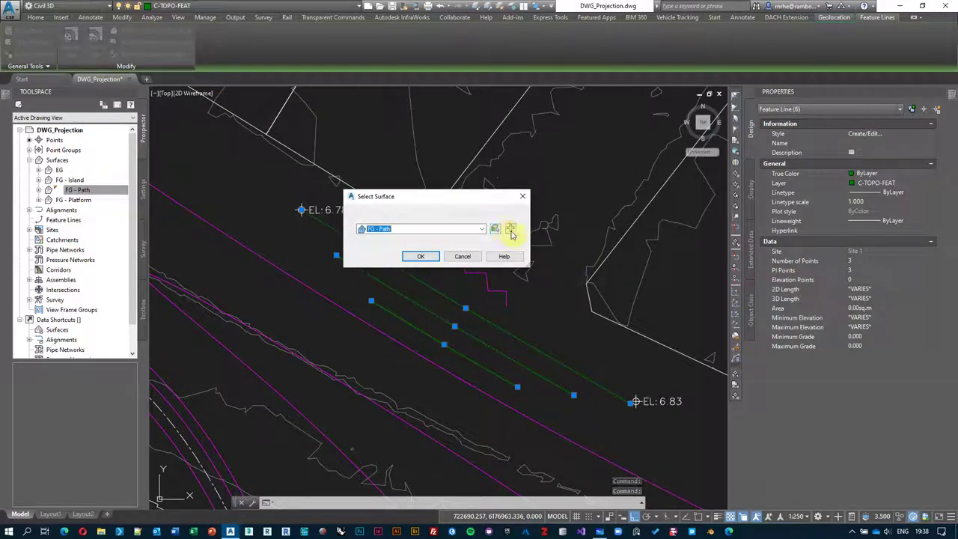
pyautogui.click(511, 230)
# Name the new surface FG - Stairs, add the breaklines, and select the surface.
pyautogui.click(554, 219)
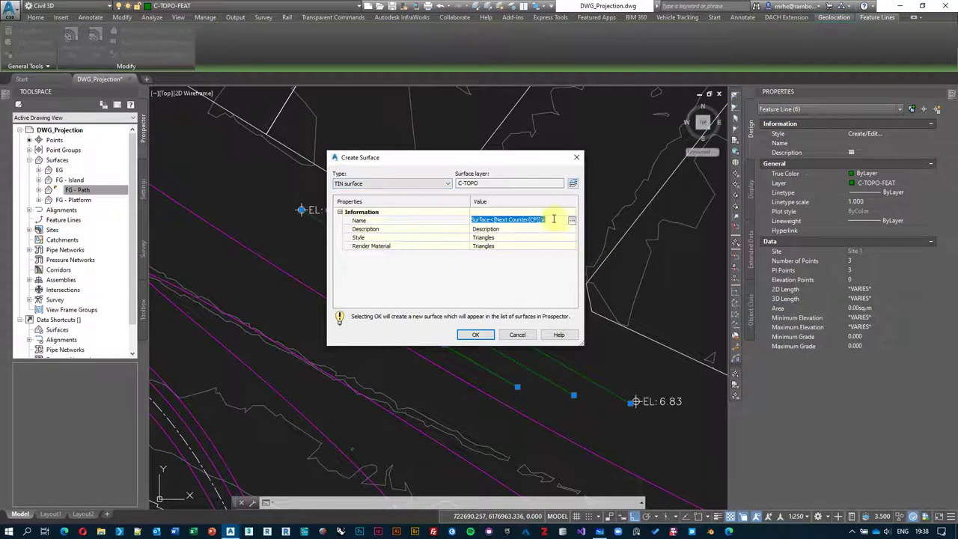
pyautogui.write('FG - Stairs')
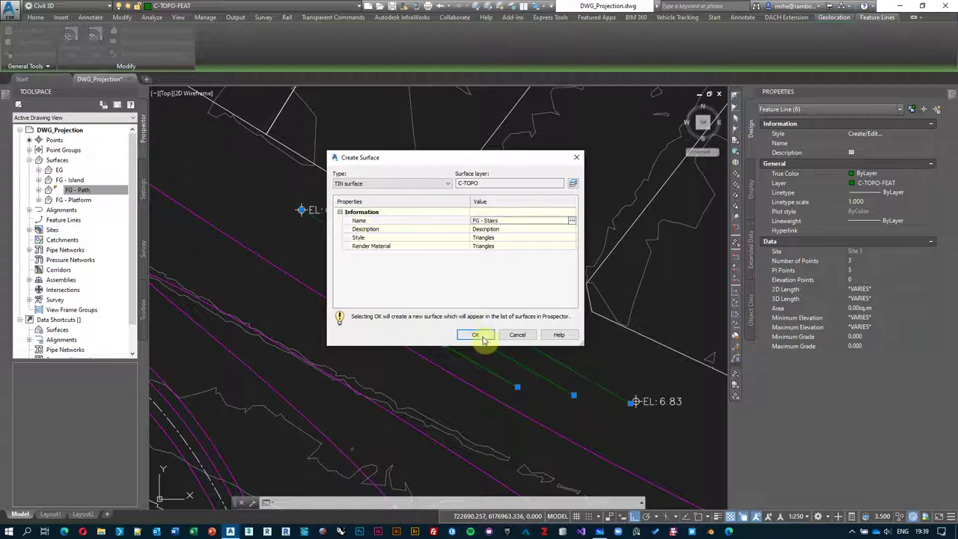
pyautogui.click(479, 335)
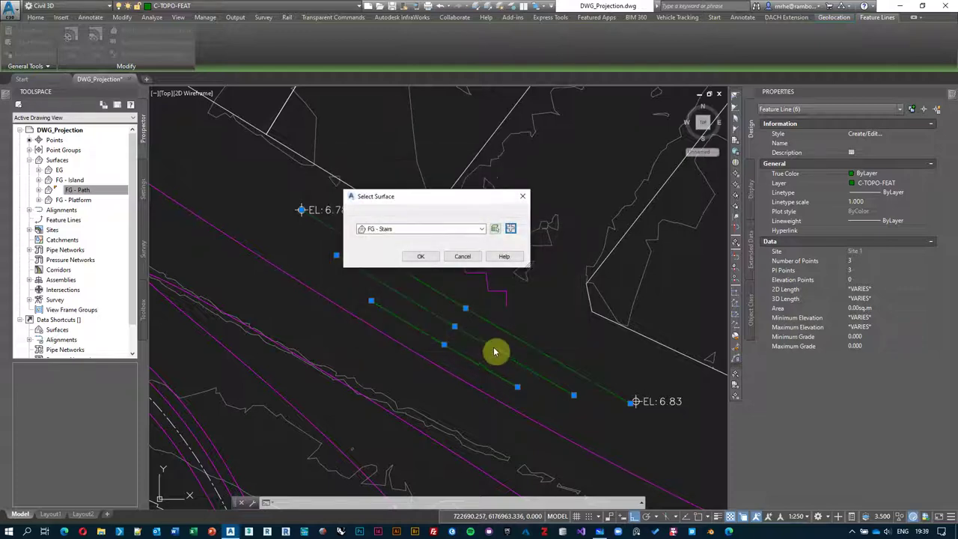
pyautogui.click(421, 257)
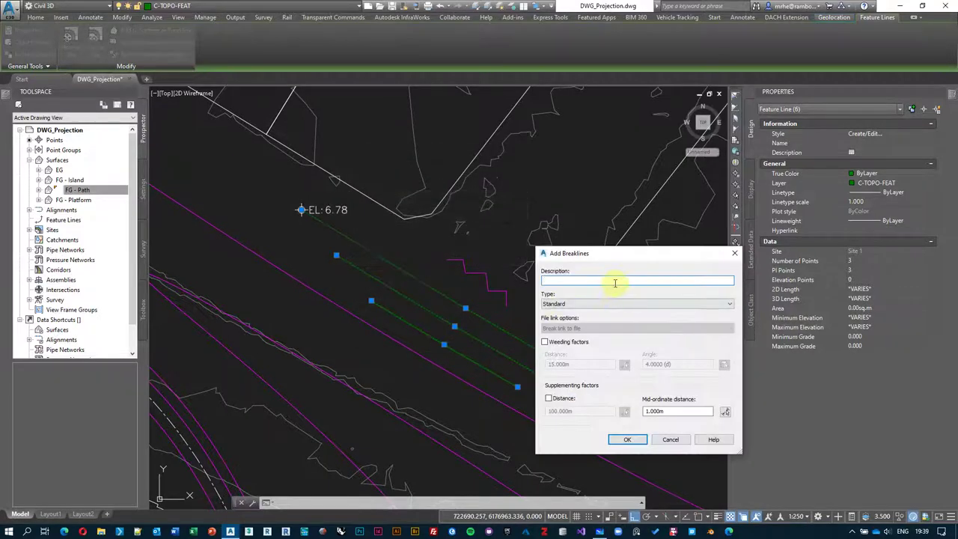
pyautogui.click(626, 440)
pyautogui.moveTo(553, 387)
pyautogui.mouseDown(button='middle')
pyautogui.moveTo(552, 353)
pyautogui.moveTo(520, 379)
pyautogui.mouseUp(button='middle')
pyautogui.press('Escape')
pyautogui.click(516, 340)
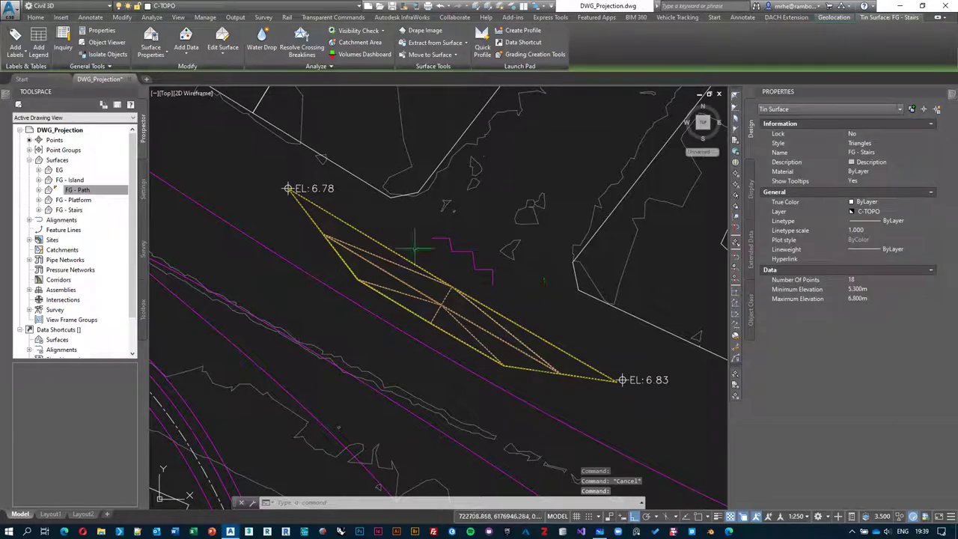
# View FG - Stairs in Object Viewer, orbiting to inspect its steps from several angles.
pyautogui.rightClick(533, 281)
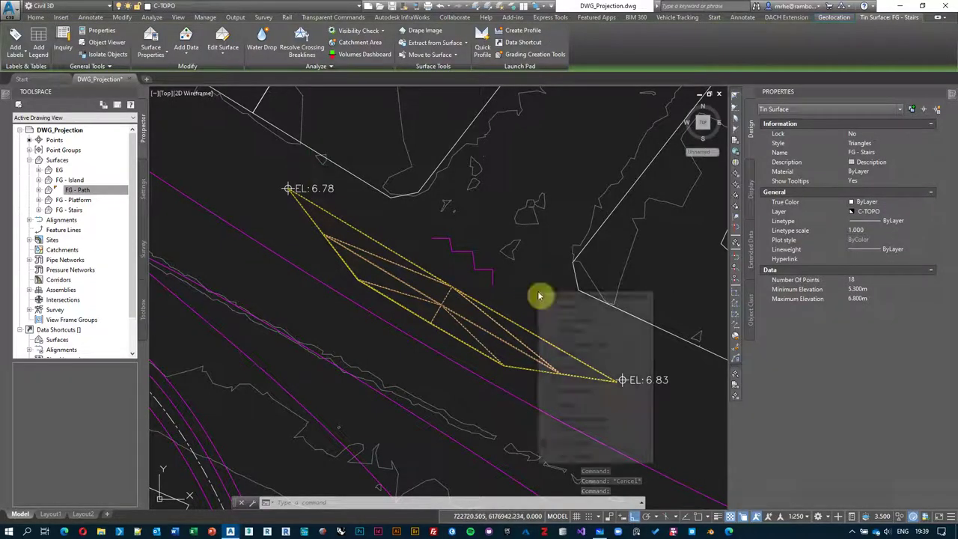
pyautogui.click(584, 496)
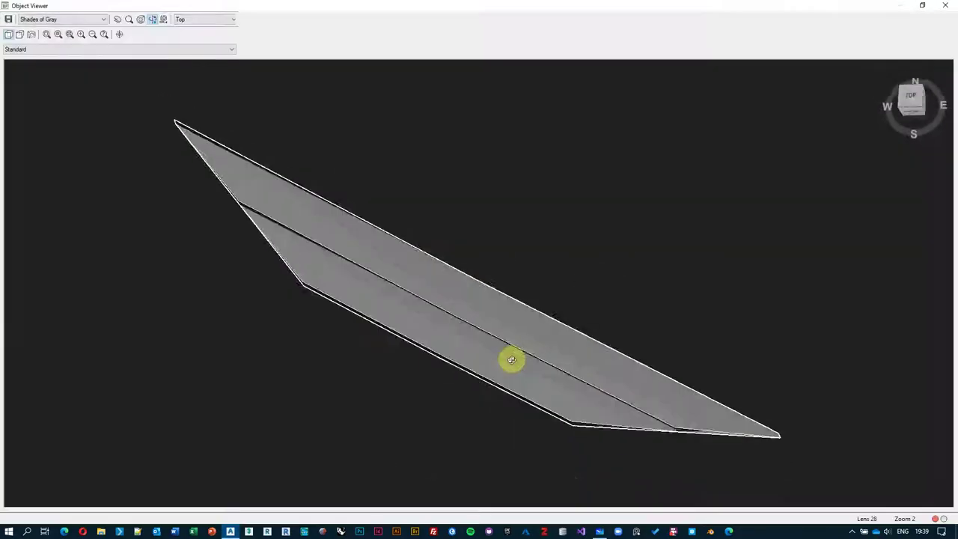
pyautogui.moveTo(511, 359); pyautogui.dragTo(216, 254)
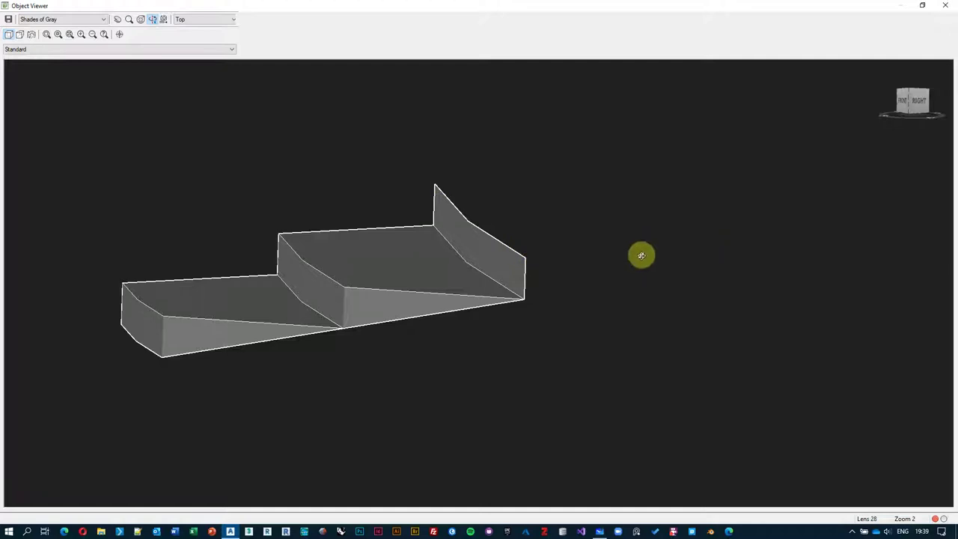
pyautogui.moveTo(421, 277); pyautogui.dragTo(421, 231)
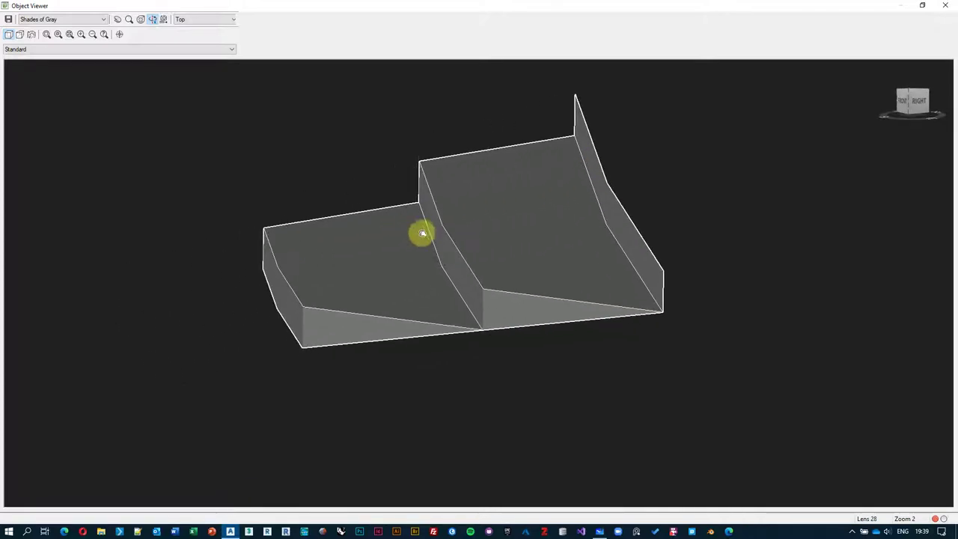
pyautogui.moveTo(513, 274); pyautogui.dragTo(475, 235)
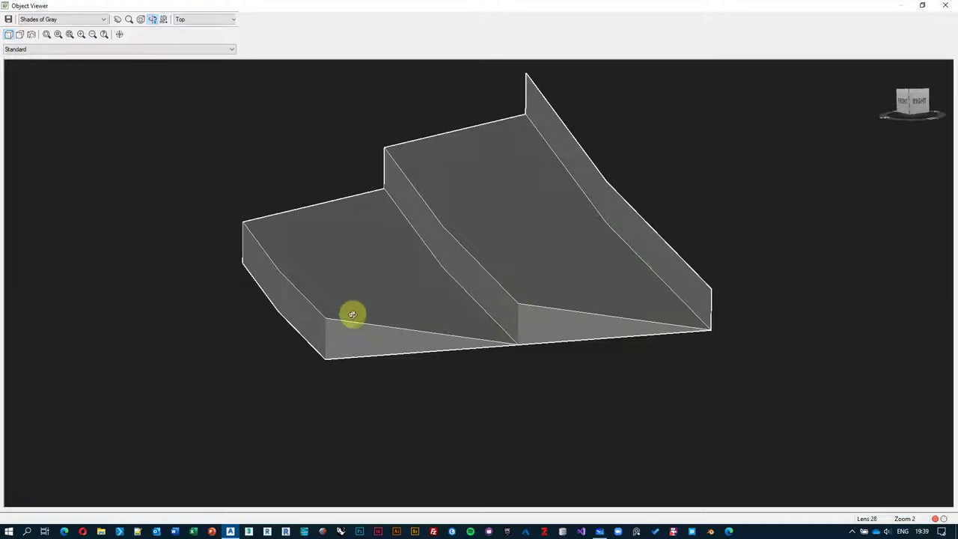
pyautogui.moveTo(337, 355); pyautogui.dragTo(362, 332)
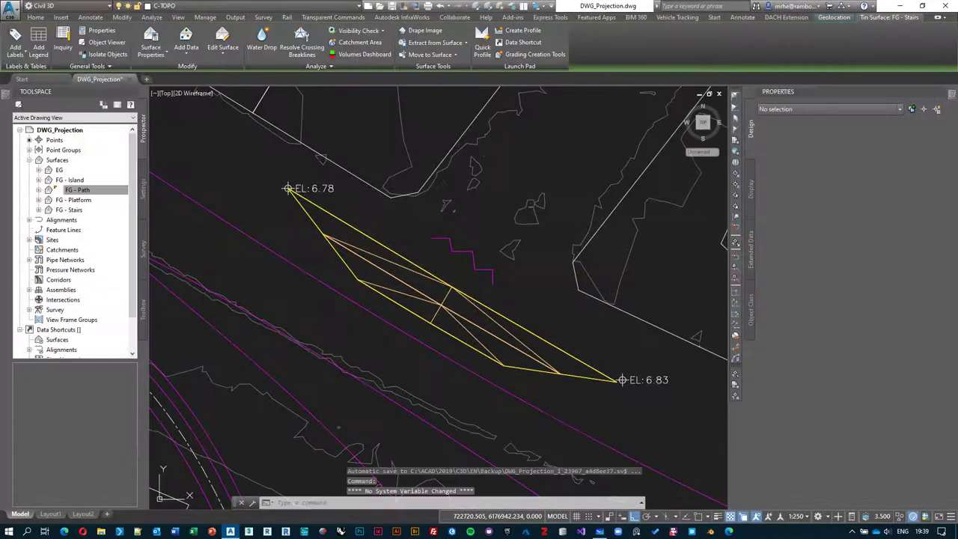
# Return from Object Viewer and bring the upper end of the stairs into view.
pyautogui.press('Escape')
pyautogui.scroll(5, 589, 358)
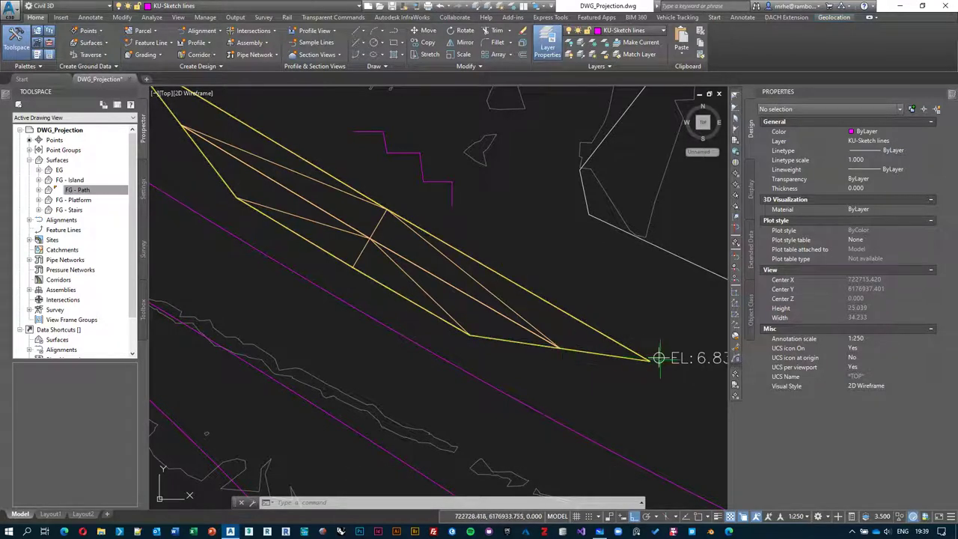
pyautogui.moveTo(194, 152); pyautogui.dragTo(271, 225, button='middle')
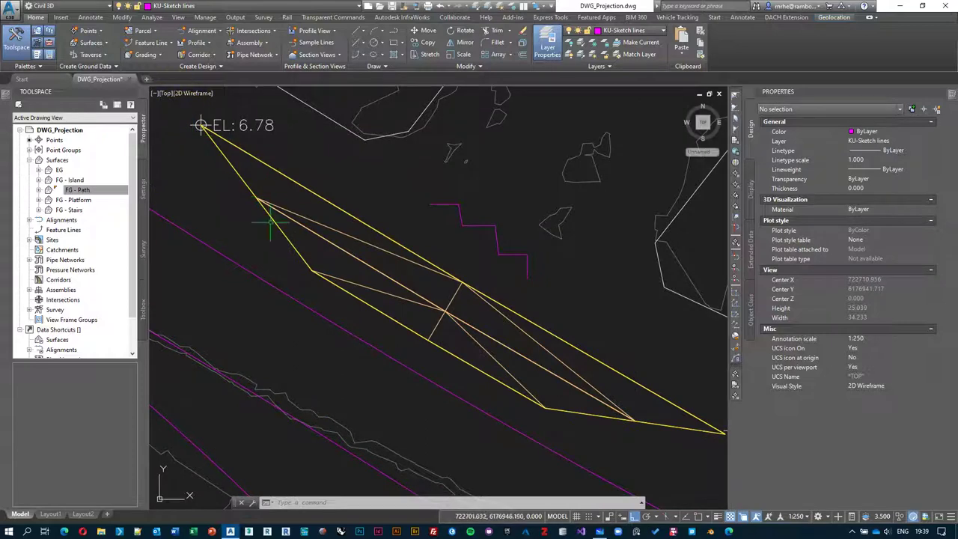
pyautogui.scroll(-2, 449, 273)
pyautogui.scroll(2, 486, 285)
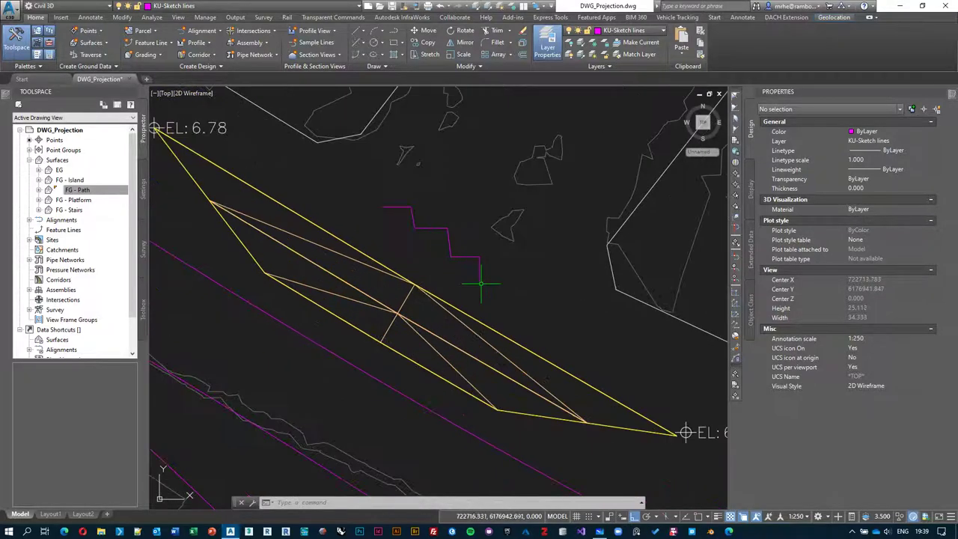
pyautogui.press('Escape')
# Select the pink stepped sketch polyline, cancelling stray grip stretches, and delete it.
pyautogui.click(488, 288)
pyautogui.click(471, 274)
pyautogui.click(479, 276)
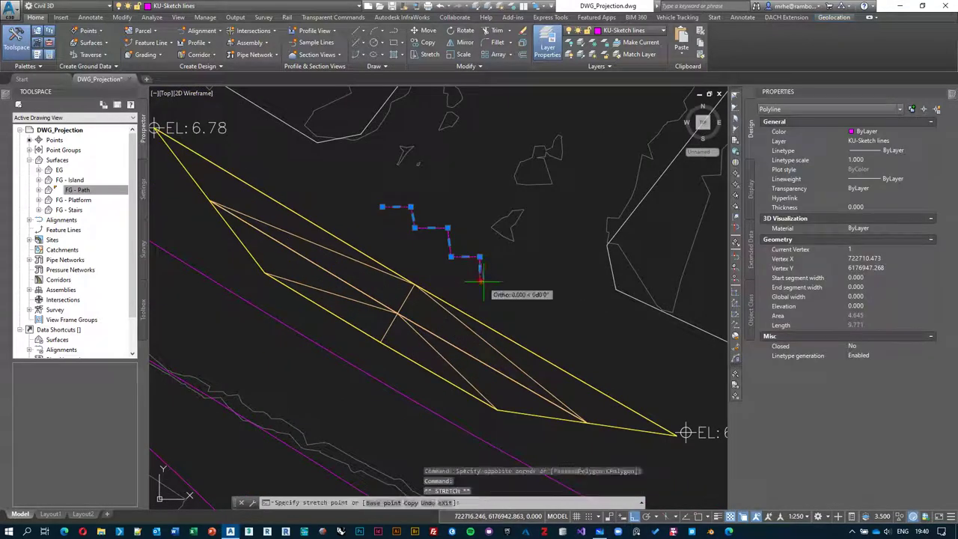
pyautogui.press('Escape')
pyautogui.moveTo(487, 278); pyautogui.dragTo(500, 297, button='middle')
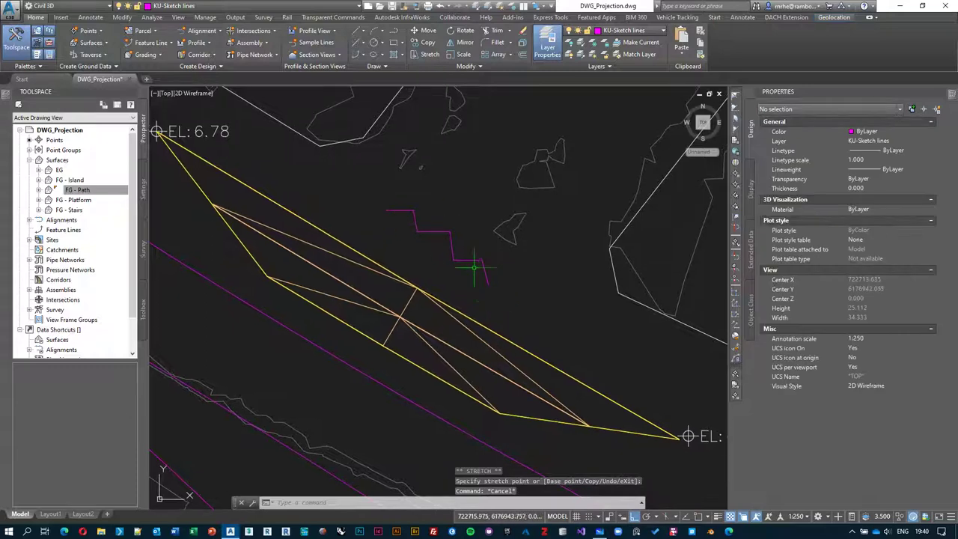
pyautogui.click(397, 199)
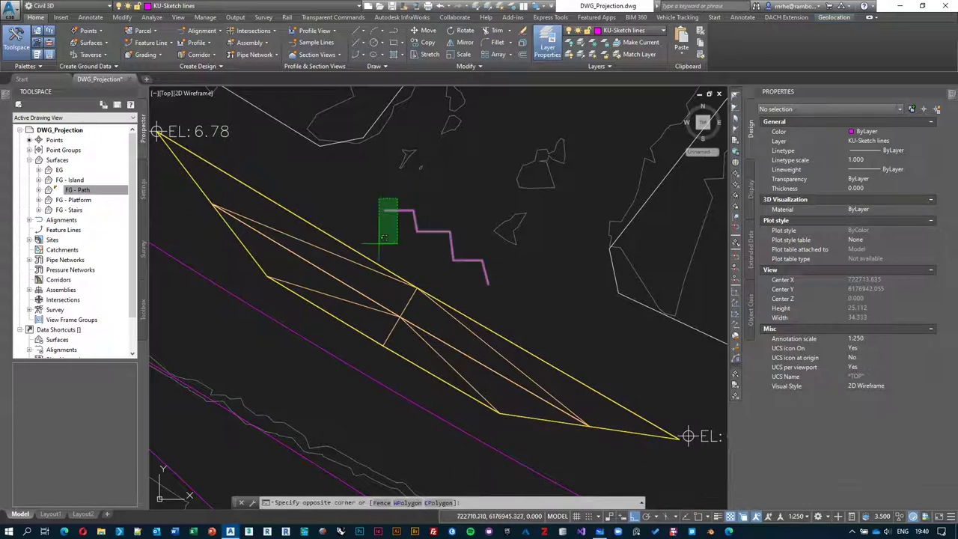
pyautogui.click(386, 226)
pyautogui.click(386, 210)
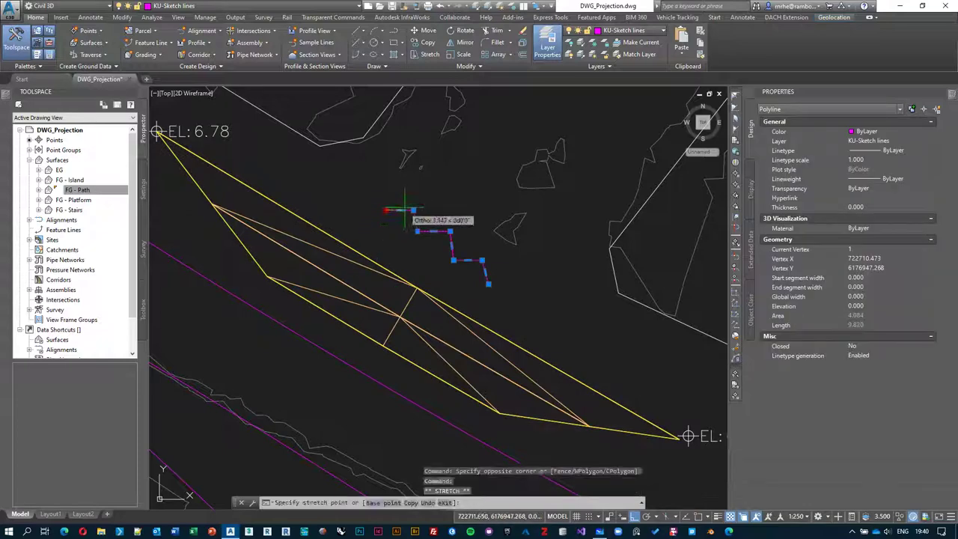
pyautogui.press('Escape')
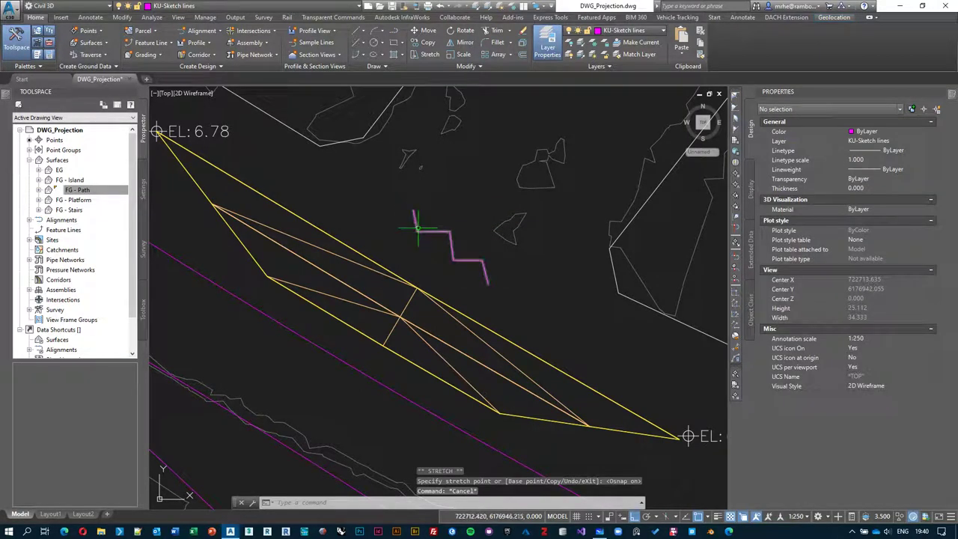
pyautogui.click(434, 202)
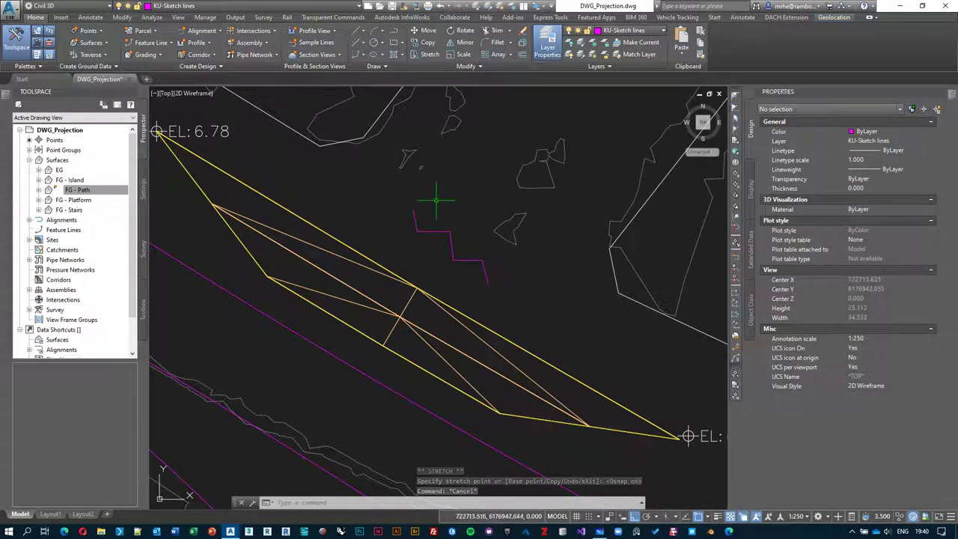
pyautogui.click(415, 235)
pyautogui.press('Delete')
pyautogui.scroll(-4, 452, 263)
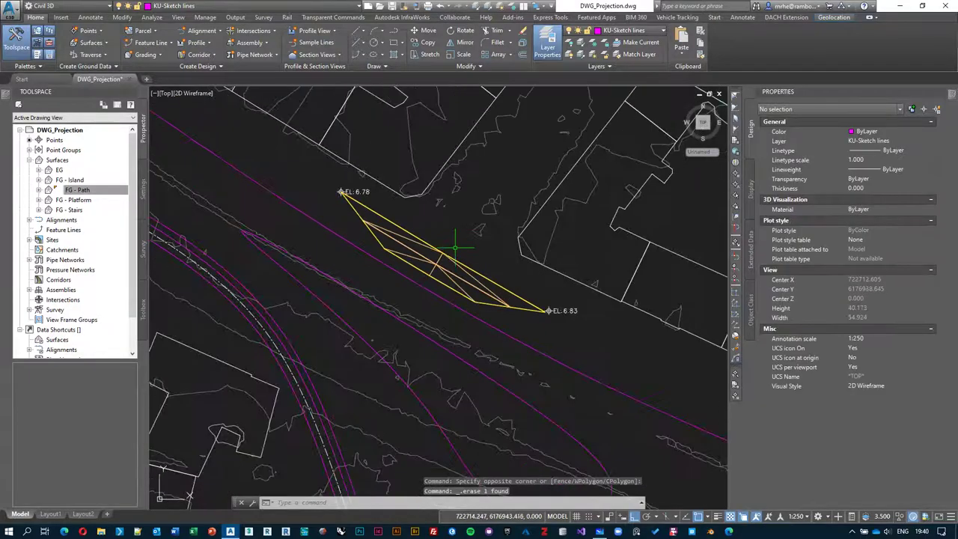
pyautogui.scroll(-3, 455, 262)
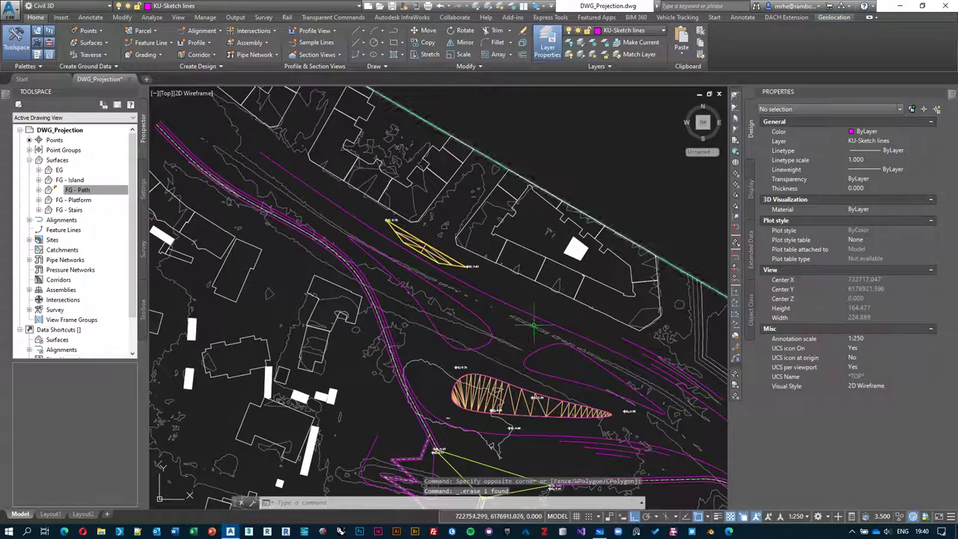
pyautogui.moveTo(426, 251)
pyautogui.mouseDown(button='middle')
pyautogui.moveTo(406, 229)
pyautogui.moveTo(412, 236)
pyautogui.mouseUp(button='middle')
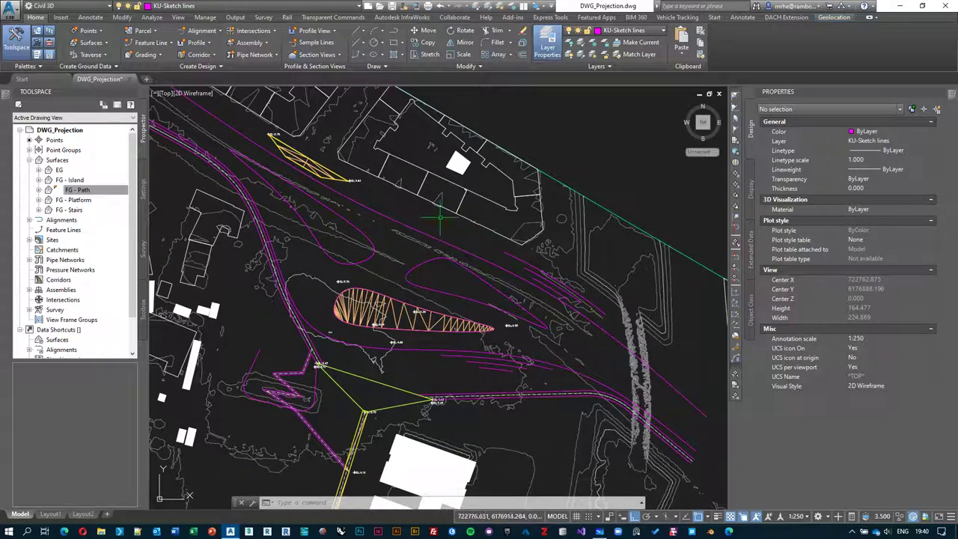
pyautogui.moveTo(324, 167); pyautogui.dragTo(353, 203, button='middle')
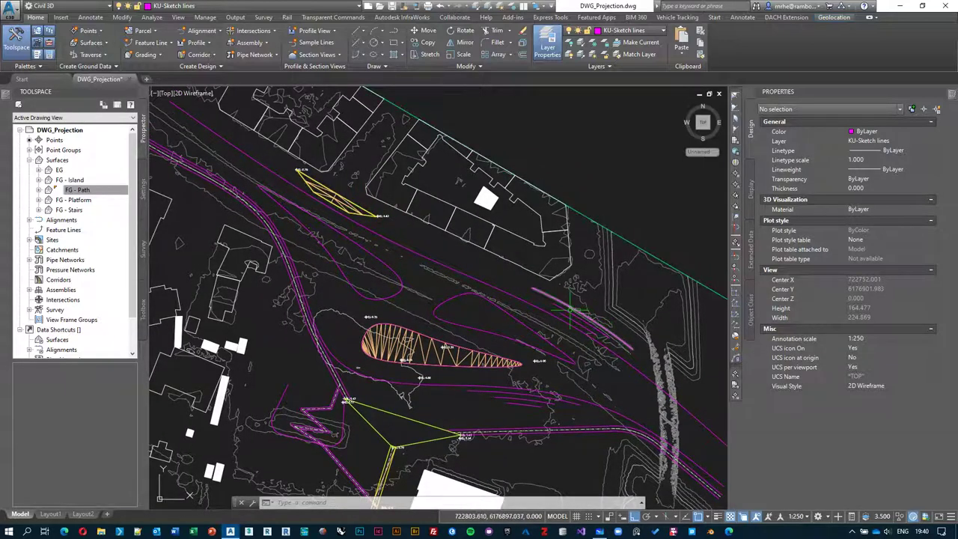
pyautogui.scroll(4, 572, 296)
pyautogui.scroll(2, 561, 307)
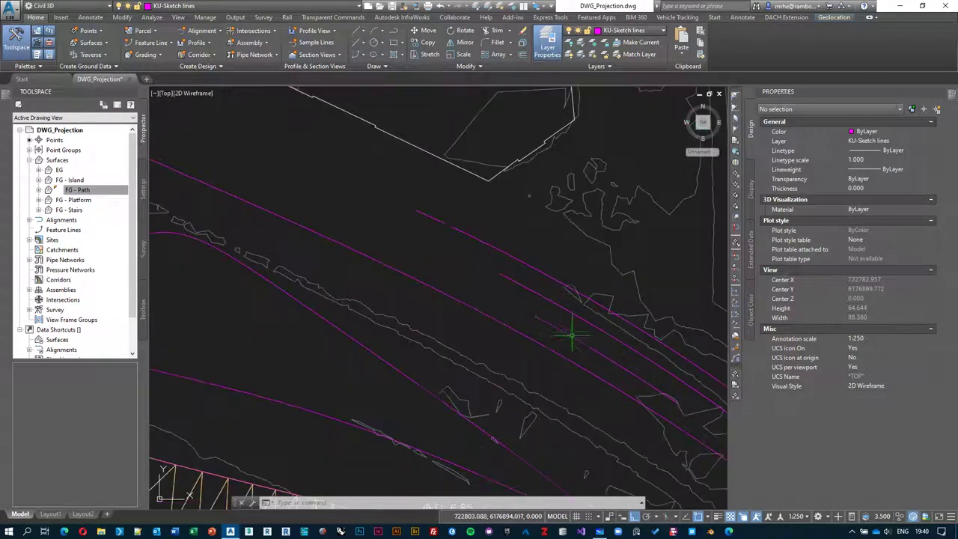
pyautogui.click(530, 269)
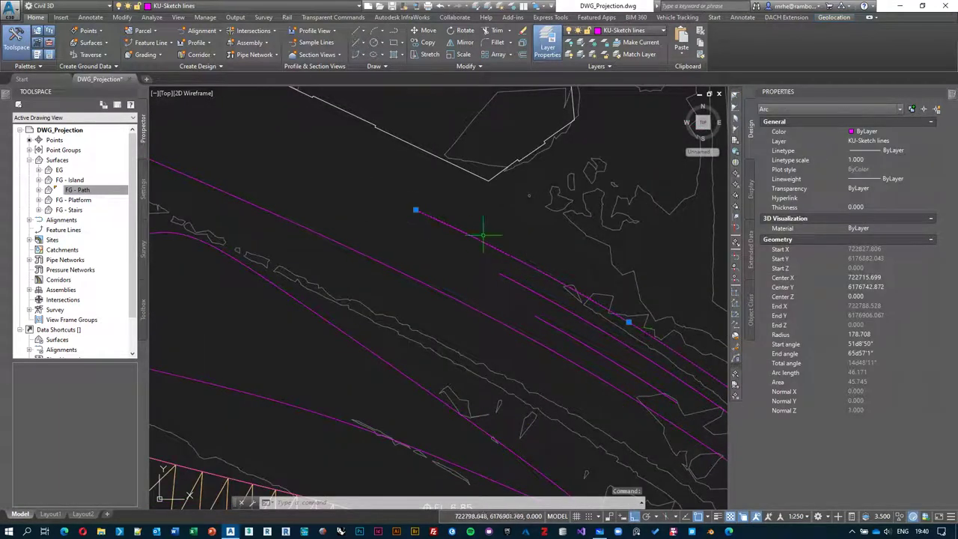
pyautogui.scroll(2, 528, 263)
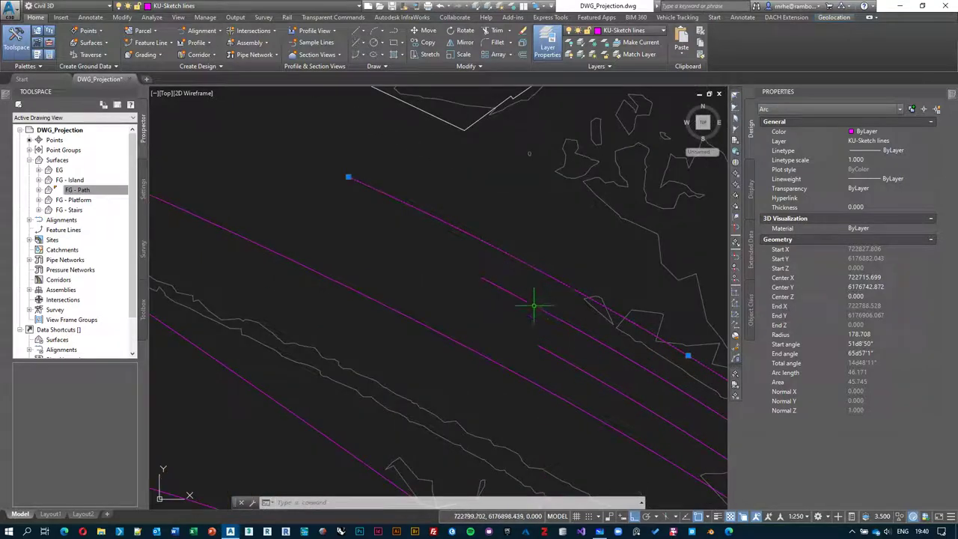
pyautogui.moveTo(535, 317); pyautogui.dragTo(394, 264, button='middle')
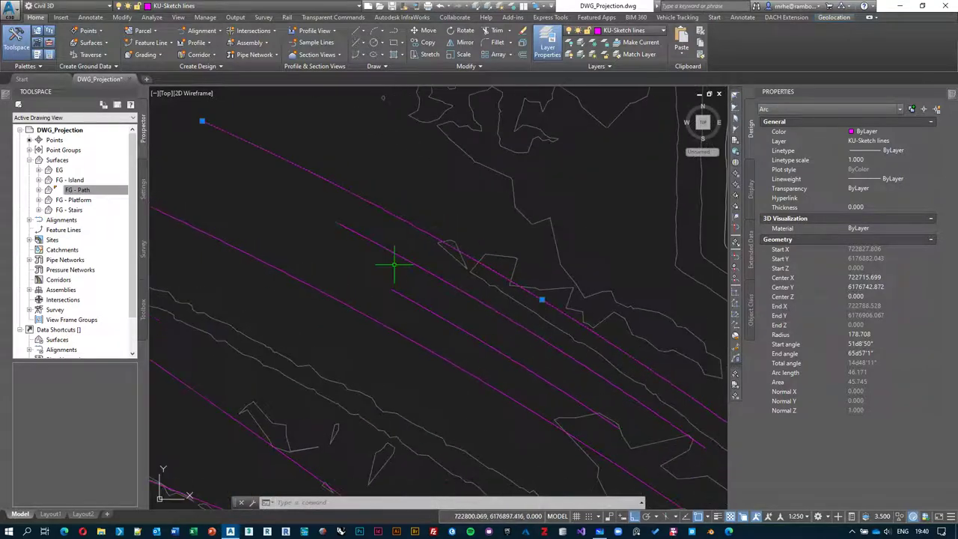
pyautogui.click(168, 45)
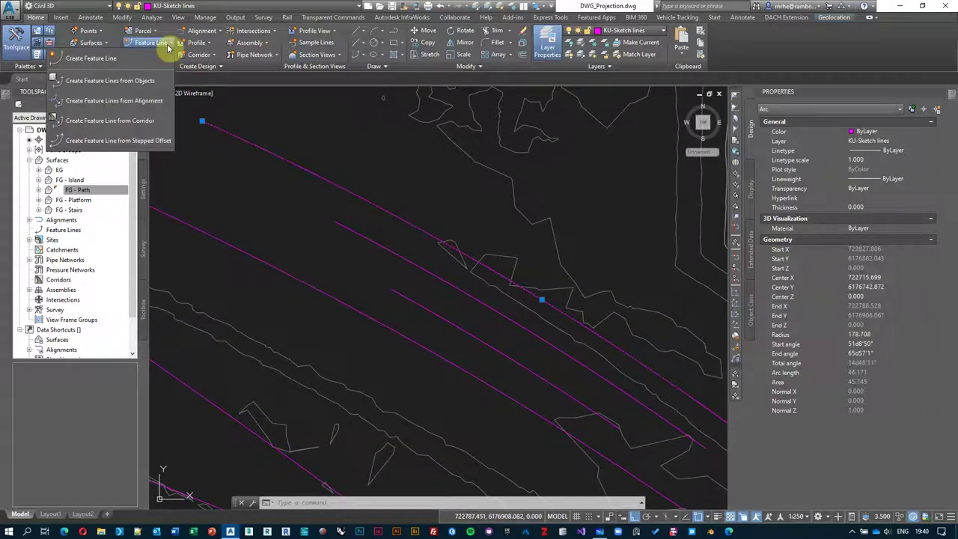
pyautogui.scroll(-3, 393, 234)
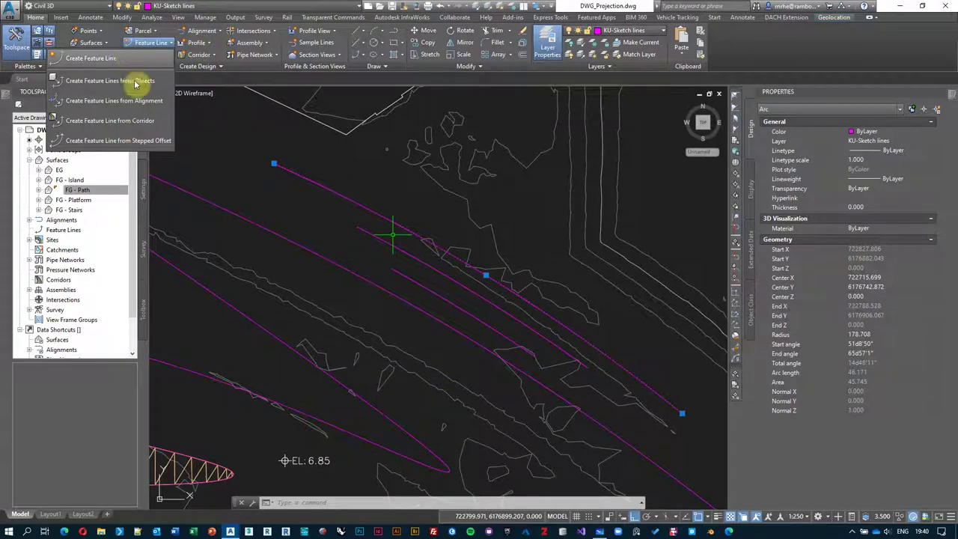
pyautogui.click(136, 81)
pyautogui.click(416, 260)
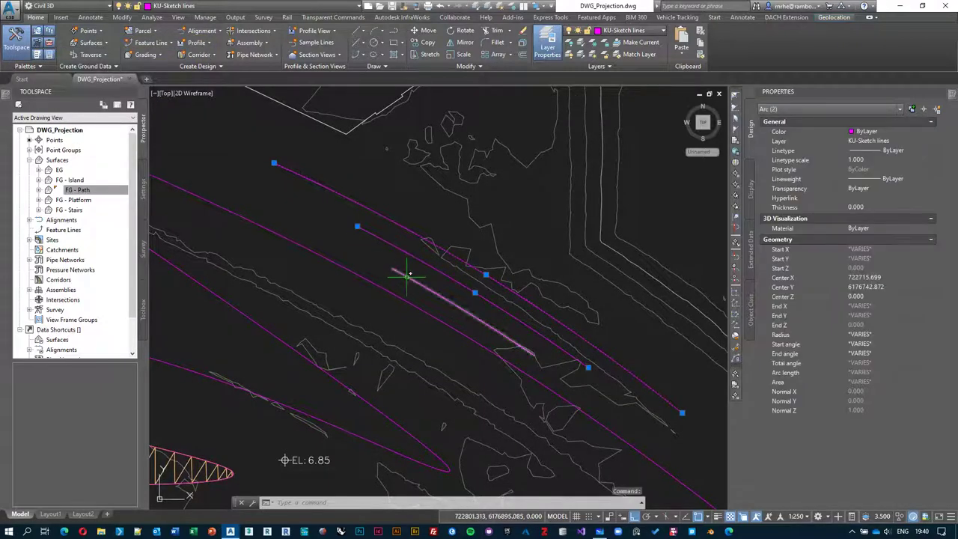
pyautogui.click(402, 274)
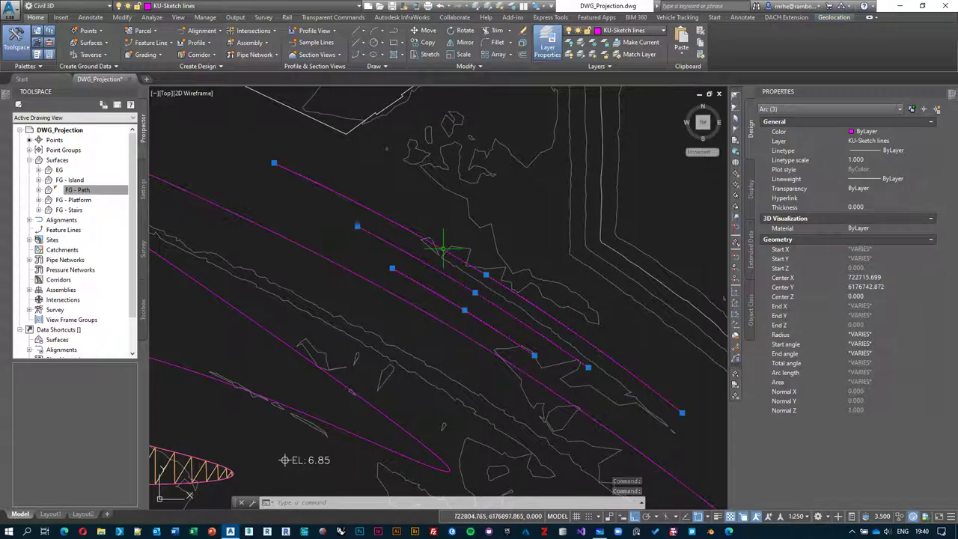
pyautogui.moveTo(428, 293)
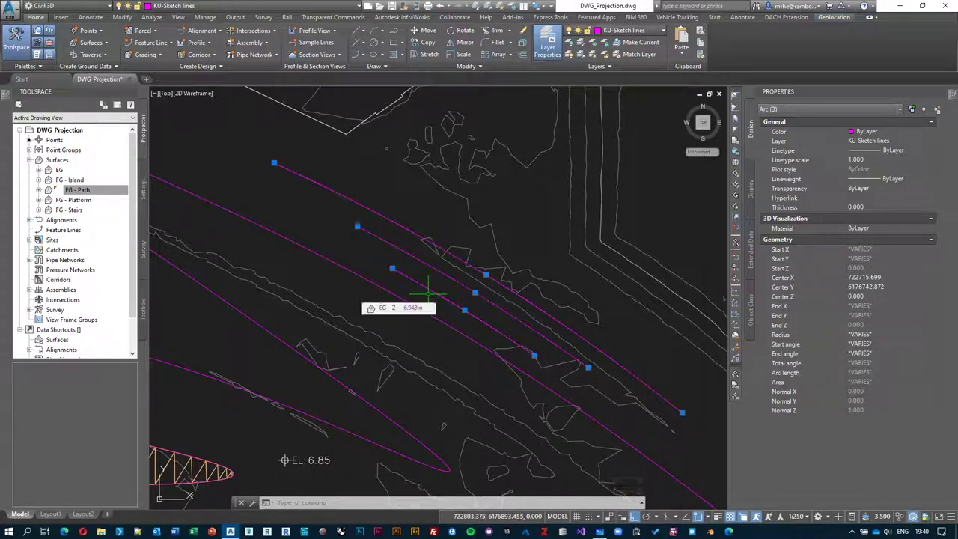
pyautogui.click(170, 45)
pyautogui.click(137, 80)
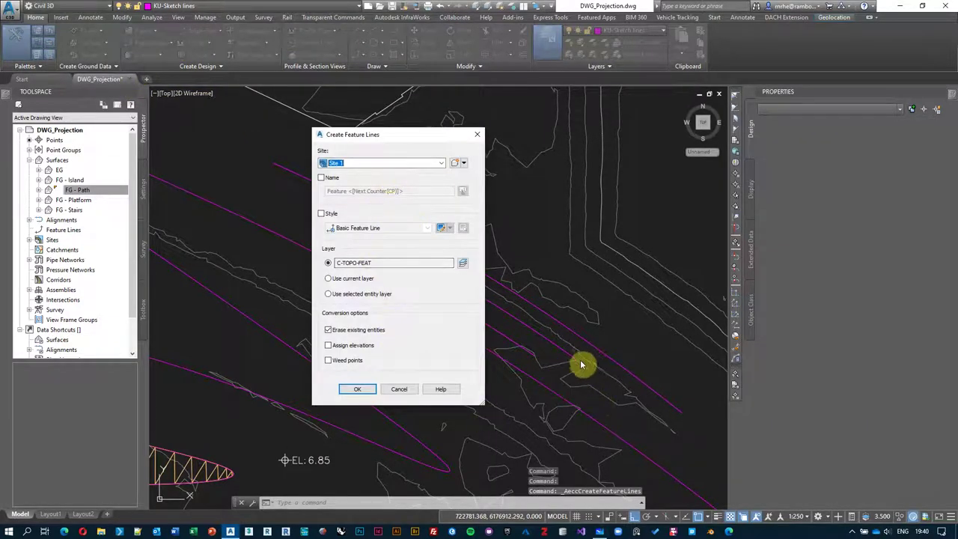
pyautogui.click(477, 136)
pyautogui.scroll(-3, 507, 297)
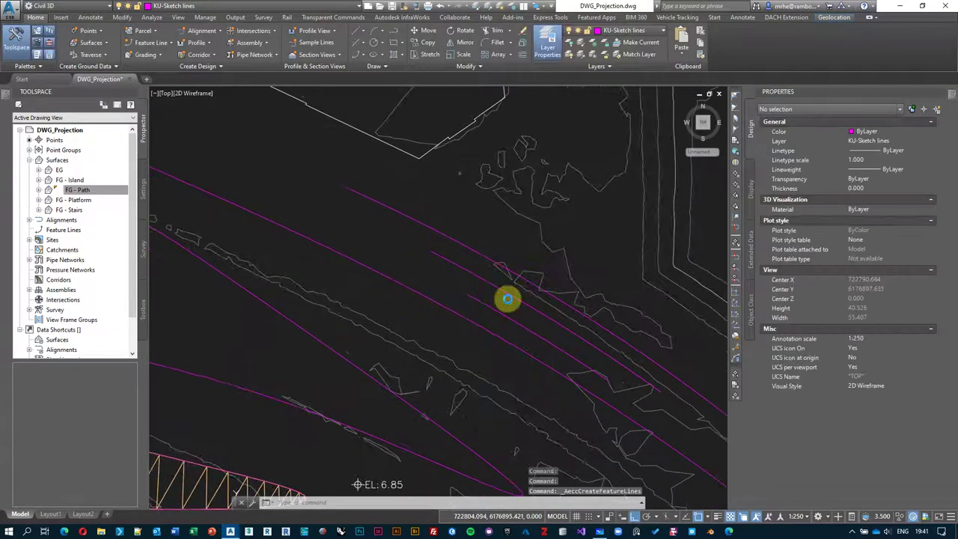
pyautogui.scroll(-2, 419, 322)
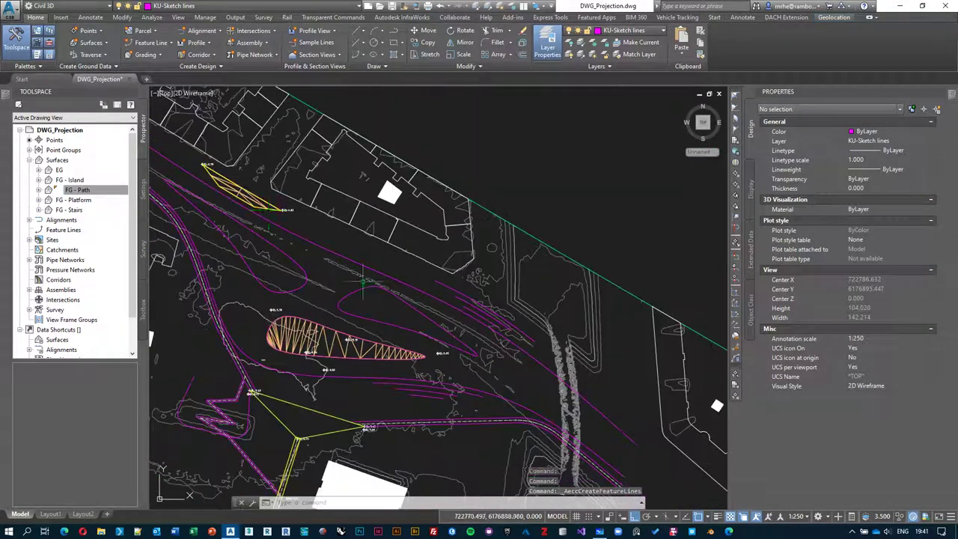
pyautogui.scroll(6, 449, 365)
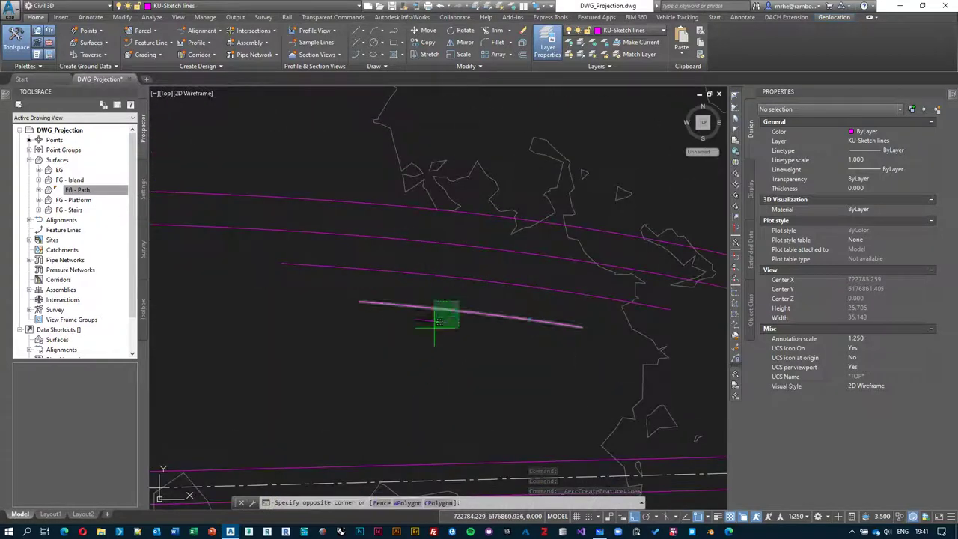
pyautogui.click(442, 312)
pyautogui.click(582, 280)
pyautogui.moveTo(319, 237); pyautogui.dragTo(364, 245, button='middle')
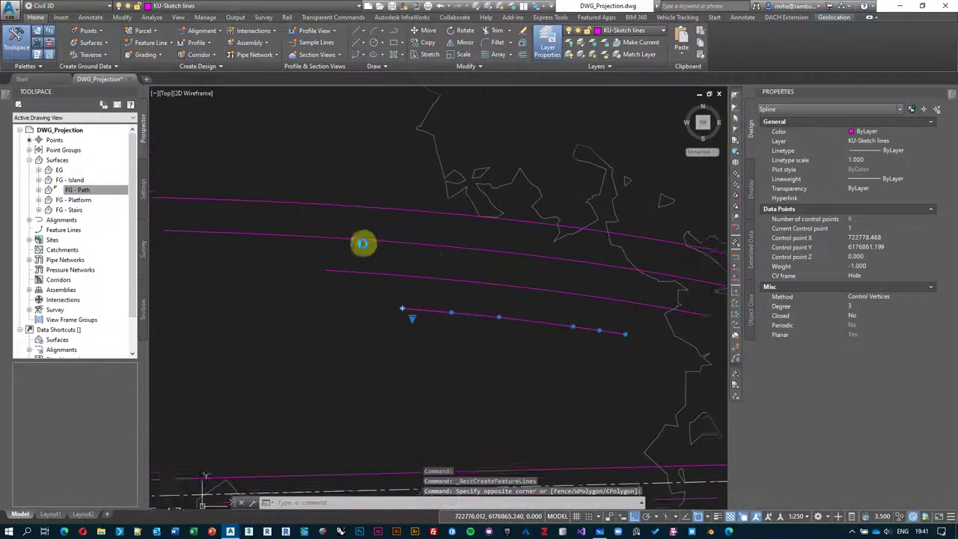
pyautogui.press('Escape')
pyautogui.click(474, 342)
pyautogui.click(431, 238)
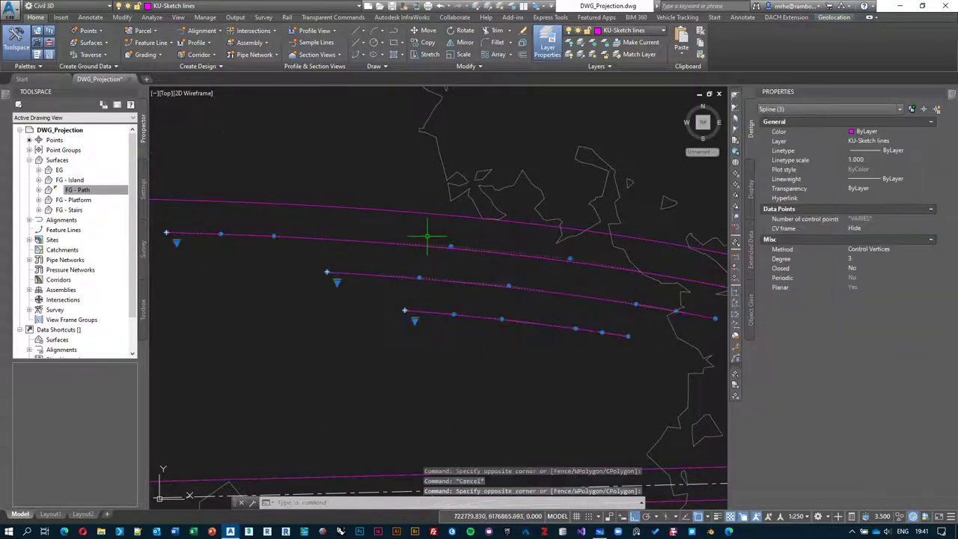
pyautogui.click(169, 43)
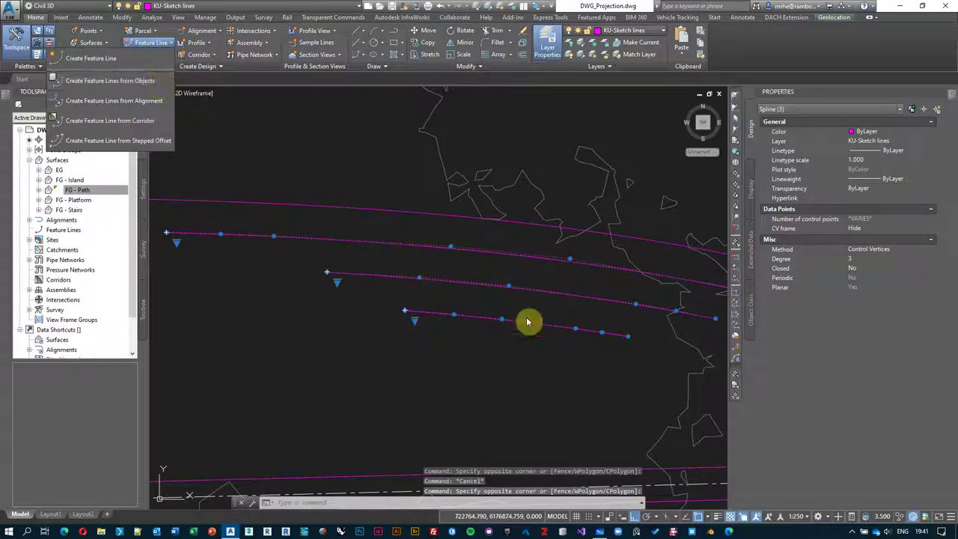
pyautogui.scroll(-2, 471, 315)
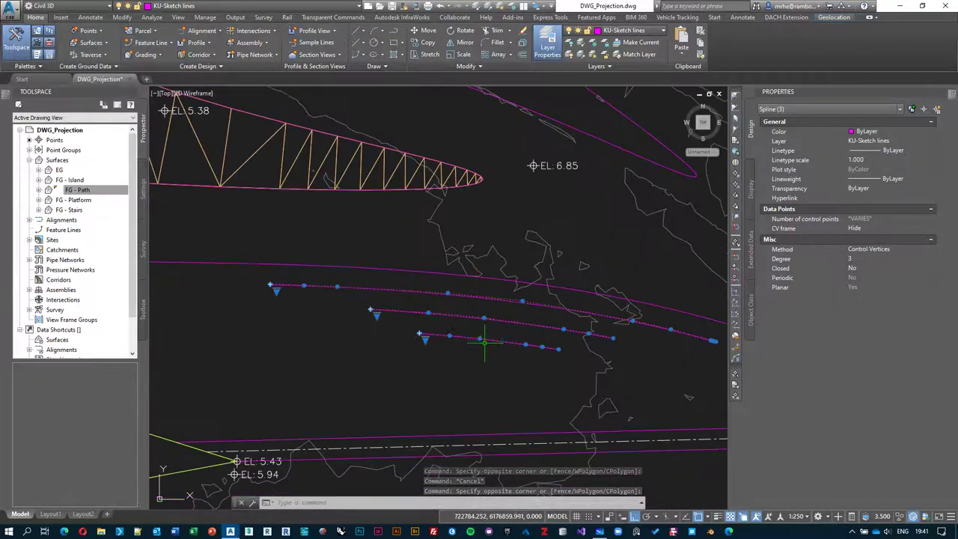
pyautogui.press('Escape')
pyautogui.scroll(-3, 515, 365)
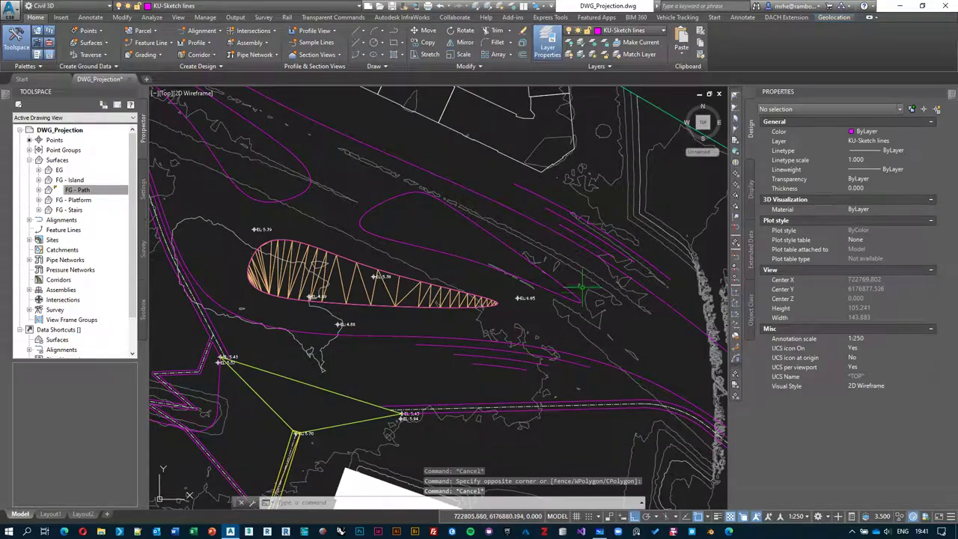
pyautogui.scroll(-2, 581, 290)
pyautogui.moveTo(454, 283); pyautogui.dragTo(463, 306, button='middle')
pyautogui.hotkey('alt', 'Tab')
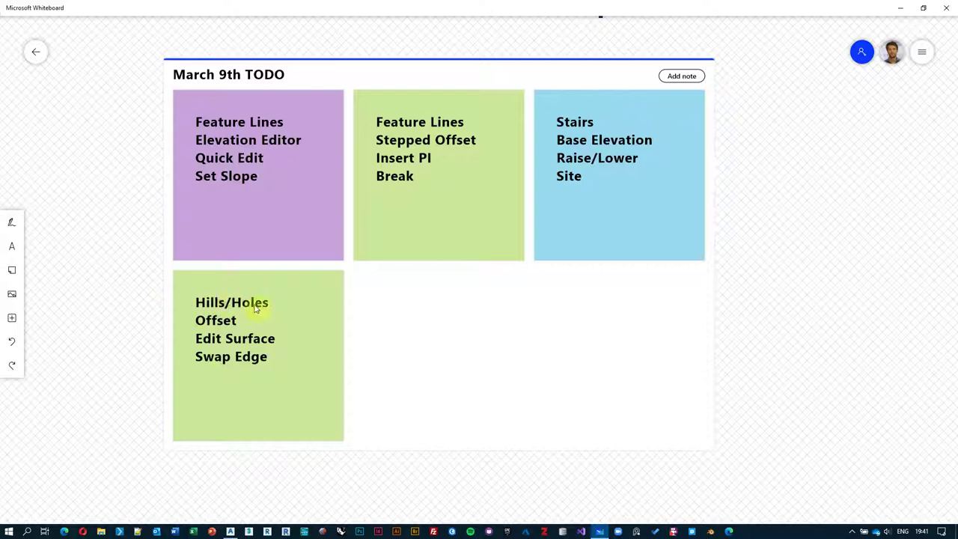
pyautogui.hotkey('alt', 'Tab')
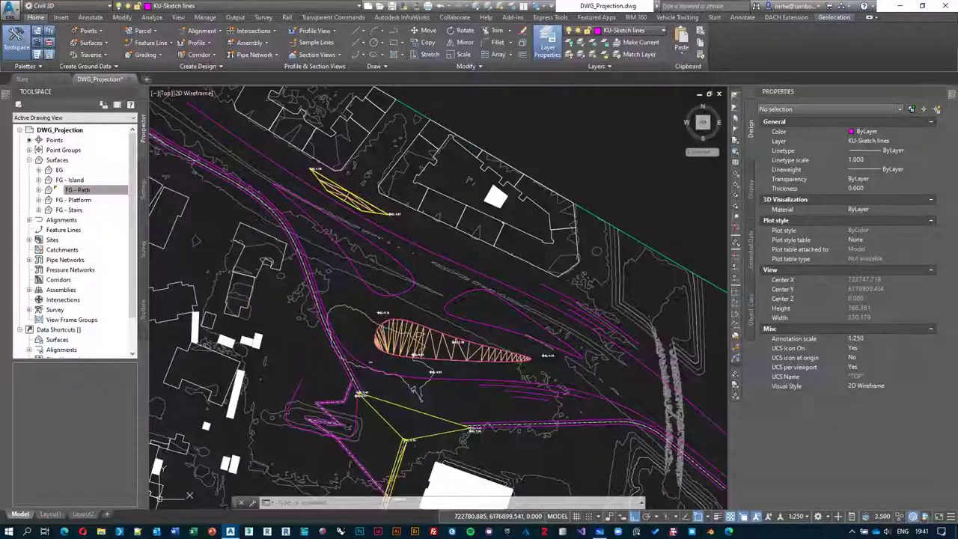
pyautogui.moveTo(499, 330); pyautogui.dragTo(465, 306, button='middle')
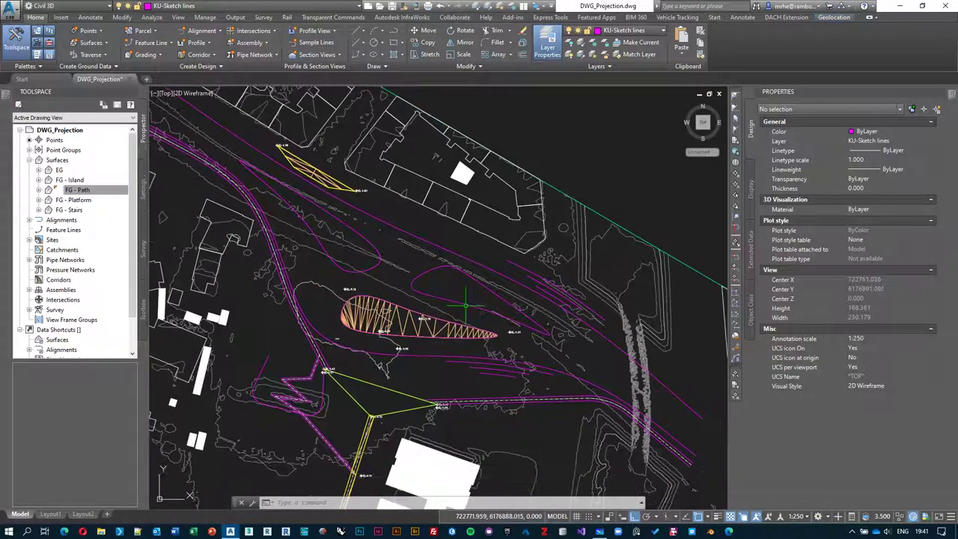
pyautogui.scroll(4, 479, 288)
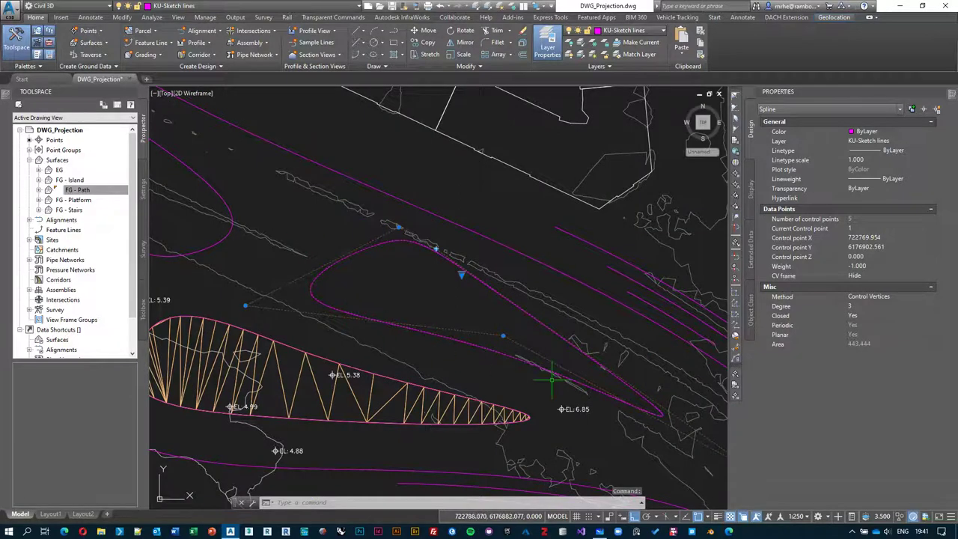
pyautogui.moveTo(370, 362); pyautogui.dragTo(474, 321, button='middle')
pyautogui.press('Escape')
pyautogui.press('Escape')
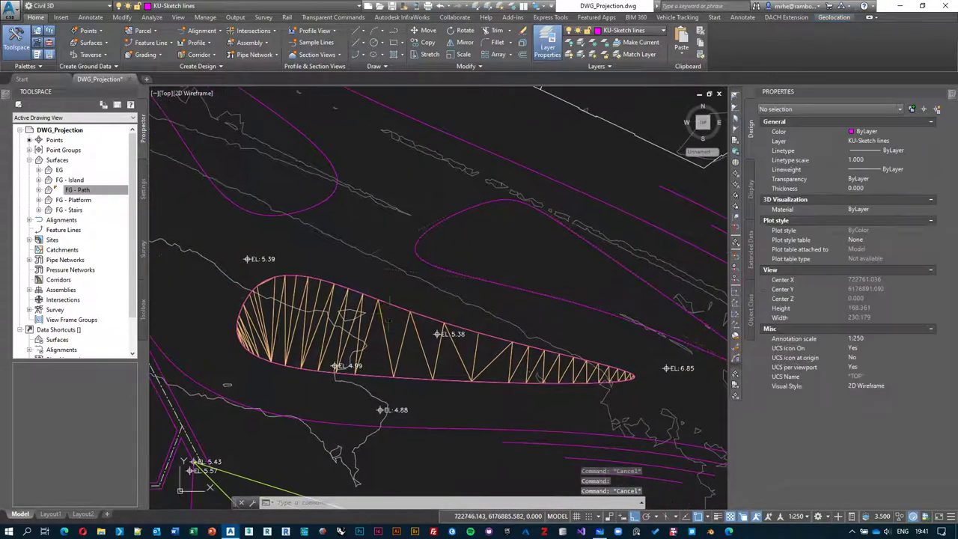
pyautogui.click(391, 307)
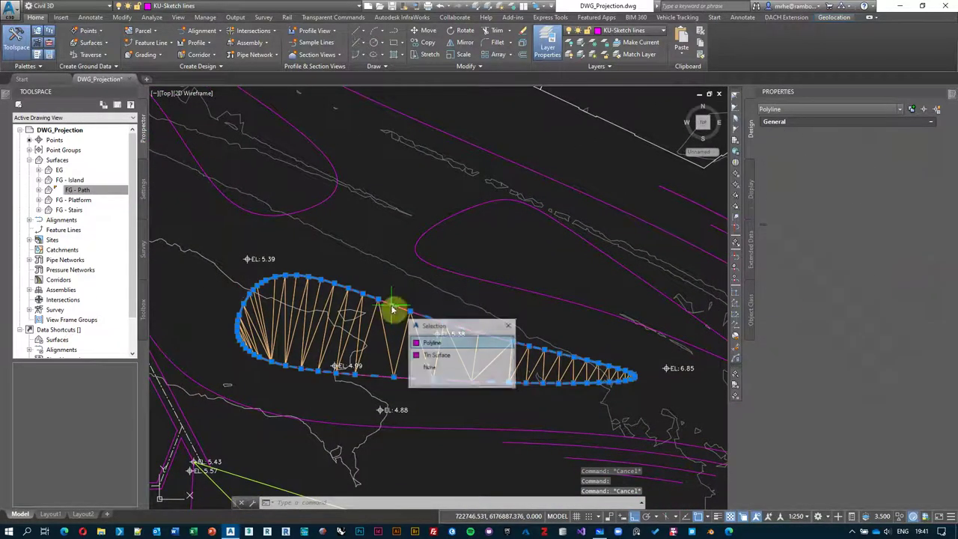
pyautogui.click(452, 348)
pyautogui.moveTo(402, 334); pyautogui.dragTo(420, 330, button='middle')
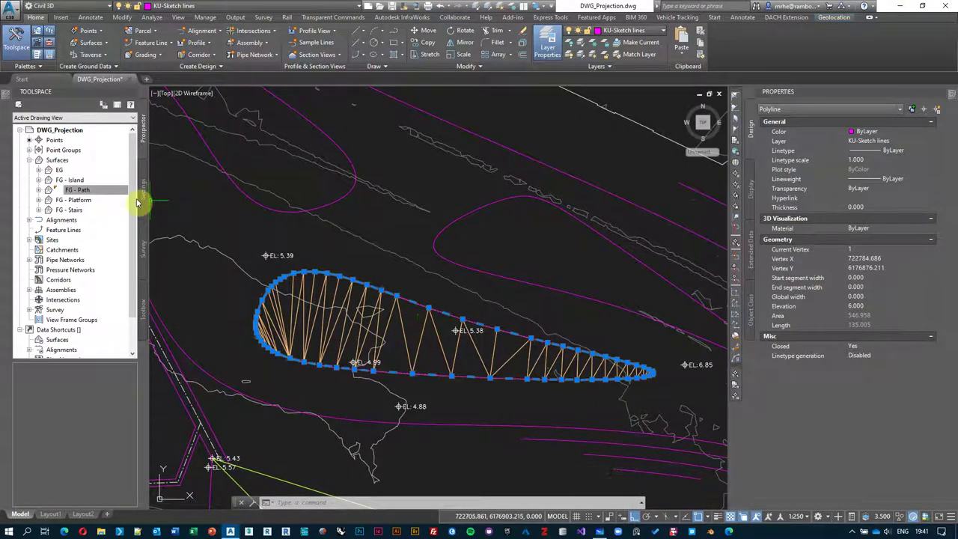
pyautogui.click(75, 190)
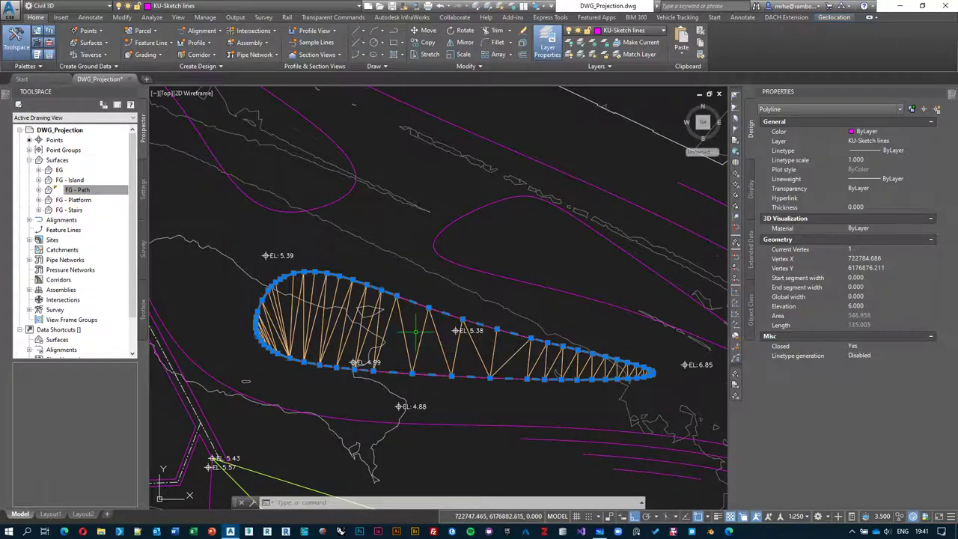
pyautogui.press('Escape')
pyautogui.press('Escape')
pyautogui.click(281, 335)
pyautogui.rightClick(397, 261)
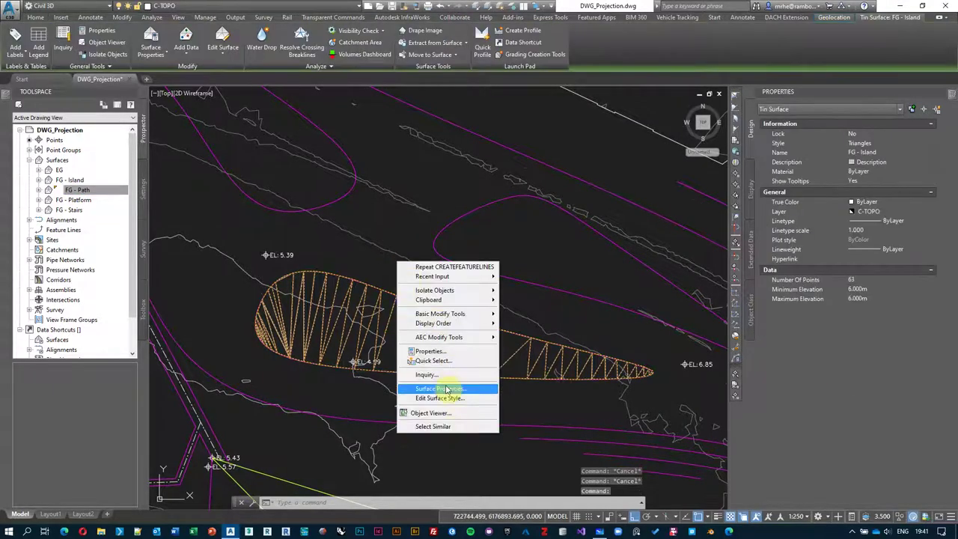
pyautogui.click(450, 412)
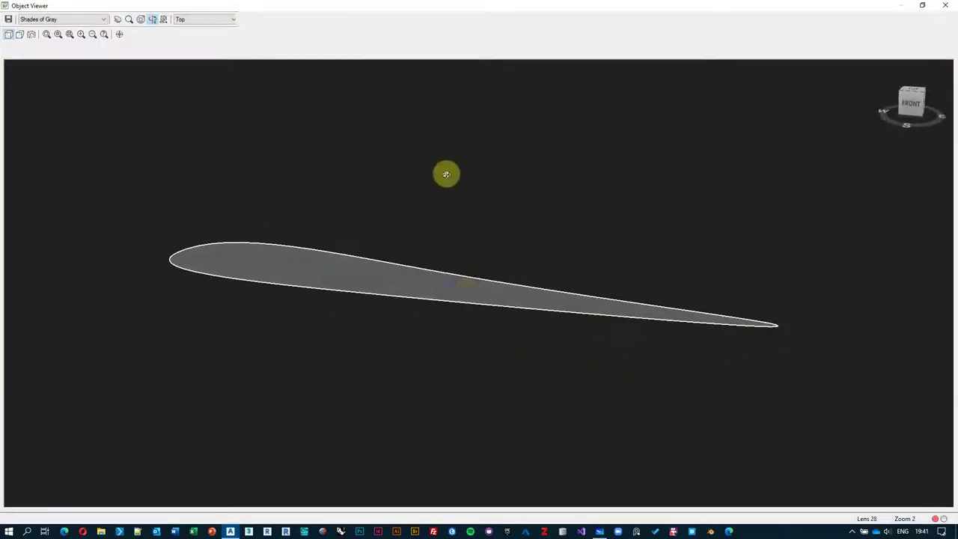
pyautogui.moveTo(446, 174)
pyautogui.mouseDown()
pyautogui.moveTo(340, 269)
pyautogui.moveTo(304, 274)
pyautogui.moveTo(423, 280)
pyautogui.moveTo(342, 258)
pyautogui.moveTo(336, 274)
pyautogui.mouseUp()
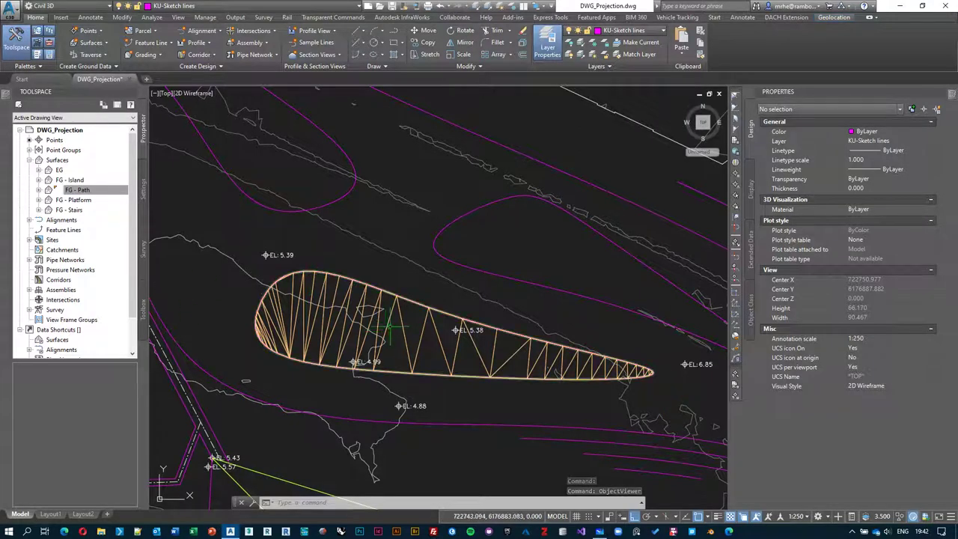
# Select the island boundary polyline and choose Create Feature Lines from Objects.
pyautogui.click(424, 305)
pyautogui.click(463, 341)
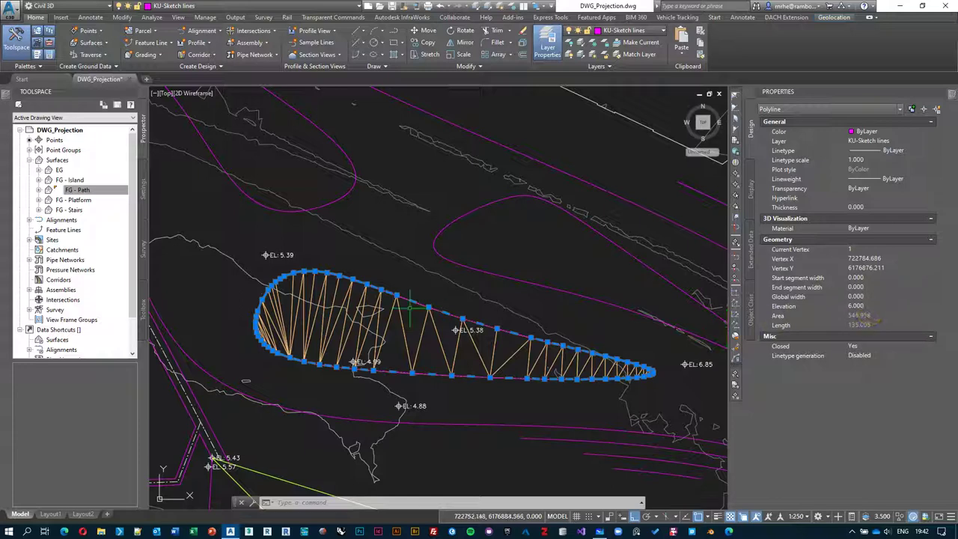
pyautogui.moveTo(391, 298); pyautogui.dragTo(391, 293, button='middle')
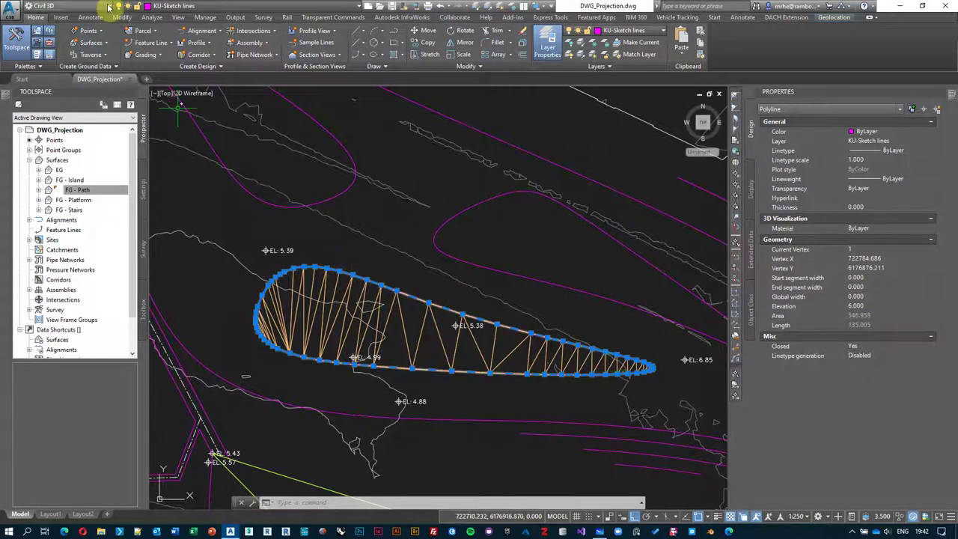
pyautogui.click(171, 44)
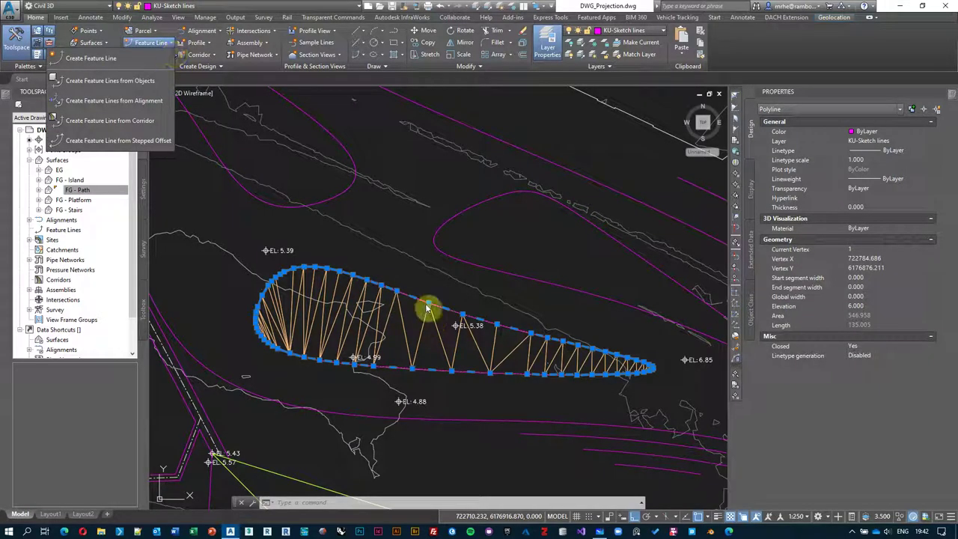
pyautogui.click(296, 271)
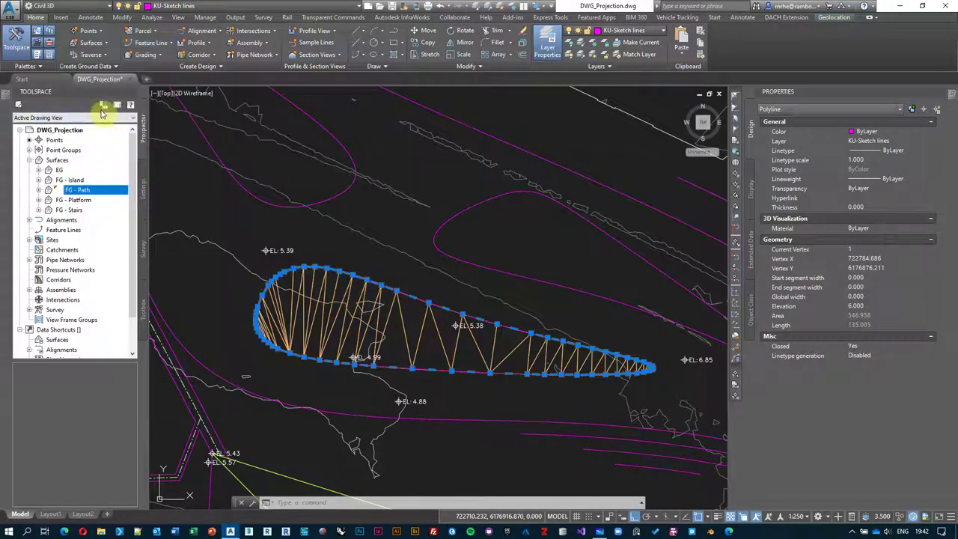
pyautogui.click(157, 42)
pyautogui.click(131, 81)
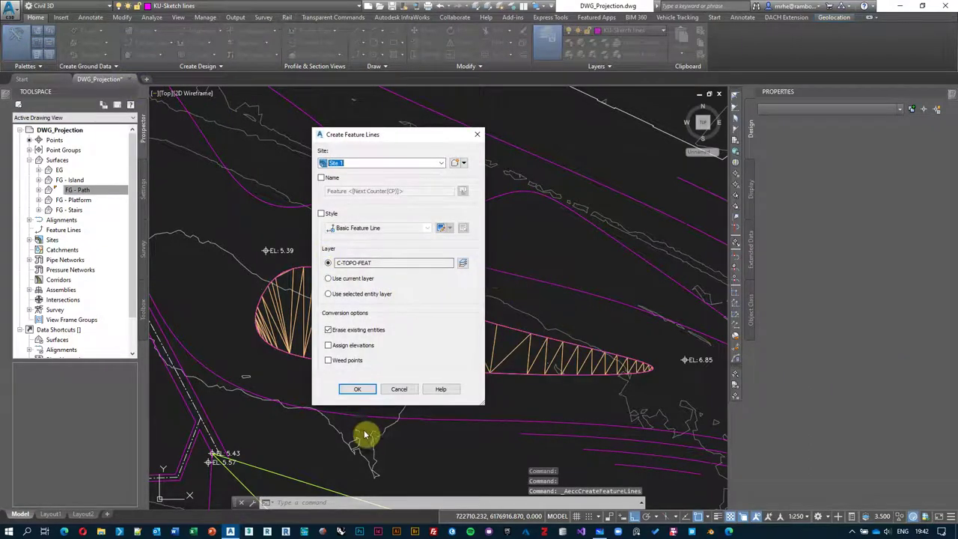
# Create the island feature line in Site 1 and select it rather than the TIN surface.
pyautogui.click(357, 389)
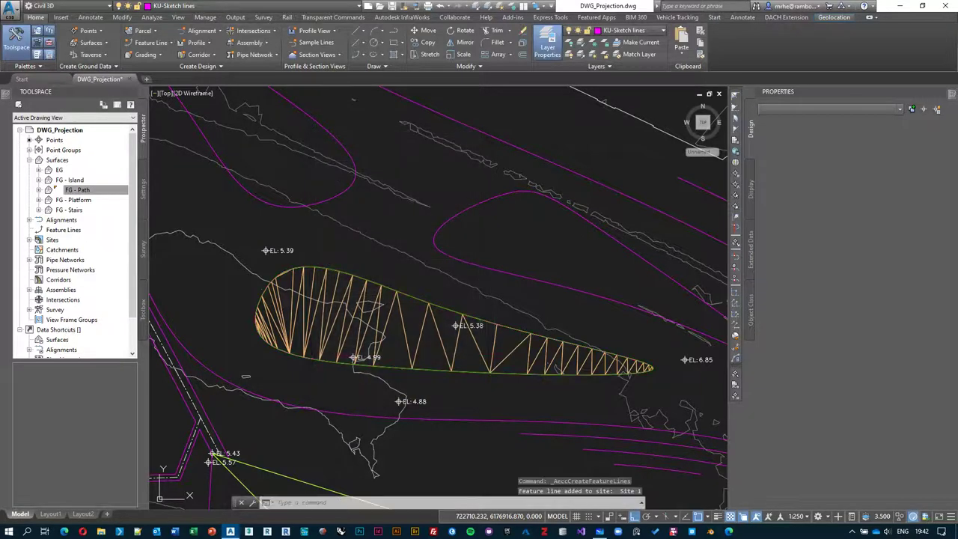
pyautogui.moveTo(453, 375); pyautogui.dragTo(467, 366, button='middle')
pyautogui.click(481, 361)
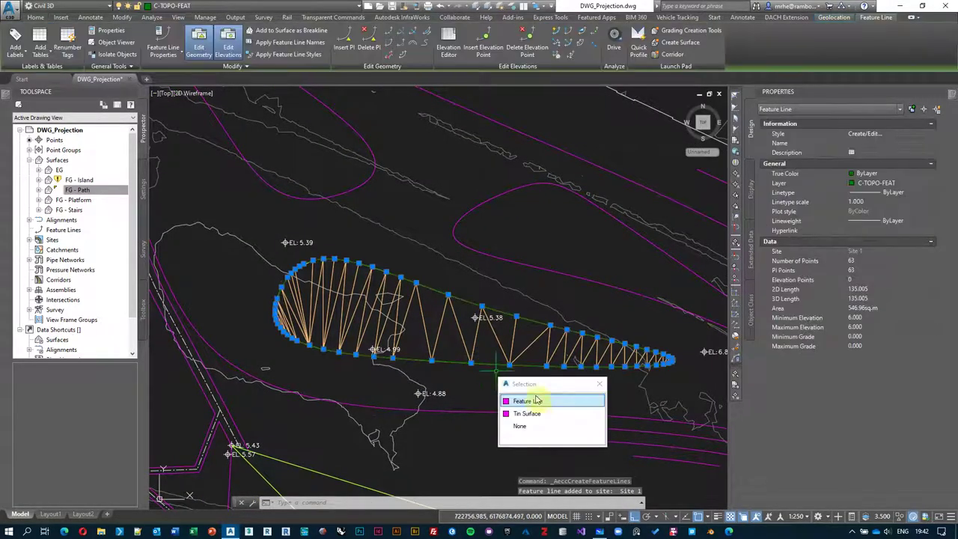
pyautogui.click(540, 401)
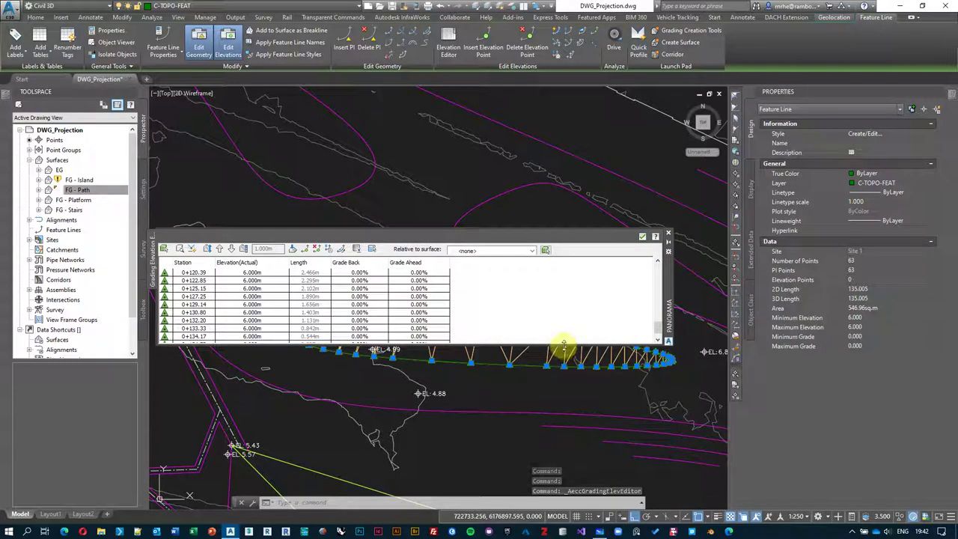
# Enlarge and reposition the Grading Elevation Editor to show more point rows.
pyautogui.moveTo(560, 346); pyautogui.dragTo(554, 493)
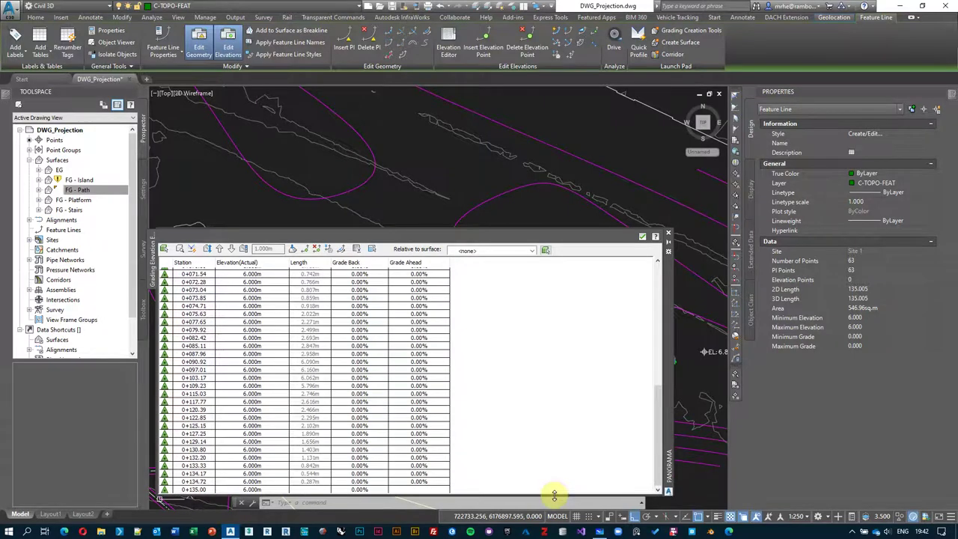
pyautogui.moveTo(669, 357); pyautogui.dragTo(670, 264)
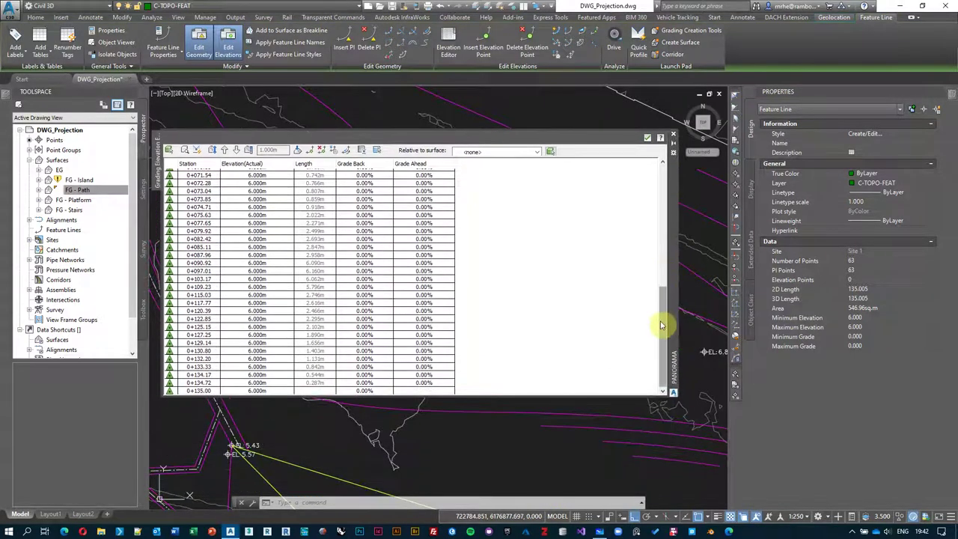
pyautogui.moveTo(663, 325)
pyautogui.mouseDown()
pyautogui.moveTo(667, 197)
pyautogui.moveTo(666, 341)
pyautogui.mouseUp()
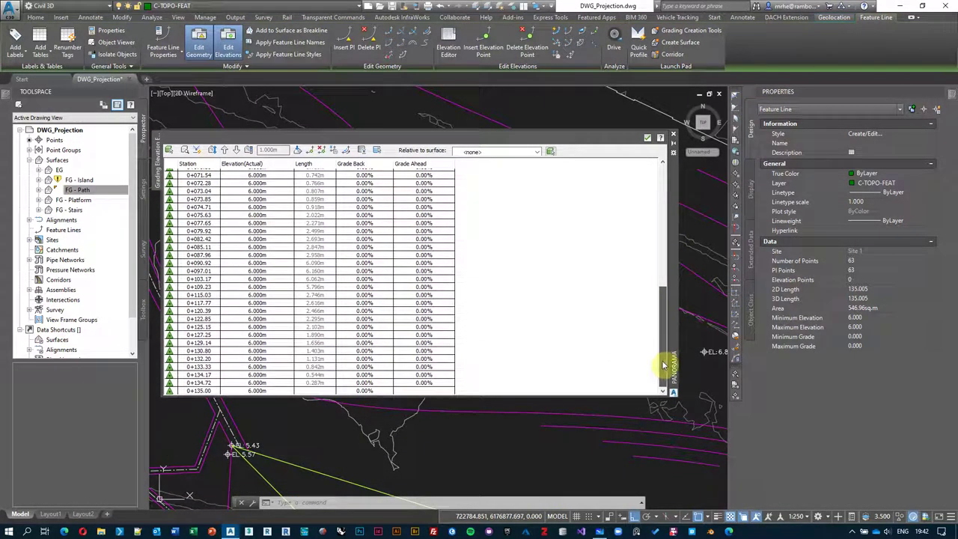
pyautogui.scroll(1, 272, 387)
pyautogui.scroll(10, 273, 388)
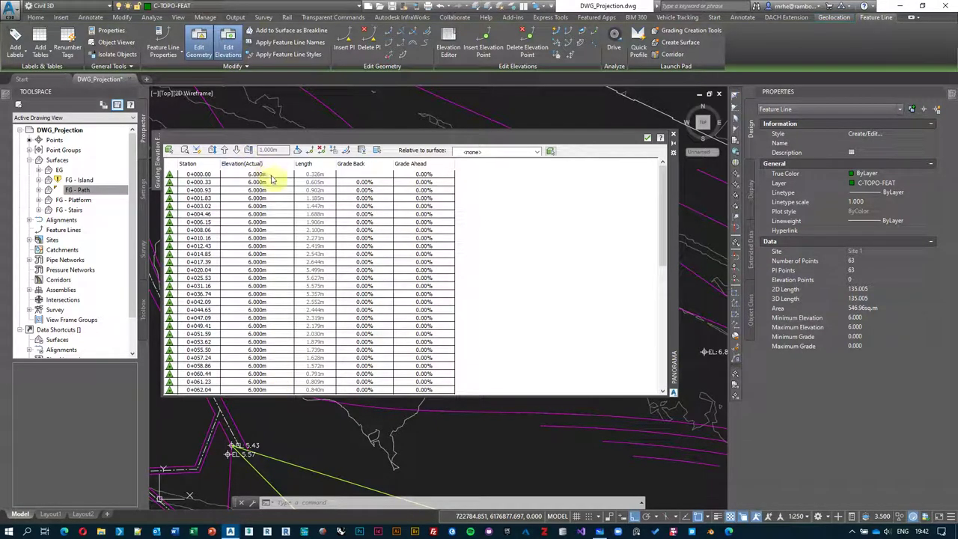
pyautogui.moveTo(676, 188); pyautogui.dragTo(738, 184)
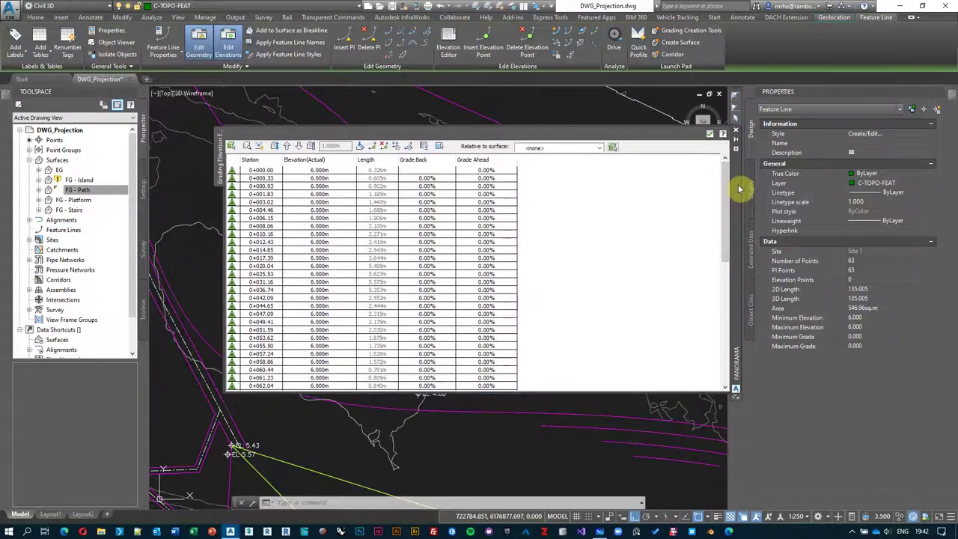
# Select all point rows and set their elevation to 5.67 m.
pyautogui.click(253, 172)
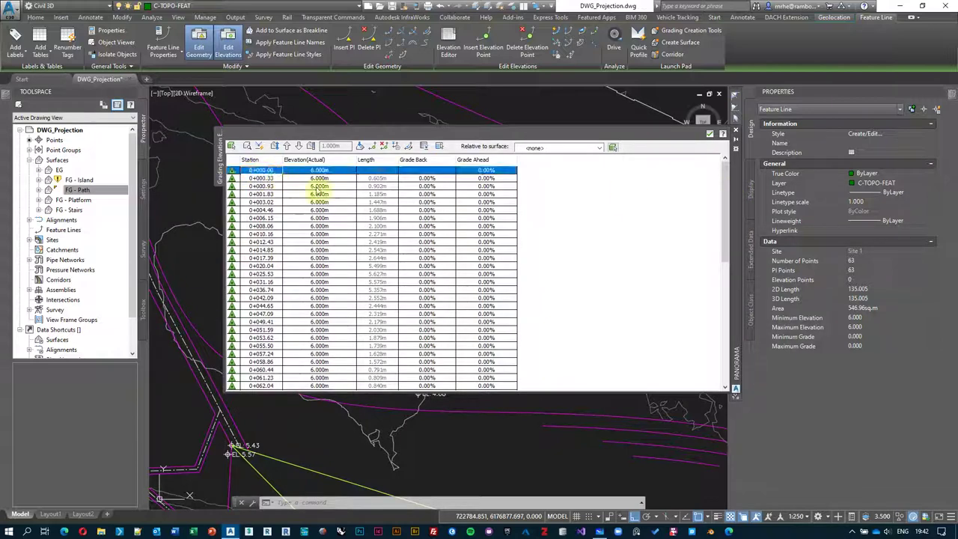
pyautogui.scroll(-12, 367, 252)
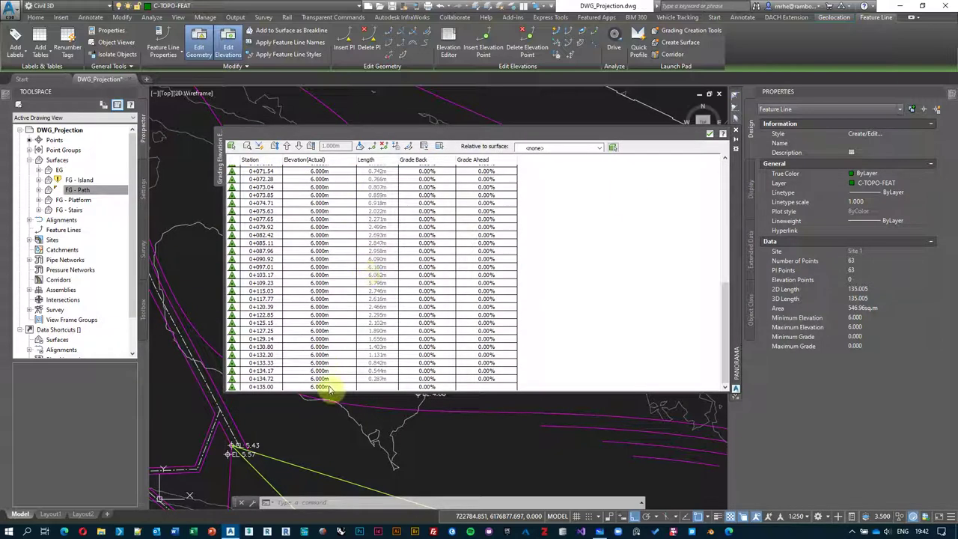
pyautogui.scroll(12, 338, 359)
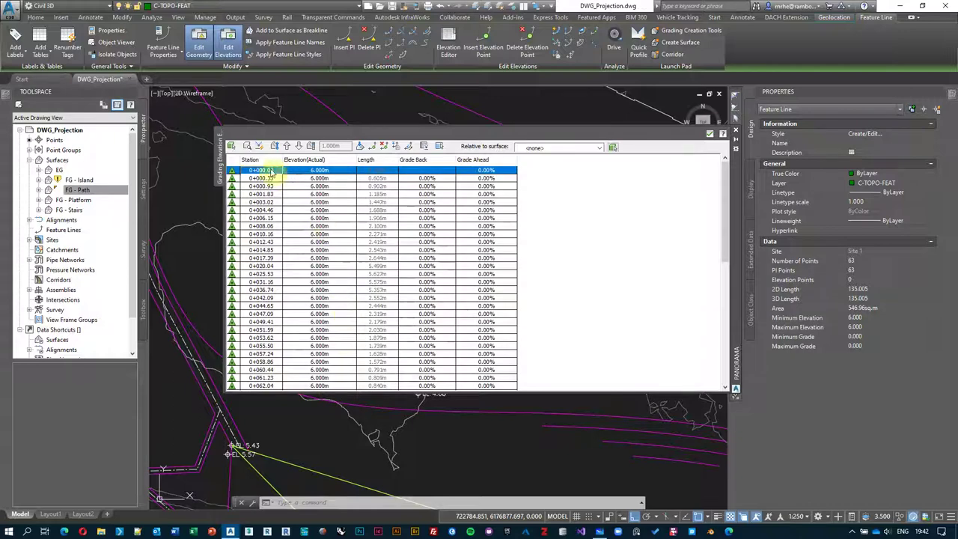
pyautogui.scroll(-11, 341, 315)
pyautogui.scroll(-1, 337, 269)
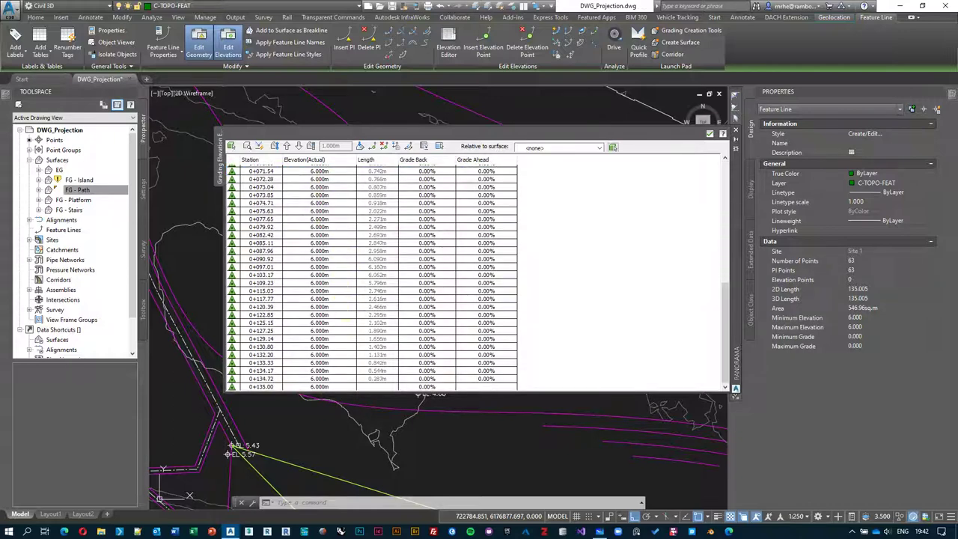
pyautogui.keyDown('shift'); pyautogui.click(339, 387); pyautogui.keyUp('shift')
pyautogui.scroll(3, 341, 299)
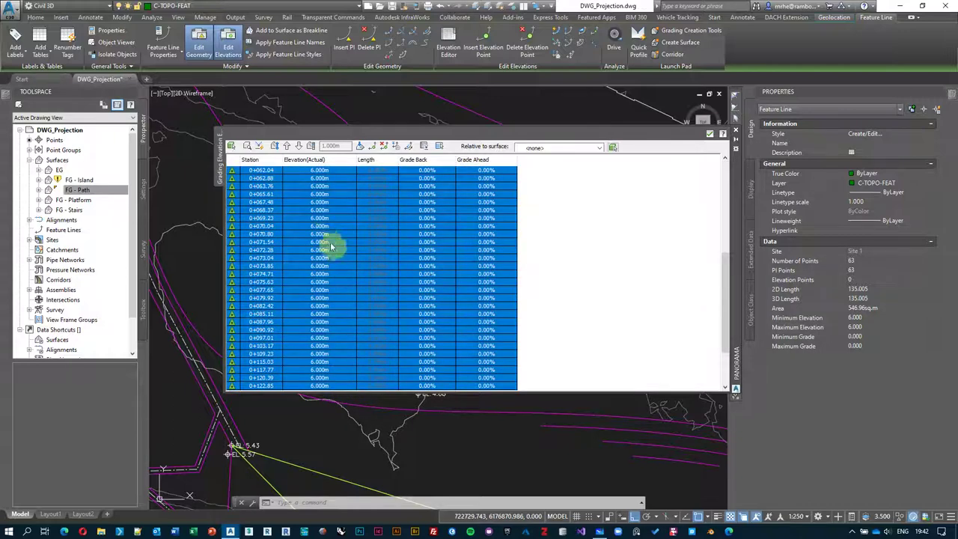
pyautogui.click(334, 242)
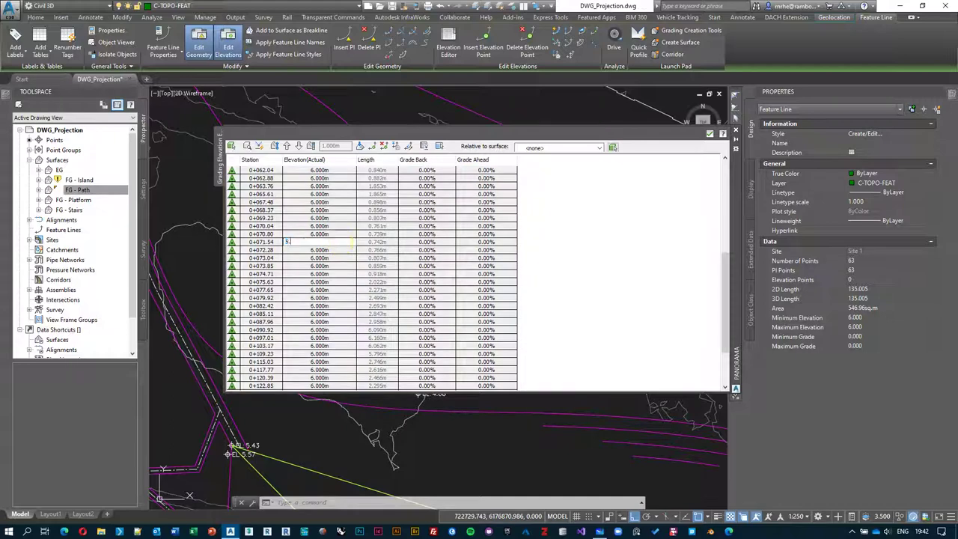
pyautogui.write('5.67')
pyautogui.press('Return')
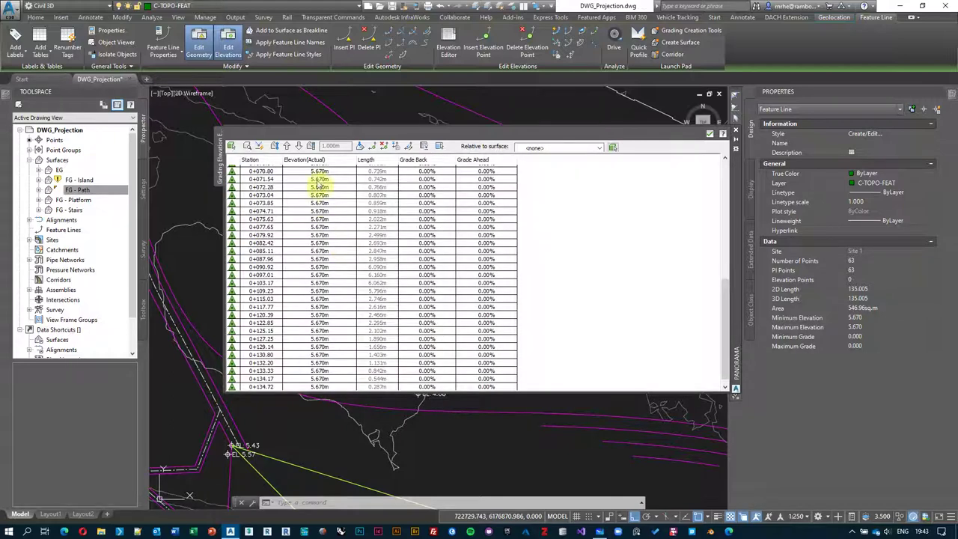
# Reselect all rows, change every elevation to 5.8 m, and close the editor.
pyautogui.click(341, 268)
pyautogui.hotkey('ctrl', 'a')
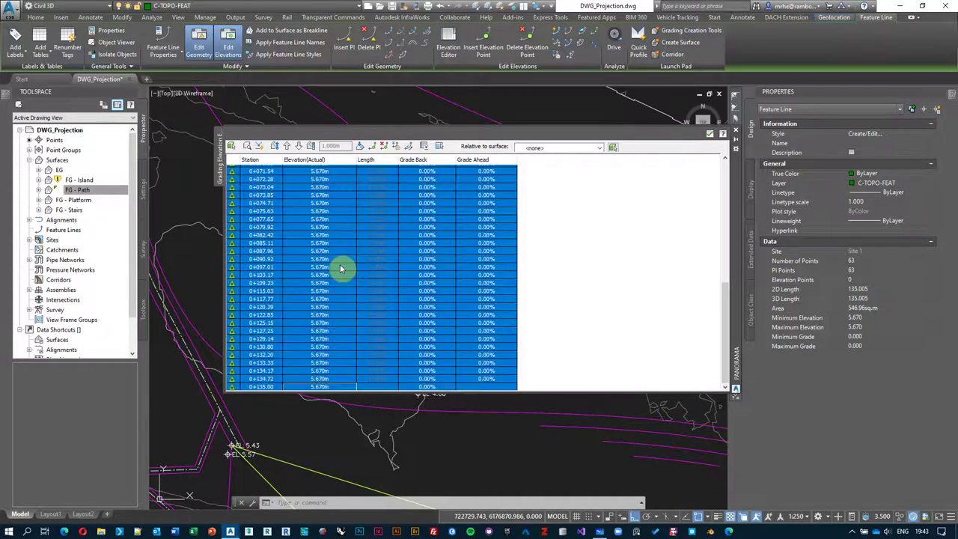
pyautogui.click(334, 242)
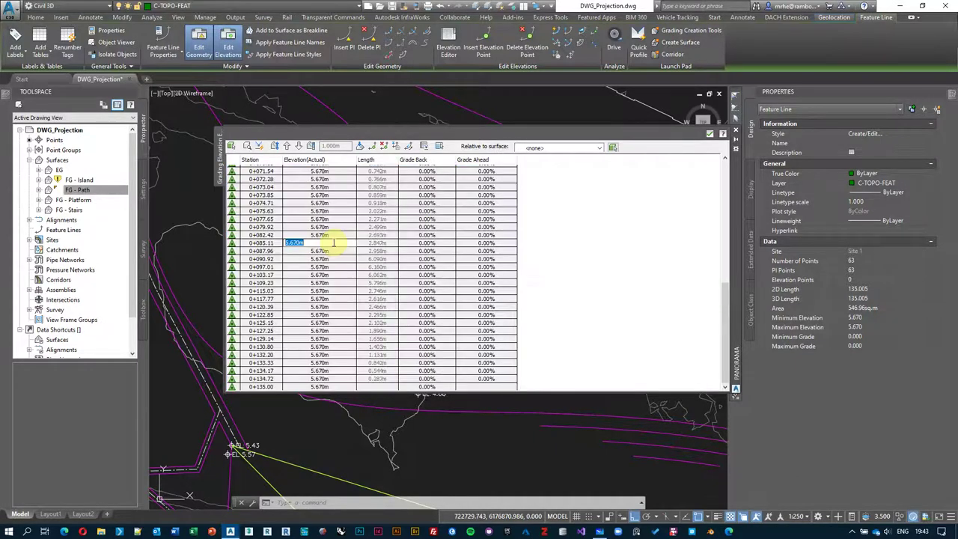
pyautogui.write('5.8')
pyautogui.press('Return')
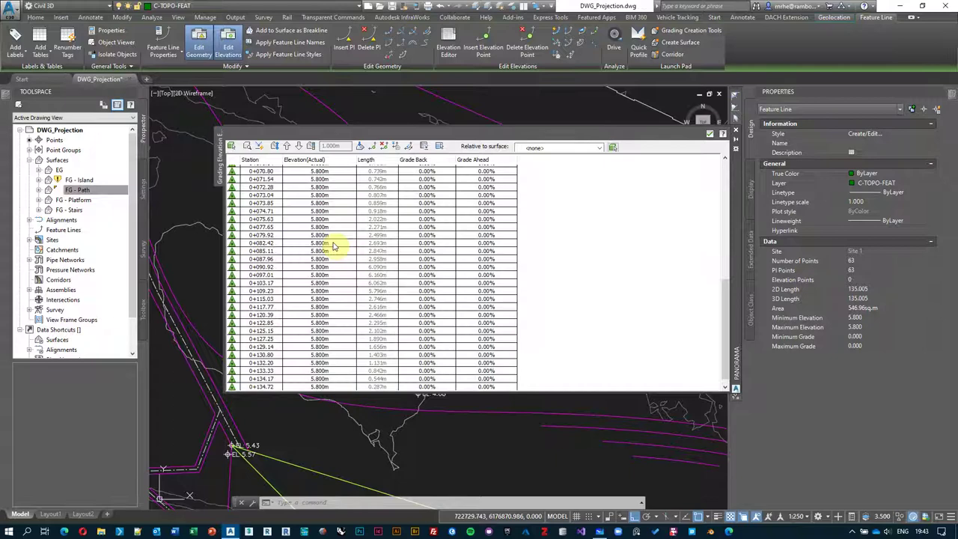
pyautogui.click(709, 134)
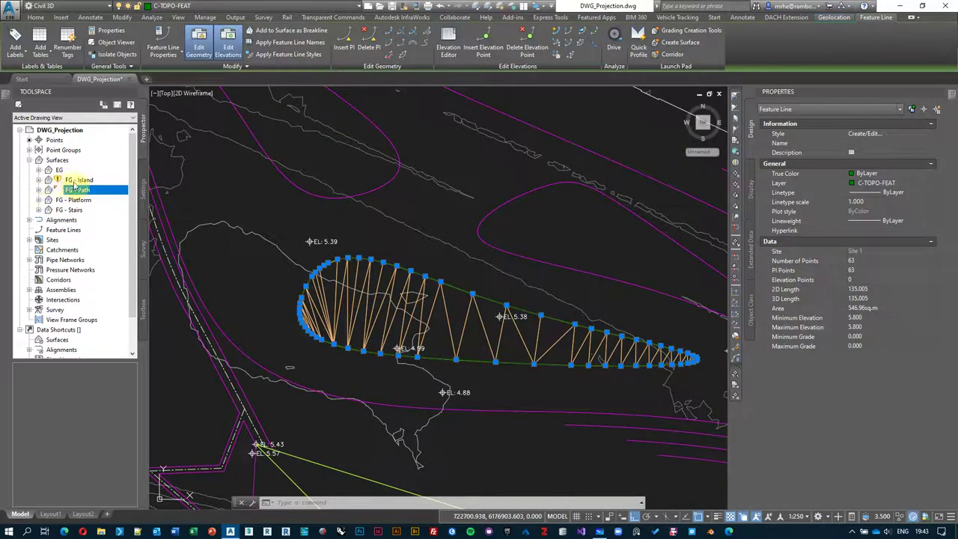
# Set FG - Island to Rebuild - Automatic and clear the selection.
pyautogui.rightClick(75, 182)
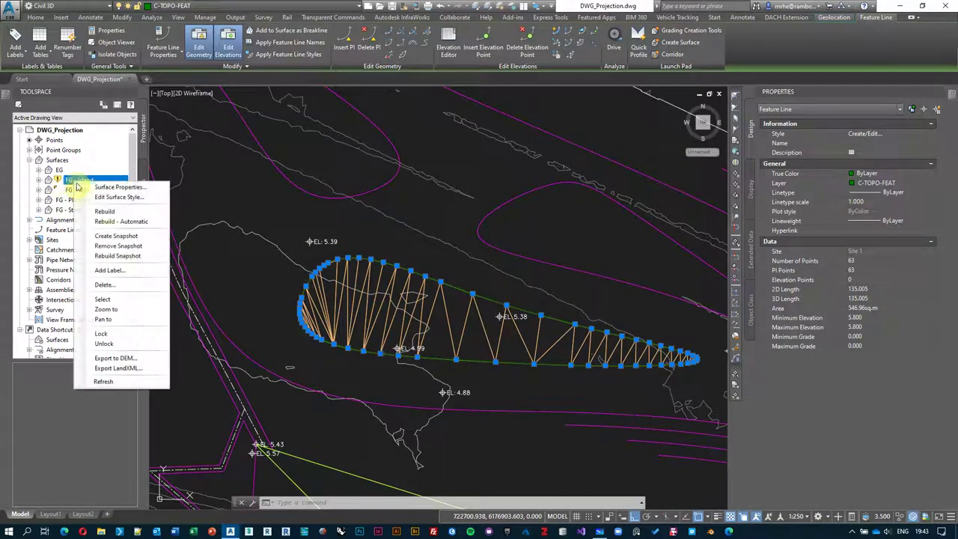
pyautogui.click(118, 222)
pyautogui.press('Escape')
# Pan over the island to check FG - Island at 5.800 m versus 5.090 m EG.
pyautogui.moveTo(460, 309); pyautogui.dragTo(451, 277, button='middle')
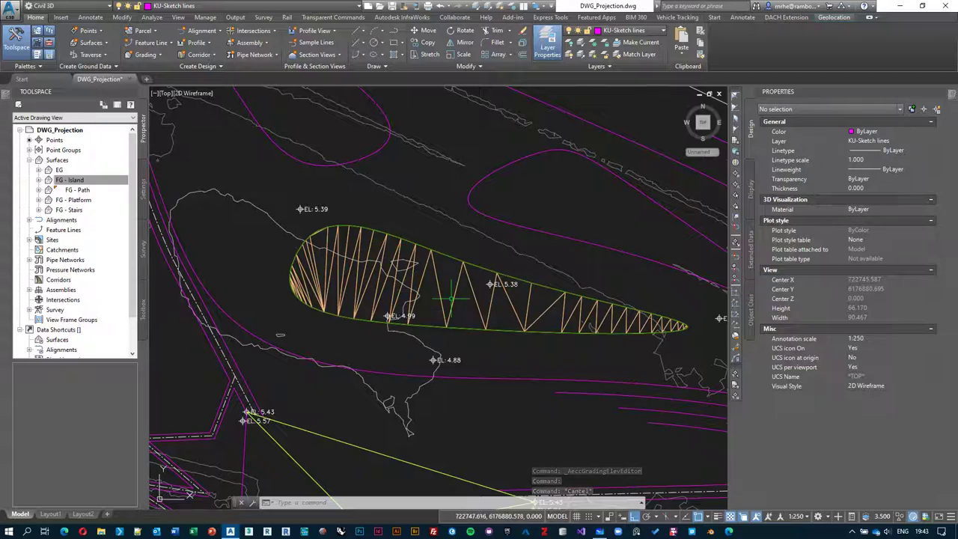
pyautogui.scroll(2, 444, 294)
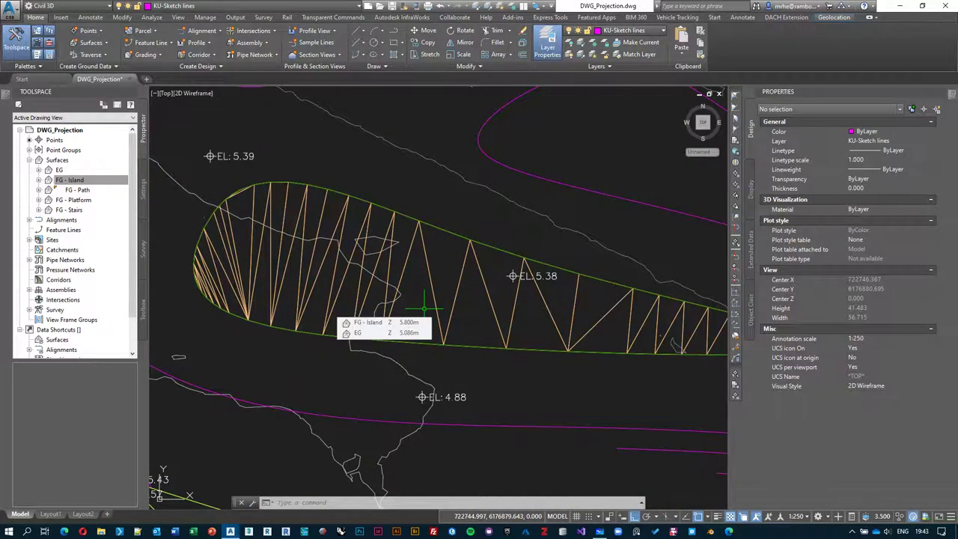
pyautogui.scroll(-2, 374, 305)
pyautogui.moveTo(548, 339); pyautogui.dragTo(524, 342, button='middle')
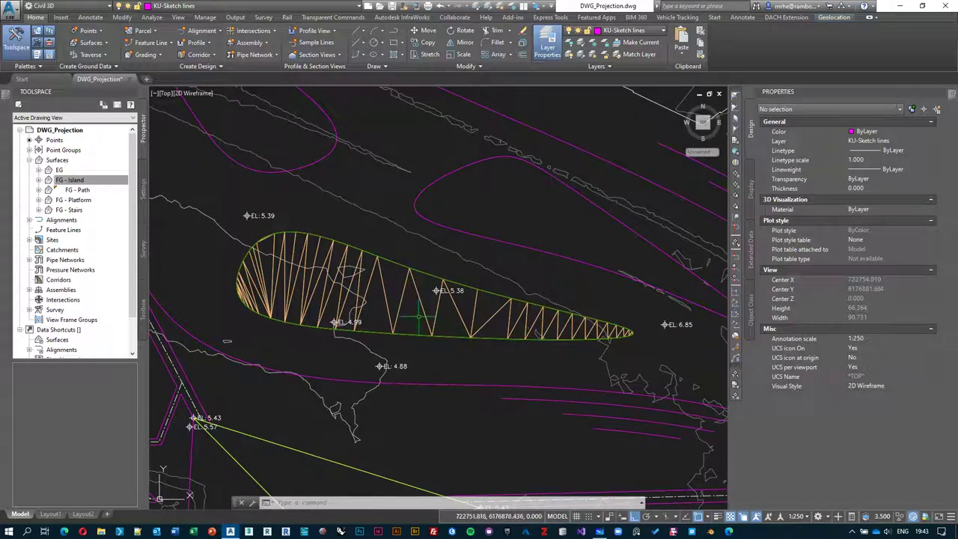
pyautogui.moveTo(419, 317); pyautogui.dragTo(433, 326, button='middle')
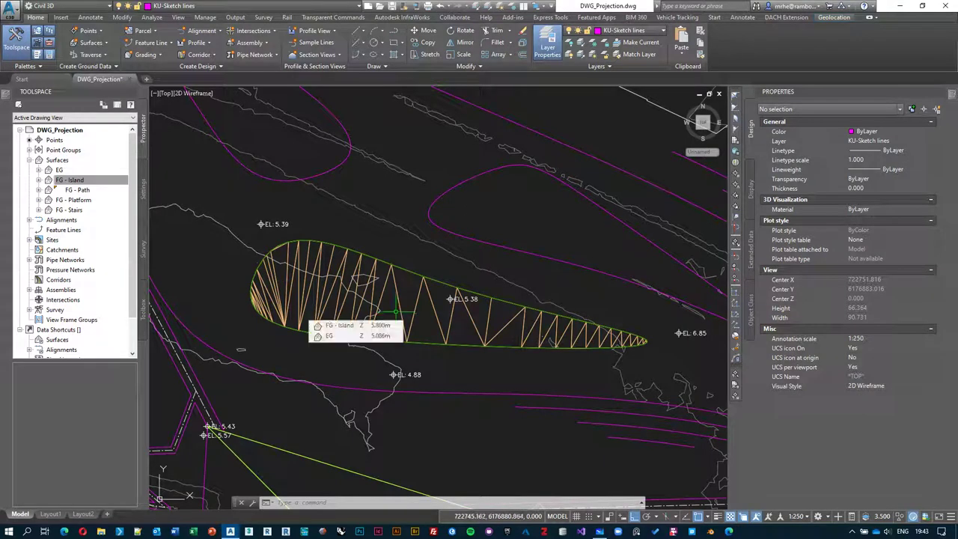
pyautogui.moveTo(397, 314); pyautogui.dragTo(408, 315, button='middle')
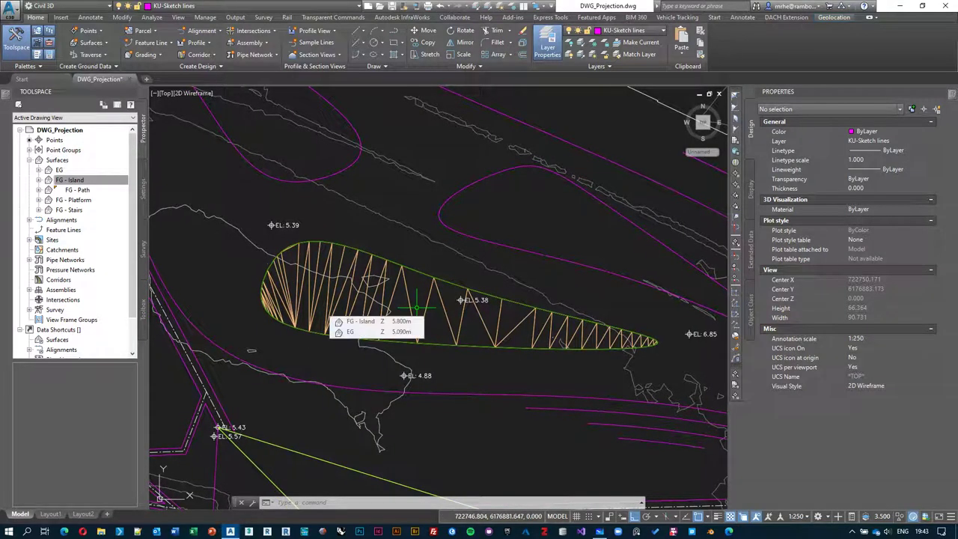
# Sketch a closed guide spline through several points inside the island.
pyautogui.write('pl')
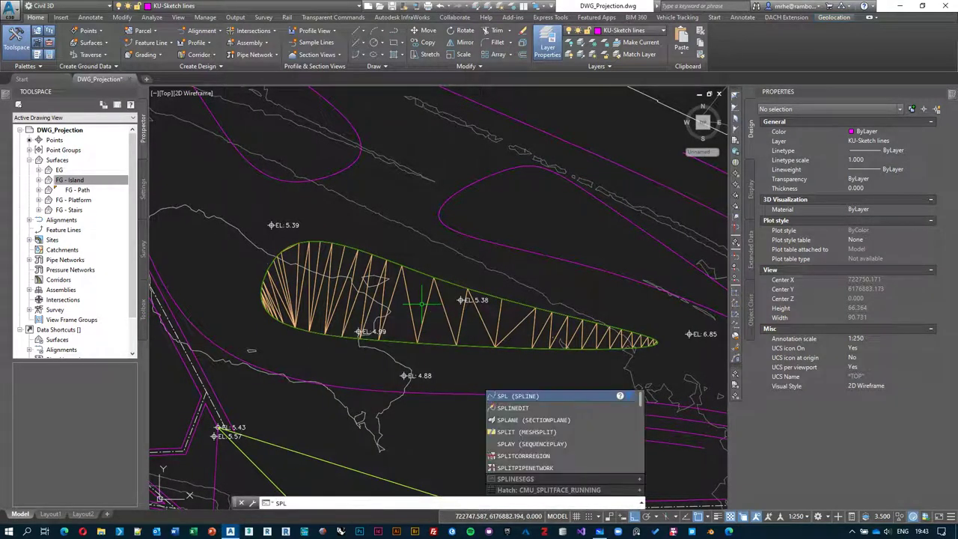
pyautogui.press('Return')
pyautogui.scroll(2, 417, 280)
pyautogui.click(417, 283)
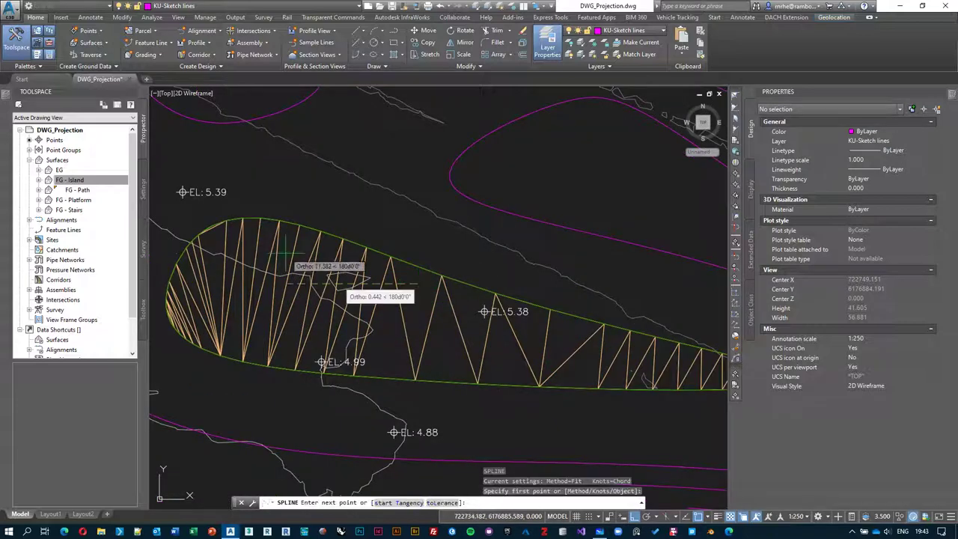
pyautogui.click(287, 213)
pyautogui.press('F8')
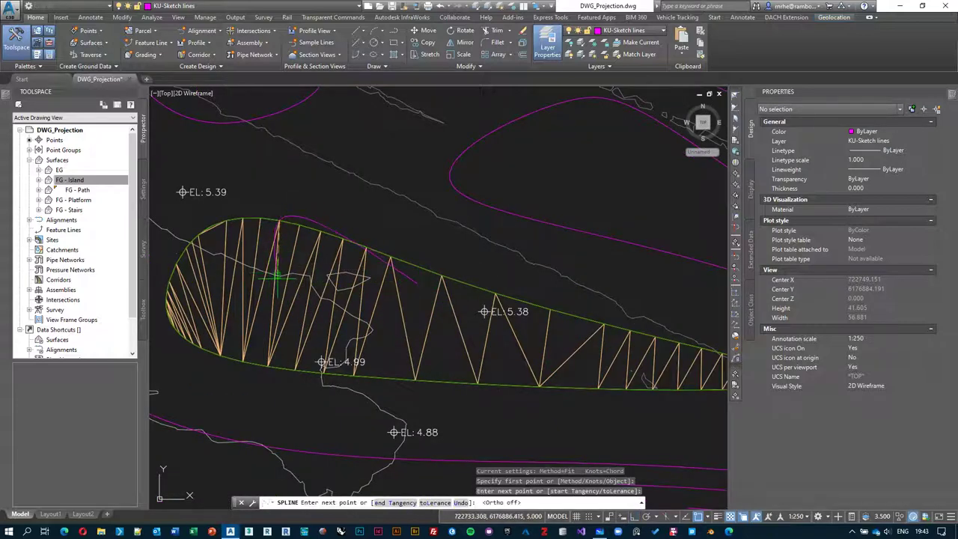
pyautogui.hotkey('ctrl', 'z')
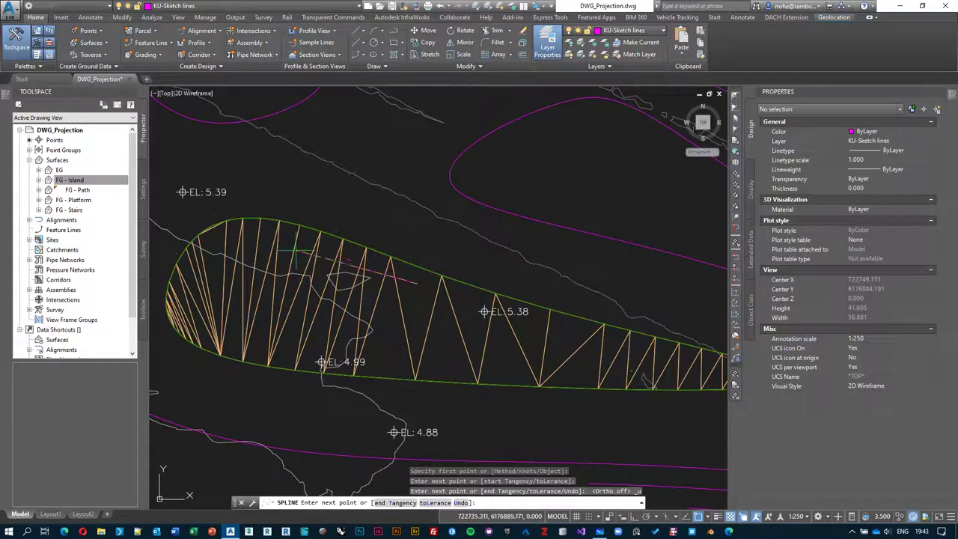
pyautogui.moveTo(317, 252); pyautogui.dragTo(354, 253, button='middle')
pyautogui.click(300, 240)
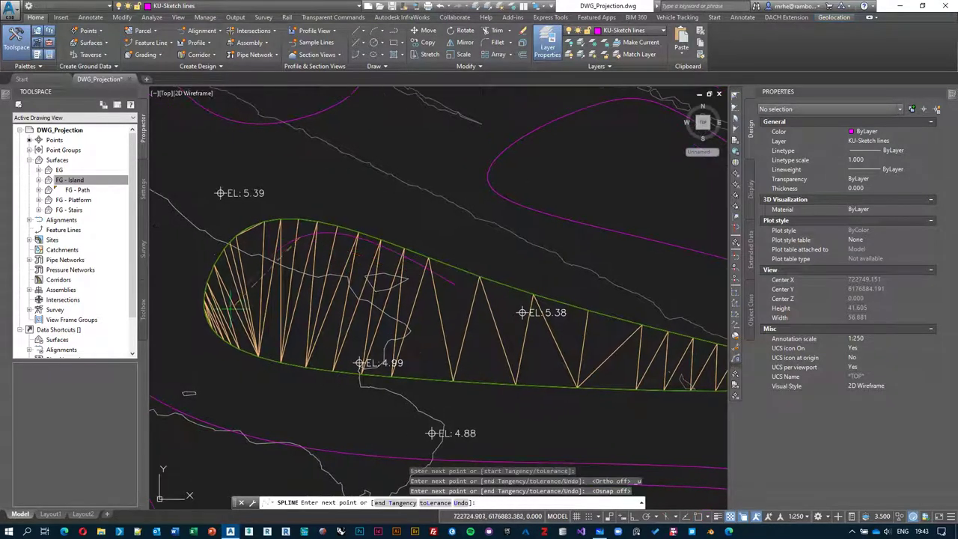
pyautogui.press('F3')
pyautogui.click(408, 333)
pyautogui.click(617, 380)
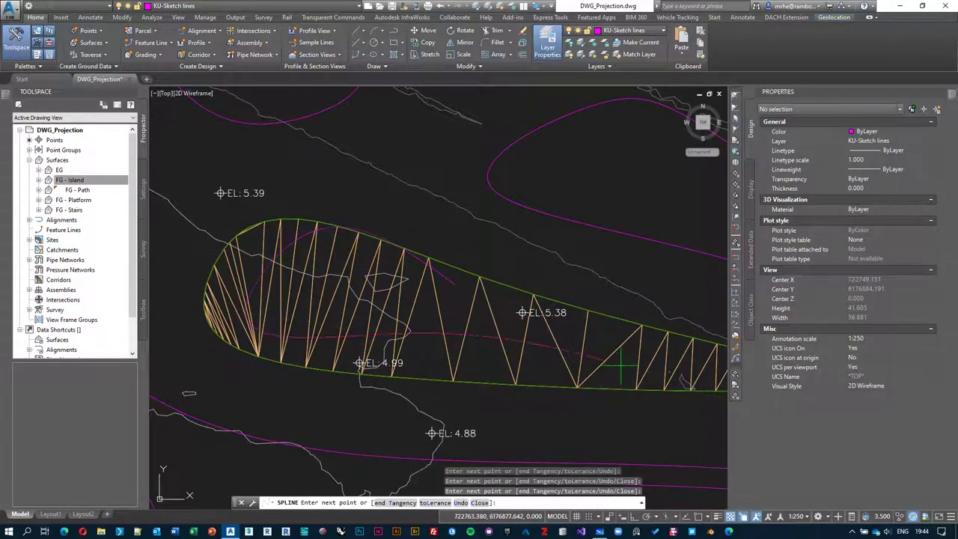
pyautogui.write('c')
pyautogui.press('Return')
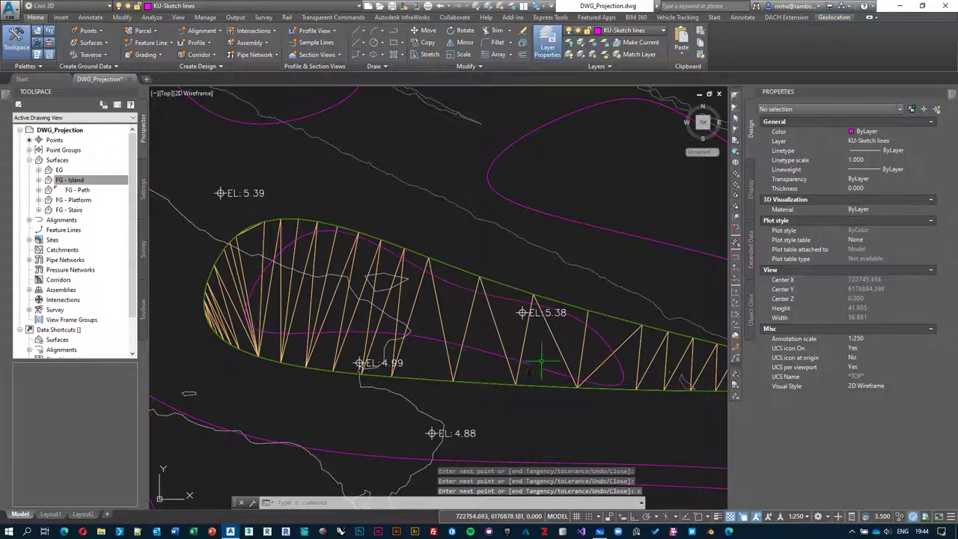
# Try reshaping the spline by one of its points, then cancel and deselect it.
pyautogui.click(574, 326)
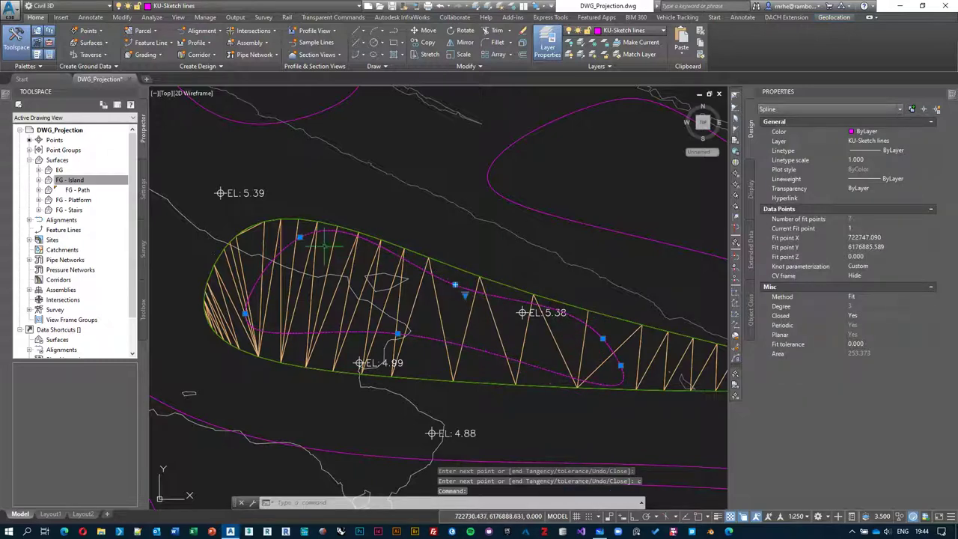
pyautogui.click(300, 238)
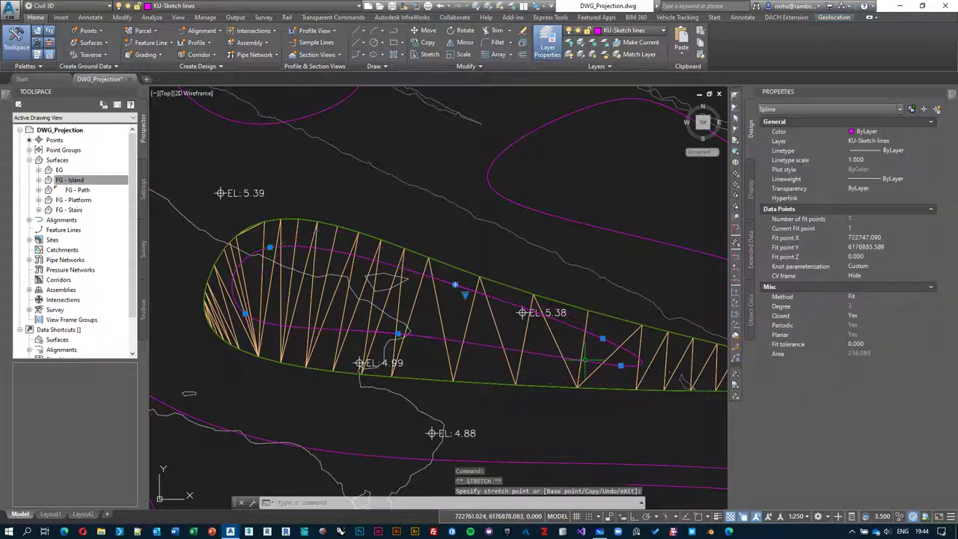
pyautogui.scroll(-2, 283, 321)
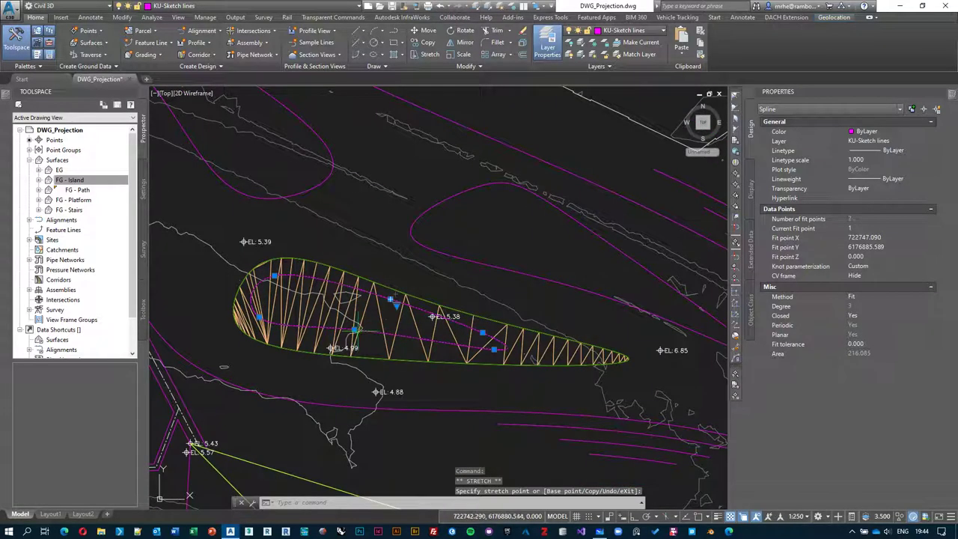
pyautogui.press('Escape')
pyautogui.press('Escape')
pyautogui.moveTo(442, 316); pyautogui.dragTo(456, 343, button='middle')
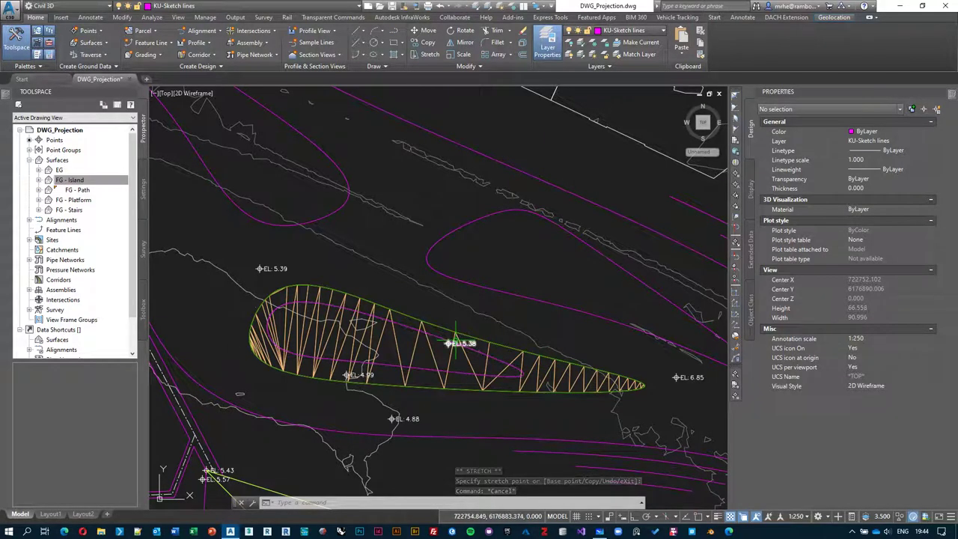
pyautogui.scroll(2, 318, 360)
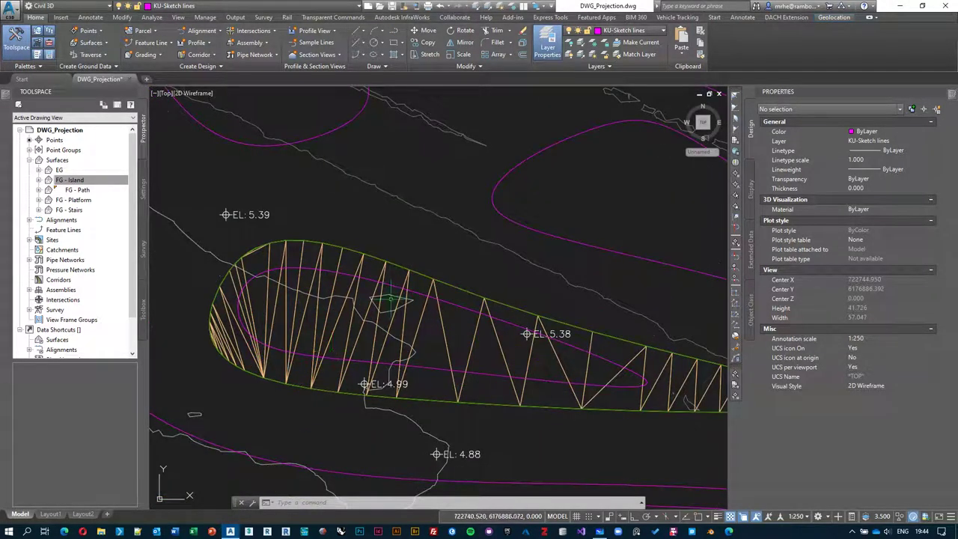
pyautogui.scroll(-2, 479, 357)
pyautogui.scroll(1, 517, 352)
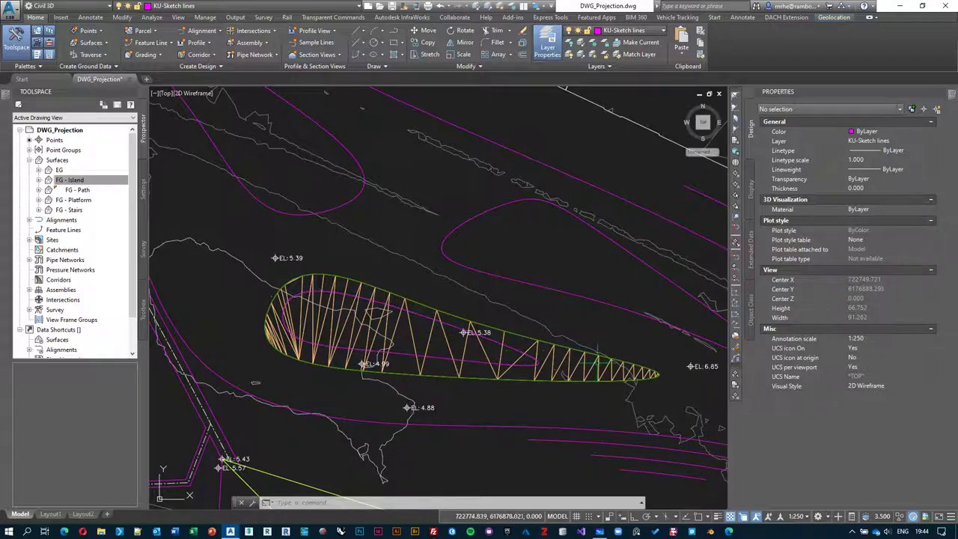
# Delete the sketched spline and pick the island's outer boundary line.
pyautogui.click(479, 366)
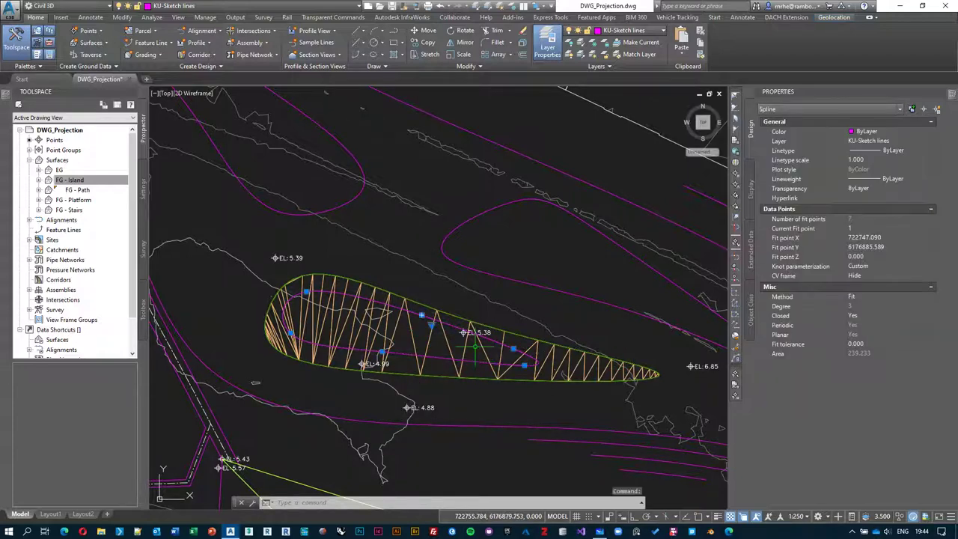
pyautogui.press('Delete')
pyautogui.click(470, 321)
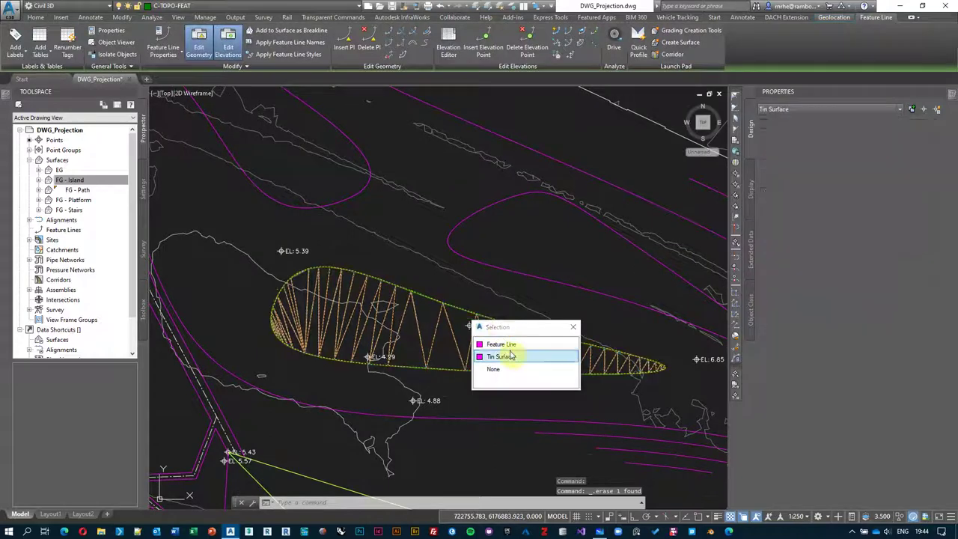
# Offset the island's feature line 1.5 inward with a 1 elevation rise.
pyautogui.click(500, 344)
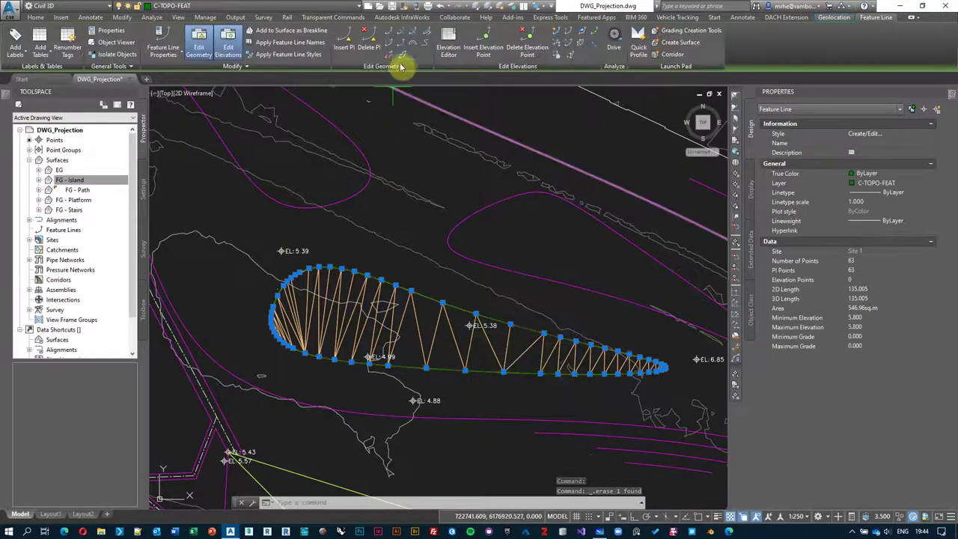
pyautogui.click(406, 56)
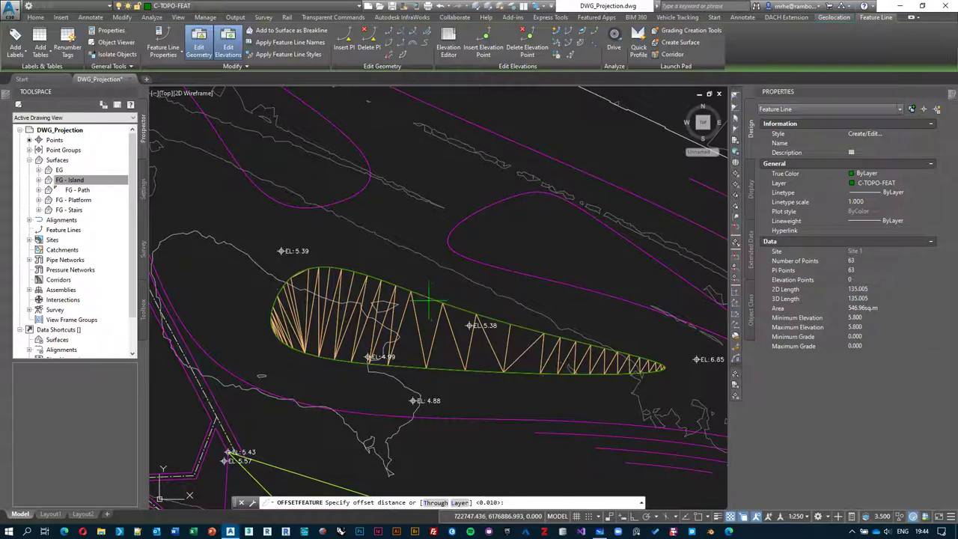
pyautogui.scroll(-2, 426, 307)
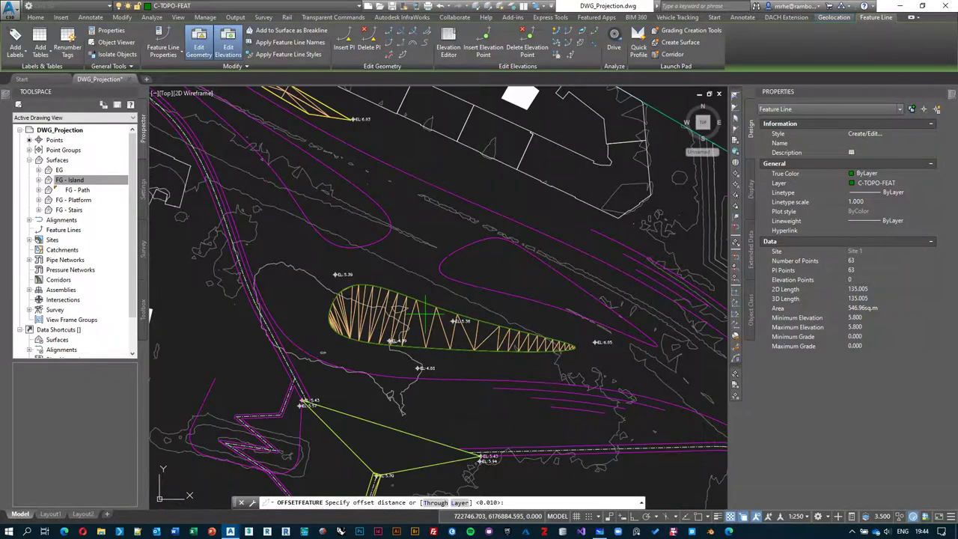
pyautogui.scroll(3, 426, 311)
pyautogui.scroll(-2, 426, 311)
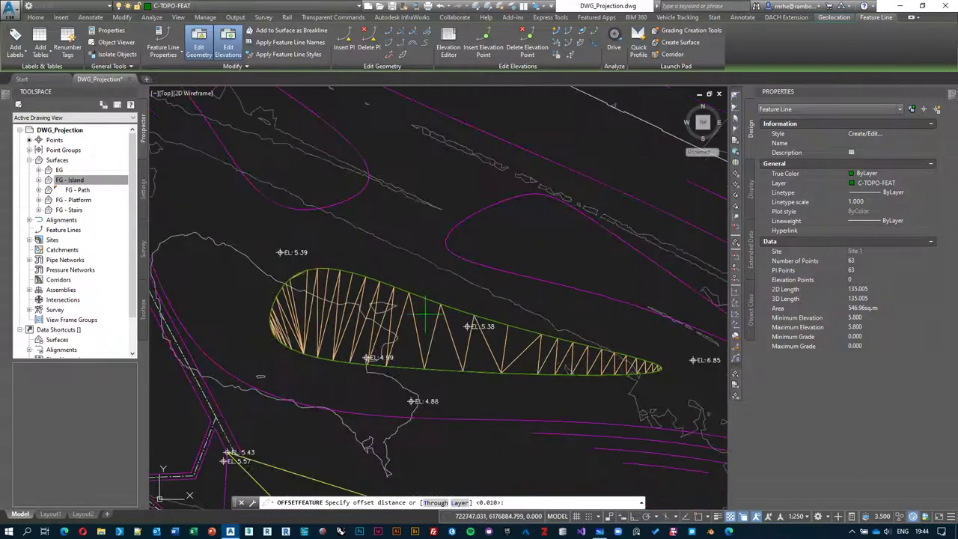
pyautogui.scroll(1, 426, 310)
pyautogui.write('1.5')
pyautogui.press('Return')
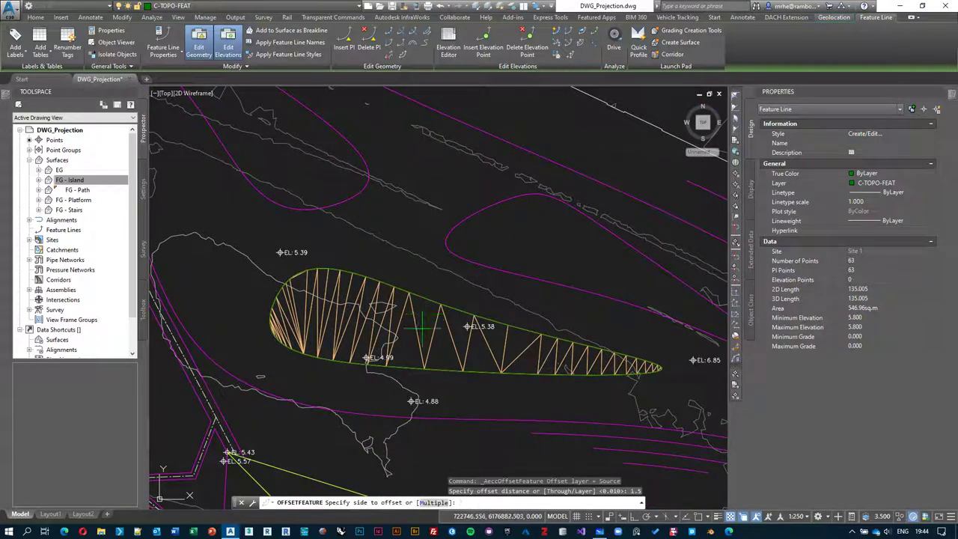
pyautogui.click(423, 325)
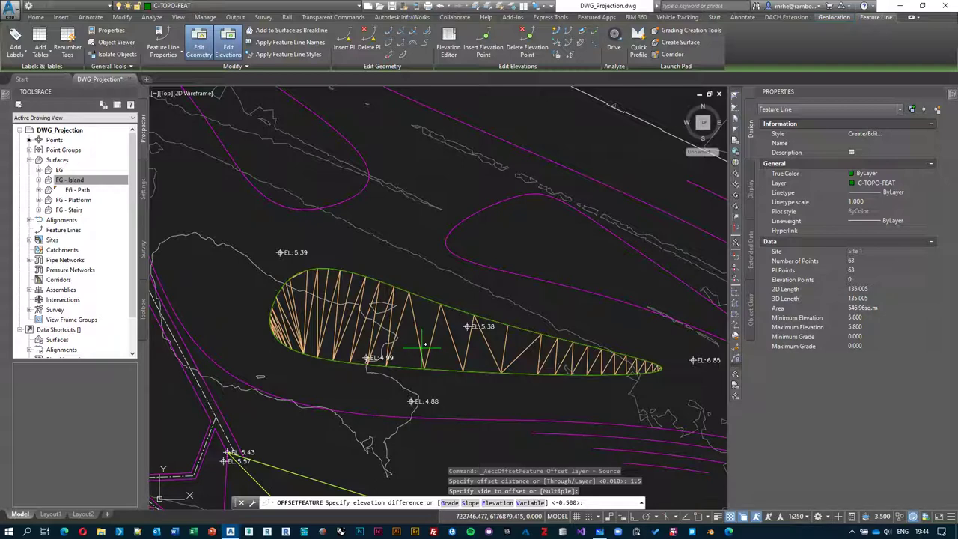
pyautogui.press('Return')
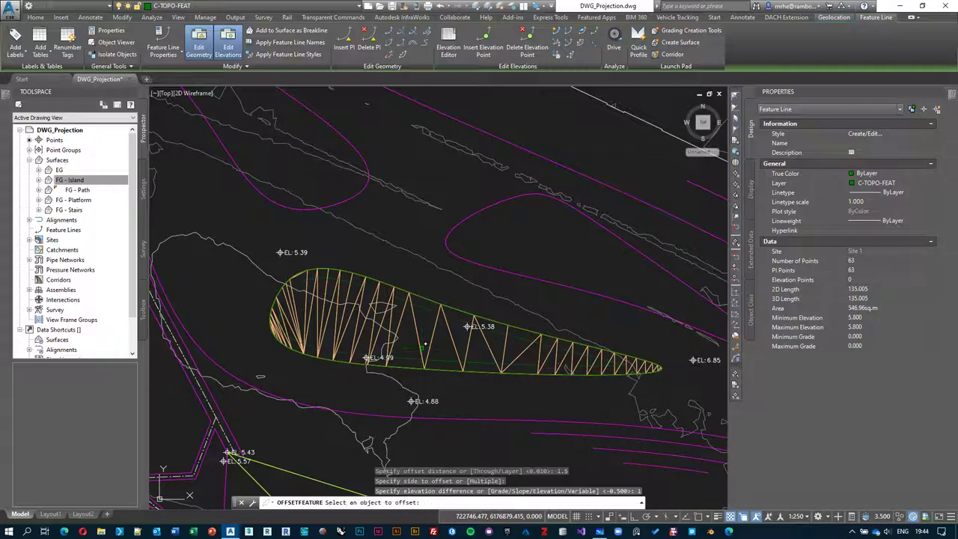
pyautogui.scroll(2, 423, 312)
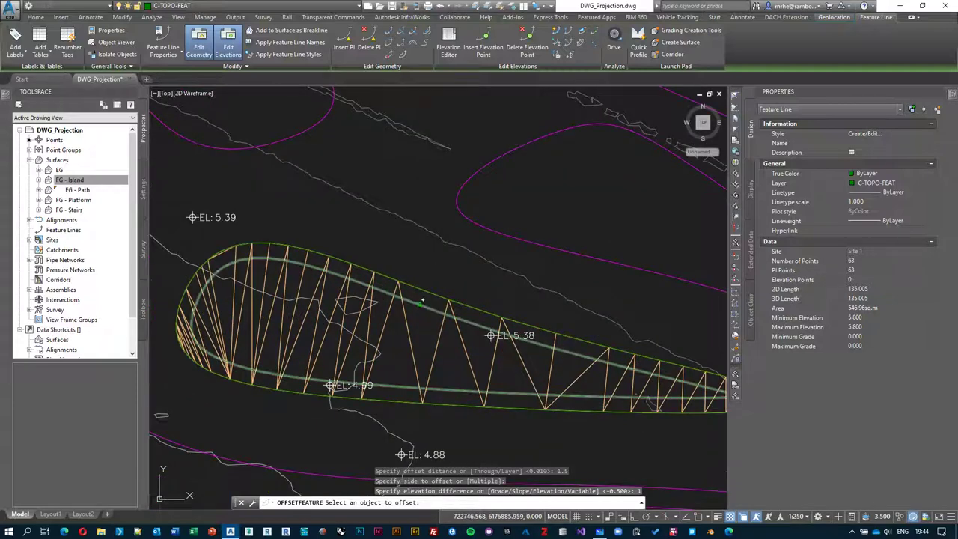
# Repeat the 1.5 inward, 1.000-higher offset on three successive inner feature lines.
pyautogui.click(425, 311)
pyautogui.click(424, 337)
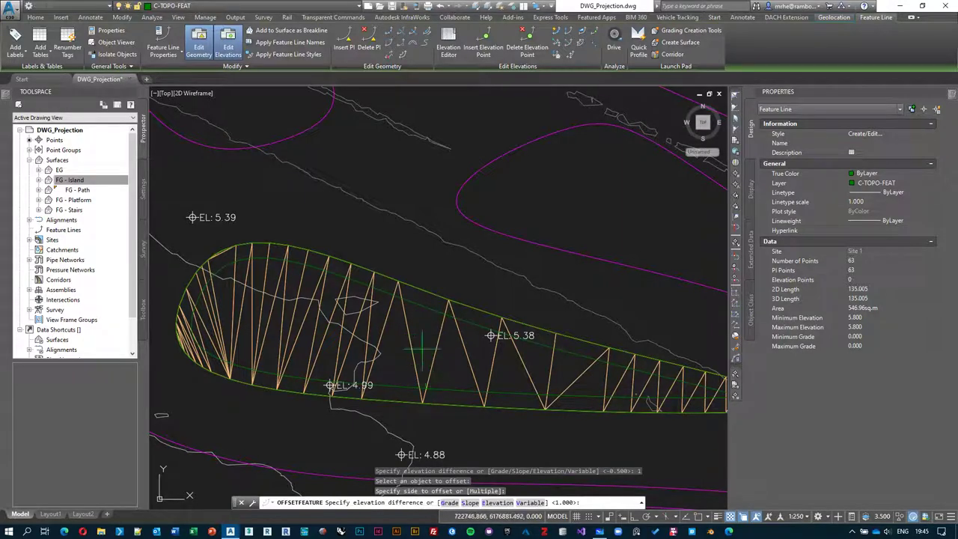
pyautogui.press('Return')
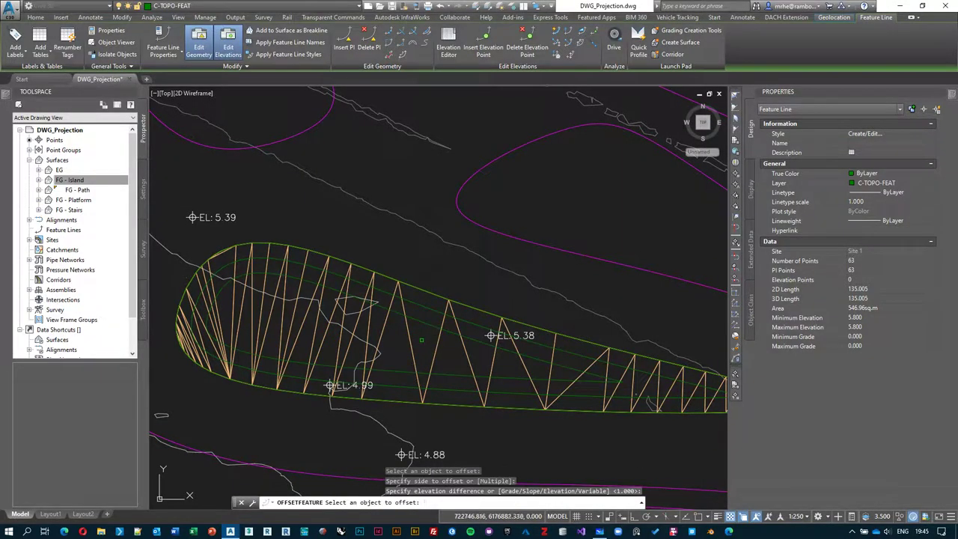
pyautogui.click(423, 326)
pyautogui.click(421, 346)
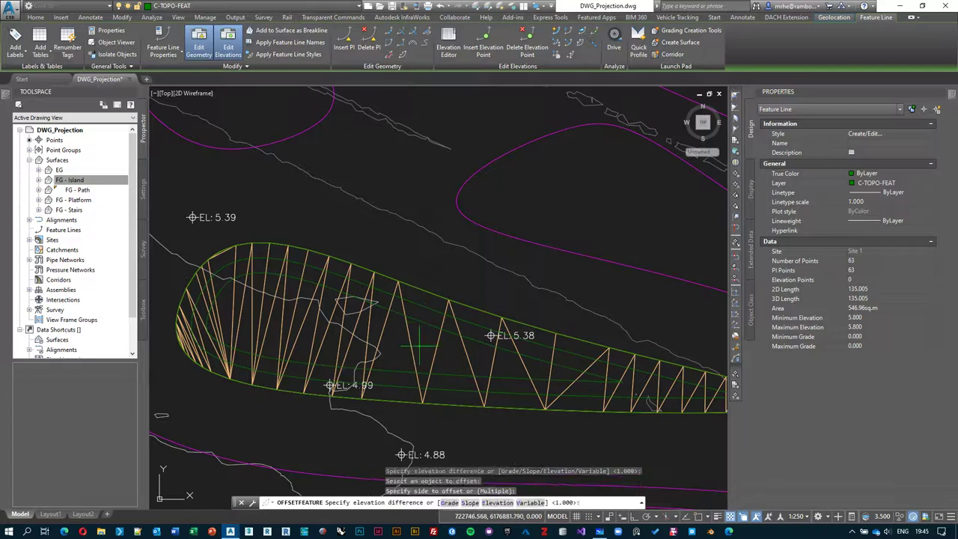
pyautogui.press('Return')
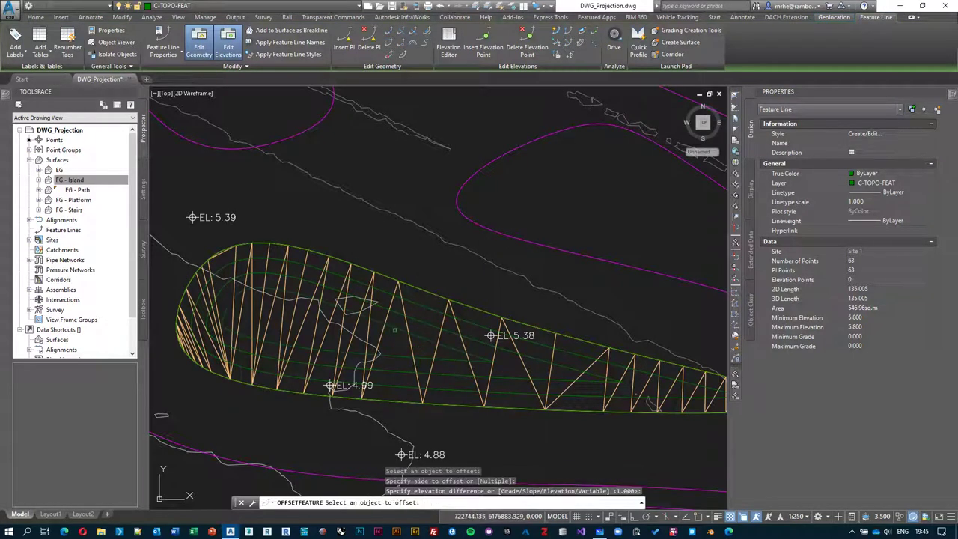
pyautogui.click(383, 335)
pyautogui.click(361, 336)
pyautogui.press('Return')
pyautogui.press('Escape')
pyautogui.moveTo(461, 292); pyautogui.dragTo(453, 266, button='middle')
pyautogui.press('Escape')
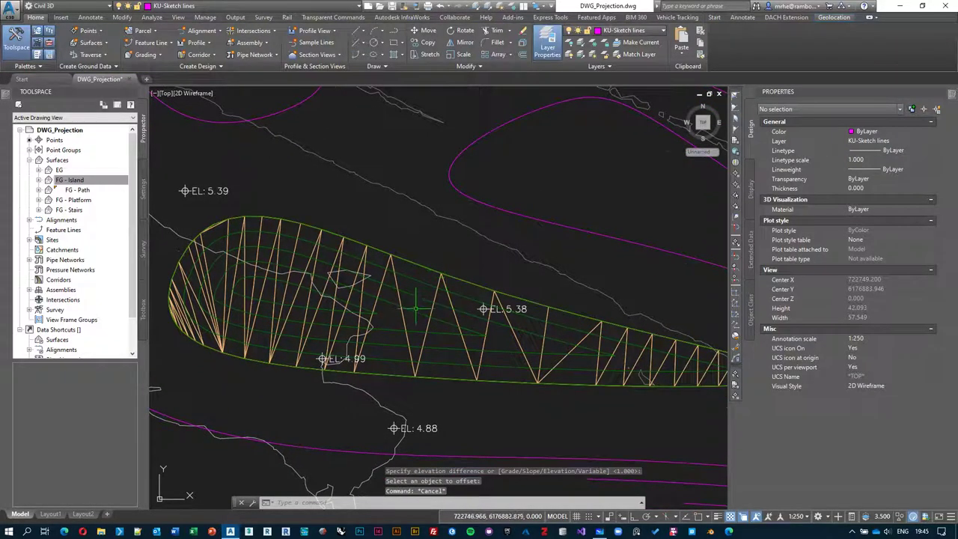
# Select the innermost feature line to inspect it, then clear the selection.
pyautogui.click(464, 319)
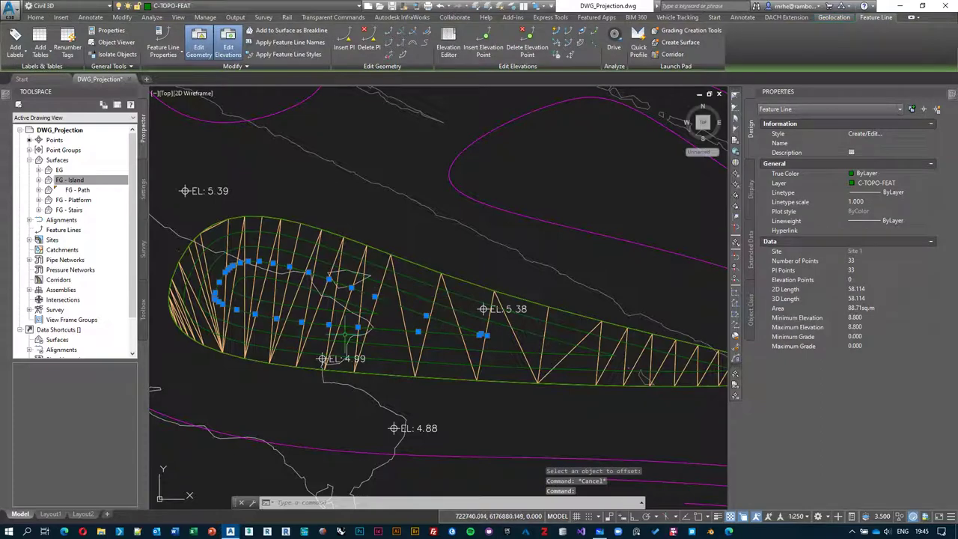
pyautogui.moveTo(494, 312); pyautogui.dragTo(441, 293, button='middle')
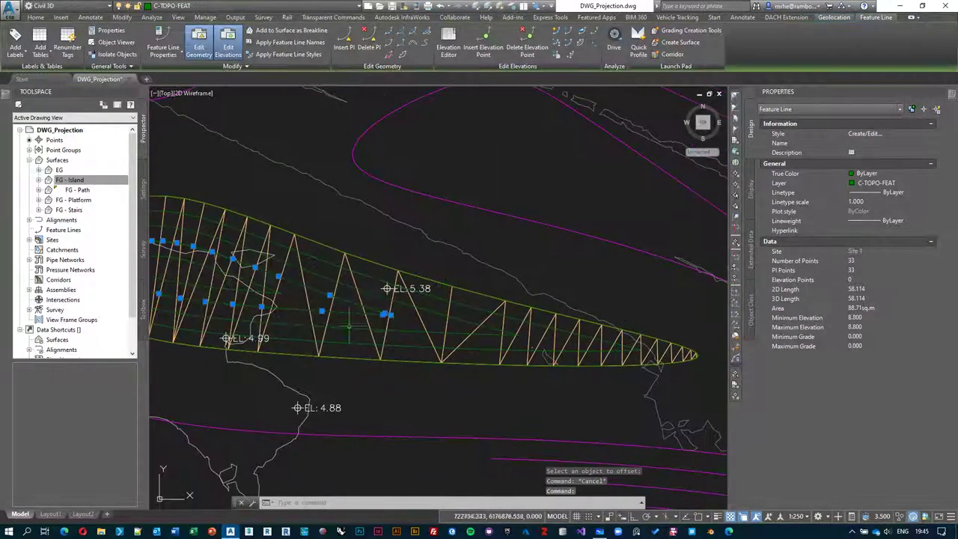
pyautogui.moveTo(349, 326); pyautogui.dragTo(449, 331, button='middle')
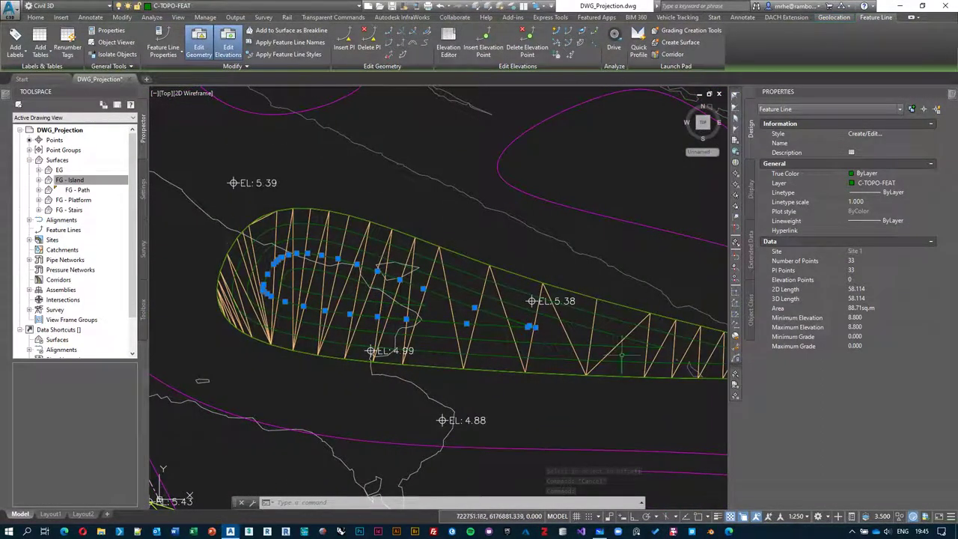
pyautogui.press('Escape')
pyautogui.moveTo(370, 287); pyautogui.dragTo(357, 294, button='middle')
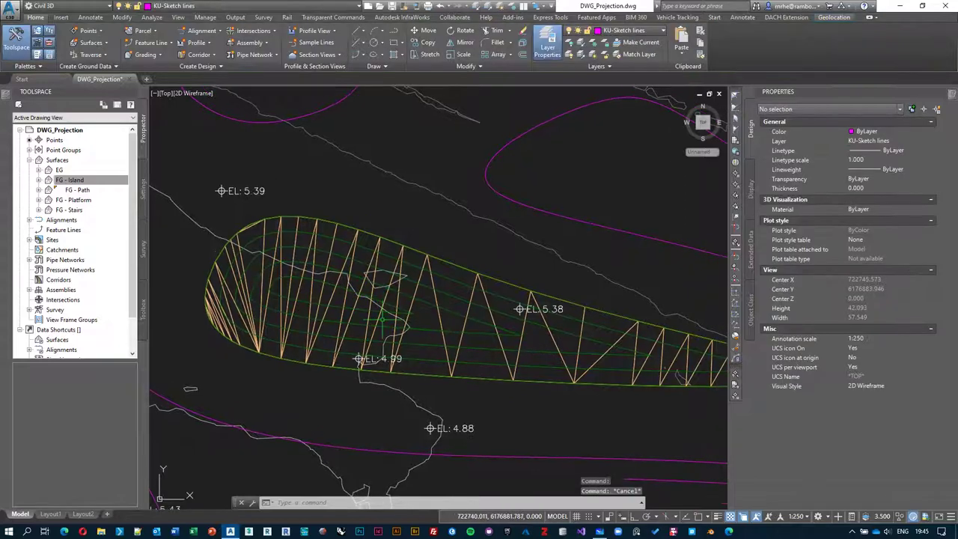
# Select the other offset feature lines one by one to check their elevations.
pyautogui.scroll(2, 447, 278)
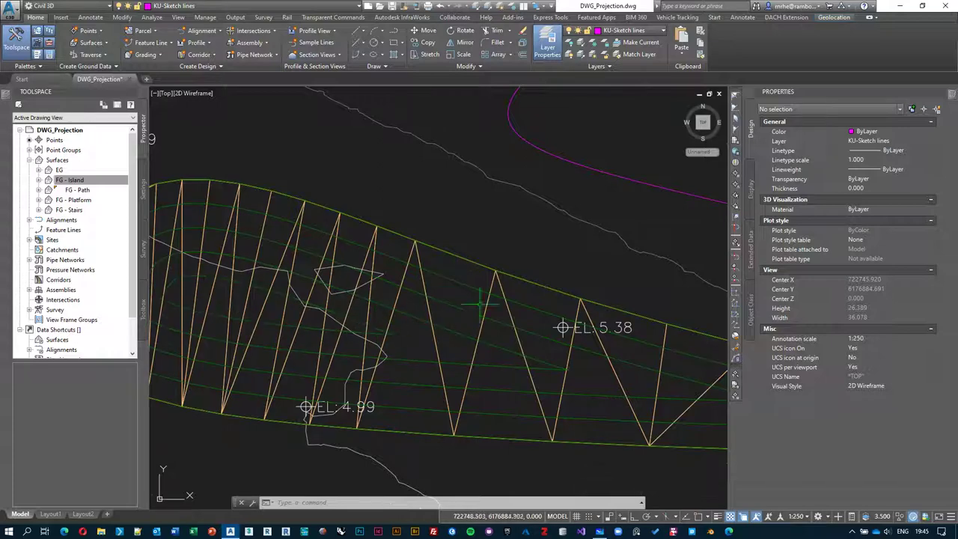
pyautogui.moveTo(453, 284); pyautogui.dragTo(528, 292, button='middle')
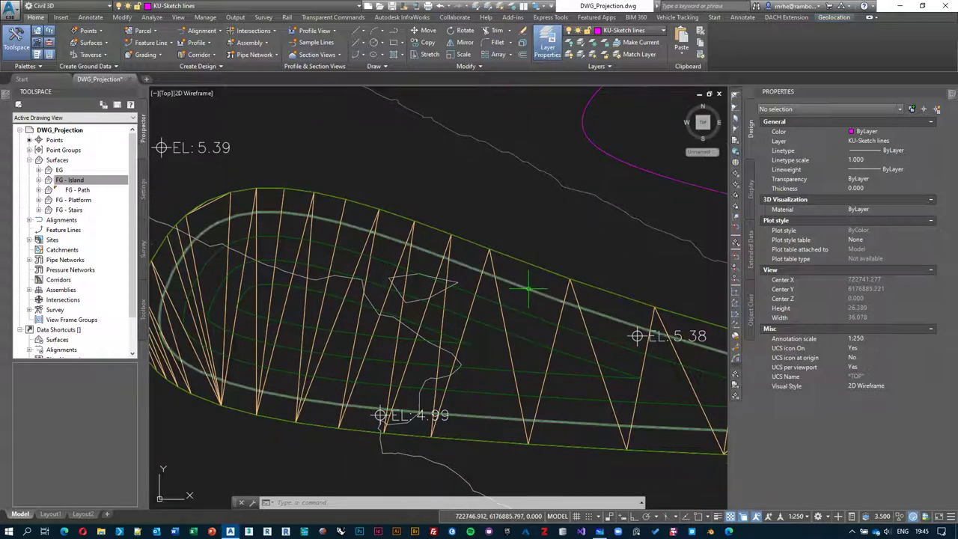
pyautogui.click(528, 291)
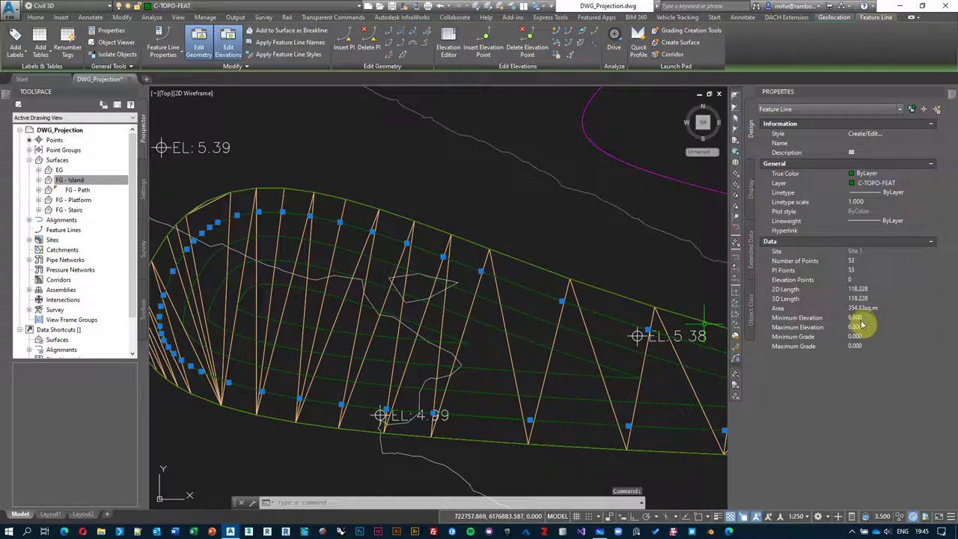
pyautogui.moveTo(561, 300); pyautogui.dragTo(543, 297, button='middle')
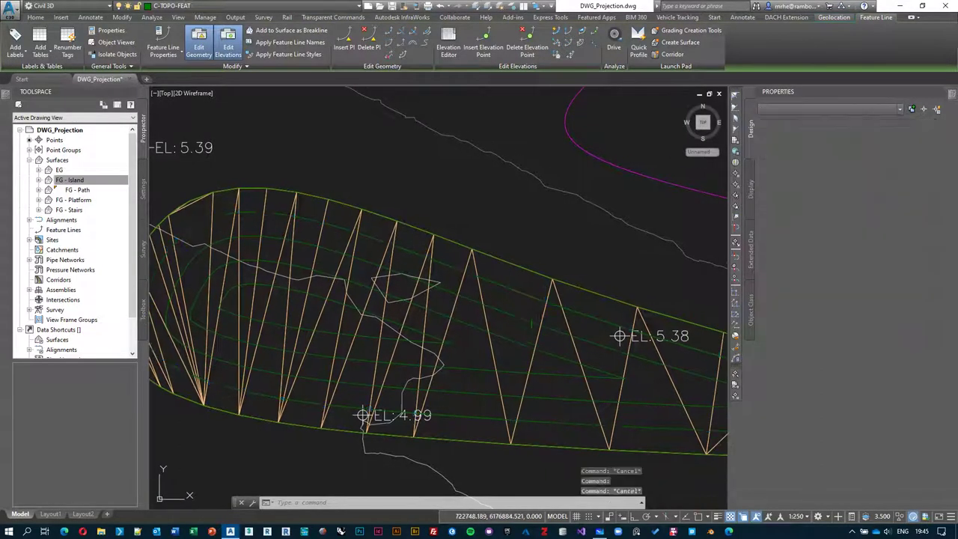
pyautogui.press('Escape')
pyautogui.press('Escape')
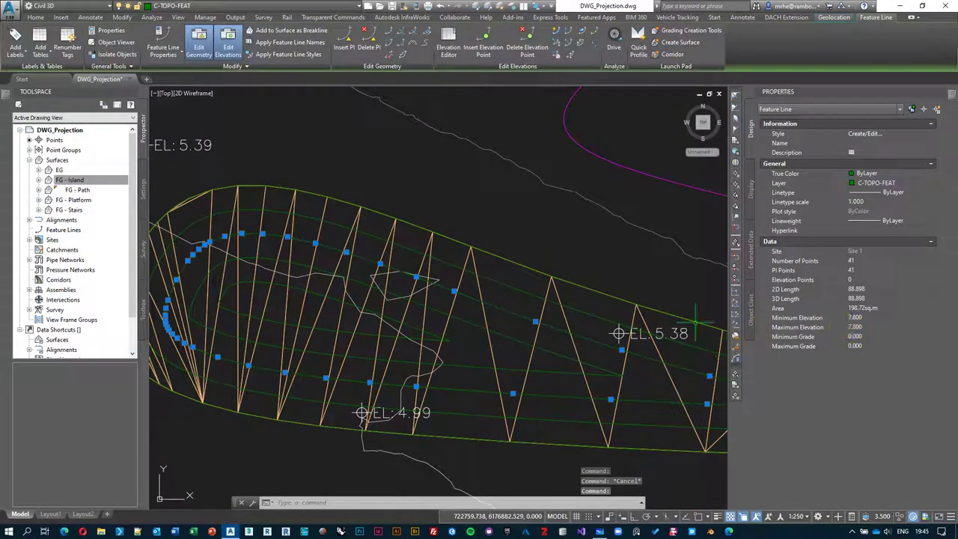
pyautogui.click(467, 327)
pyautogui.click(499, 330)
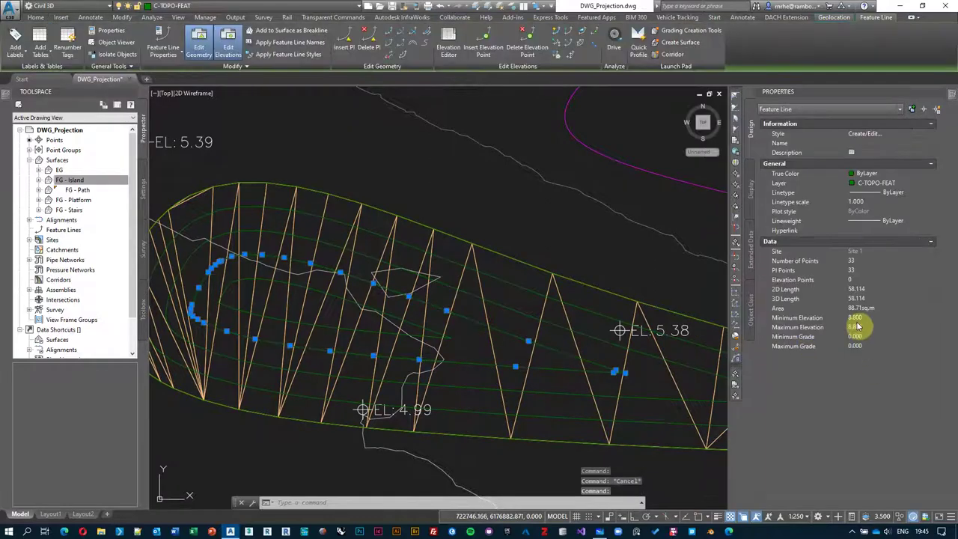
pyautogui.press('Escape')
pyautogui.moveTo(435, 318); pyautogui.dragTo(411, 318, button='middle')
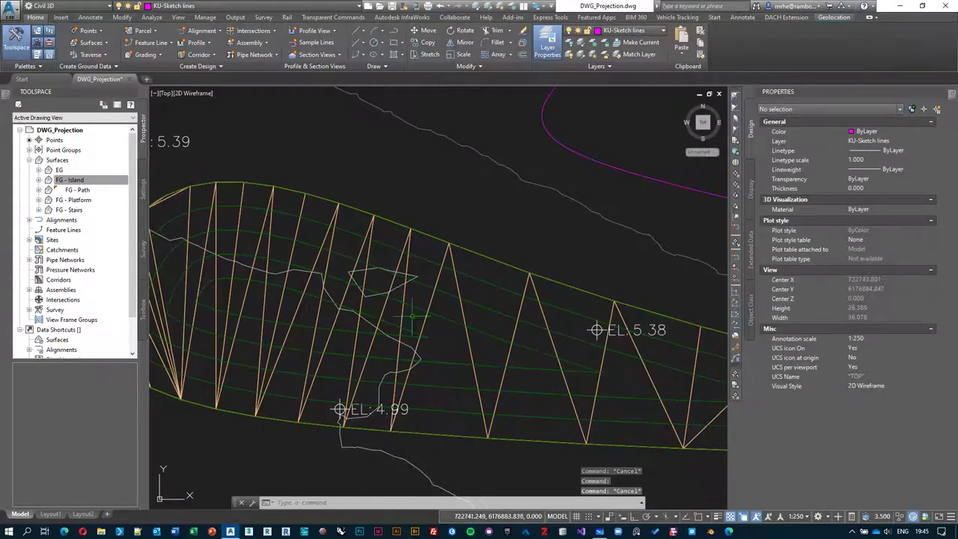
# Crossing-window select all four feature lines on the island.
pyautogui.click(503, 282)
pyautogui.click(488, 333)
pyautogui.click(415, 334)
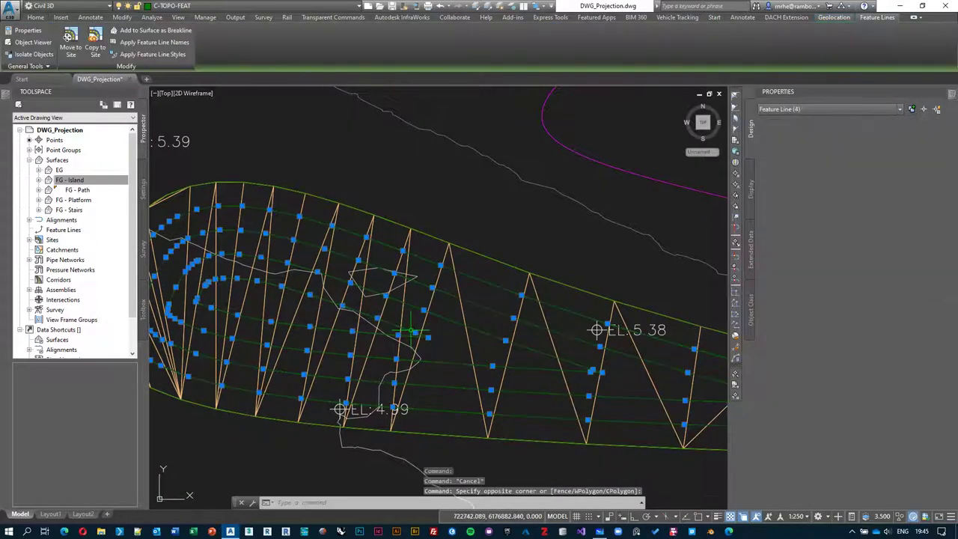
# Add the four feature lines as breaklines to FG - Island with 0.1 mid-ordinate distance.
pyautogui.click(143, 30)
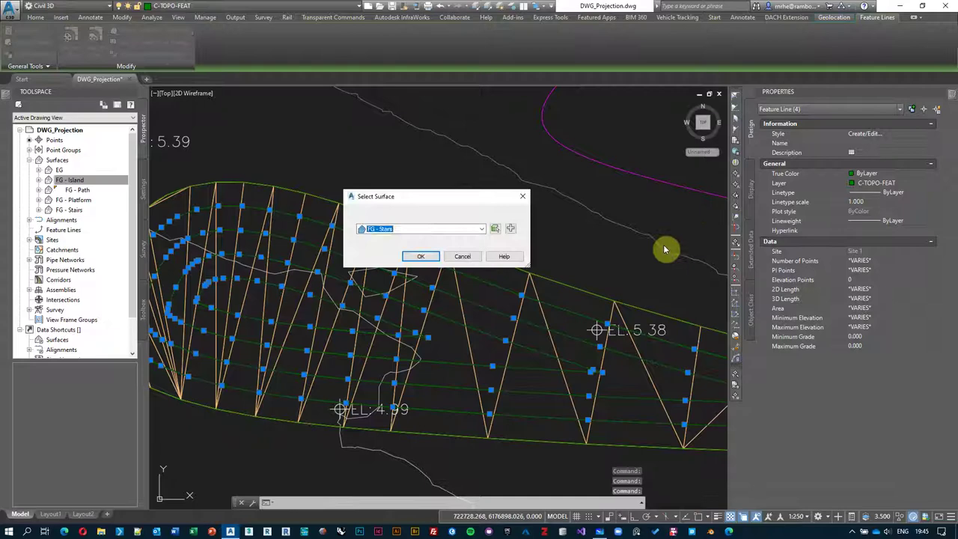
pyautogui.click(440, 230)
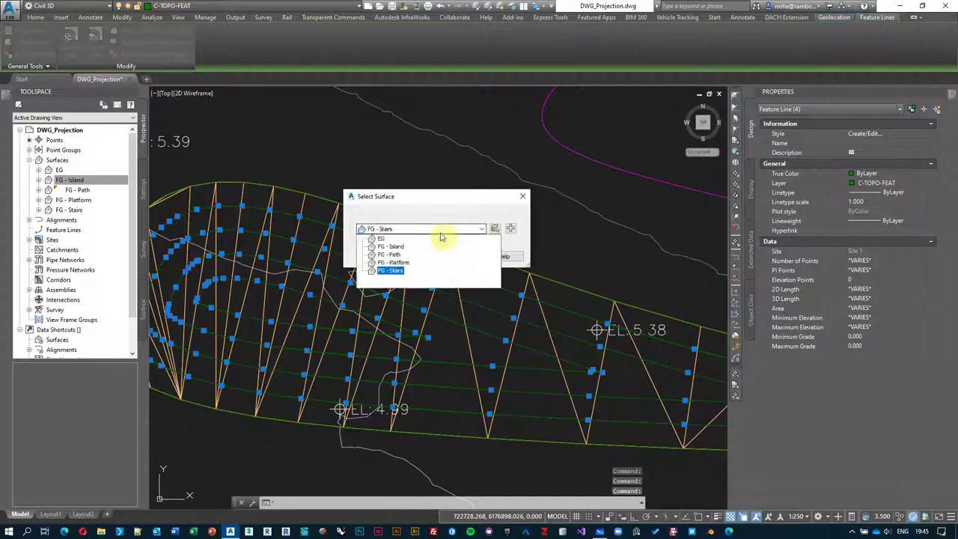
pyautogui.click(402, 247)
pyautogui.click(421, 257)
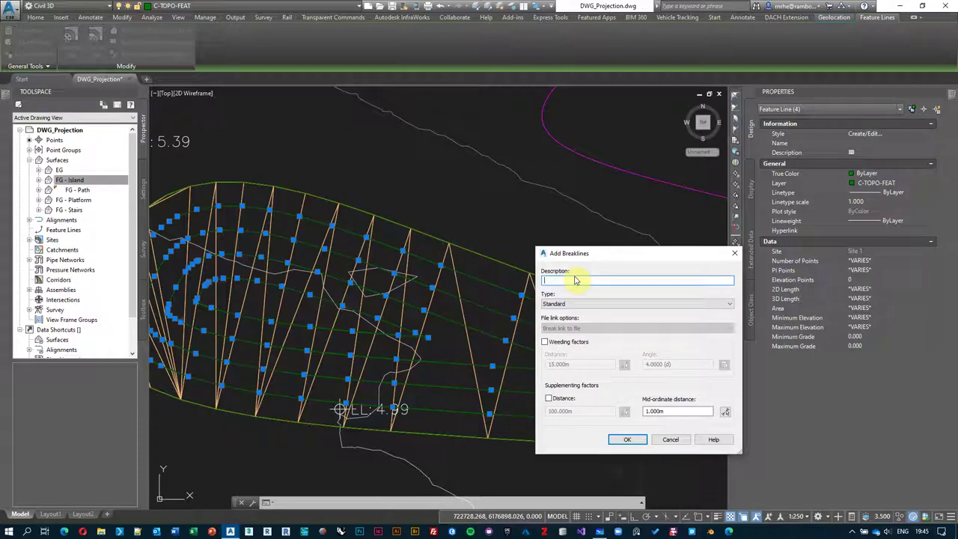
pyautogui.moveTo(606, 253); pyautogui.dragTo(571, 215)
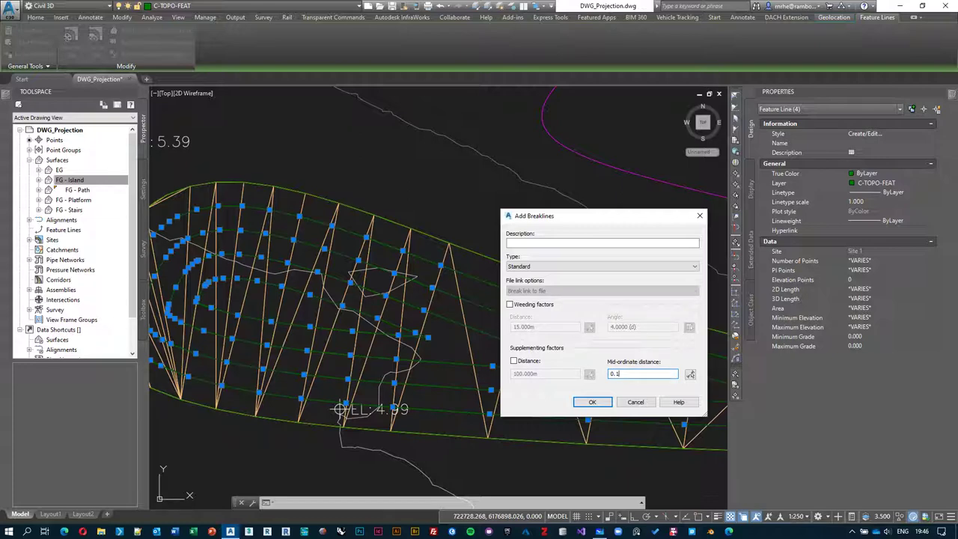
pyautogui.click(592, 402)
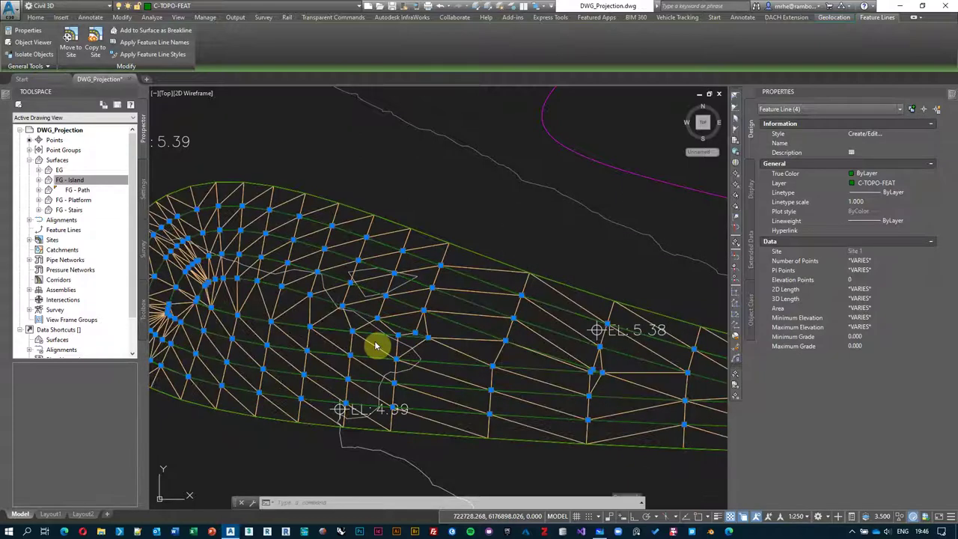
# Rebuild FG - Island from Toolspace, then select the surface in the drawing for its actions.
pyautogui.scroll(-2, 479, 315)
pyautogui.scroll(-2, 290, 297)
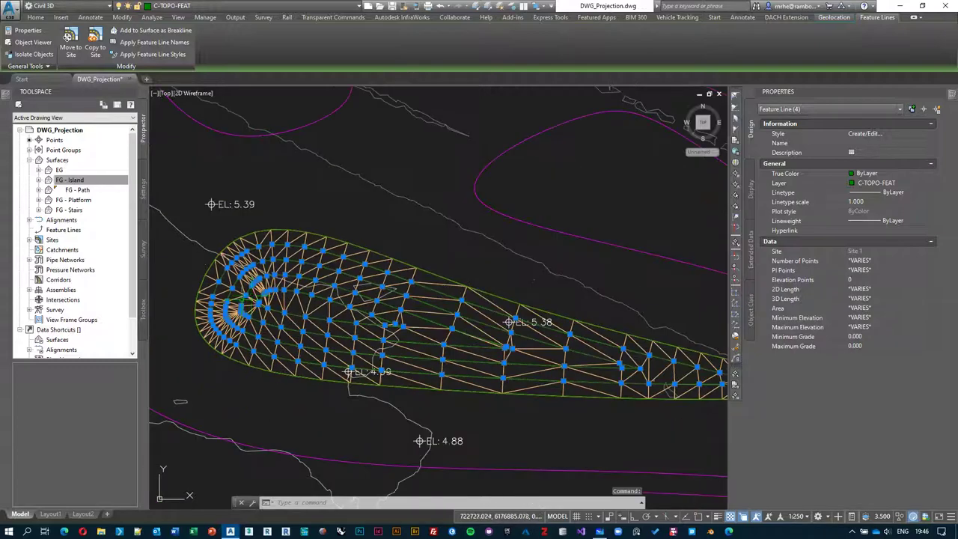
pyautogui.moveTo(560, 344)
pyautogui.mouseDown(button='middle')
pyautogui.moveTo(449, 306)
pyautogui.moveTo(476, 285)
pyautogui.moveTo(453, 291)
pyautogui.mouseUp(button='middle')
pyautogui.press('Escape')
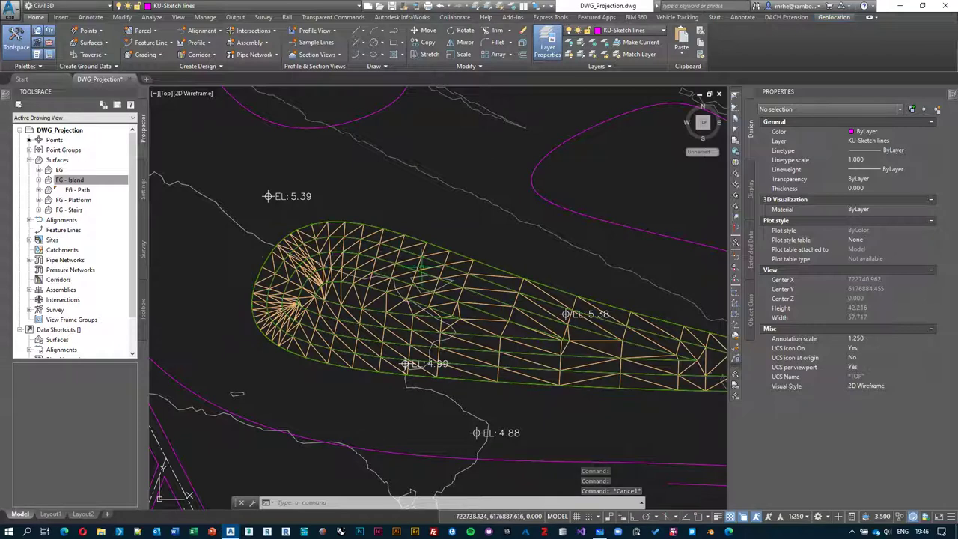
pyautogui.click(69, 181)
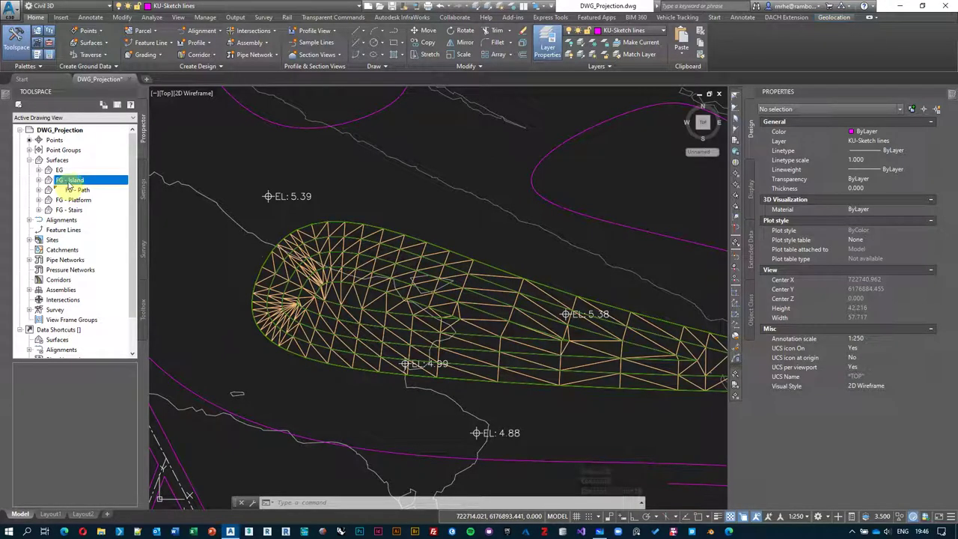
pyautogui.click(78, 181)
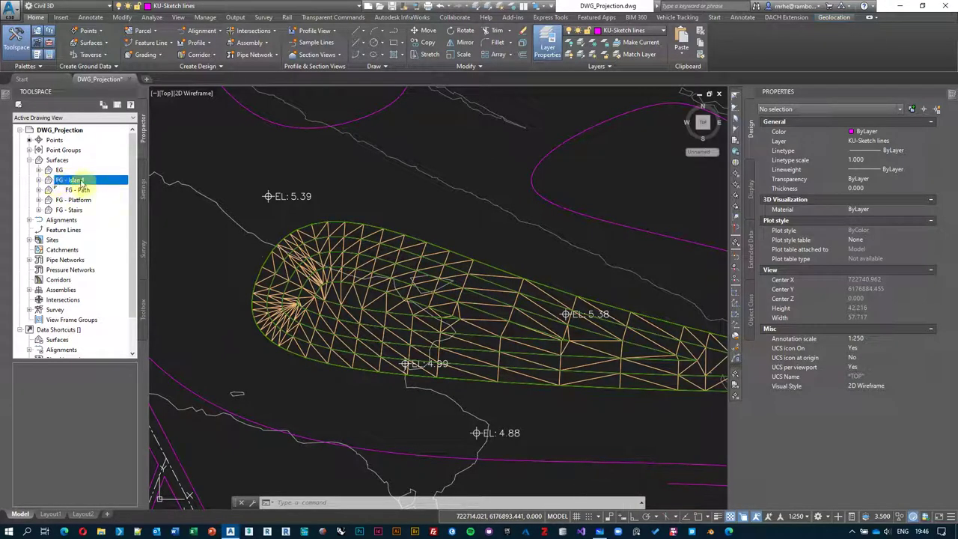
pyautogui.rightClick(77, 180)
pyautogui.click(150, 218)
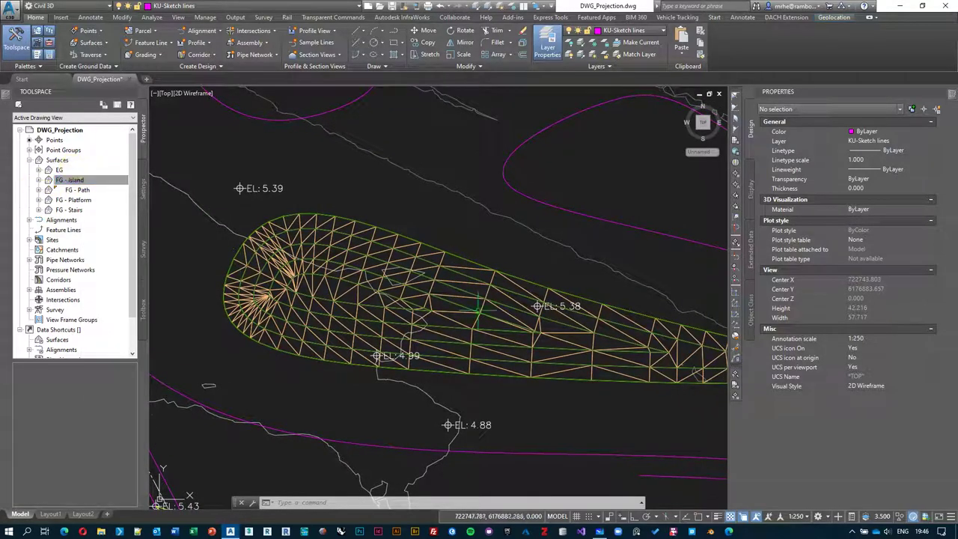
pyautogui.click(464, 283)
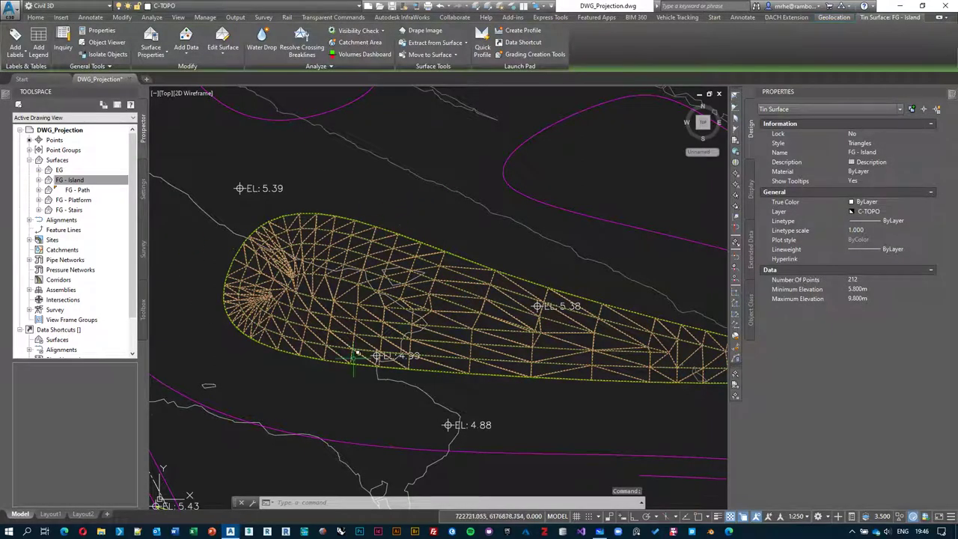
pyautogui.rightClick(430, 204)
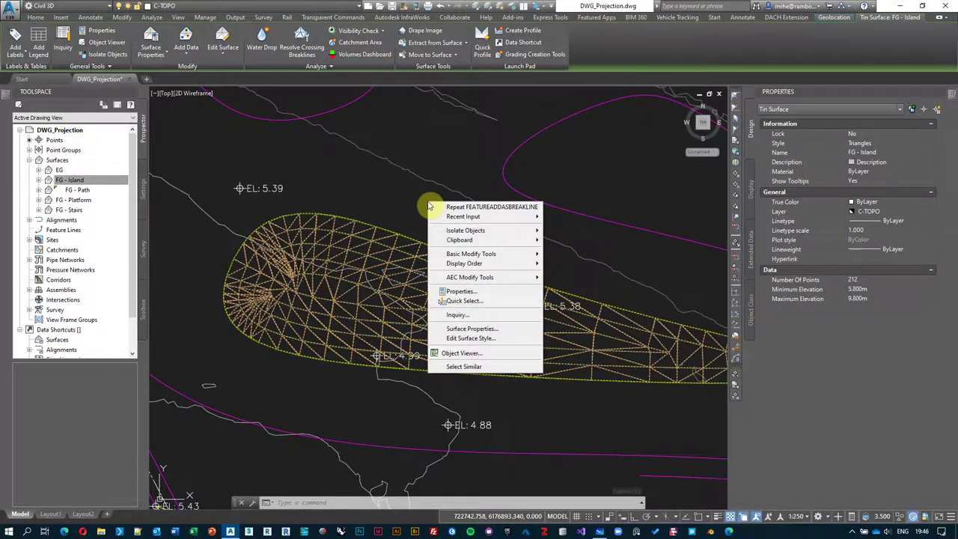
pyautogui.click(476, 354)
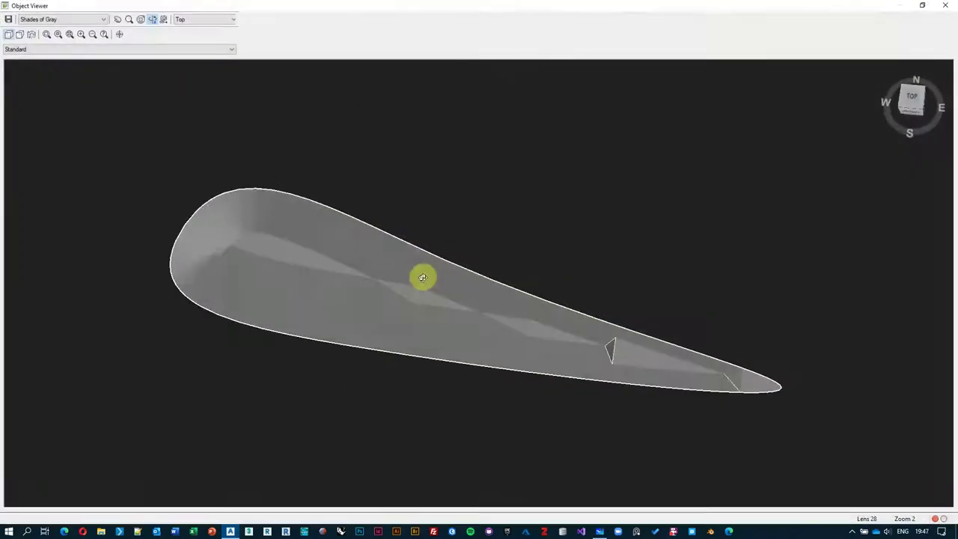
pyautogui.moveTo(422, 276); pyautogui.dragTo(460, 255)
pyautogui.scroll(2, 379, 280)
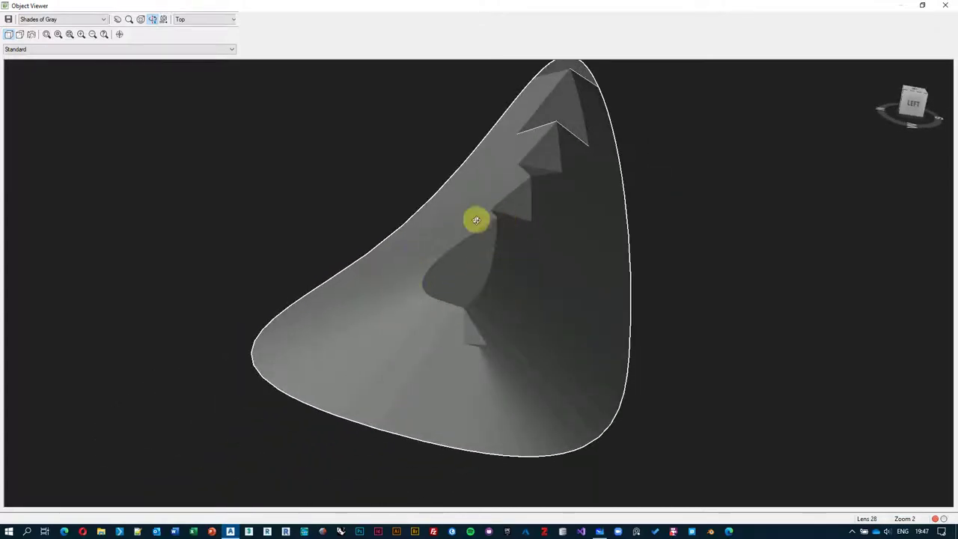
pyautogui.moveTo(519, 248); pyautogui.dragTo(469, 242)
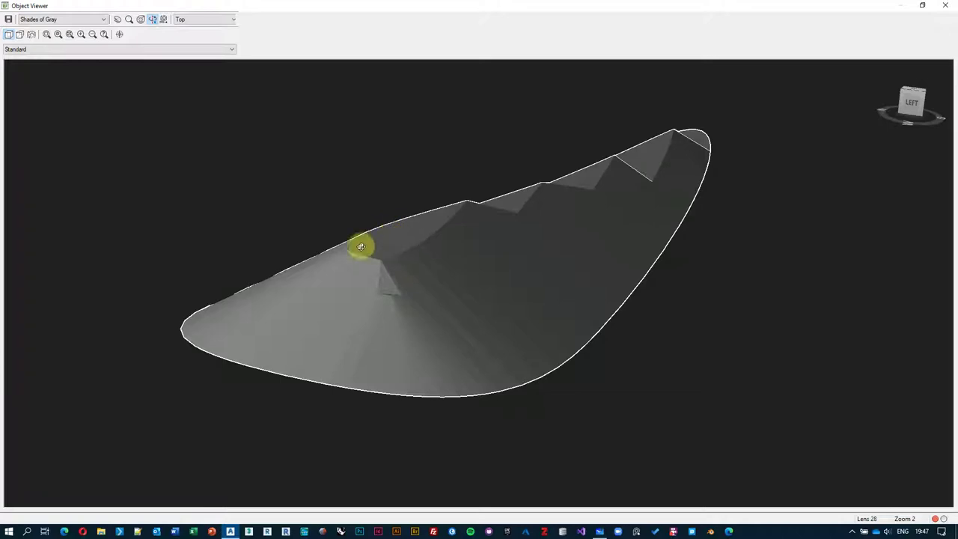
pyautogui.moveTo(432, 215); pyautogui.dragTo(407, 246)
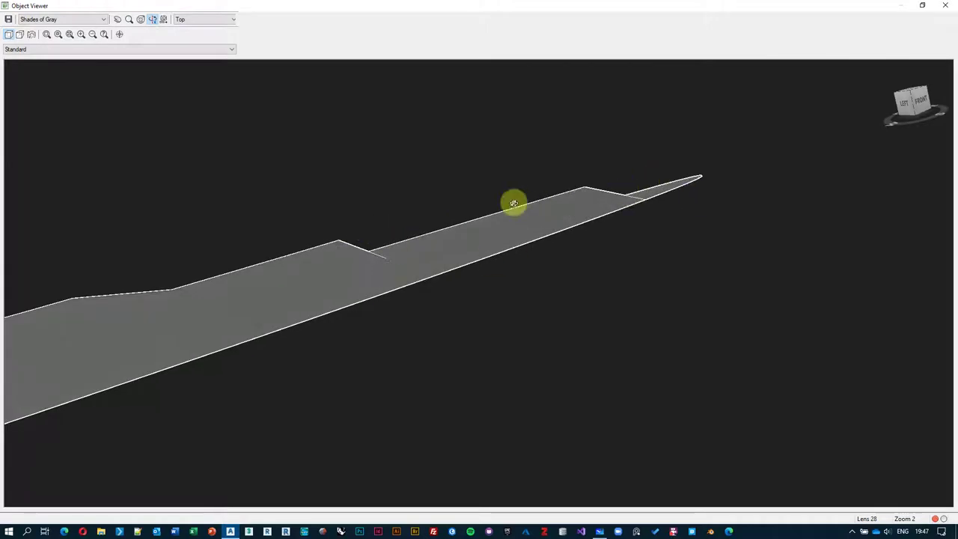
pyautogui.moveTo(513, 203); pyautogui.dragTo(453, 203)
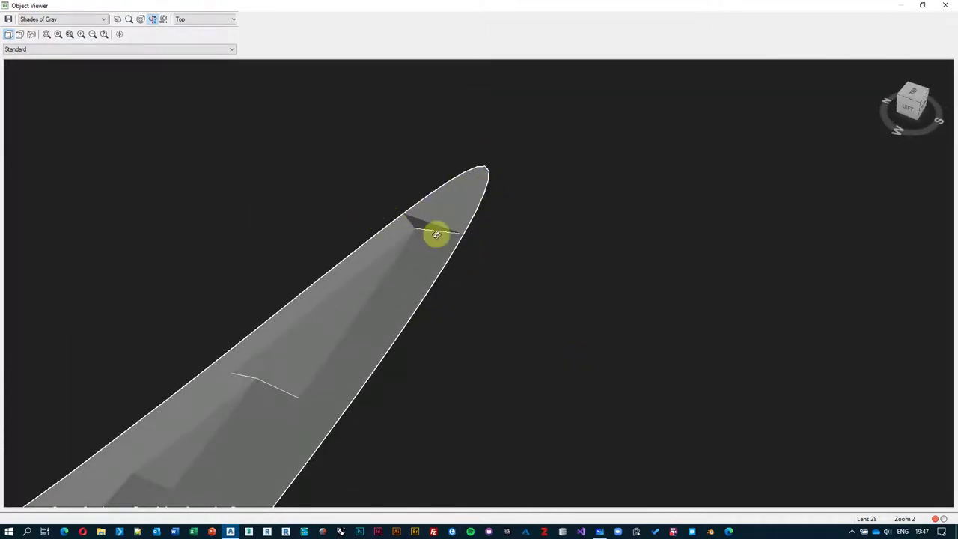
# Close the 3D viewer and give FG - Island the Contours 1m and 5m (Background) style.
pyautogui.press('Escape')
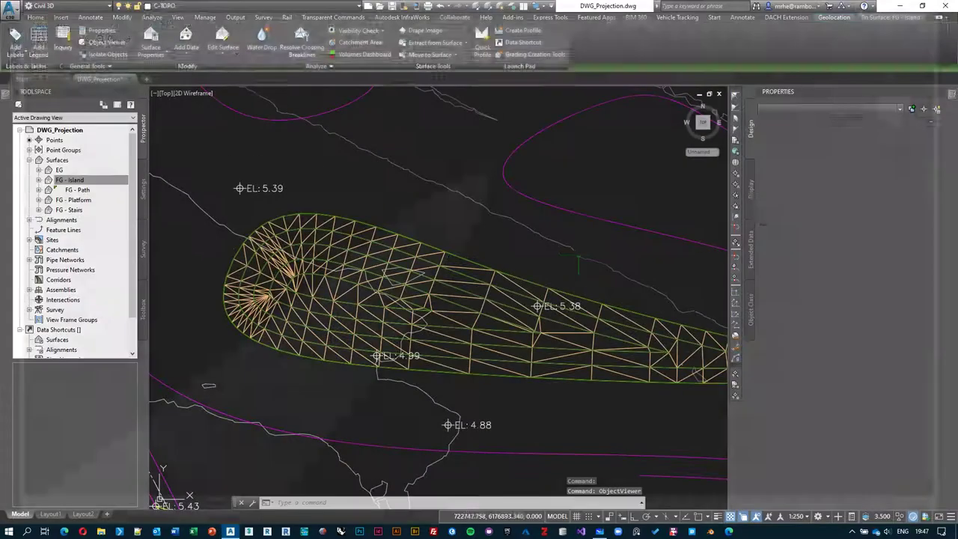
pyautogui.moveTo(615, 282); pyautogui.dragTo(485, 269, button='middle')
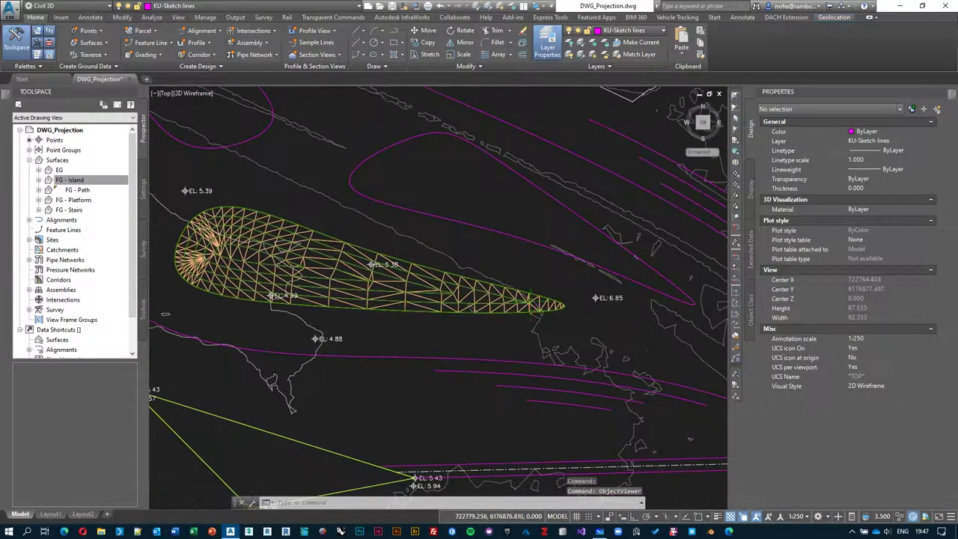
pyautogui.scroll(5, 526, 292)
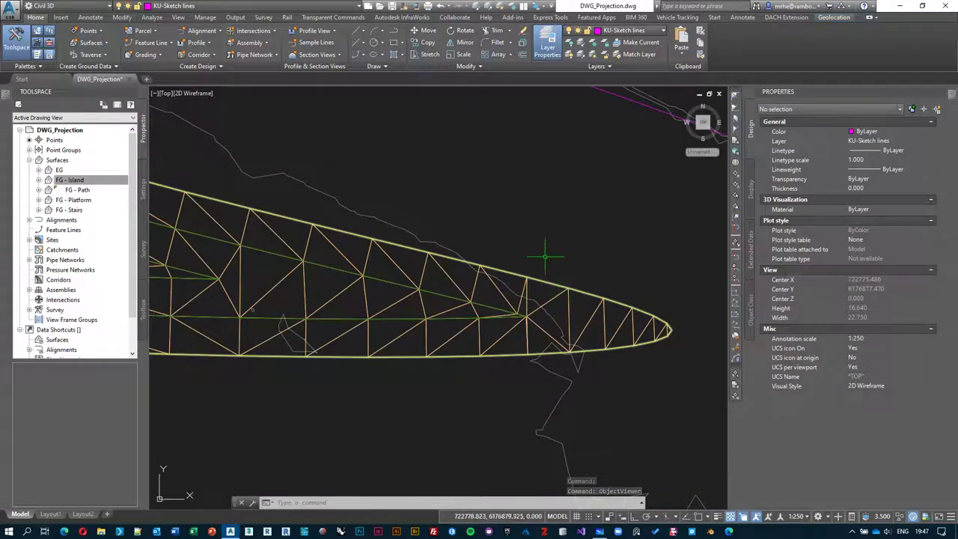
pyautogui.click(479, 278)
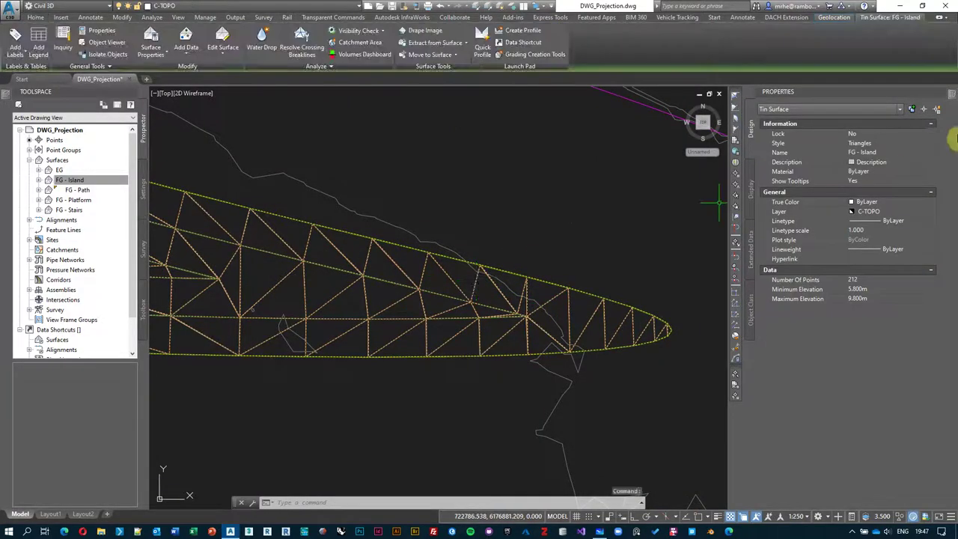
pyautogui.click(931, 144)
pyautogui.click(932, 144)
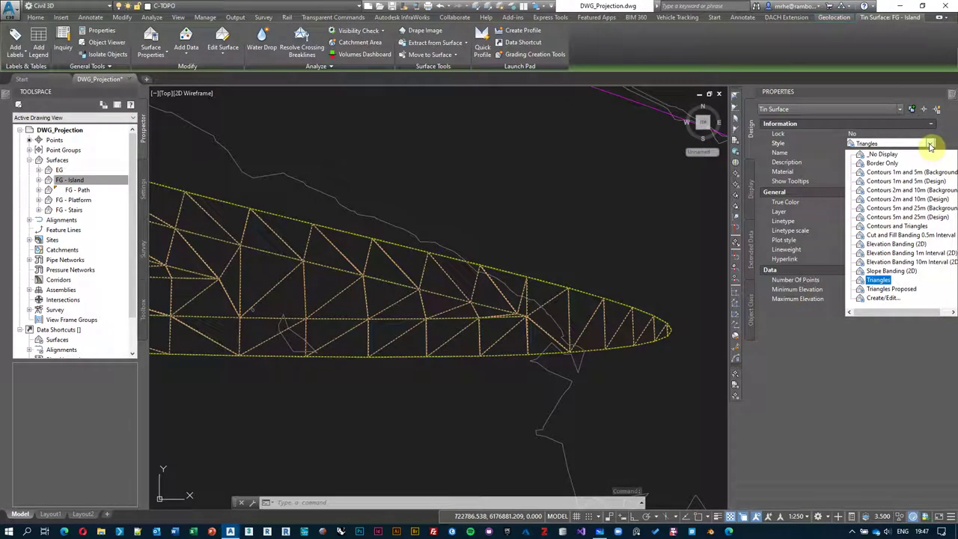
pyautogui.click(919, 173)
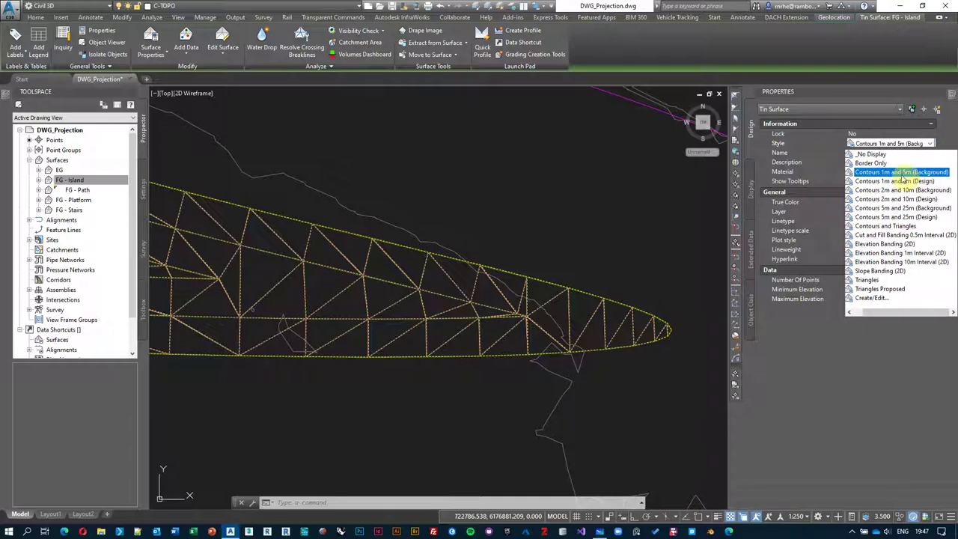
pyautogui.click(904, 175)
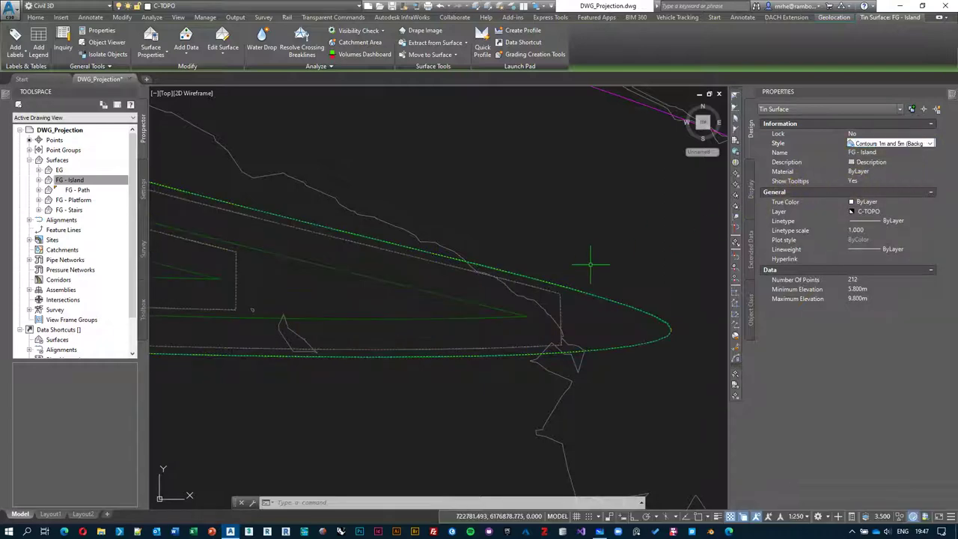
pyautogui.press('Escape')
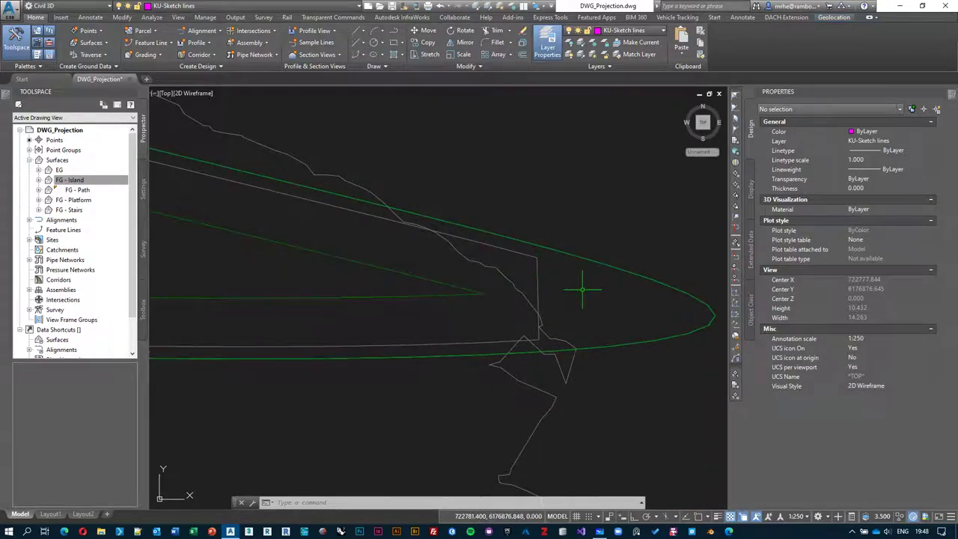
# Switch the FG - Island surface style to Triangles and clear the selection.
pyautogui.click(545, 283)
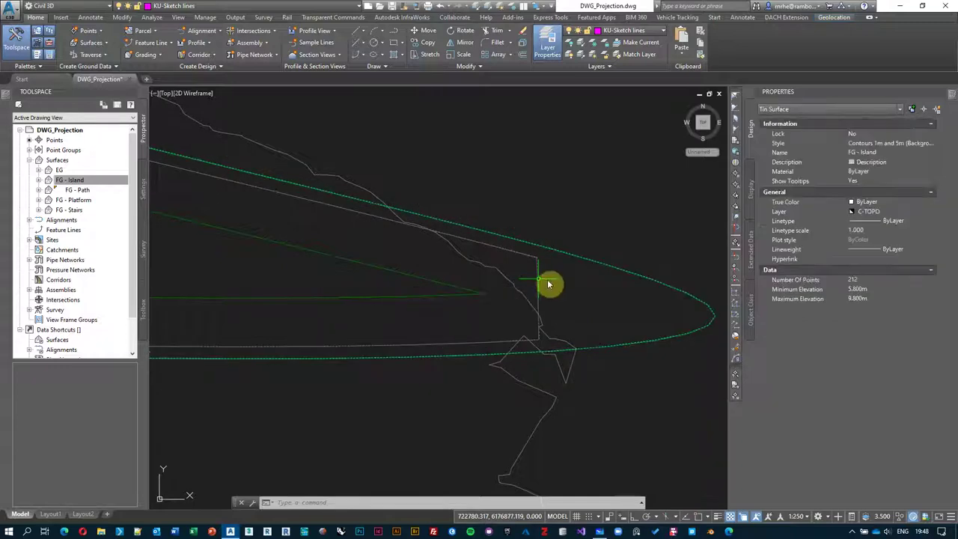
pyautogui.click(932, 144)
pyautogui.click(931, 145)
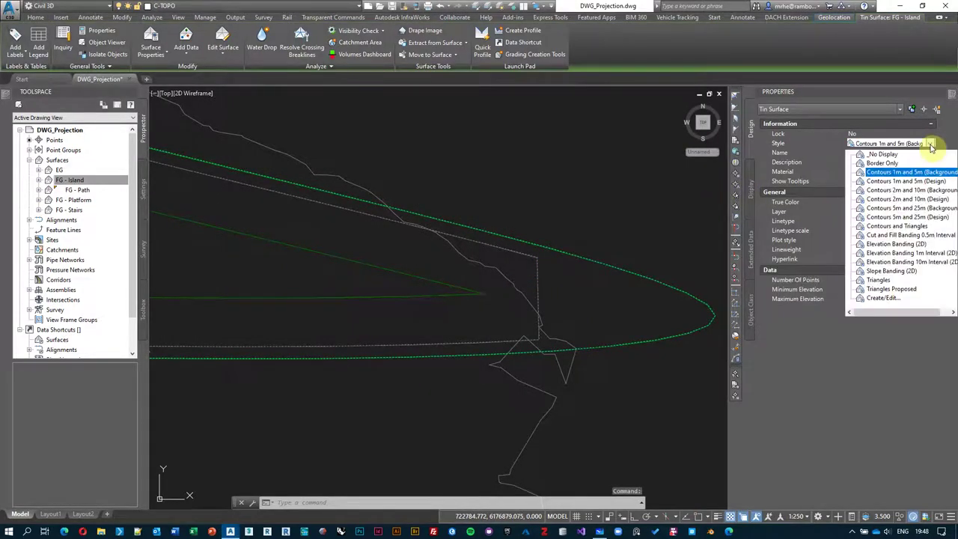
pyautogui.click(880, 280)
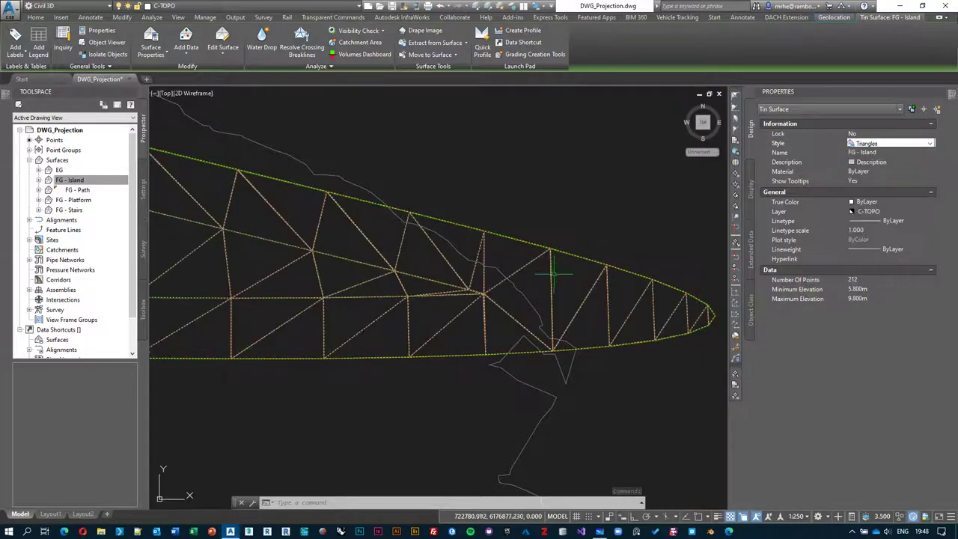
pyautogui.moveTo(552, 265); pyautogui.dragTo(508, 254, button='middle')
pyautogui.press('Escape')
pyautogui.press('Escape')
pyautogui.scroll(3, 435, 278)
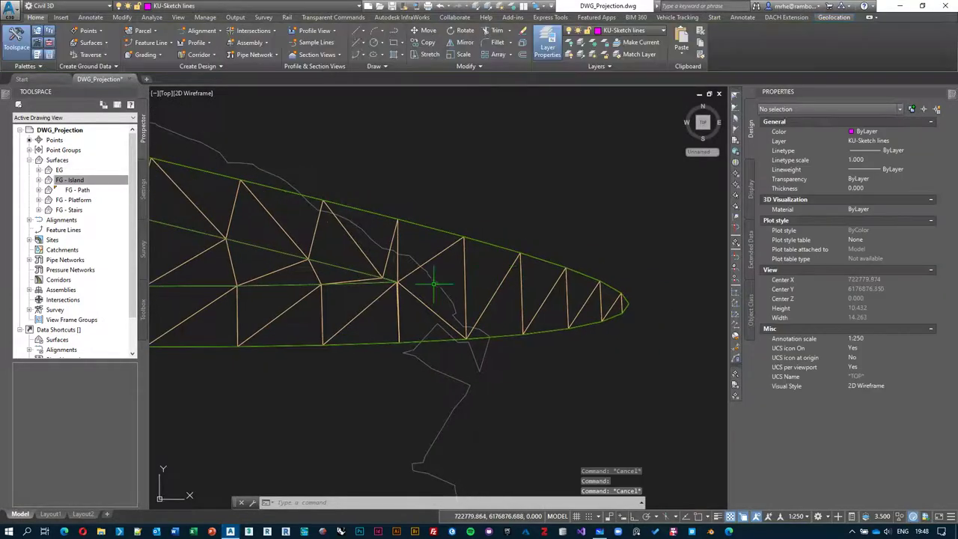
pyautogui.click(397, 267)
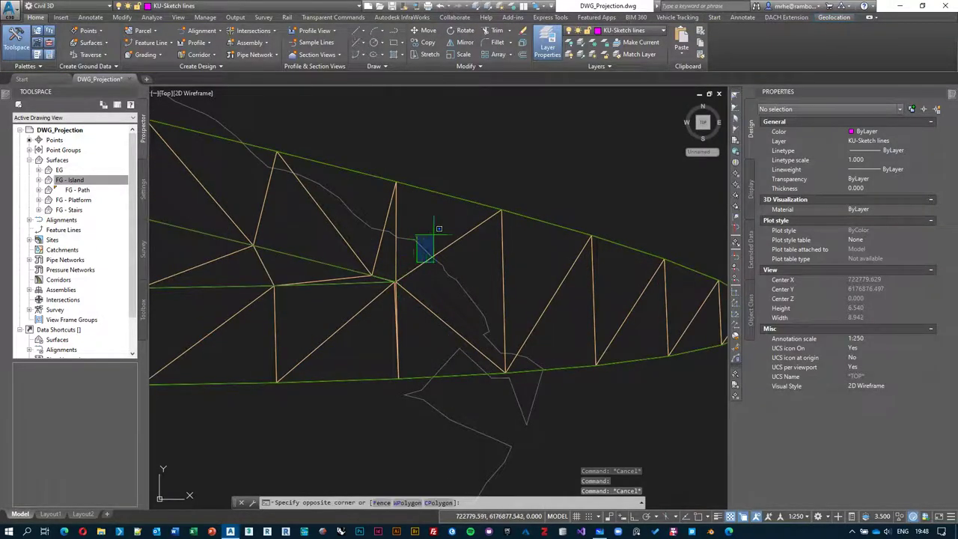
pyautogui.click(473, 165)
pyautogui.rightClick(473, 165)
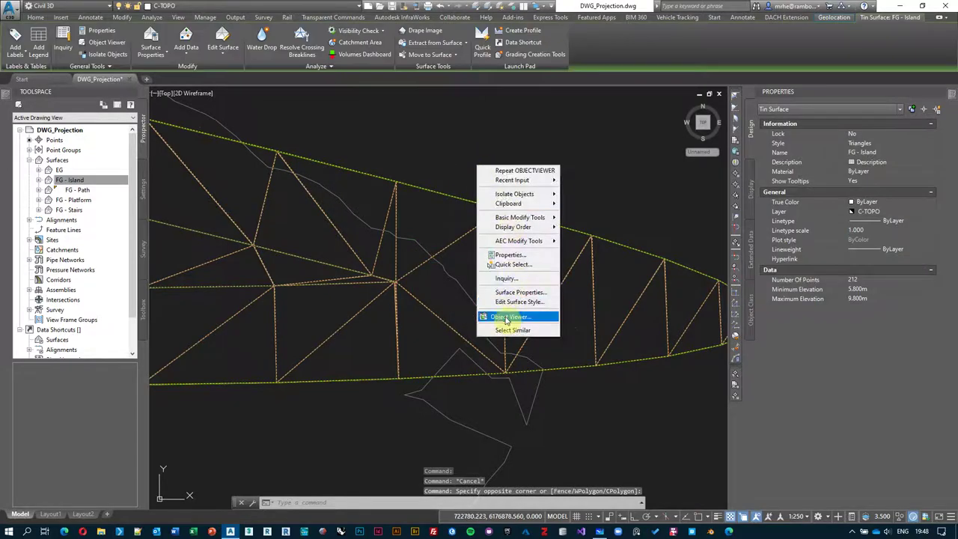
pyautogui.click(526, 315)
pyautogui.click(68, 19)
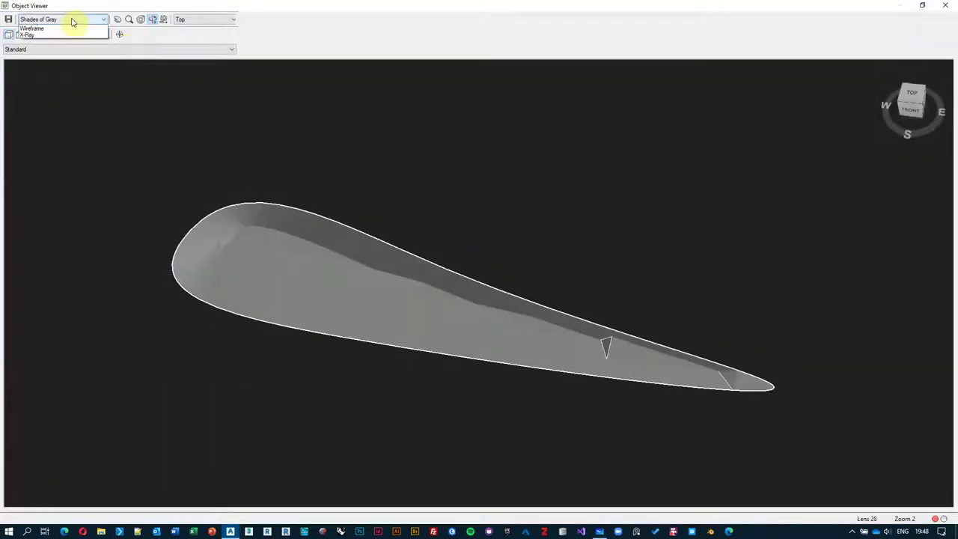
pyautogui.click(75, 68)
pyautogui.moveTo(649, 297); pyautogui.dragTo(517, 262, button='middle')
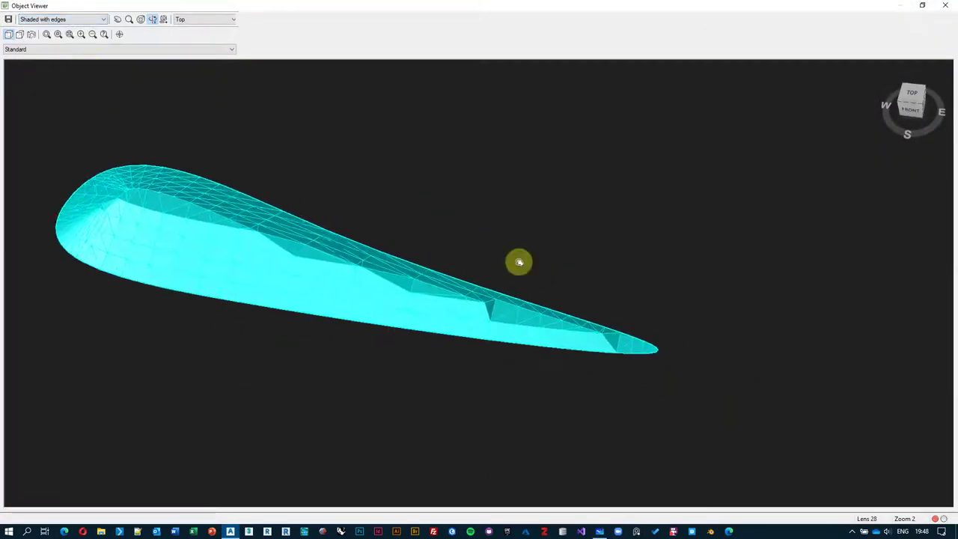
pyautogui.scroll(3, 603, 315)
pyautogui.moveTo(604, 315); pyautogui.dragTo(482, 261)
pyautogui.moveTo(554, 276); pyautogui.dragTo(362, 232)
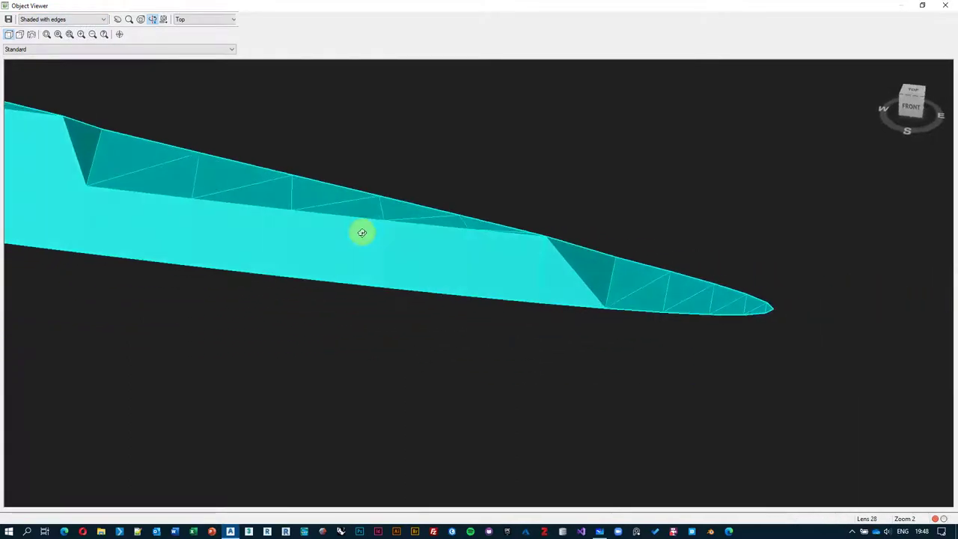
pyautogui.moveTo(615, 247); pyautogui.dragTo(505, 247)
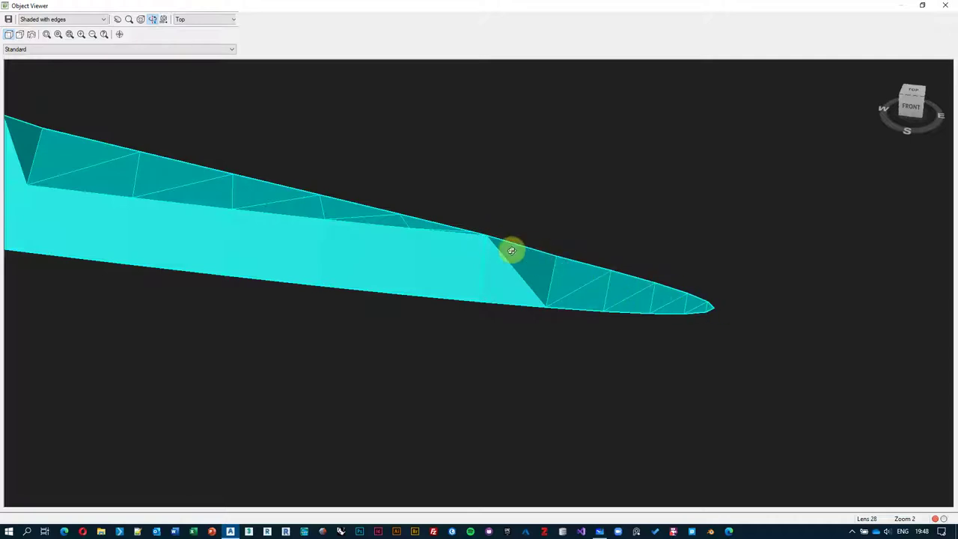
pyautogui.scroll(-1, 464, 229)
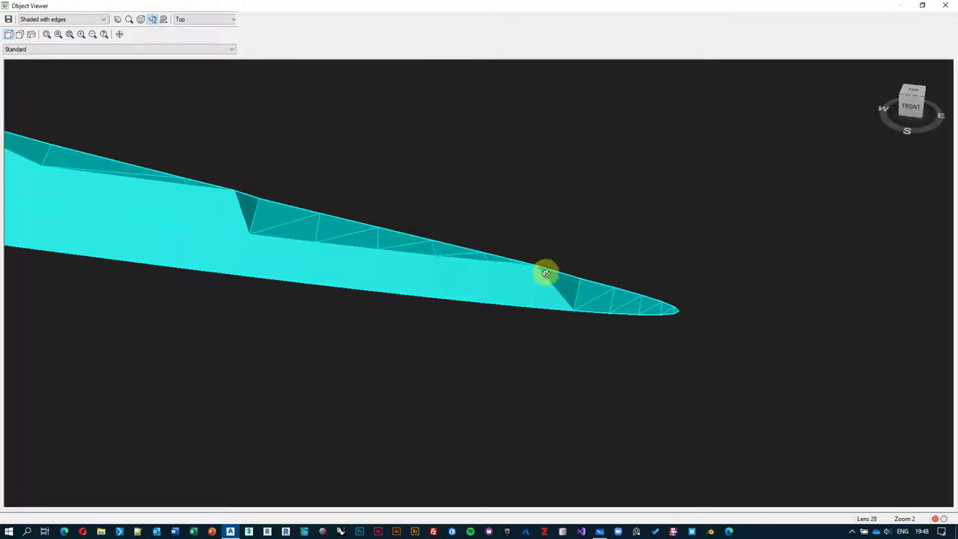
pyautogui.scroll(1, 199, 179)
pyautogui.scroll(1, 200, 173)
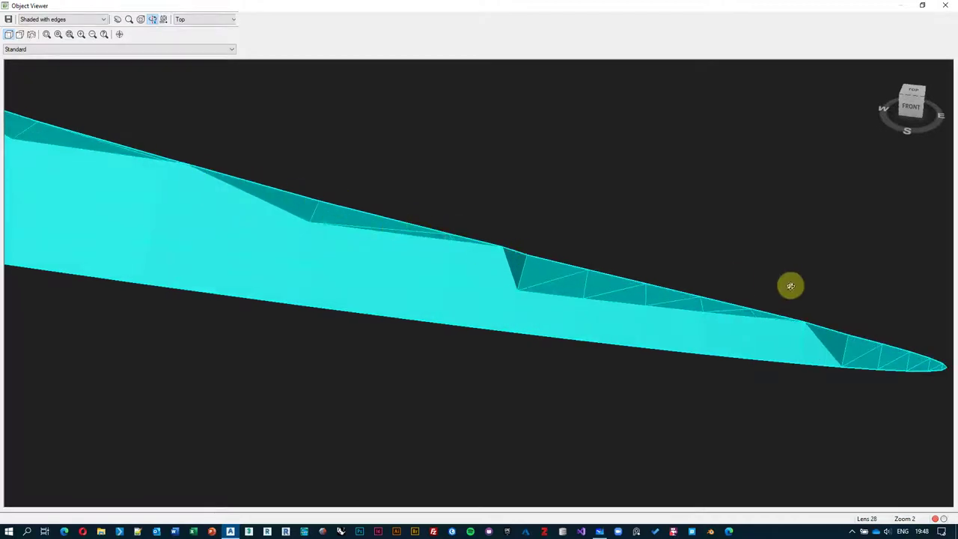
pyautogui.scroll(-1, 789, 285)
pyautogui.scroll(1, 584, 275)
pyautogui.moveTo(674, 299); pyautogui.dragTo(382, 272, button='middle')
pyautogui.scroll(1, 528, 274)
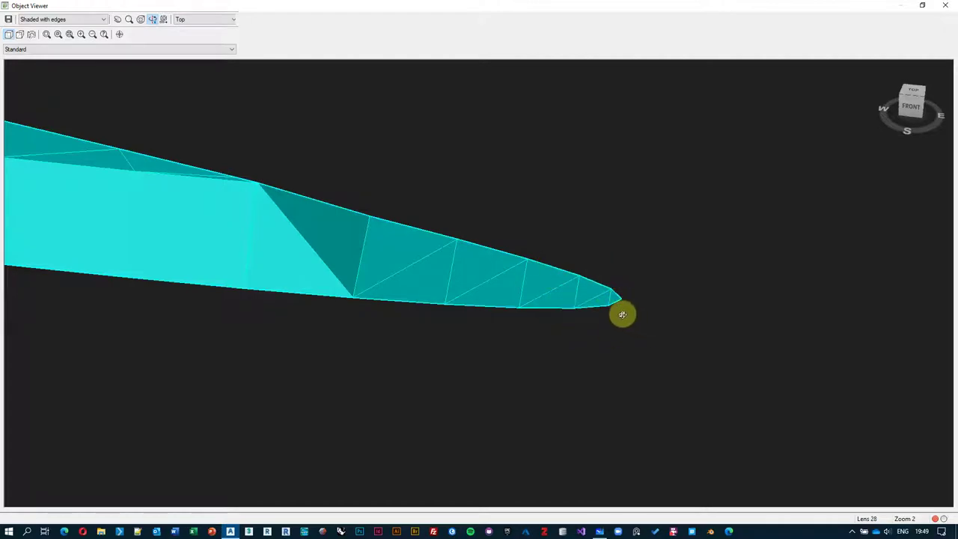
pyautogui.press('Escape')
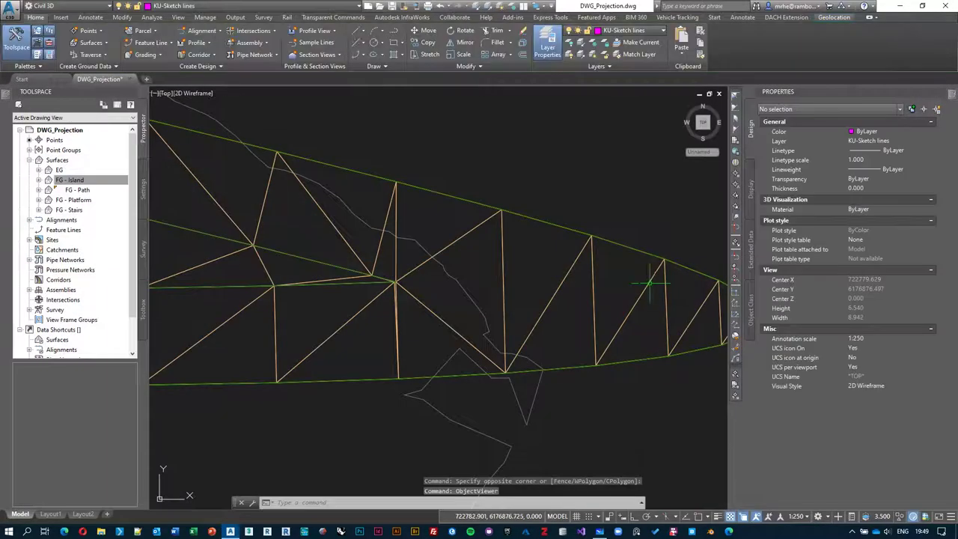
# Start Swap Edge on FG - Island and flip the vertical edge near the tip.
pyautogui.scroll(-2, 427, 252)
pyautogui.scroll(3, 428, 252)
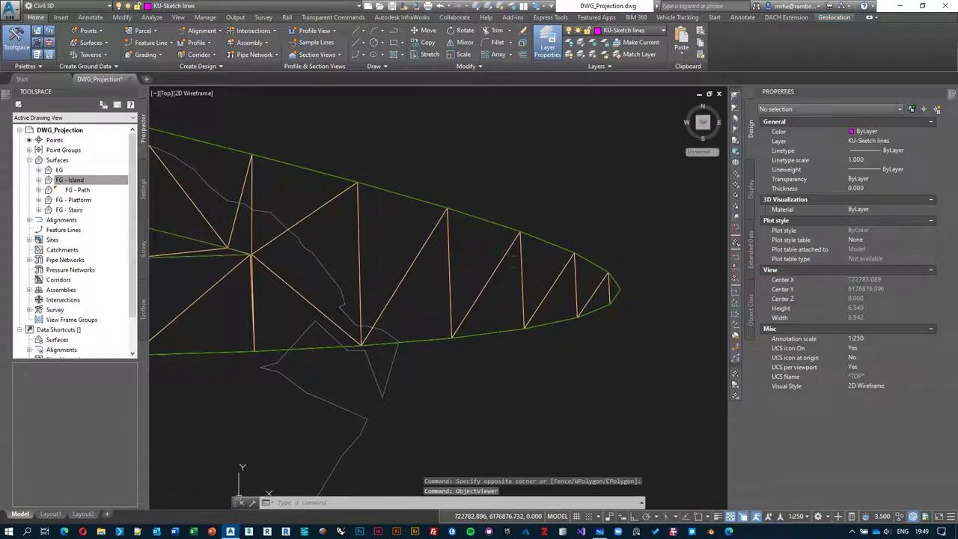
pyautogui.click(598, 288)
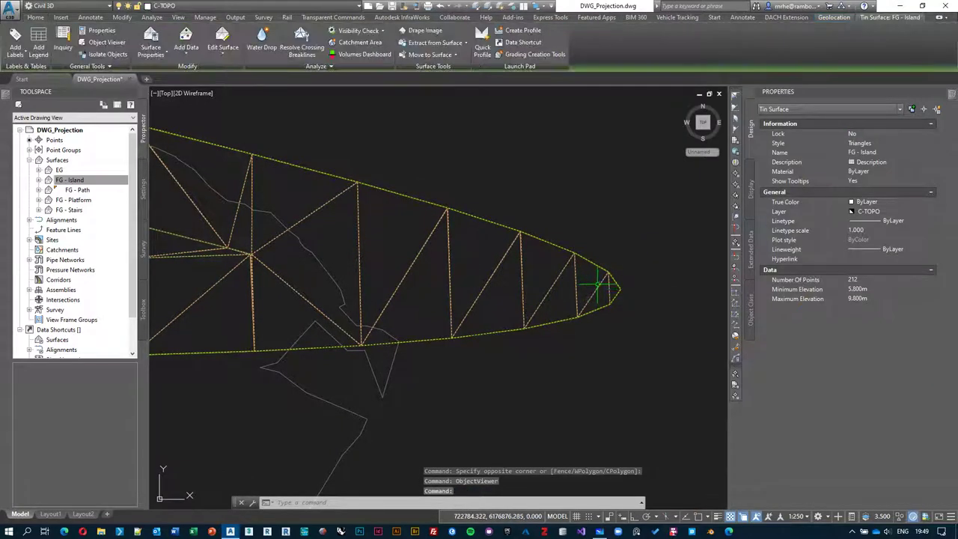
pyautogui.click(226, 60)
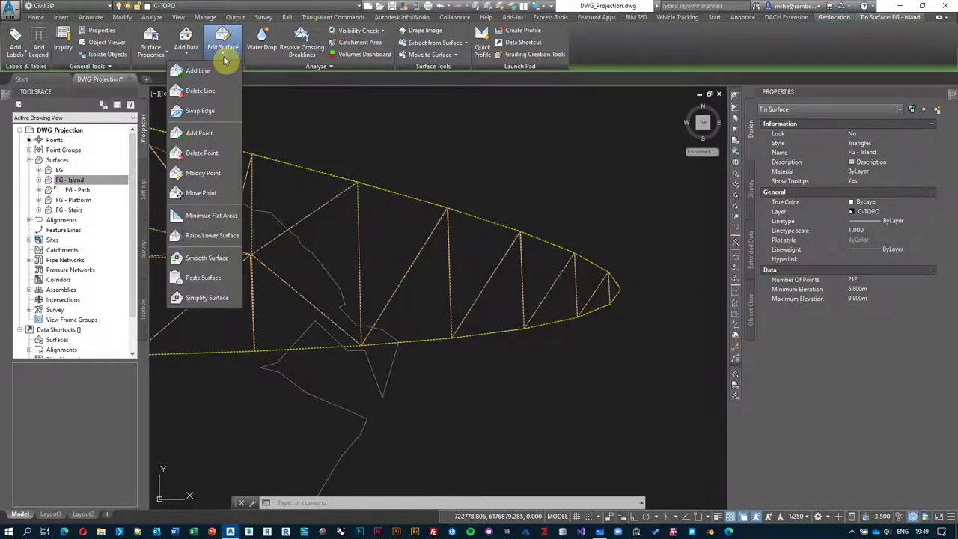
pyautogui.click(216, 112)
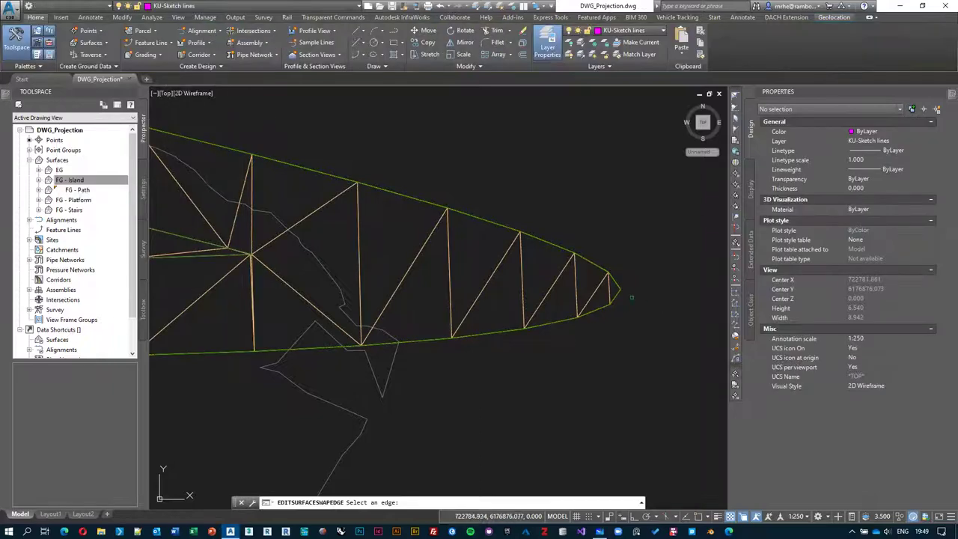
pyautogui.scroll(1, 619, 293)
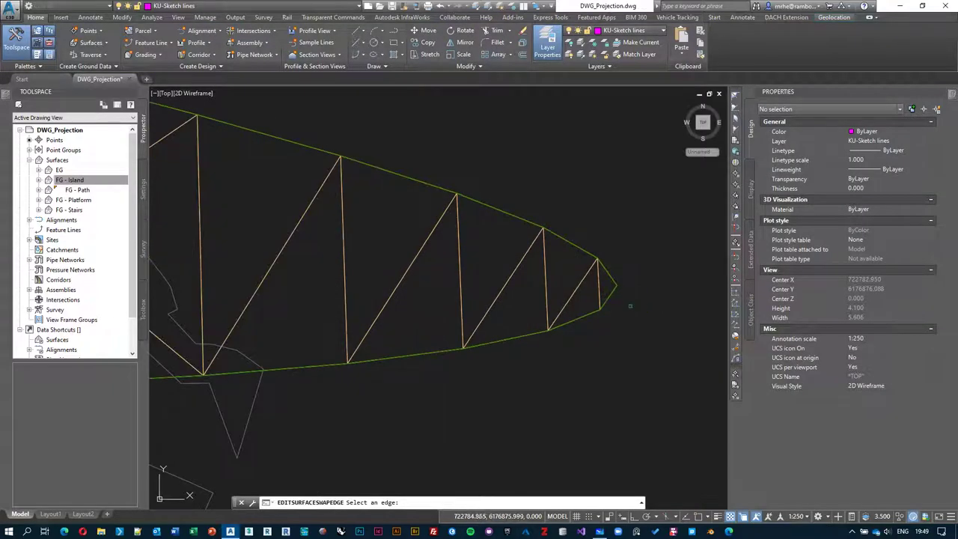
pyautogui.hotkey('ctrl', 'w')
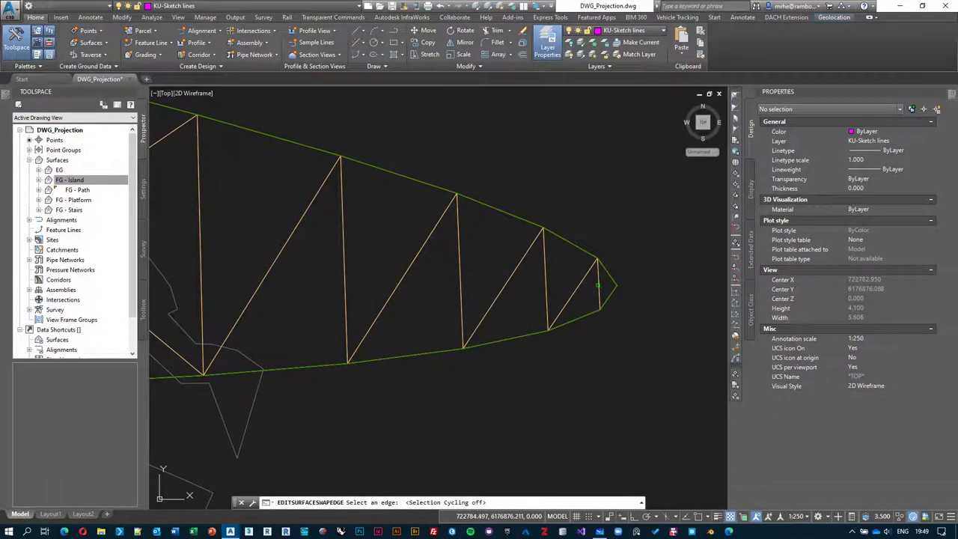
pyautogui.click(598, 285)
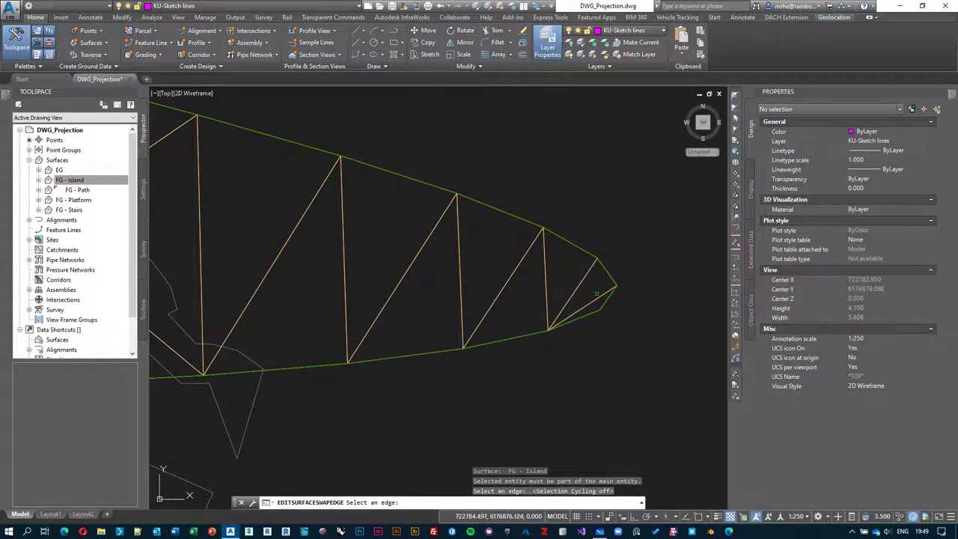
pyautogui.click(597, 297)
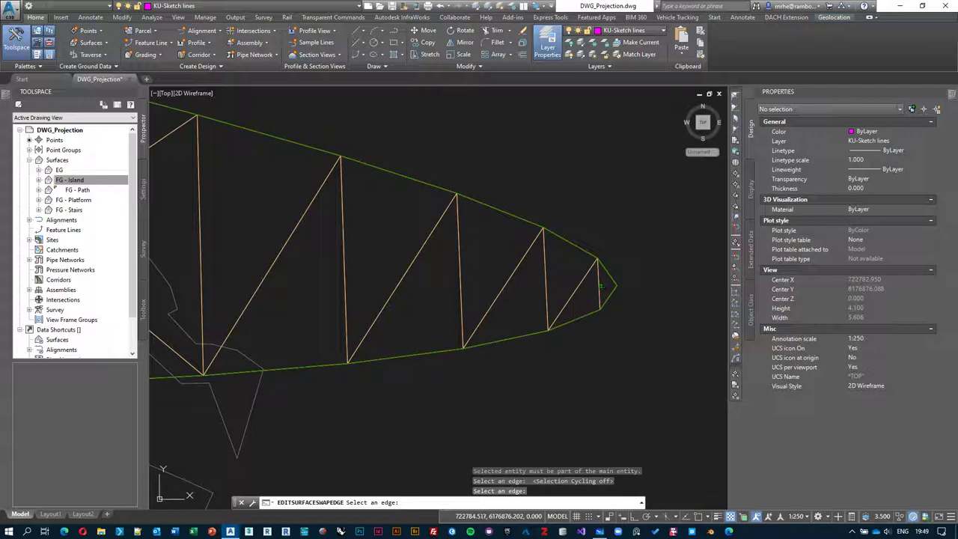
pyautogui.click(599, 290)
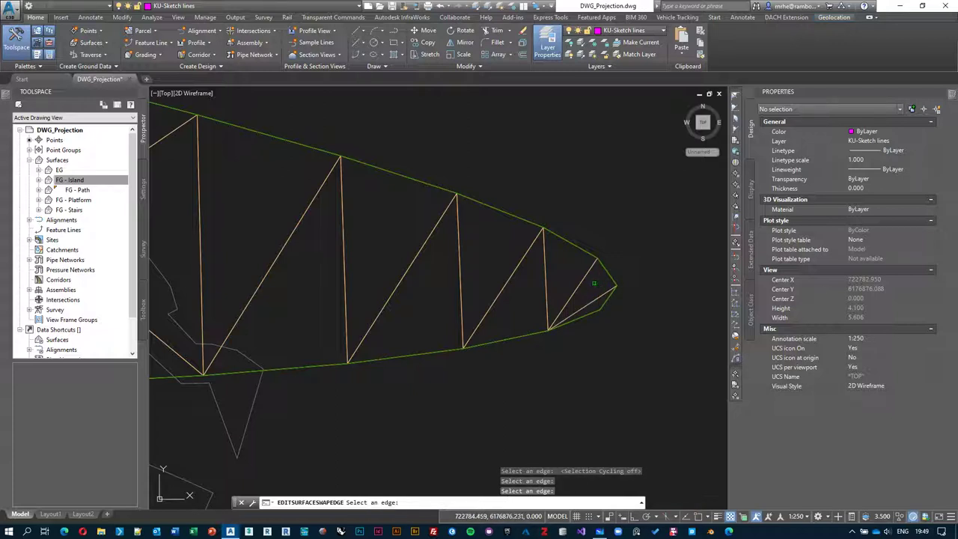
# Swap four more edges so they run to the tip point, then finish swapping.
pyautogui.scroll(-3, 594, 283)
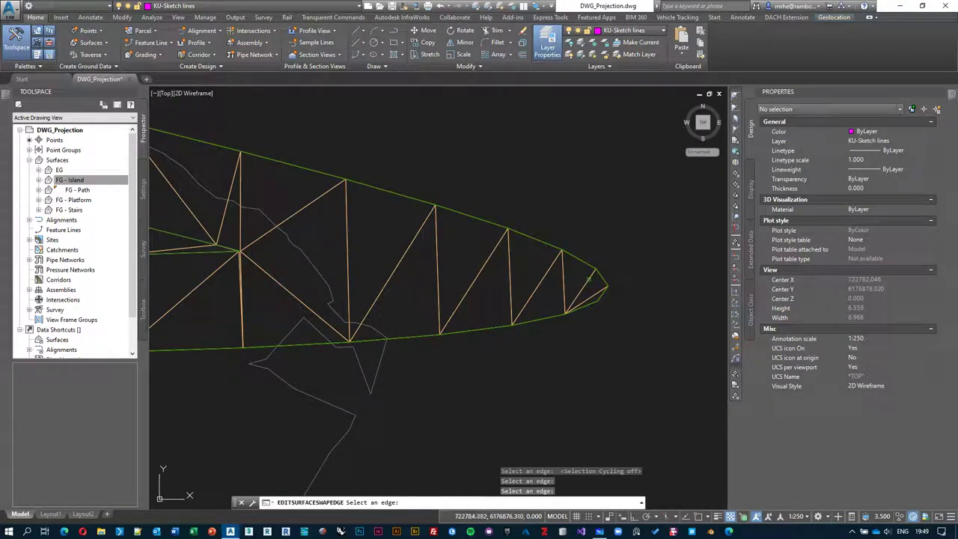
pyautogui.click(588, 278)
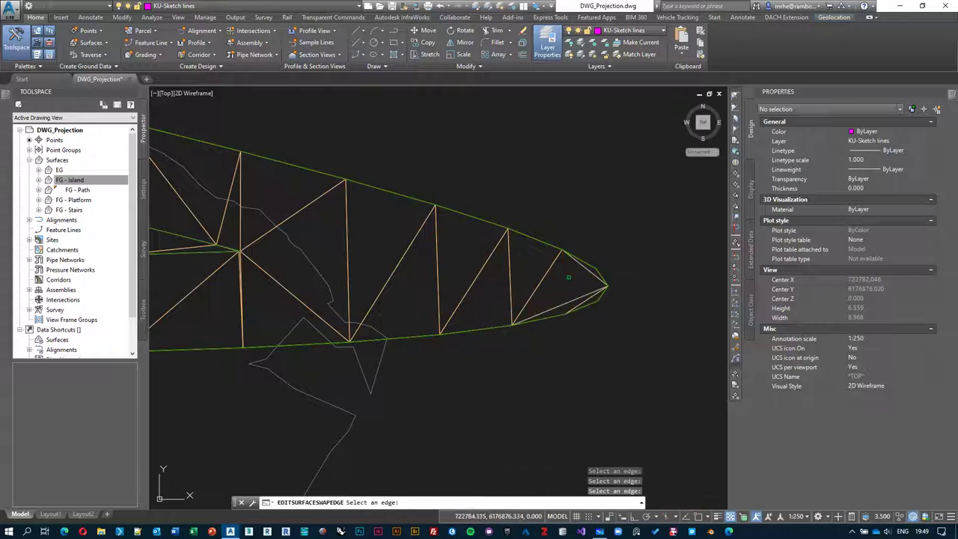
pyautogui.click(510, 285)
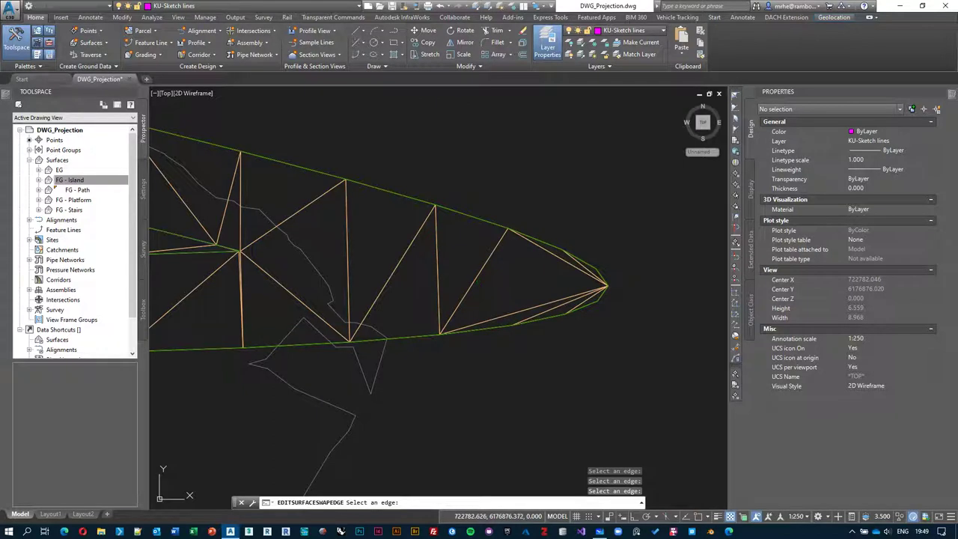
pyautogui.click(449, 273)
pyautogui.click(431, 273)
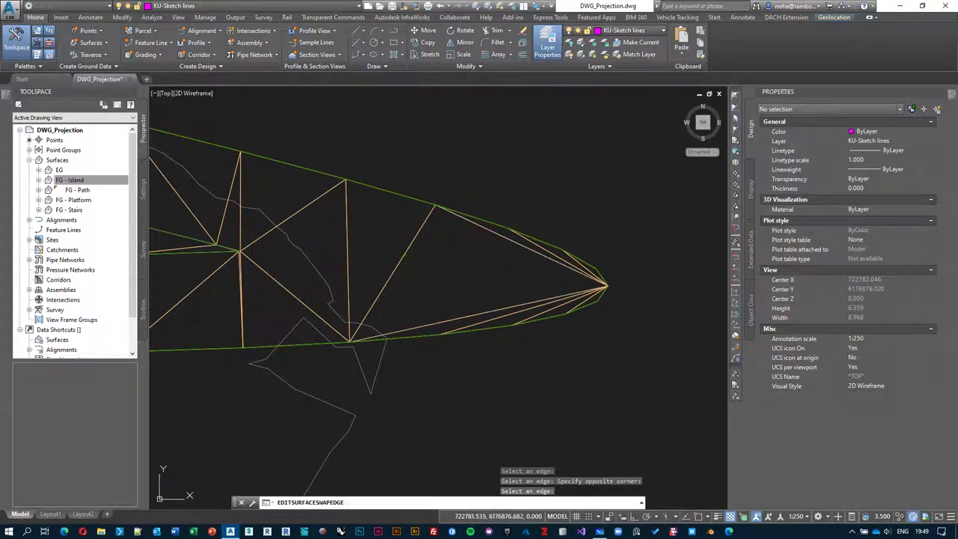
pyautogui.click(341, 262)
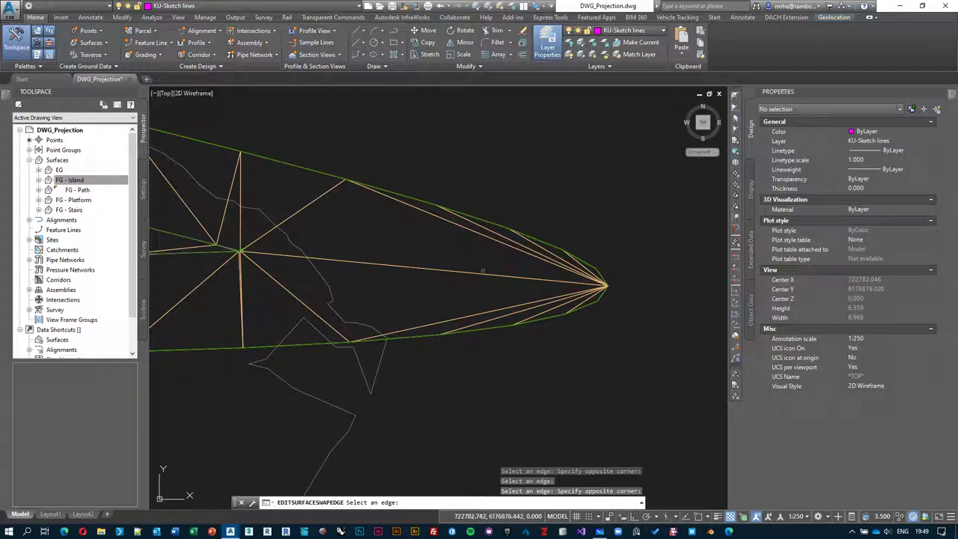
pyautogui.rightClick(659, 292)
pyautogui.click(601, 284)
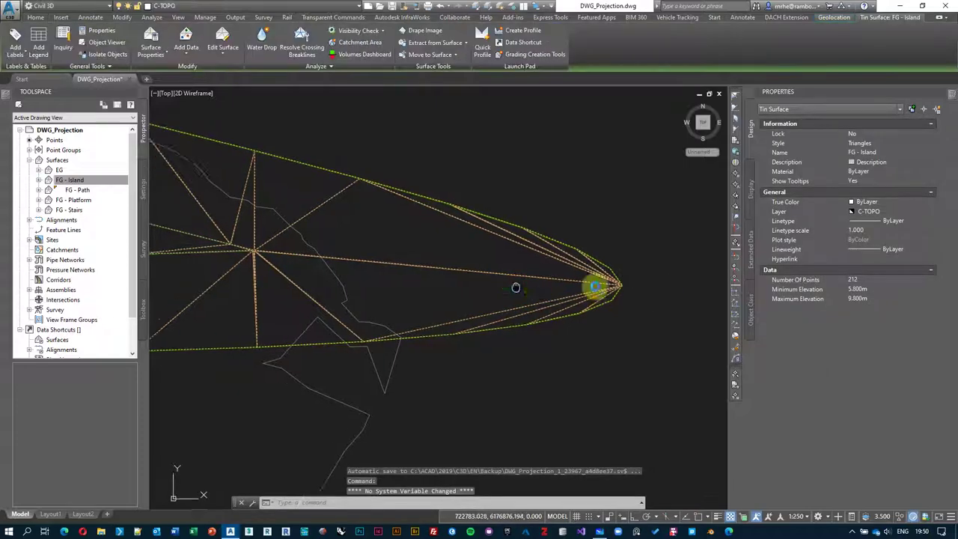
pyautogui.moveTo(366, 243); pyautogui.dragTo(452, 242, button='middle')
pyautogui.rightClick(452, 243)
pyautogui.click(517, 395)
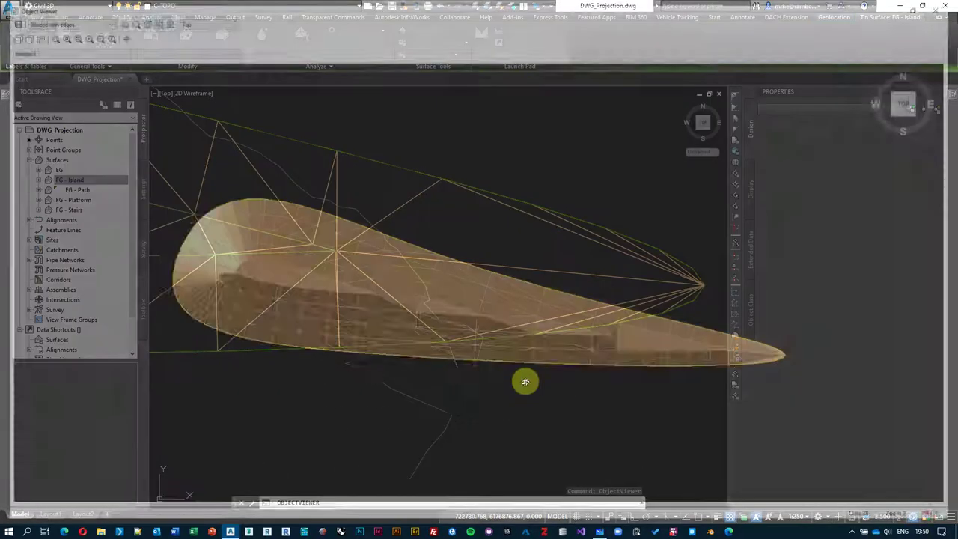
pyautogui.scroll(5, 622, 291)
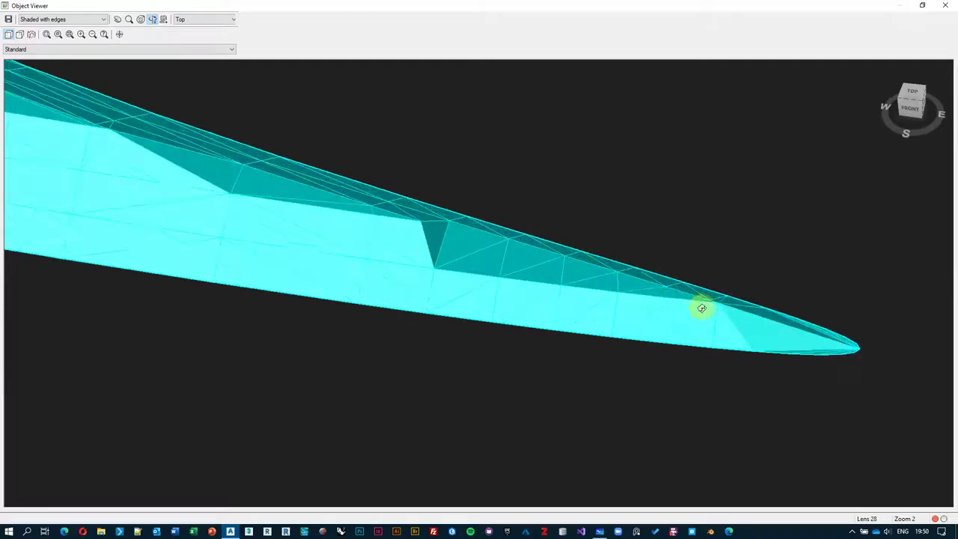
pyautogui.moveTo(701, 307); pyautogui.dragTo(599, 293)
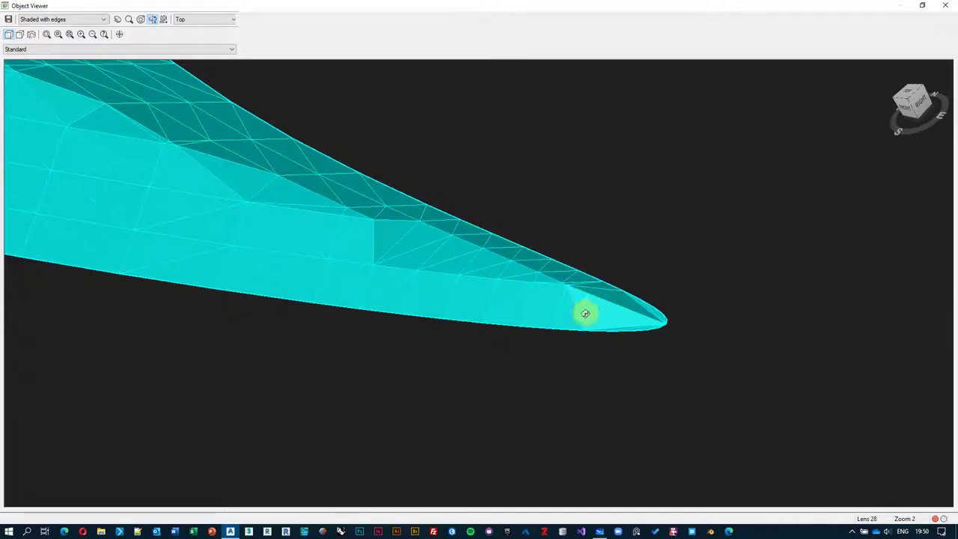
pyautogui.click(945, 5)
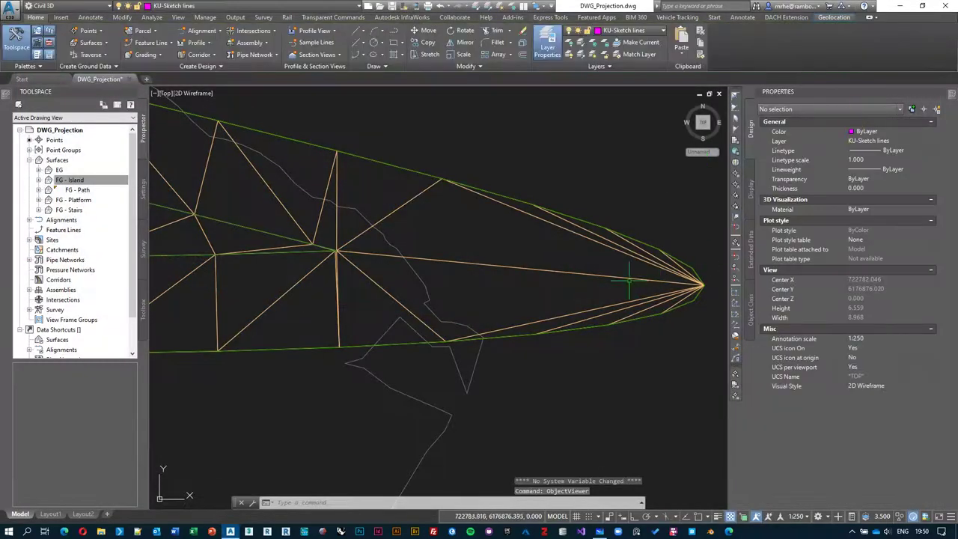
# Pan and zoom along the island's narrow tip, then select the FG - Island surface.
pyautogui.moveTo(455, 262); pyautogui.dragTo(472, 262, button='middle')
pyautogui.moveTo(369, 241); pyautogui.dragTo(528, 265, button='middle')
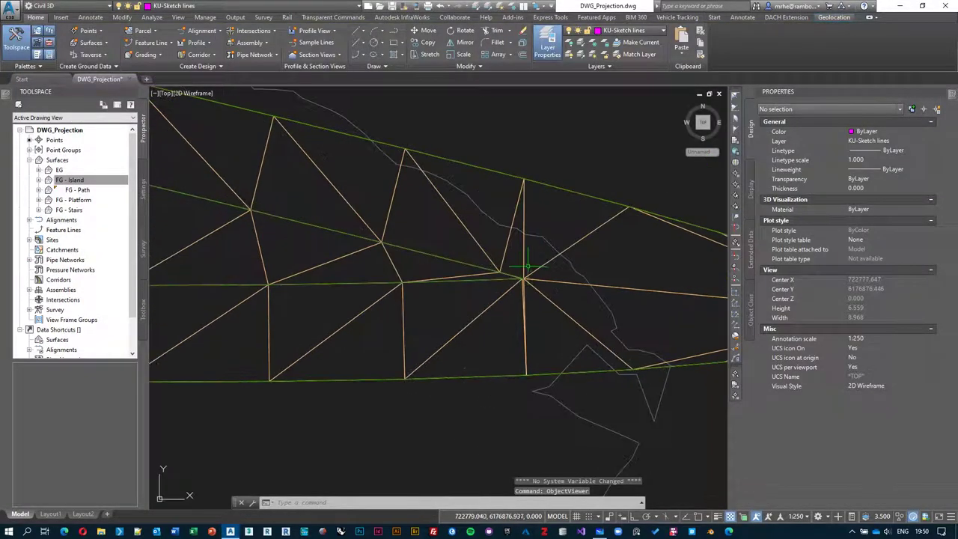
pyautogui.scroll(-4, 529, 253)
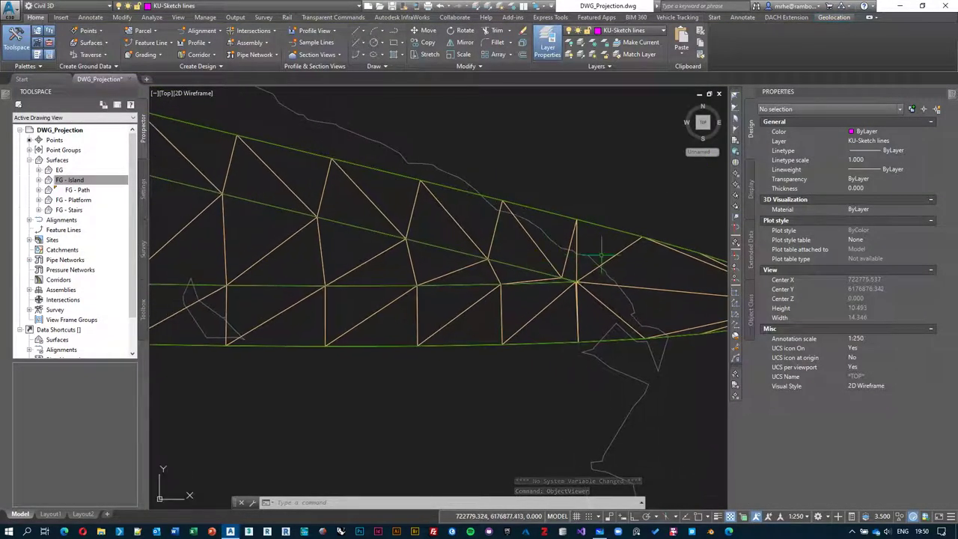
pyautogui.moveTo(436, 287)
pyautogui.mouseDown(button='middle')
pyautogui.moveTo(519, 287)
pyautogui.moveTo(465, 278)
pyautogui.mouseUp(button='middle')
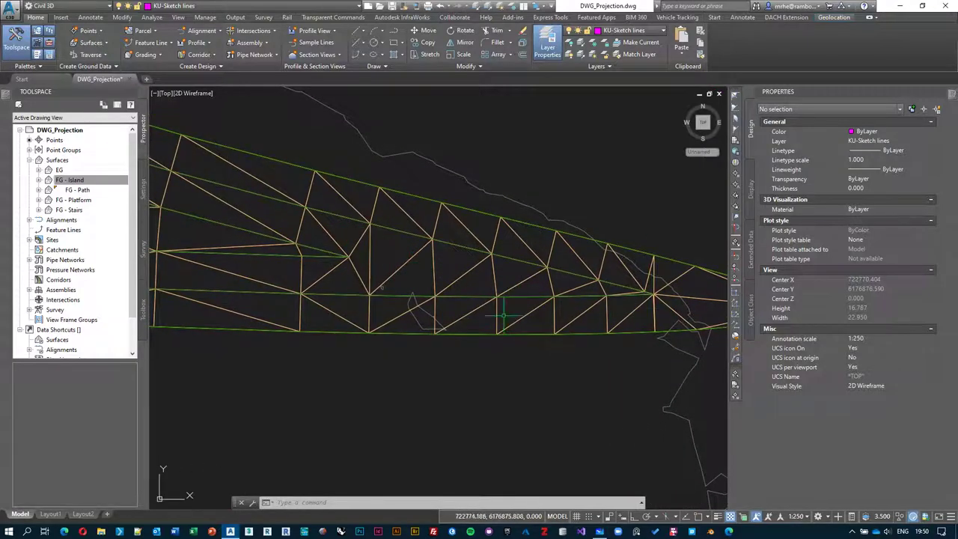
pyautogui.moveTo(559, 306); pyautogui.dragTo(536, 307, button='middle')
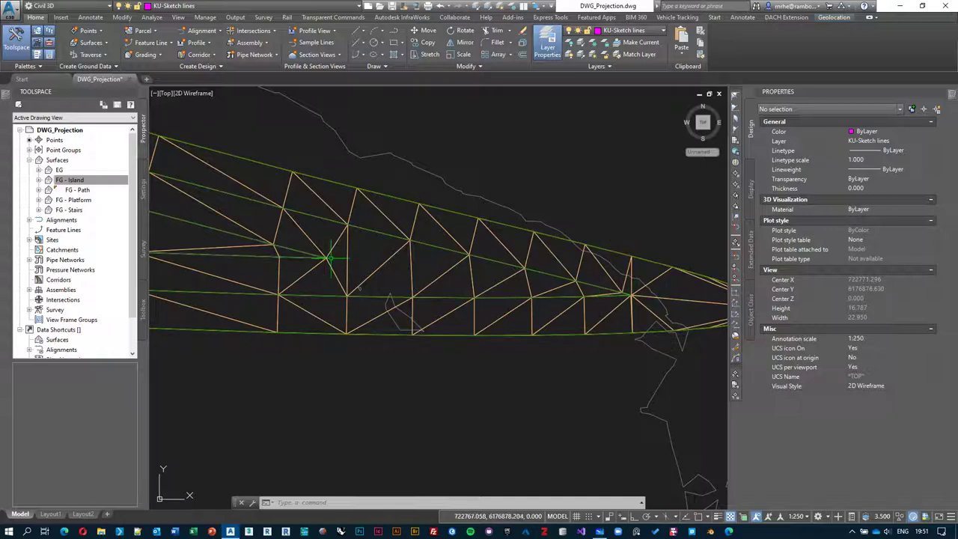
pyautogui.scroll(2, 621, 293)
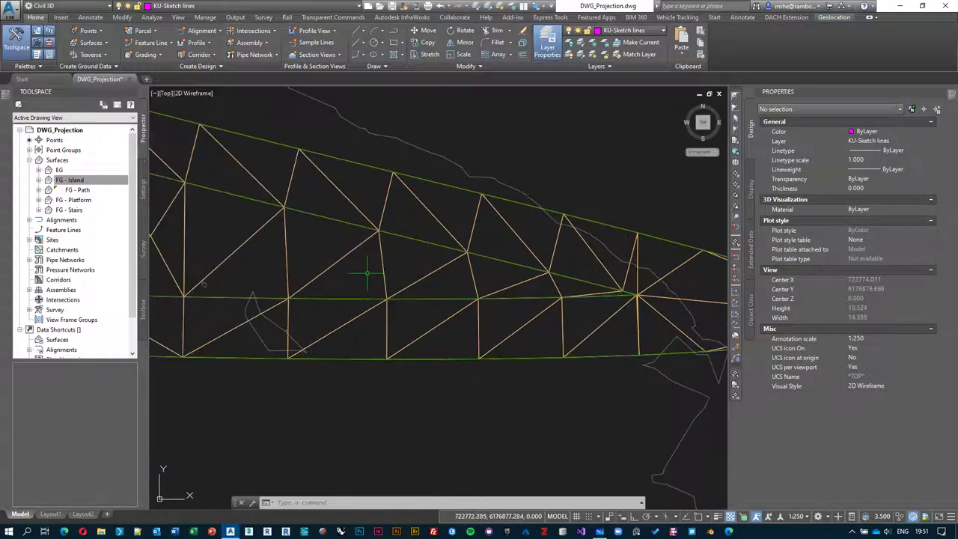
pyautogui.scroll(-2, 224, 251)
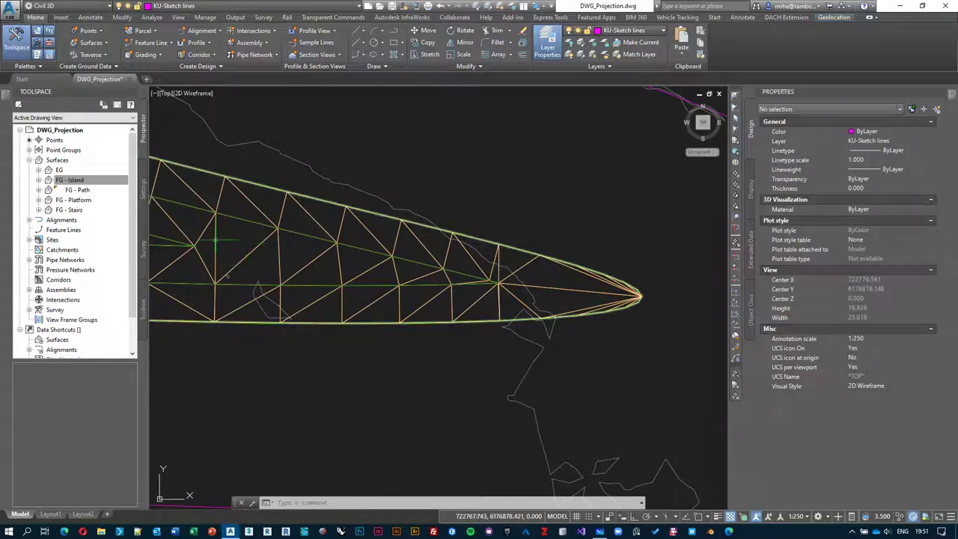
pyautogui.click(216, 231)
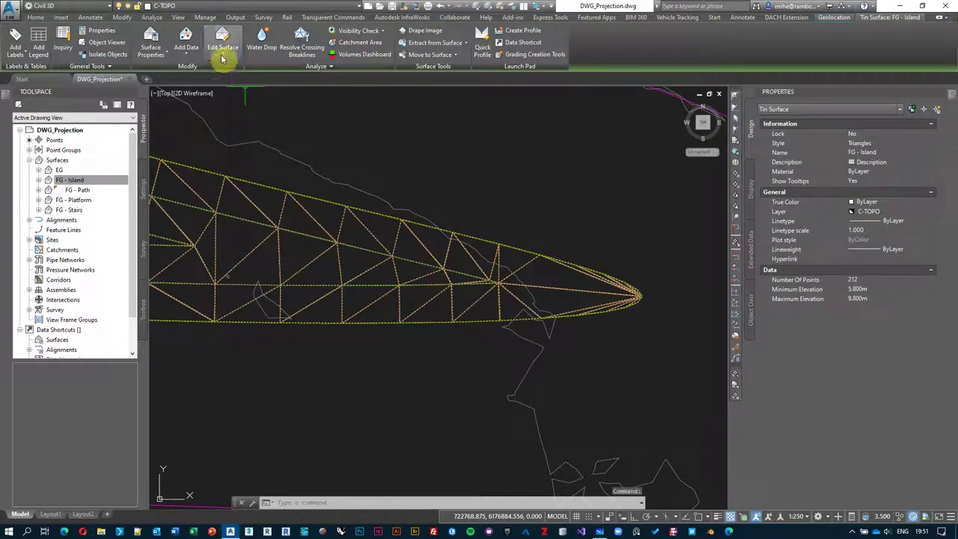
# Start Swap Edge on FG - Island and pick the first edges on the left.
pyautogui.click(223, 65)
pyautogui.click(218, 128)
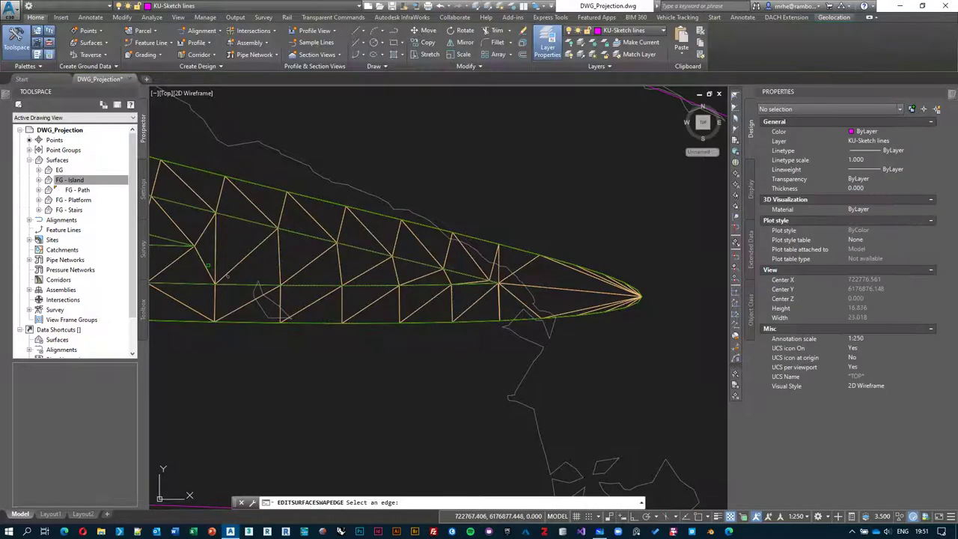
pyautogui.click(217, 240)
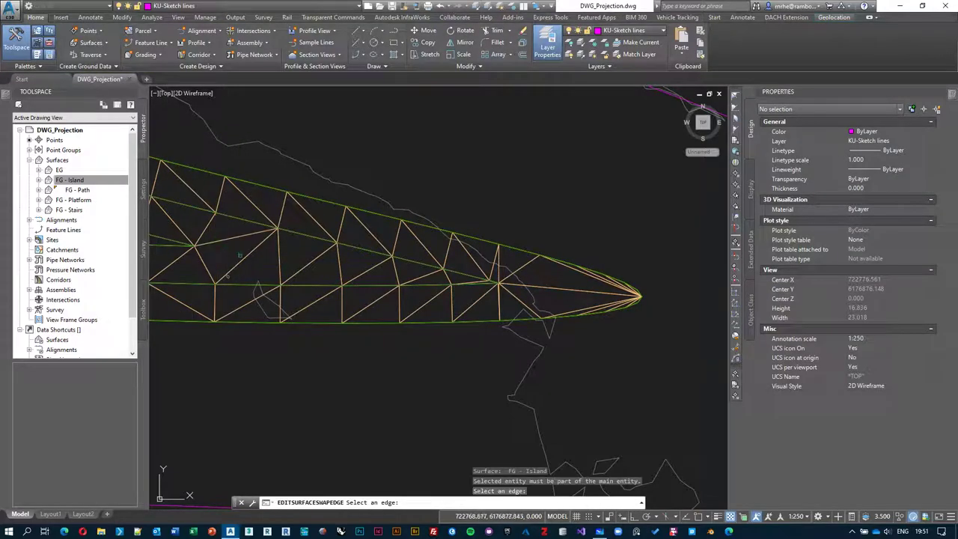
pyautogui.click(245, 258)
pyautogui.click(282, 258)
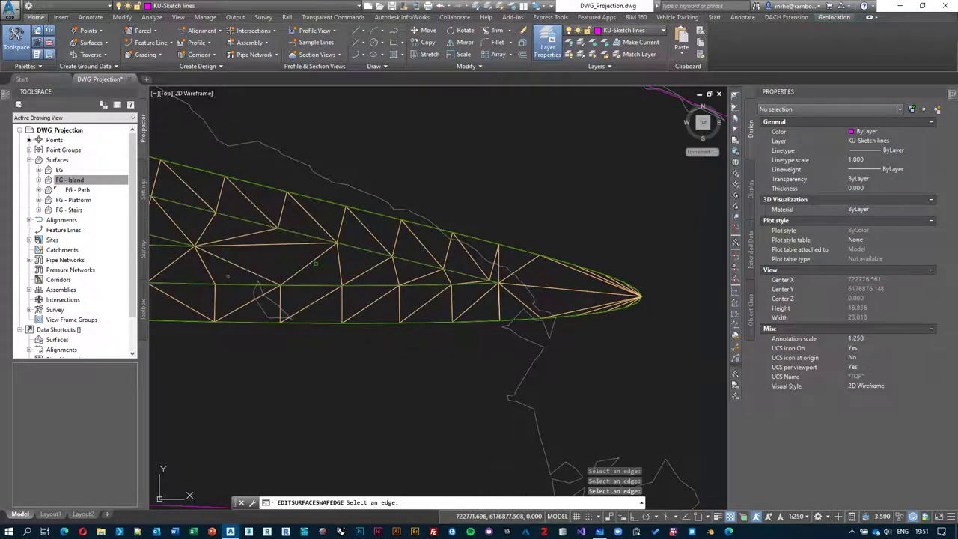
pyautogui.click(313, 259)
# Swap four more triangle edges toward the tip, end swapping, and reselect the surface.
pyautogui.click(342, 255)
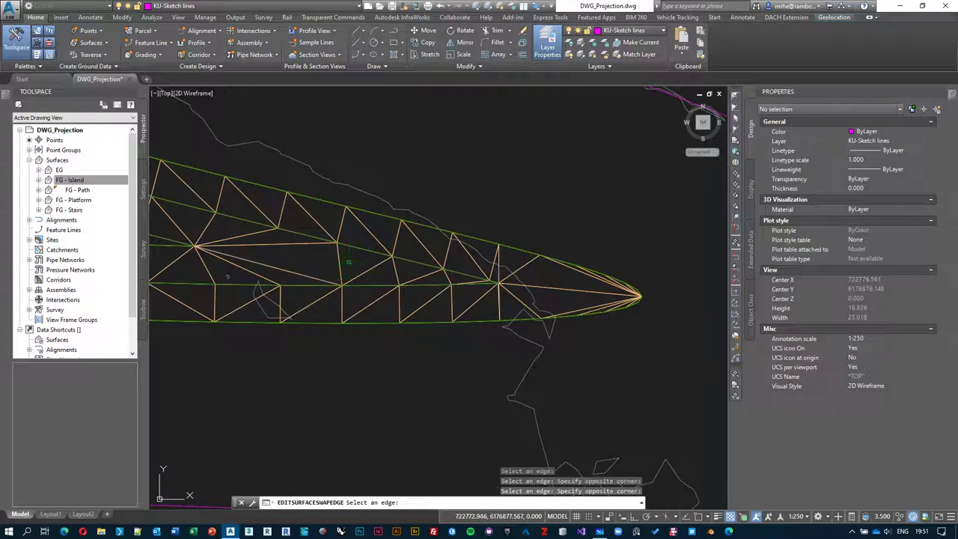
pyautogui.click(360, 273)
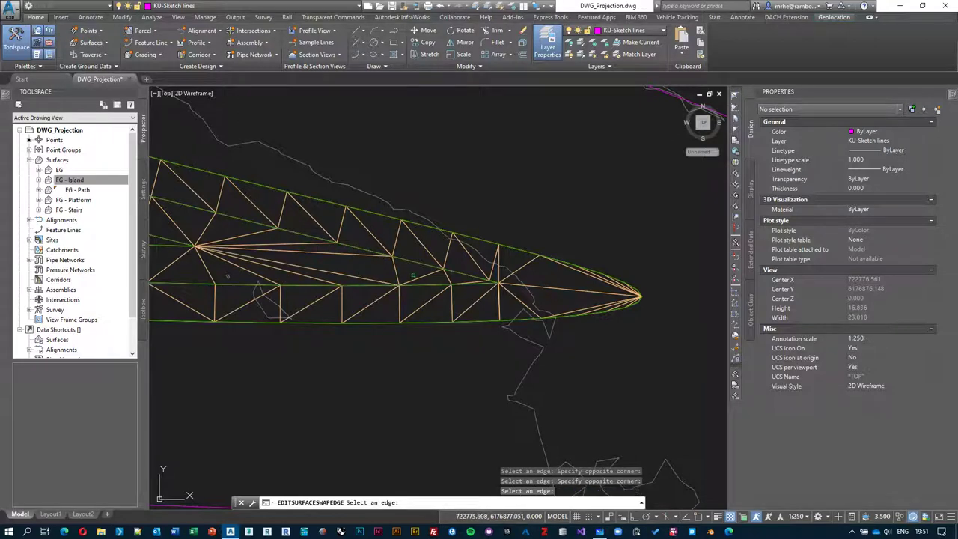
pyautogui.click(410, 271)
pyautogui.click(433, 280)
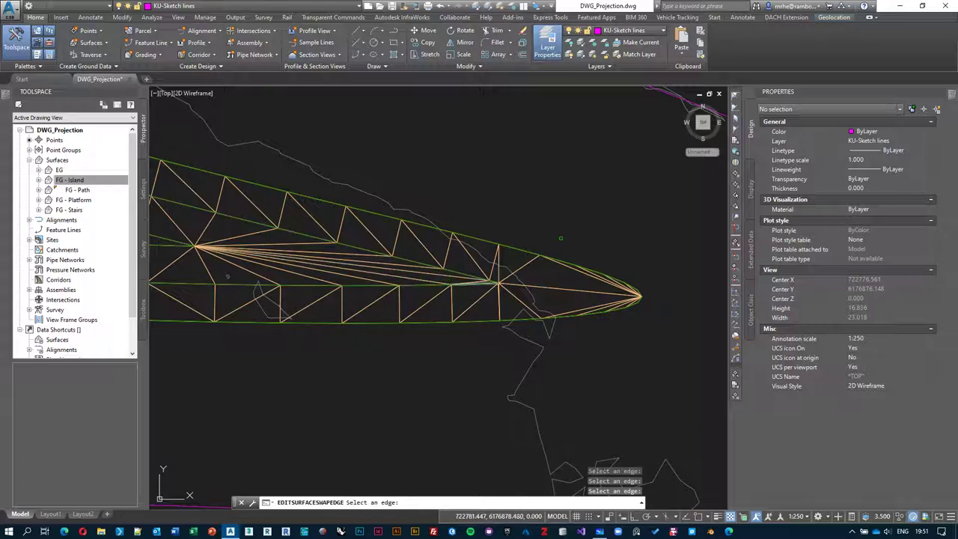
pyautogui.scroll(4, 496, 288)
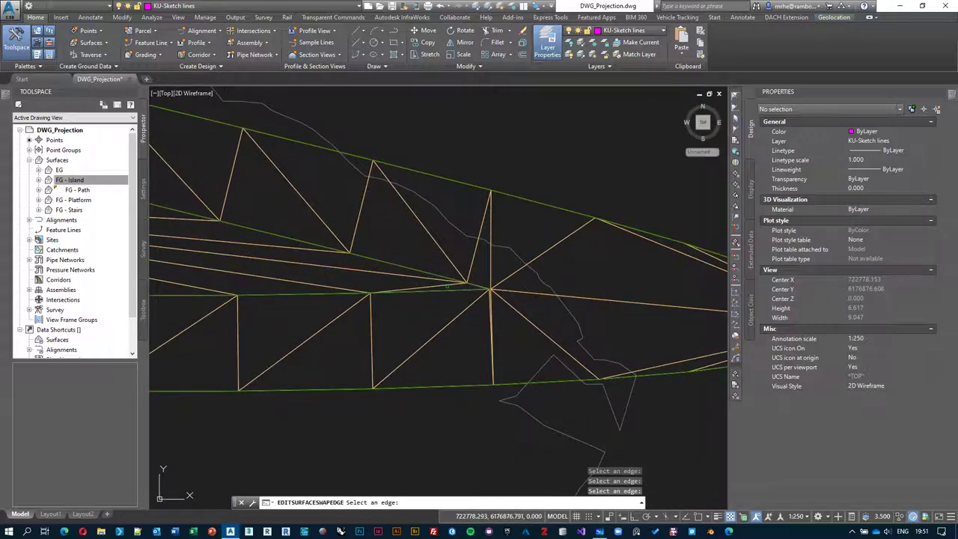
pyautogui.scroll(-3, 436, 286)
pyautogui.press('Escape')
pyautogui.click(460, 284)
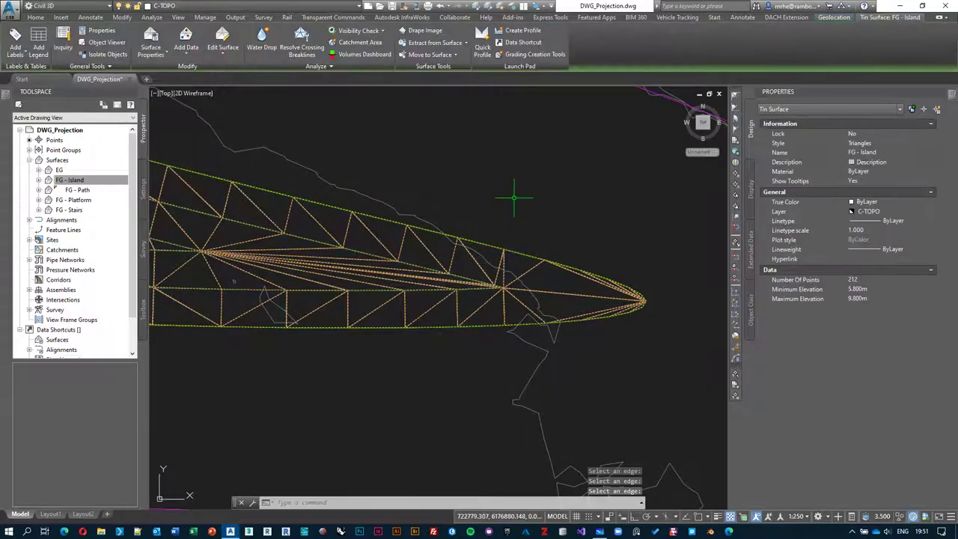
pyautogui.rightClick(513, 199)
pyautogui.click(582, 350)
pyautogui.moveTo(528, 327); pyautogui.dragTo(468, 323)
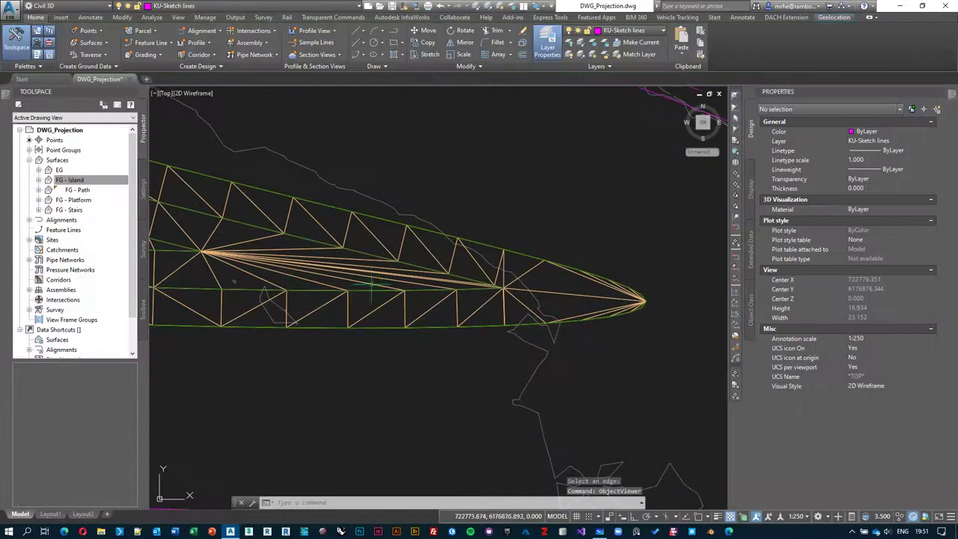
pyautogui.scroll(3, 532, 279)
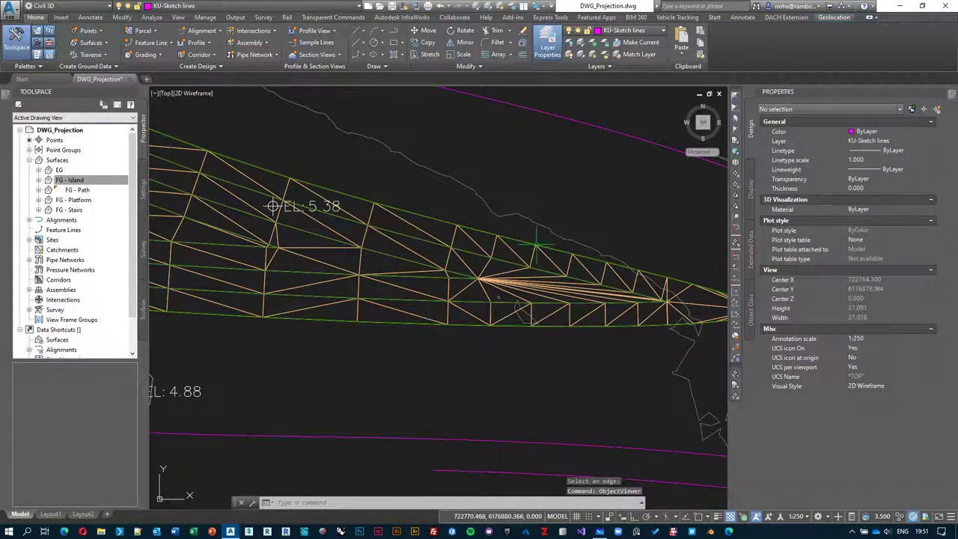
pyautogui.scroll(5, 450, 250)
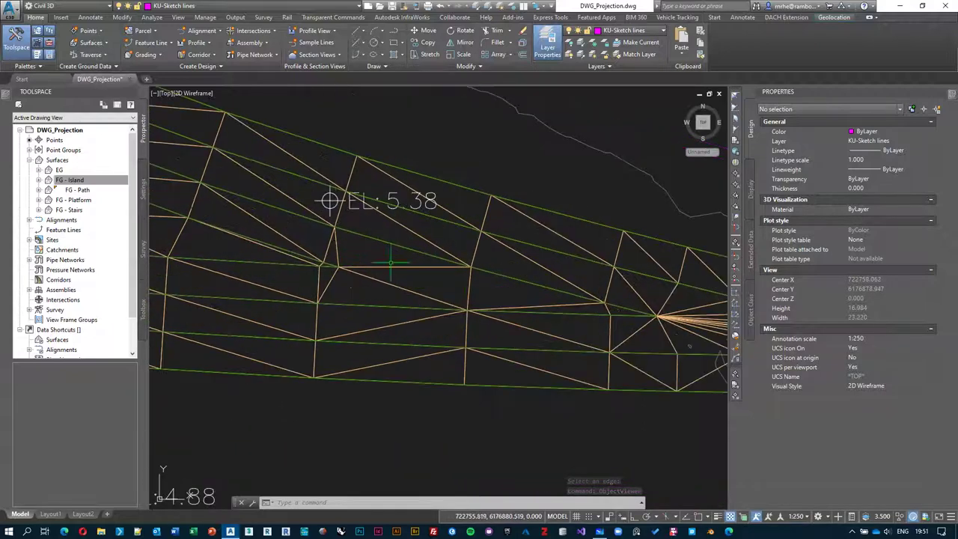
pyautogui.moveTo(446, 275); pyautogui.dragTo(407, 274, button='middle')
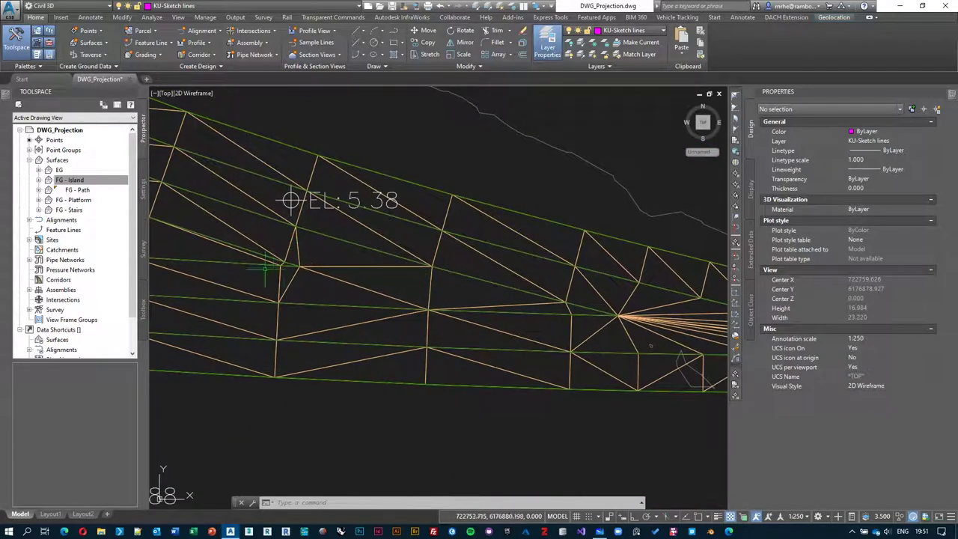
pyautogui.click(533, 304)
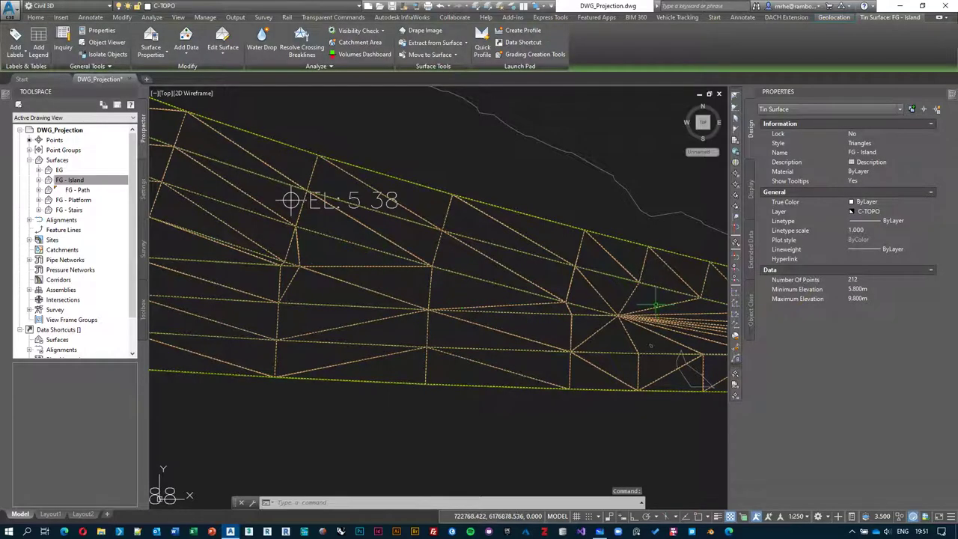
# Restart Swap Edge on FG - Island and swap edges near the left side.
pyautogui.click(219, 53)
pyautogui.click(220, 124)
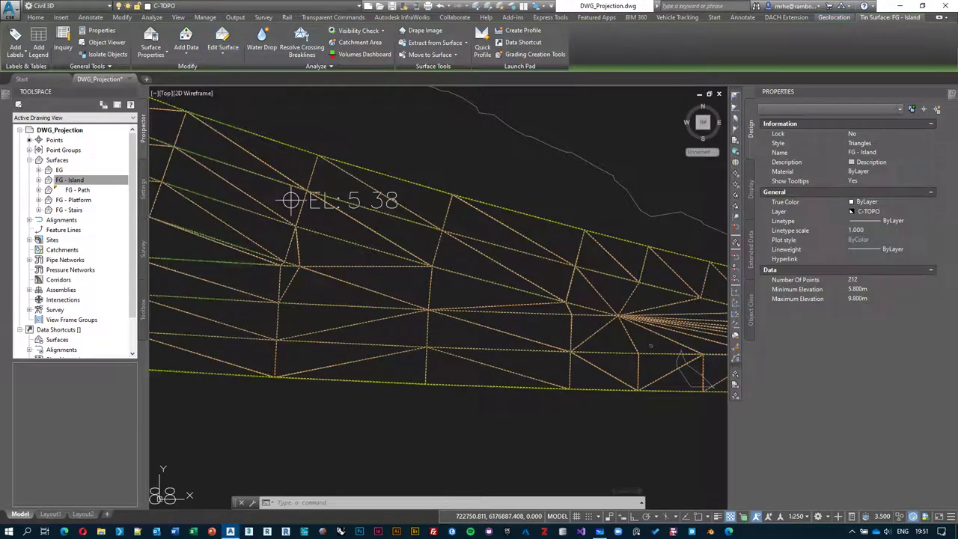
pyautogui.click(295, 275)
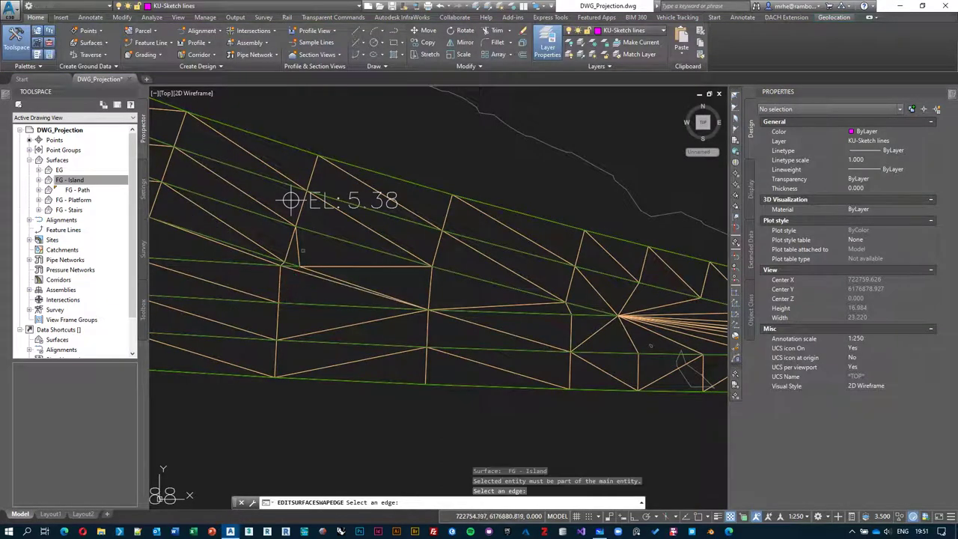
pyautogui.click(300, 250)
pyautogui.click(327, 270)
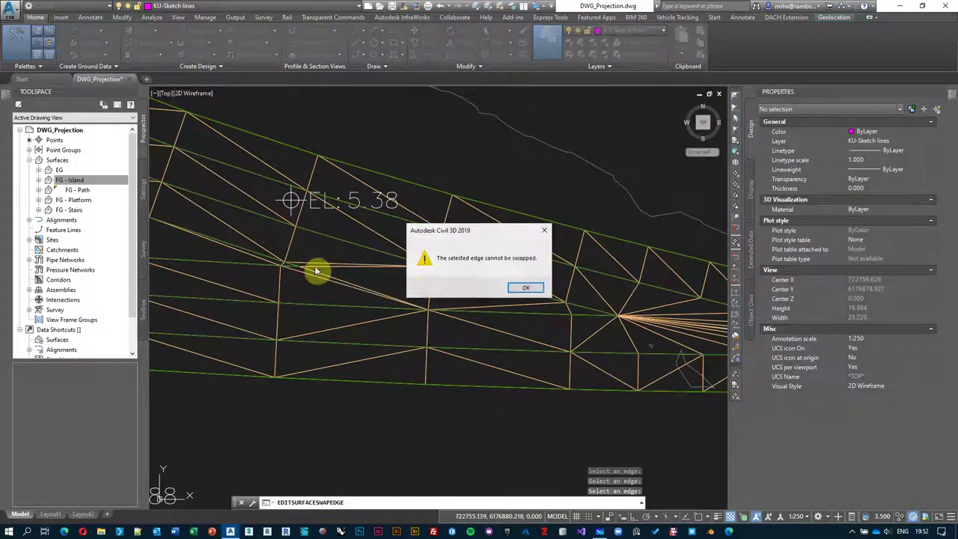
pyautogui.press('Return')
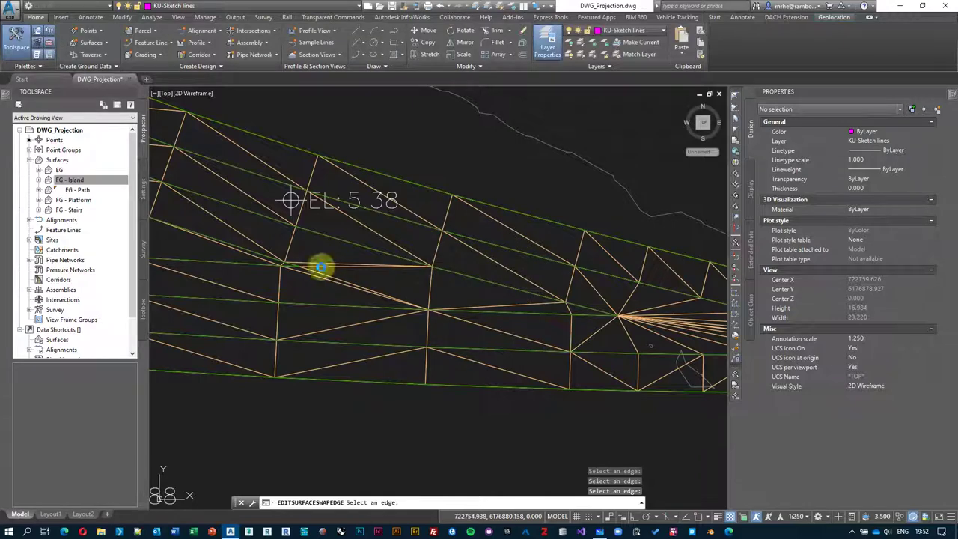
pyautogui.click(321, 267)
pyautogui.press('Return')
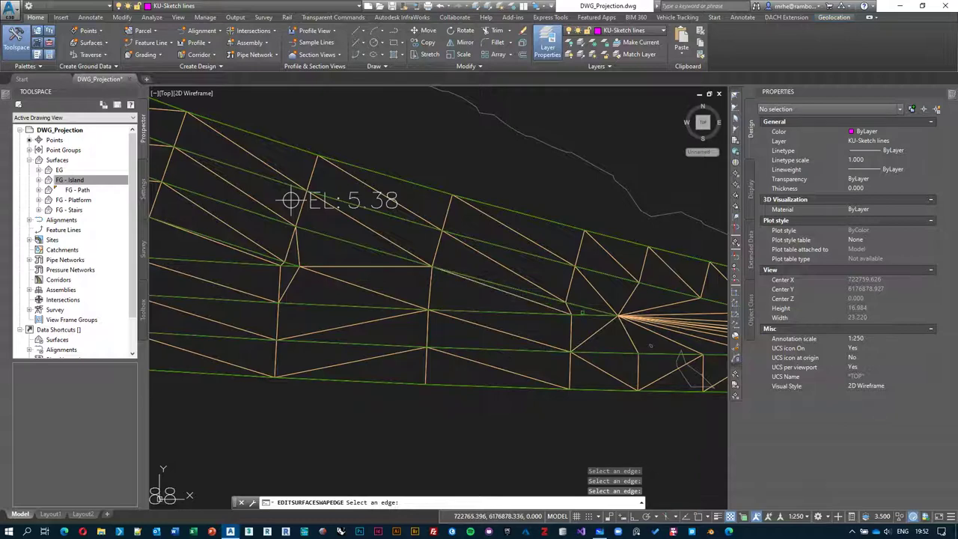
# Swap the long diagonal and other edges in the middle of the island TIN.
pyautogui.scroll(2, 583, 313)
pyautogui.click(558, 304)
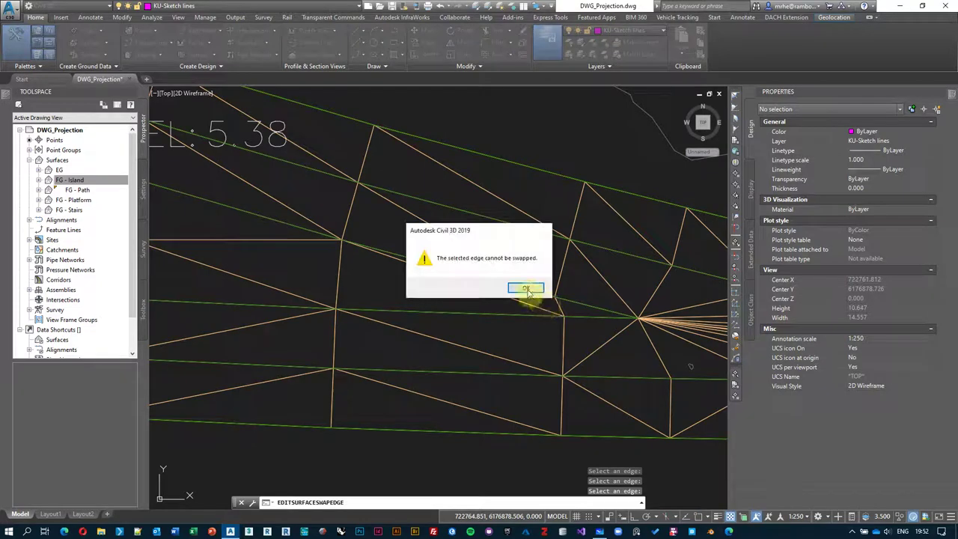
pyautogui.click(530, 291)
pyautogui.click(508, 297)
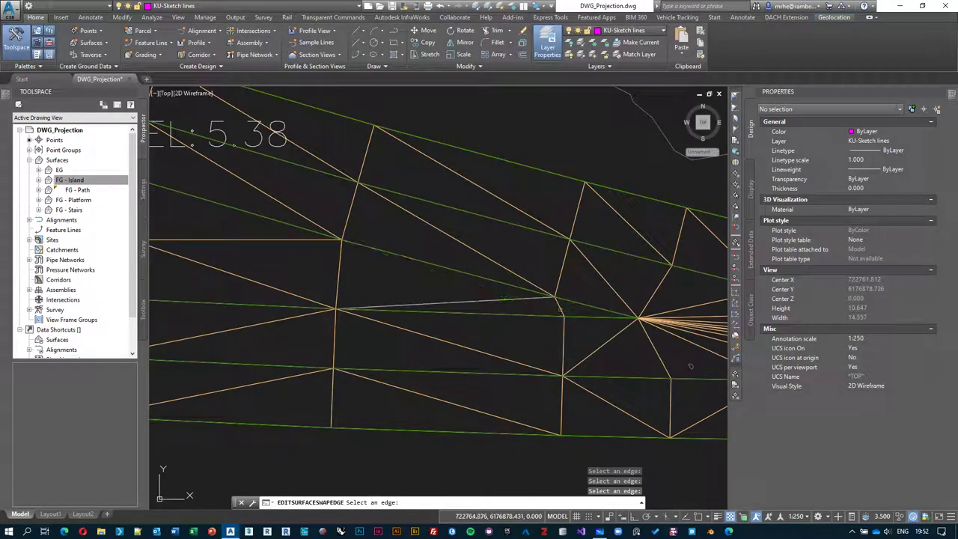
pyautogui.click(555, 286)
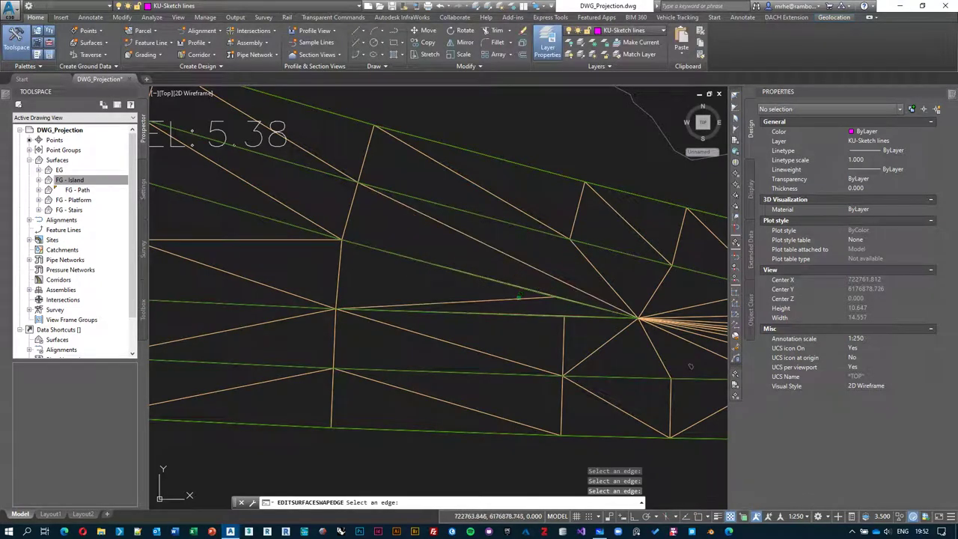
pyautogui.click(494, 301)
pyautogui.click(524, 289)
pyautogui.click(479, 302)
pyautogui.click(488, 278)
# Swap the horizontal and lower edges into diagonals near the 5.38 m spot elevation.
pyautogui.scroll(4, 581, 300)
pyautogui.scroll(4, 539, 302)
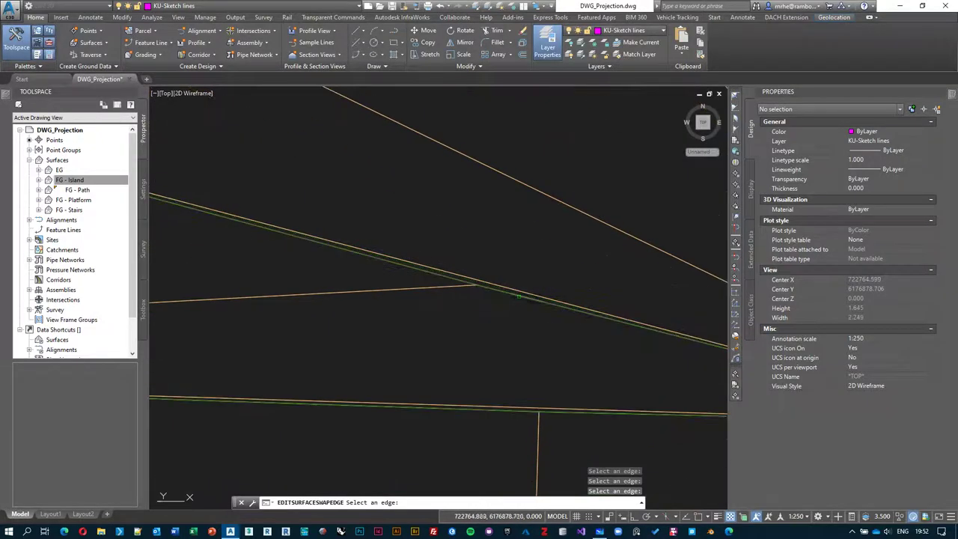
pyautogui.scroll(-10, 461, 287)
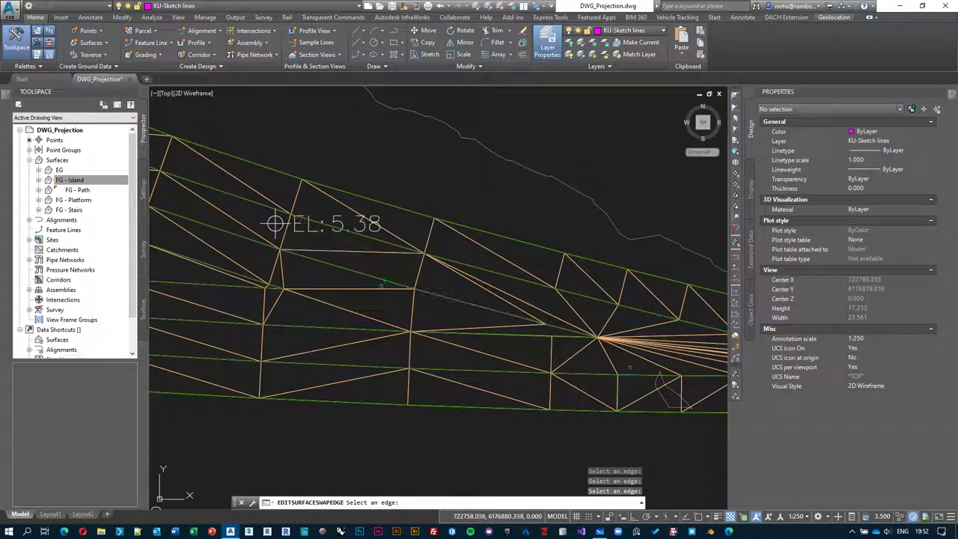
pyautogui.click(378, 286)
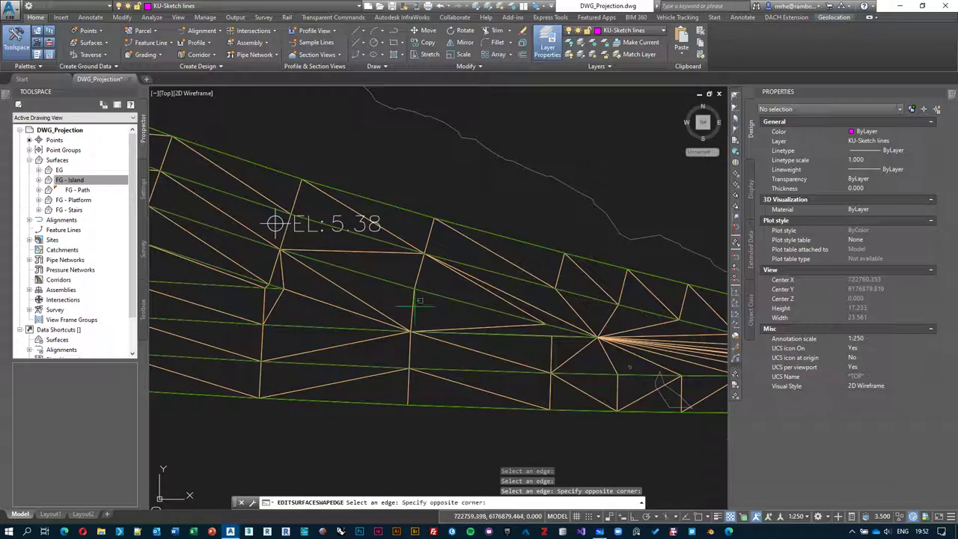
pyautogui.click(405, 301)
pyautogui.press('Return')
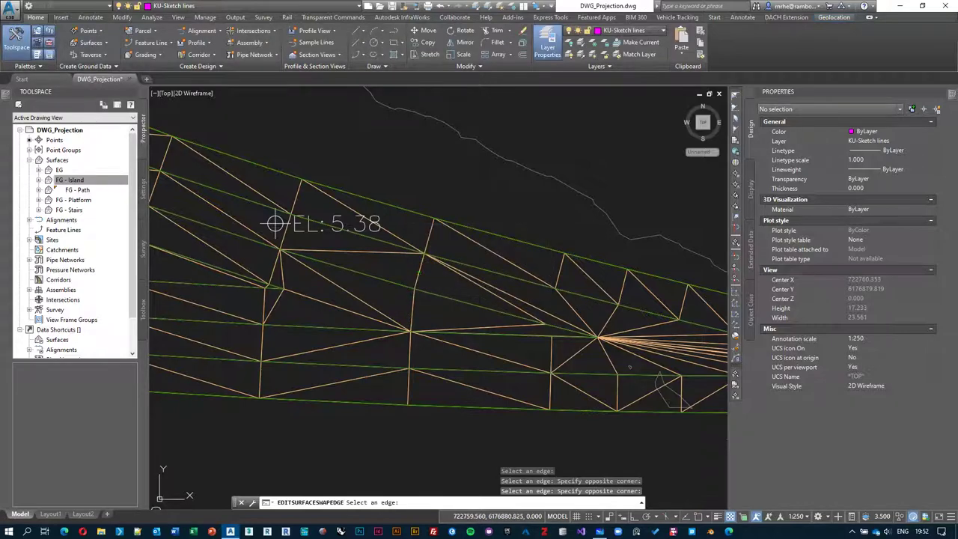
pyautogui.click(415, 293)
pyautogui.click(402, 309)
pyautogui.press('Return')
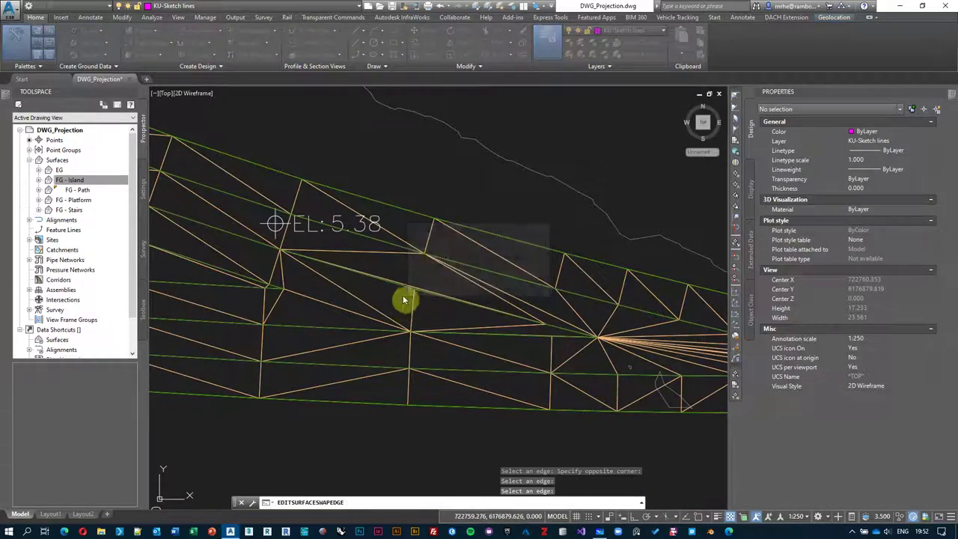
pyautogui.moveTo(342, 286); pyautogui.dragTo(443, 294, button='middle')
pyautogui.scroll(2, 375, 230)
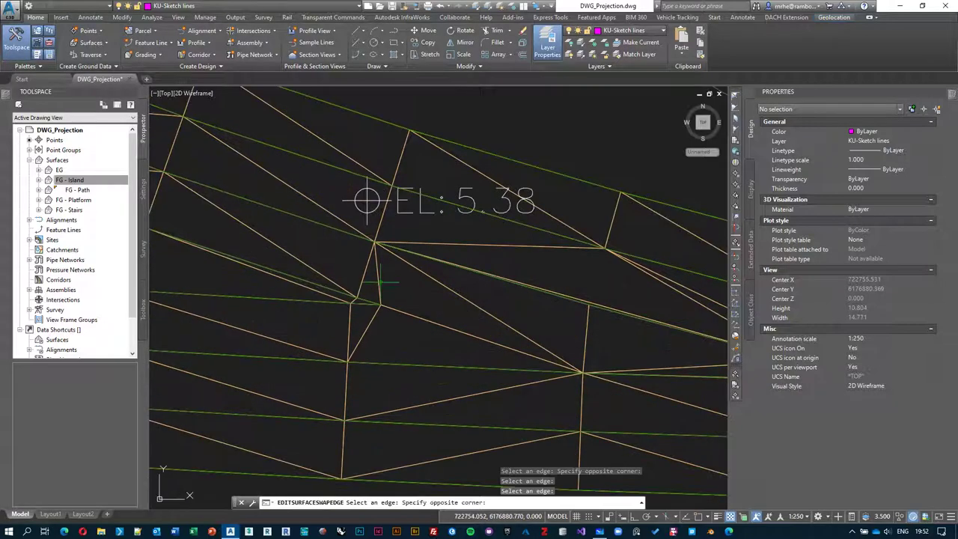
pyautogui.click(397, 301)
pyautogui.press('Return')
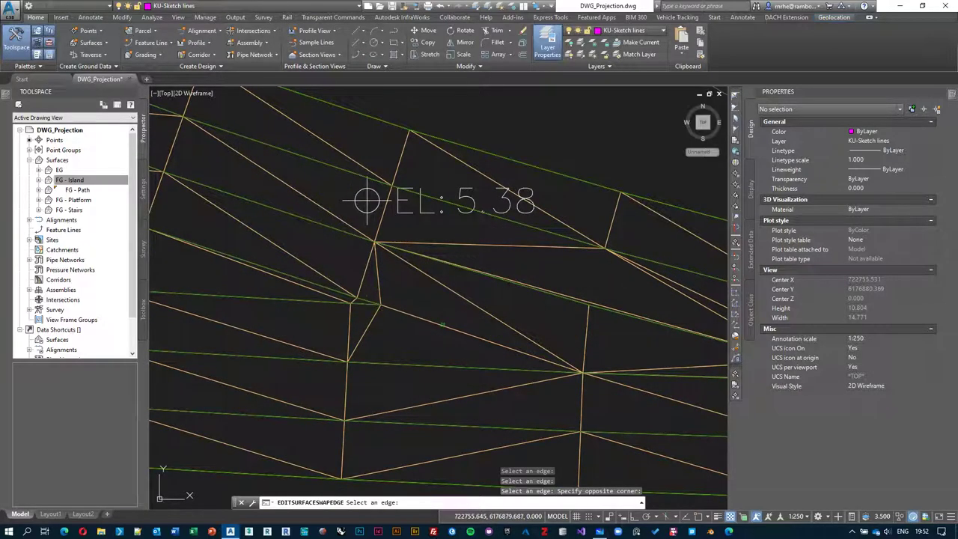
pyautogui.click(535, 345)
pyautogui.press('Return')
pyautogui.scroll(-4, 492, 315)
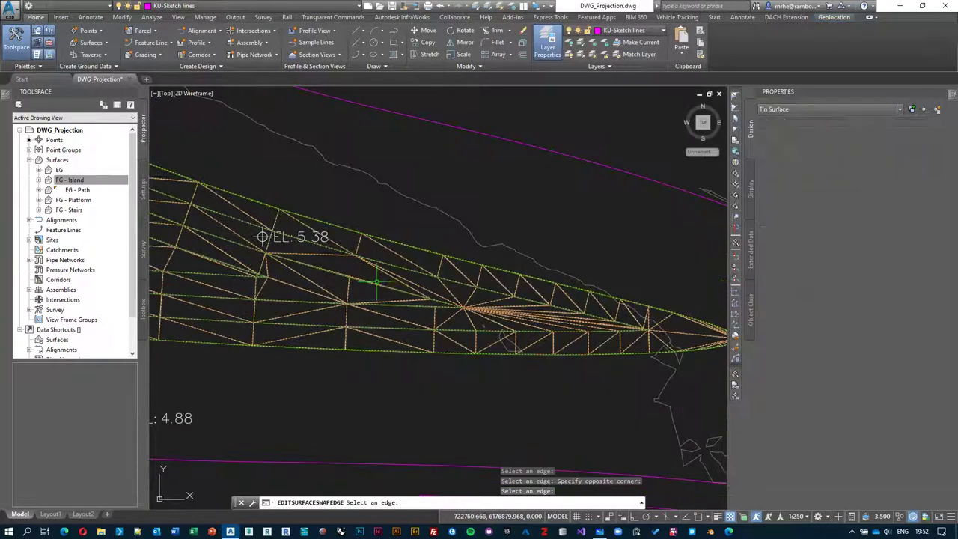
# End edge swapping and bring up the FG - Island surface's context menu.
pyautogui.press('Escape')
pyautogui.click(382, 284)
pyautogui.rightClick(404, 233)
# View FG - Island in the Object Viewer and orbit it, including the long tapered end.
pyautogui.click(426, 381)
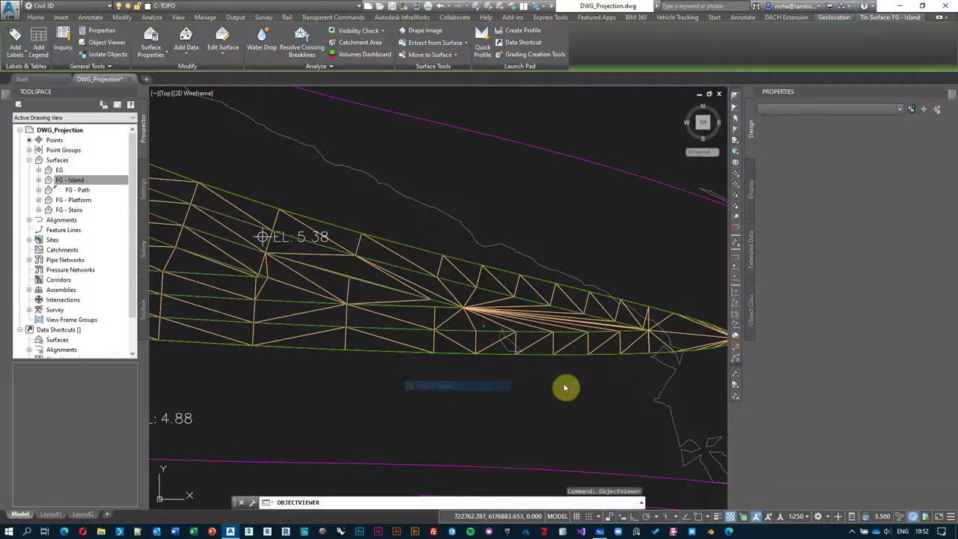
pyautogui.moveTo(502, 382); pyautogui.dragTo(448, 312)
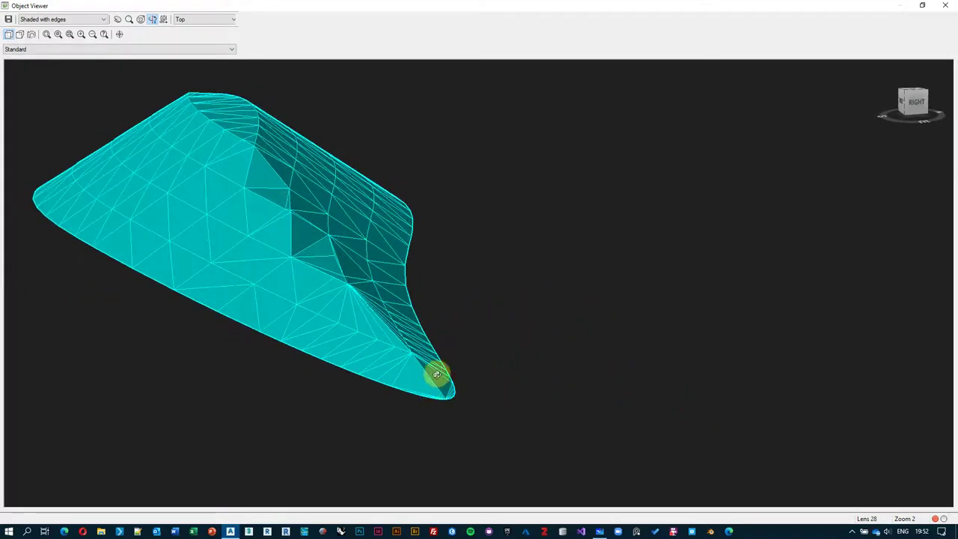
pyautogui.moveTo(438, 374); pyautogui.dragTo(372, 356)
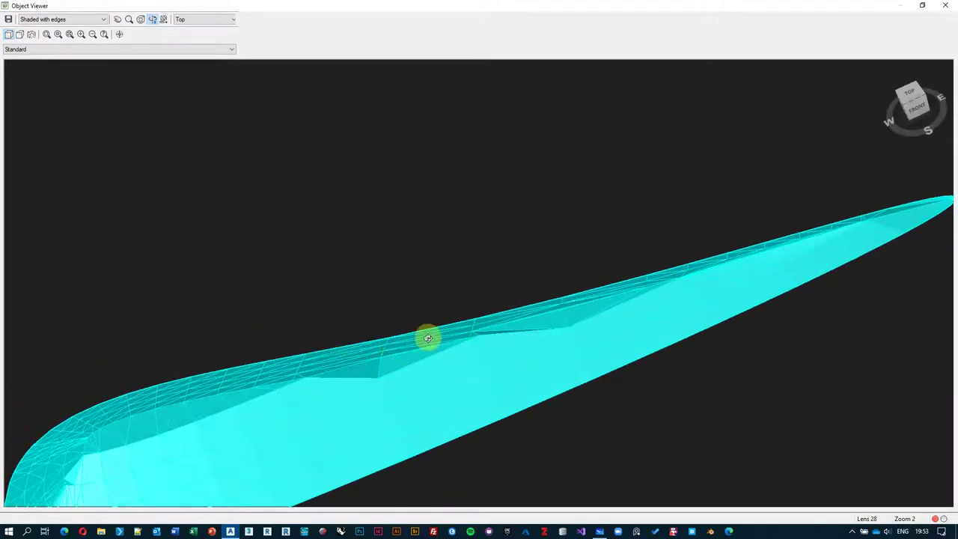
pyautogui.moveTo(427, 338); pyautogui.dragTo(328, 244)
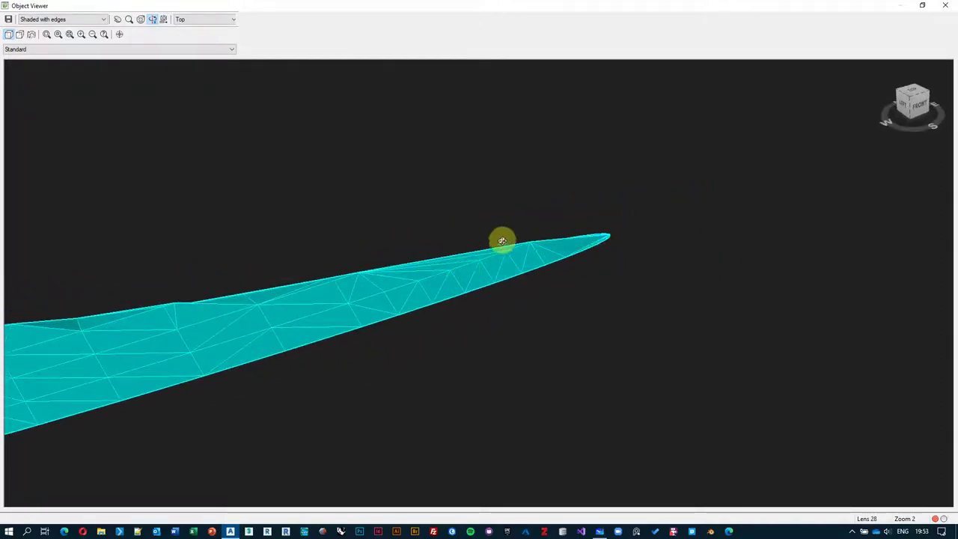
pyautogui.moveTo(305, 276)
pyautogui.mouseDown()
pyautogui.moveTo(321, 220)
pyautogui.moveTo(513, 274)
pyautogui.mouseUp()
# Close the viewer, zoom to the island's rounded left end, and right-click the FG - Island surface.
pyautogui.press('Escape')
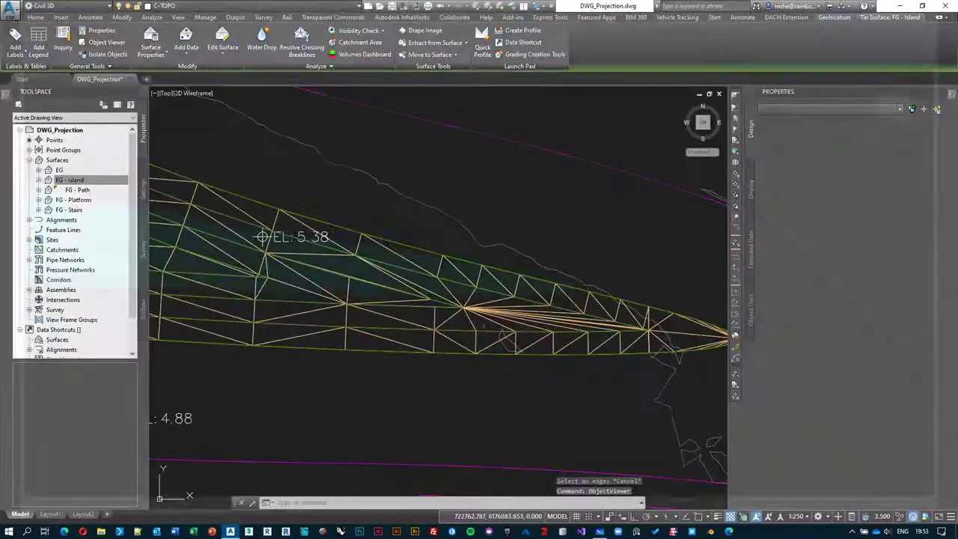
pyautogui.scroll(-4, 552, 303)
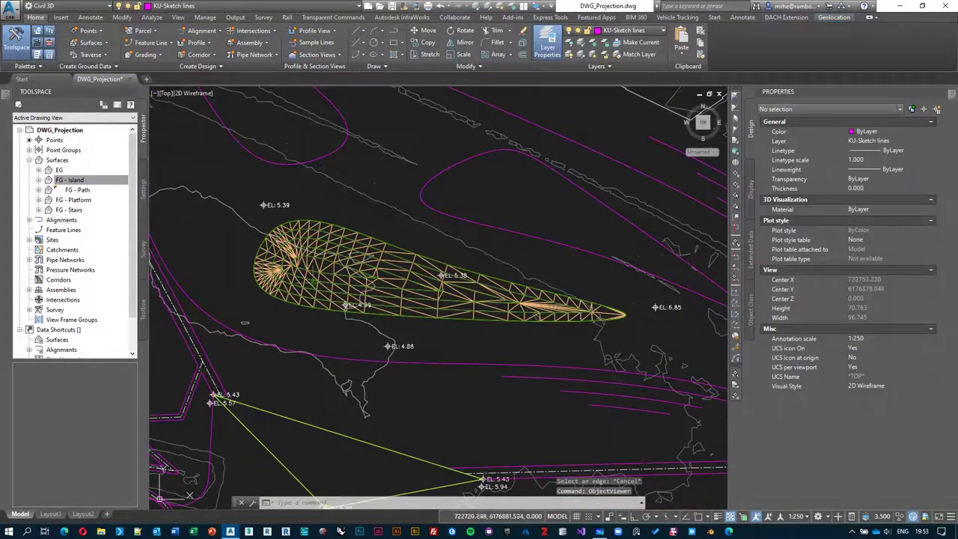
pyautogui.scroll(2, 306, 258)
pyautogui.scroll(3, 303, 258)
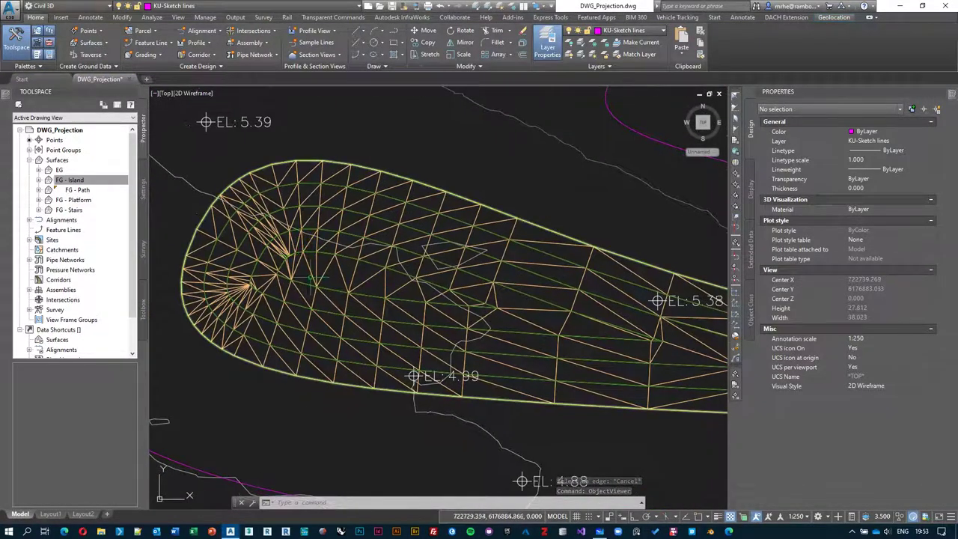
pyautogui.scroll(3, 301, 259)
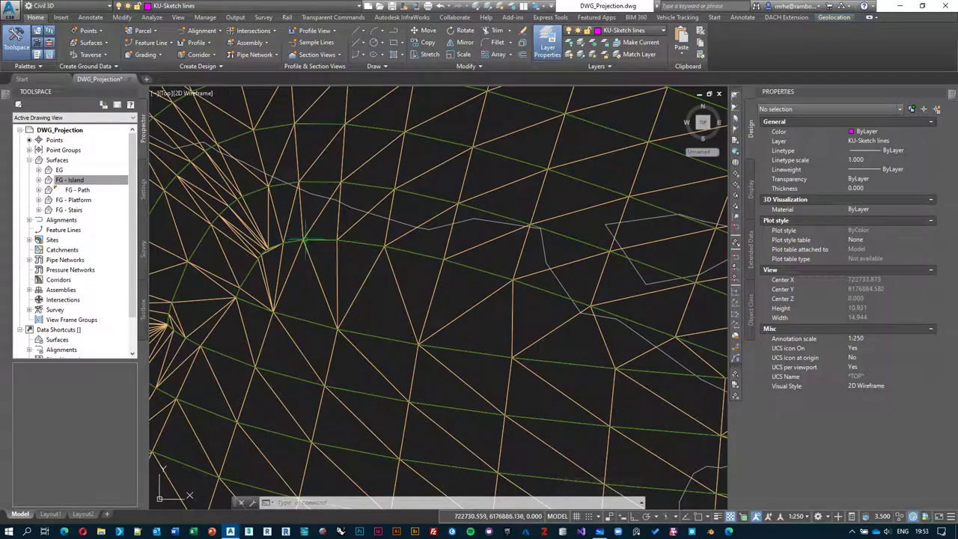
pyautogui.click(329, 293)
pyautogui.rightClick(371, 280)
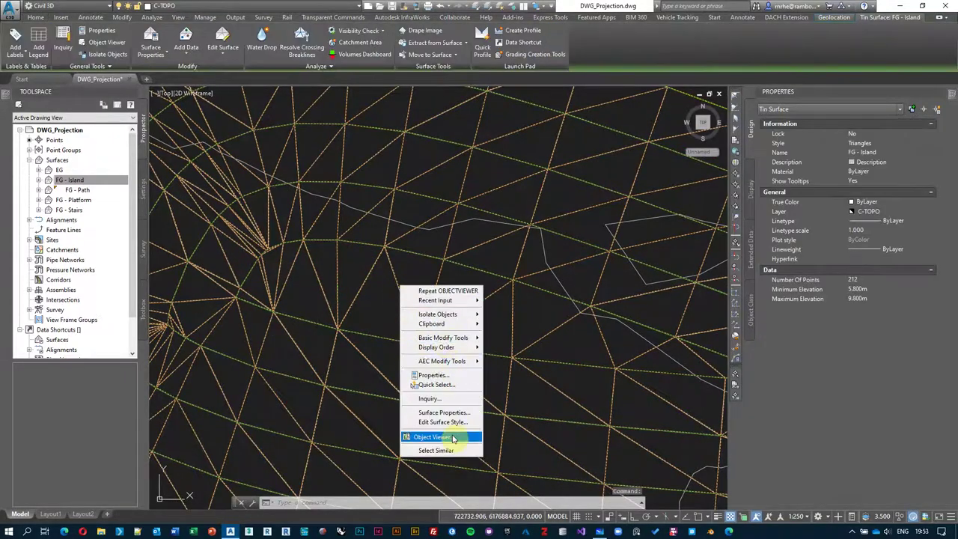
# Reopen FG - Island in the Object Viewer, orbit to inspect its crest, then close it.
pyautogui.click(423, 434)
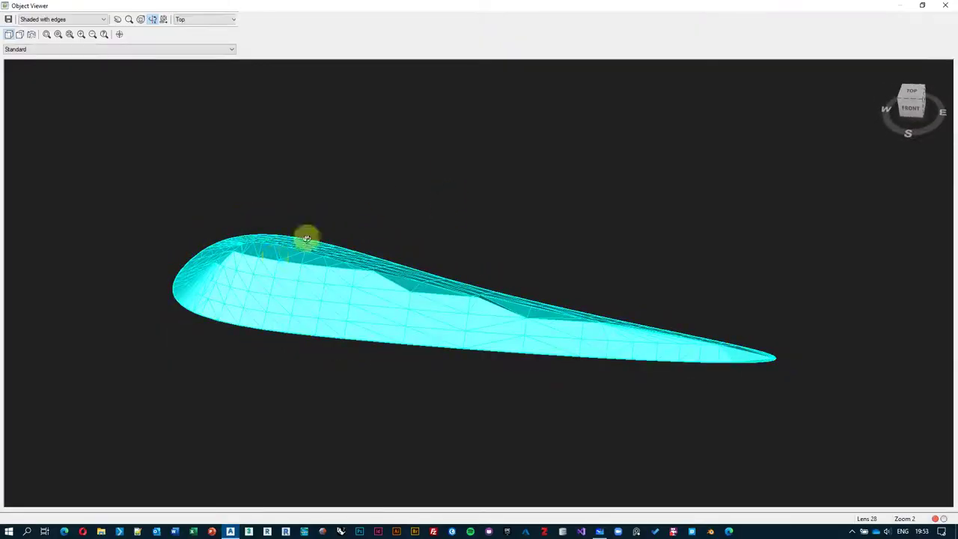
pyautogui.moveTo(305, 240); pyautogui.dragTo(591, 308)
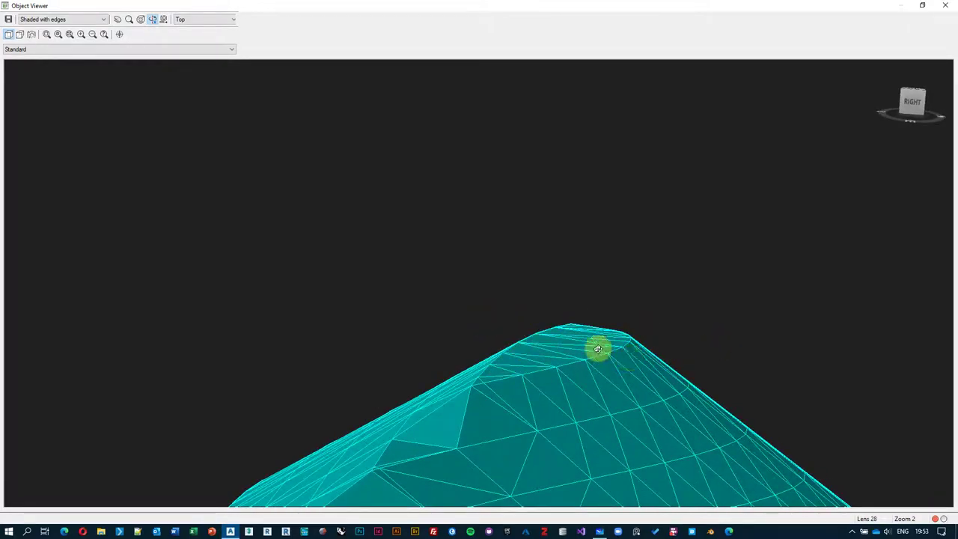
pyautogui.press('Escape')
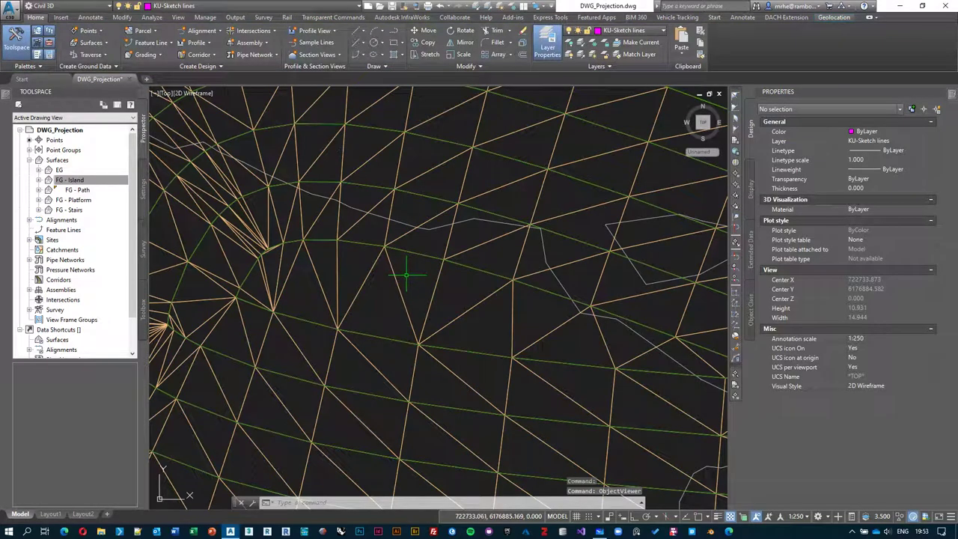
# Expand FG - Island's Definition to list Breakline set2 and Breakline set3.
pyautogui.click(23, 181)
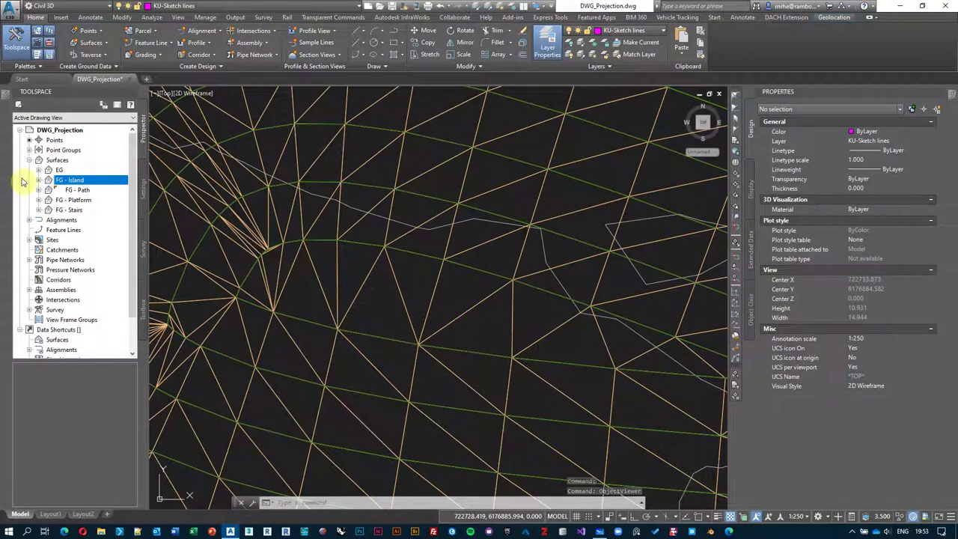
pyautogui.click(39, 180)
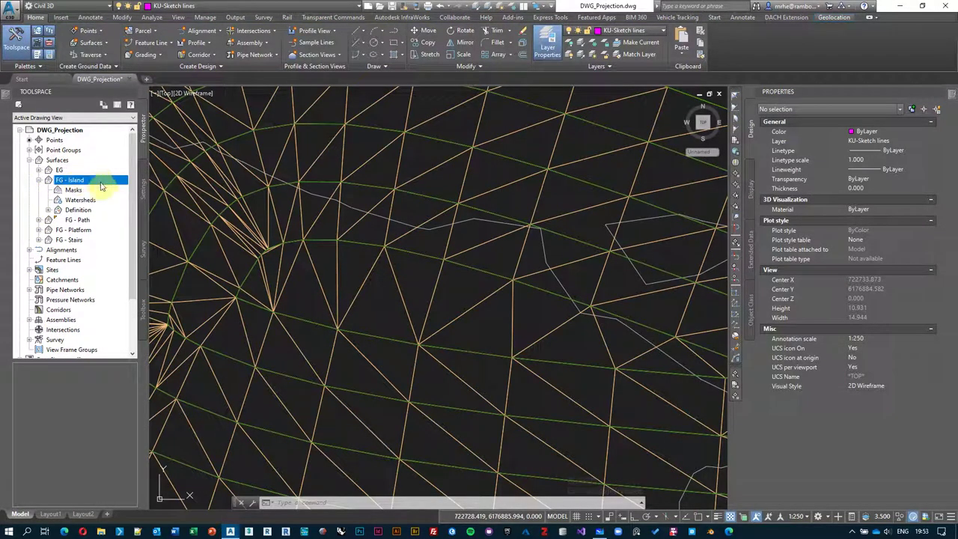
pyautogui.click(48, 211)
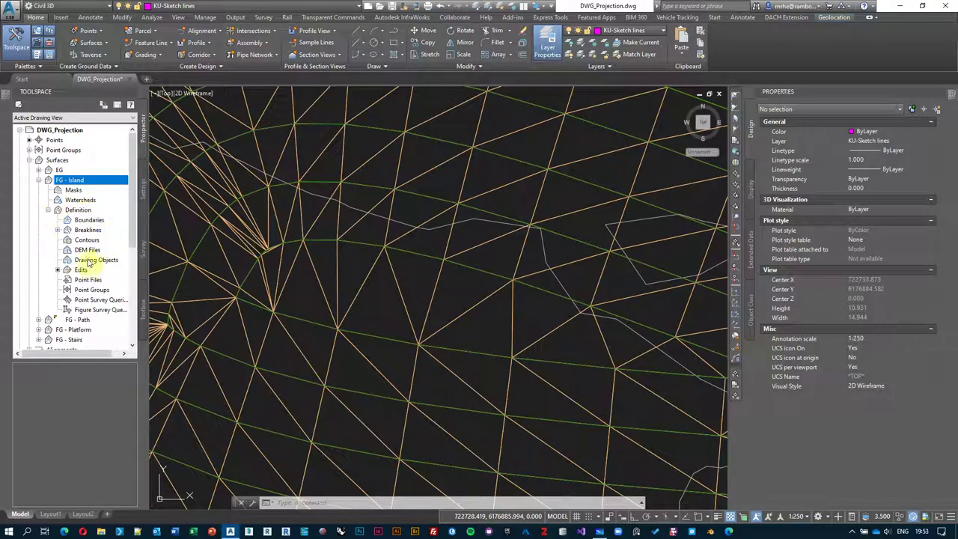
pyautogui.click(86, 231)
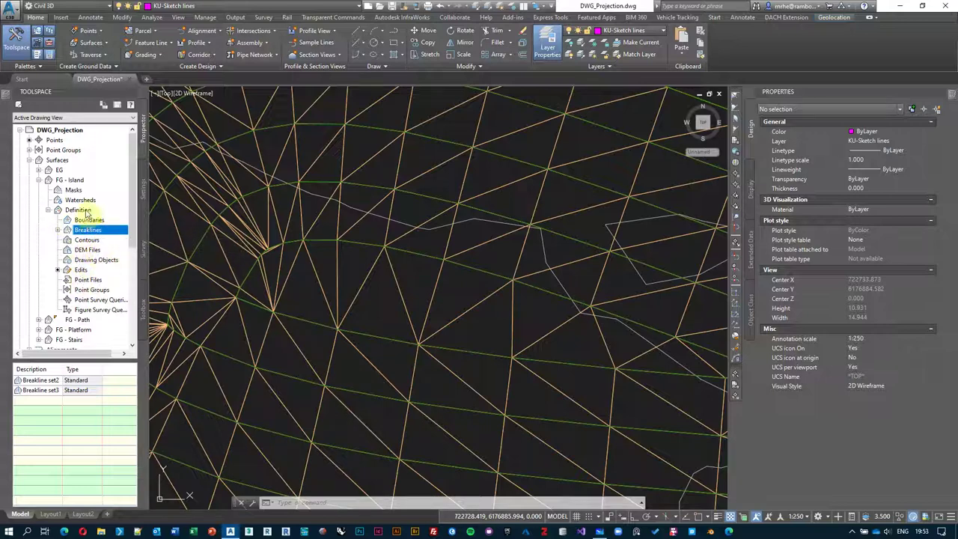
# Pan the plan view slightly right and bring up the point creation options.
pyautogui.scroll(-1, 378, 265)
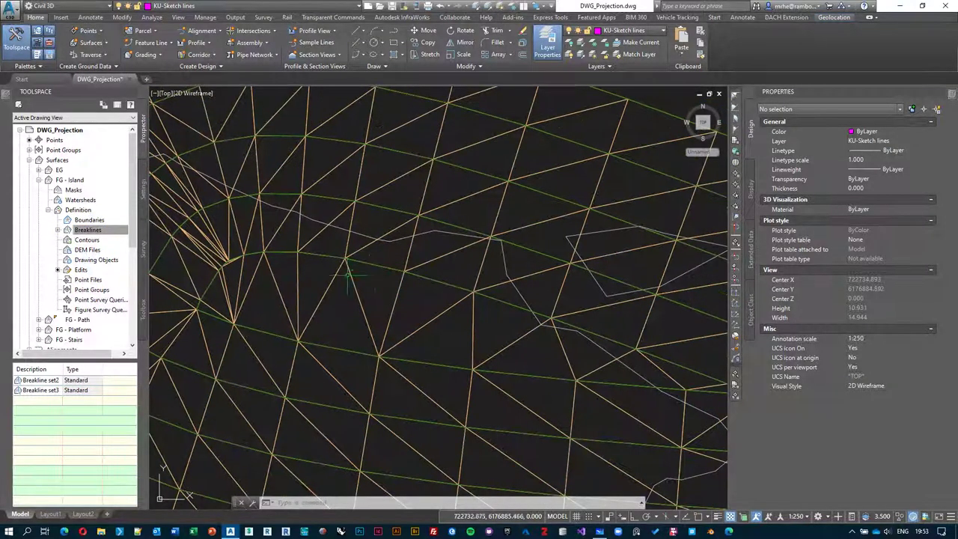
pyautogui.press('Escape')
pyautogui.moveTo(317, 286); pyautogui.dragTo(363, 281, button='middle')
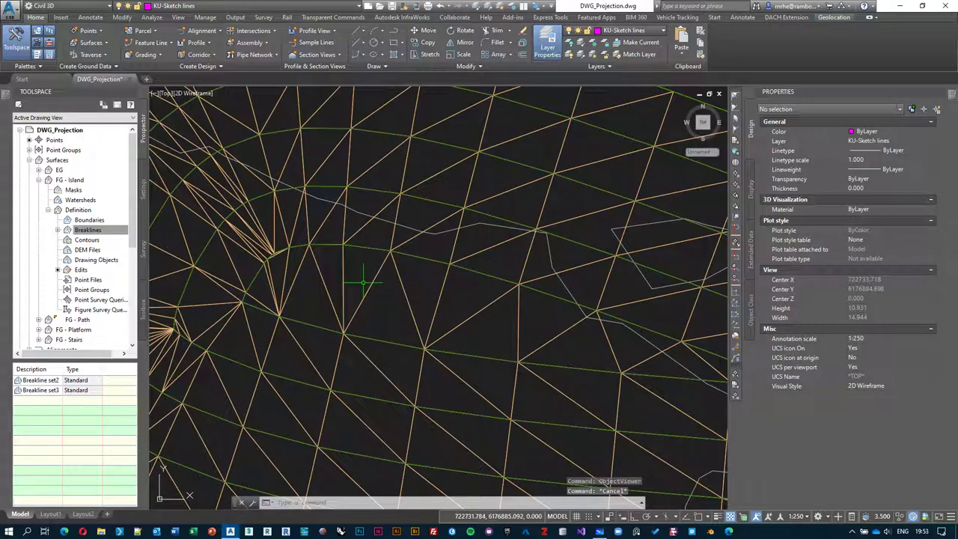
pyautogui.click(89, 30)
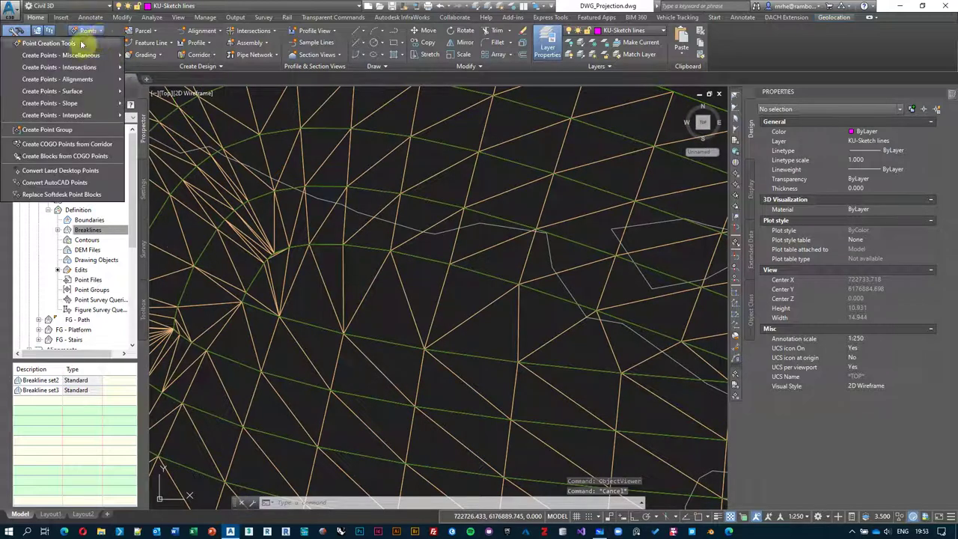
# Place a manual COGO point at elevation 10 near the crest with no description, then select it.
pyautogui.press('Escape')
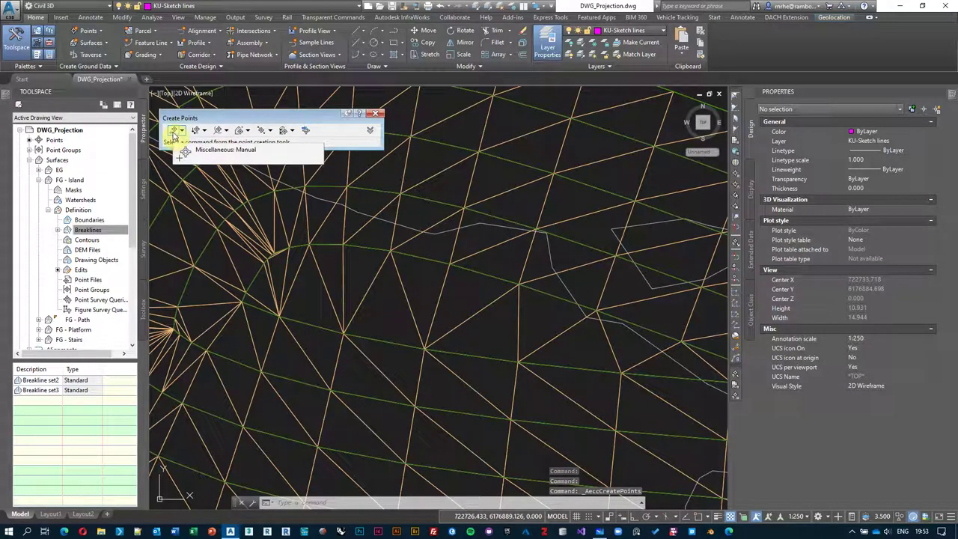
pyautogui.click(174, 132)
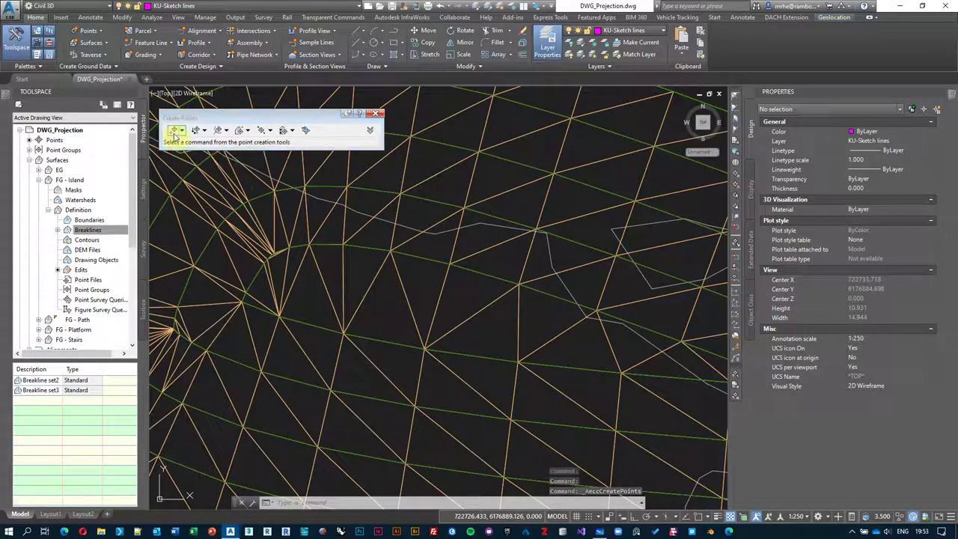
pyautogui.click(386, 321)
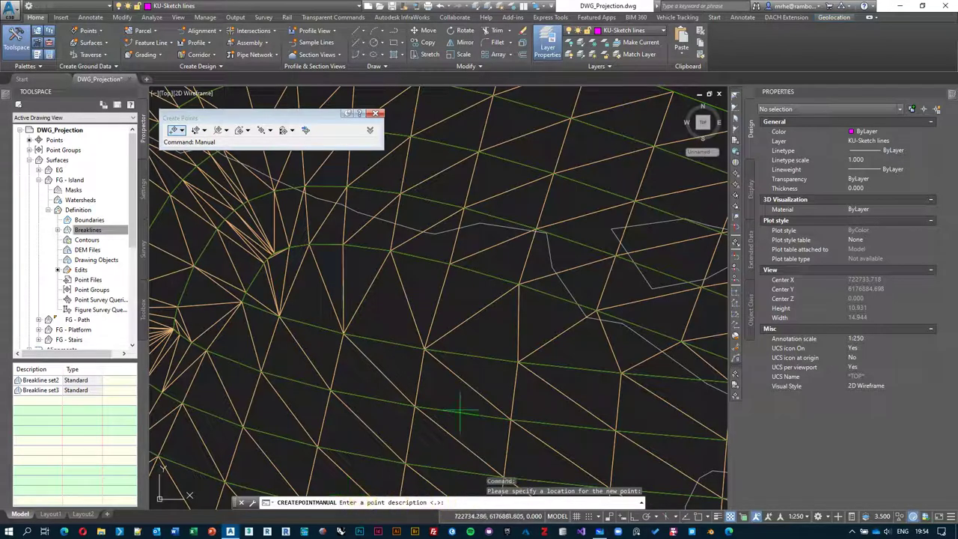
pyautogui.press('Return')
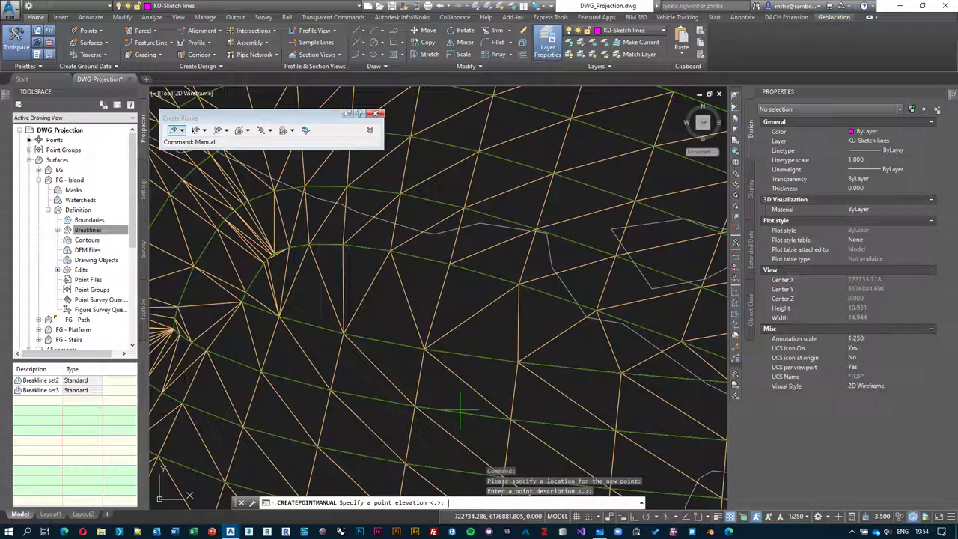
pyautogui.press('Return')
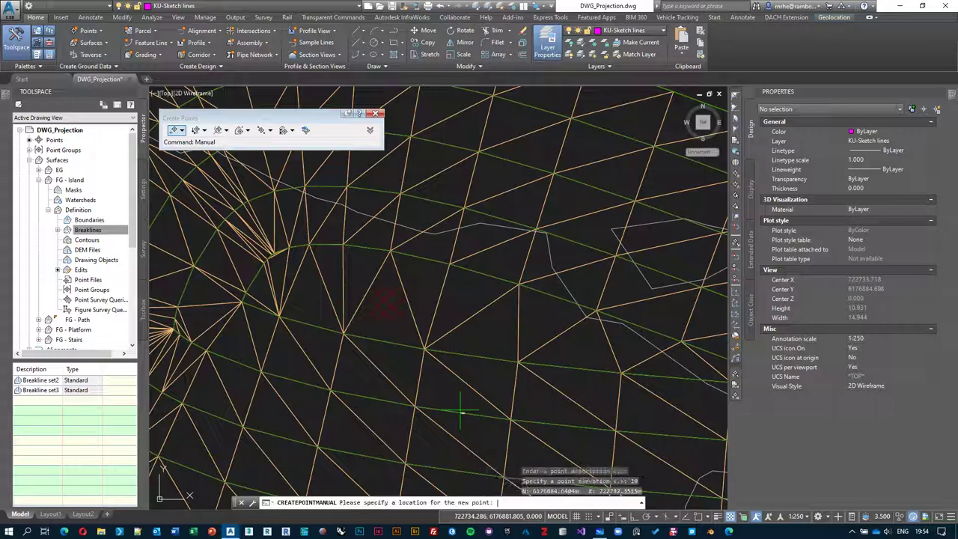
pyautogui.press('Escape')
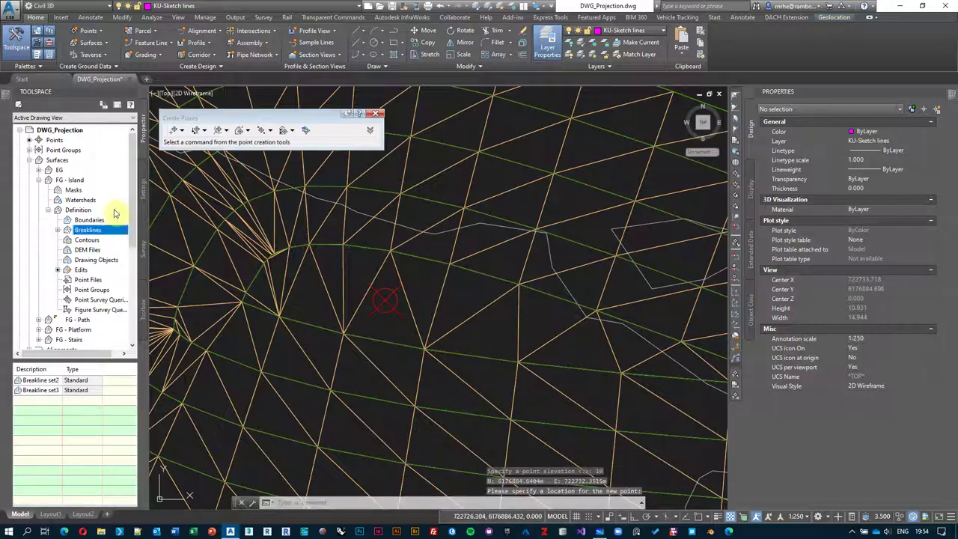
pyautogui.click(29, 150)
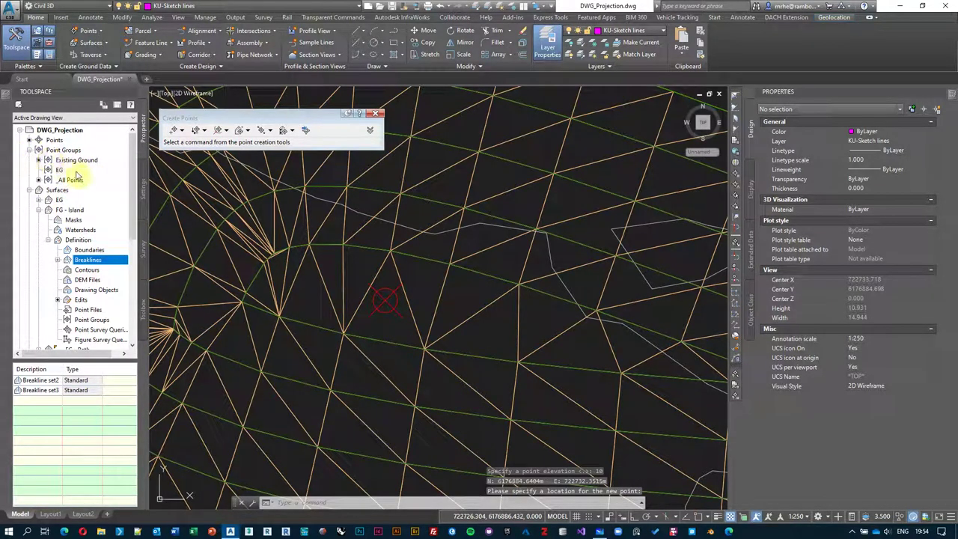
pyautogui.click(386, 301)
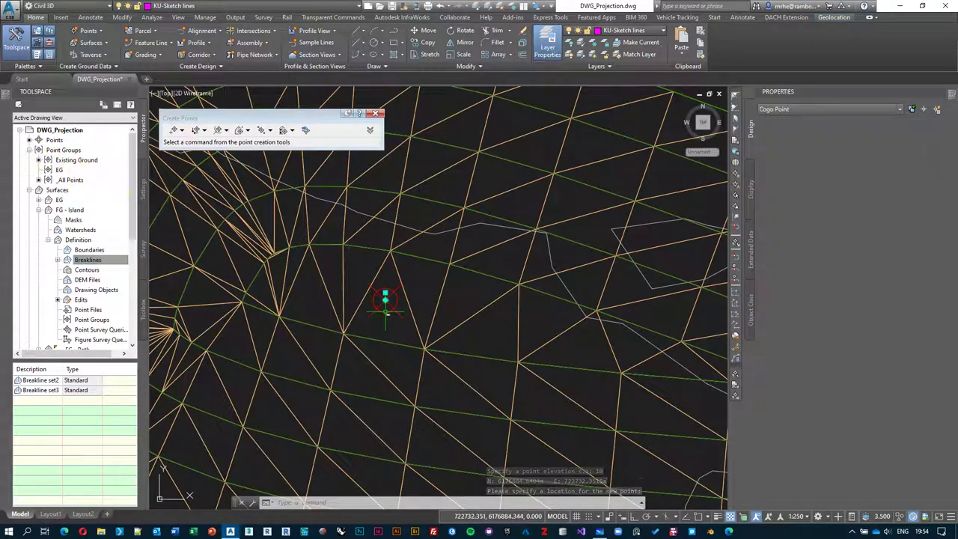
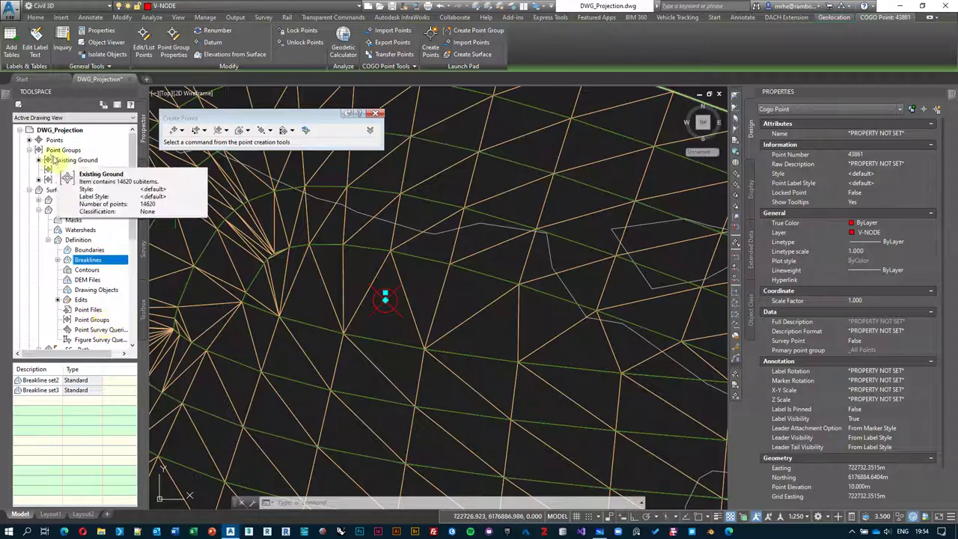
# Add a new point group in Prospector and name it 'Island'.
pyautogui.rightClick(64, 151)
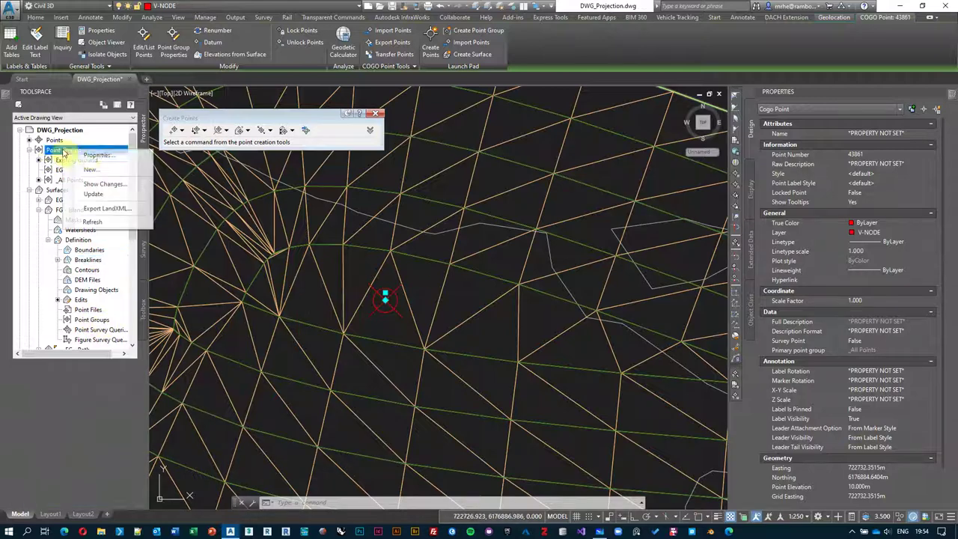
pyautogui.click(127, 173)
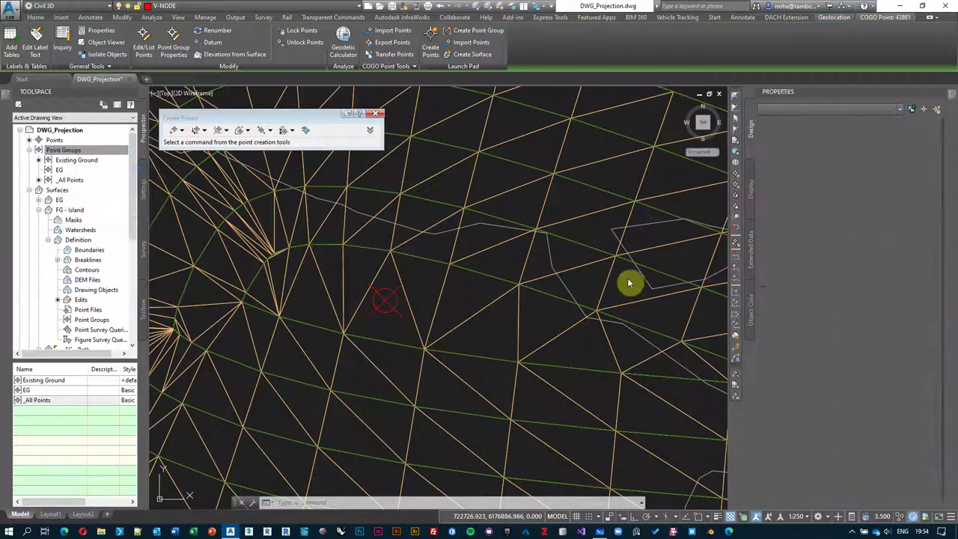
pyautogui.moveTo(538, 183); pyautogui.dragTo(275, 155)
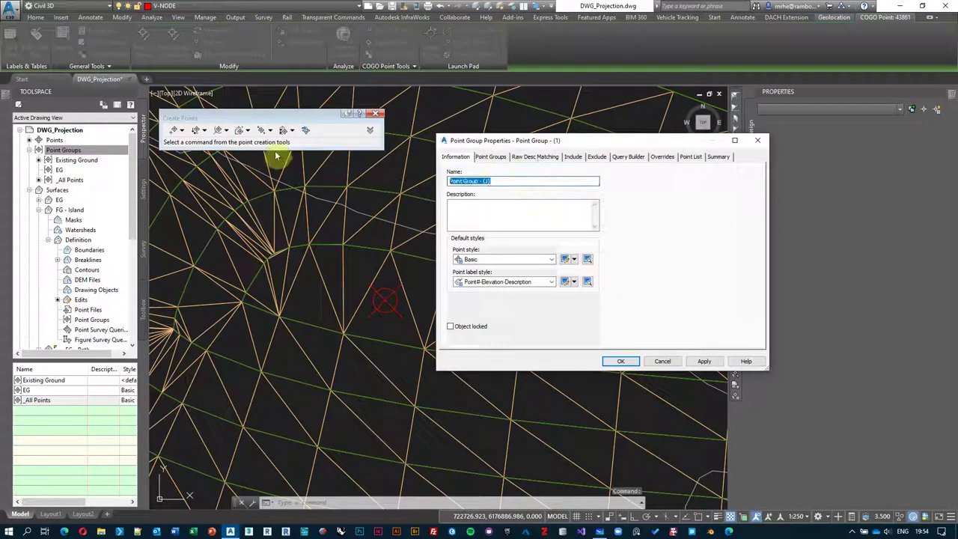
pyautogui.write('Island')
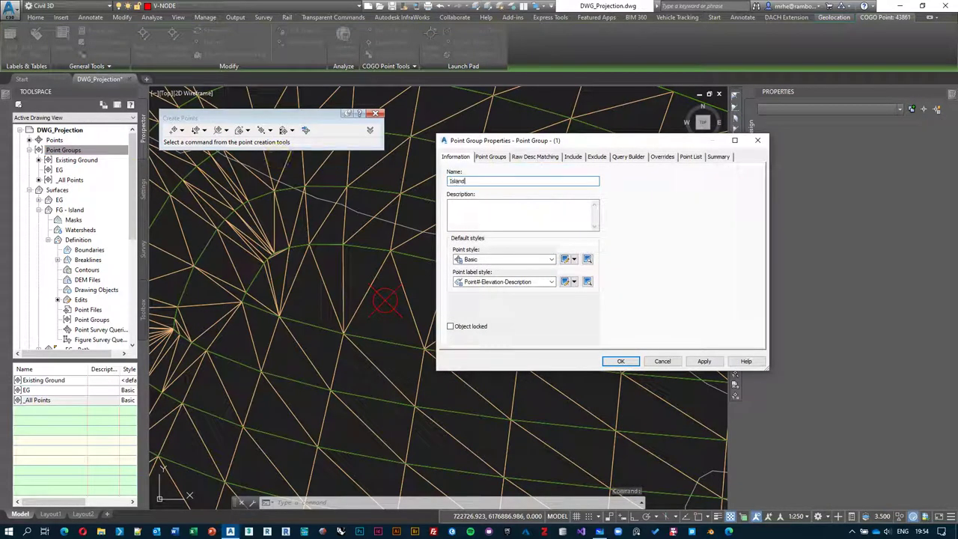
pyautogui.click(620, 361)
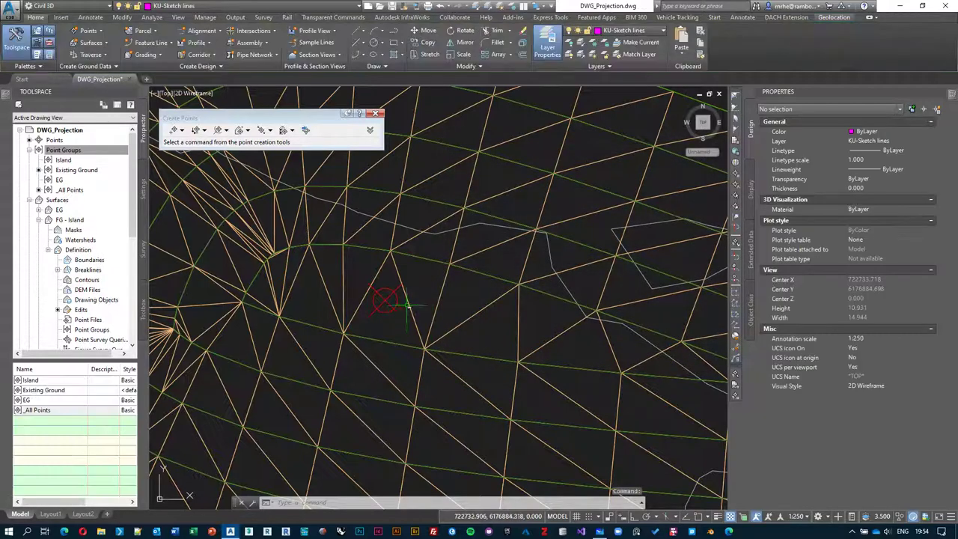
pyautogui.moveTo(406, 305); pyautogui.dragTo(449, 305, button='middle')
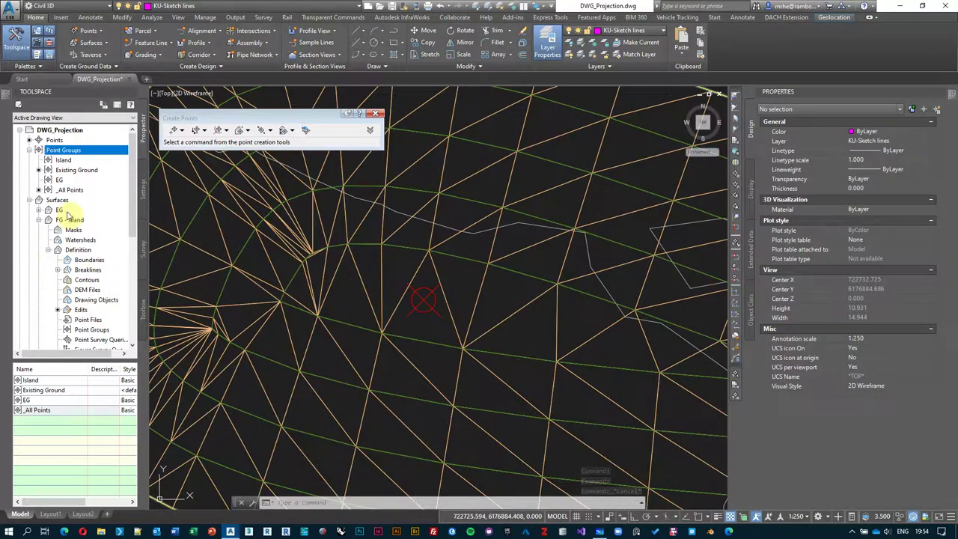
# Open the FG - Island surface's Point Groups definition list and close it unchanged.
pyautogui.click(80, 220)
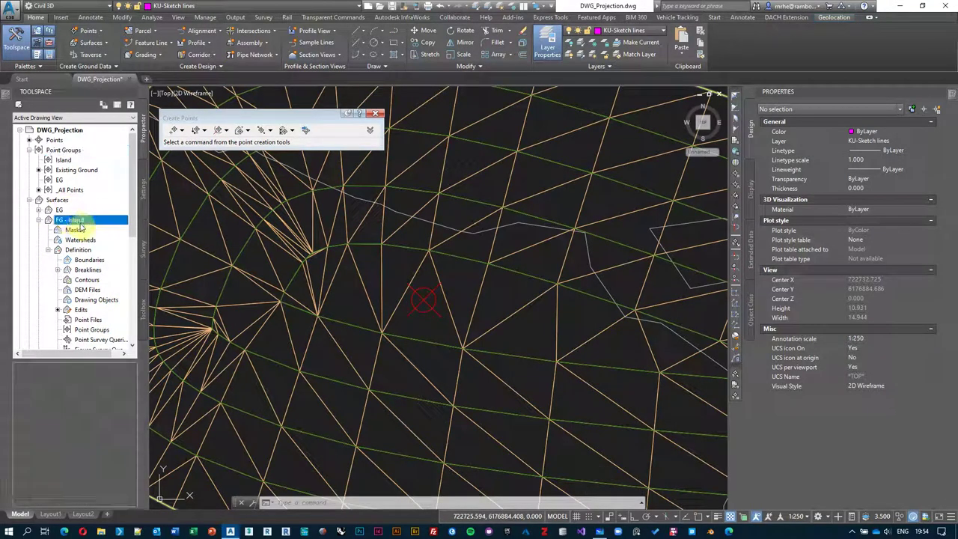
pyautogui.scroll(-1, 86, 294)
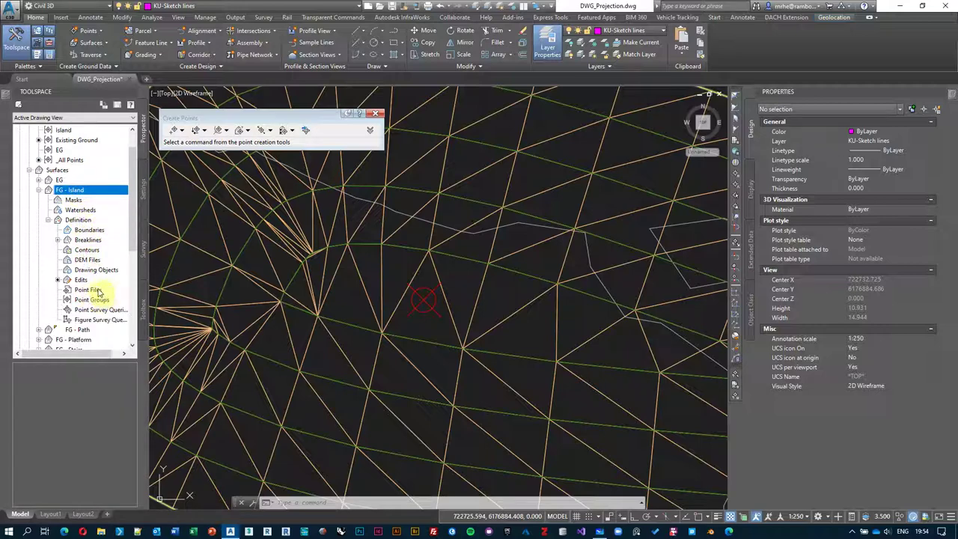
pyautogui.click(90, 300)
pyautogui.rightClick(88, 302)
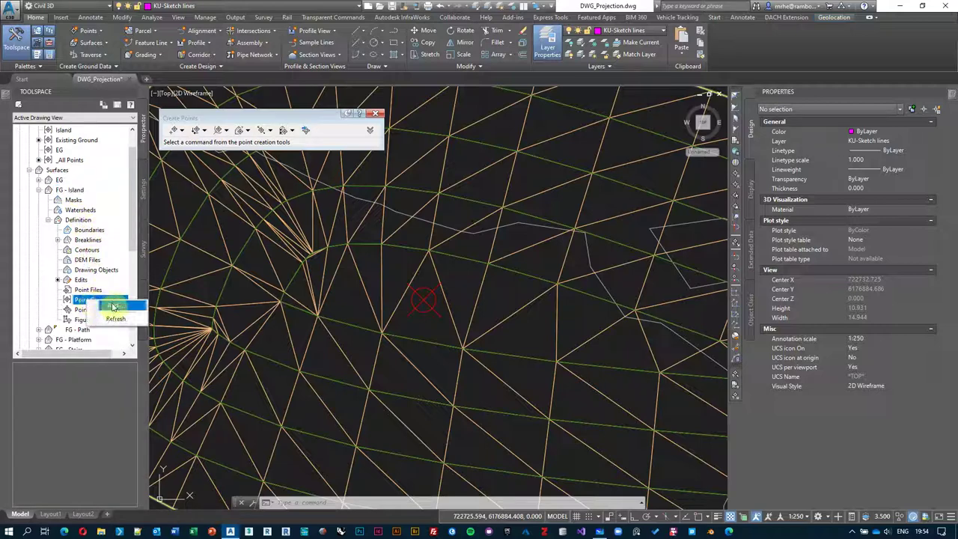
pyautogui.click(112, 306)
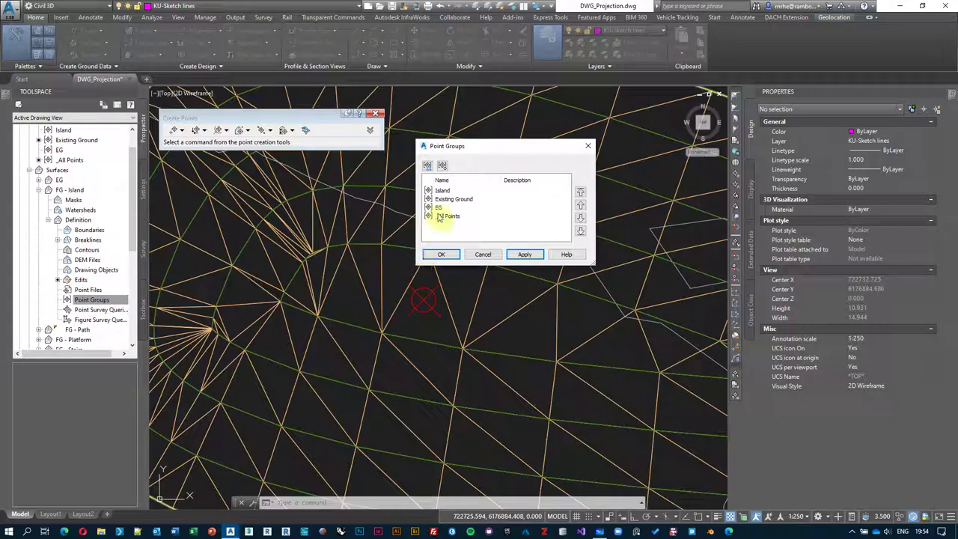
pyautogui.click(483, 255)
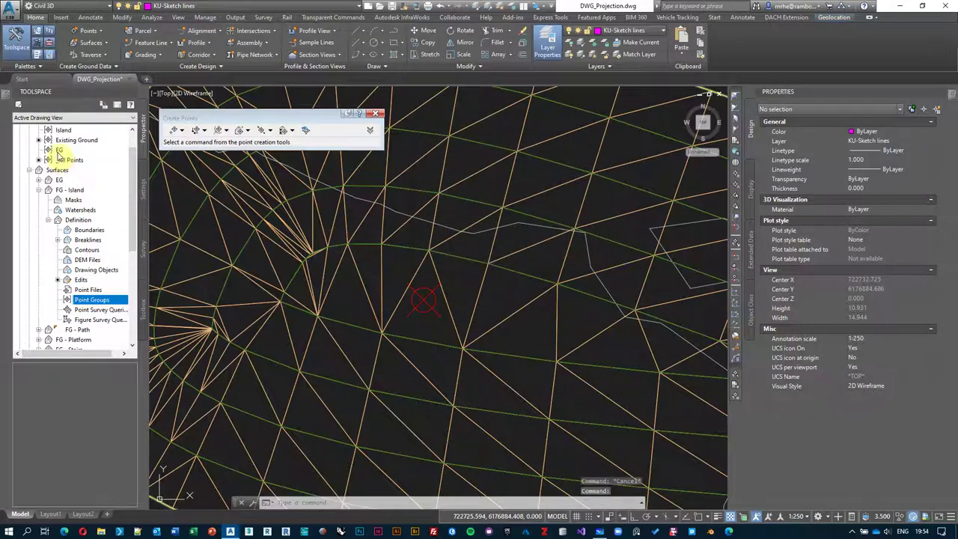
# Select the Island point group, then COGO point 43861 at the drawing centre.
pyautogui.scroll(1, 64, 161)
pyautogui.click(63, 159)
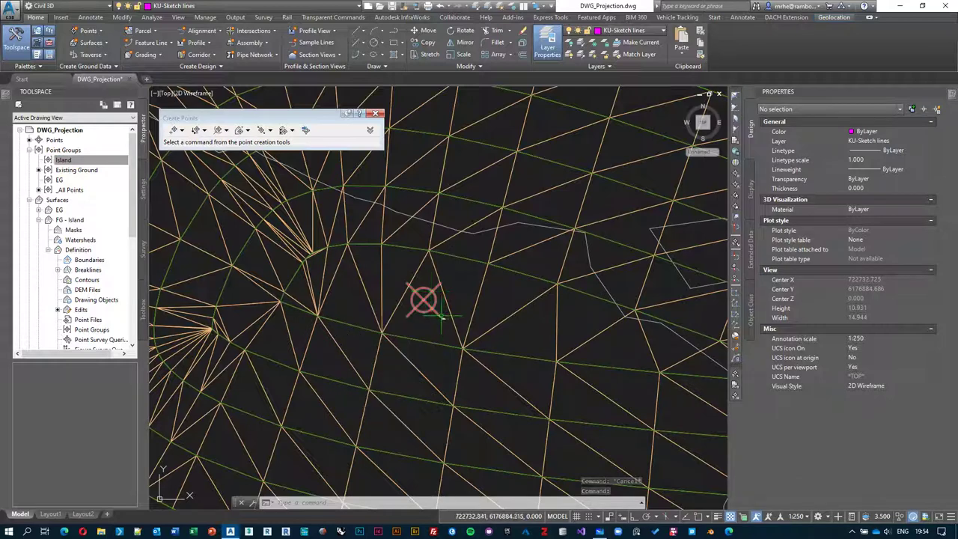
pyautogui.click(423, 300)
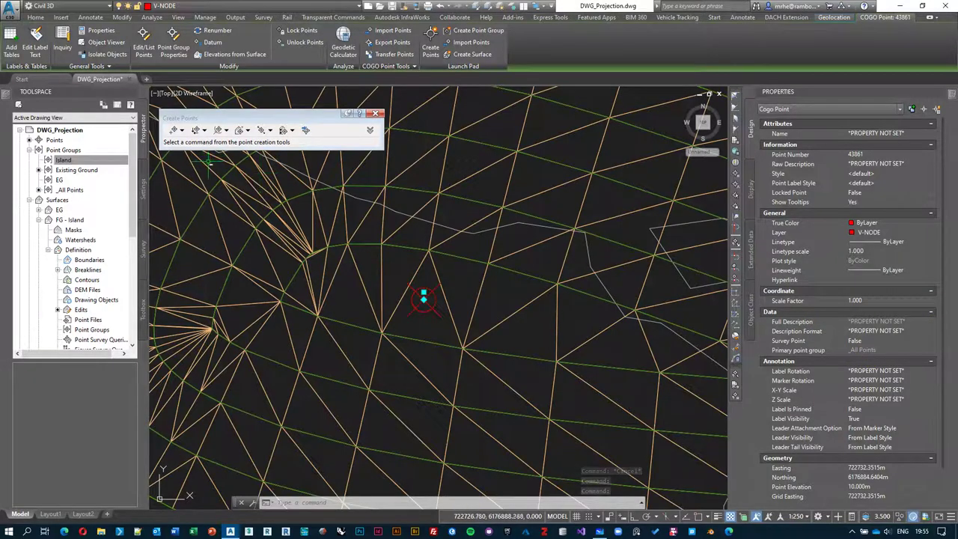
# Change COGO point 43861's Name to 'island' in the Properties palette.
pyautogui.rightClick(60, 161)
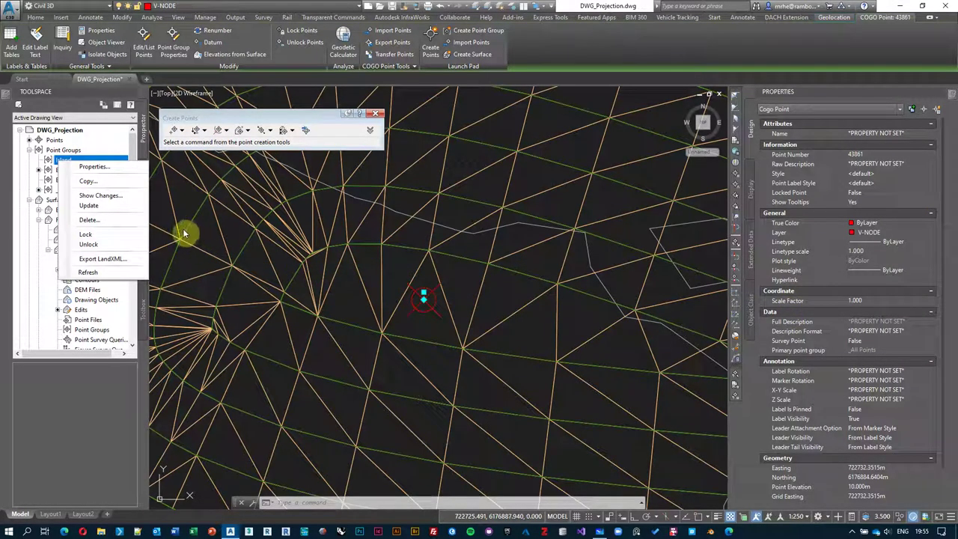
pyautogui.click(378, 268)
pyautogui.moveTo(503, 295); pyautogui.dragTo(488, 298, button='middle')
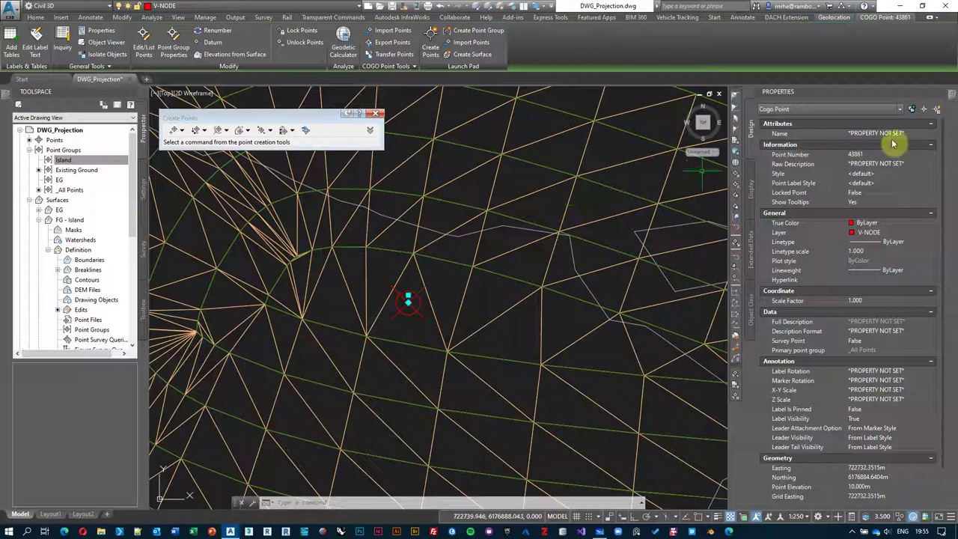
pyautogui.click(917, 134)
pyautogui.press('BackSpace')
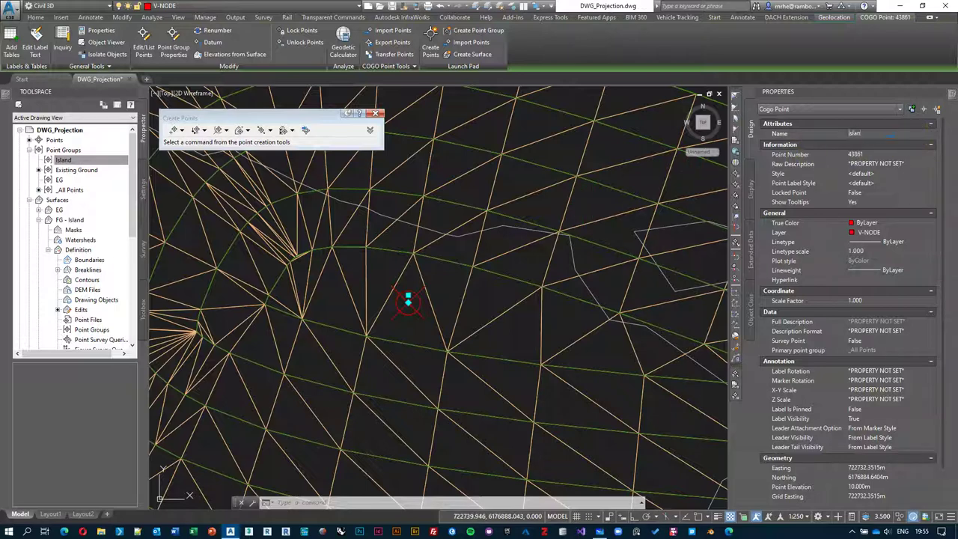
pyautogui.write('island')
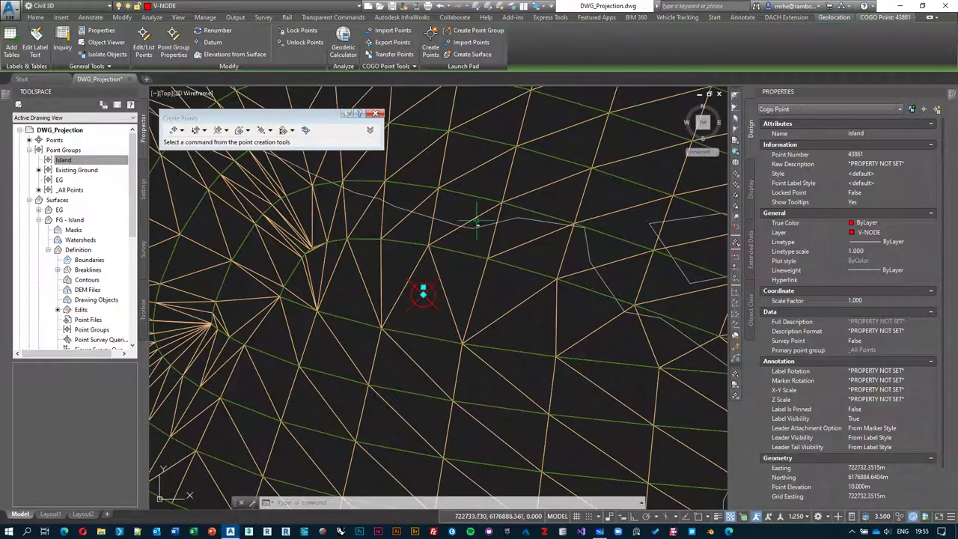
pyautogui.scroll(-2, 912, 423)
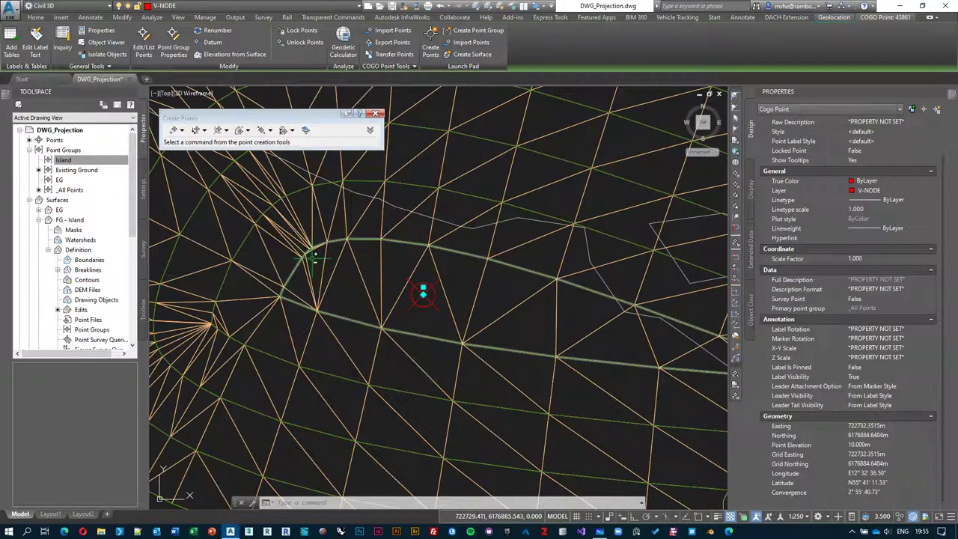
pyautogui.rightClick(62, 160)
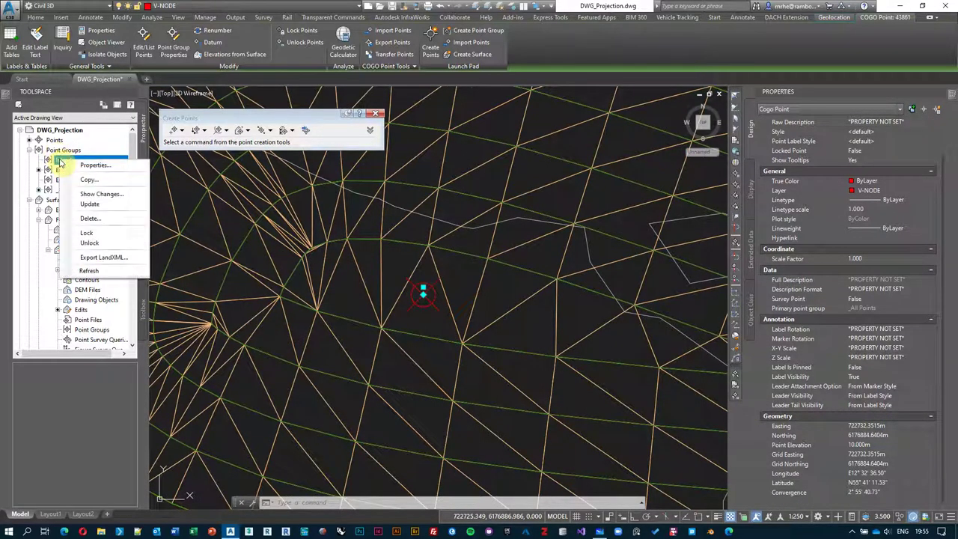
# Give the Island point group an Include rule for names matching 'island*'.
pyautogui.click(105, 170)
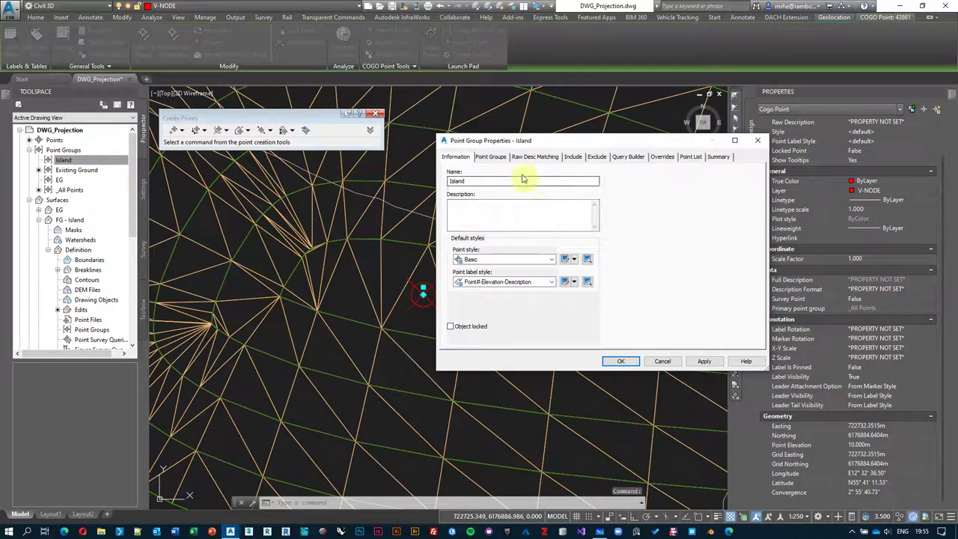
pyautogui.click(574, 158)
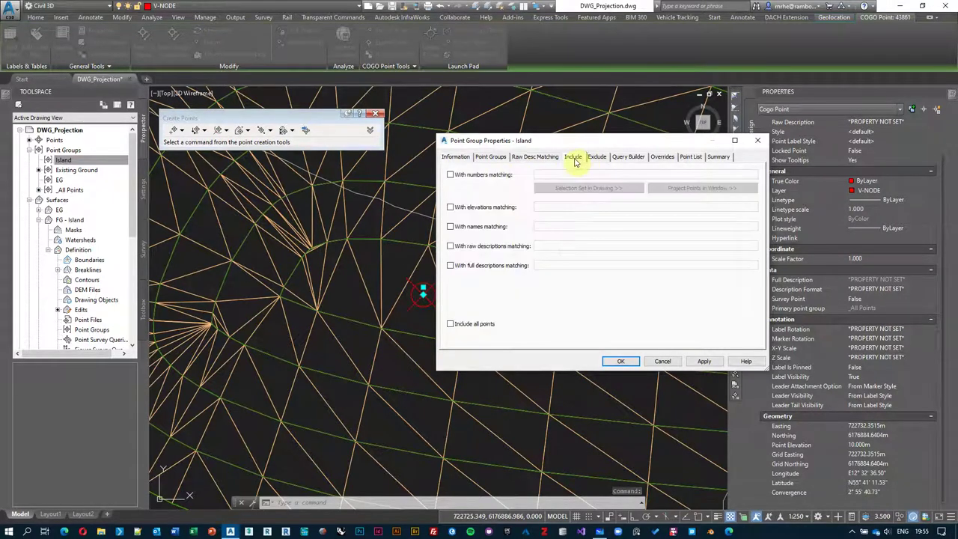
pyautogui.click(466, 228)
pyautogui.write('is')
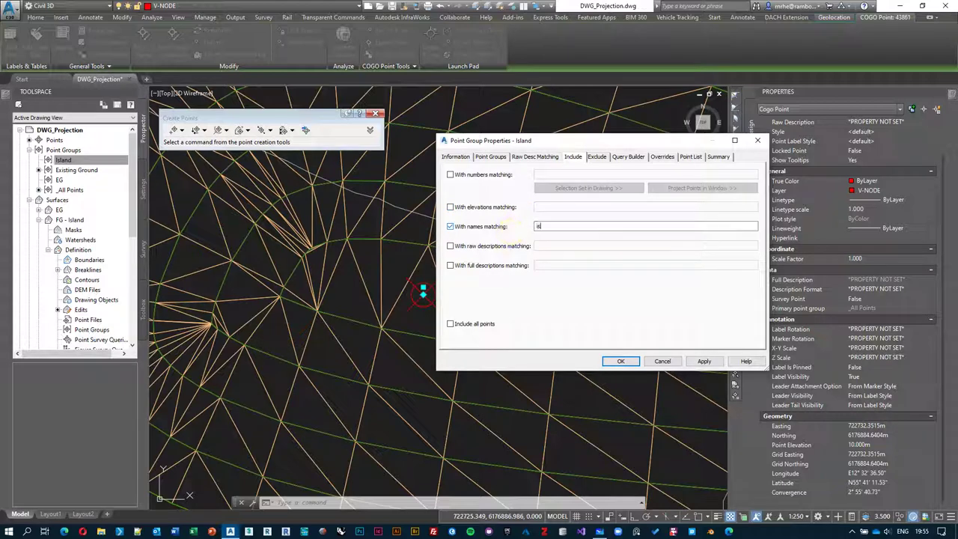
pyautogui.write('land*')
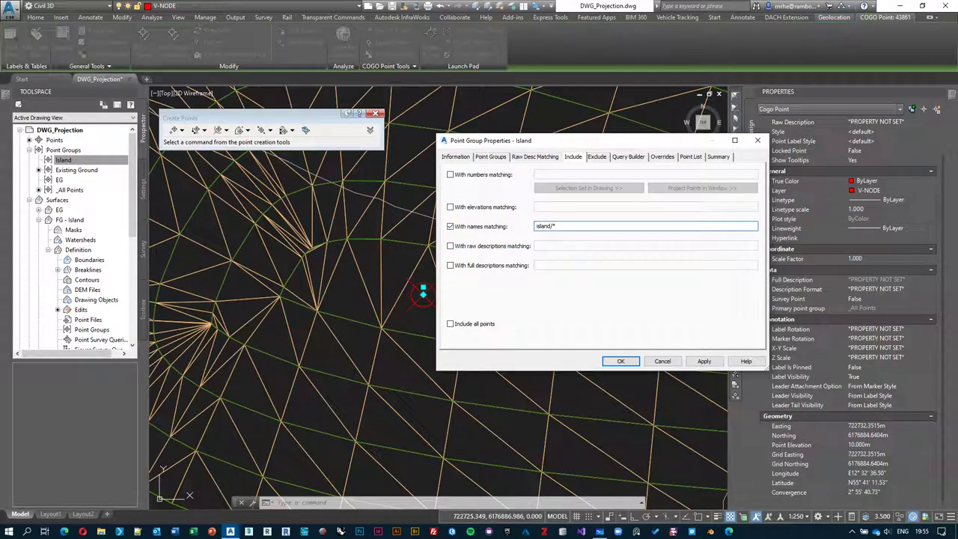
pyautogui.click(619, 362)
# Show the Island group's point list and reselect point 43861 in the drawing.
pyautogui.press('Escape')
pyautogui.click(63, 160)
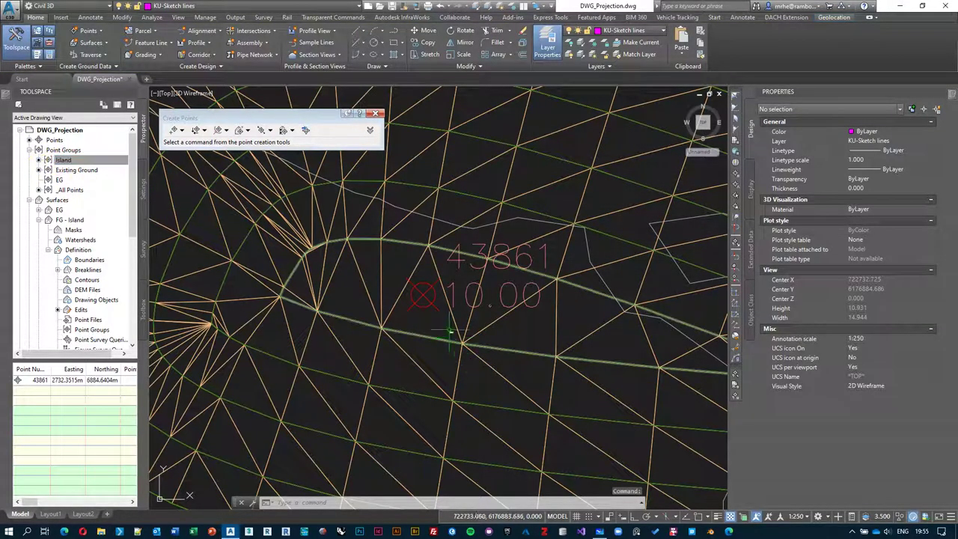
pyautogui.scroll(2, 426, 323)
pyautogui.press('Escape')
pyautogui.click(420, 317)
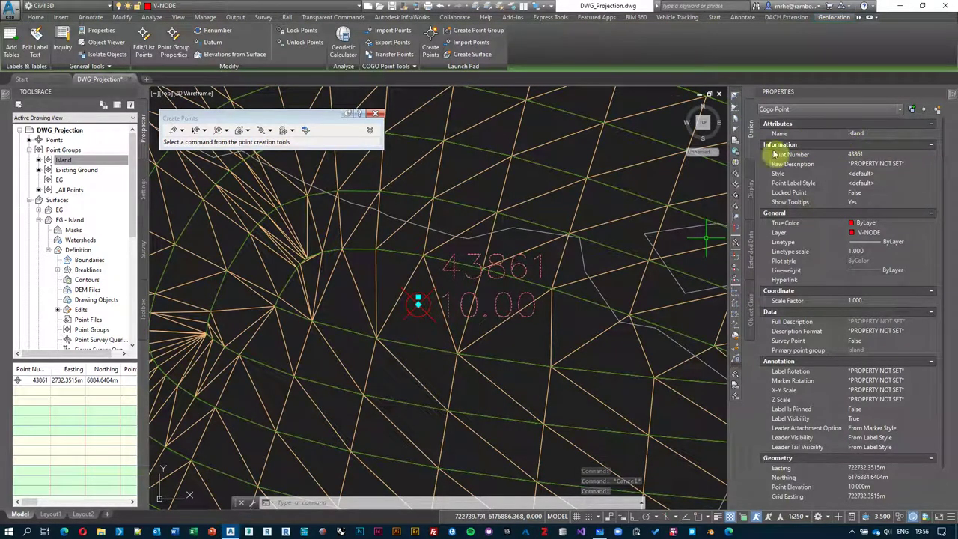
# Recheck the Island point group's 'island*' name-matching rule and confirm the properties.
pyautogui.click(64, 160)
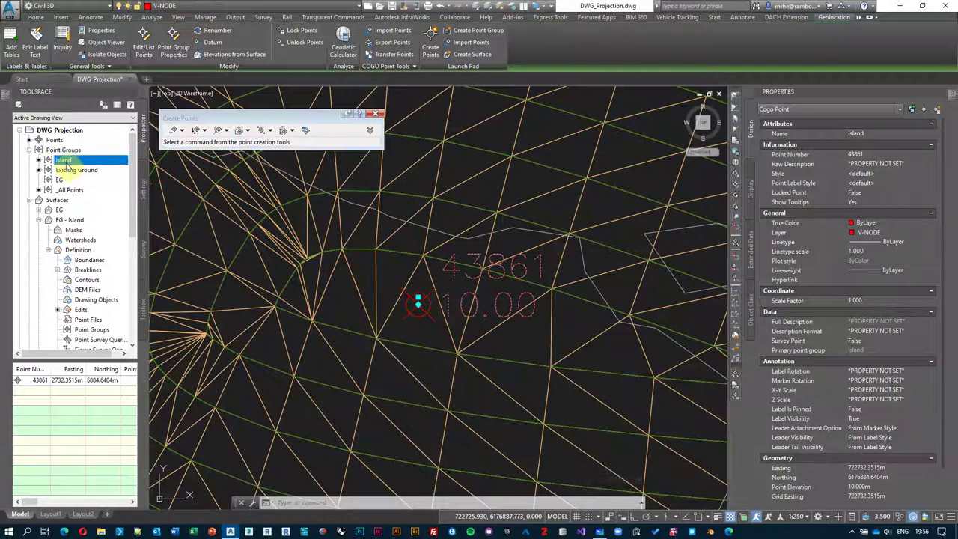
pyautogui.rightClick(63, 163)
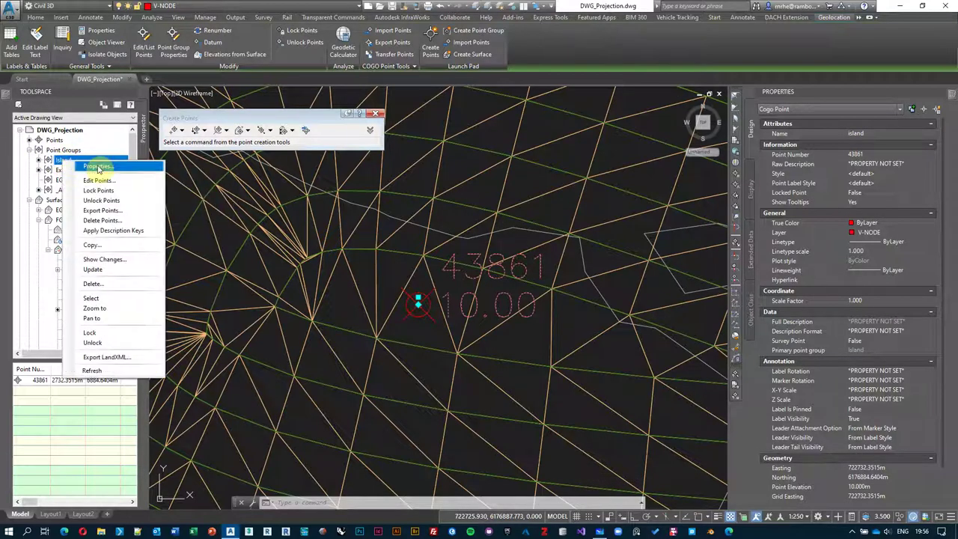
pyautogui.click(98, 167)
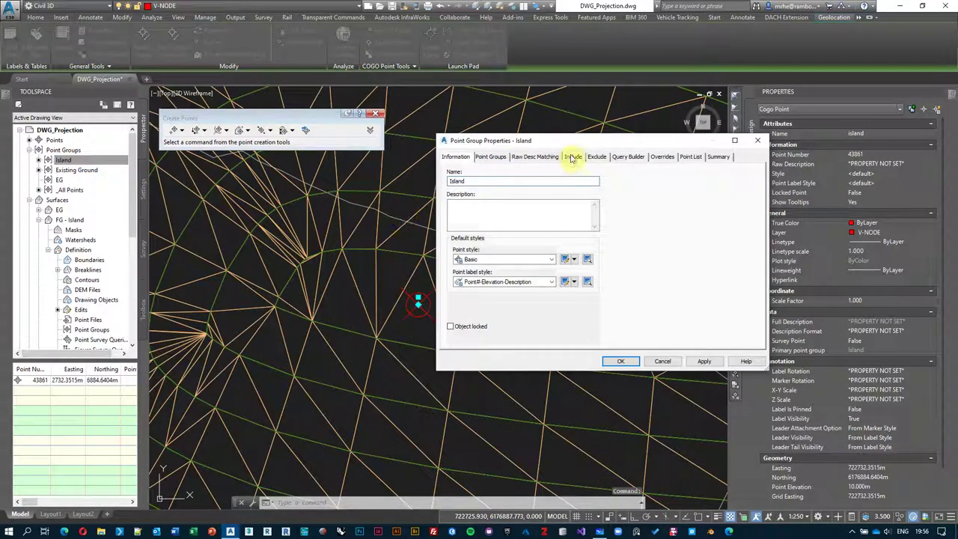
pyautogui.click(572, 157)
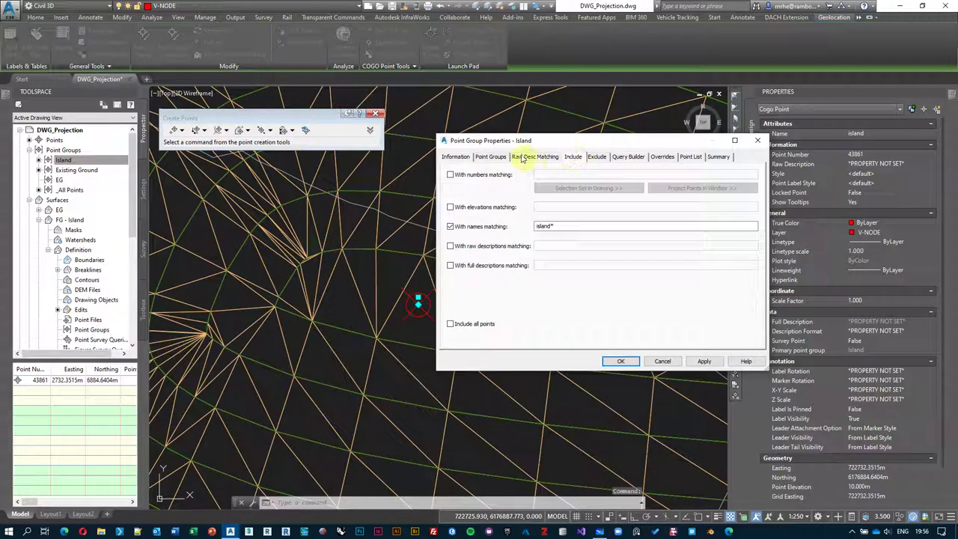
pyautogui.click(547, 226)
pyautogui.click(620, 363)
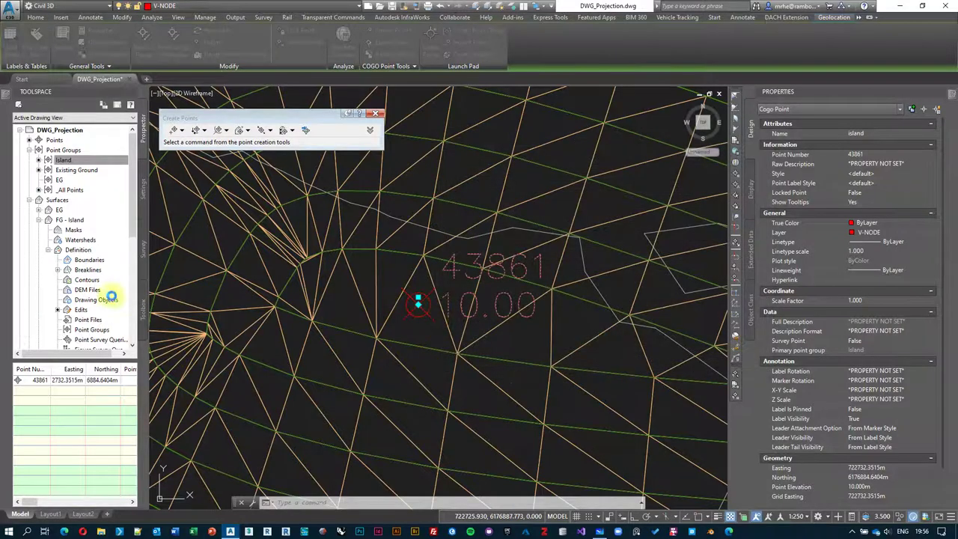
pyautogui.press('Escape')
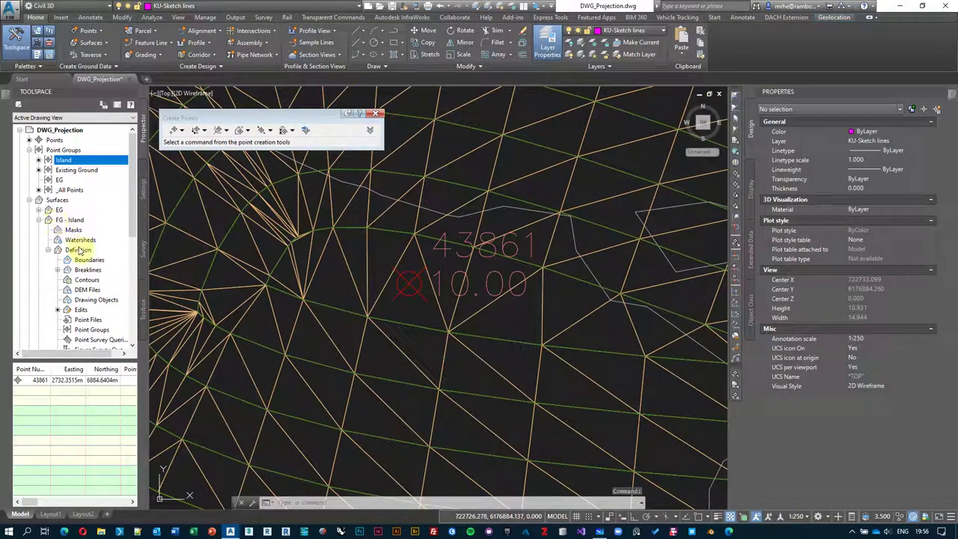
# Add the Island point group to the FG - Island surface definition.
pyautogui.click(83, 250)
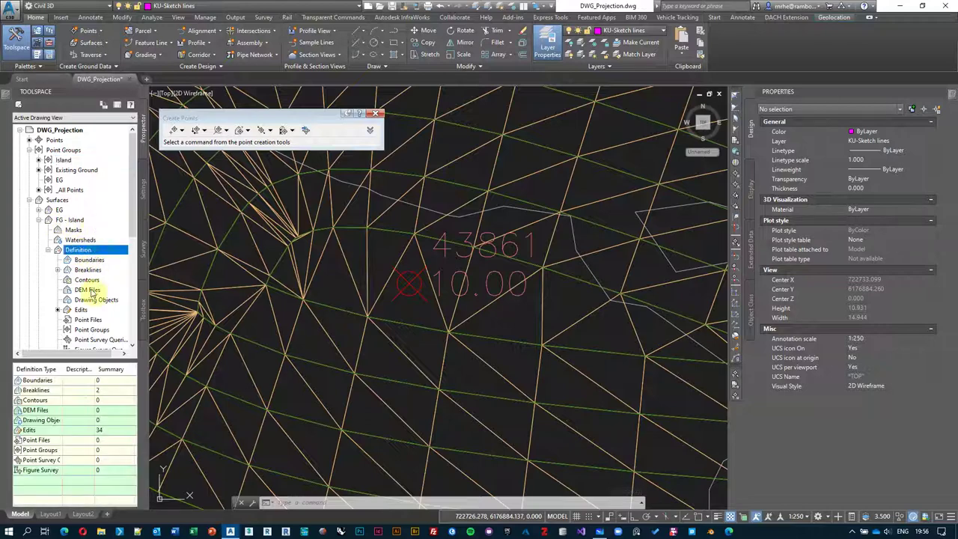
pyautogui.scroll(-1, 91, 294)
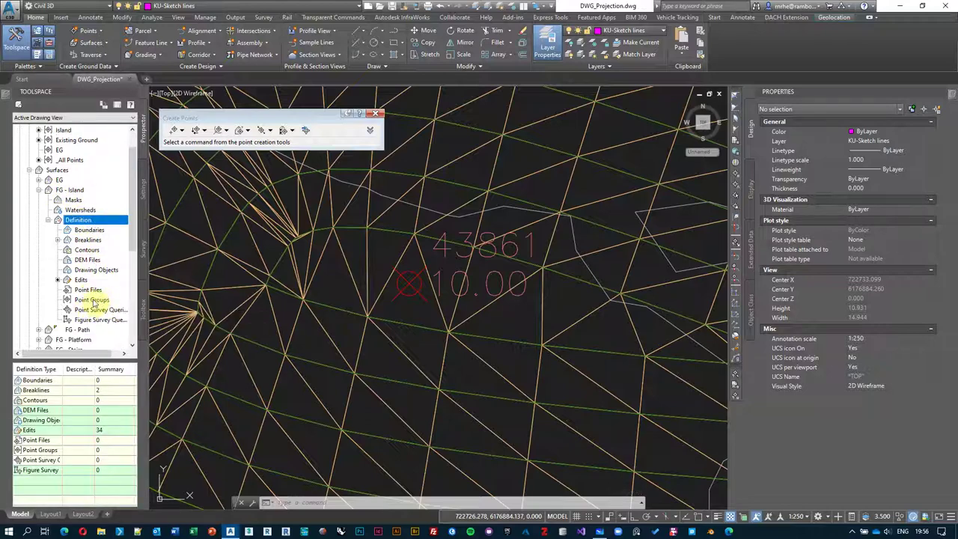
pyautogui.rightClick(91, 299)
pyautogui.click(119, 308)
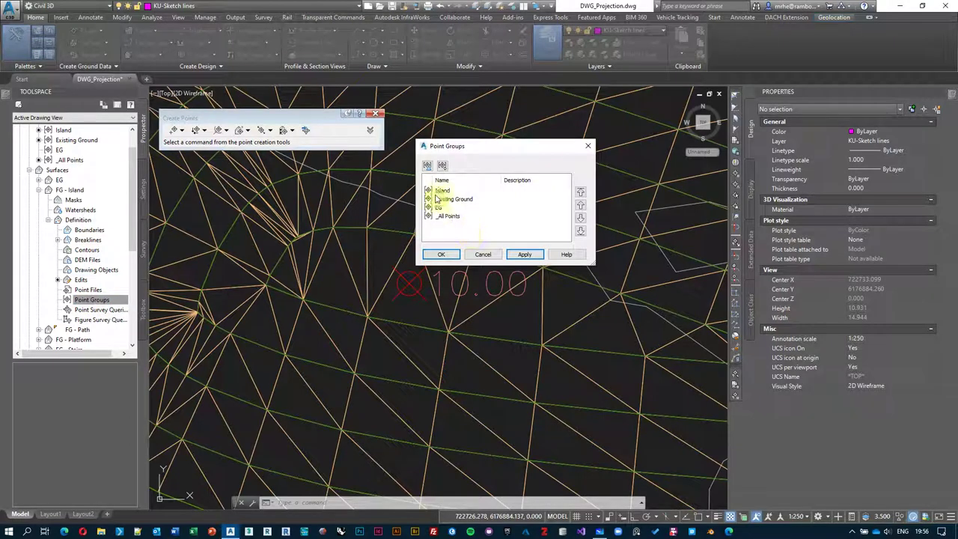
pyautogui.click(444, 192)
pyautogui.click(440, 254)
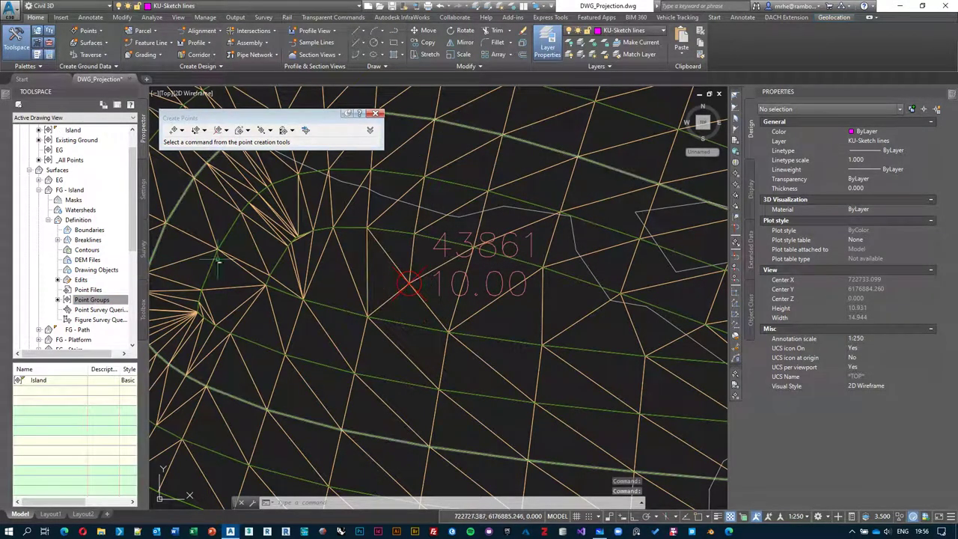
# Select the FG - Island surface in the drawing.
pyautogui.moveTo(340, 264); pyautogui.dragTo(342, 281, button='middle')
pyautogui.scroll(-3, 342, 281)
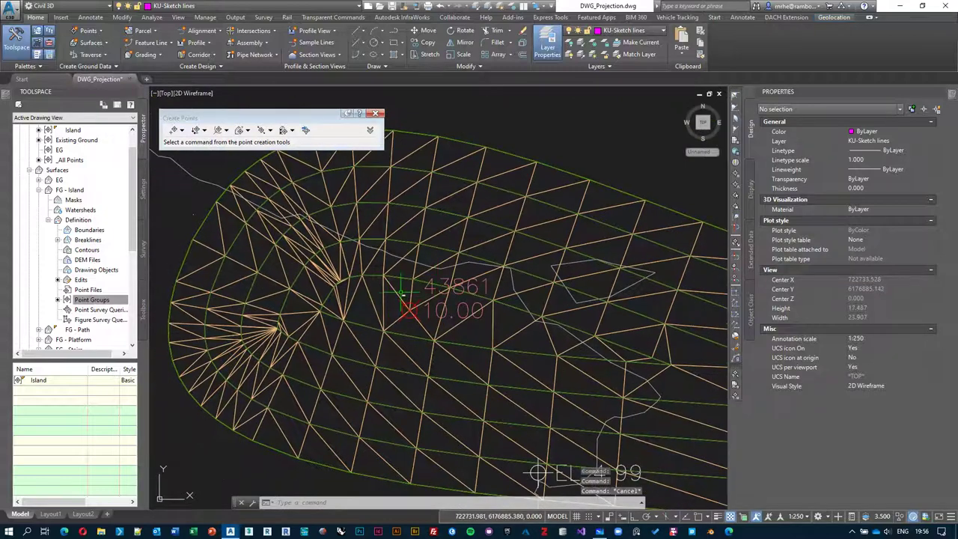
pyautogui.click(397, 294)
pyautogui.rightClick(451, 322)
# Inspect the FG - Island surface in Object Viewer from several orbit angles.
pyautogui.click(516, 466)
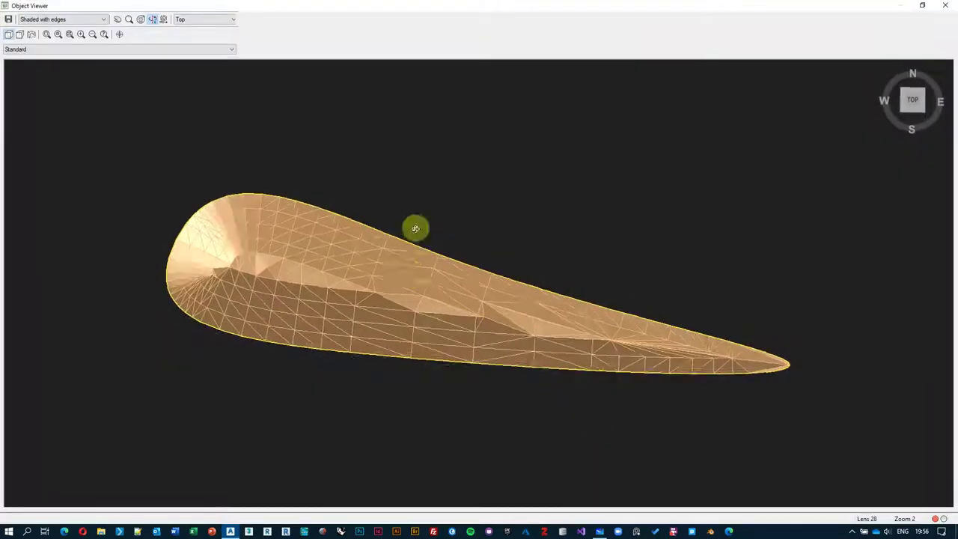
pyautogui.moveTo(412, 227); pyautogui.dragTo(507, 256)
pyautogui.scroll(3, 344, 276)
pyautogui.scroll(3, 507, 256)
pyautogui.moveTo(524, 297); pyautogui.dragTo(516, 342)
pyautogui.moveTo(620, 328); pyautogui.dragTo(452, 301)
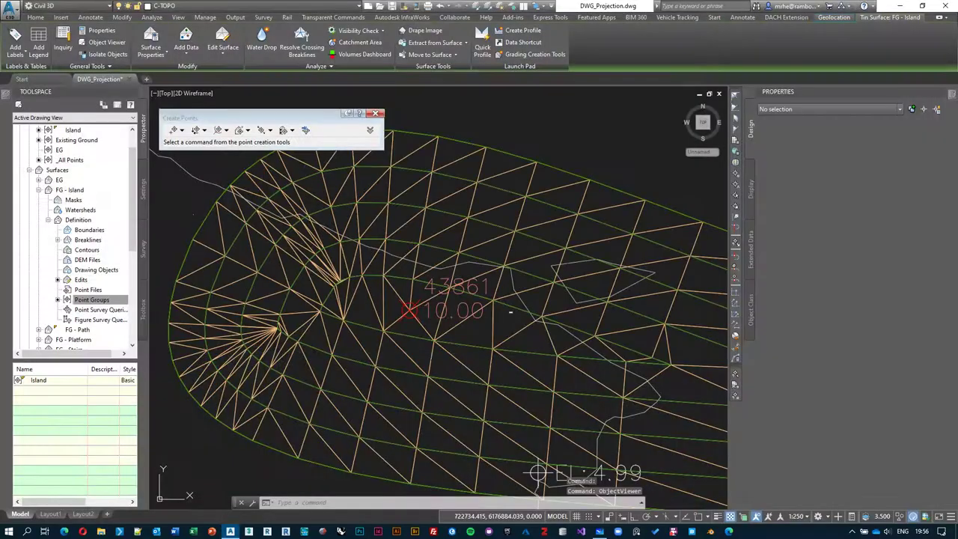
pyautogui.scroll(2, 451, 320)
# Set point 43861's Point Elevation to 15.
pyautogui.click(488, 321)
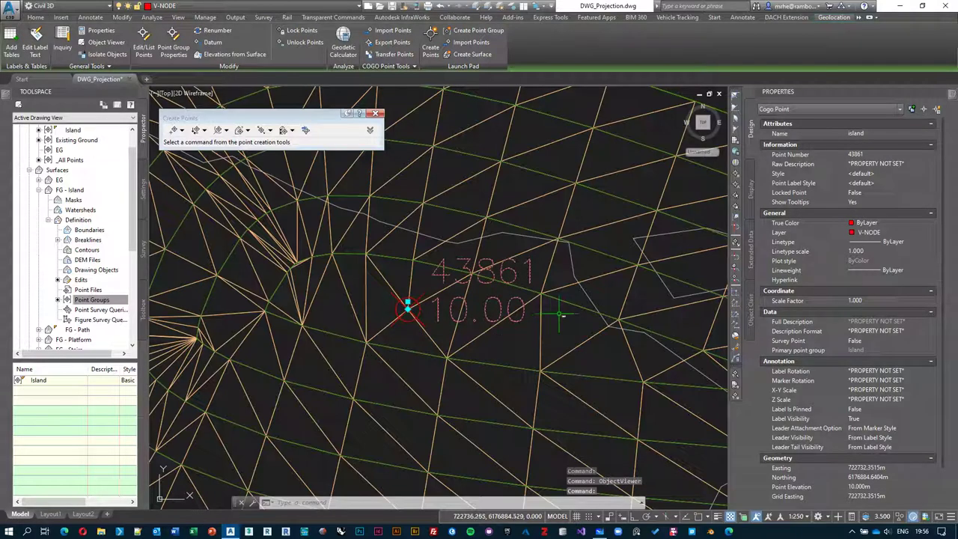
pyautogui.click(880, 496)
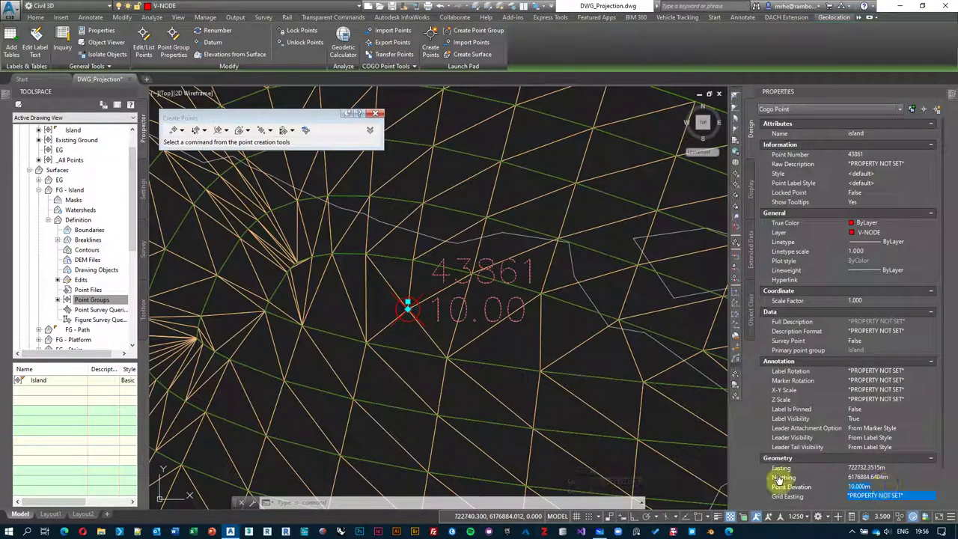
pyautogui.write('15')
pyautogui.press('Return')
# Review the FG - Island surface in Object Viewer again to see the raised point.
pyautogui.moveTo(397, 271)
pyautogui.mouseDown(button='middle')
pyautogui.moveTo(398, 293)
pyautogui.moveTo(413, 283)
pyautogui.mouseUp(button='middle')
pyautogui.press('Escape')
pyautogui.click(376, 310)
pyautogui.rightClick(376, 310)
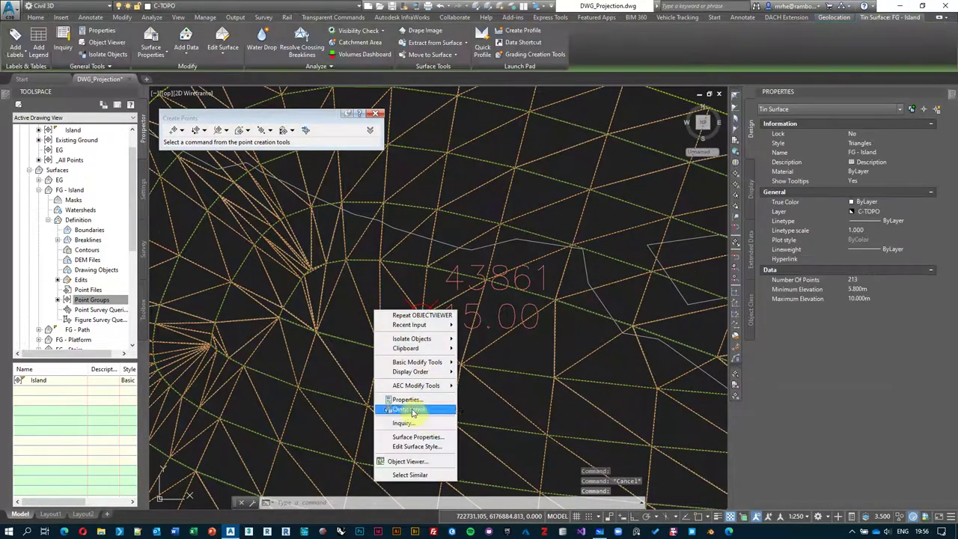
pyautogui.click(408, 461)
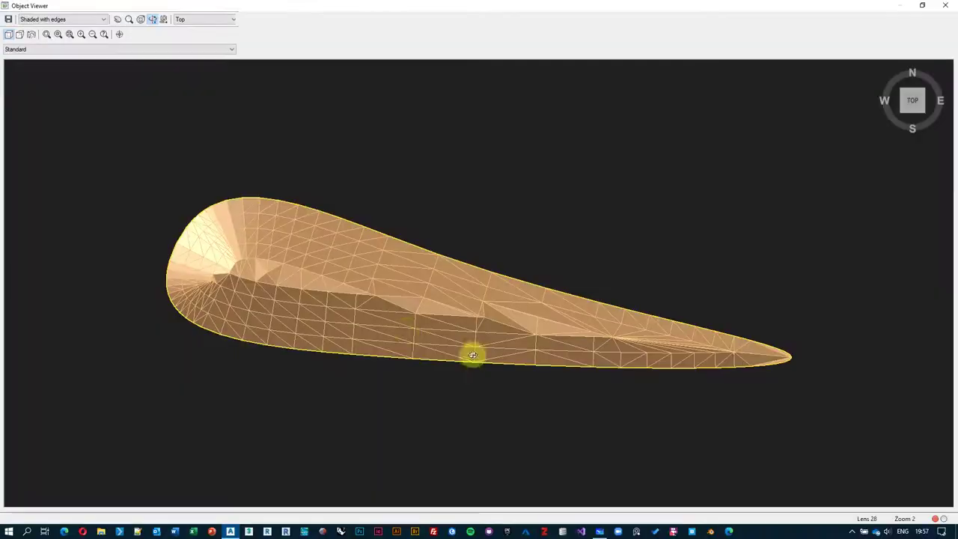
pyautogui.moveTo(471, 352)
pyautogui.mouseDown()
pyautogui.moveTo(374, 190)
pyautogui.moveTo(376, 164)
pyautogui.moveTo(419, 286)
pyautogui.moveTo(426, 207)
pyautogui.moveTo(357, 270)
pyautogui.moveTo(486, 314)
pyautogui.moveTo(502, 290)
pyautogui.moveTo(342, 349)
pyautogui.moveTo(321, 367)
pyautogui.moveTo(458, 324)
pyautogui.mouseUp()
pyautogui.hotkey('alt', 'F4')
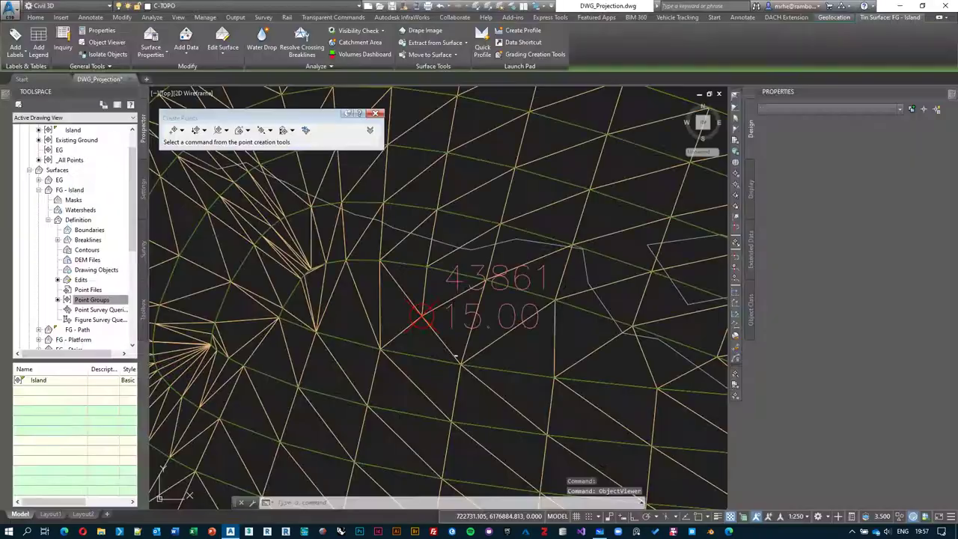
pyautogui.moveTo(404, 369)
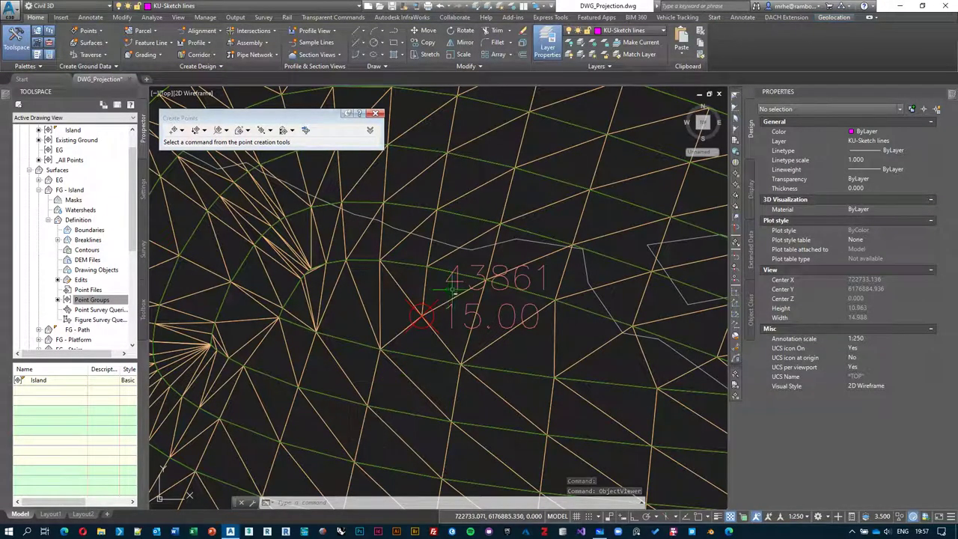
# Delete COGO point 43861 from the drawing.
pyautogui.scroll(3, 400, 291)
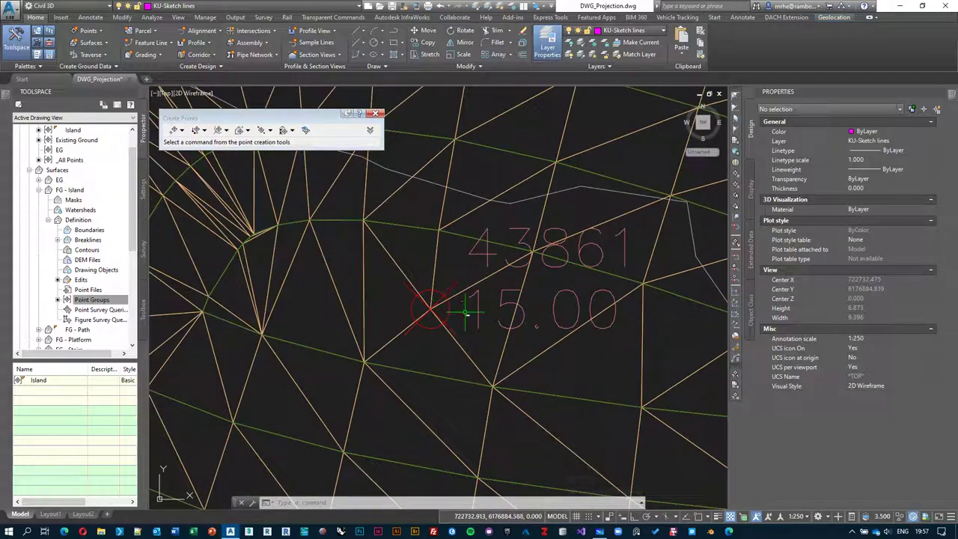
pyautogui.moveTo(465, 313); pyautogui.dragTo(461, 317, button='middle')
pyautogui.moveTo(396, 301); pyautogui.dragTo(432, 338, button='middle')
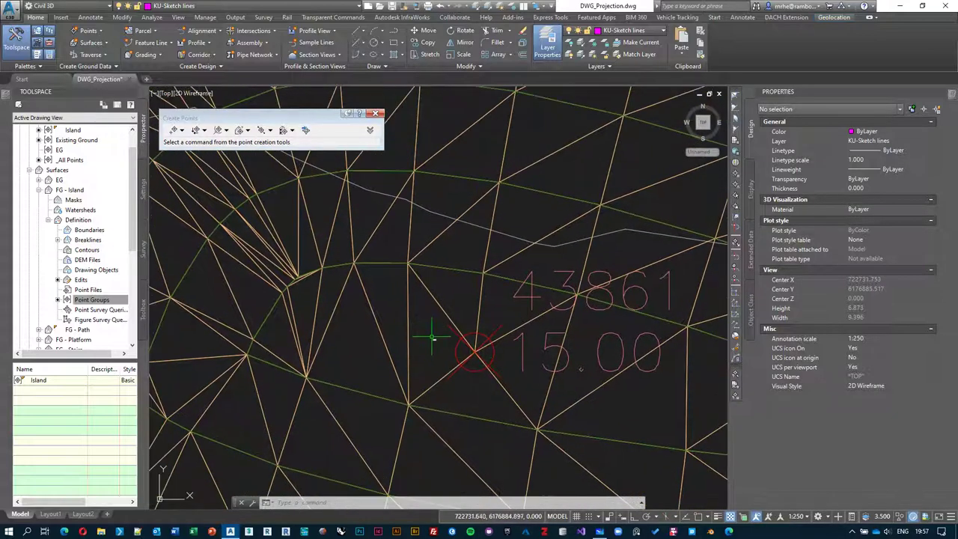
pyautogui.scroll(-3, 432, 338)
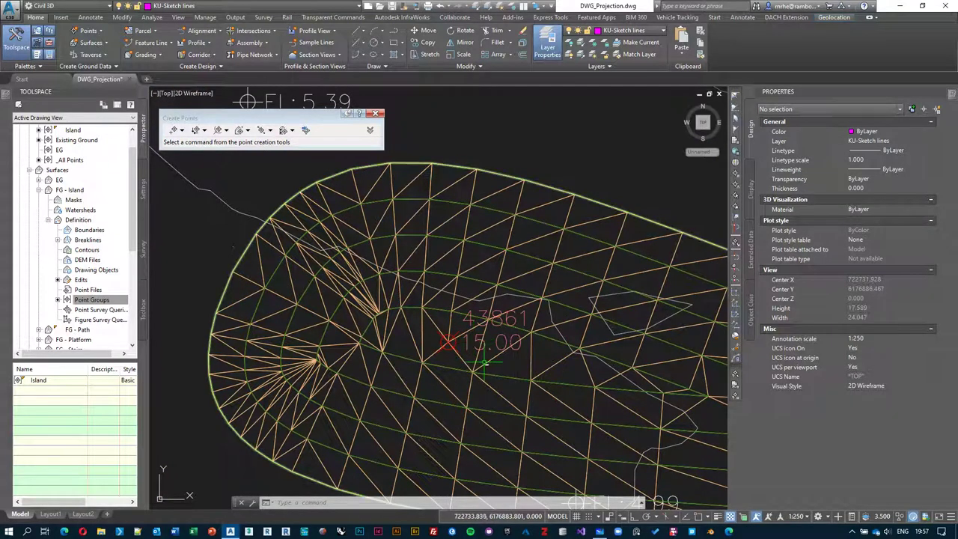
pyautogui.moveTo(494, 366); pyautogui.dragTo(479, 366, button='middle')
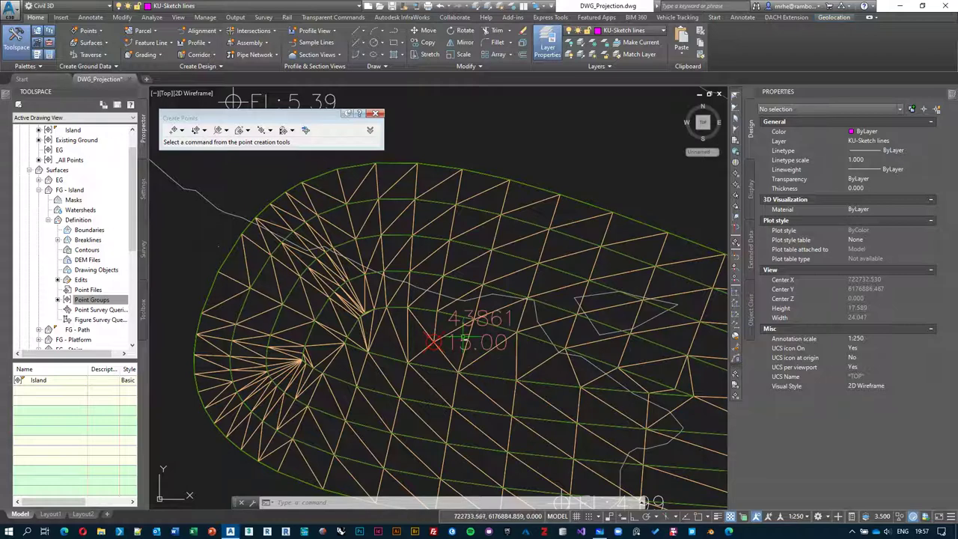
pyautogui.click(453, 342)
pyautogui.press('Delete')
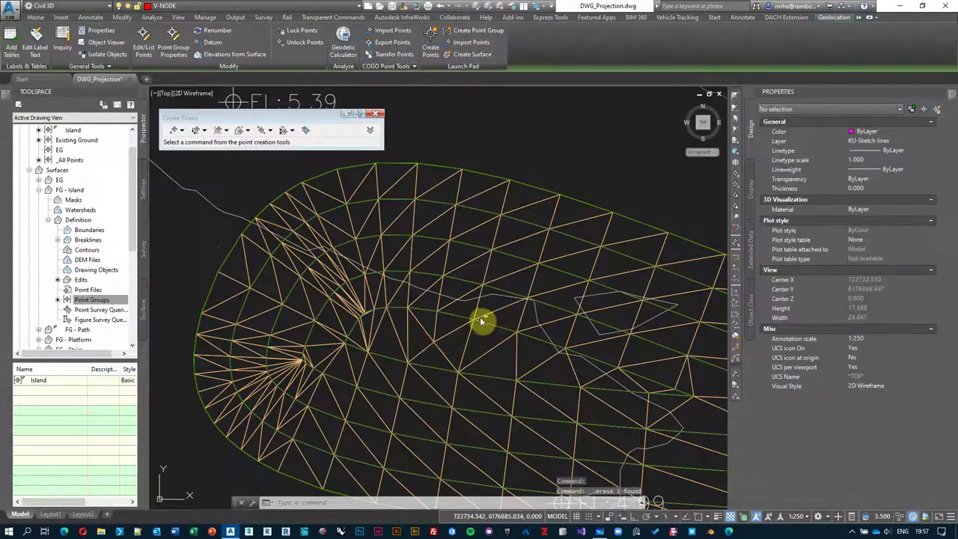
# Update the Island point group, then select the FG - Island surface.
pyautogui.scroll(1, 85, 159)
pyautogui.rightClick(83, 160)
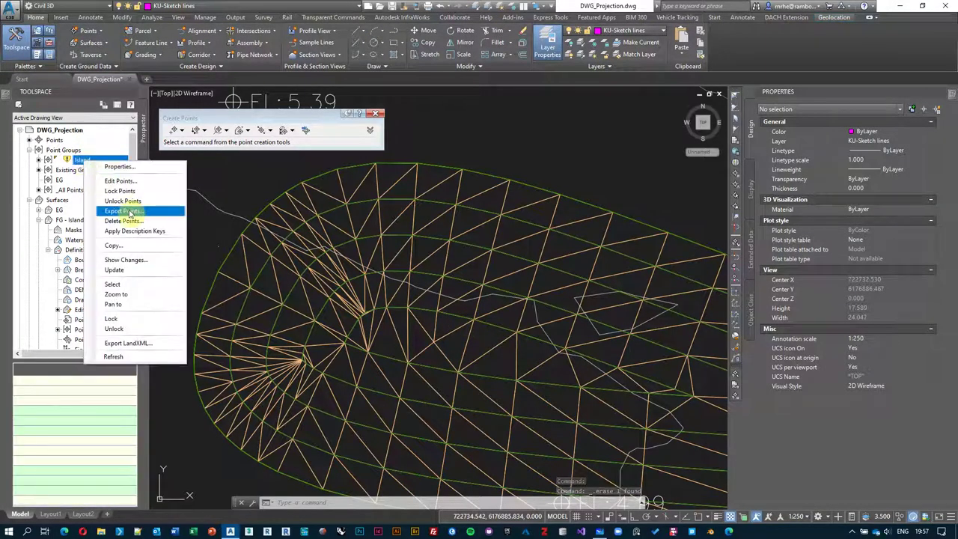
pyautogui.click(114, 270)
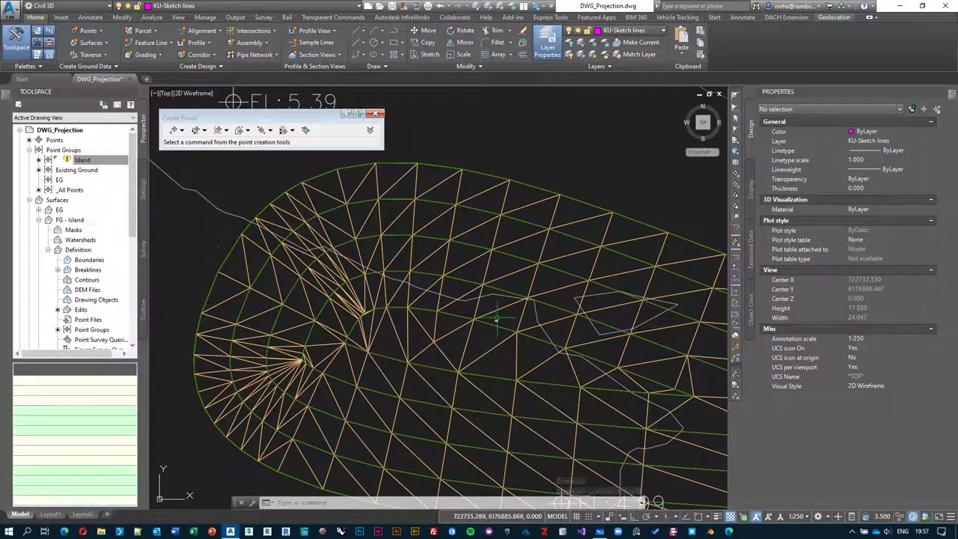
pyautogui.rightClick(82, 162)
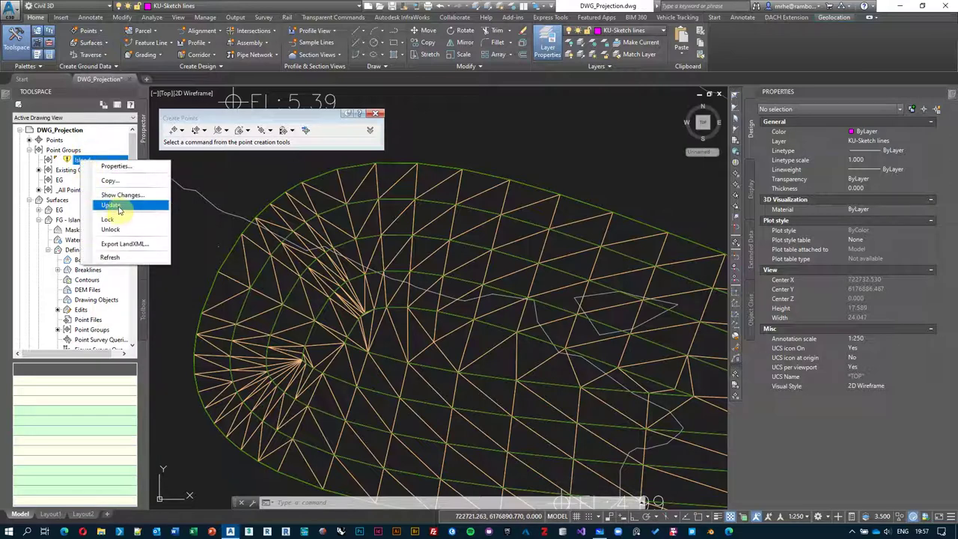
pyautogui.click(114, 206)
pyautogui.rightClick(88, 160)
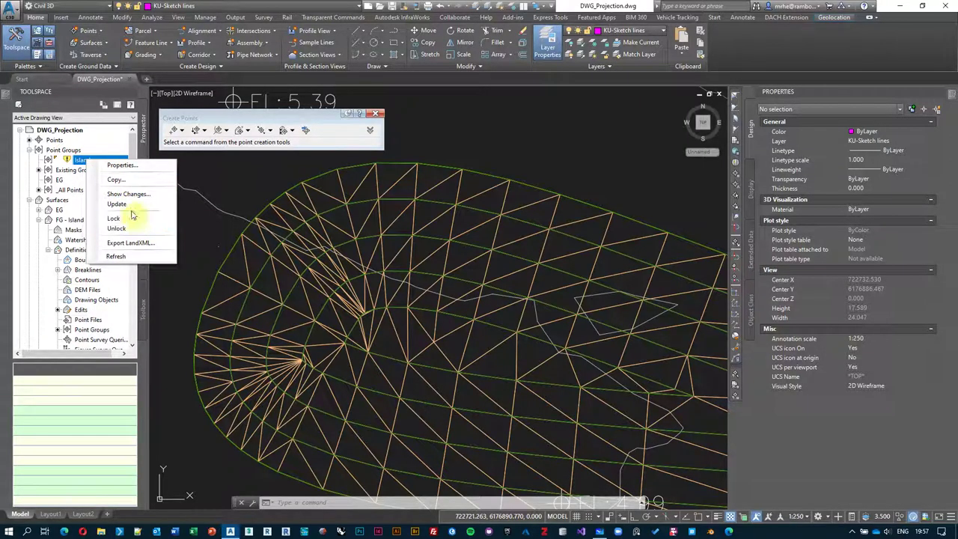
pyautogui.click(116, 203)
pyautogui.rightClick(80, 160)
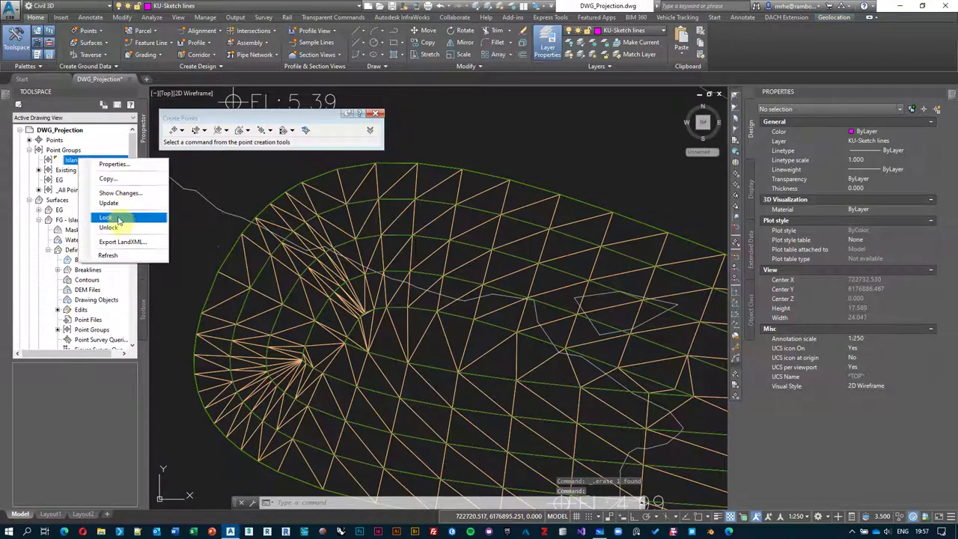
pyautogui.click(118, 219)
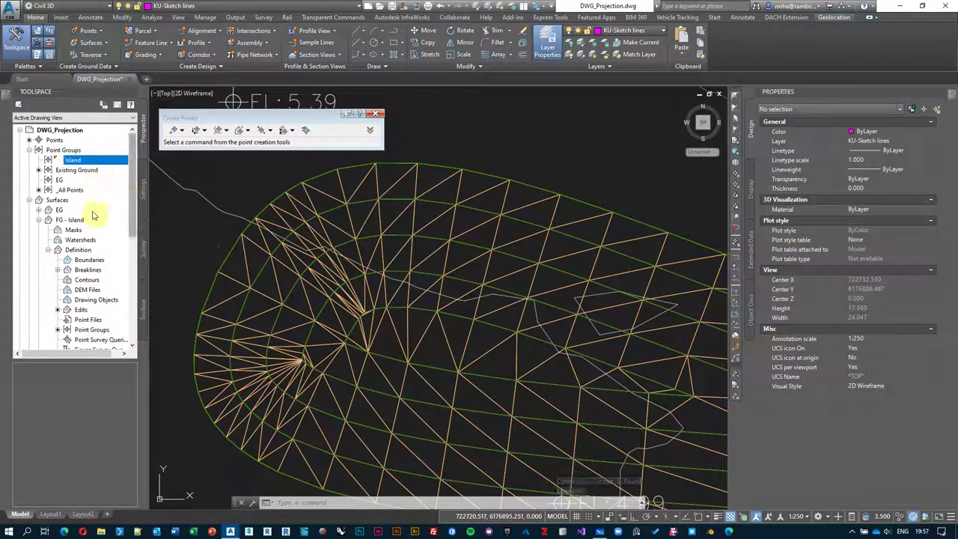
pyautogui.scroll(-4, 464, 284)
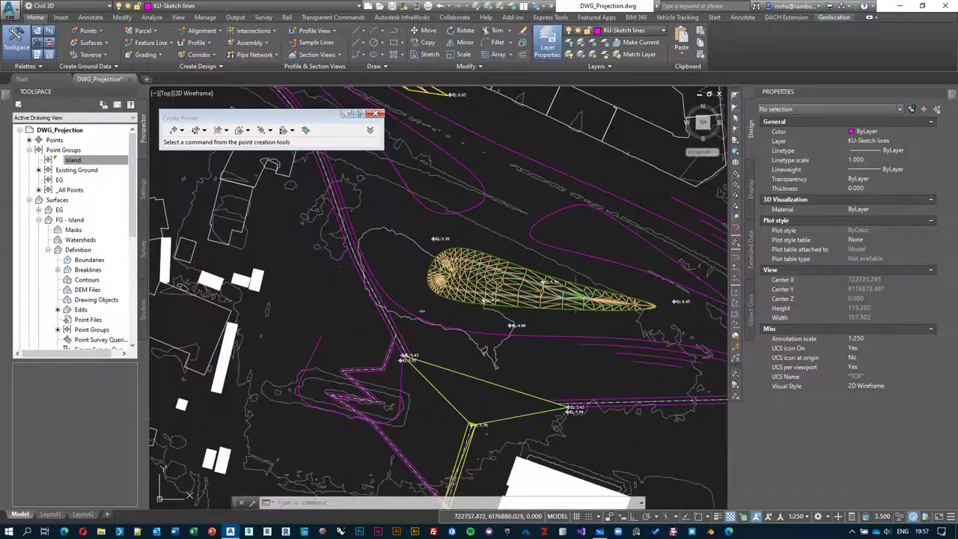
pyautogui.scroll(5, 494, 295)
pyautogui.click(492, 302)
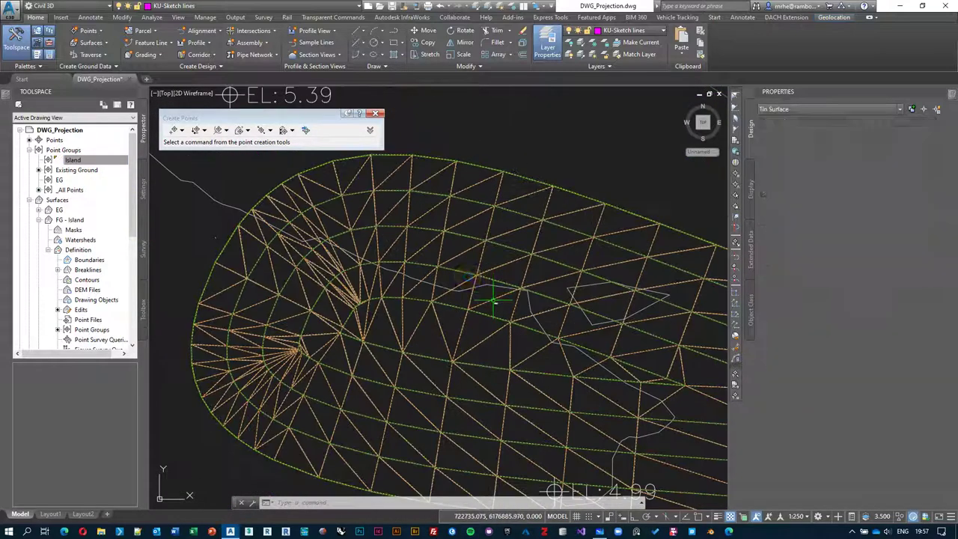
pyautogui.rightClick(493, 302)
pyautogui.click(517, 434)
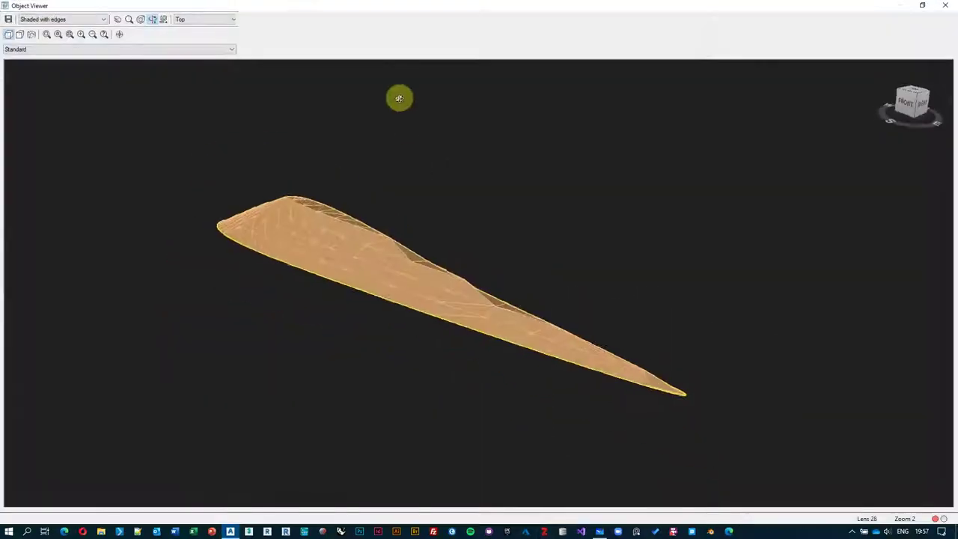
pyautogui.moveTo(397, 97); pyautogui.dragTo(367, 112)
pyautogui.scroll(5, 319, 177)
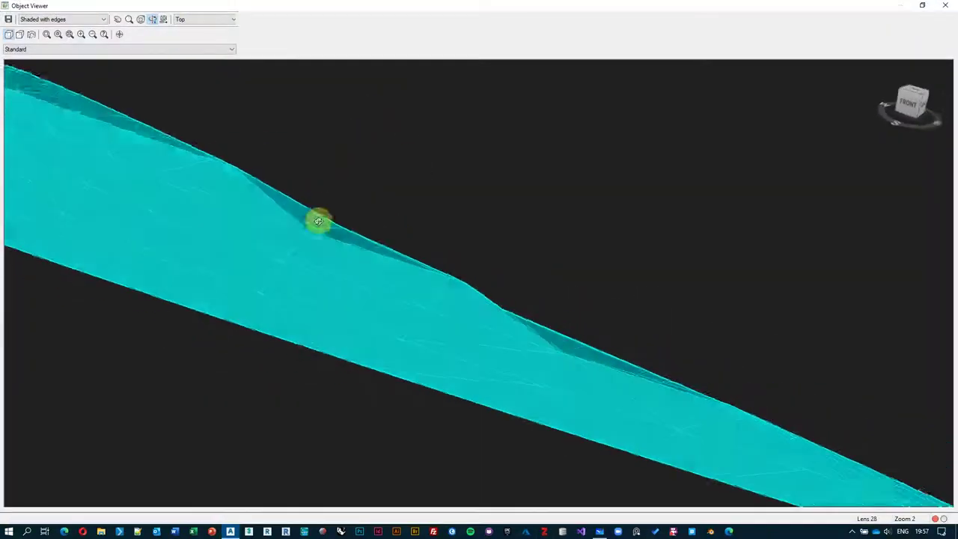
pyautogui.moveTo(318, 221); pyautogui.dragTo(552, 310)
pyautogui.scroll(-5, 276, 222)
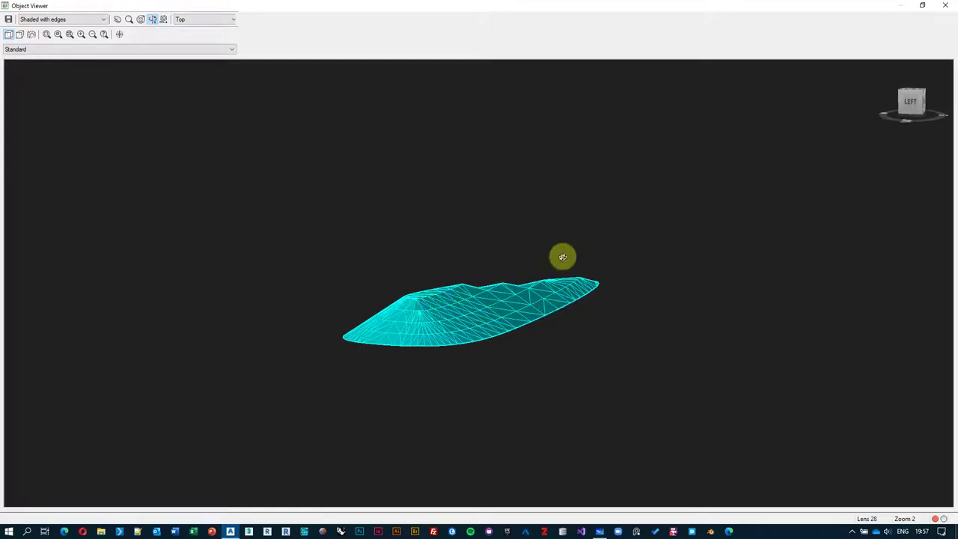
pyautogui.moveTo(563, 257); pyautogui.dragTo(562, 311)
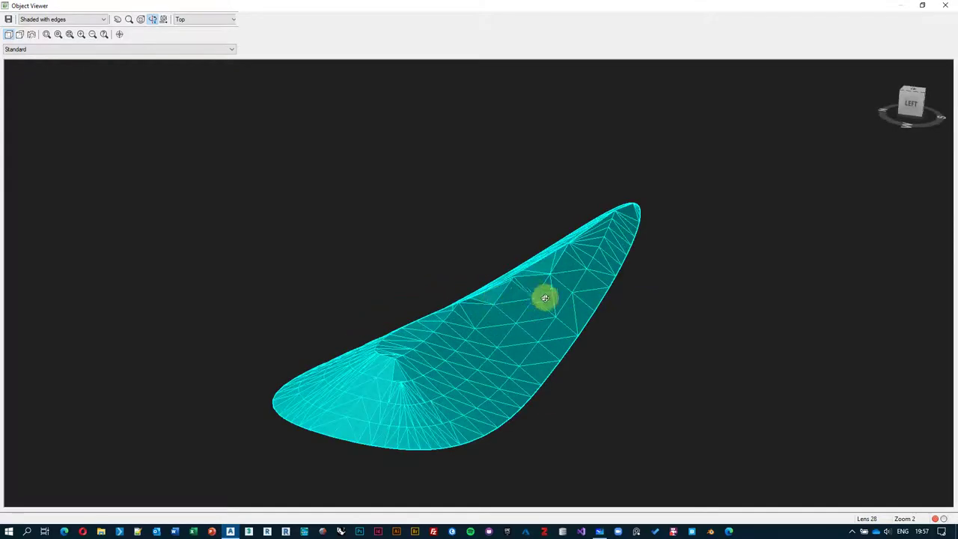
pyautogui.moveTo(545, 298); pyautogui.dragTo(573, 254)
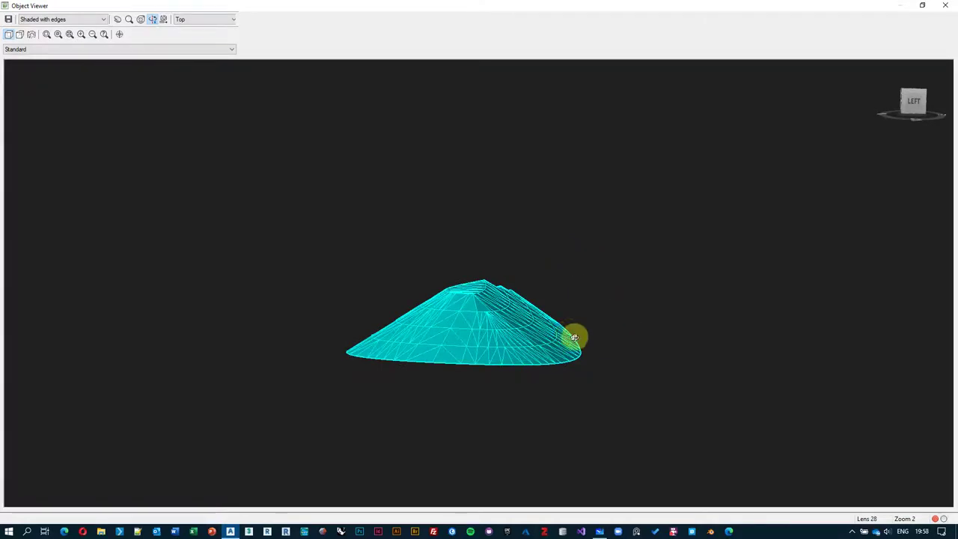
pyautogui.moveTo(573, 336); pyautogui.dragTo(316, 301)
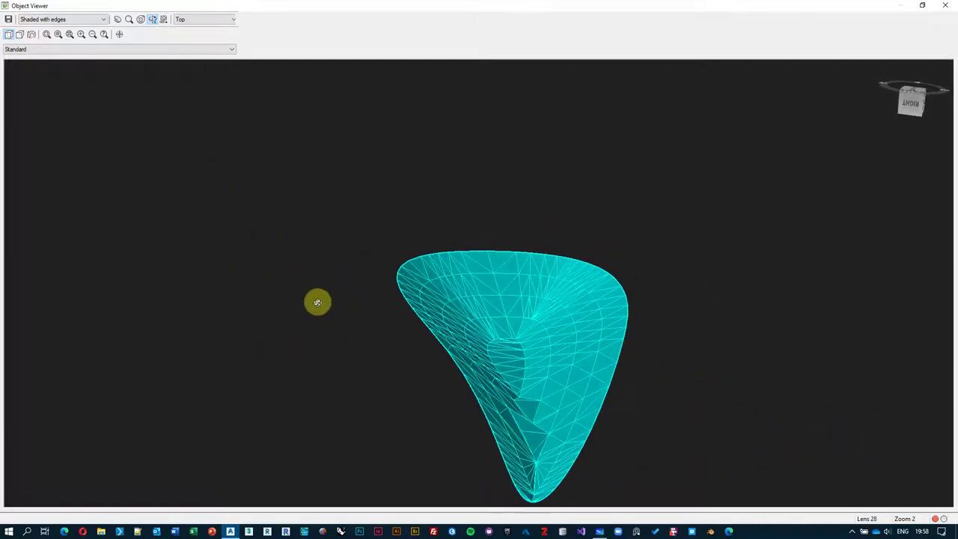
pyautogui.moveTo(479, 335); pyautogui.dragTo(481, 312)
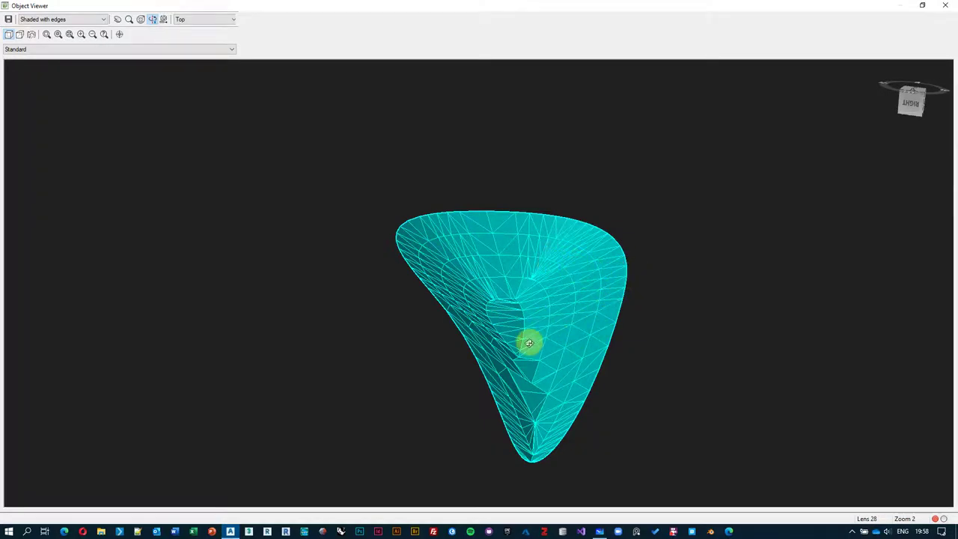
pyautogui.moveTo(528, 343)
pyautogui.mouseDown()
pyautogui.moveTo(567, 325)
pyautogui.moveTo(690, 411)
pyautogui.moveTo(503, 122)
pyautogui.moveTo(466, 141)
pyautogui.moveTo(507, 219)
pyautogui.moveTo(468, 205)
pyautogui.mouseUp()
pyautogui.click(946, 5)
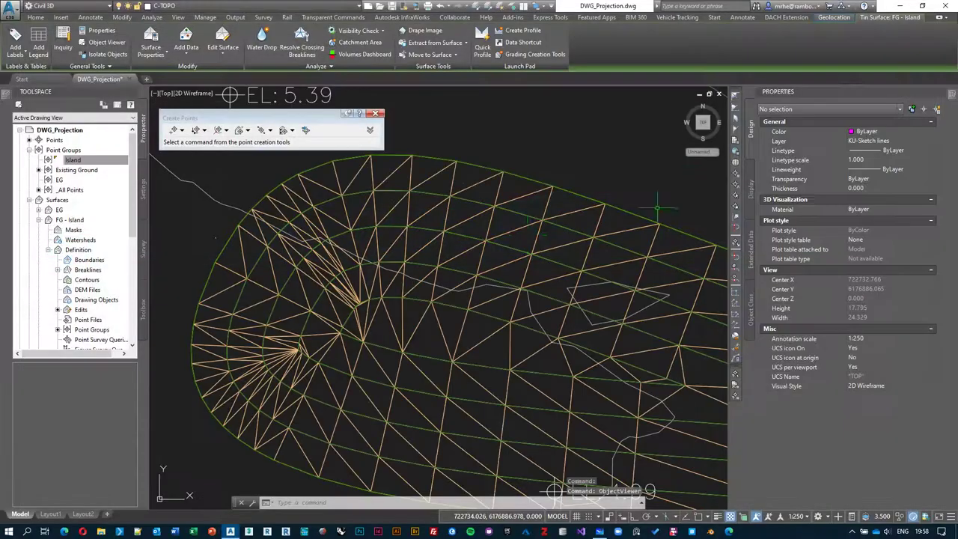
pyautogui.scroll(-6, 431, 269)
pyautogui.moveTo(574, 287); pyautogui.dragTo(425, 246, button='middle')
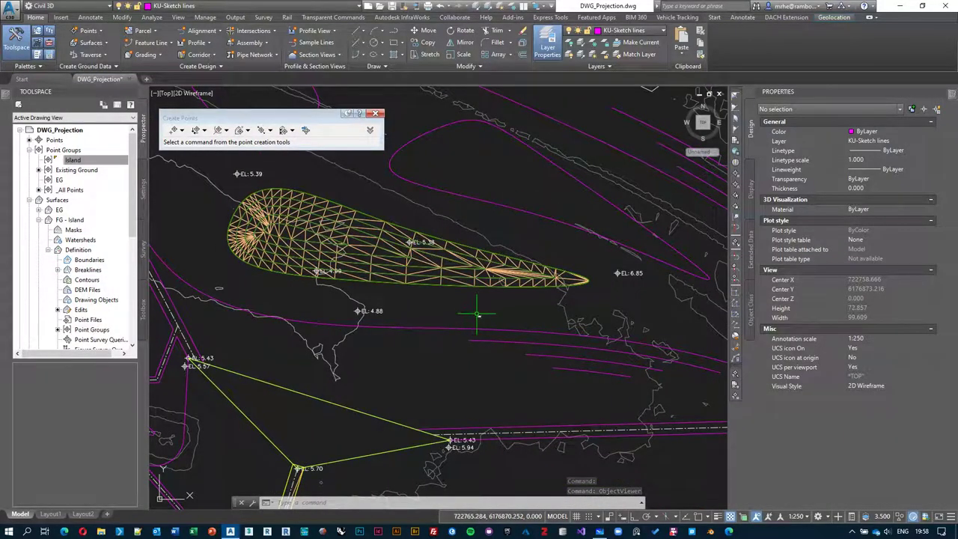
pyautogui.scroll(-2, 491, 347)
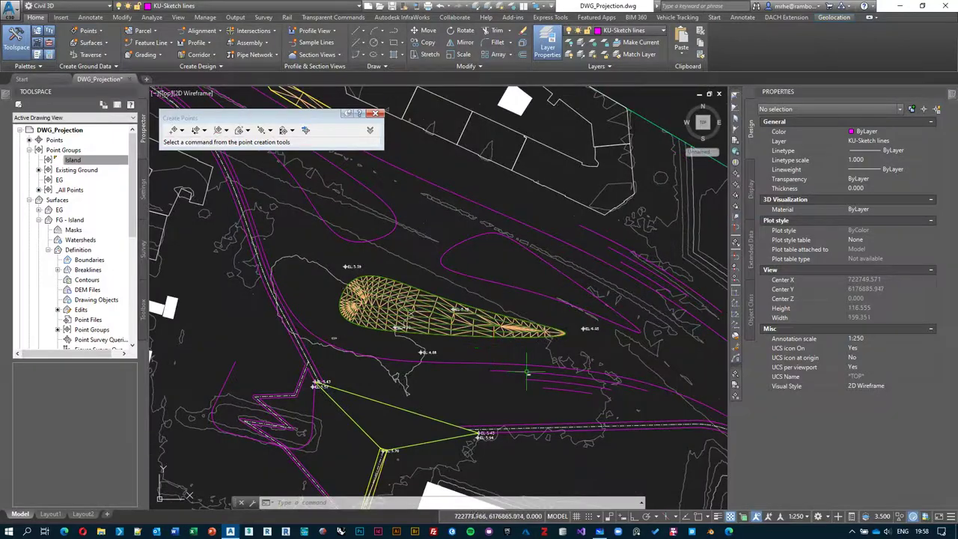
pyautogui.scroll(-2, 527, 372)
pyautogui.moveTo(526, 381); pyautogui.dragTo(520, 336, button='middle')
pyautogui.hotkey('alt', 'Tab')
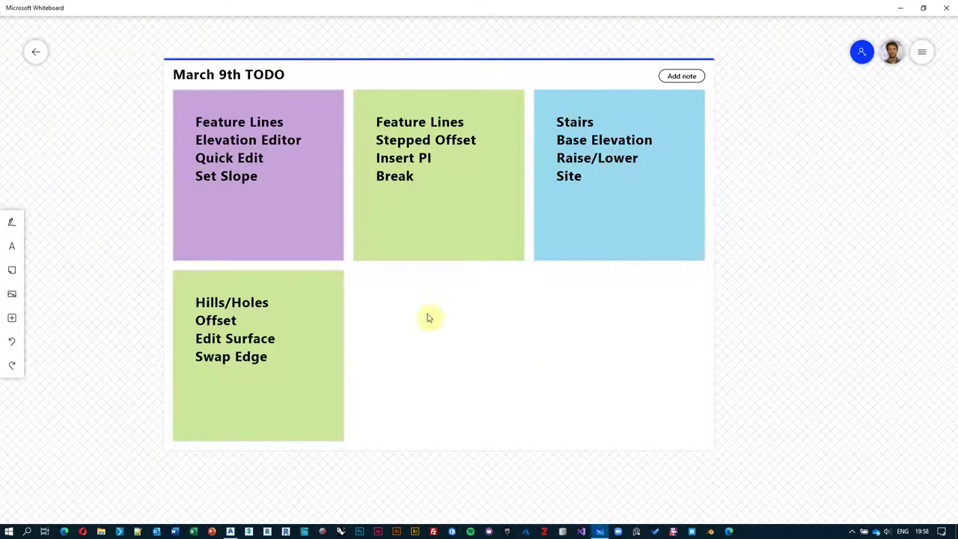
pyautogui.hotkey('alt', 'Tab')
pyautogui.scroll(-2, 509, 344)
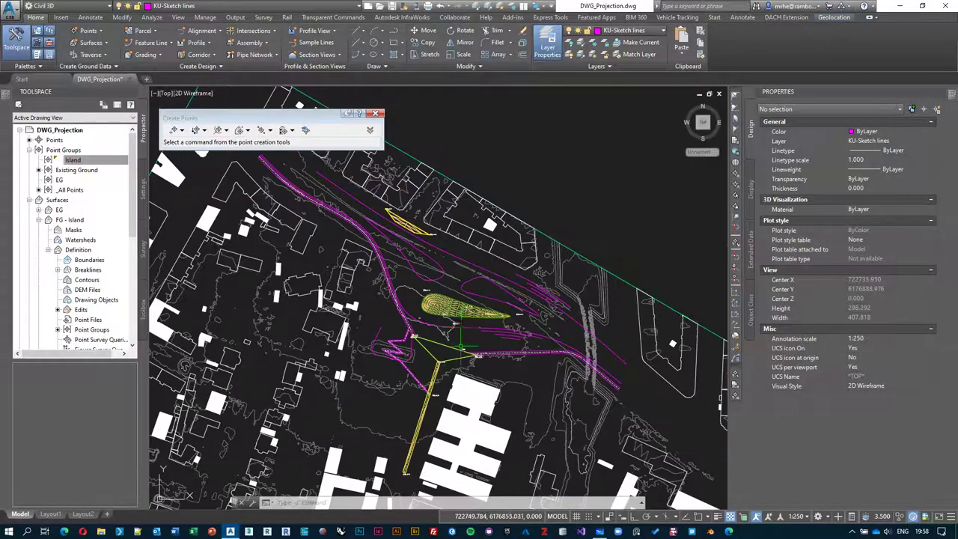
pyautogui.scroll(3, 513, 349)
pyautogui.scroll(2, 557, 314)
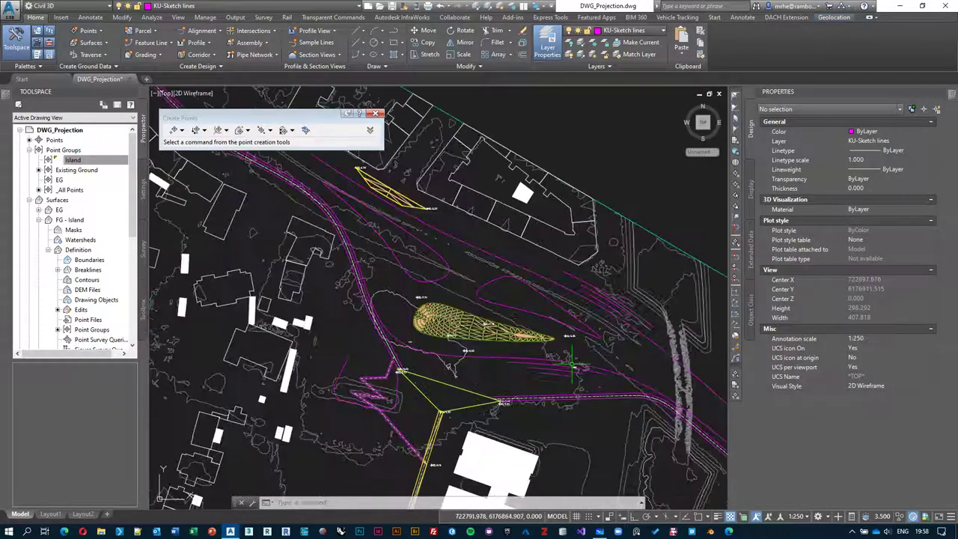
pyautogui.moveTo(489, 268); pyautogui.dragTo(492, 306, button='middle')
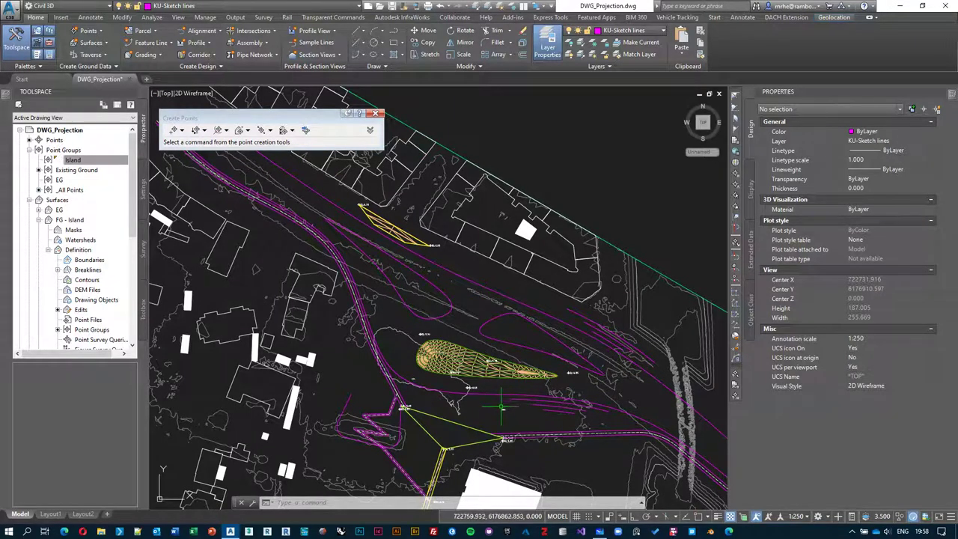
pyautogui.moveTo(501, 408); pyautogui.dragTo(467, 380, button='middle')
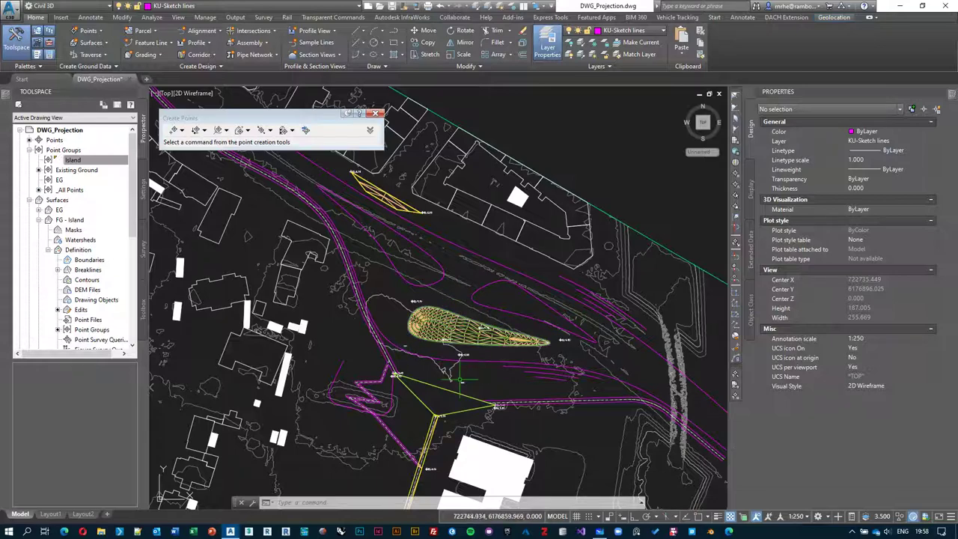
pyautogui.scroll(2, 426, 333)
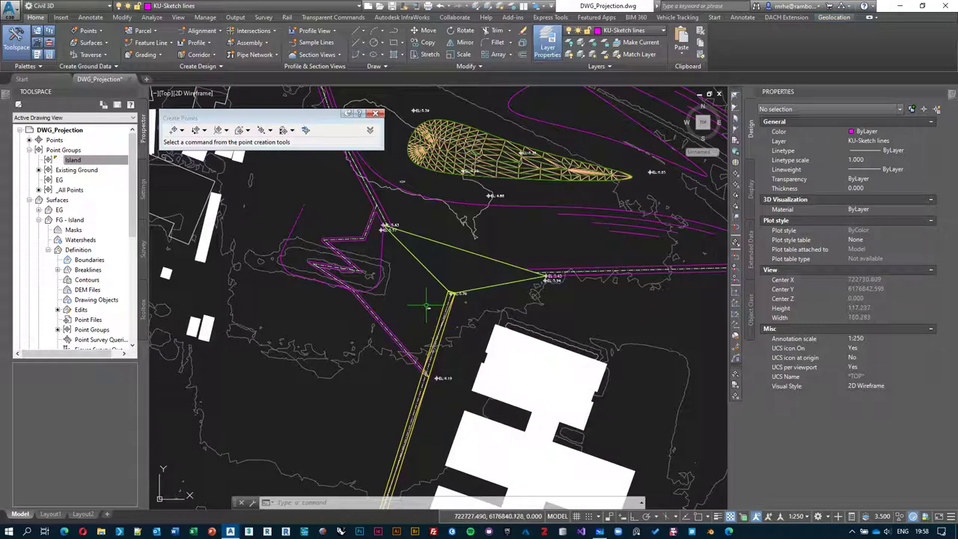
pyautogui.scroll(6, 454, 314)
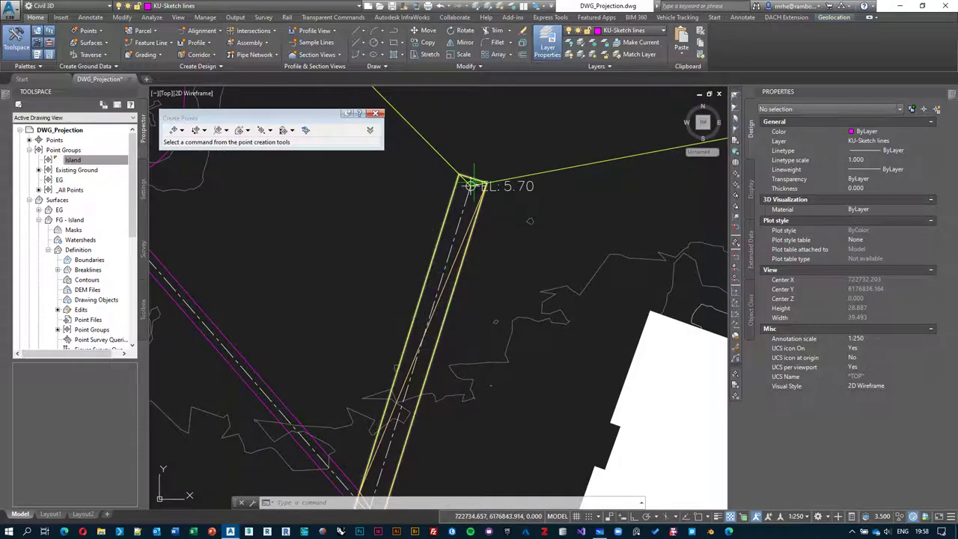
pyautogui.scroll(-4, 399, 345)
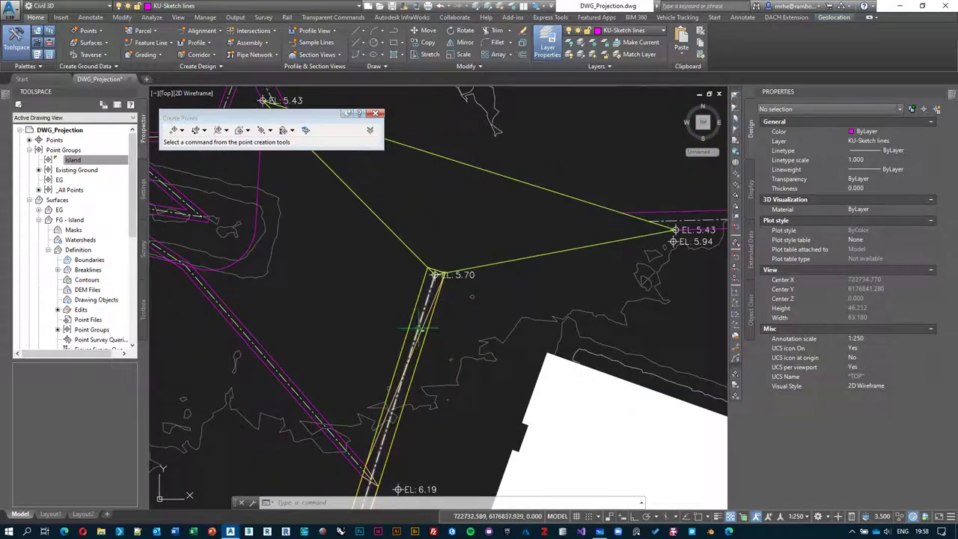
pyautogui.moveTo(503, 277)
pyautogui.mouseDown(button='middle')
pyautogui.moveTo(509, 348)
pyautogui.moveTo(495, 376)
pyautogui.mouseUp(button='middle')
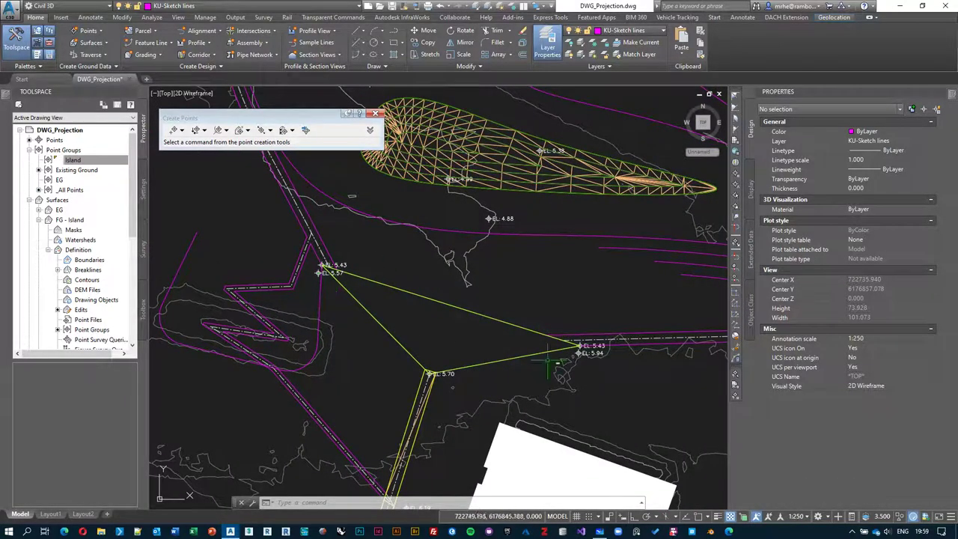
pyautogui.scroll(2, 465, 367)
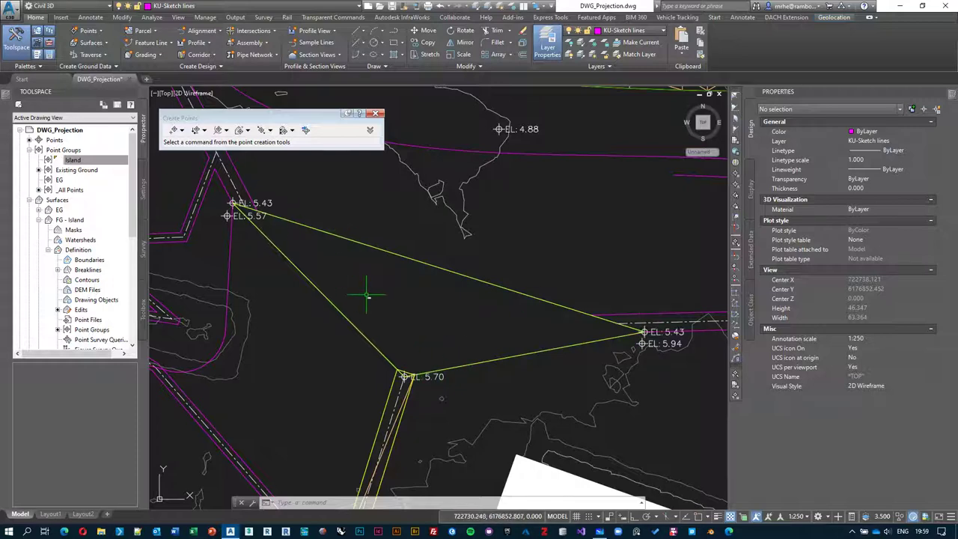
pyautogui.scroll(-2, 369, 296)
pyautogui.moveTo(449, 230); pyautogui.dragTo(450, 301, button='middle')
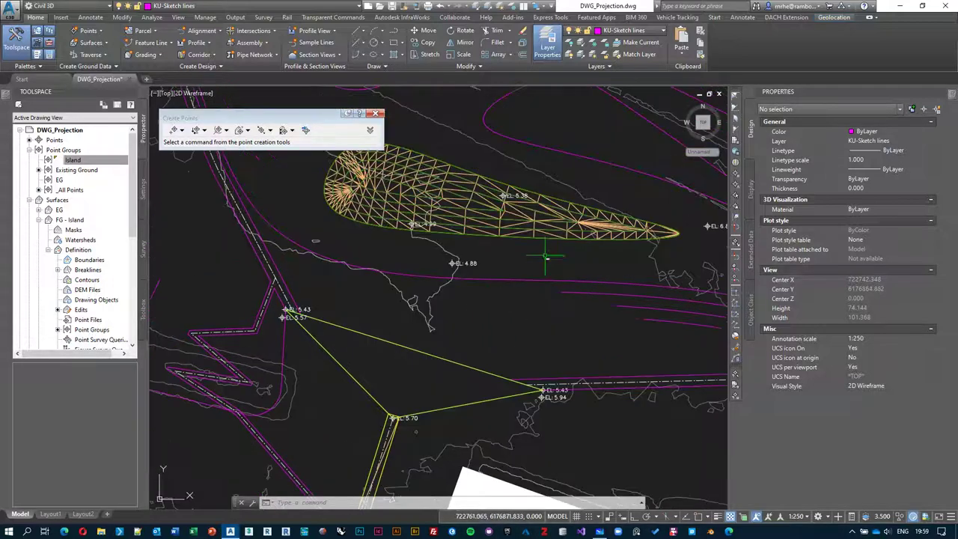
pyautogui.moveTo(422, 431); pyautogui.dragTo(466, 277, button='middle')
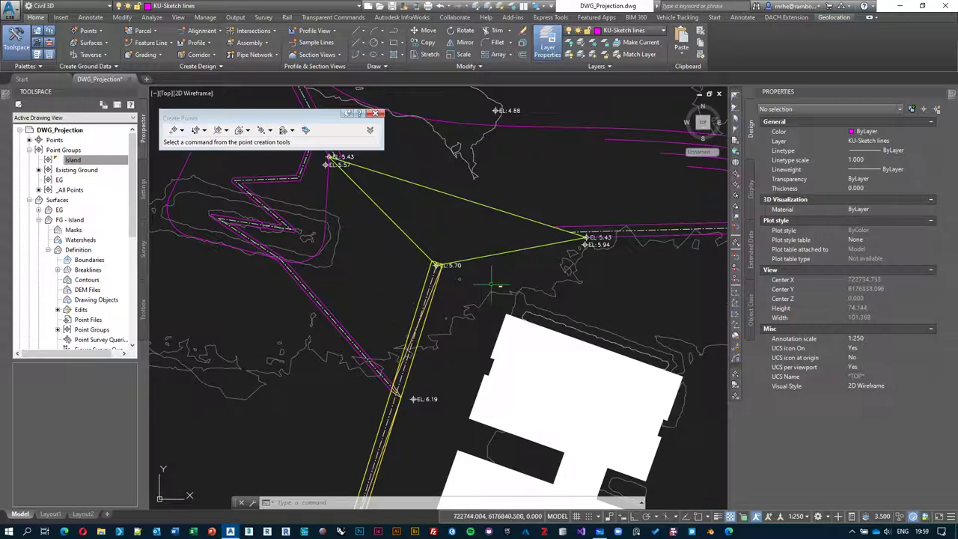
pyautogui.moveTo(491, 285); pyautogui.dragTo(491, 358, button='middle')
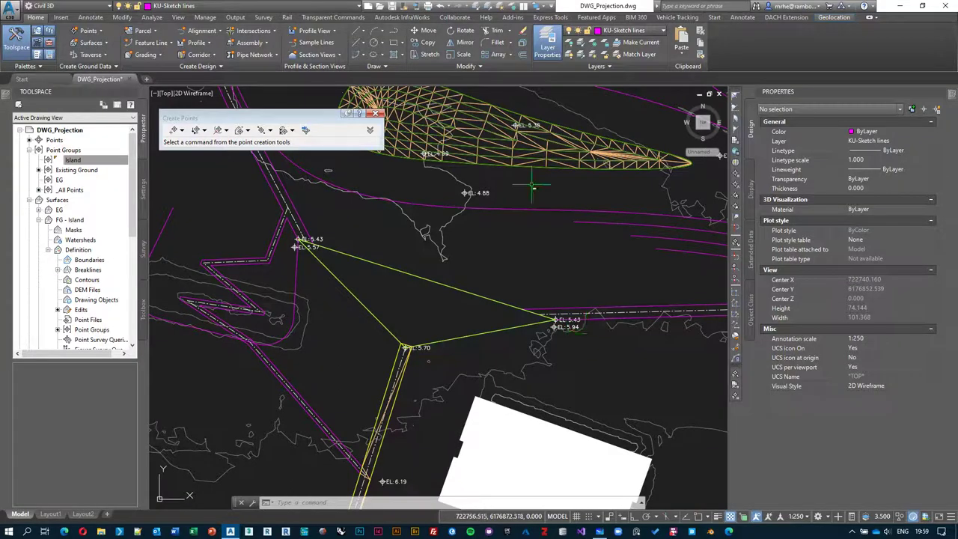
pyautogui.moveTo(536, 182)
pyautogui.mouseDown(button='middle')
pyautogui.moveTo(393, 294)
pyautogui.moveTo(427, 300)
pyautogui.moveTo(520, 275)
pyautogui.mouseUp(button='middle')
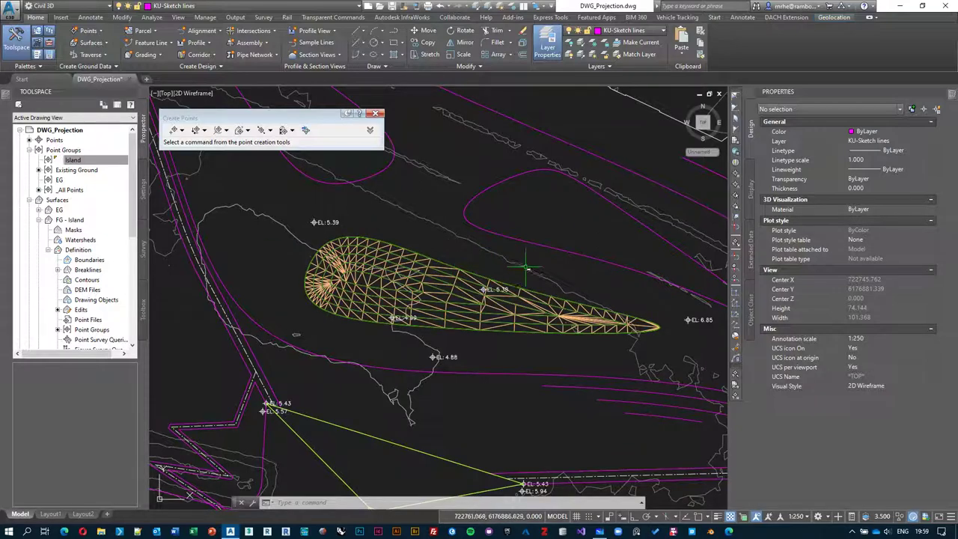
pyautogui.scroll(-3, 500, 269)
pyautogui.moveTo(498, 160); pyautogui.dragTo(551, 342, button='middle')
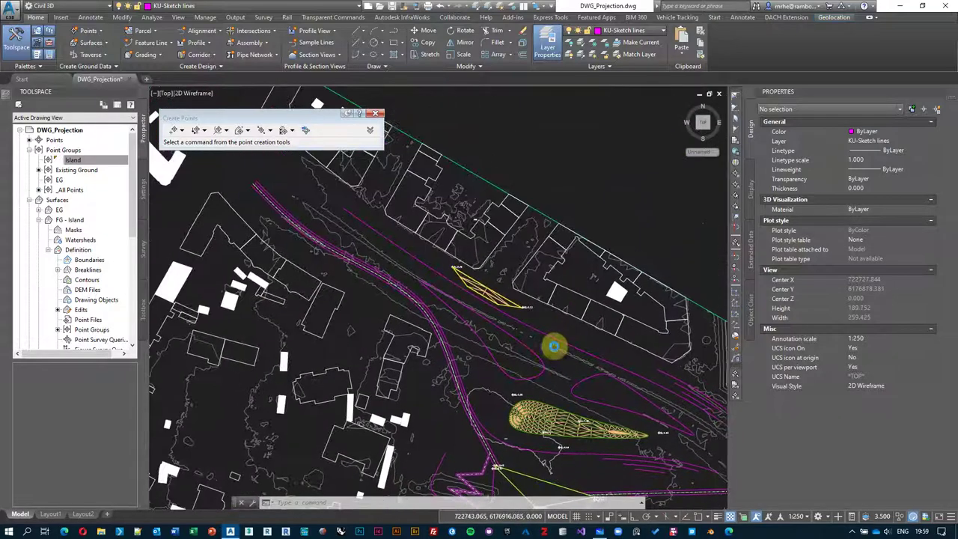
pyautogui.scroll(5, 552, 342)
pyautogui.moveTo(575, 372); pyautogui.dragTo(470, 318, button='middle')
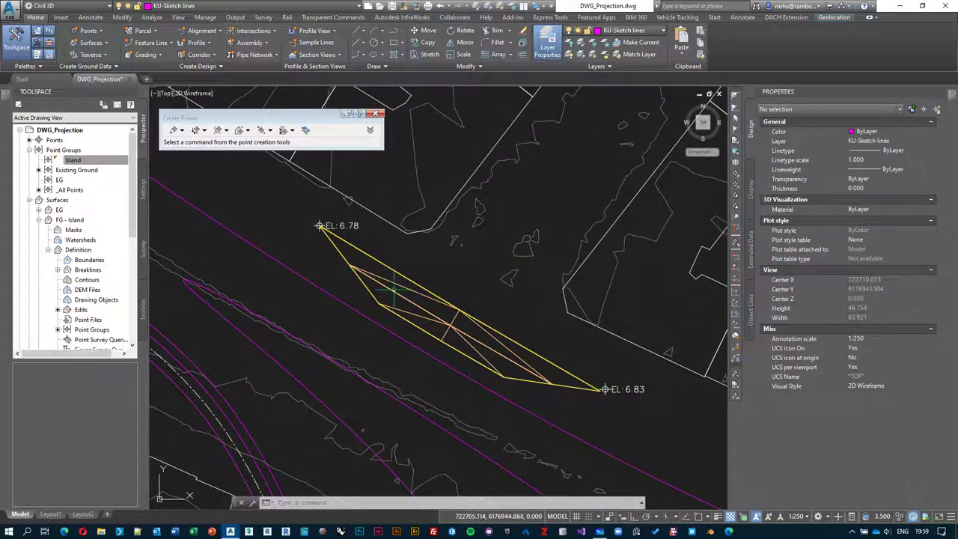
pyautogui.scroll(-6, 371, 292)
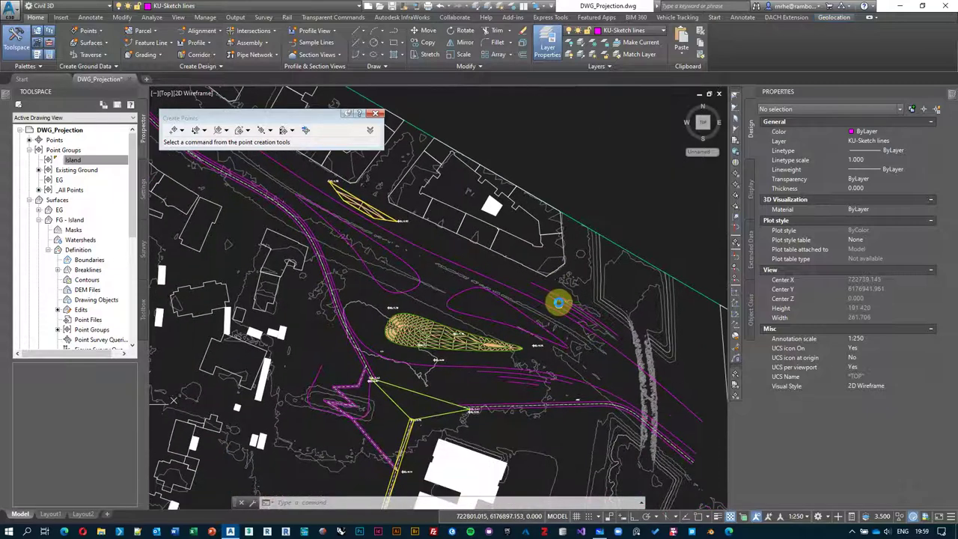
pyautogui.moveTo(559, 301); pyautogui.dragTo(562, 271, button='middle')
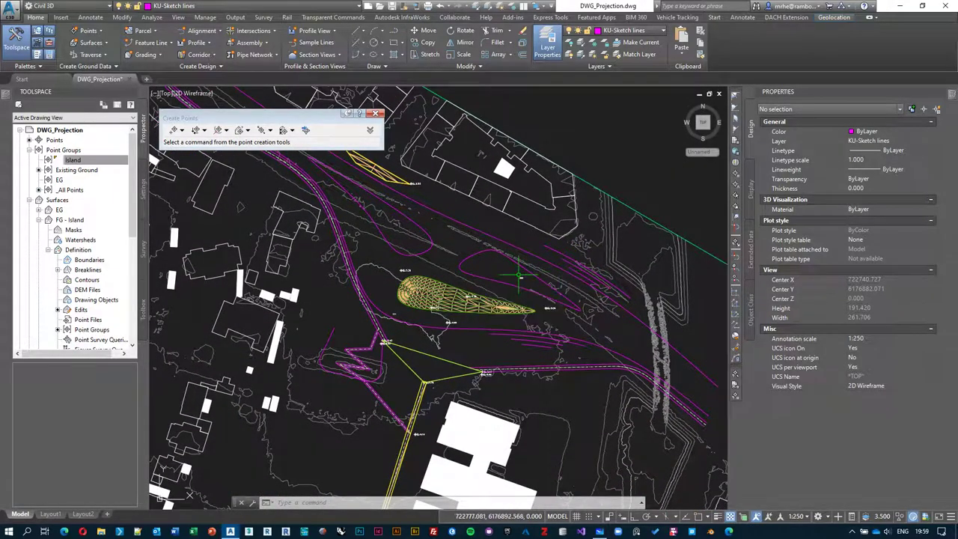
pyautogui.moveTo(519, 276)
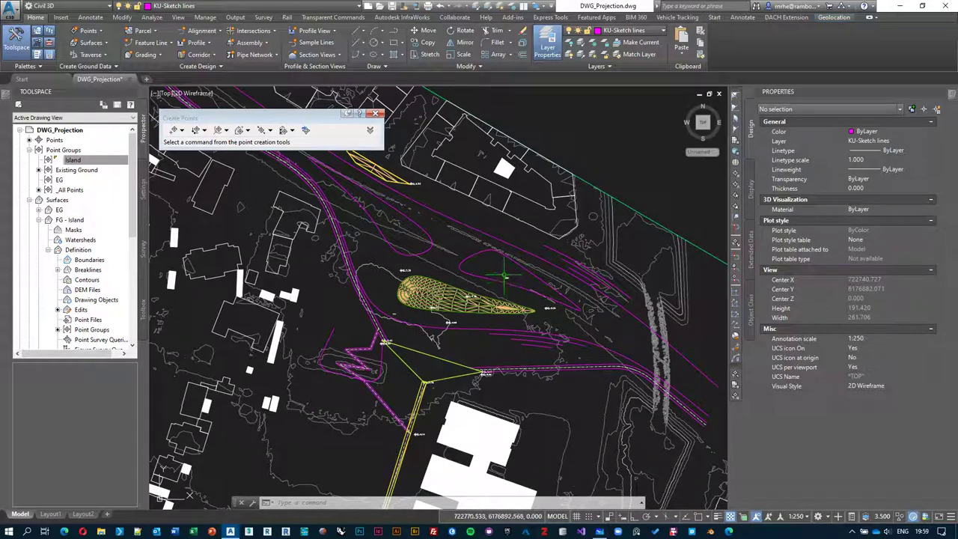